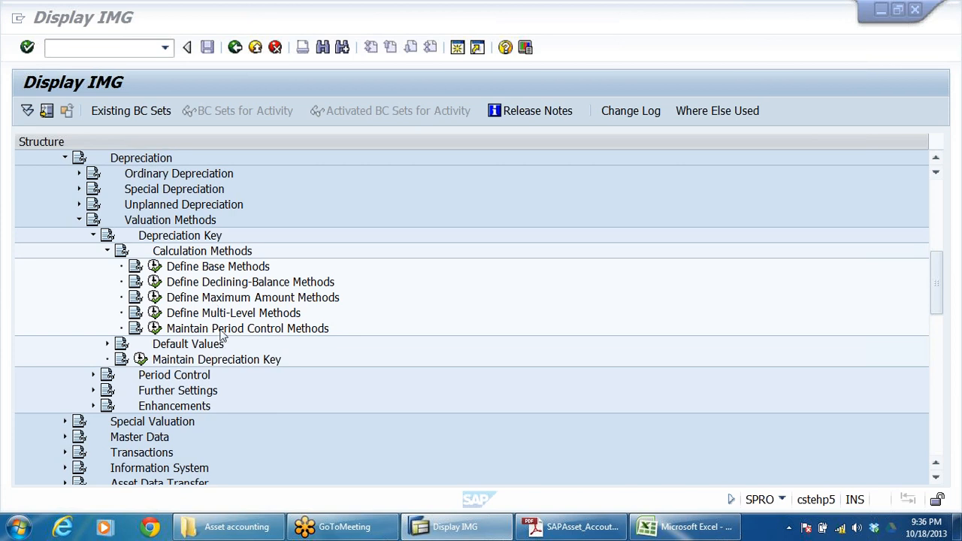
# Step: Open the Define Multi-Level Methods activity for chart of depreciation DRCD
pyautogui.click(221, 336)
pyautogui.click(237, 314)
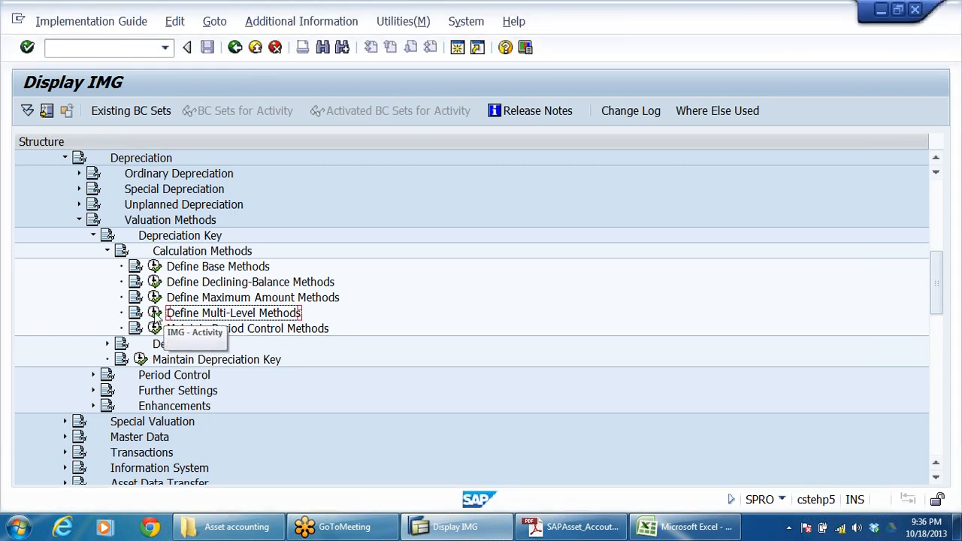
pyautogui.click(155, 312)
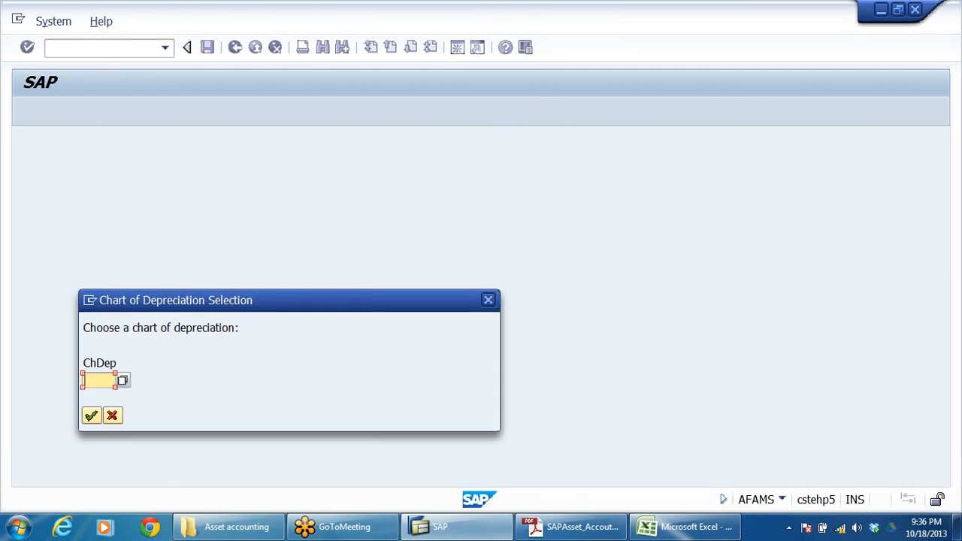
pyautogui.write('D')
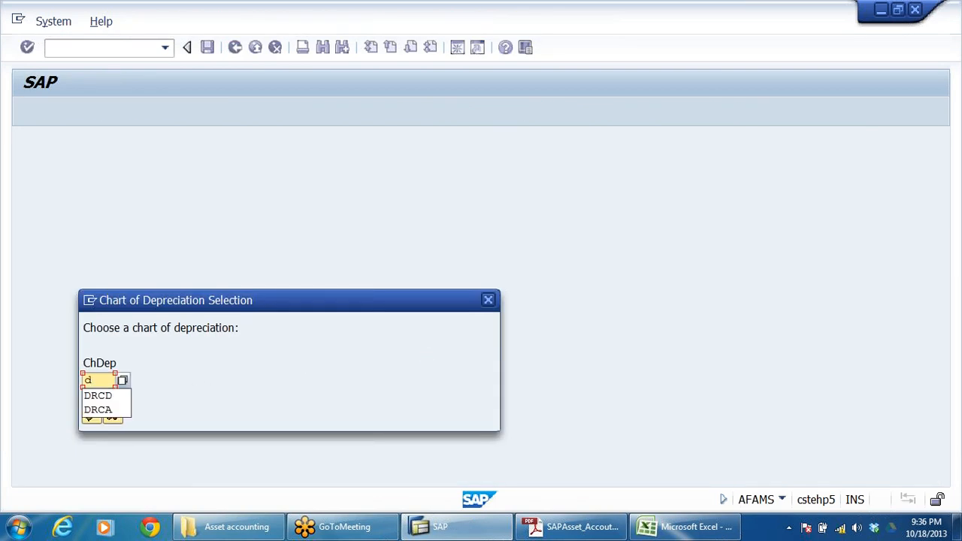
pyautogui.click(99, 396)
pyautogui.press('capslock')
pyautogui.press('Return')
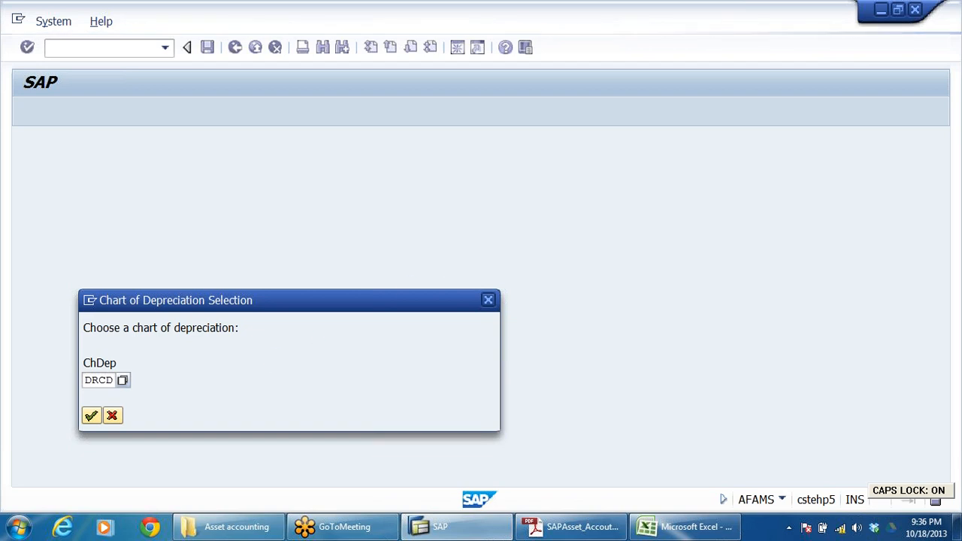
# Step: Examine the multilevel methods DR1 to DR4 and their descriptions in the overview list
pyautogui.scroll(-4, 401, 315)
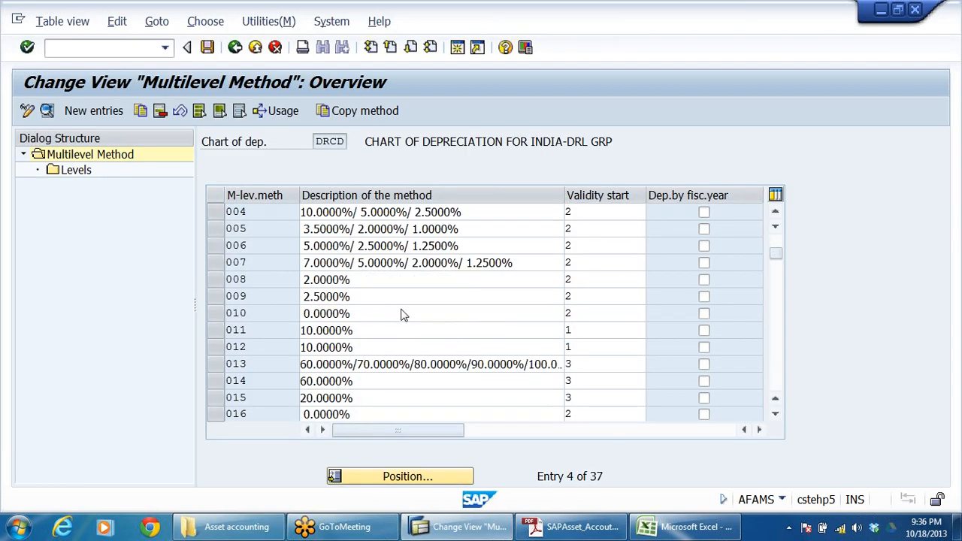
pyautogui.scroll(-6, 402, 316)
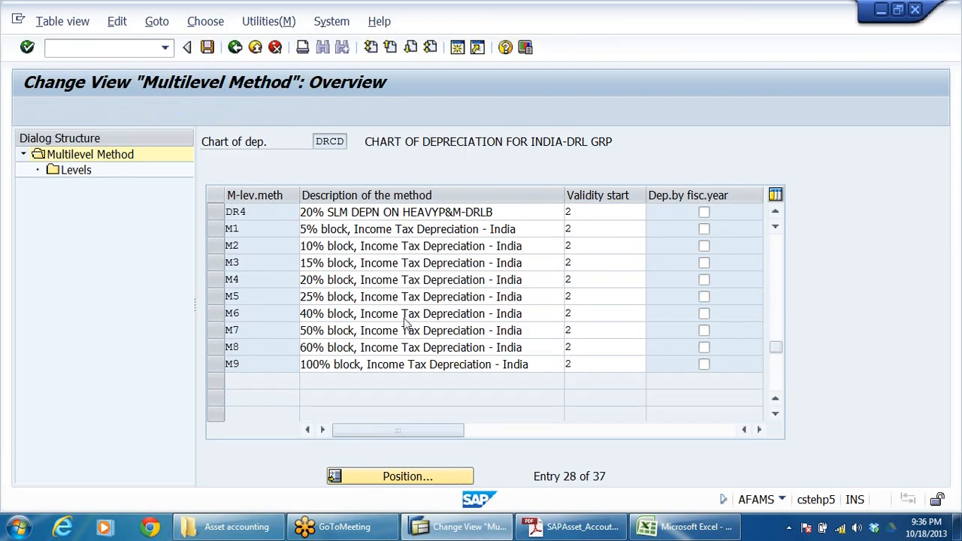
pyautogui.scroll(2, 411, 322)
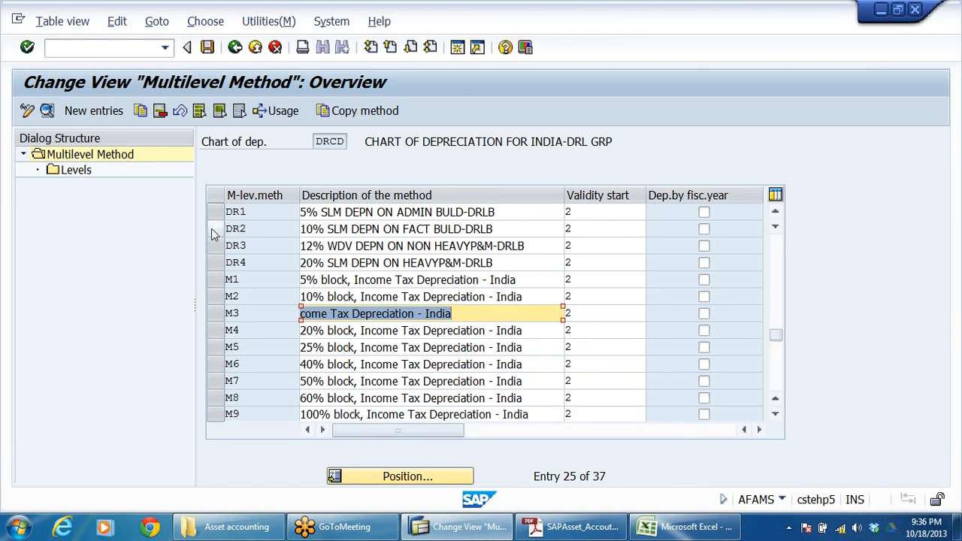
pyautogui.scroll(1, 249, 245)
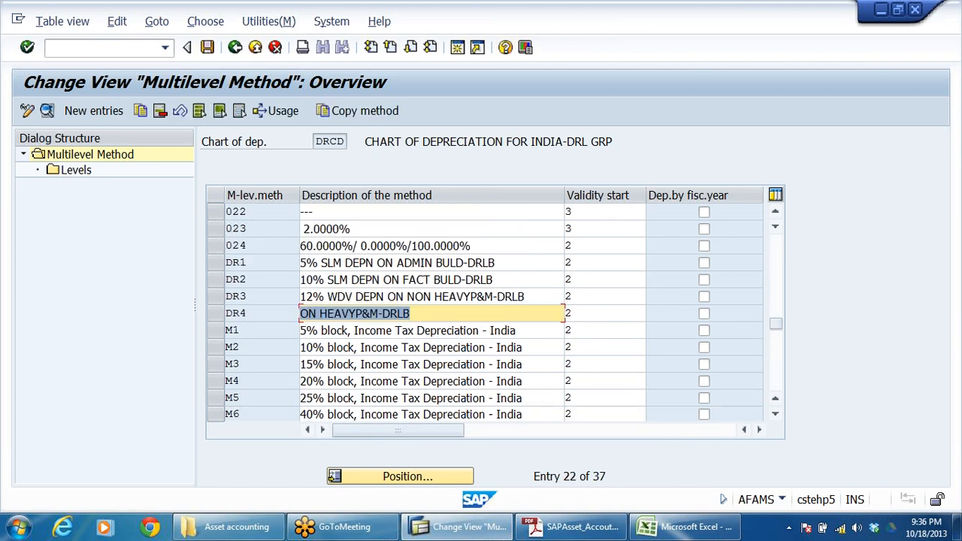
pyautogui.click(216, 262)
pyautogui.click(215, 279)
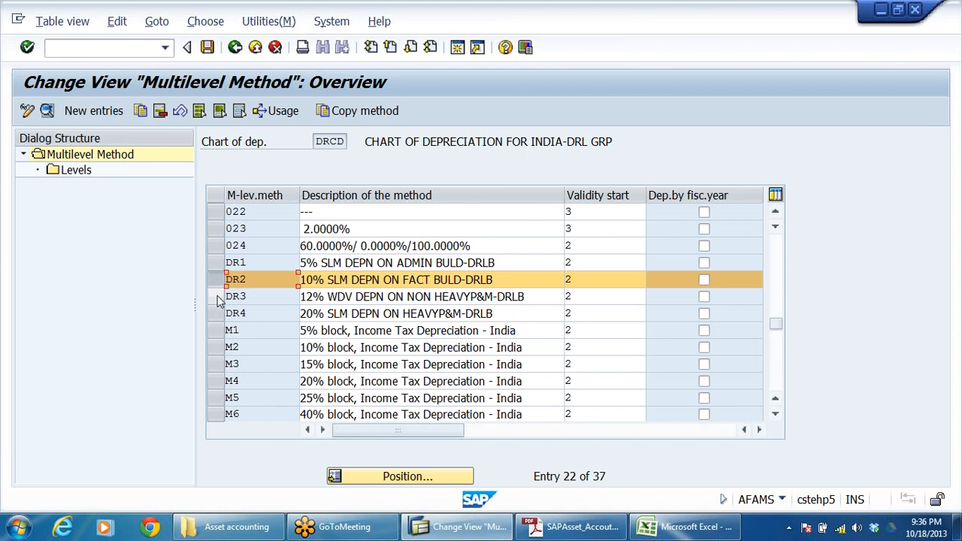
pyautogui.click(218, 297)
pyautogui.click(218, 314)
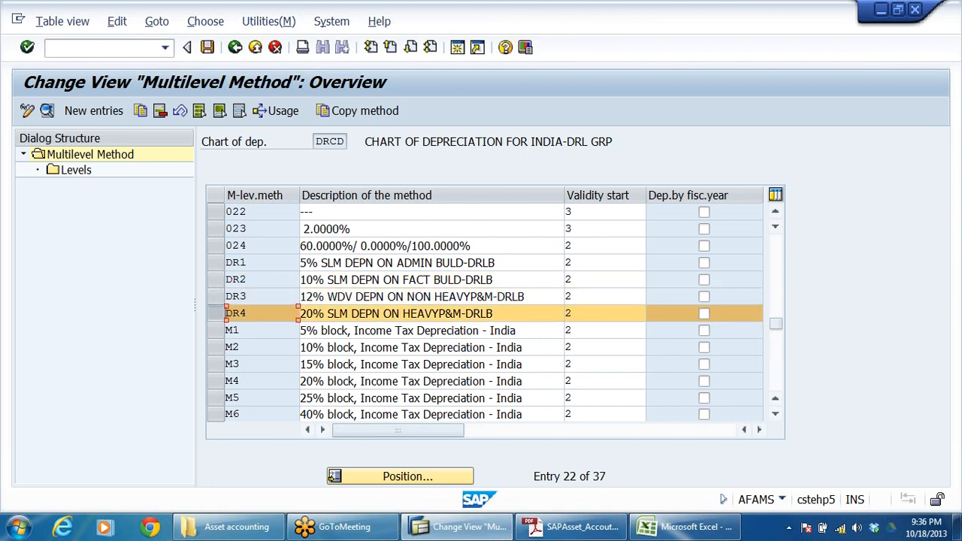
pyautogui.moveTo(321, 263); pyautogui.dragTo(494, 262)
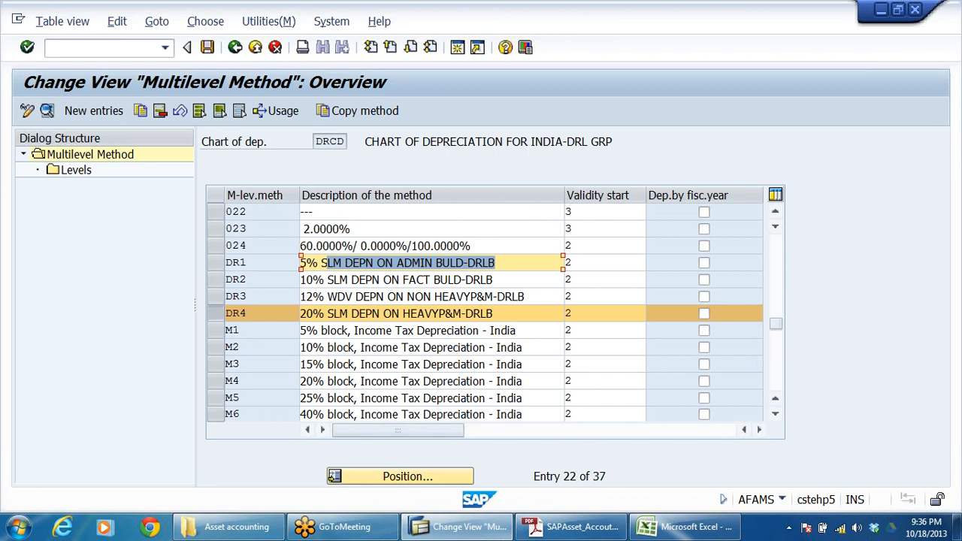
pyautogui.moveTo(525, 296); pyautogui.dragTo(301, 296)
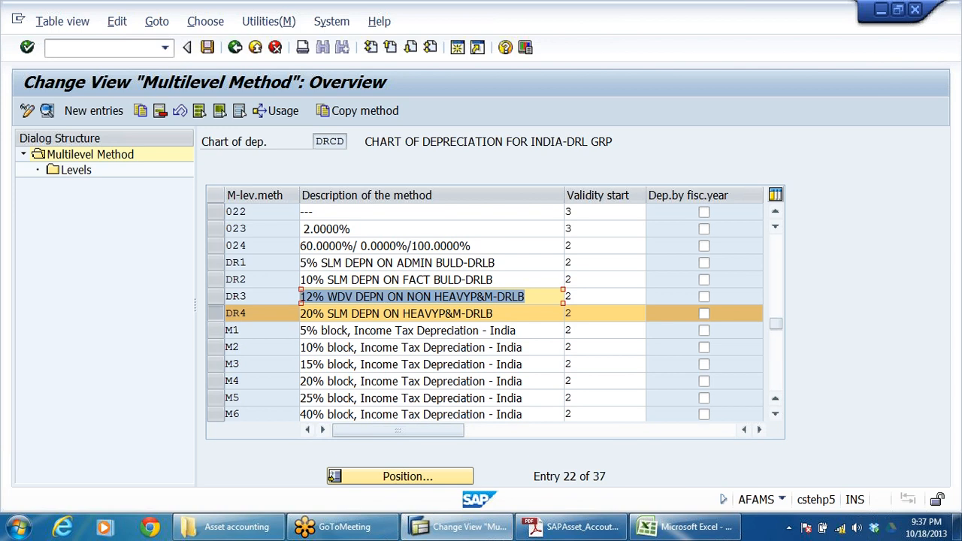
# Step: Open the details of multilevel method DR2 and display its levels
pyautogui.doubleClick(327, 281)
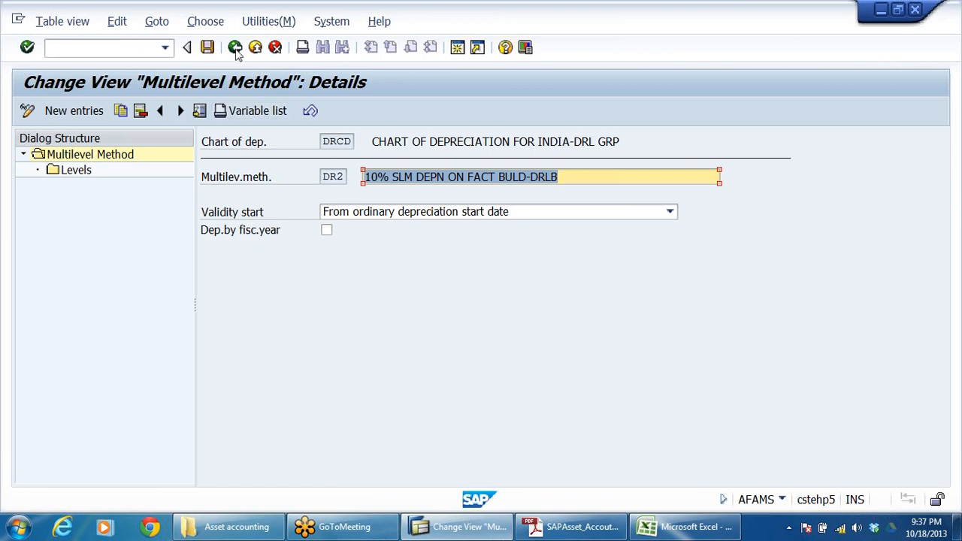
pyautogui.click(448, 177)
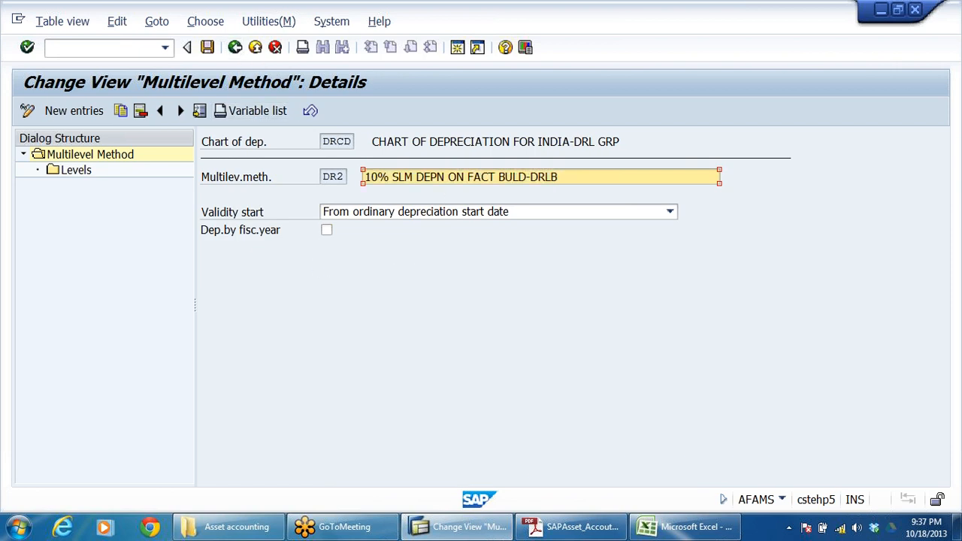
pyautogui.moveTo(558, 177); pyautogui.dragTo(338, 271)
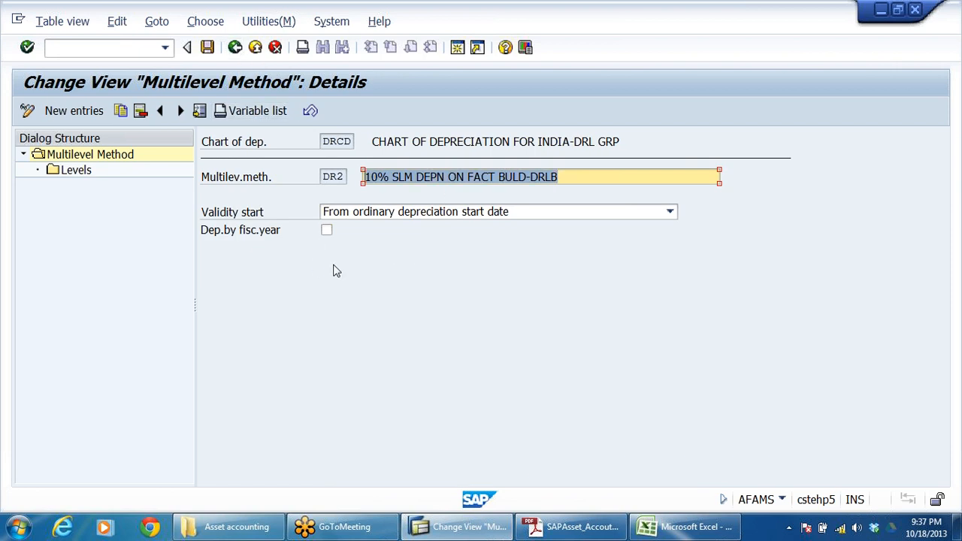
pyautogui.doubleClick(81, 171)
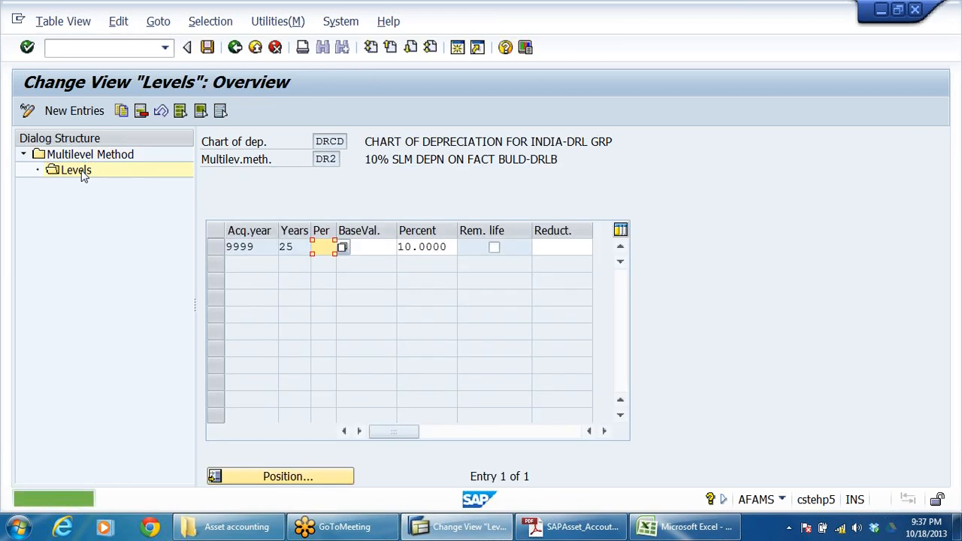
# Step: Choose base value key 01, Acquisition value, from the possible entries for the DR2 level
pyautogui.press('Tab')
pyautogui.write('01')
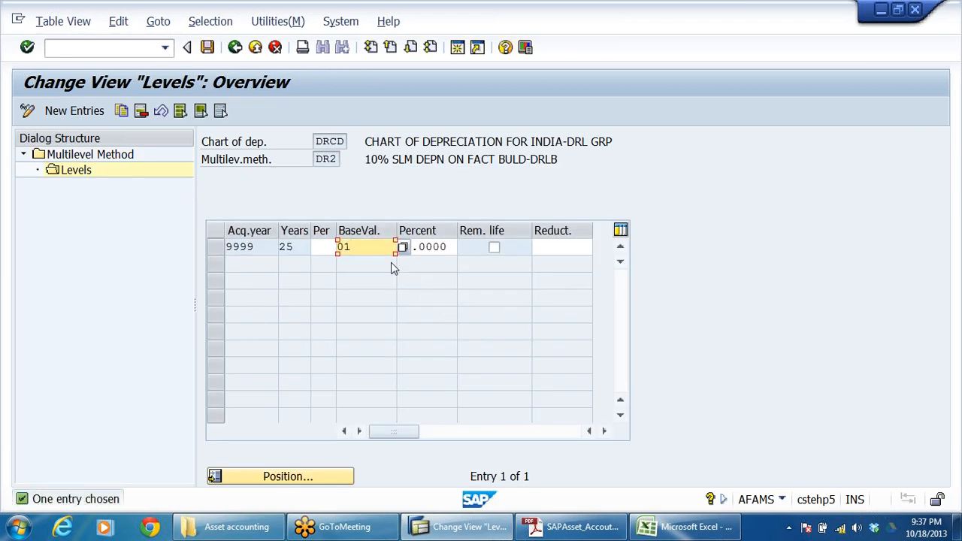
pyautogui.moveTo(363, 160); pyautogui.dragTo(558, 161)
pyautogui.click(392, 247)
pyautogui.click(403, 248)
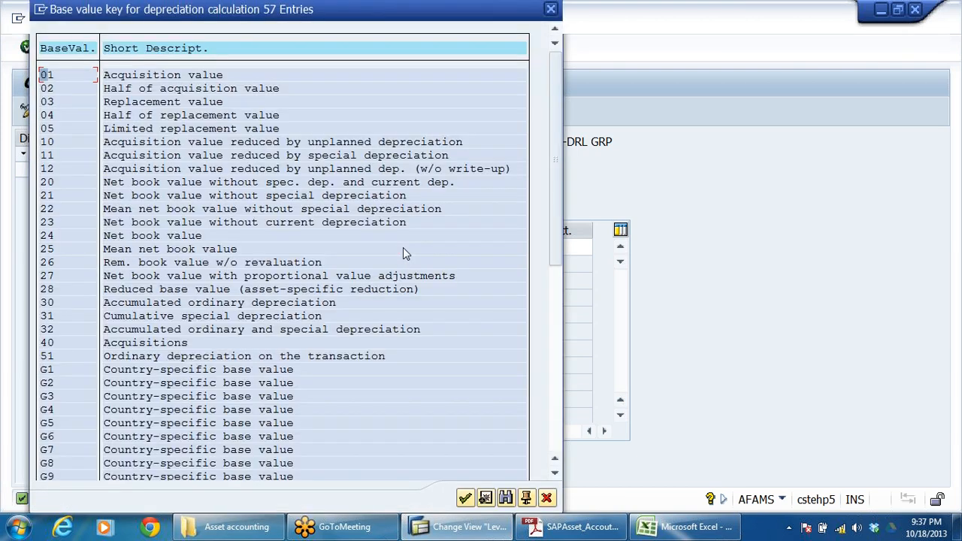
pyautogui.click(202, 78)
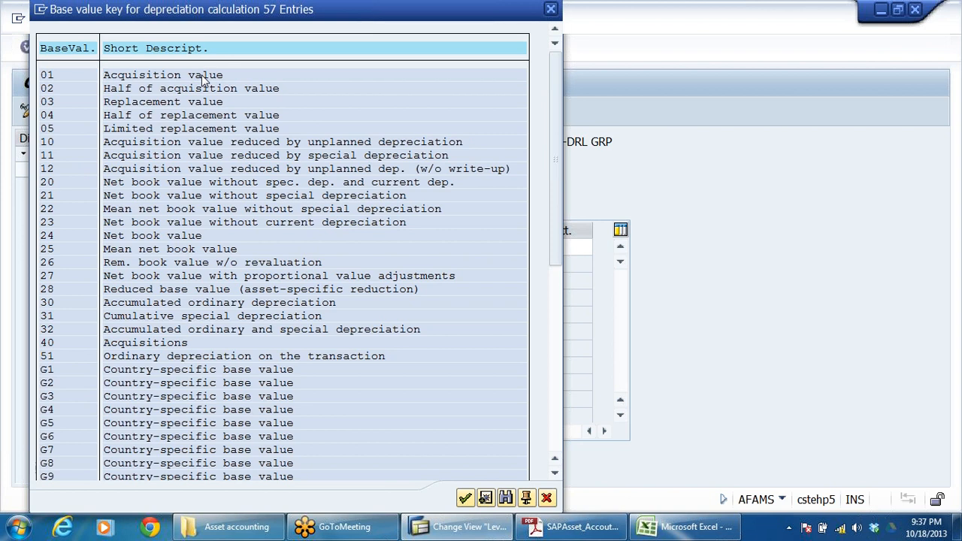
pyautogui.doubleClick(202, 79)
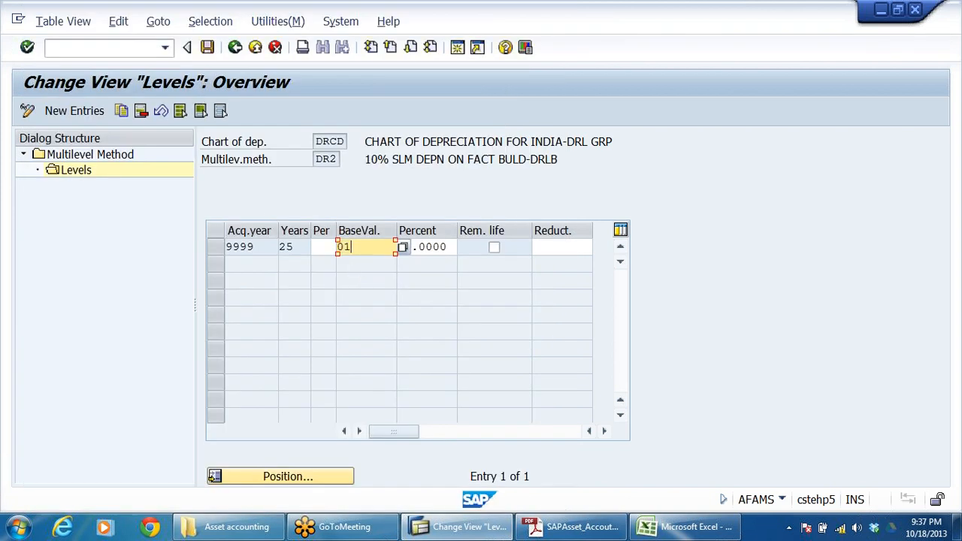
pyautogui.click(373, 165)
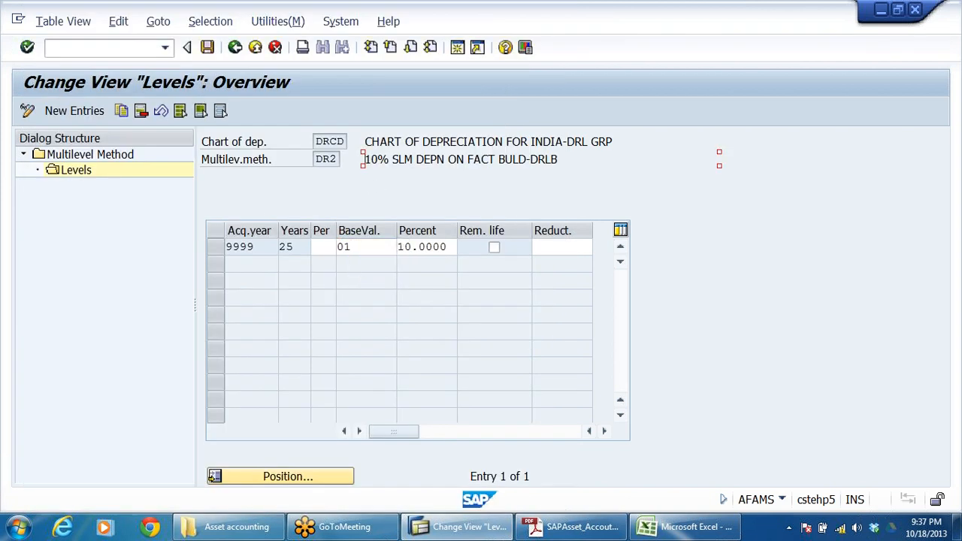
pyautogui.click(364, 247)
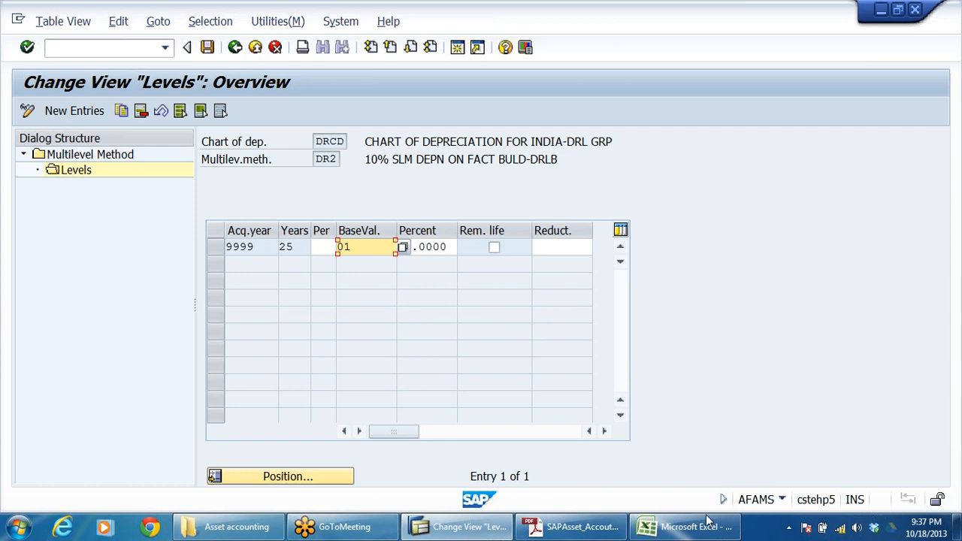
# Step: Switch to the asset accounting workbook in Excel and examine the acquisition value in the straight-line versus written-down-value example
pyautogui.click(685, 526)
pyautogui.scroll(-20, 497, 317)
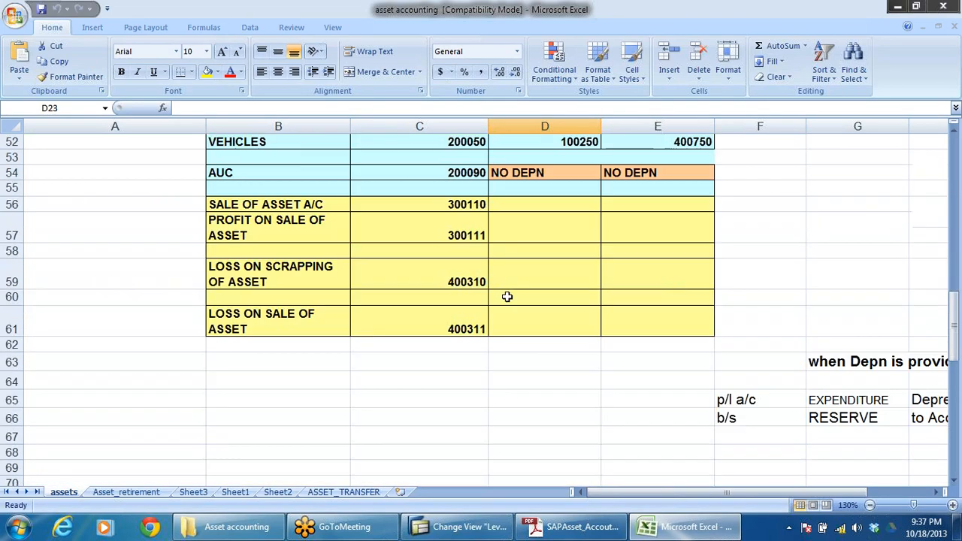
pyautogui.scroll(3, 532, 296)
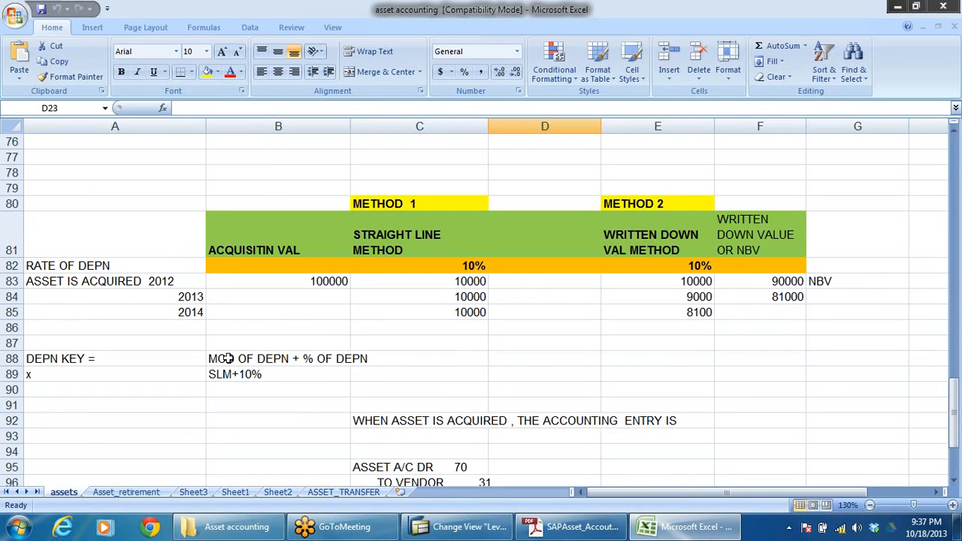
pyautogui.click(314, 282)
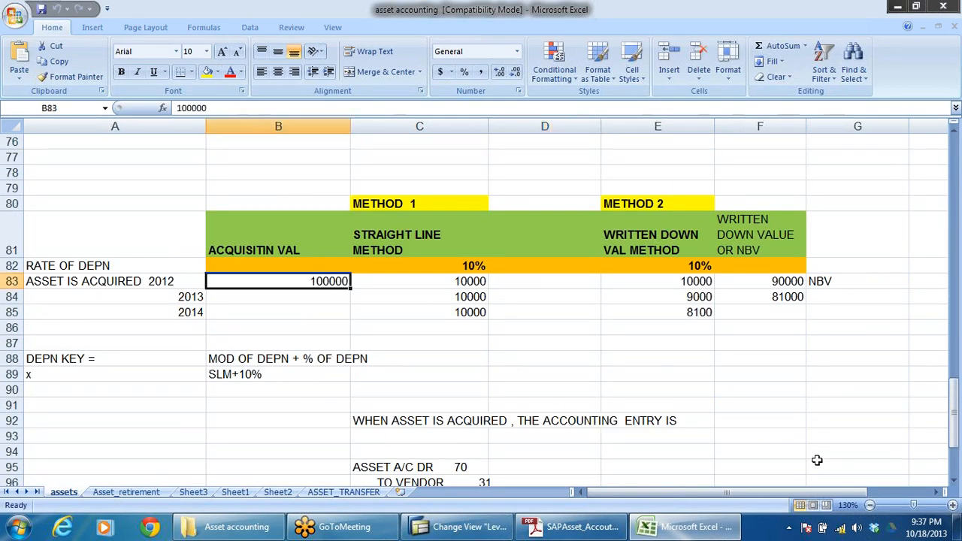
pyautogui.moveTo(279, 232); pyautogui.dragTo(304, 284)
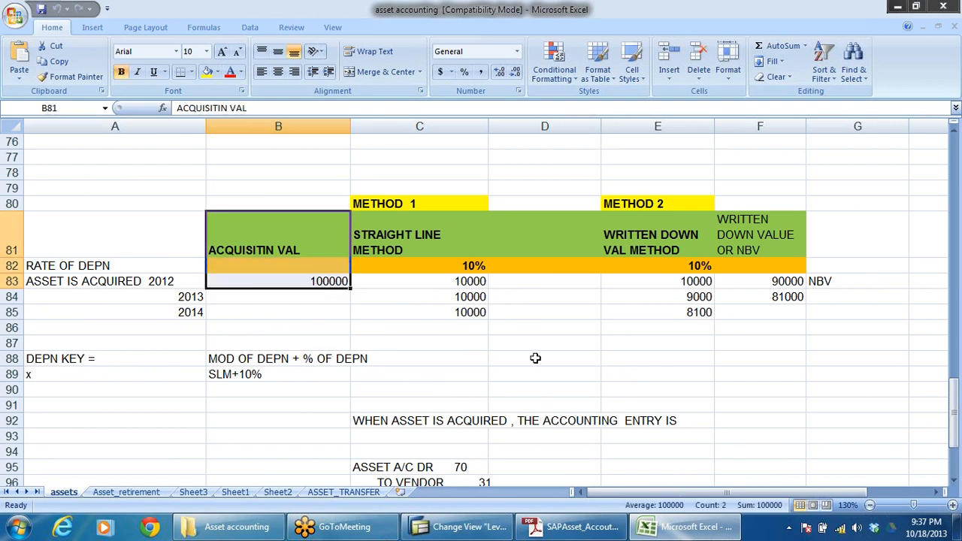
pyautogui.click(331, 282)
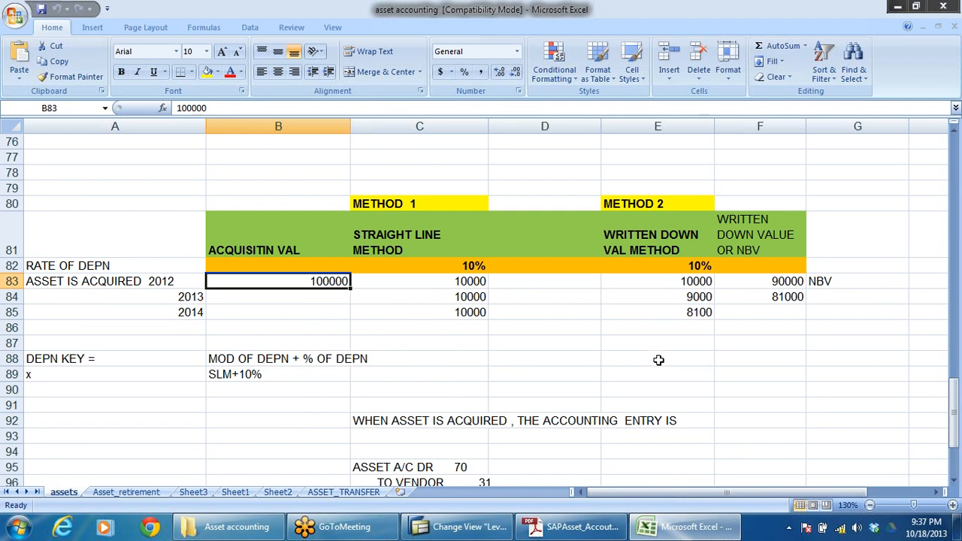
# Step: Switch back to SAP and return from the DR2 levels to the multilevel method overview
pyautogui.hotkey('alt', 'Tab')
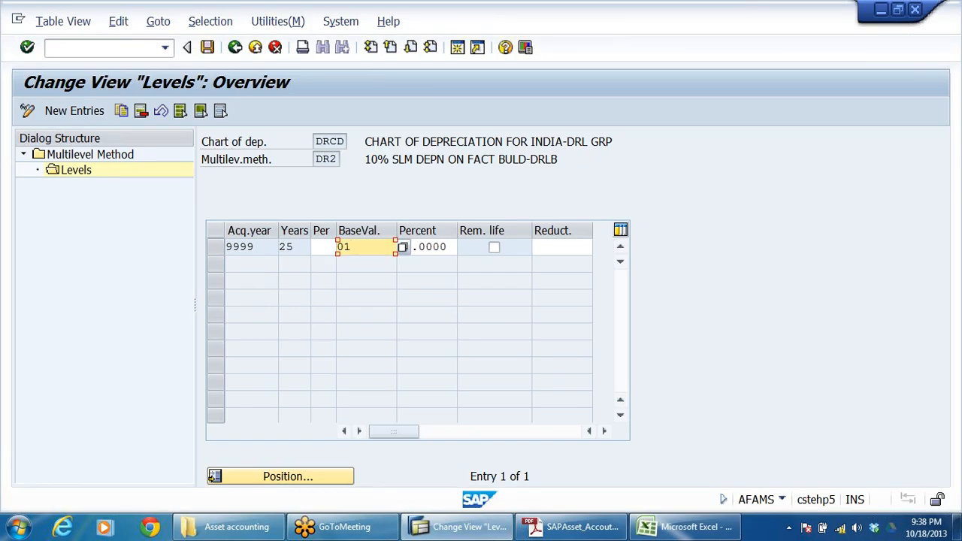
pyautogui.click(242, 390)
pyautogui.click(352, 247)
pyautogui.click(233, 51)
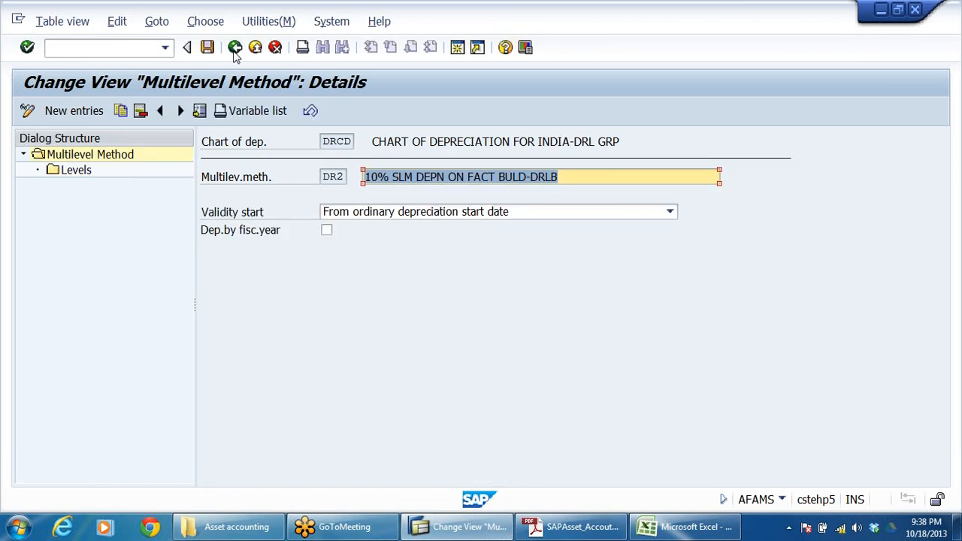
pyautogui.click(235, 52)
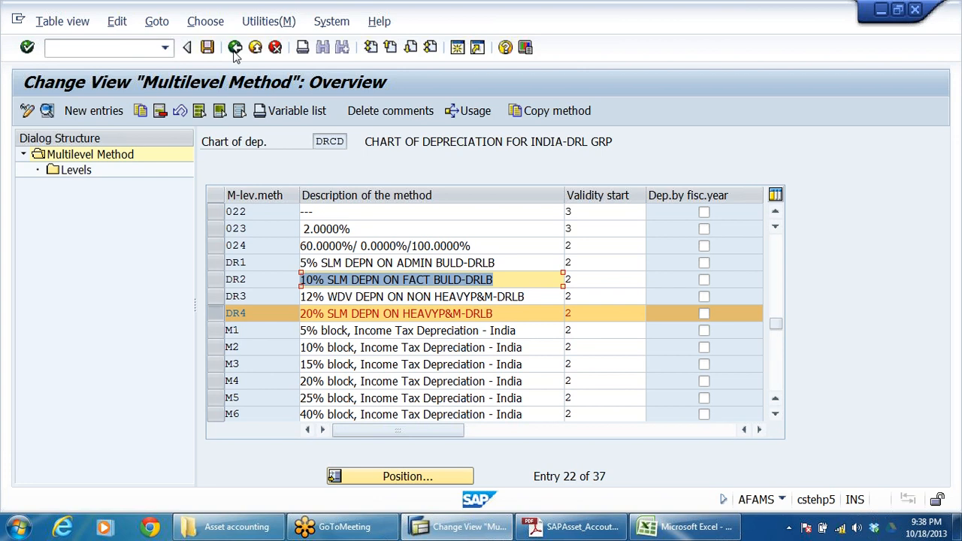
# Step: Deselect method DR4, open the details of multilevel method DR3 and display its levels
pyautogui.click(218, 313)
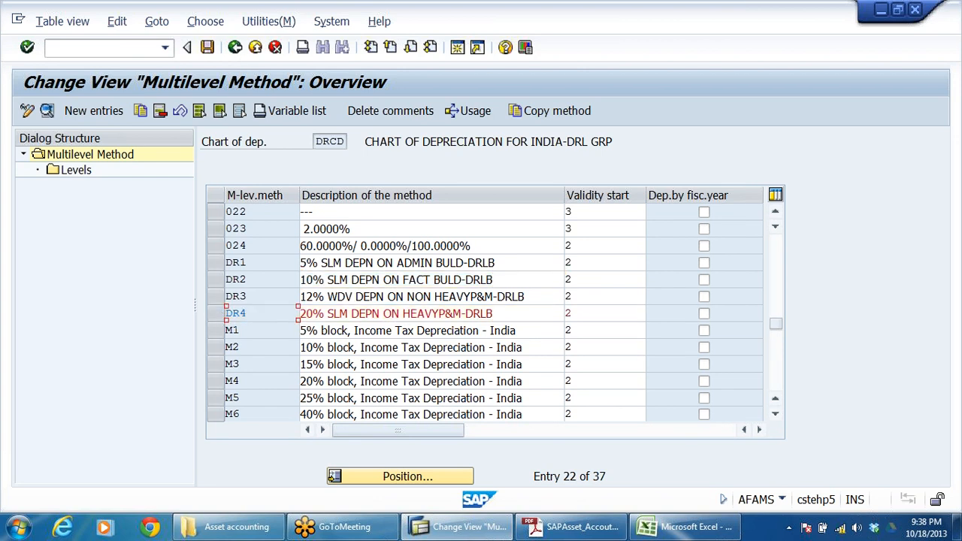
pyautogui.click(327, 296)
pyautogui.doubleClick(247, 298)
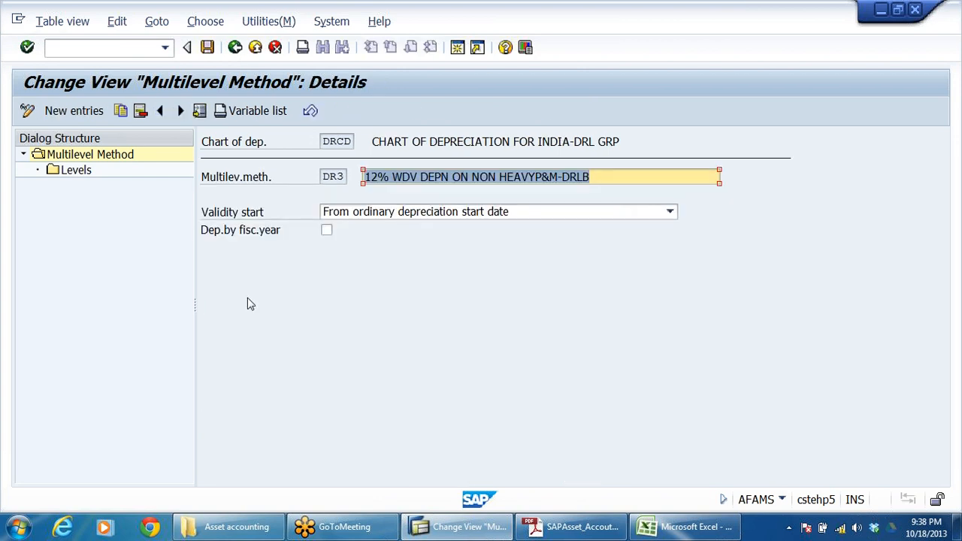
pyautogui.doubleClick(84, 172)
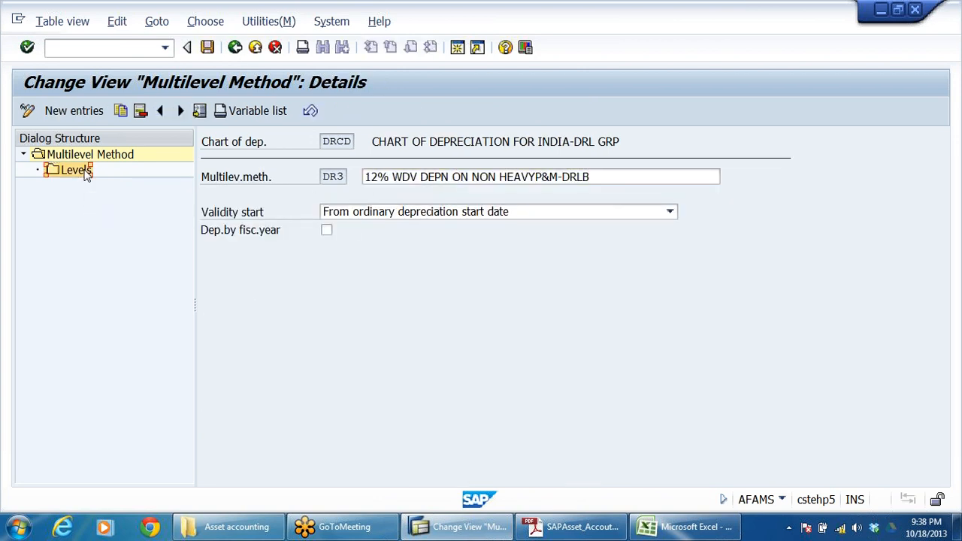
# Step: Examine key 24, Net book value, among the possible base value entries for the DR3 level and close the list
pyautogui.press('Tab')
pyautogui.write('24')
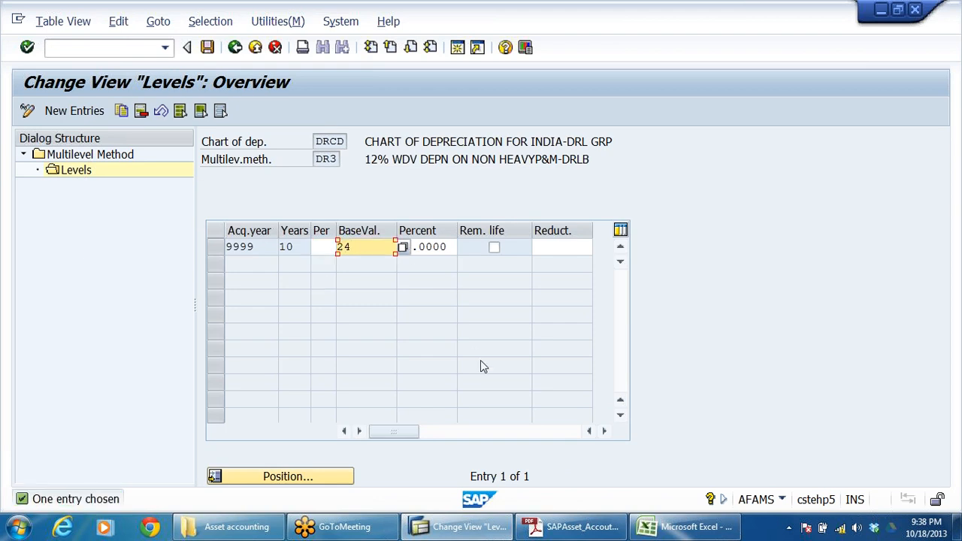
pyautogui.click(402, 249)
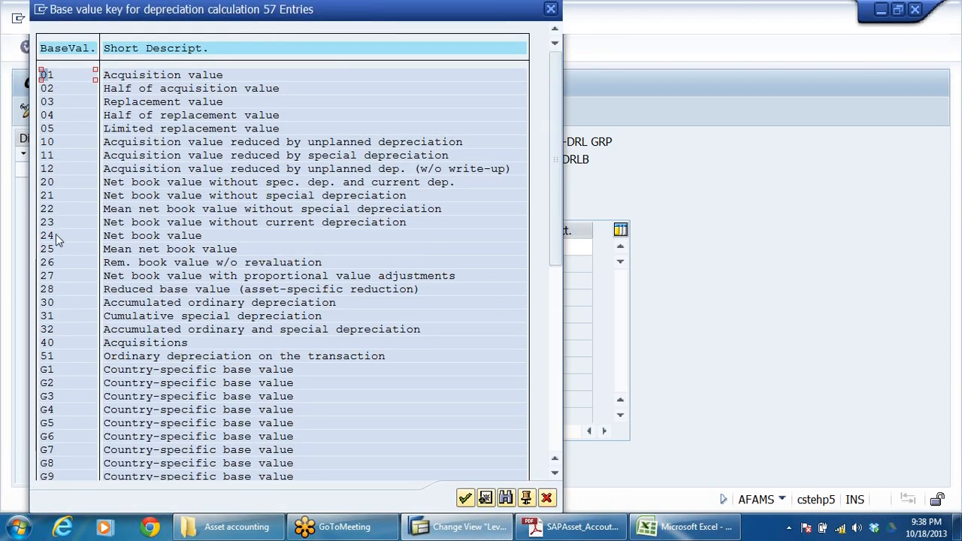
pyautogui.click(191, 235)
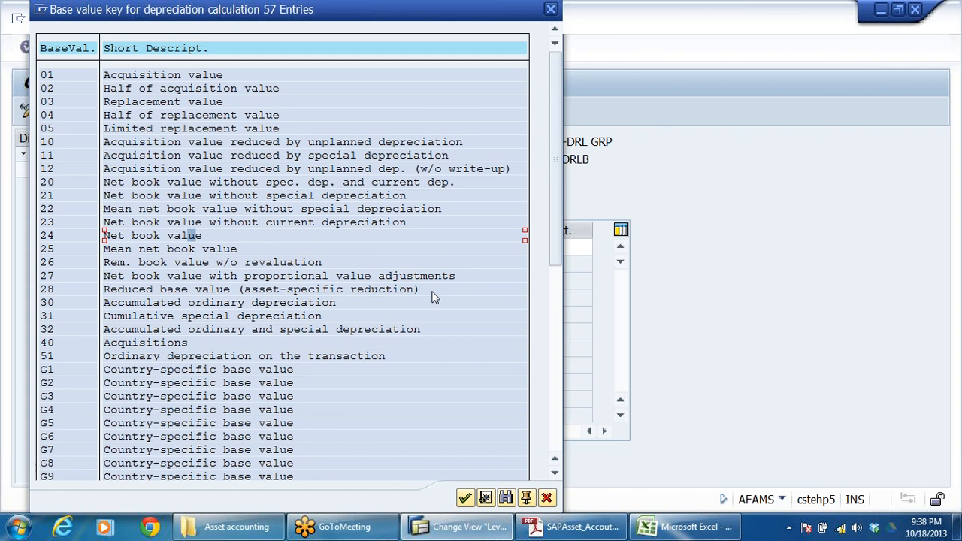
pyautogui.click(954, 36)
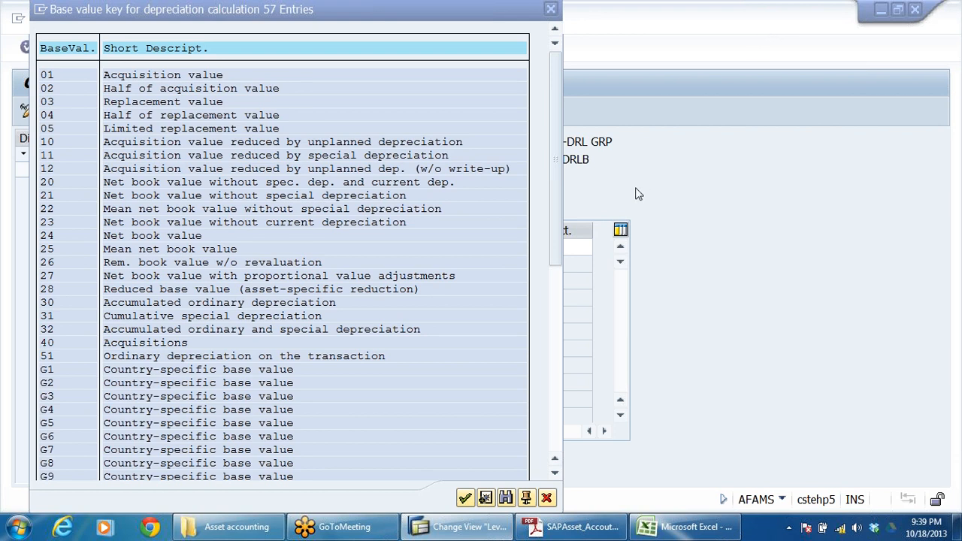
pyautogui.click(49, 237)
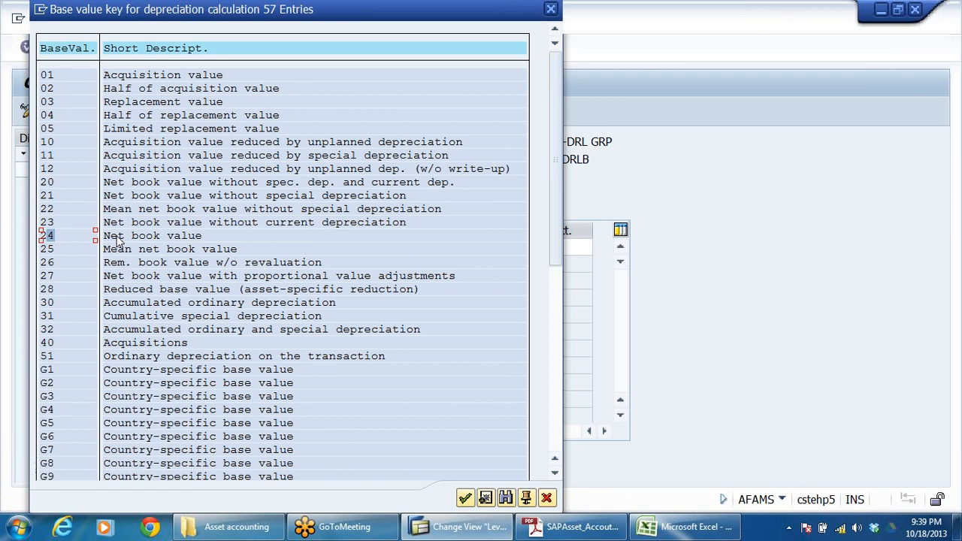
pyautogui.click(551, 11)
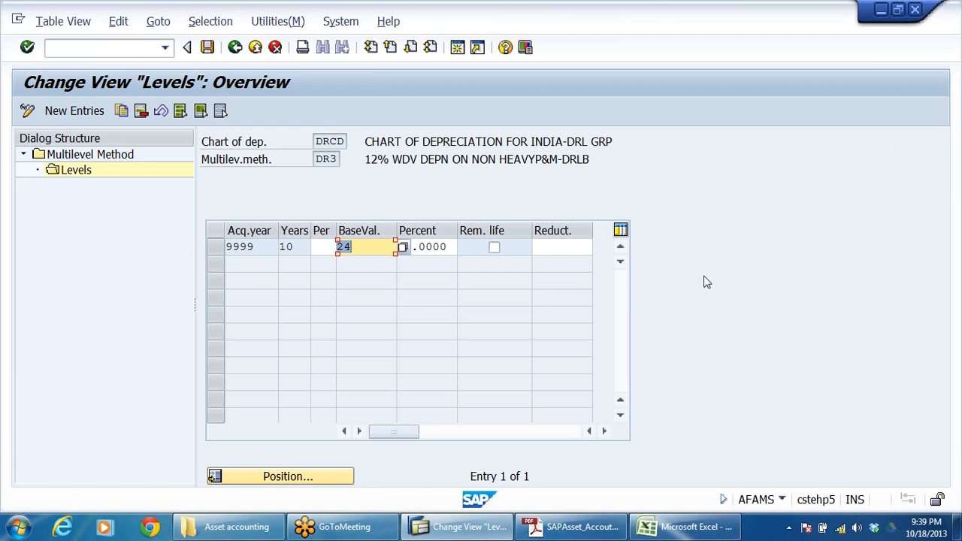
pyautogui.click(355, 247)
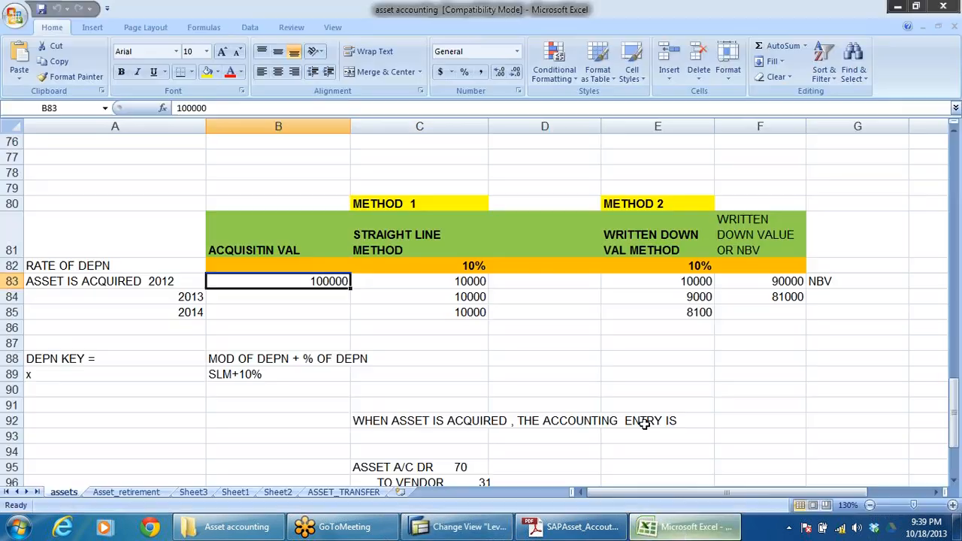
# Step: Switch to the asset accounting workbook in Excel and examine the straight-line method's yearly depreciation against the acquisition value and rate
pyautogui.click(682, 527)
pyautogui.moveTo(474, 283); pyautogui.dragTo(481, 322)
pyautogui.click(316, 284)
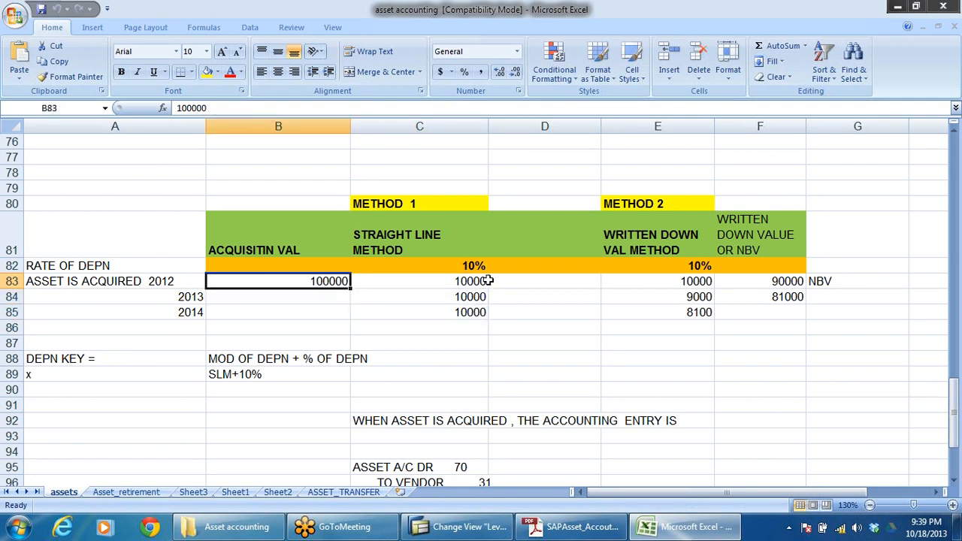
pyautogui.click(482, 281)
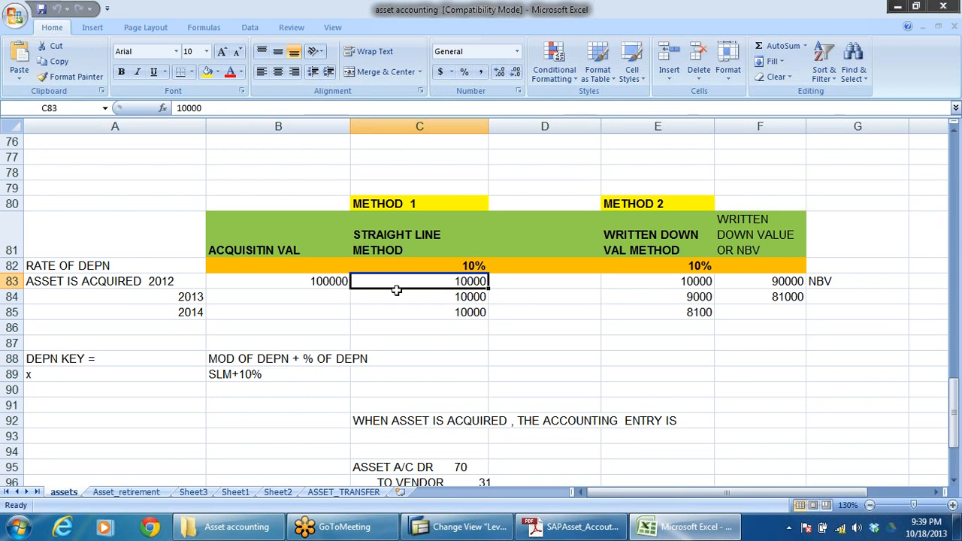
pyautogui.moveTo(470, 283); pyautogui.dragTo(478, 316)
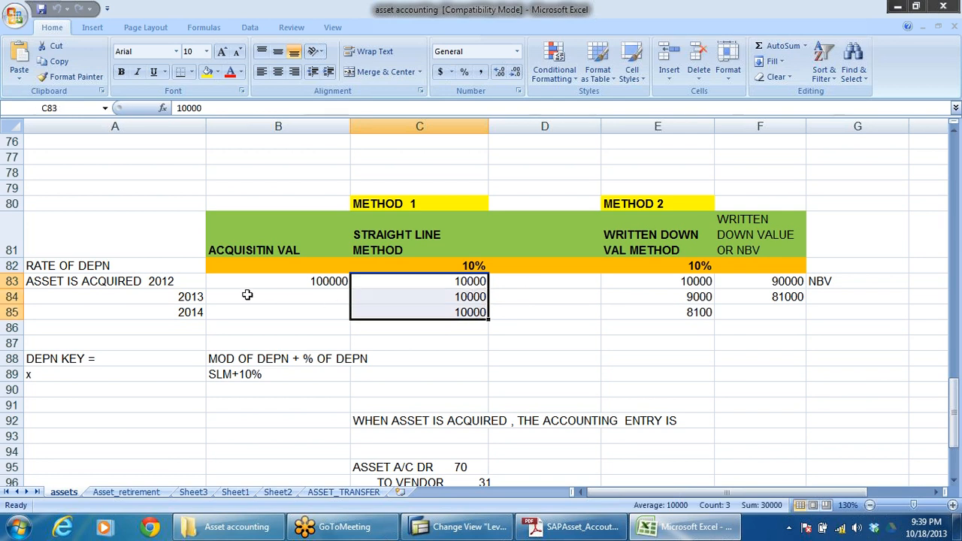
pyautogui.click(188, 281)
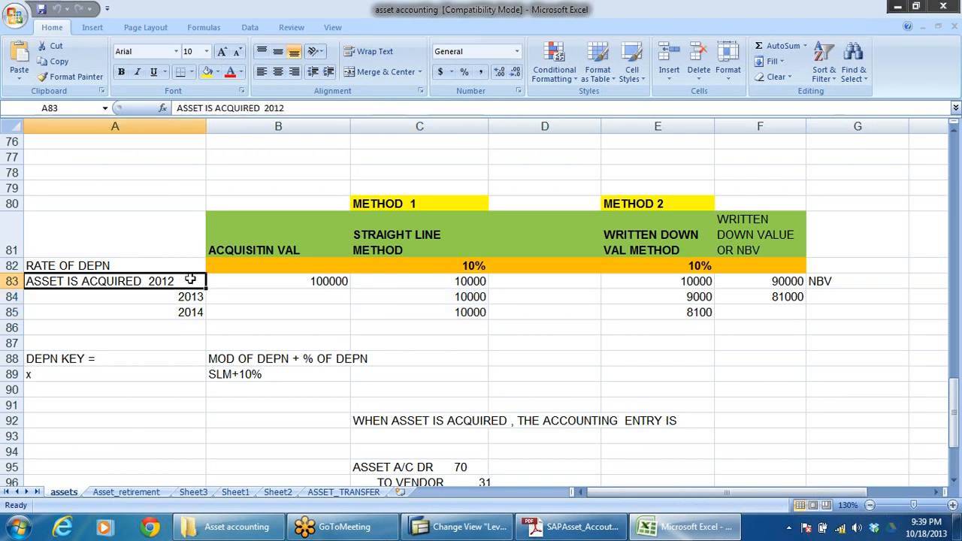
pyautogui.click(323, 281)
pyautogui.click(478, 281)
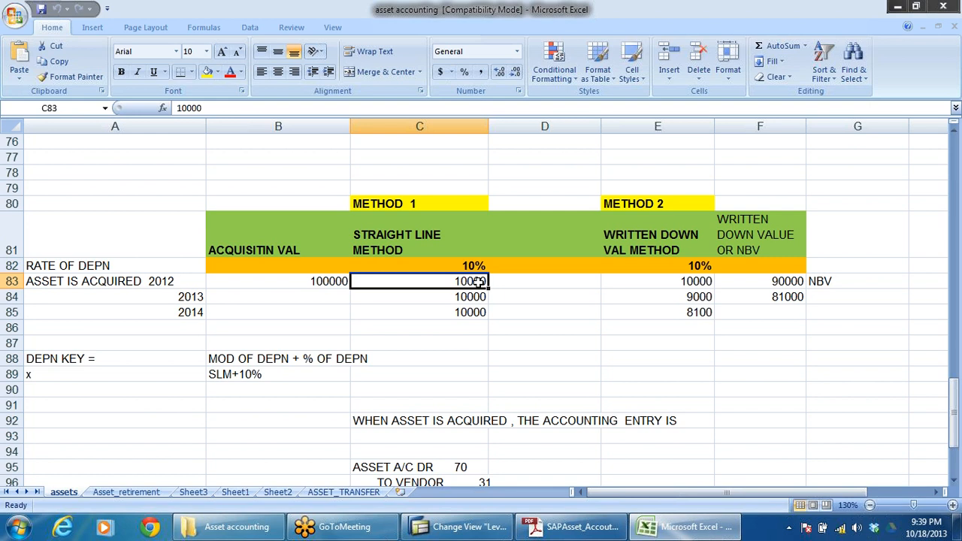
pyautogui.click(478, 298)
pyautogui.click(475, 312)
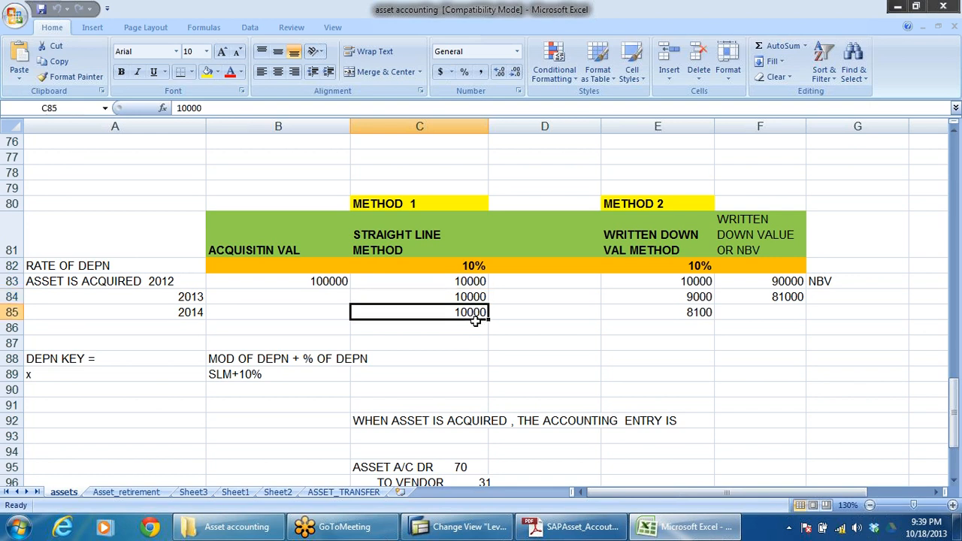
pyautogui.click(475, 270)
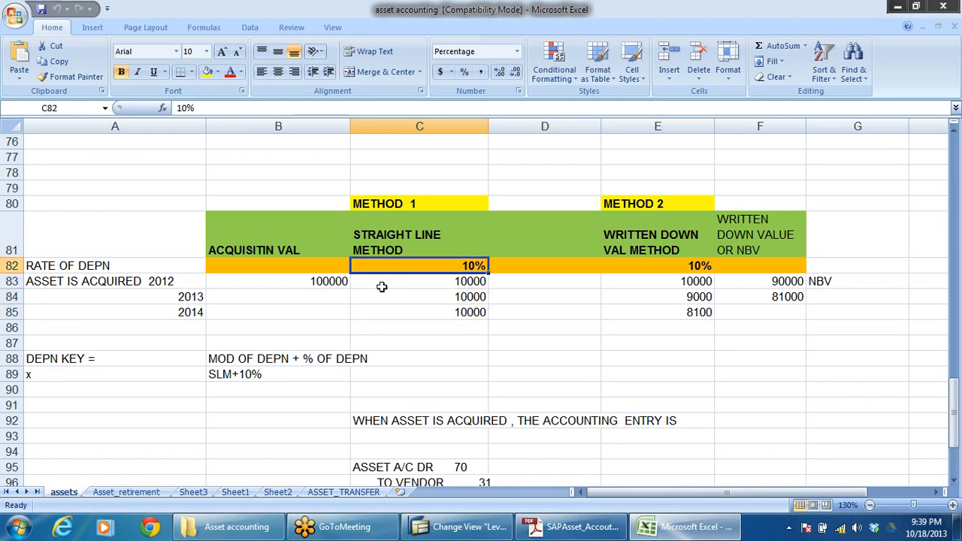
pyautogui.moveTo(333, 281); pyautogui.dragTo(342, 315)
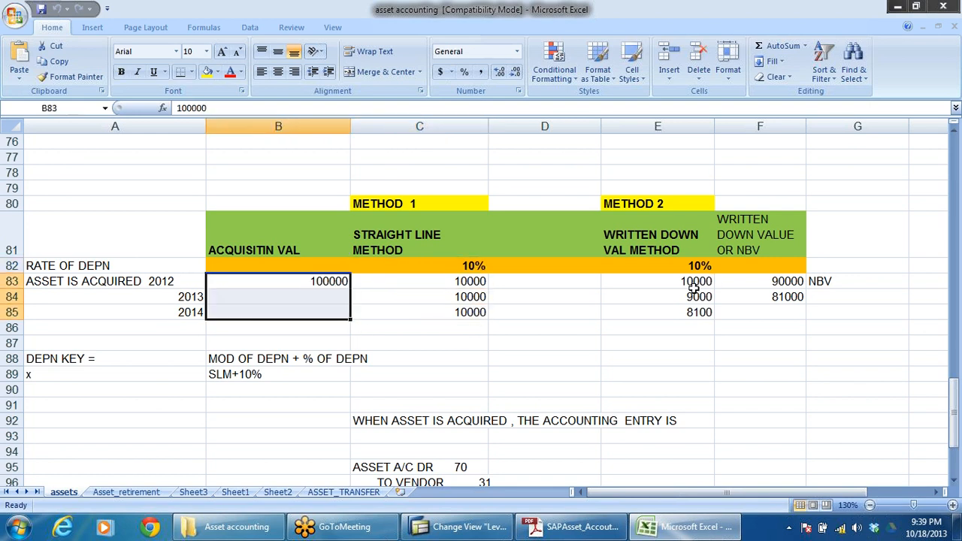
# Step: Examine the written-down value method's depreciation for each year against the preceding year's net book value
pyautogui.moveTo(695, 286); pyautogui.dragTo(717, 335)
pyautogui.click(726, 297)
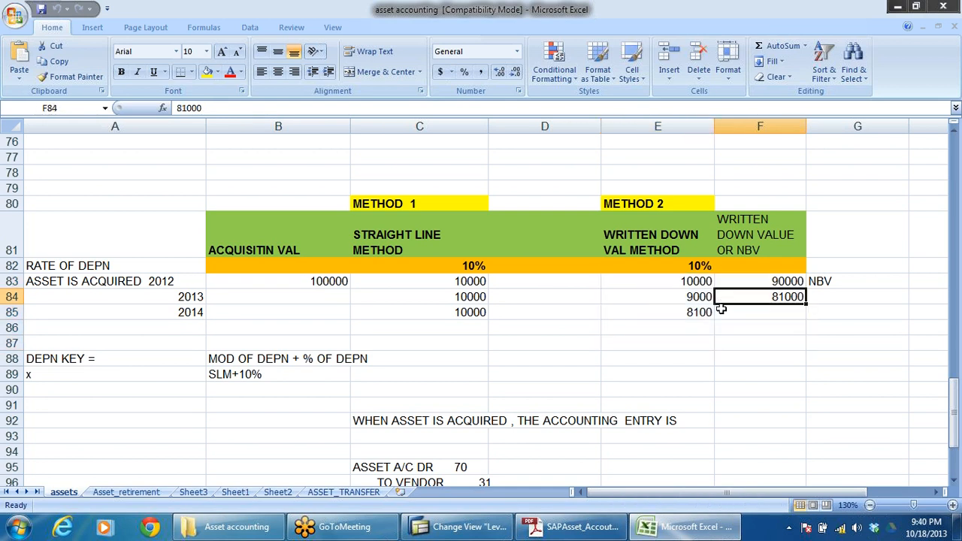
pyautogui.click(685, 281)
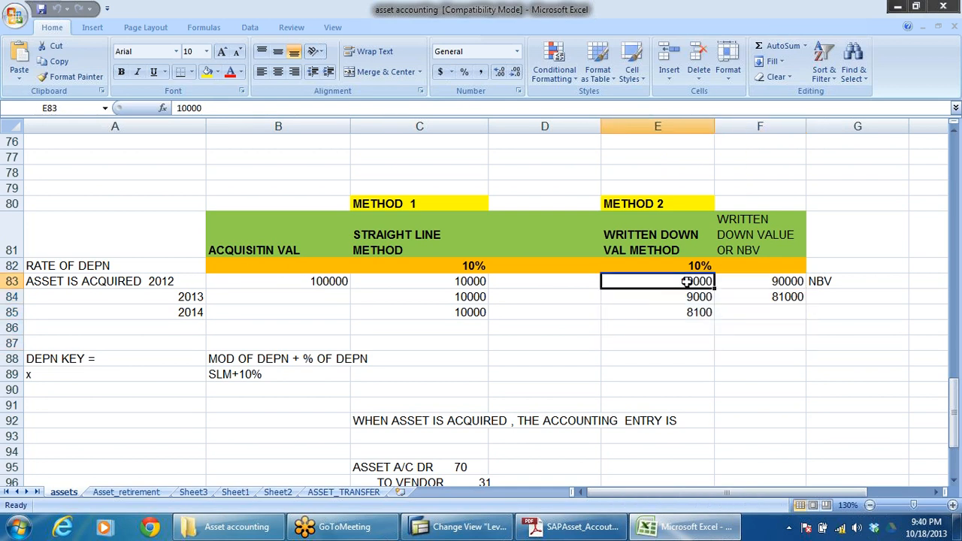
pyautogui.click(774, 281)
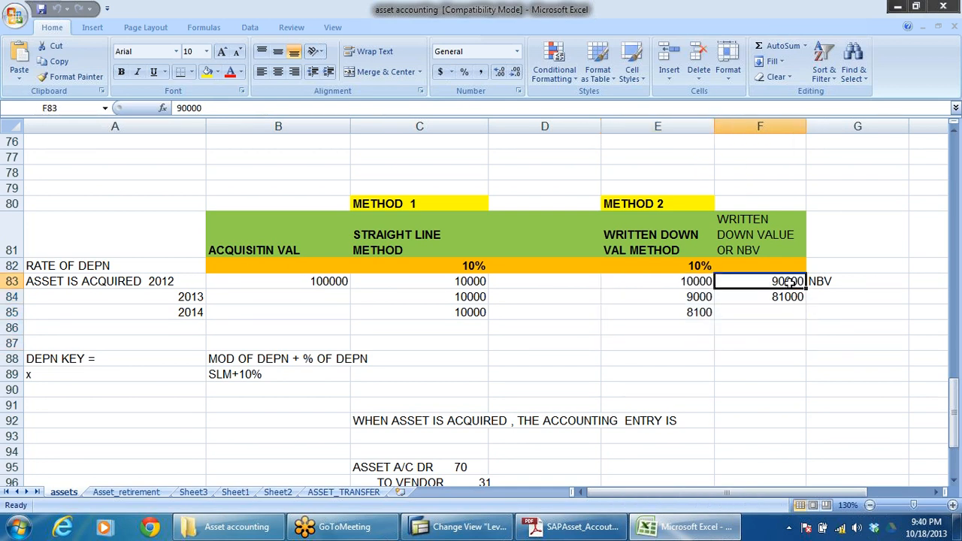
pyautogui.click(698, 298)
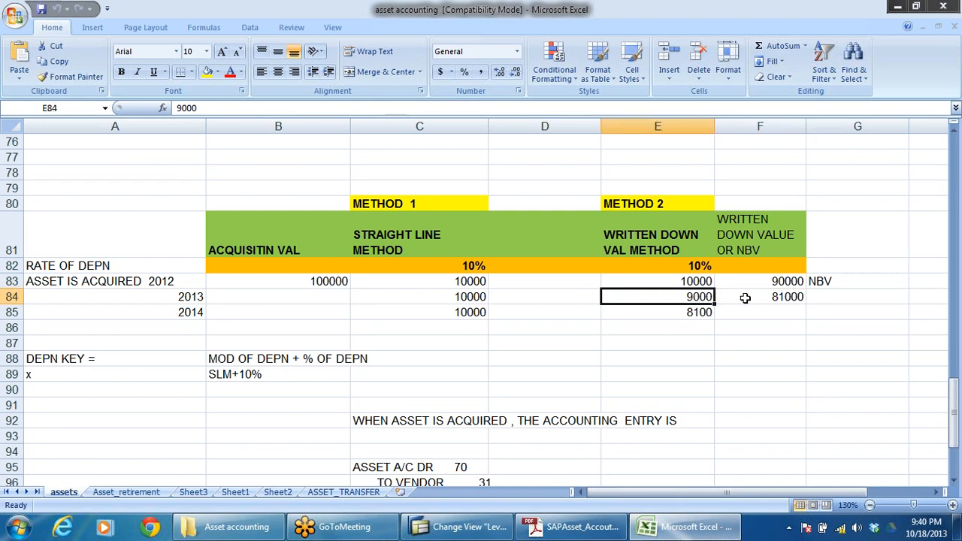
pyautogui.click(789, 299)
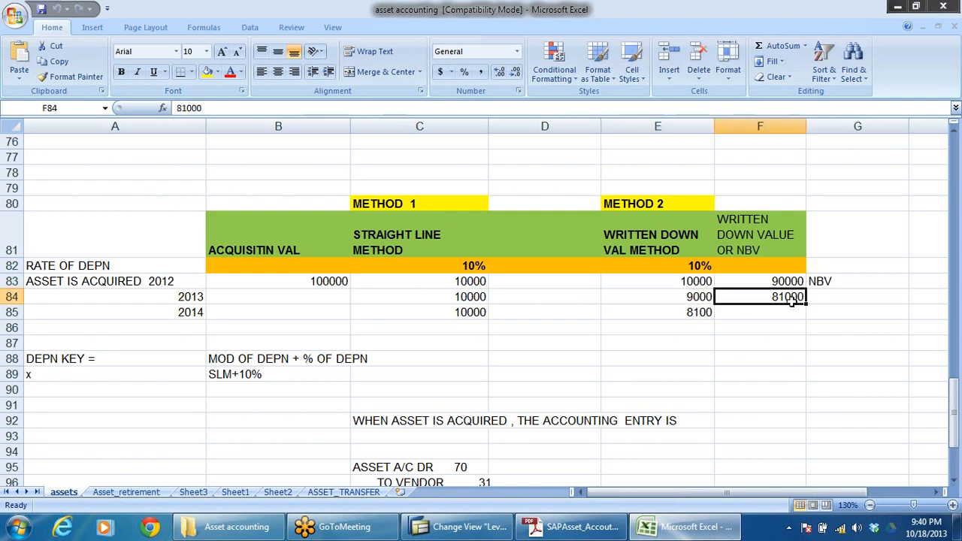
pyautogui.click(701, 316)
pyautogui.click(788, 301)
pyautogui.click(698, 316)
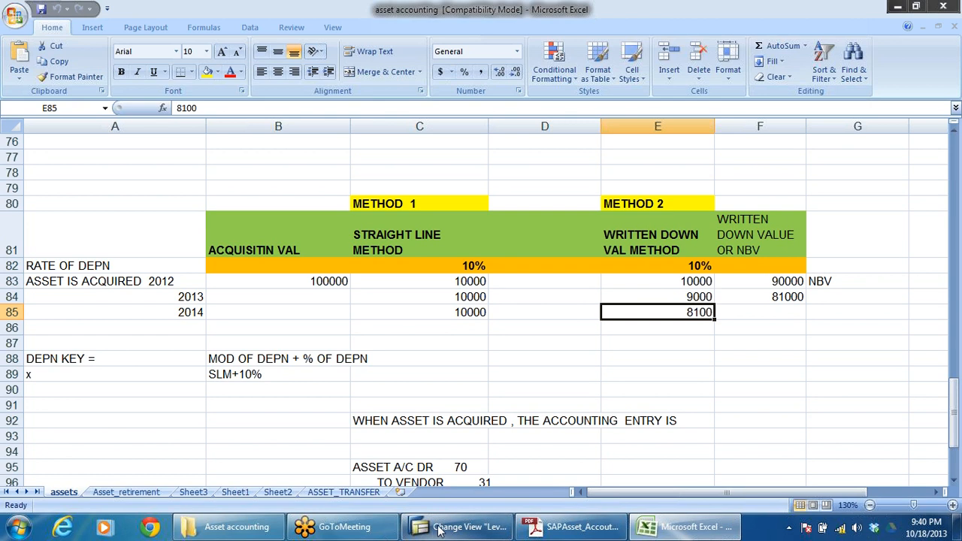
# Step: Compare the net book value figures of the written-down value method with the acquisition value
pyautogui.click(785, 297)
pyautogui.moveTo(782, 278); pyautogui.dragTo(796, 300)
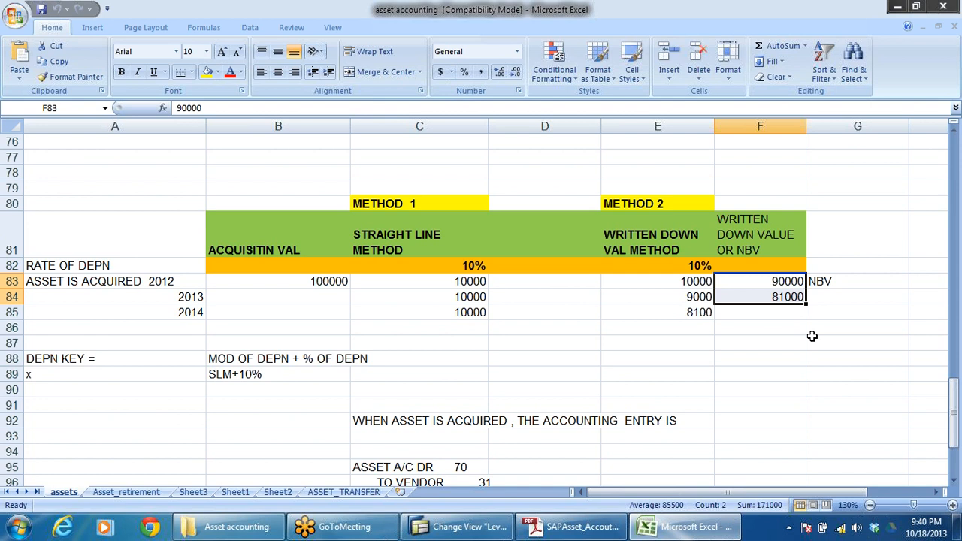
pyautogui.click(822, 283)
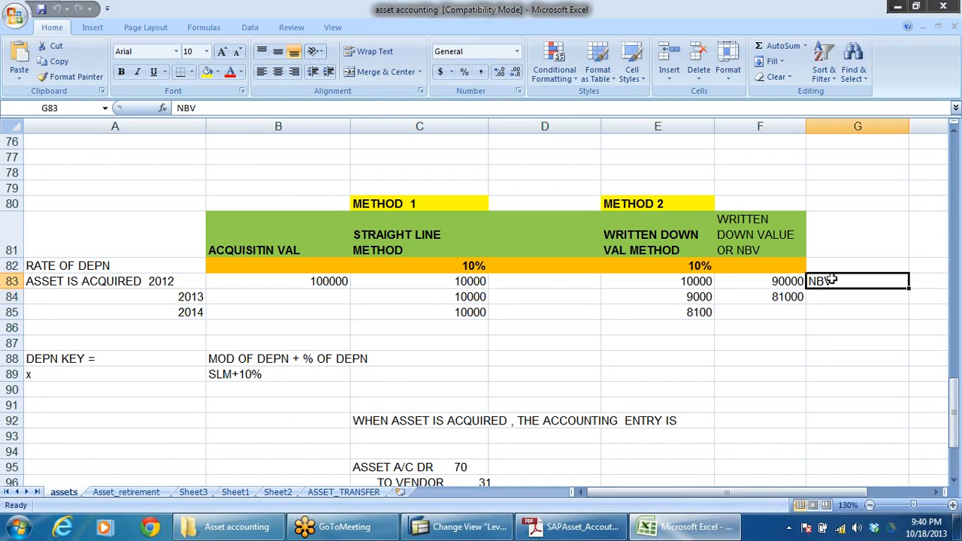
pyautogui.click(290, 251)
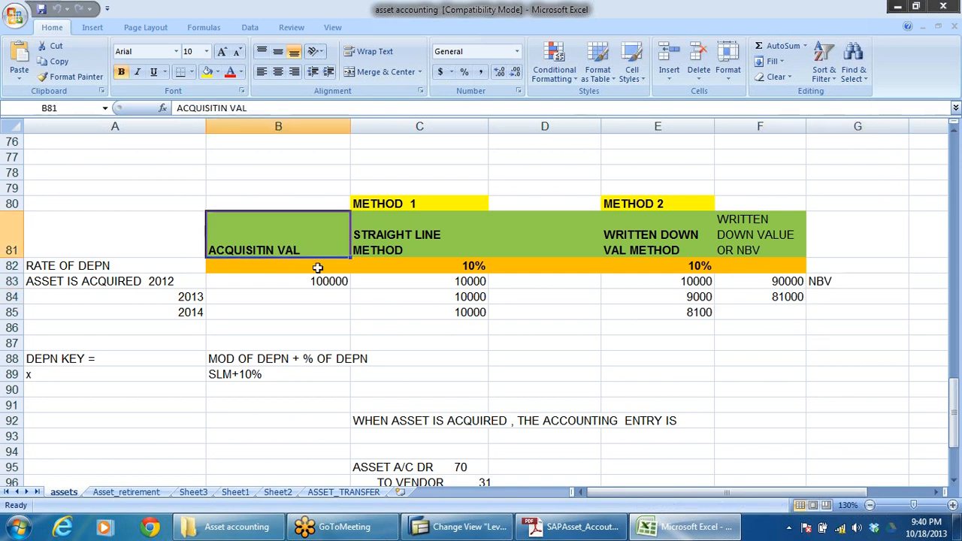
pyautogui.click(332, 276)
pyautogui.click(832, 281)
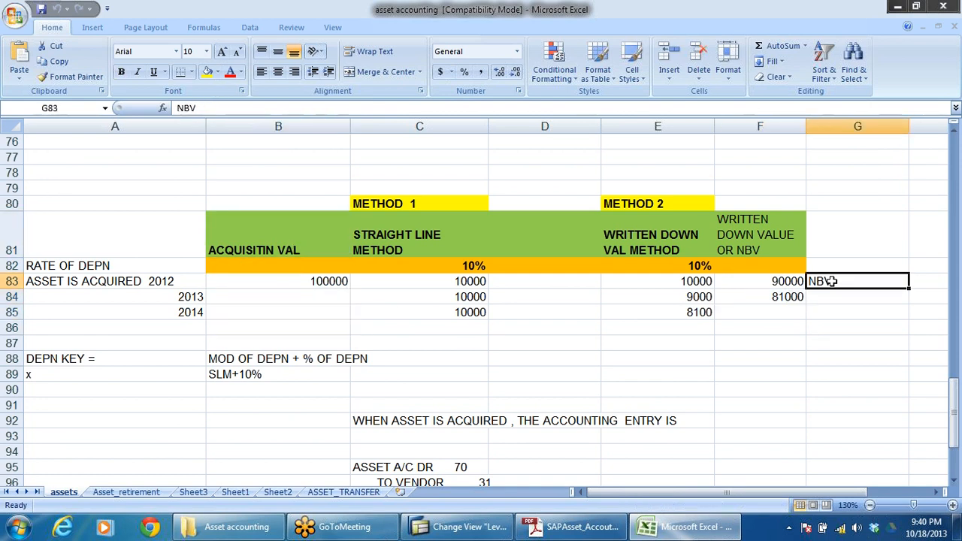
# Step: Switch back to SAP and exit the DR3 levels to the implementation guide without saving the changes
pyautogui.hotkey('alt', 'Tab')
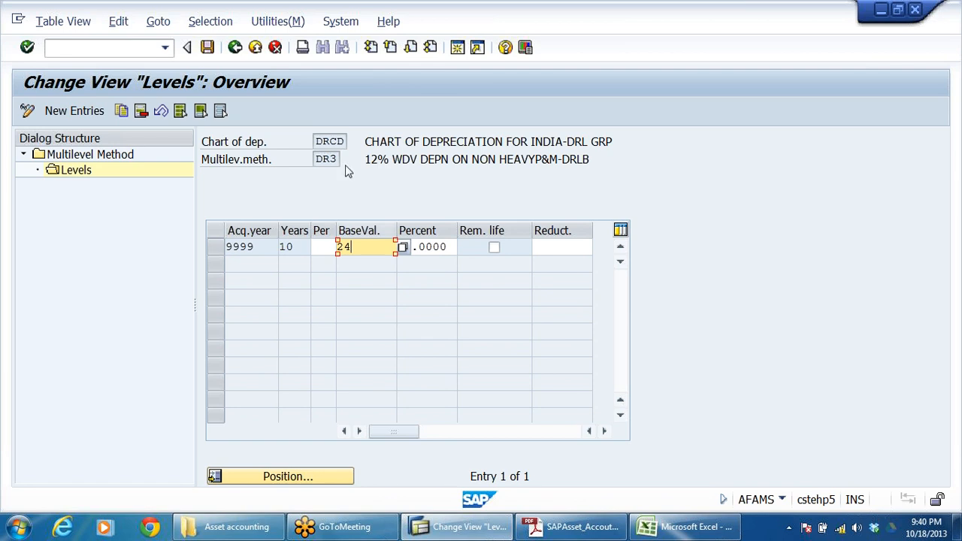
pyautogui.click(255, 48)
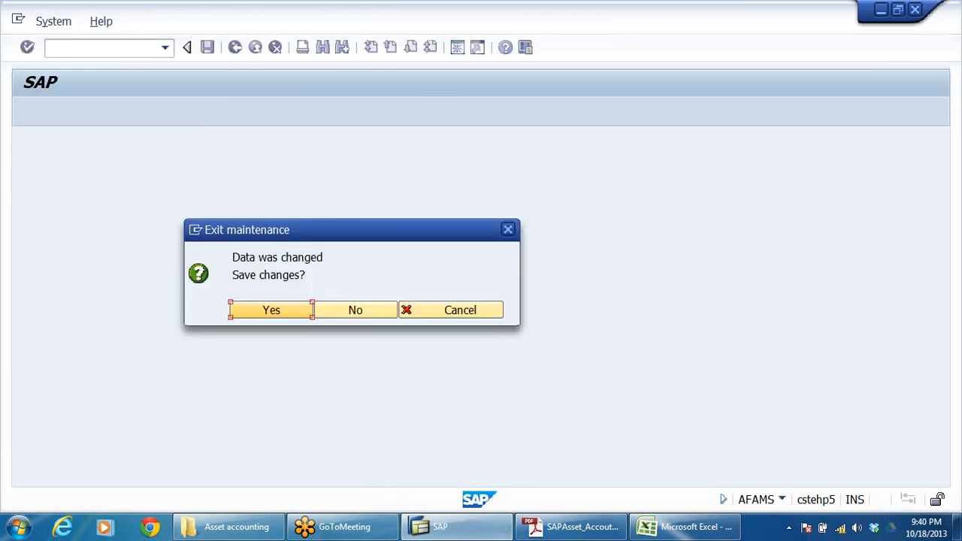
pyautogui.click(340, 315)
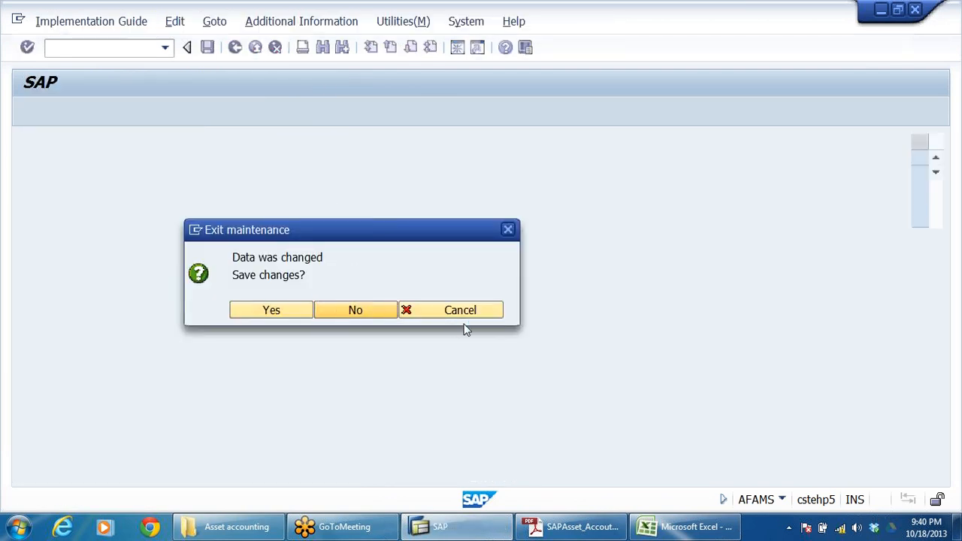
# Step: Open the Maintain Depreciation Key activity to view the depreciation key overview for chart DRCD, and return to the implementation guide
pyautogui.scroll(-3, 369, 317)
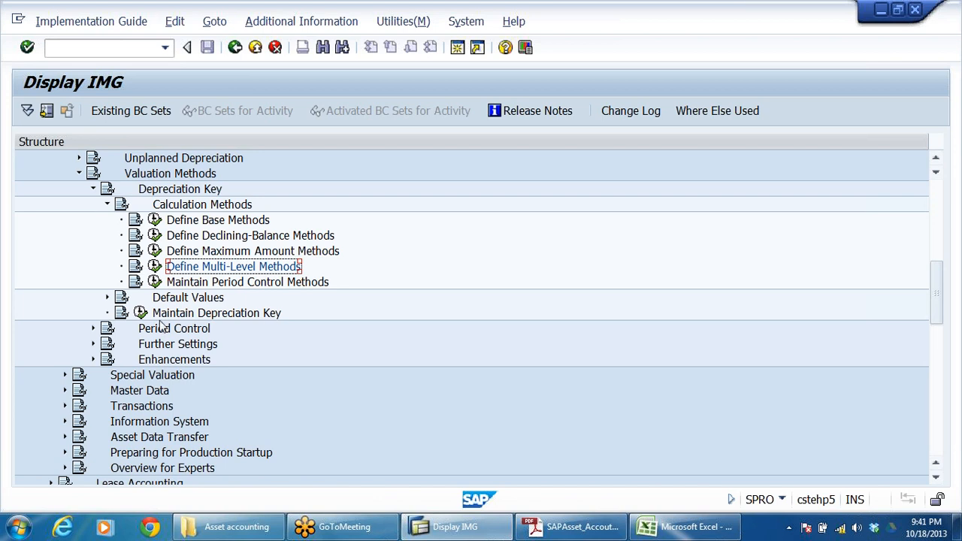
pyautogui.click(183, 314)
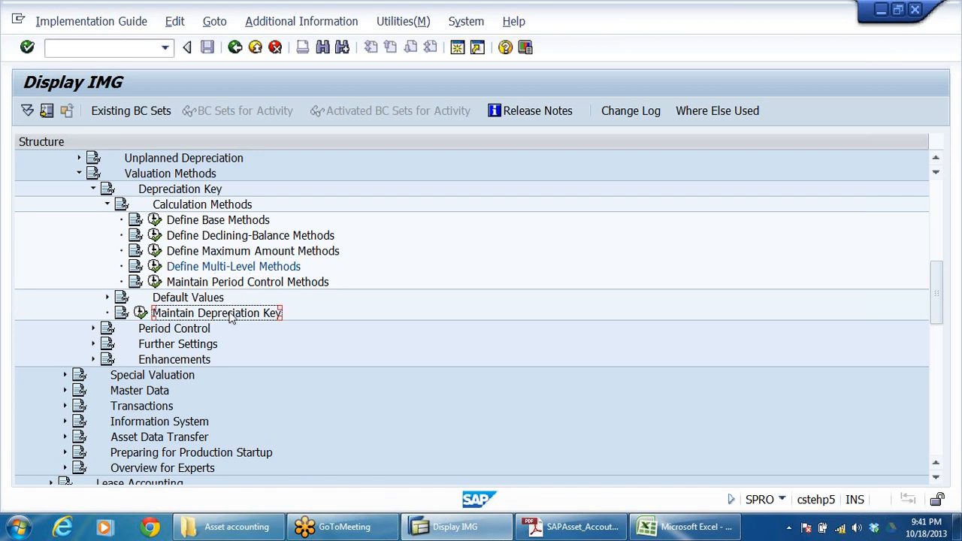
pyautogui.click(141, 313)
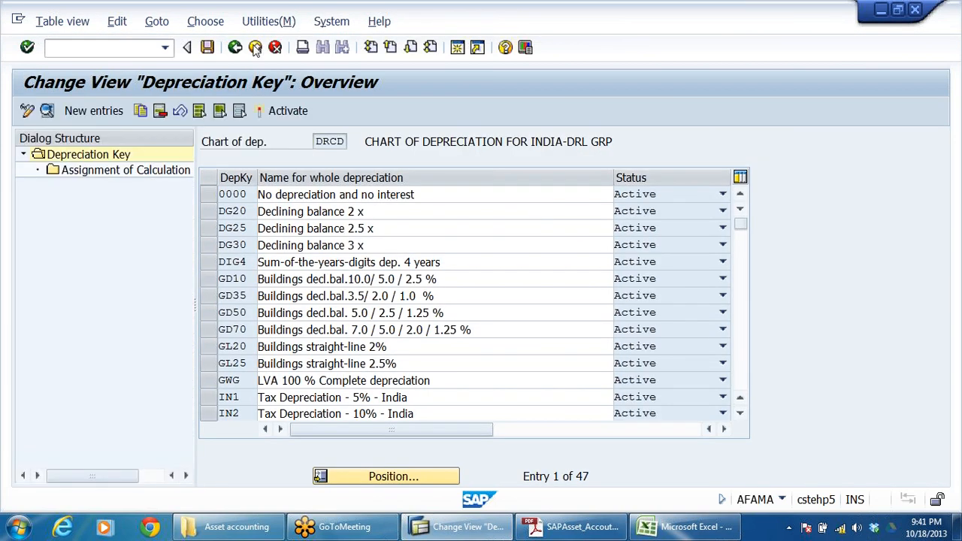
pyautogui.click(257, 48)
# Step: Trace the implementation guide path from Financial Accounting (New) through Asset Accounting, Depreciation, Valuation Methods and Depreciation Key to Calculation Methods
pyautogui.scroll(4, 415, 313)
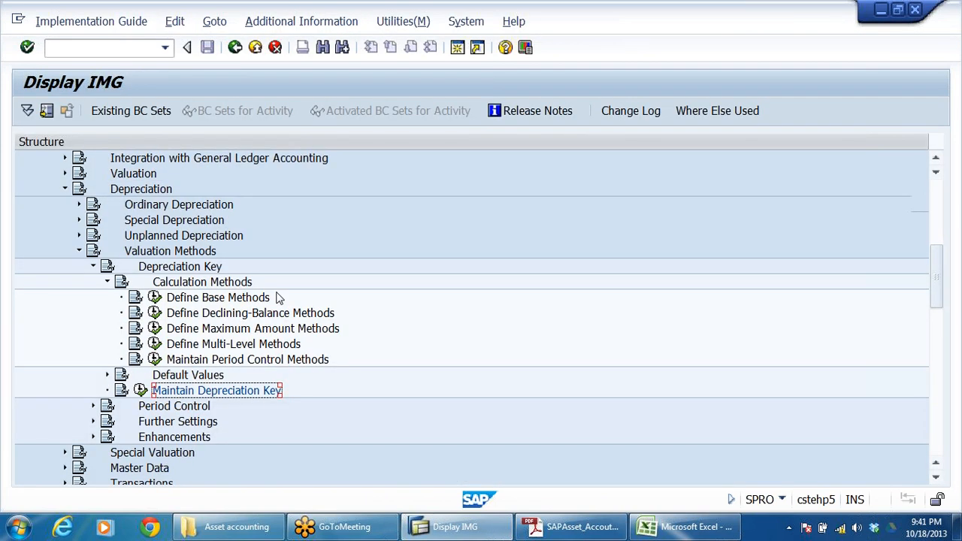
pyautogui.click(107, 203)
pyautogui.scroll(2, 297, 238)
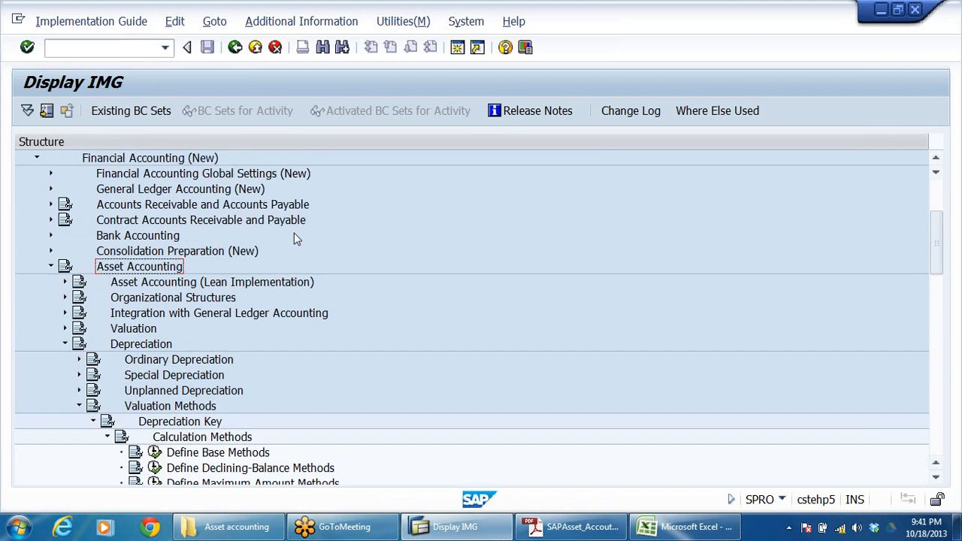
pyautogui.click(163, 159)
pyautogui.click(150, 268)
pyautogui.click(164, 346)
pyautogui.scroll(-2, 272, 366)
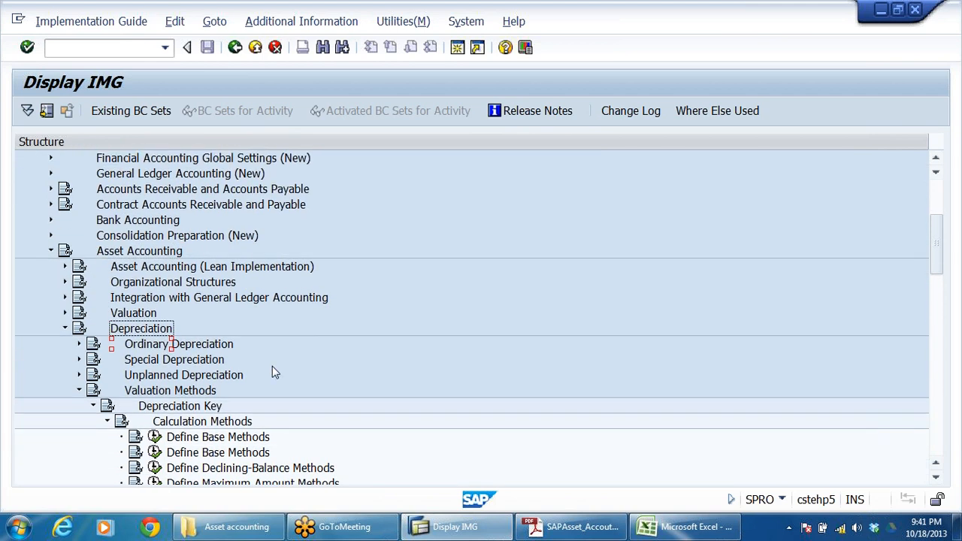
pyautogui.click(205, 331)
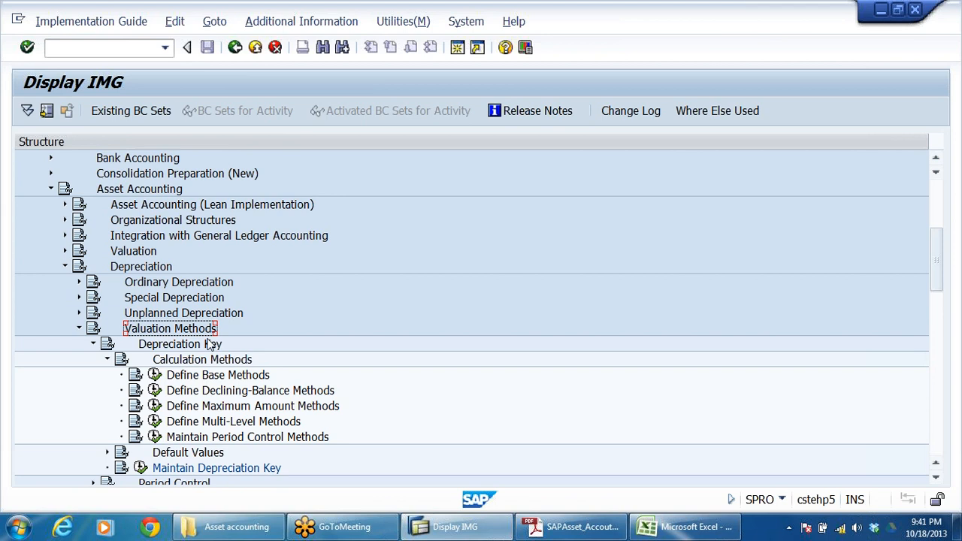
pyautogui.click(211, 345)
pyautogui.click(227, 362)
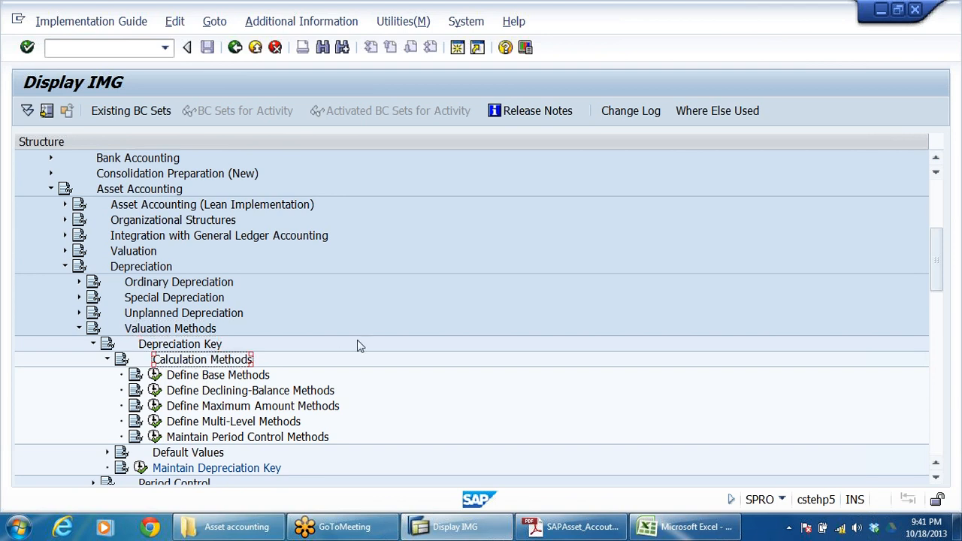
# Step: Examine the activities under Calculation Methods, from Define Base Methods to Maintain Period Control Methods, and the Maintain Depreciation Key activity
pyautogui.scroll(-2, 359, 345)
pyautogui.click(189, 376)
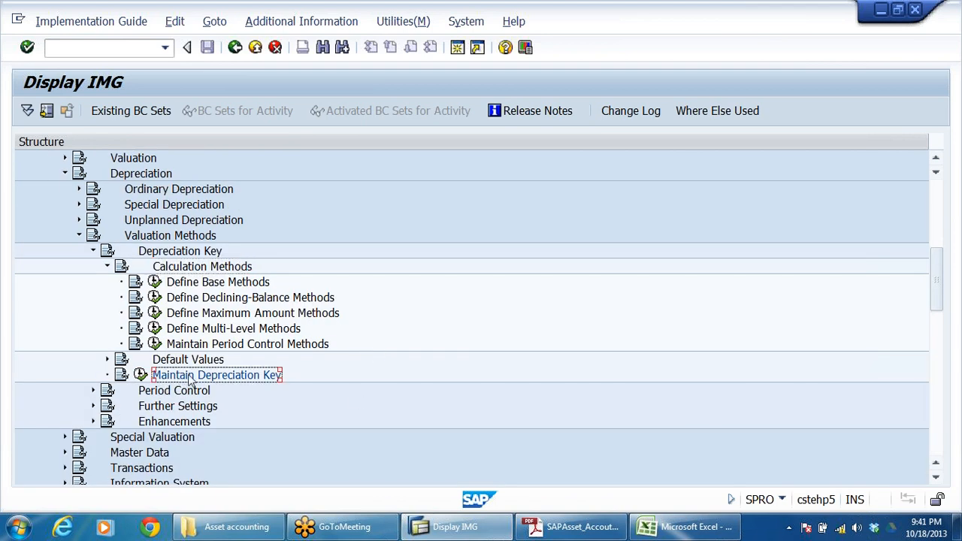
pyautogui.click(216, 268)
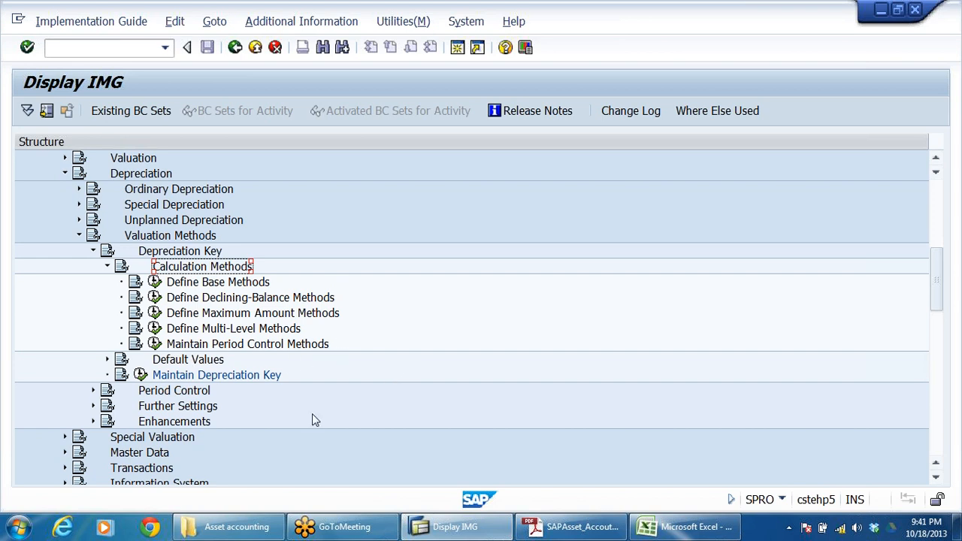
pyautogui.click(179, 284)
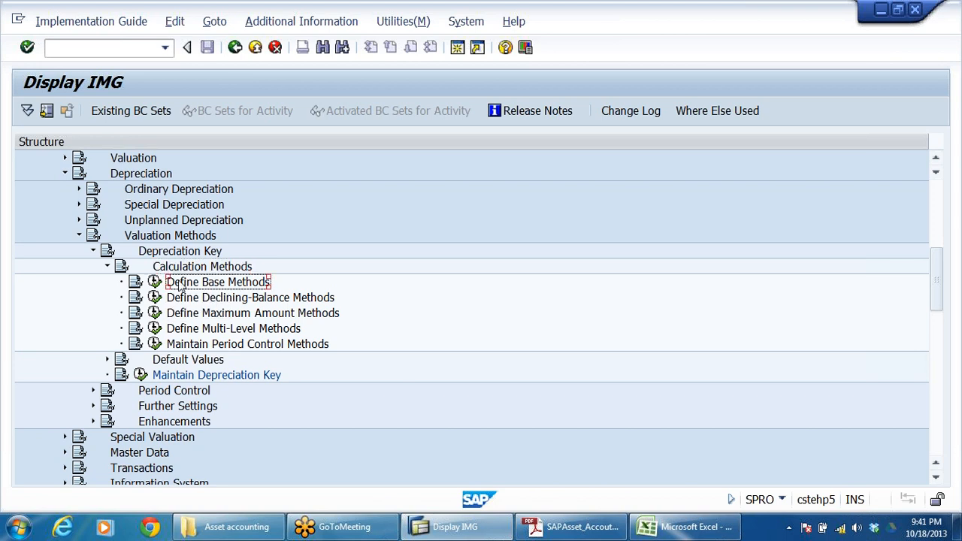
pyautogui.click(204, 333)
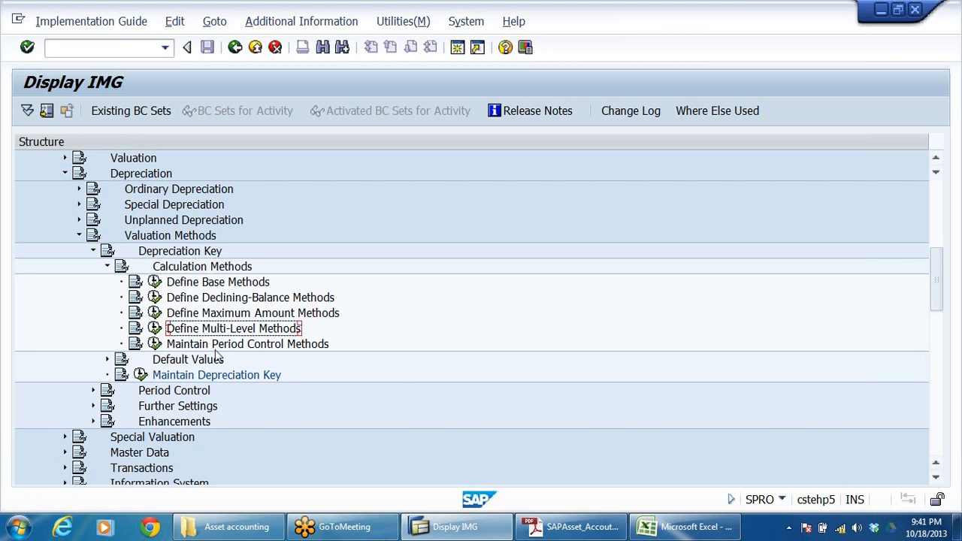
pyautogui.click(212, 346)
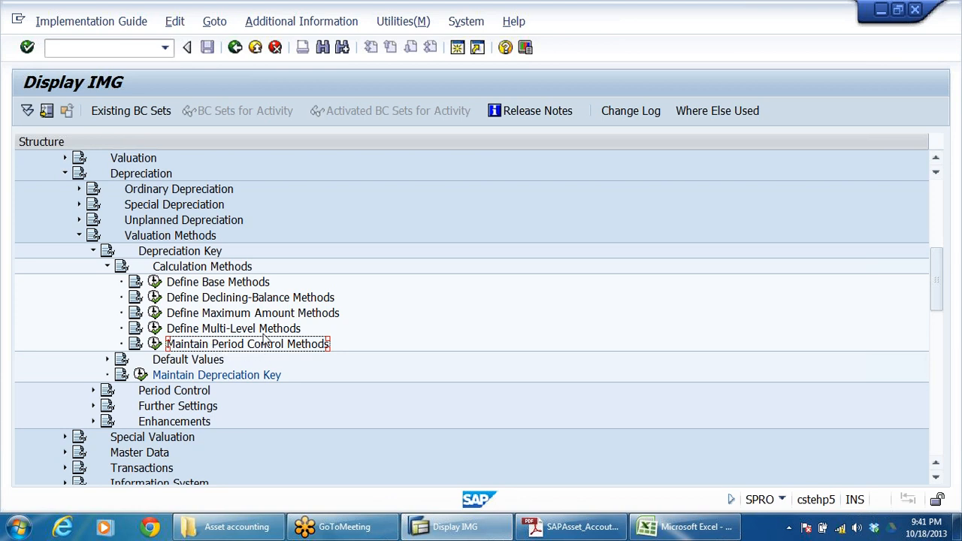
pyautogui.click(233, 376)
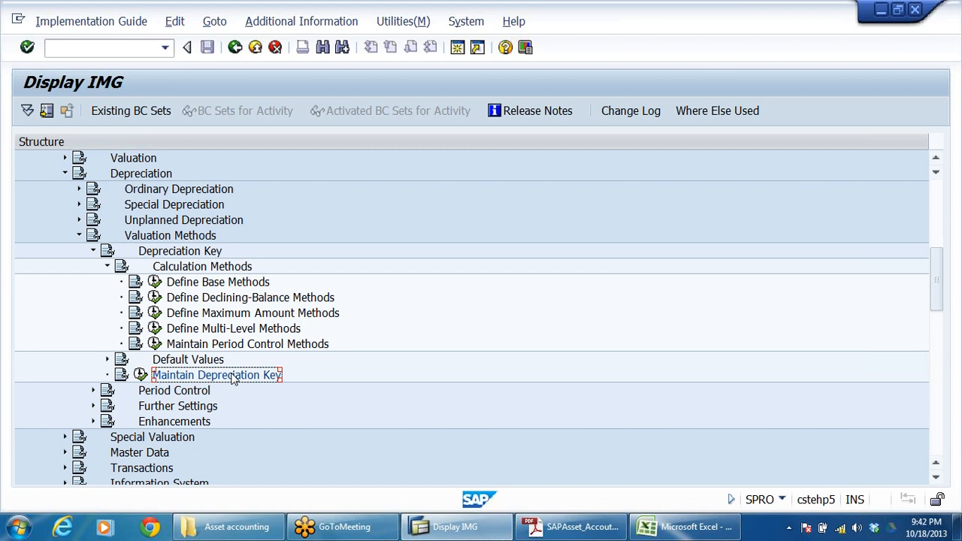
pyautogui.click(255, 285)
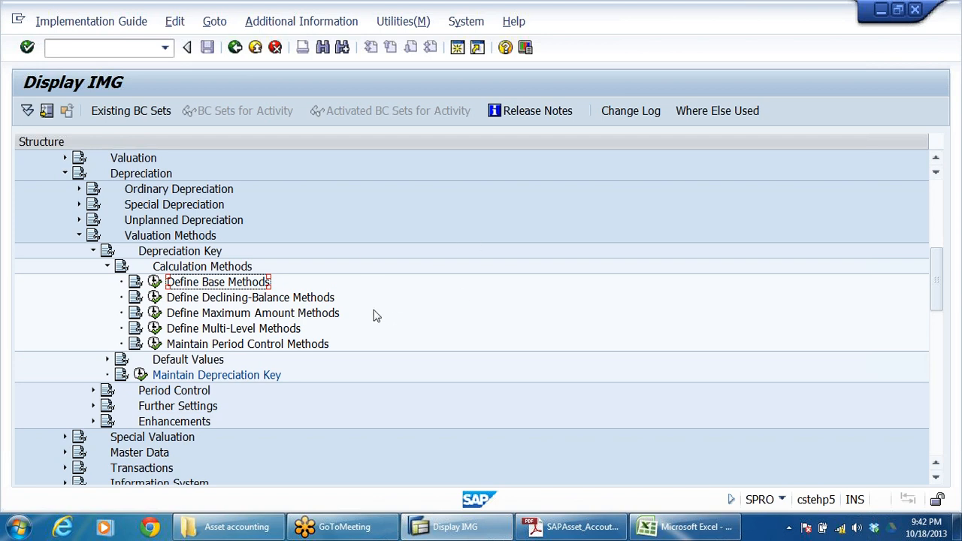
# Step: Open the Maintain Depreciation Key activity and review the depreciation keys listed for chart DRCD, including the buildings declining-balance keys
pyautogui.scroll(-2, 384, 317)
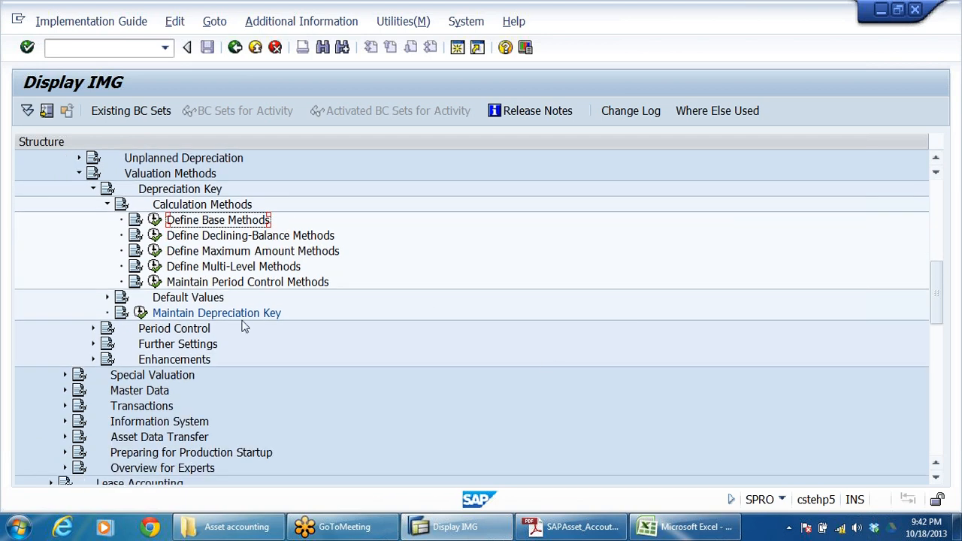
pyautogui.click(251, 314)
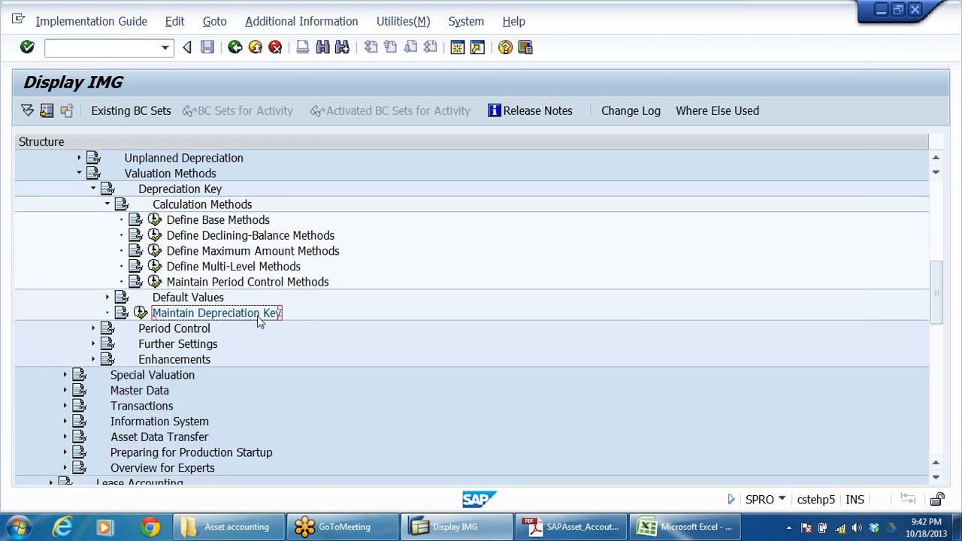
pyautogui.click(141, 312)
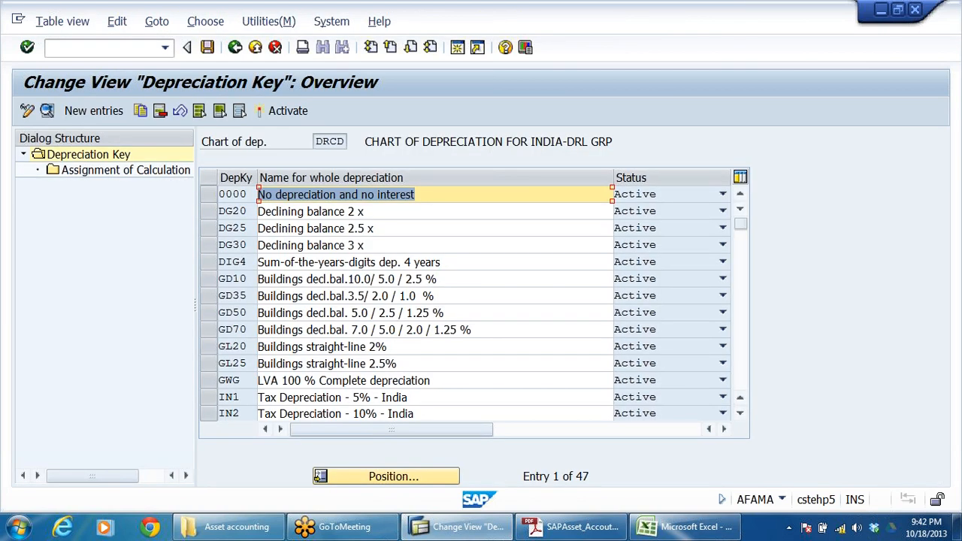
pyautogui.click(344, 279)
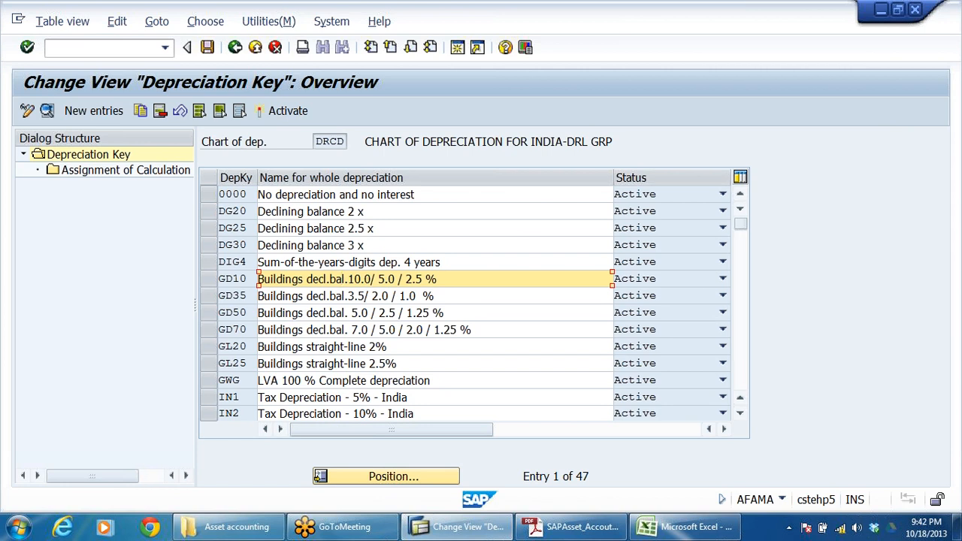
pyautogui.hotkey('shift', 'End')
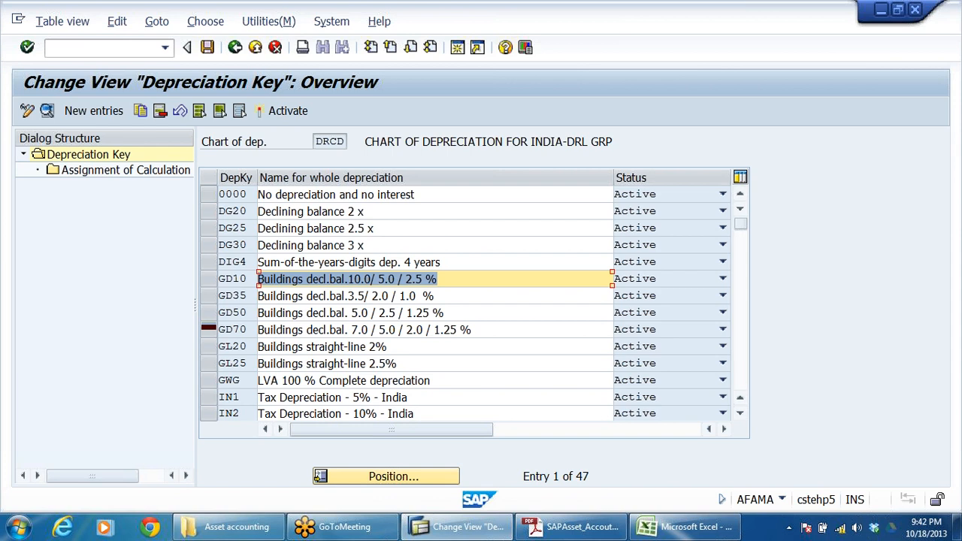
pyautogui.scroll(-2, 466, 301)
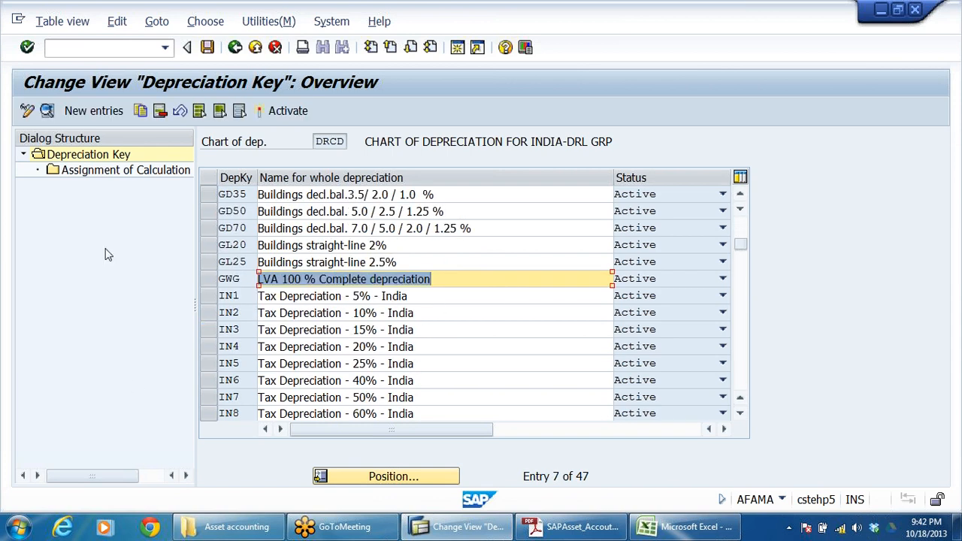
# Step: Start a new depreciation key entry in chart DRCD and enter DR01 as its key
pyautogui.click(91, 110)
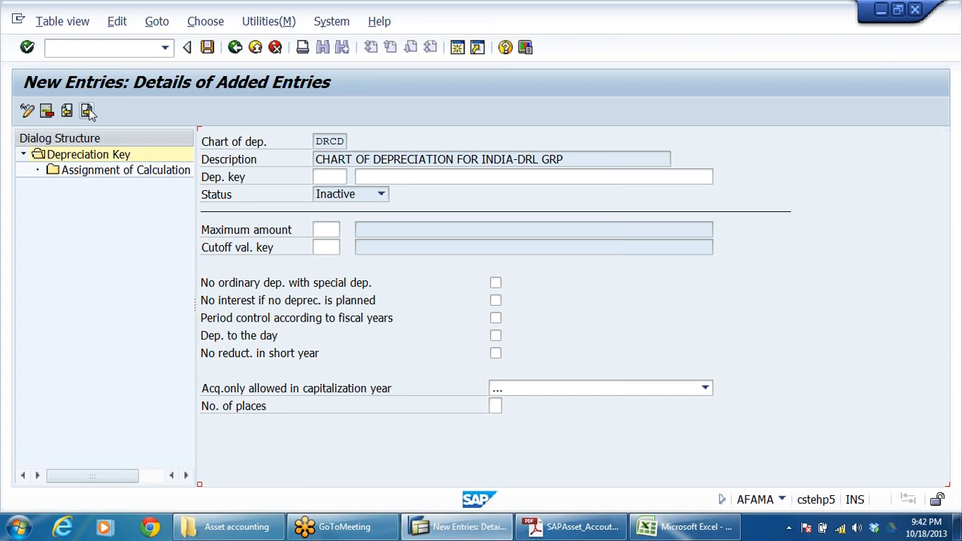
pyautogui.click(413, 177)
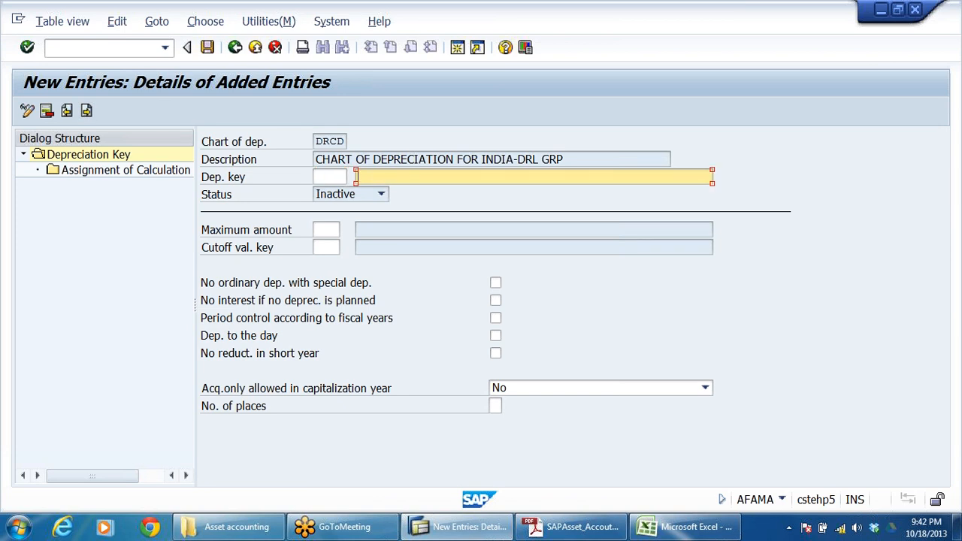
pyautogui.hotkey('shift', 'Tab')
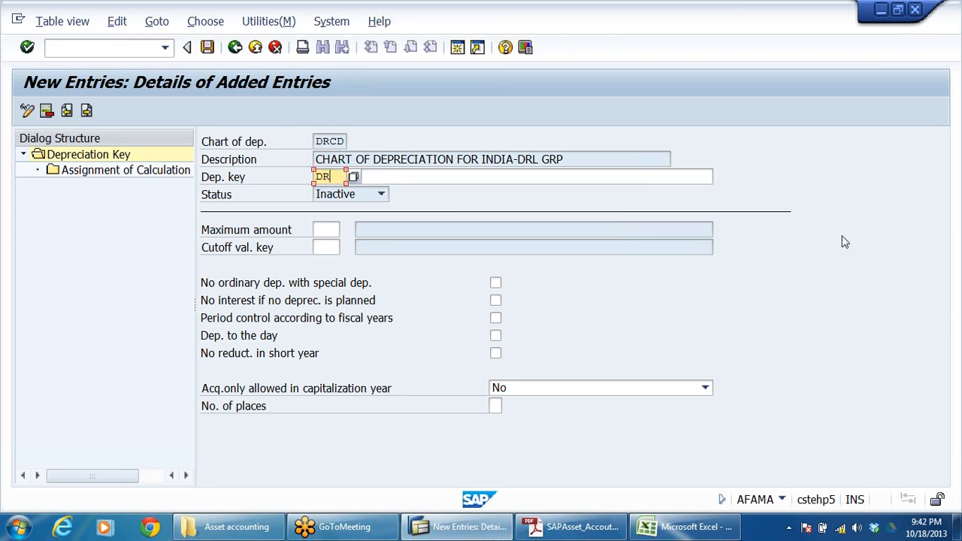
pyautogui.write('DR01')
# Step: Switch to the asset accounting workbook in Excel and enter the heading MULTILEVEL METHOD KEY in cell B2 of Sheet1, above the DR1–DR4 list
pyautogui.click(664, 530)
pyautogui.click(127, 493)
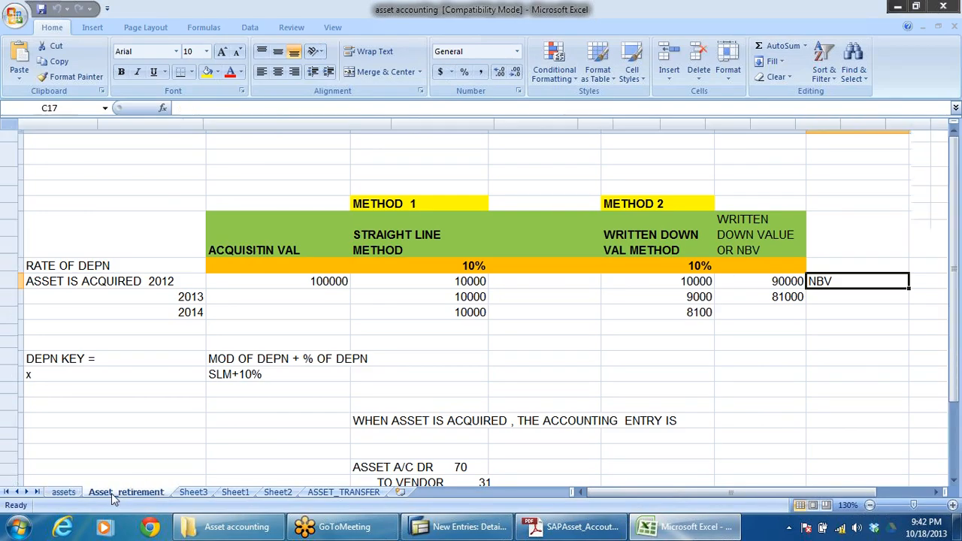
pyautogui.click(193, 493)
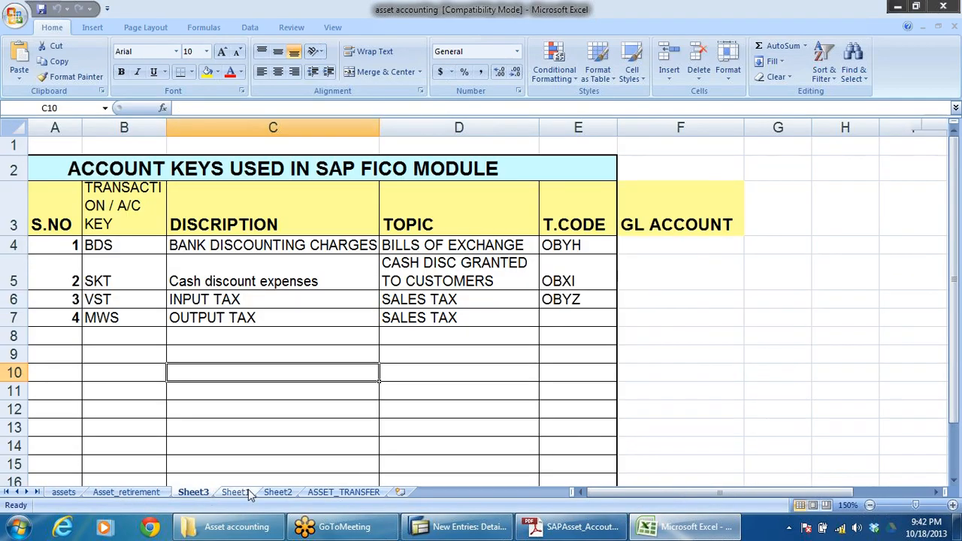
pyautogui.click(235, 492)
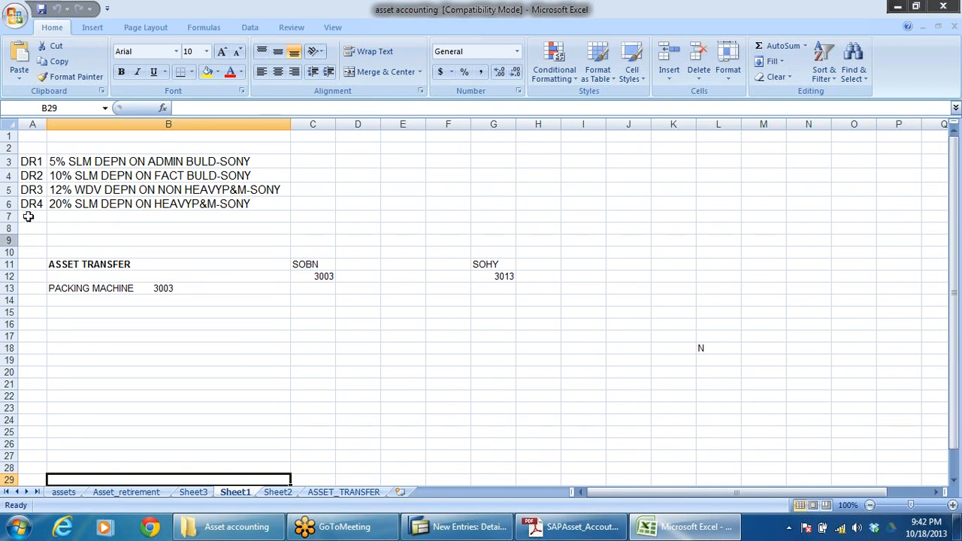
pyautogui.click(53, 149)
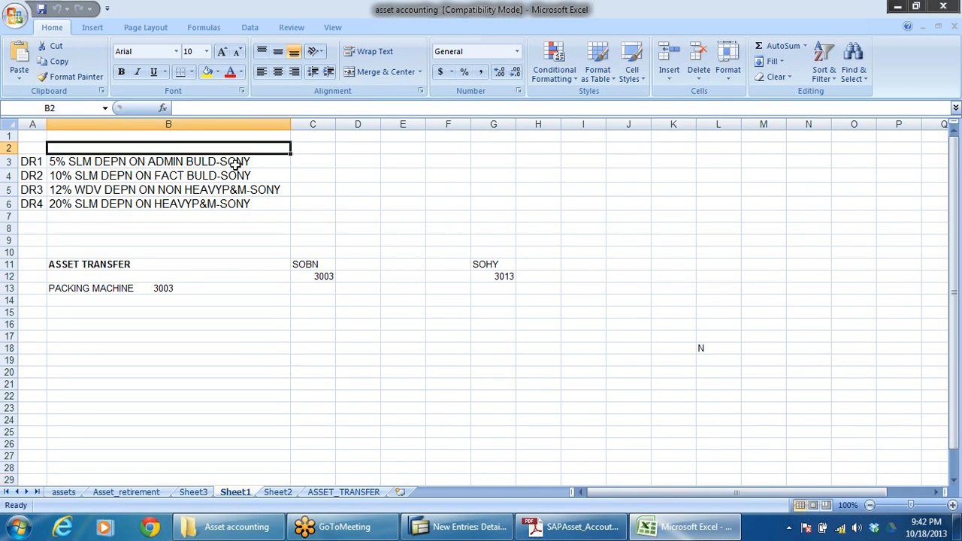
pyautogui.write('MULTI')
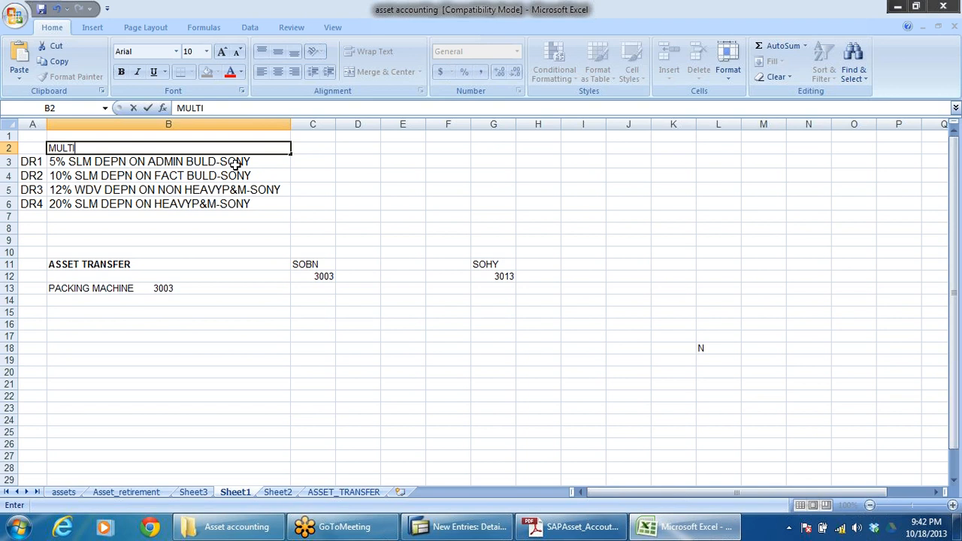
pyautogui.write('LEVEL METHOD KEY')
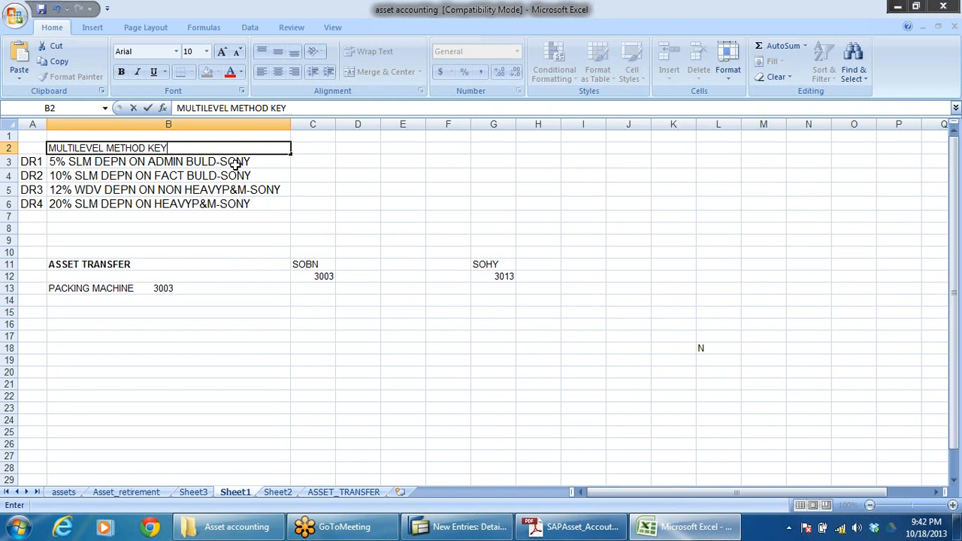
pyautogui.click(191, 265)
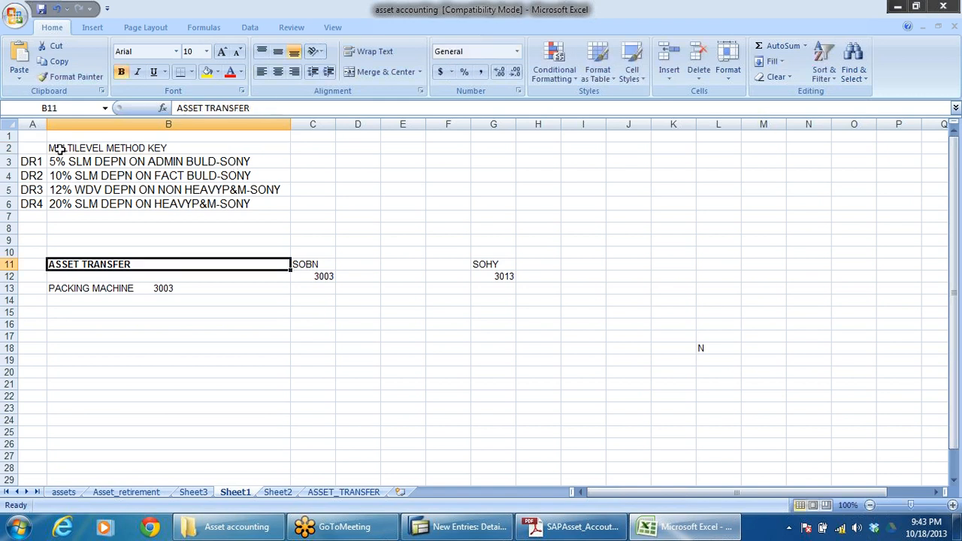
# Step: Format the MULTILEVEL METHOD KEY heading in B2 as bold with an orange fill
pyautogui.click(87, 148)
pyautogui.hotkey('ctrl', 'b')
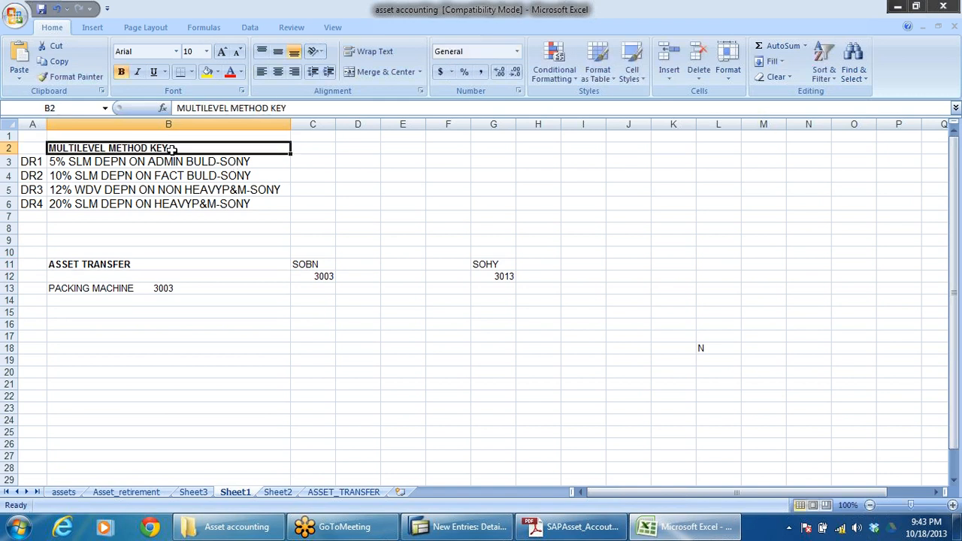
pyautogui.click(219, 74)
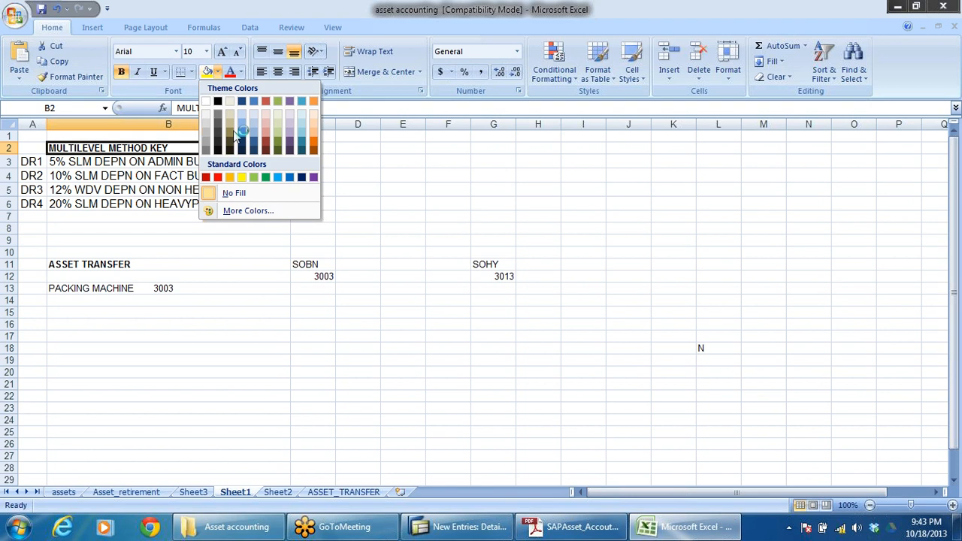
pyautogui.click(231, 177)
pyautogui.click(455, 276)
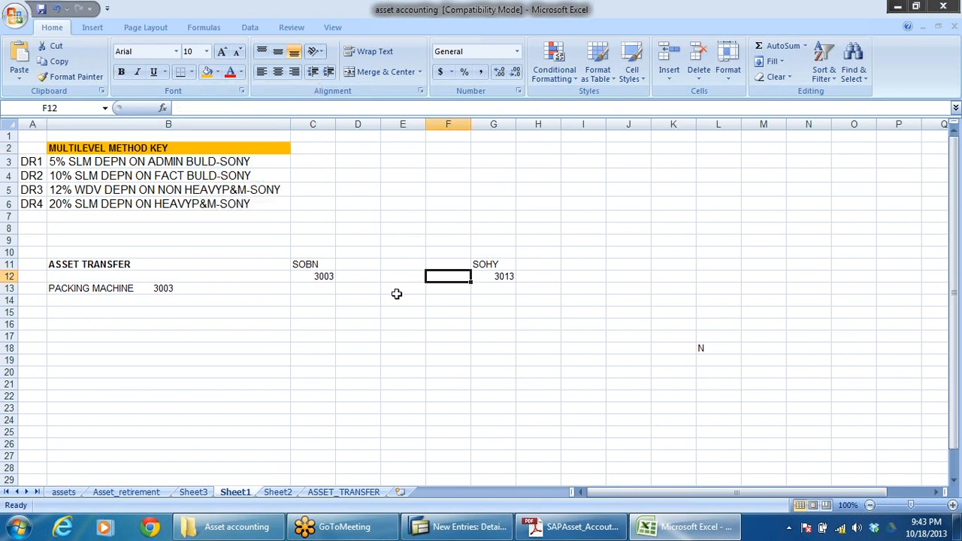
# Step: Move the ASSET TRANSFER block from A11:G13 down so that it starts at cell A19
pyautogui.click(953, 506)
pyautogui.click(952, 506)
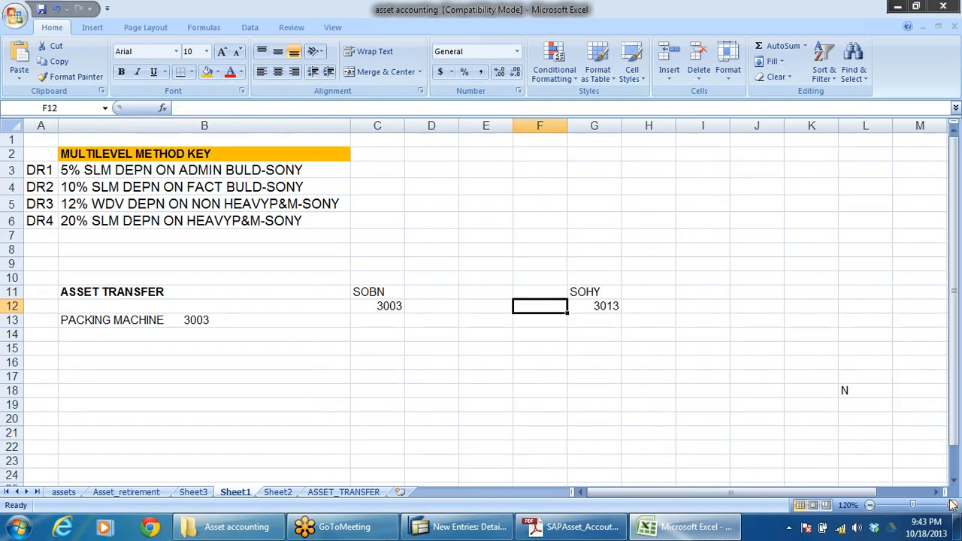
pyautogui.moveTo(53, 289); pyautogui.dragTo(591, 320)
pyautogui.hotkey('ctrl', 'c')
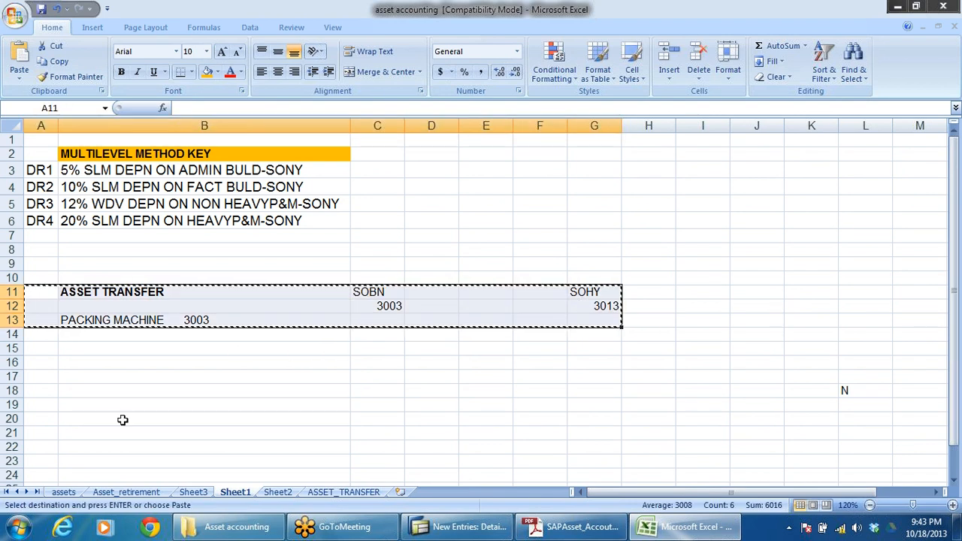
pyautogui.click(49, 404)
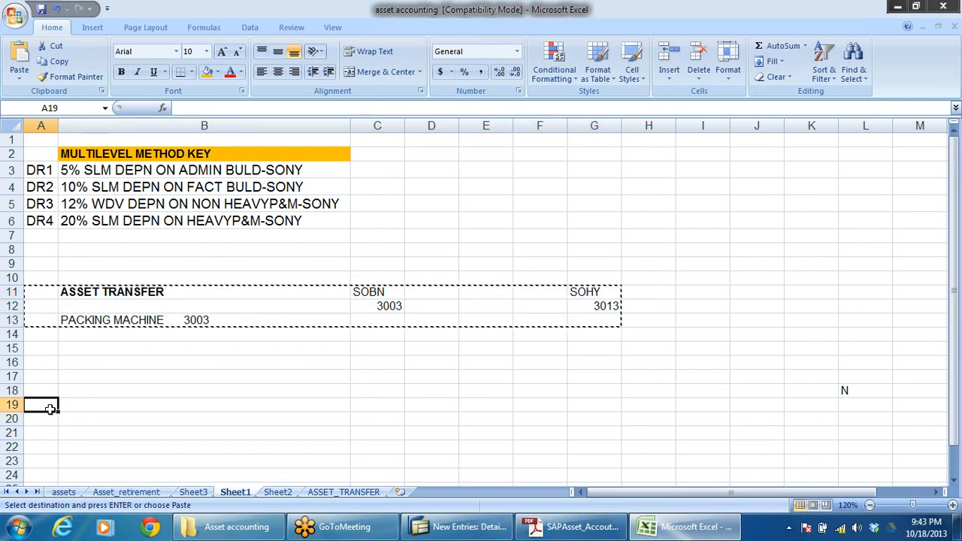
pyautogui.hotkey('ctrl', 'v')
pyautogui.click(245, 362)
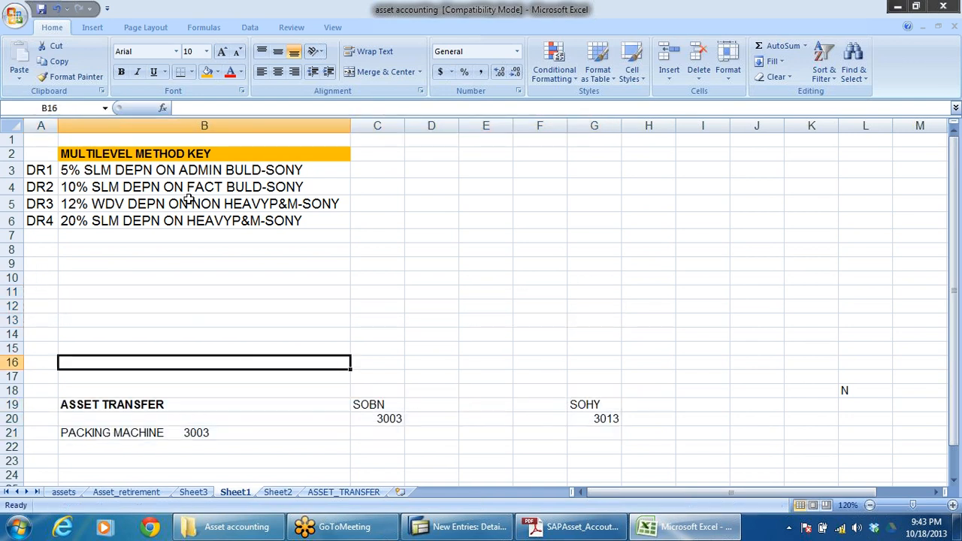
# Step: Enter the heading DEPRECIATION KEY in cell B9, below the multilevel method list
pyautogui.click(109, 264)
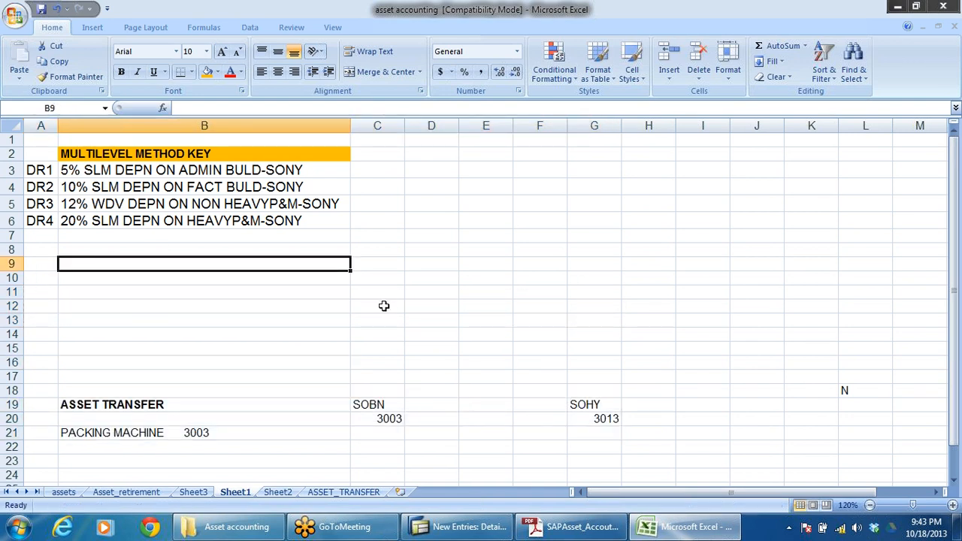
pyautogui.write('DEPREC')
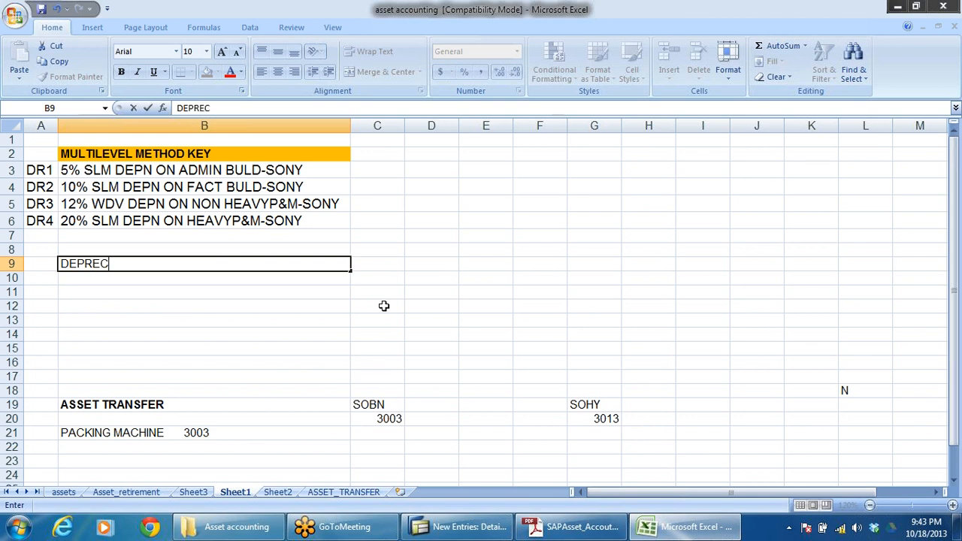
pyautogui.write('IATION  KEY')
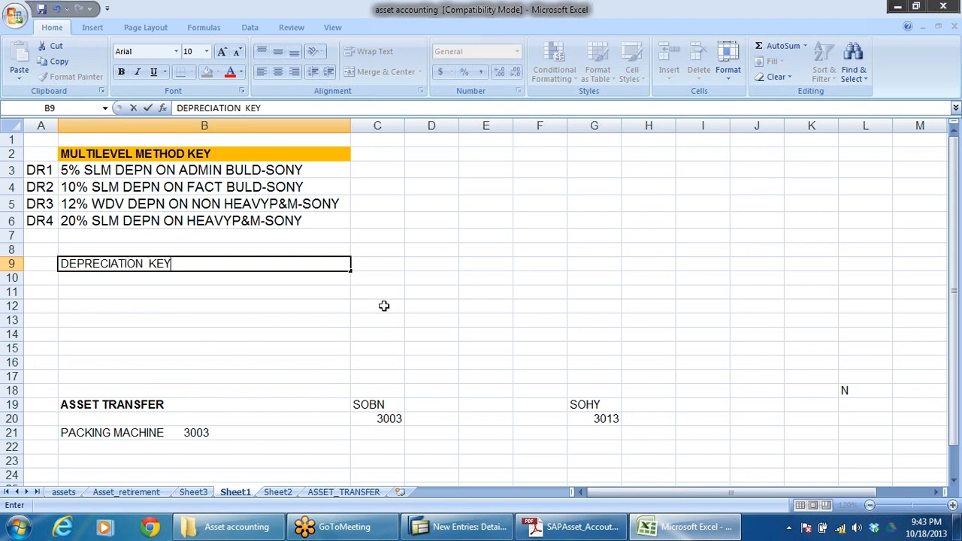
pyautogui.click(158, 306)
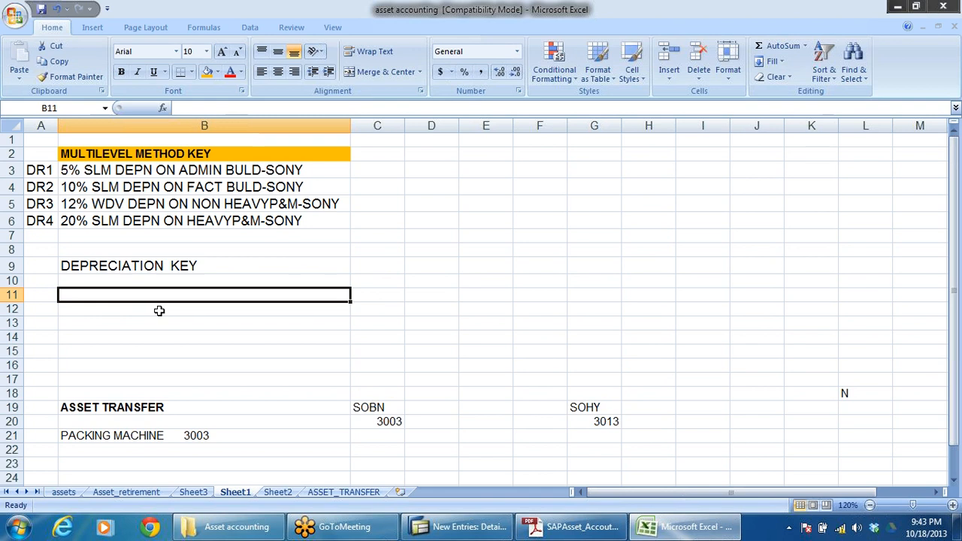
# Step: Make the DEPRECIATION KEY heading in cell B9 bold
pyautogui.click(167, 266)
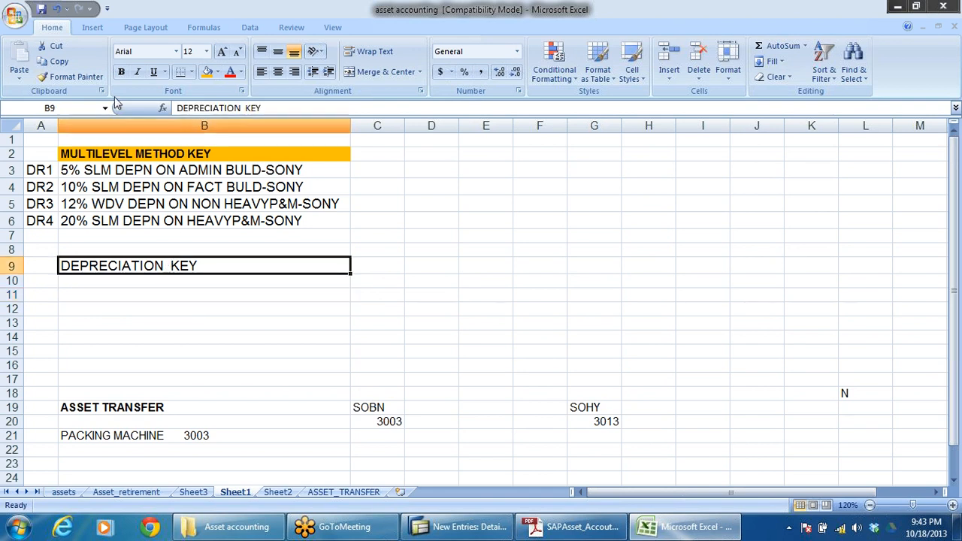
pyautogui.click(121, 72)
pyautogui.click(252, 310)
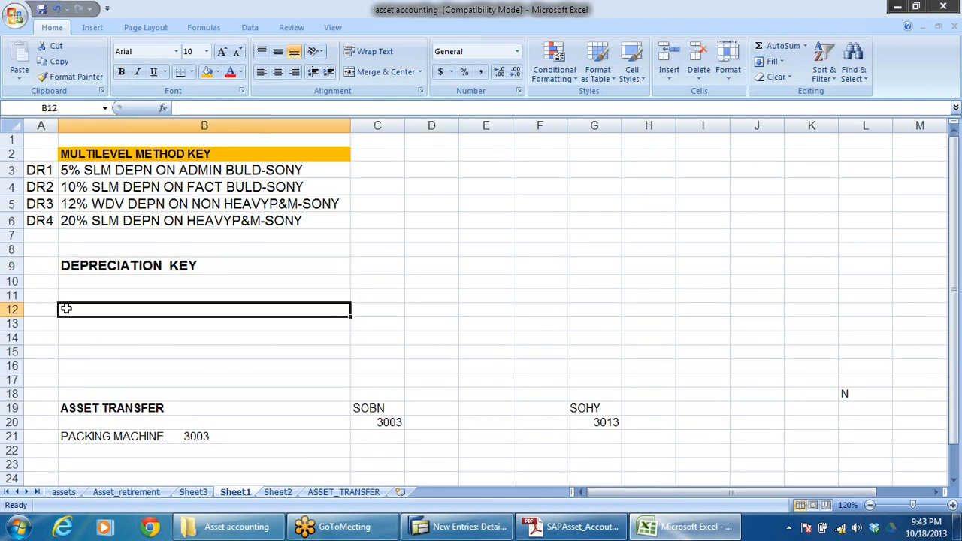
# Step: Enter the depreciation keys DR01 in cell A10 and DR02 in cell A11, below the heading row
pyautogui.click(75, 284)
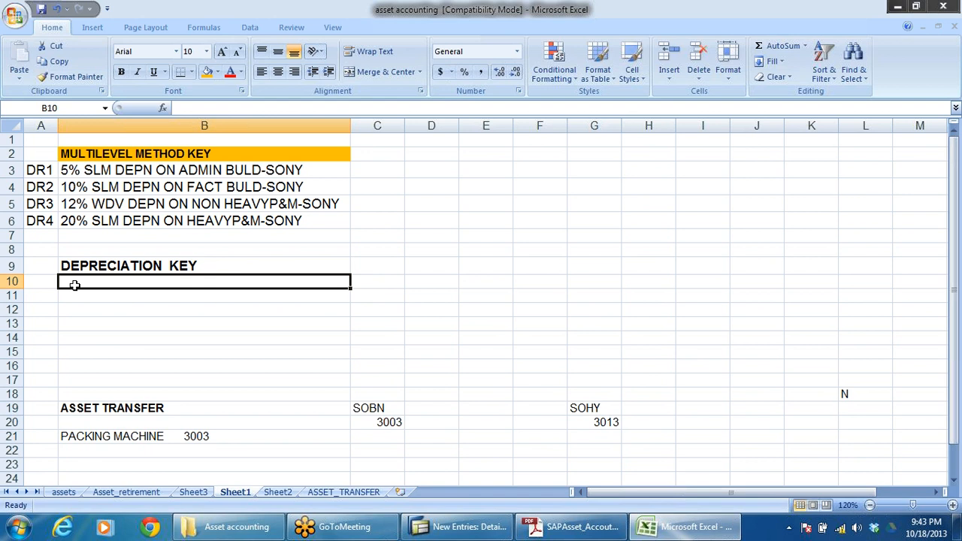
pyautogui.click(42, 284)
pyautogui.write('D')
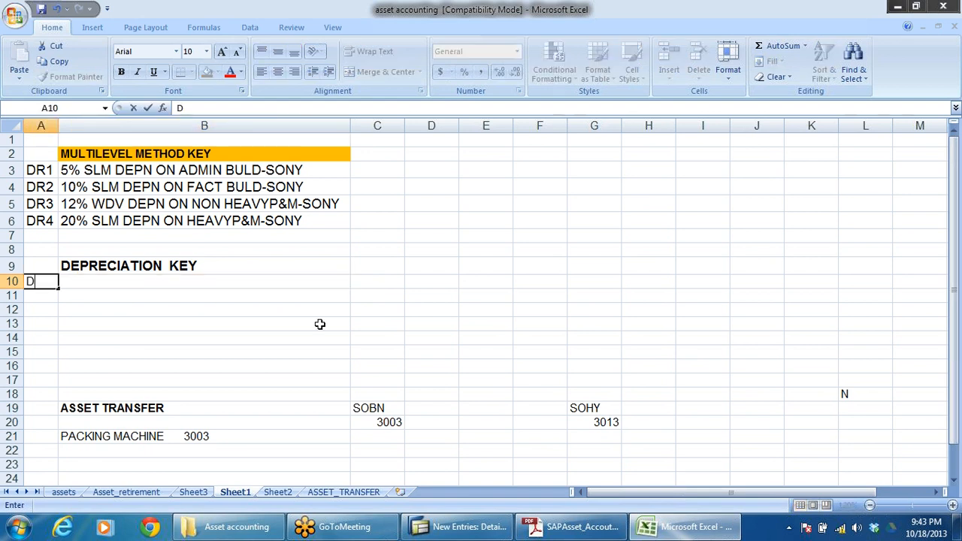
pyautogui.write('R01')
pyautogui.click(155, 320)
pyautogui.click(45, 300)
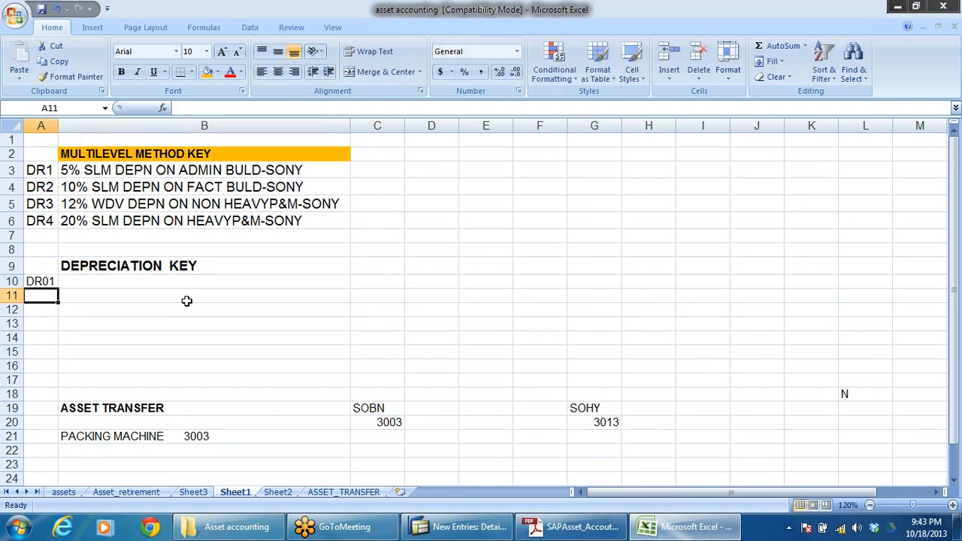
pyautogui.write('DR')
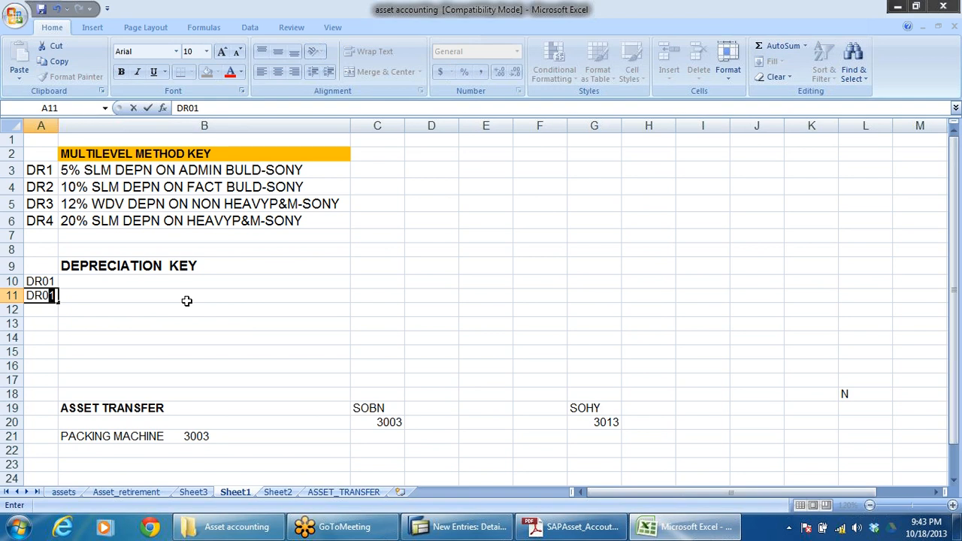
pyautogui.write('02')
pyautogui.click(136, 339)
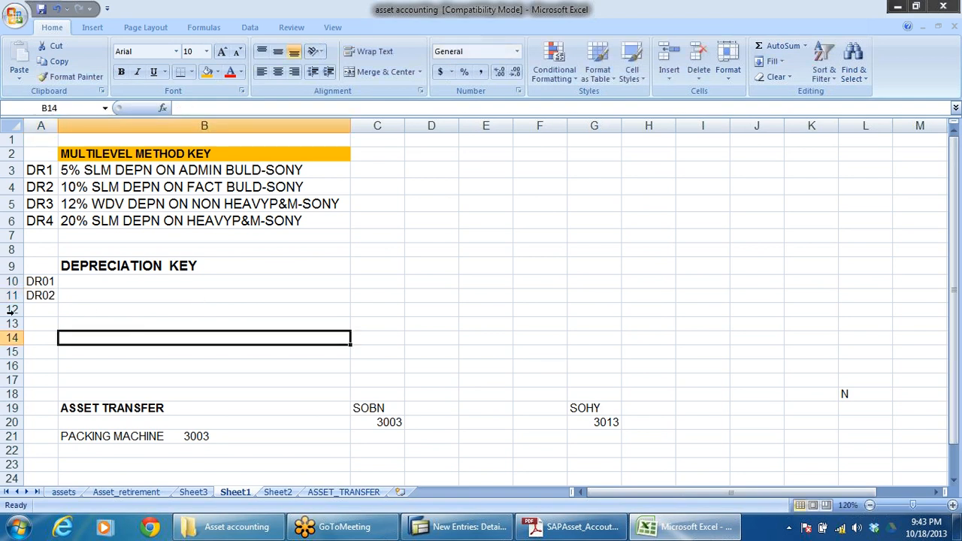
# Step: Extend the key series from A10:A11 down to A13 so that it continues with DR03 and DR04
pyautogui.click(46, 284)
pyautogui.moveTo(46, 283); pyautogui.dragTo(60, 328)
pyautogui.click(273, 315)
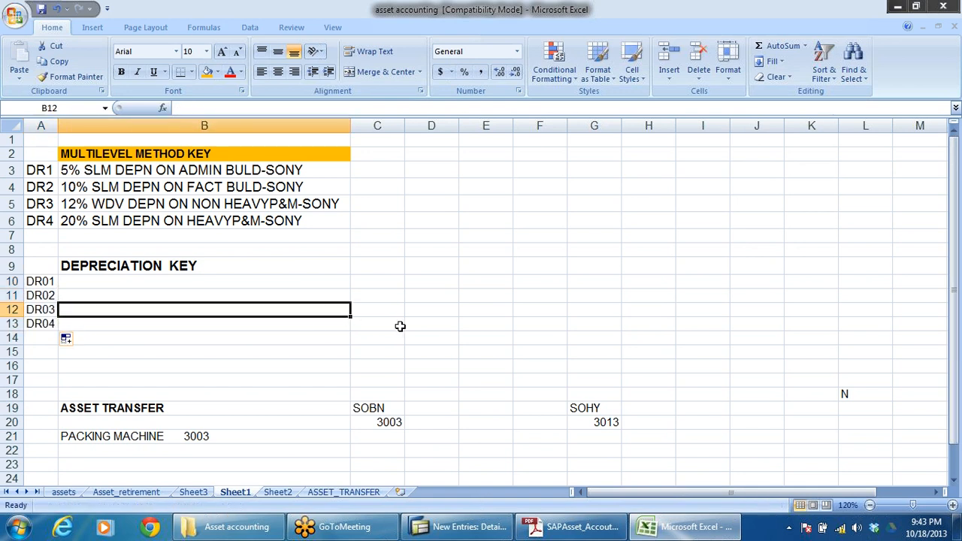
# Step: Make the depreciation keys DR01 to DR04 in A10:A13 bold
pyautogui.moveTo(46, 284); pyautogui.dragTo(48, 325)
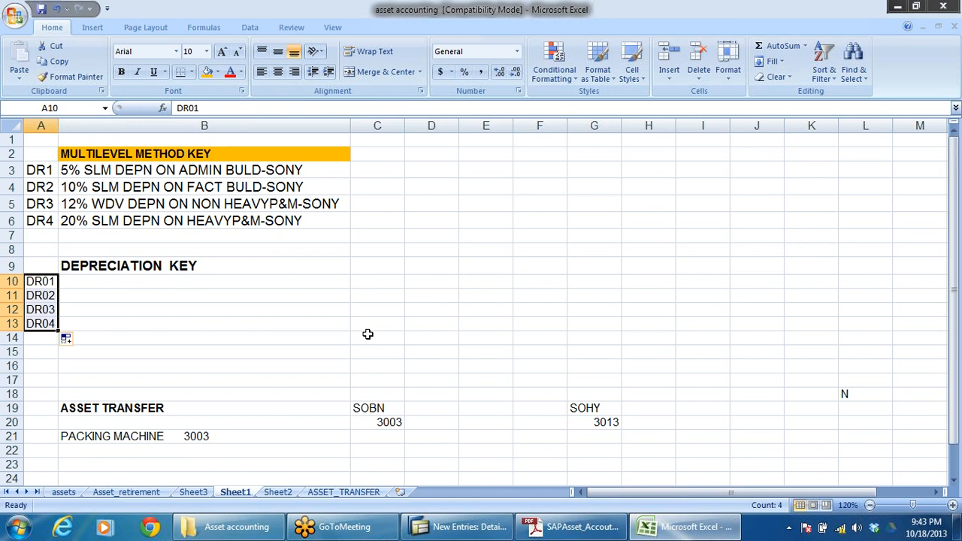
pyautogui.hotkey('ctrl', 'b')
pyautogui.click(356, 340)
pyautogui.click(260, 328)
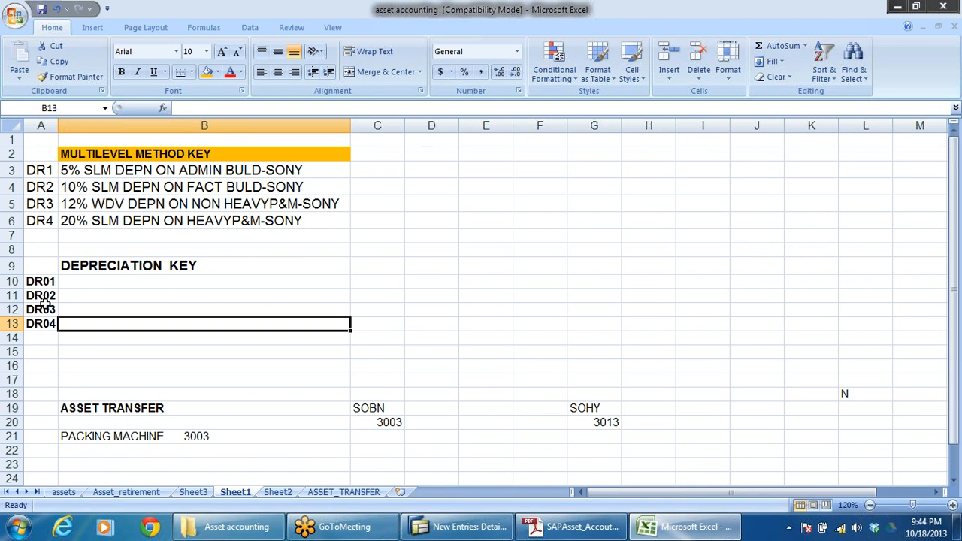
# Step: Copy the four multilevel method descriptions from B3:B6 to B10:B13, beside the keys DR01 to DR04
pyautogui.moveTo(30, 168); pyautogui.dragTo(30, 220)
pyautogui.moveTo(45, 282); pyautogui.dragTo(43, 337)
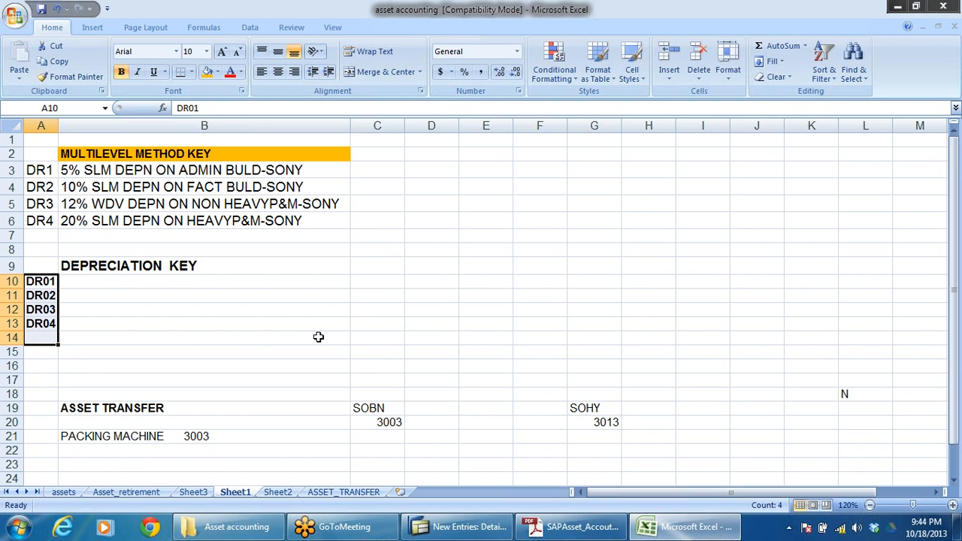
pyautogui.moveTo(79, 172); pyautogui.dragTo(90, 221)
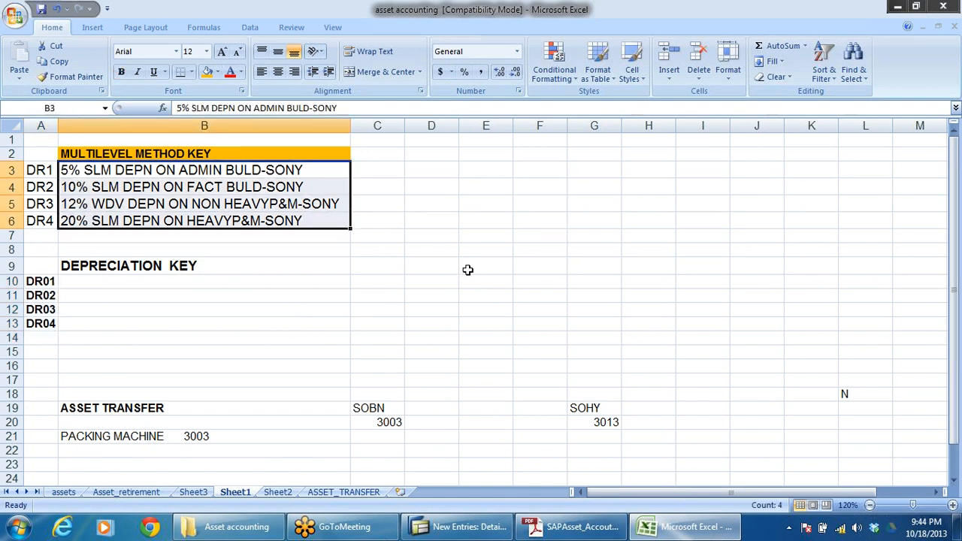
pyautogui.hotkey('ctrl', 'c')
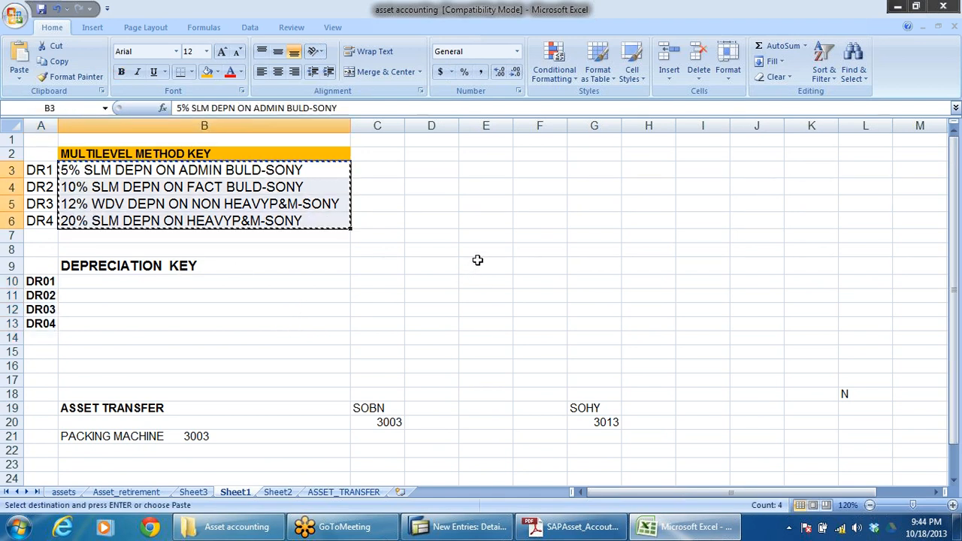
pyautogui.click(128, 295)
pyautogui.click(124, 282)
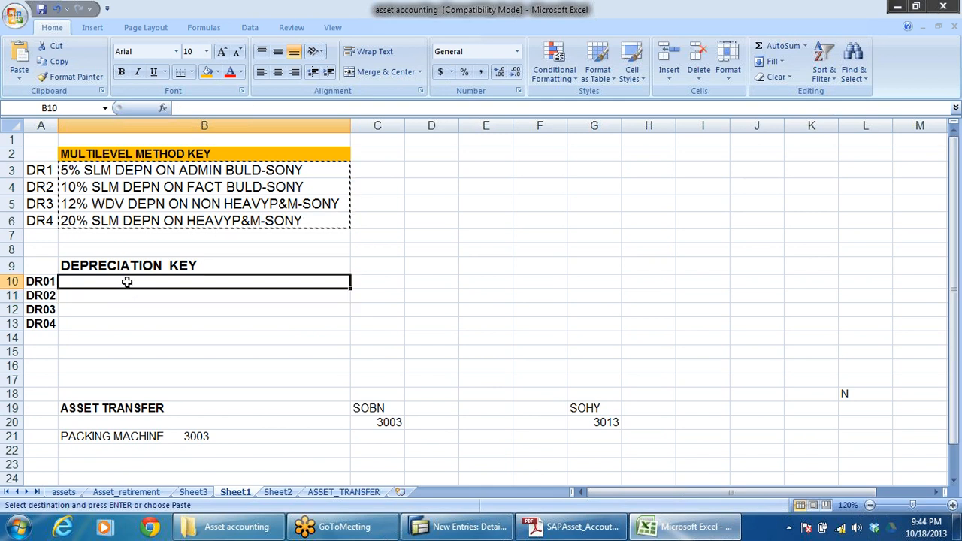
pyautogui.hotkey('ctrl', 'v')
pyautogui.click(437, 295)
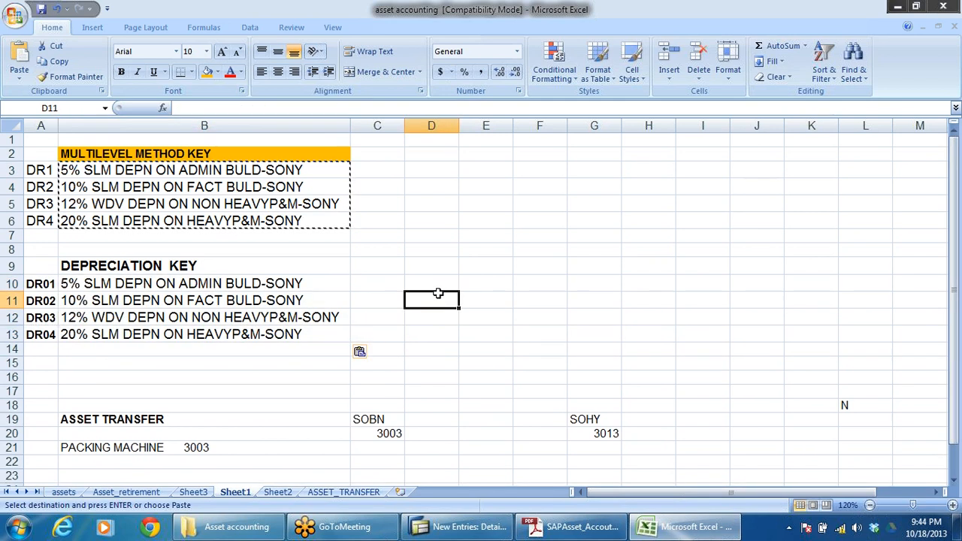
# Step: Enlarge the keys in A10:A13 to the same font size as their descriptions and widen column A to fit its contents
pyautogui.click(40, 285)
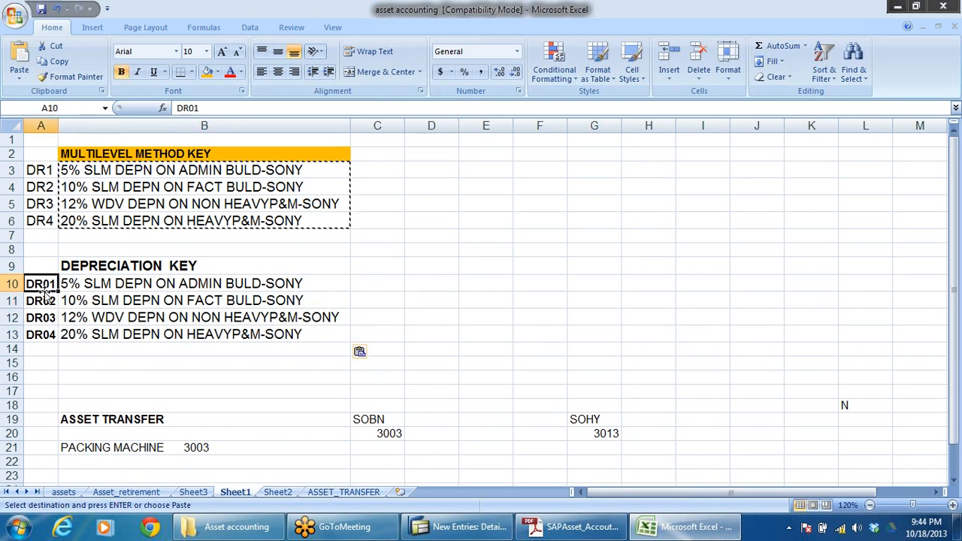
pyautogui.click(96, 298)
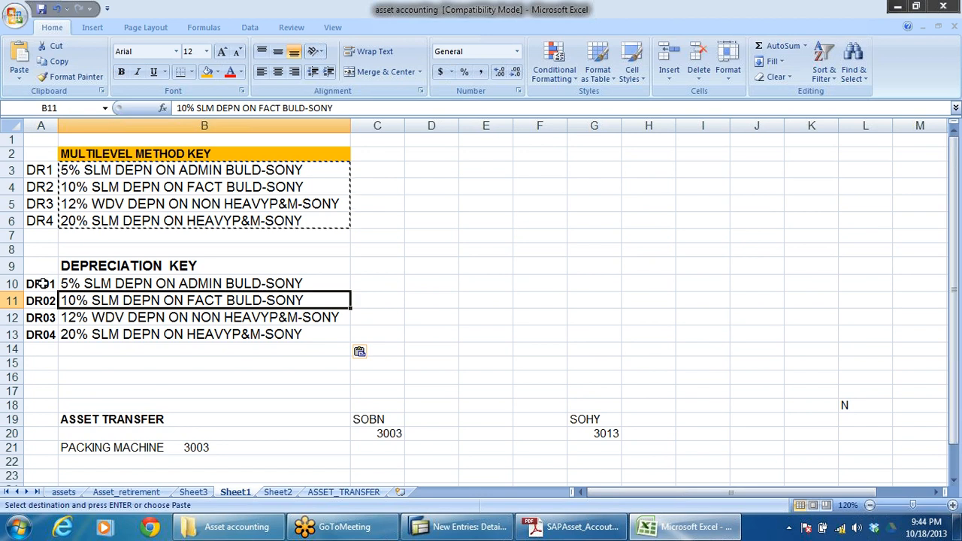
pyautogui.moveTo(41, 284); pyautogui.dragTo(42, 334)
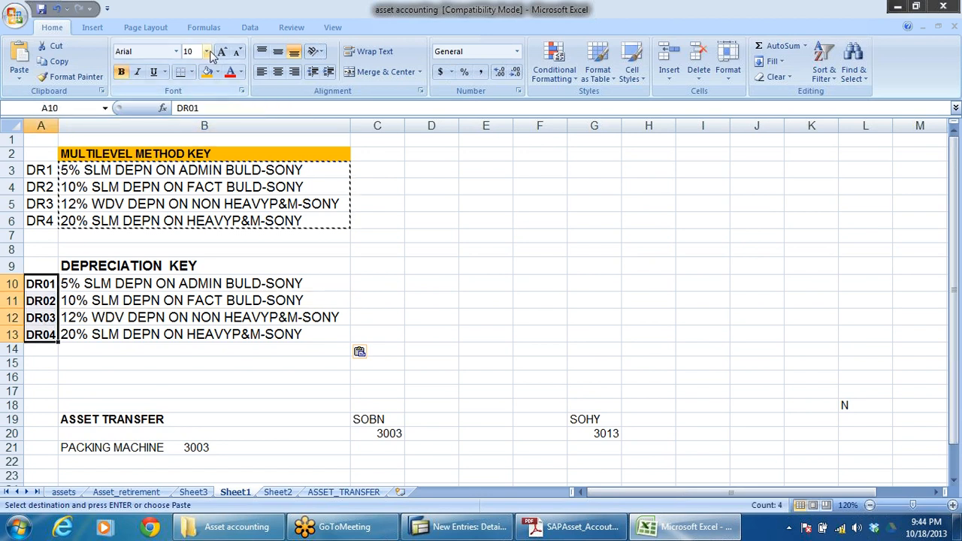
pyautogui.click(208, 53)
pyautogui.click(193, 116)
pyautogui.click(485, 267)
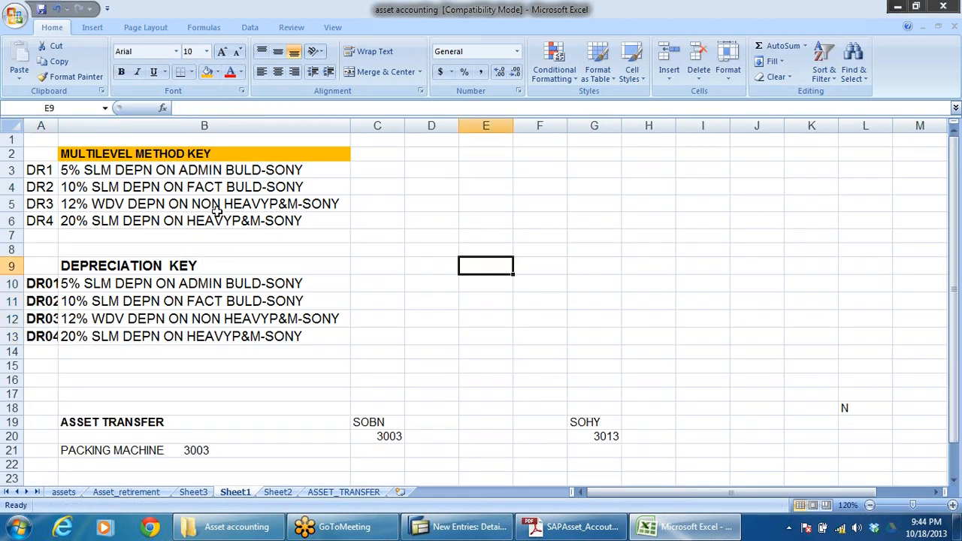
pyautogui.doubleClick(59, 126)
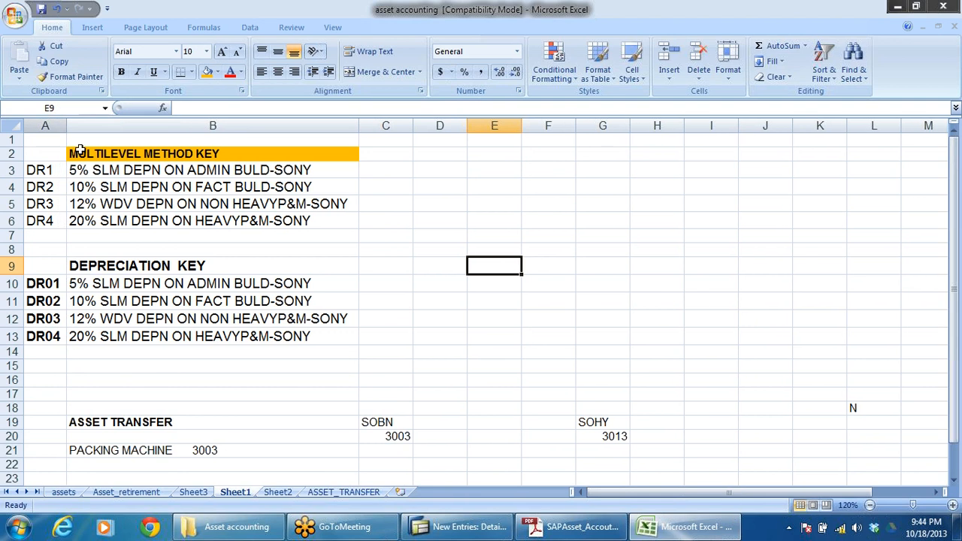
pyautogui.click(415, 284)
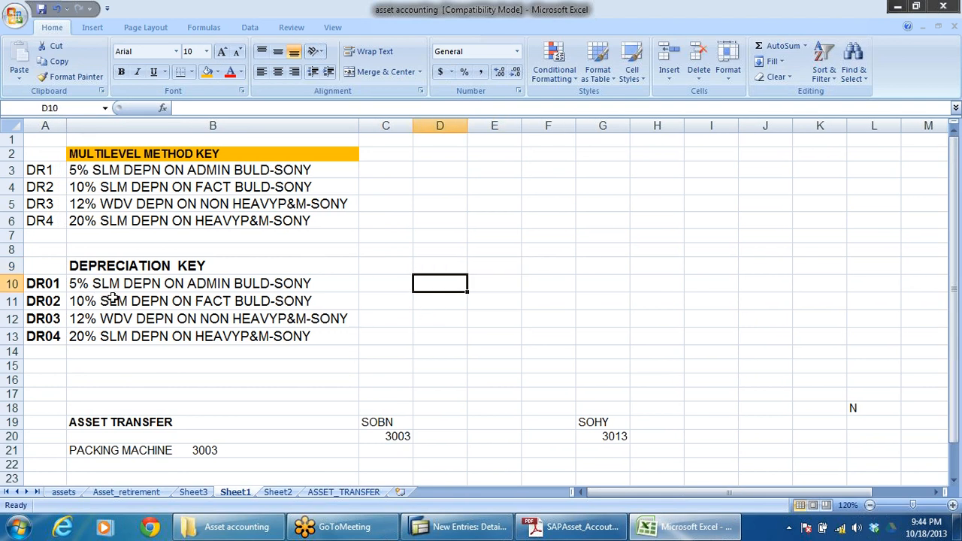
# Step: Copy the DR01 description from cell B10, switch to SAP and paste it as the description of depreciation key DR01
pyautogui.click(254, 289)
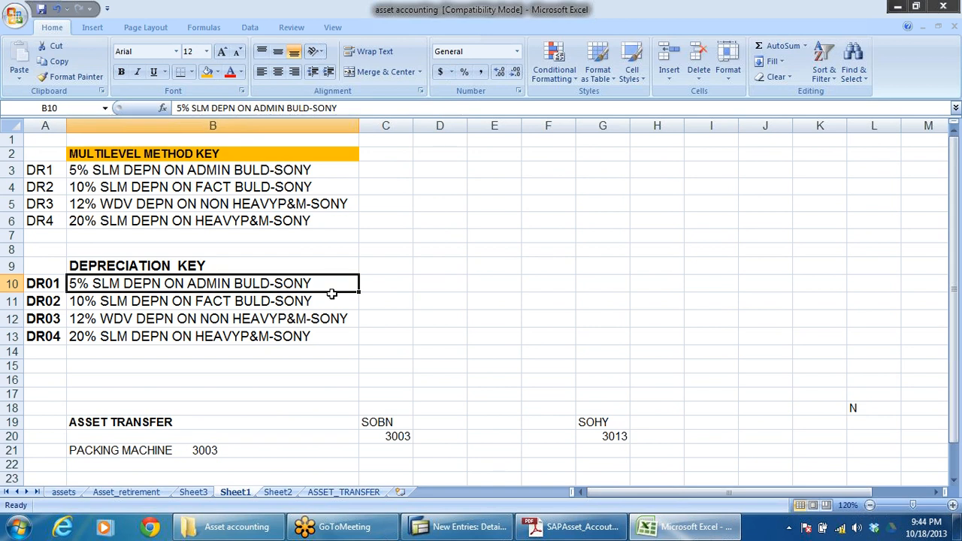
pyautogui.hotkey('alt', 'Tab')
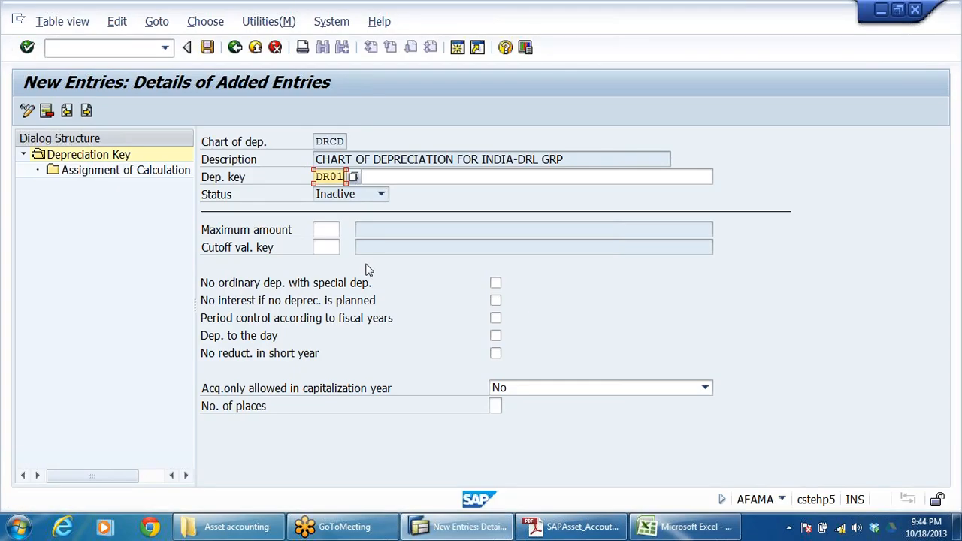
pyautogui.hotkey('alt', 'Tab')
pyautogui.click(134, 367)
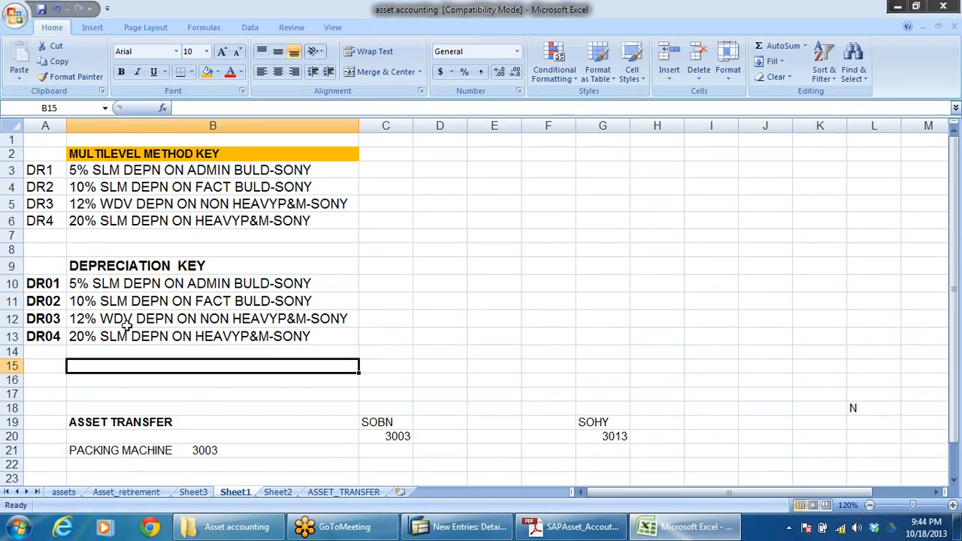
pyautogui.click(120, 282)
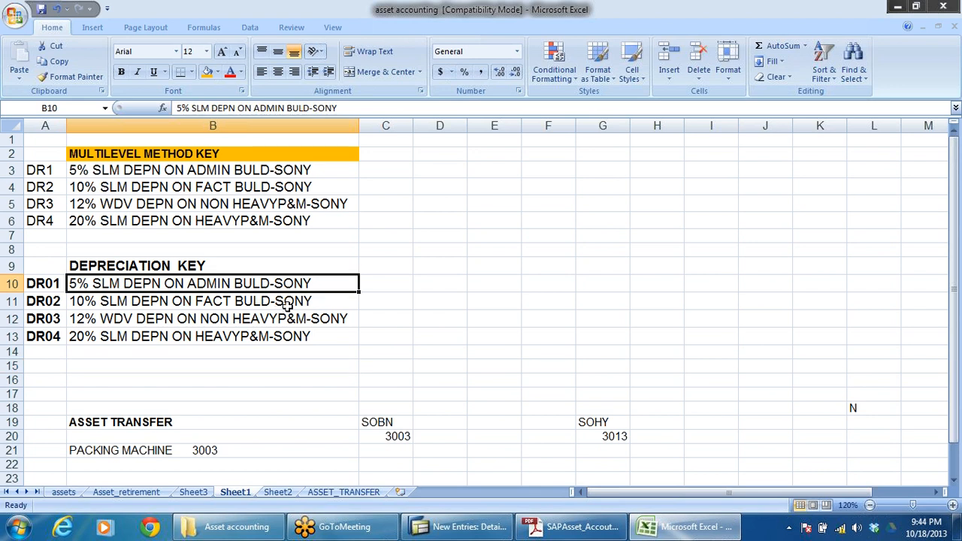
pyautogui.hotkey('ctrl', 'c')
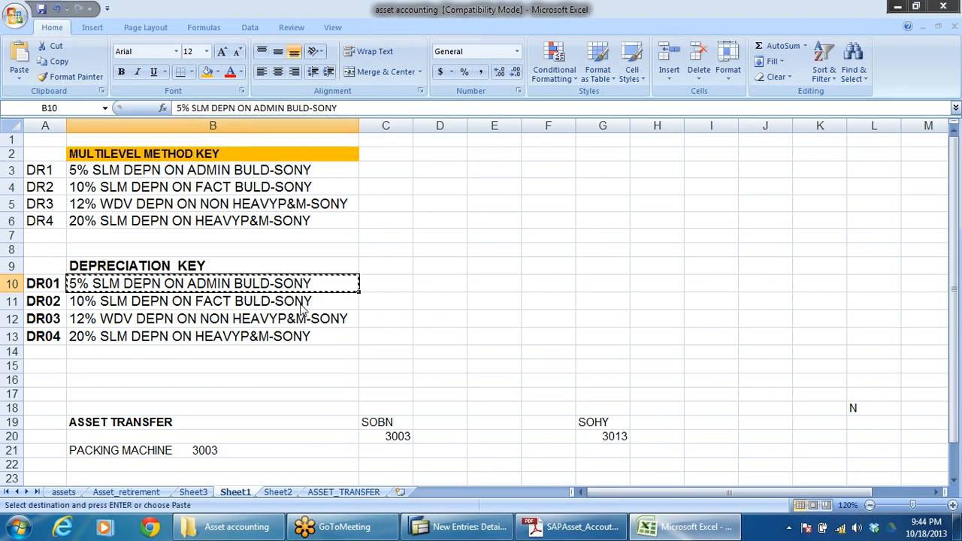
pyautogui.hotkey('alt', 'Tab')
pyautogui.click(406, 176)
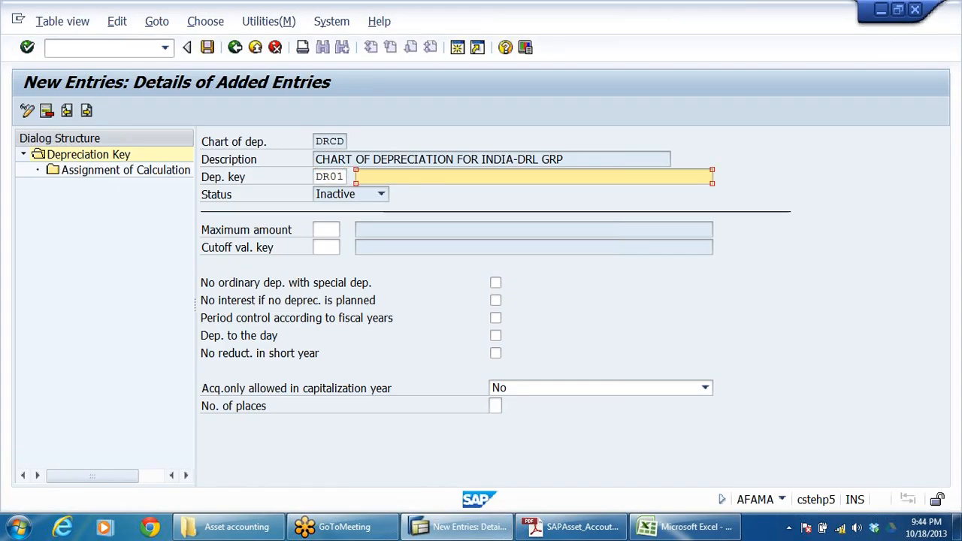
pyautogui.hotkey('ctrl', 'v')
pyautogui.click(414, 244)
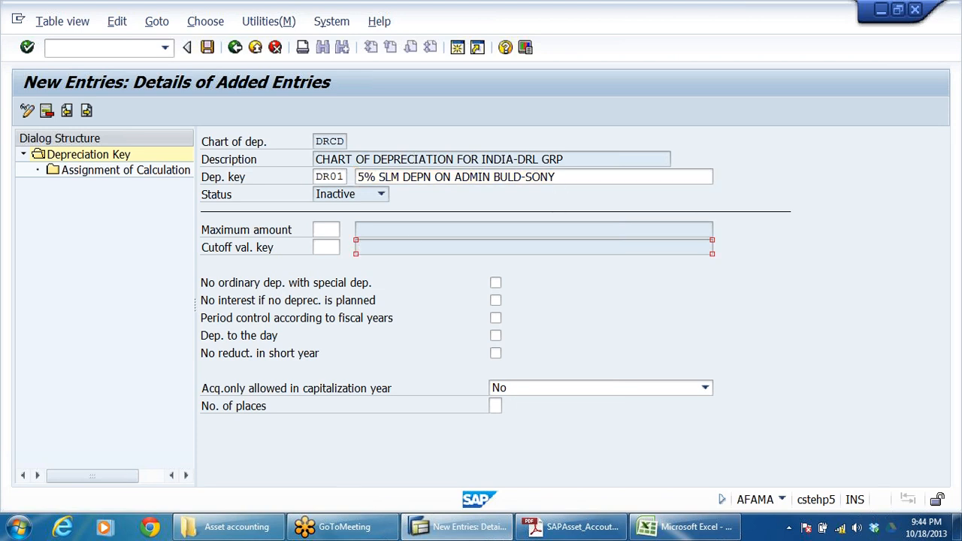
# Step: Change the company suffix in the DR01 description to DRLB, and enable Period control according to fiscal years and Dep. to the day
pyautogui.click(562, 176)
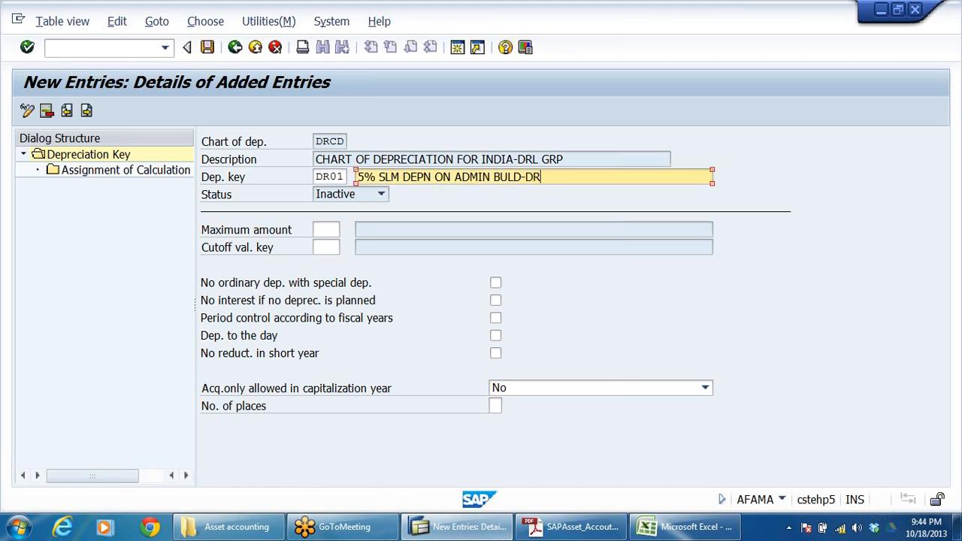
pyautogui.write('DRLB')
pyautogui.click(496, 319)
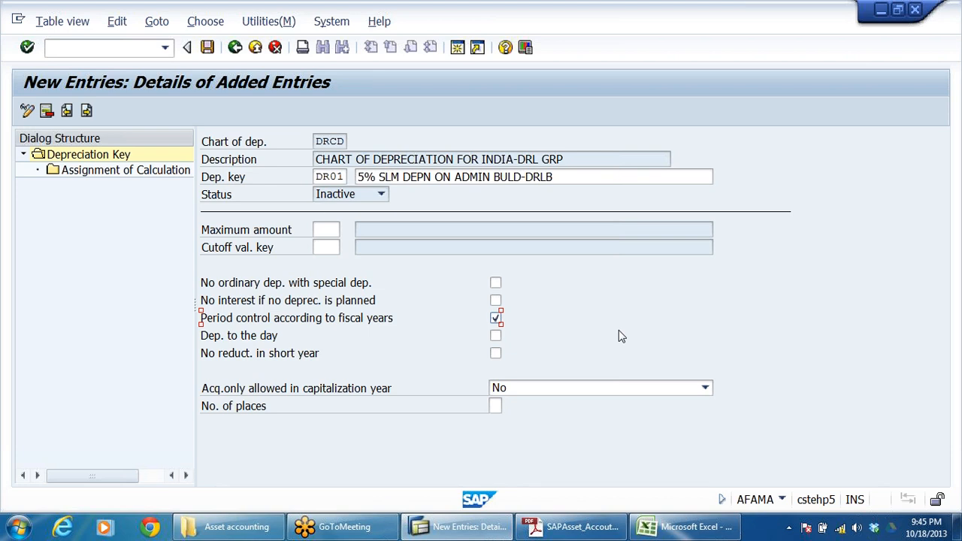
pyautogui.click(245, 340)
pyautogui.moveTo(563, 177); pyautogui.dragTo(352, 179)
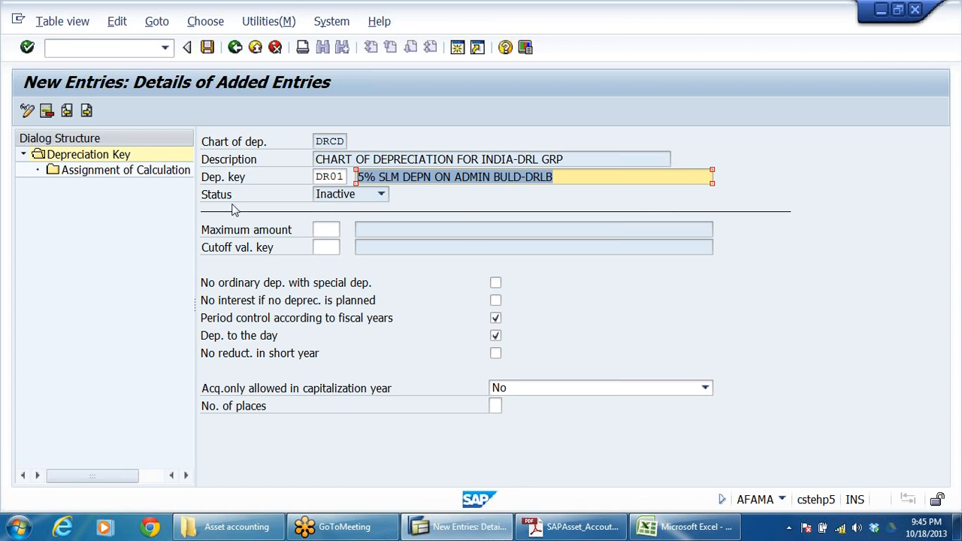
pyautogui.click(125, 173)
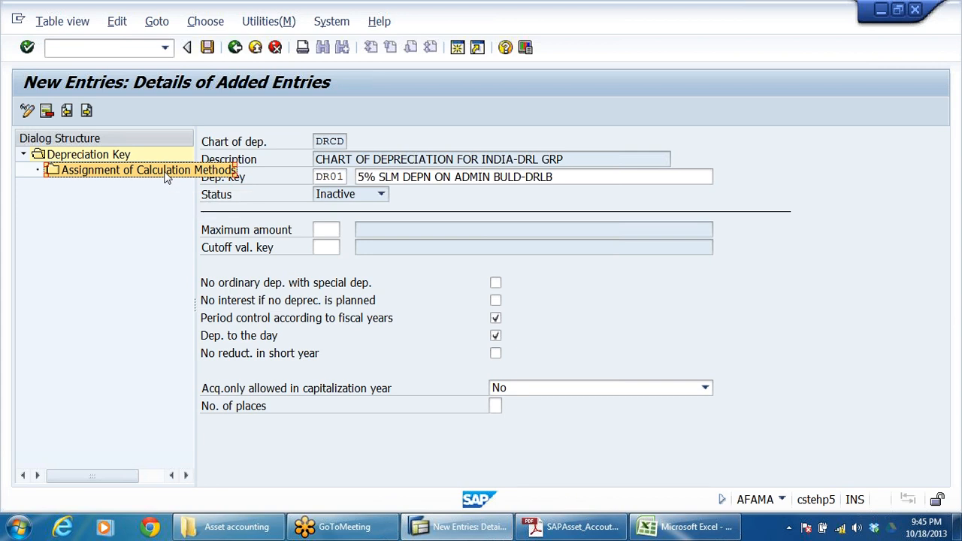
pyautogui.click(403, 177)
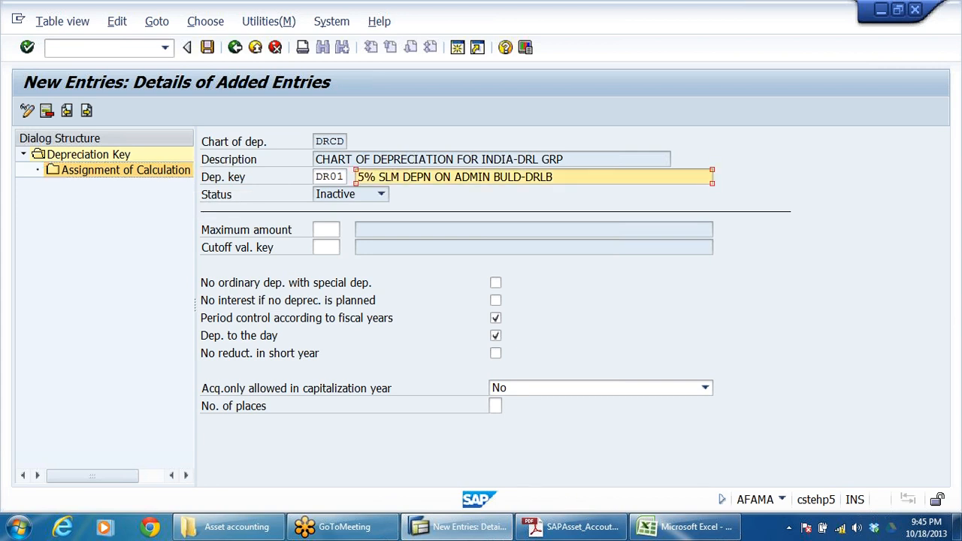
pyautogui.moveTo(553, 177); pyautogui.dragTo(357, 176)
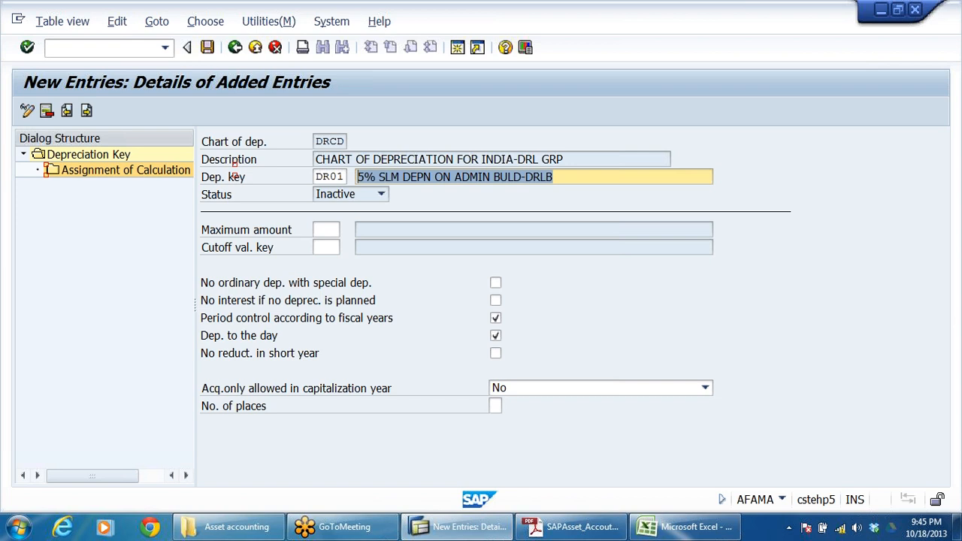
pyautogui.moveTo(454, 176); pyautogui.dragTo(553, 177)
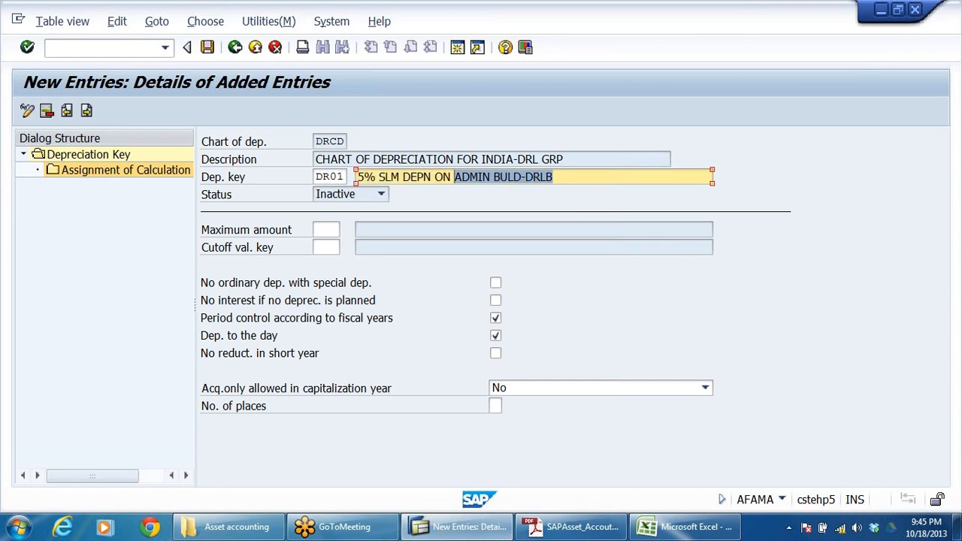
# Step: Switch to Excel and examine the land, building, and plant and machinery asset classes with their depreciation rates on the assets sheet
pyautogui.click(682, 526)
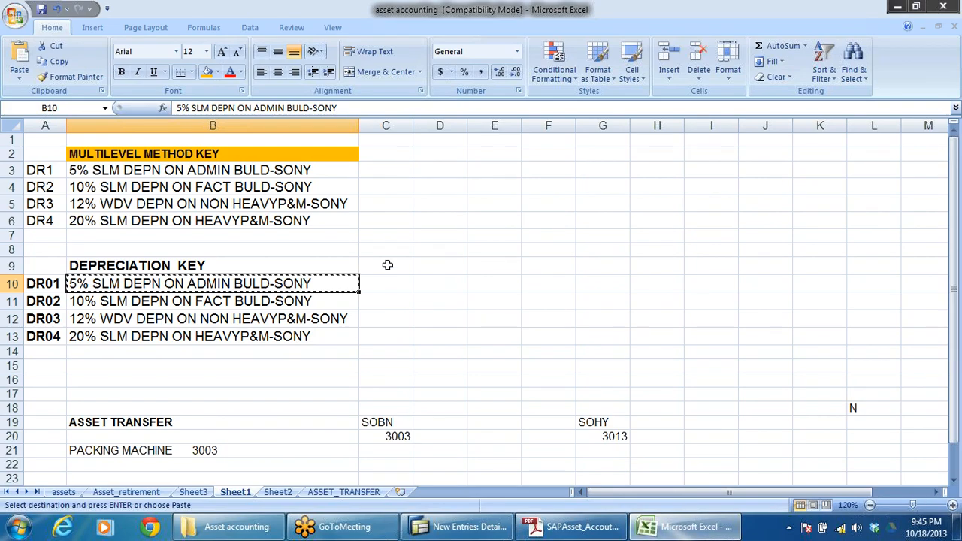
pyautogui.click(63, 492)
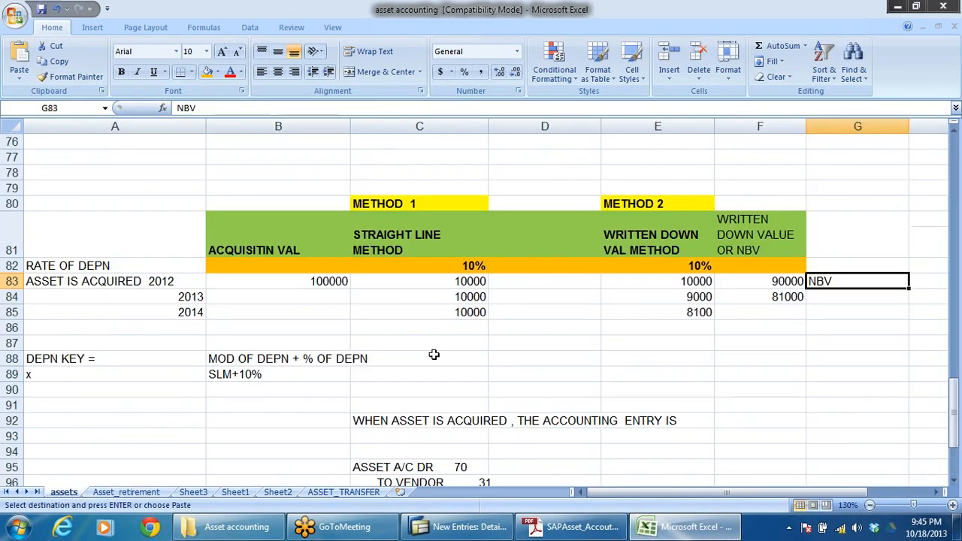
pyautogui.scroll(11, 428, 342)
pyautogui.scroll(14, 425, 334)
pyautogui.scroll(-2, 428, 331)
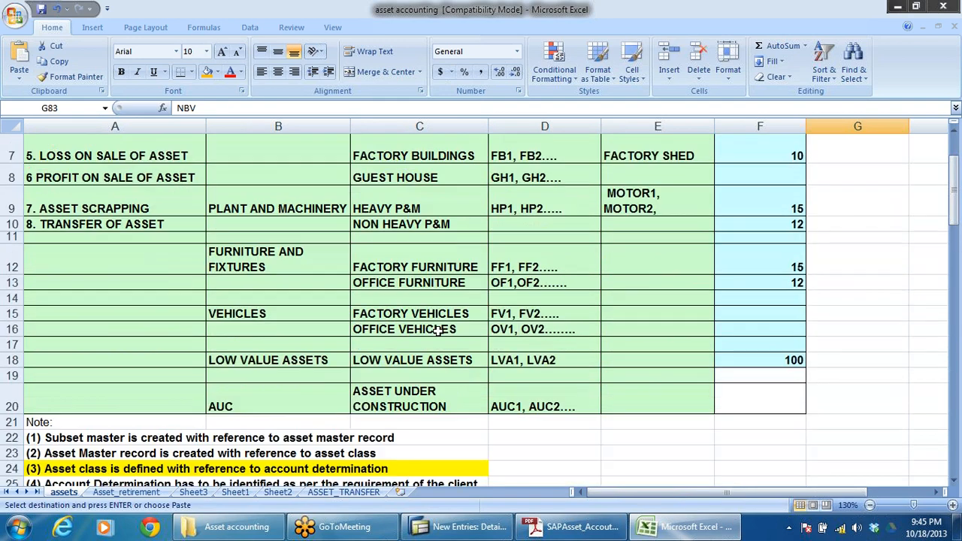
pyautogui.scroll(2, 451, 330)
pyautogui.click(410, 297)
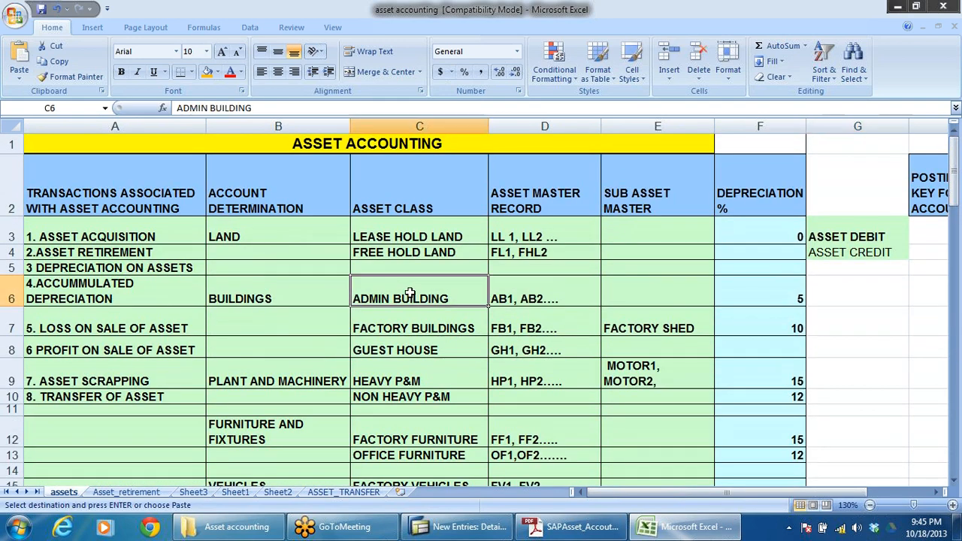
pyautogui.click(416, 329)
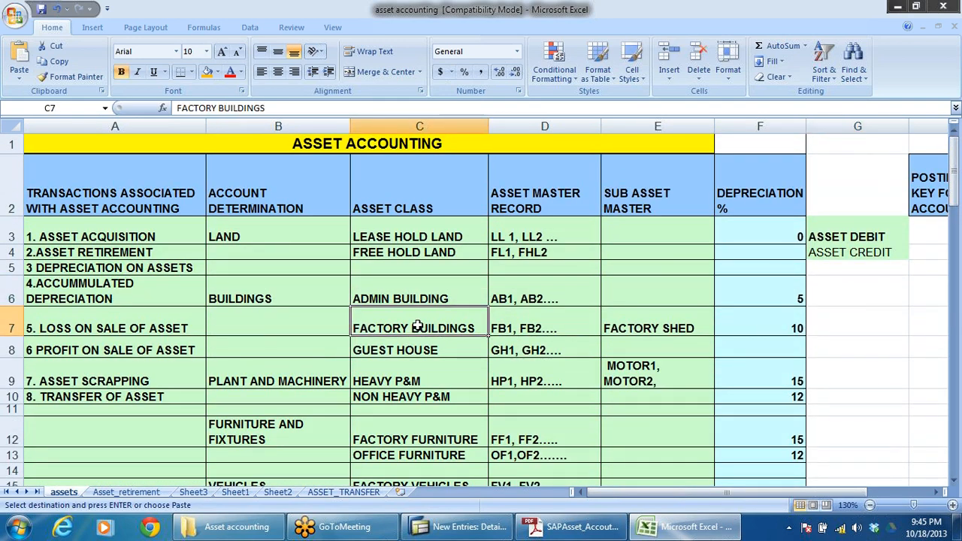
pyautogui.moveTo(421, 236); pyautogui.dragTo(429, 249)
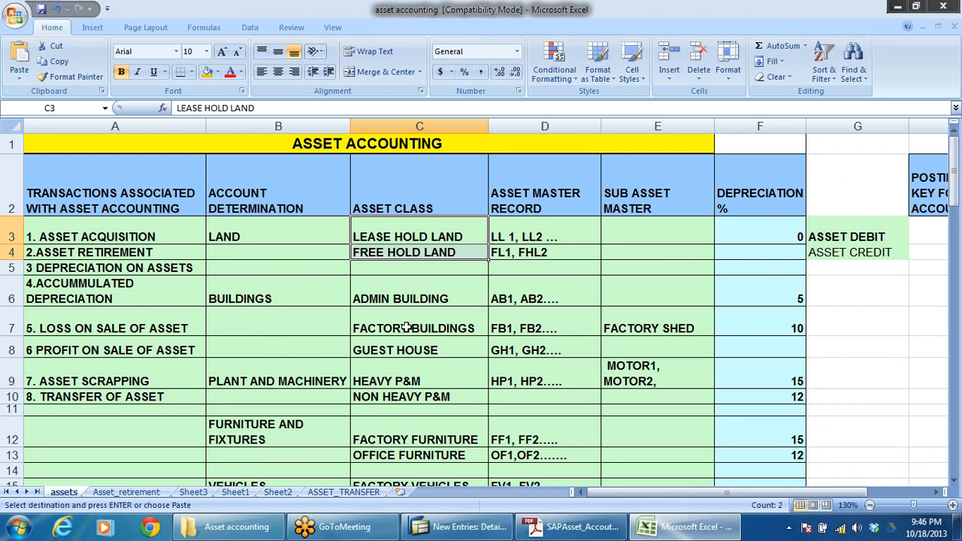
pyautogui.click(375, 385)
pyautogui.click(375, 392)
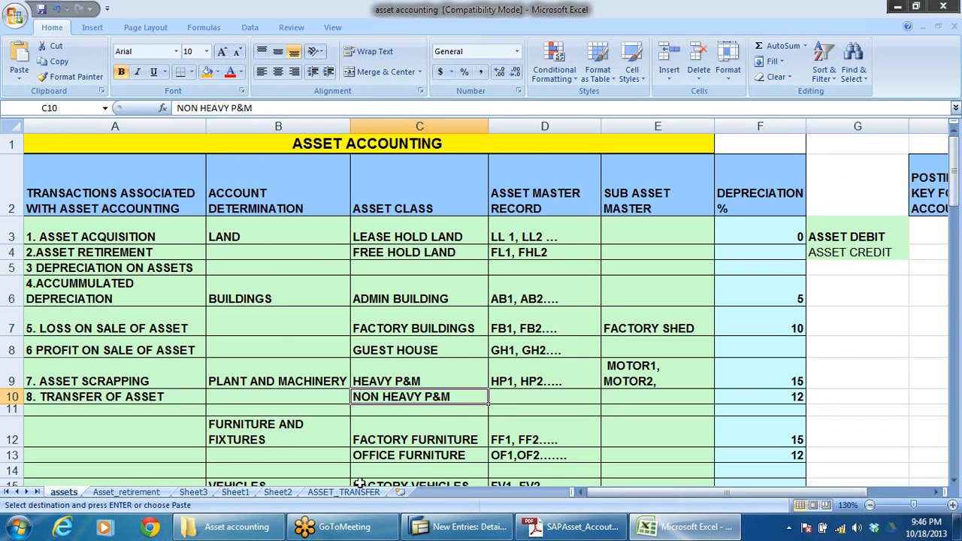
pyautogui.click(235, 495)
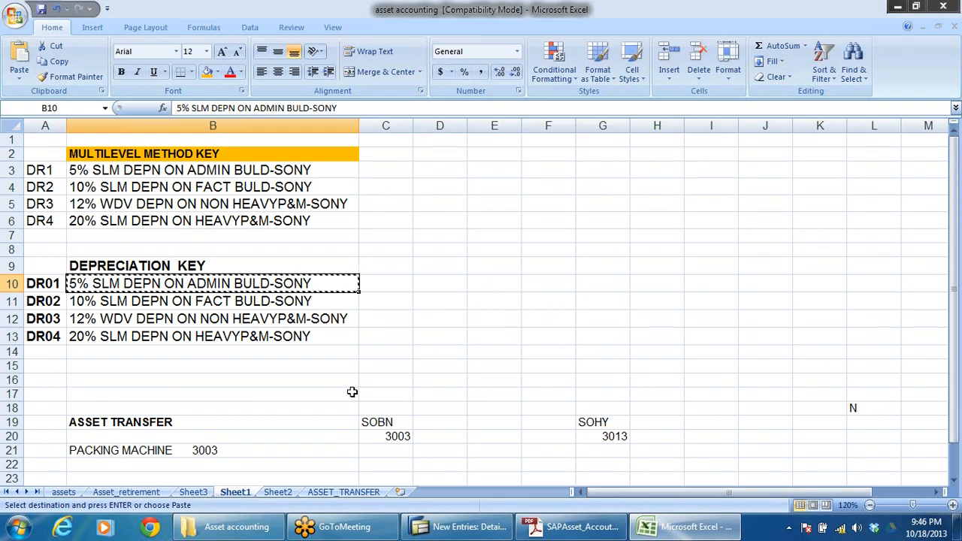
# Step: Switch back to SAP and start a new entry in the Assignment of Calculation Methods for depreciation key DR01
pyautogui.hotkey('alt', 'Tab')
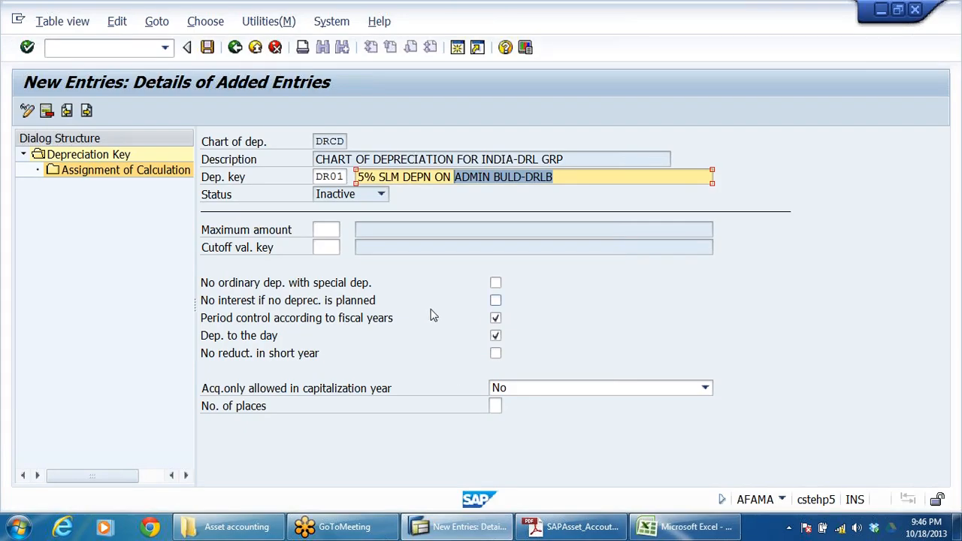
pyautogui.moveTo(559, 178); pyautogui.dragTo(136, 254)
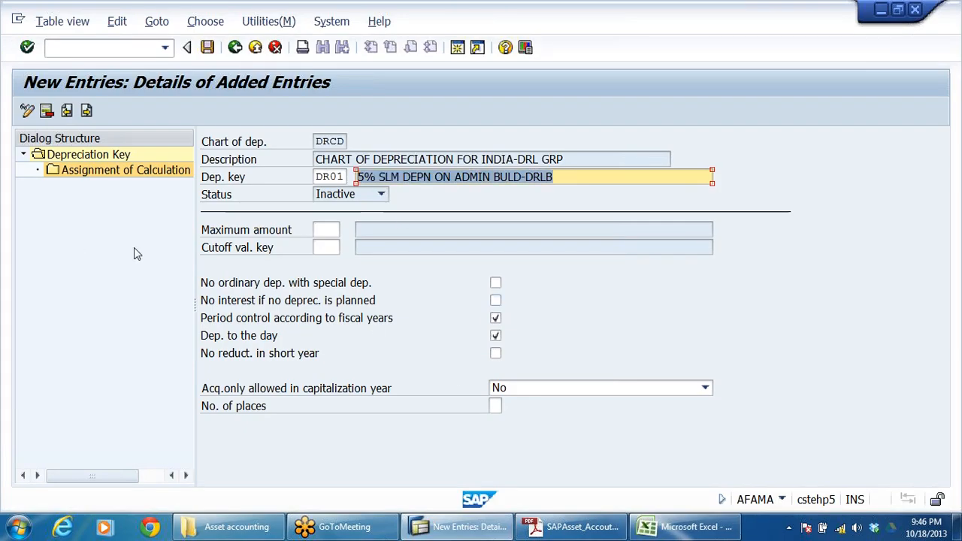
pyautogui.click(72, 175)
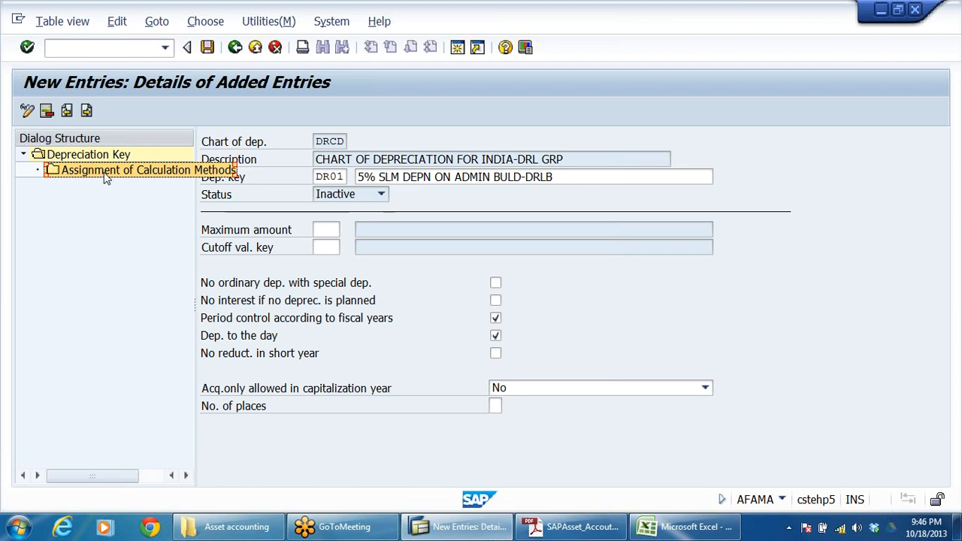
pyautogui.doubleClick(105, 171)
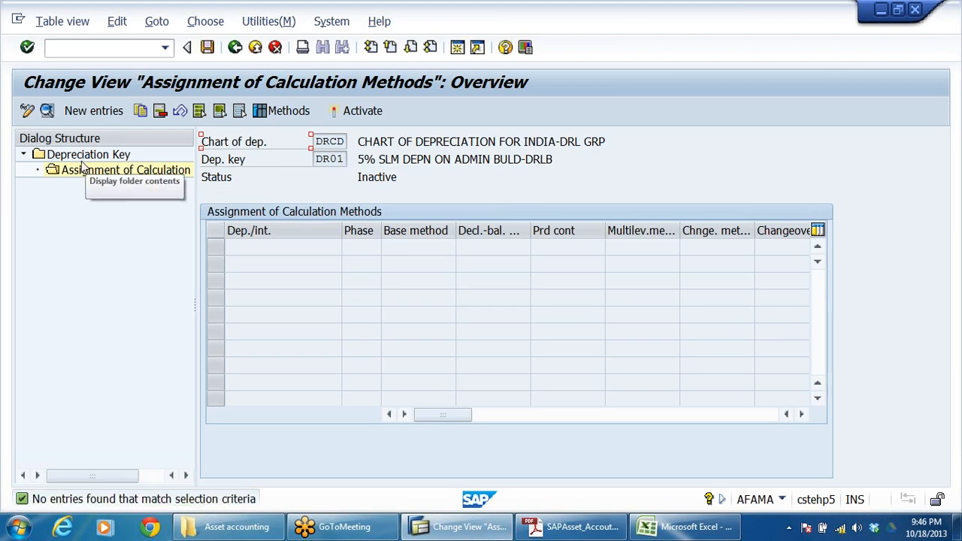
pyautogui.click(96, 112)
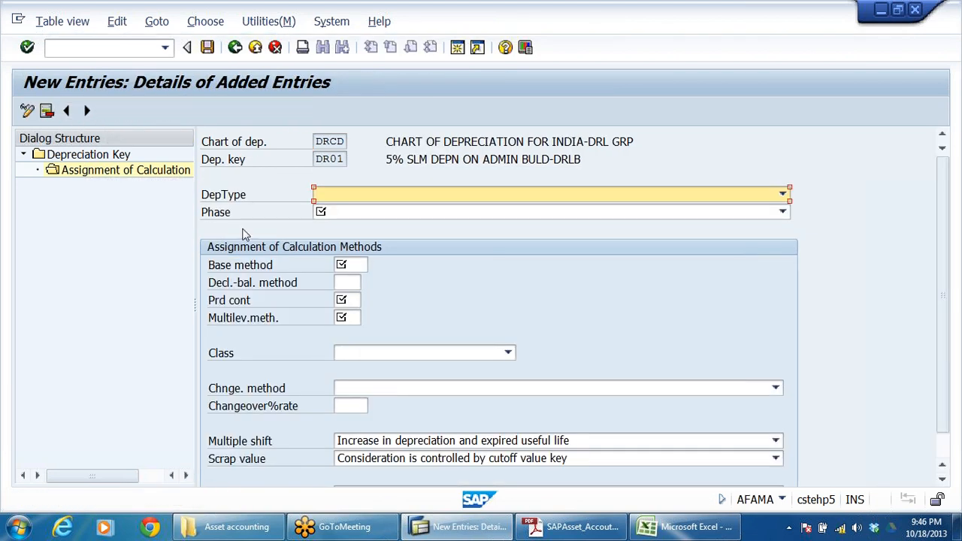
# Step: Set the depreciation type to Ord.depreciation and the phase to From the start of depreciation
pyautogui.click(783, 194)
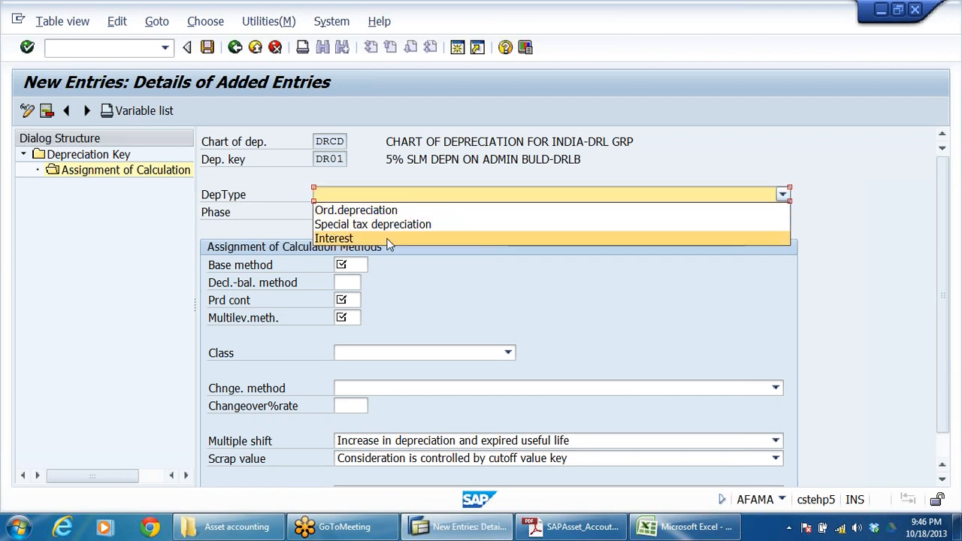
pyautogui.click(393, 211)
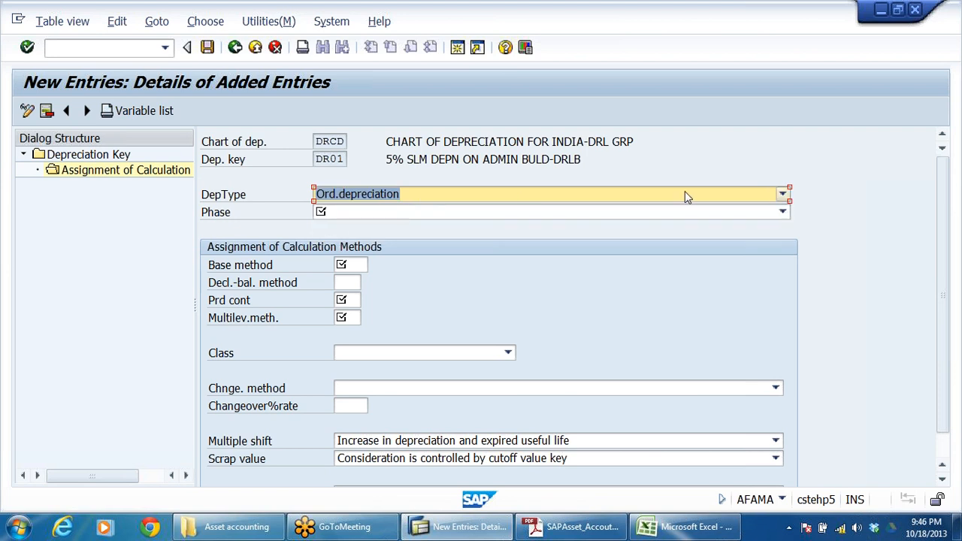
pyautogui.click(217, 213)
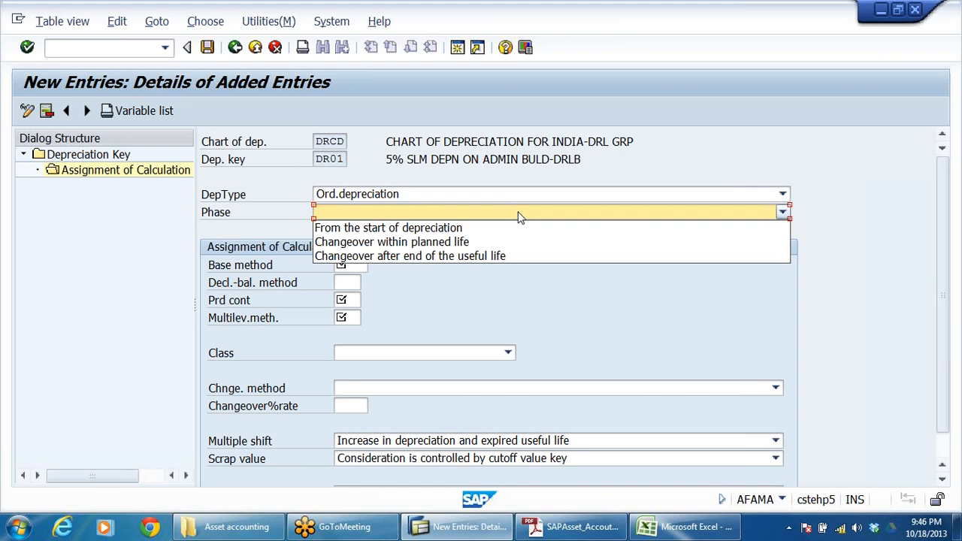
pyautogui.click(515, 217)
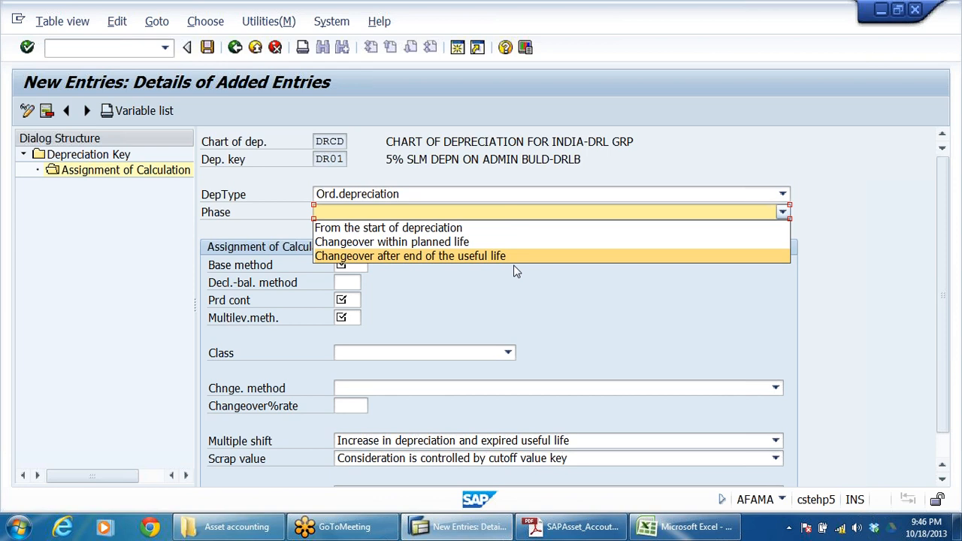
pyautogui.click(454, 230)
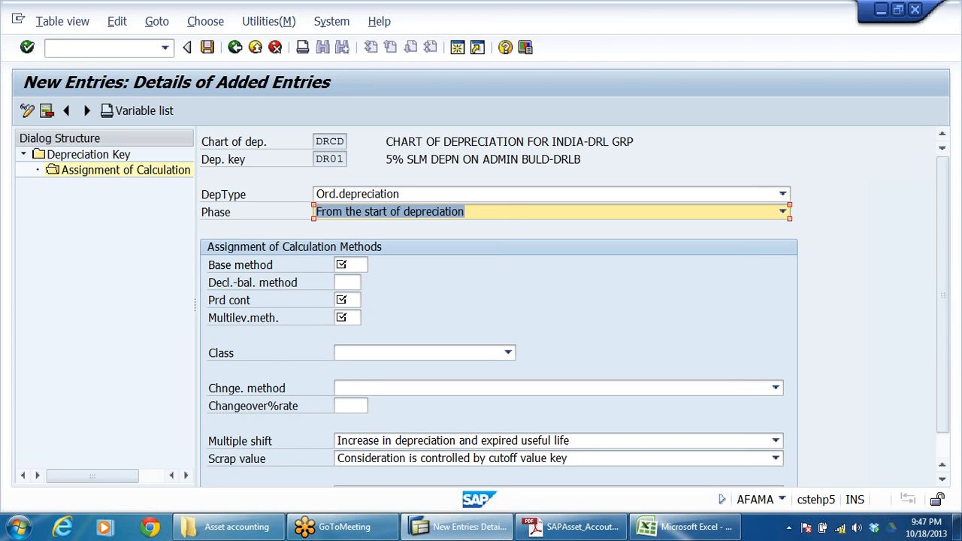
# Step: Assign multilevel method DR1, 5% SLM DEPN ON ADMIN BULD-DRLB, to depreciation key DR01
pyautogui.moveTo(316, 160); pyautogui.dragTo(346, 160)
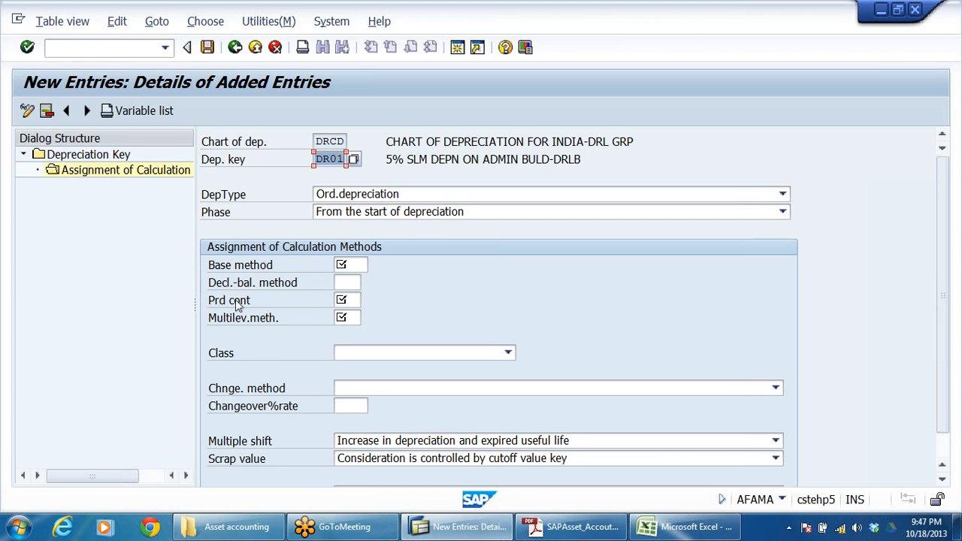
pyautogui.click(253, 266)
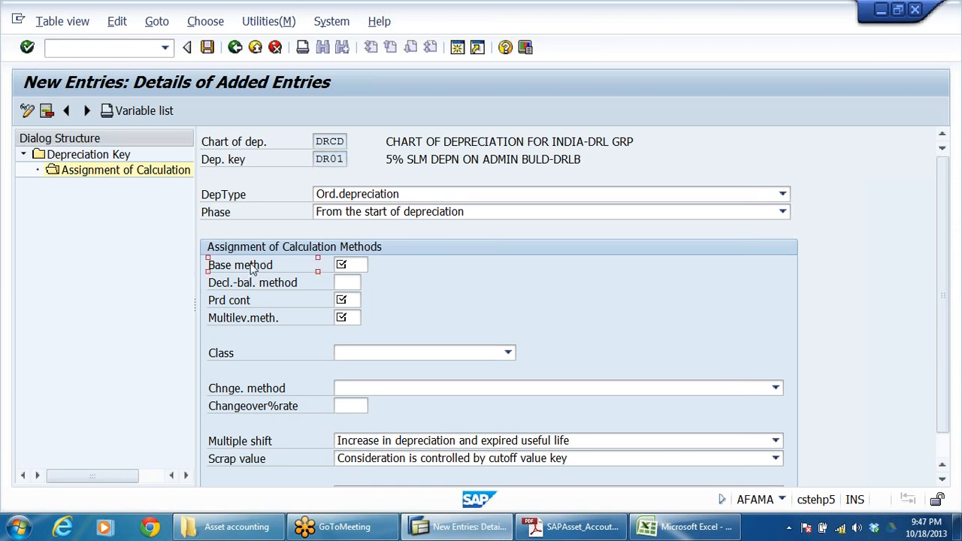
pyautogui.click(252, 282)
pyautogui.click(231, 304)
pyautogui.click(272, 319)
pyautogui.click(338, 319)
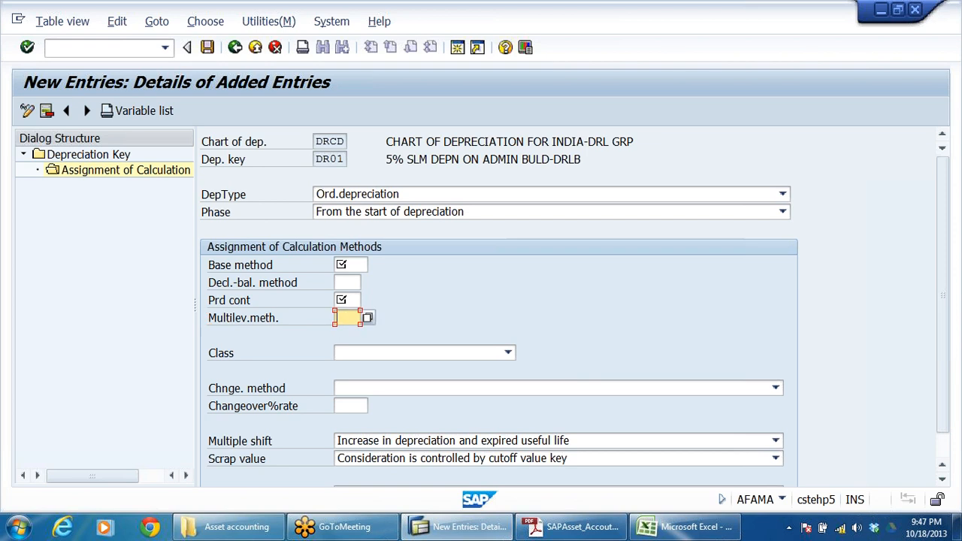
pyautogui.click(370, 315)
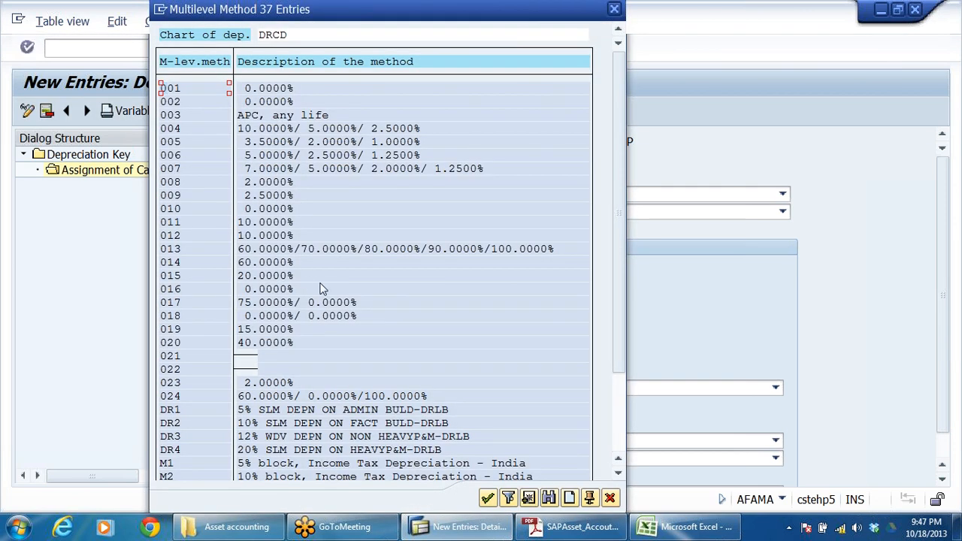
pyautogui.scroll(-2, 318, 286)
pyautogui.click(175, 382)
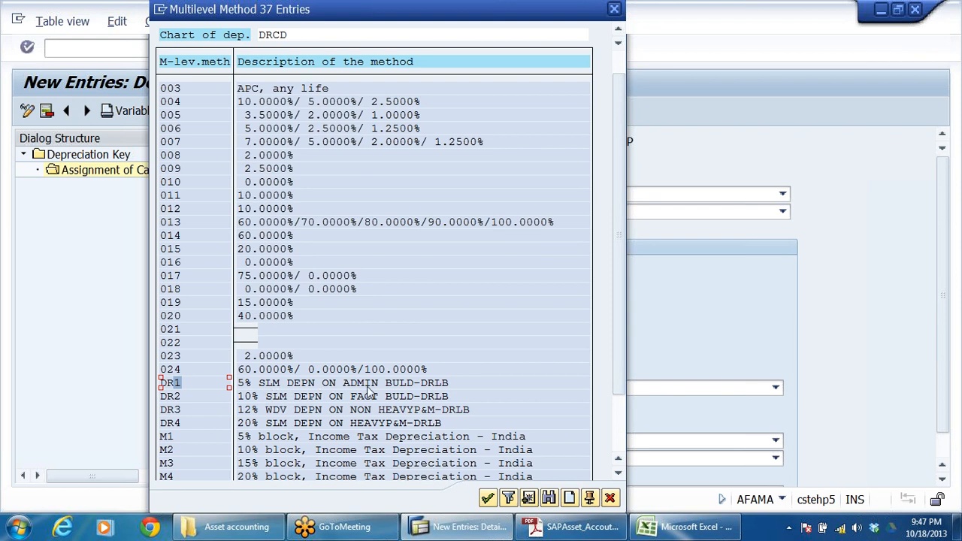
pyautogui.doubleClick(174, 385)
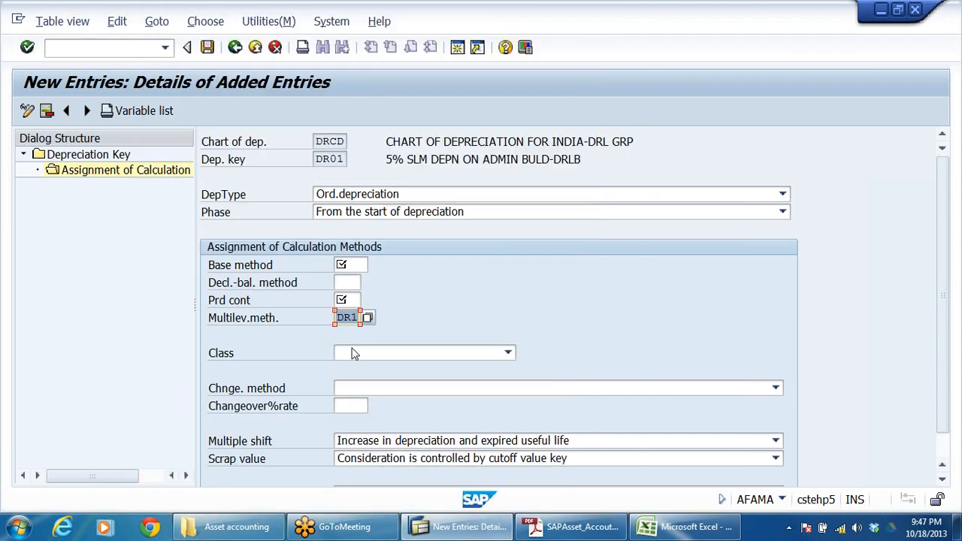
# Step: Compare the explicit-percentage base methods 0012 and 0014, and assign 0012, Ordinary: explicit percentage, as the base method
pyautogui.click(349, 265)
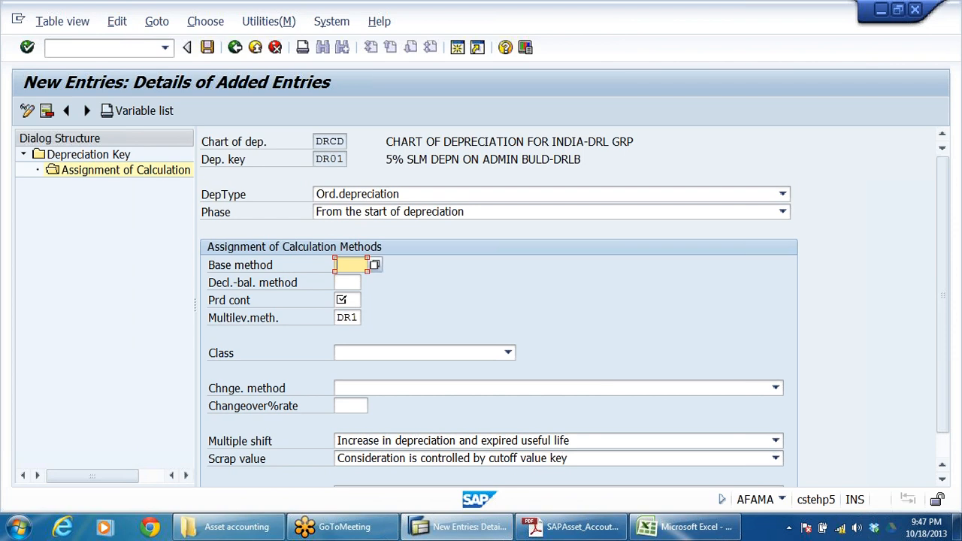
pyautogui.click(374, 264)
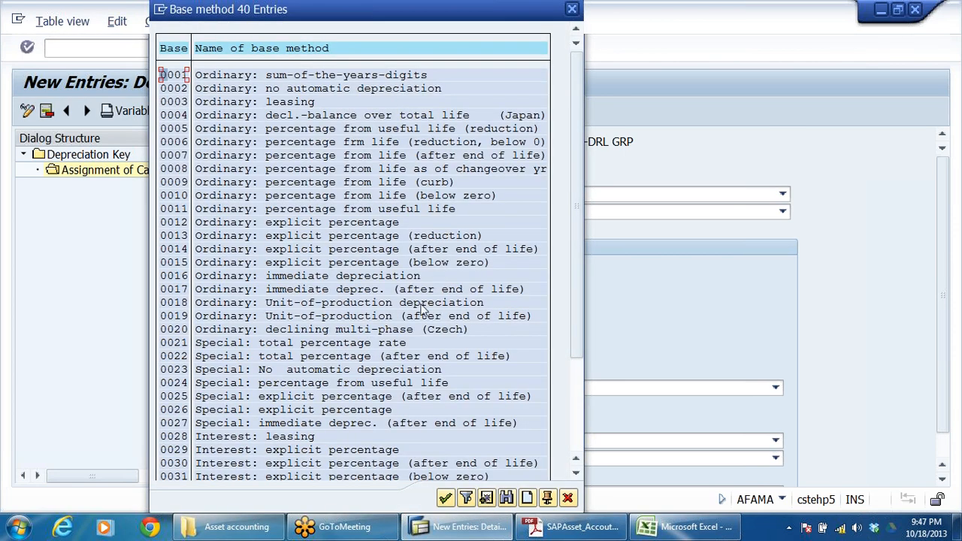
pyautogui.click(180, 223)
pyautogui.click(372, 224)
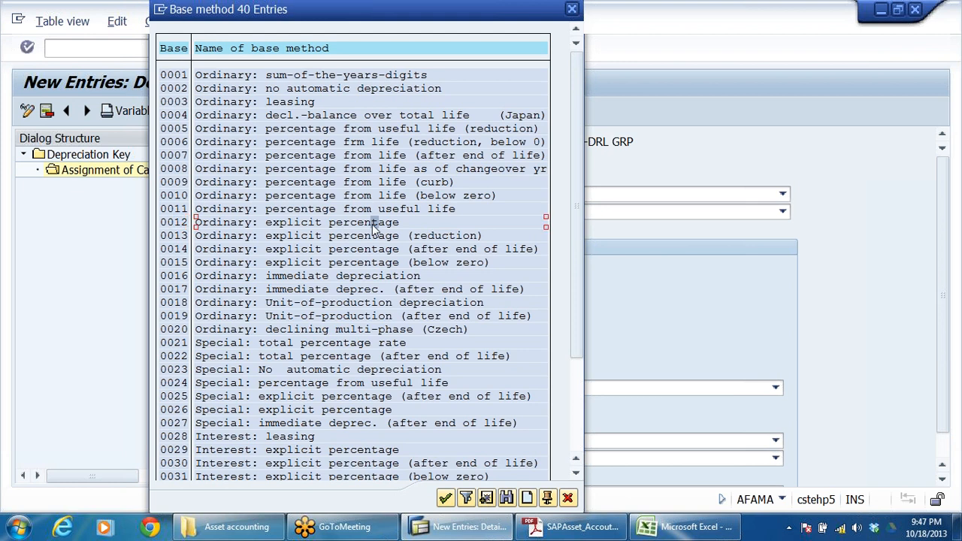
pyautogui.click(179, 249)
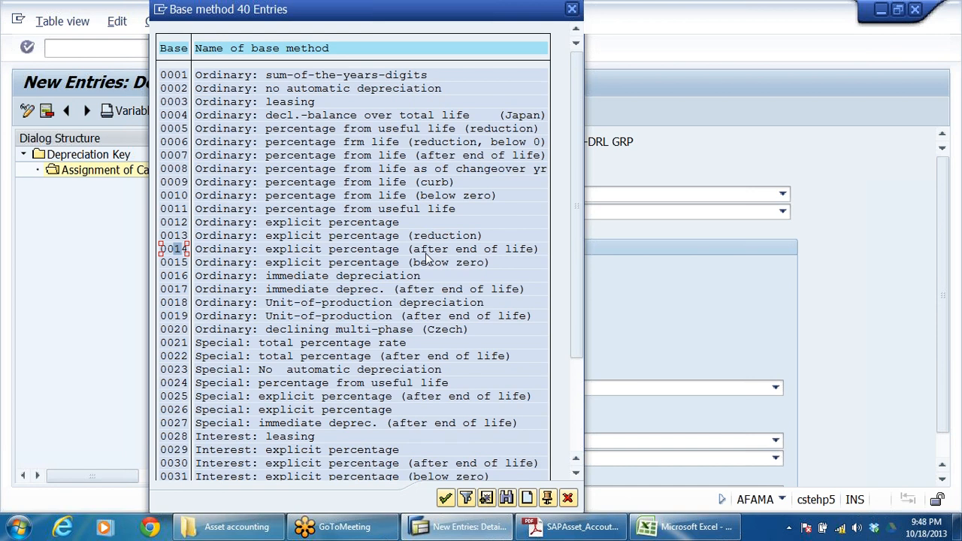
pyautogui.click(183, 224)
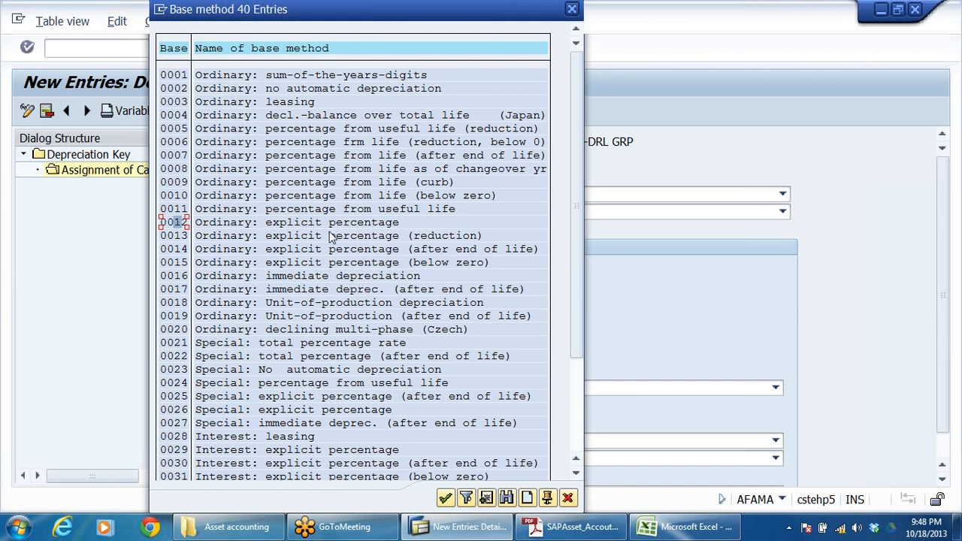
pyautogui.click(369, 224)
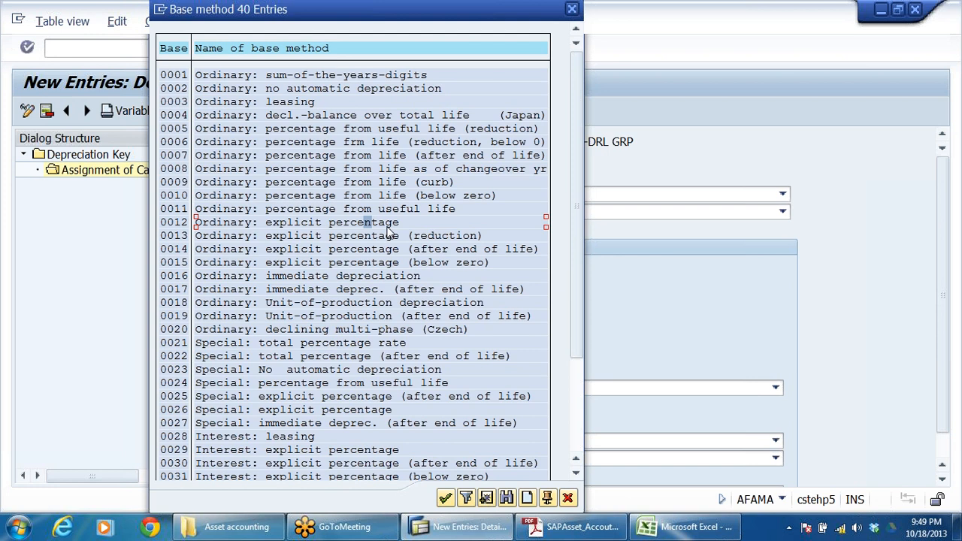
pyautogui.click(179, 224)
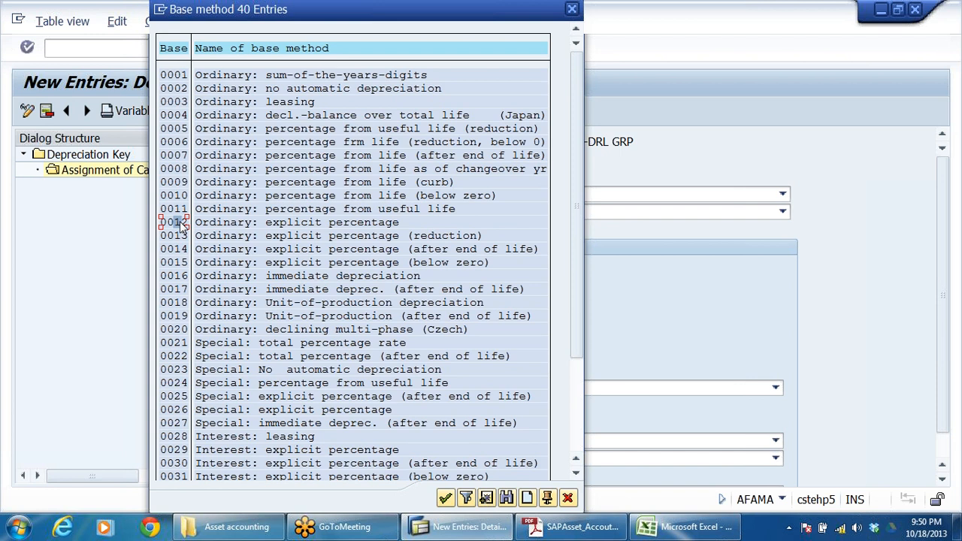
pyautogui.click(348, 226)
pyautogui.click(184, 252)
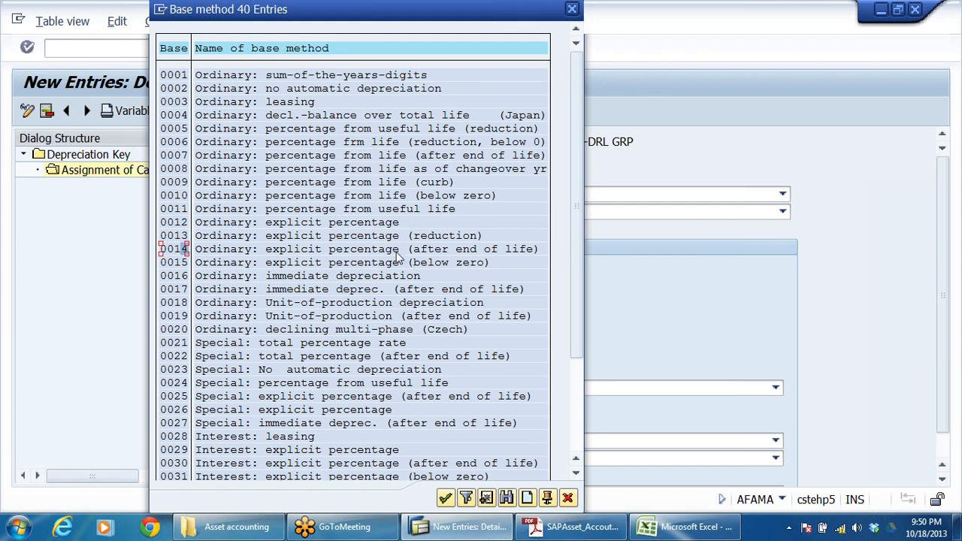
pyautogui.click(487, 253)
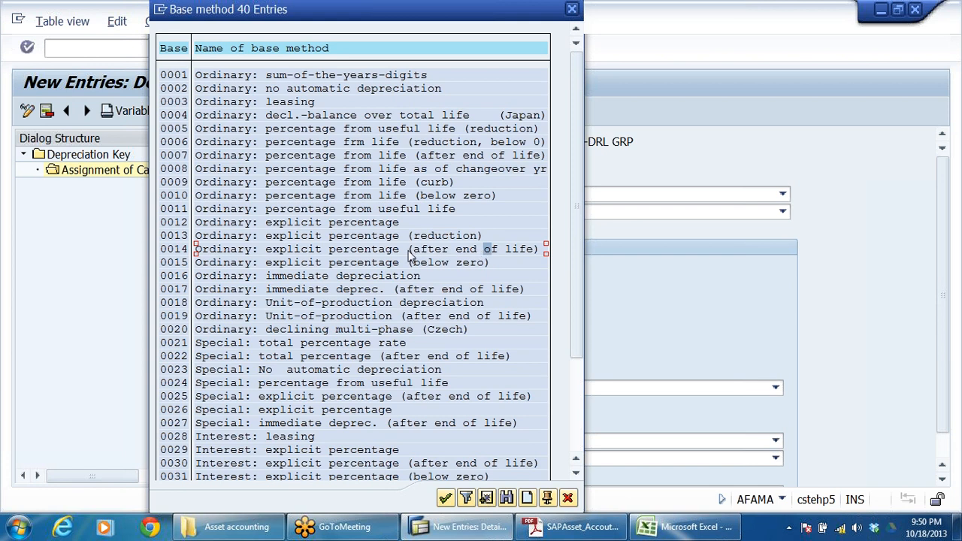
pyautogui.doubleClick(172, 223)
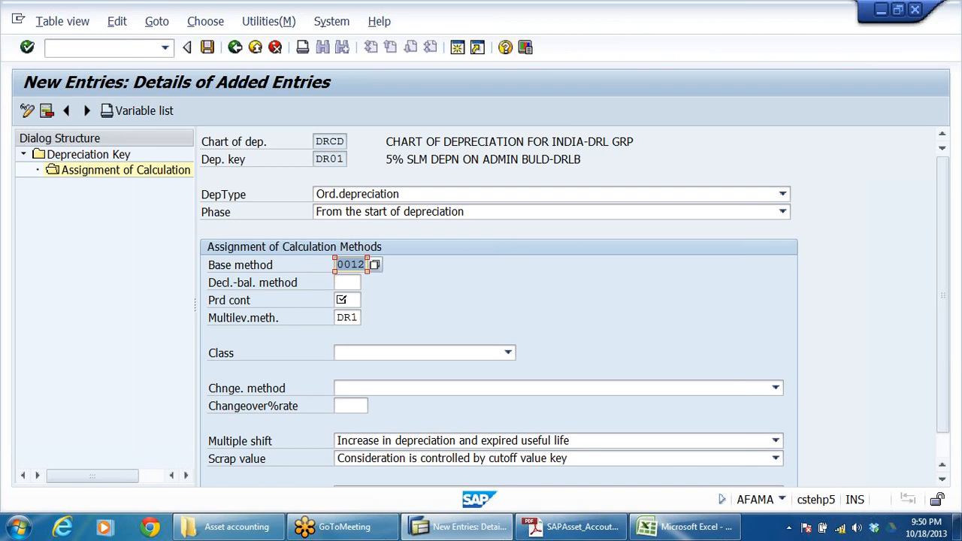
pyautogui.click(229, 304)
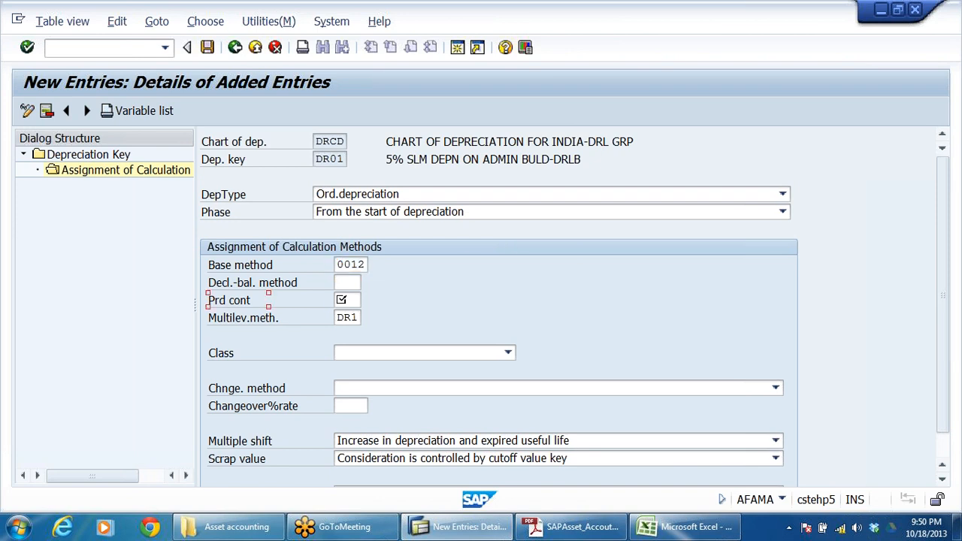
pyautogui.click(342, 300)
pyautogui.moveTo(360, 265); pyautogui.dragTo(336, 265)
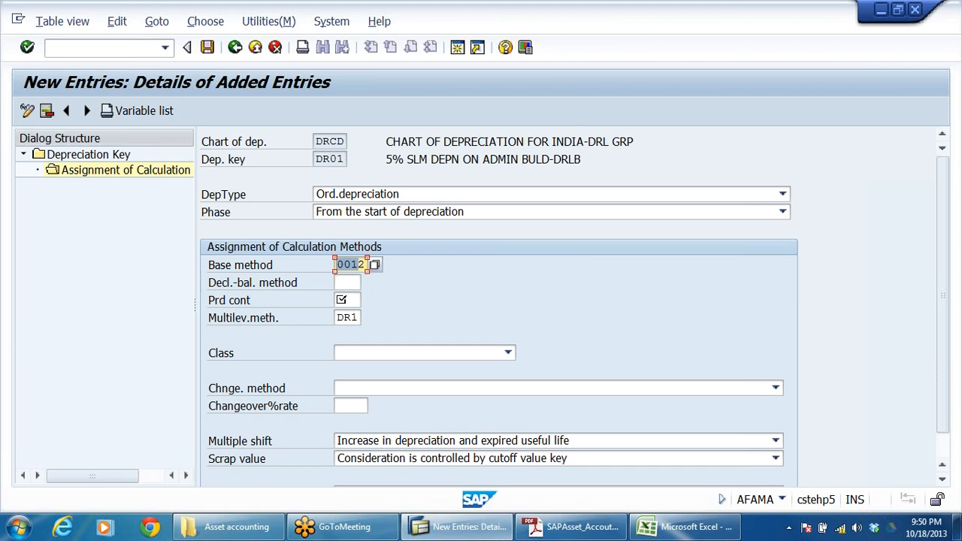
# Step: Assign period control method 001, 01/01/02/02, to depreciation key DR01
pyautogui.click(360, 265)
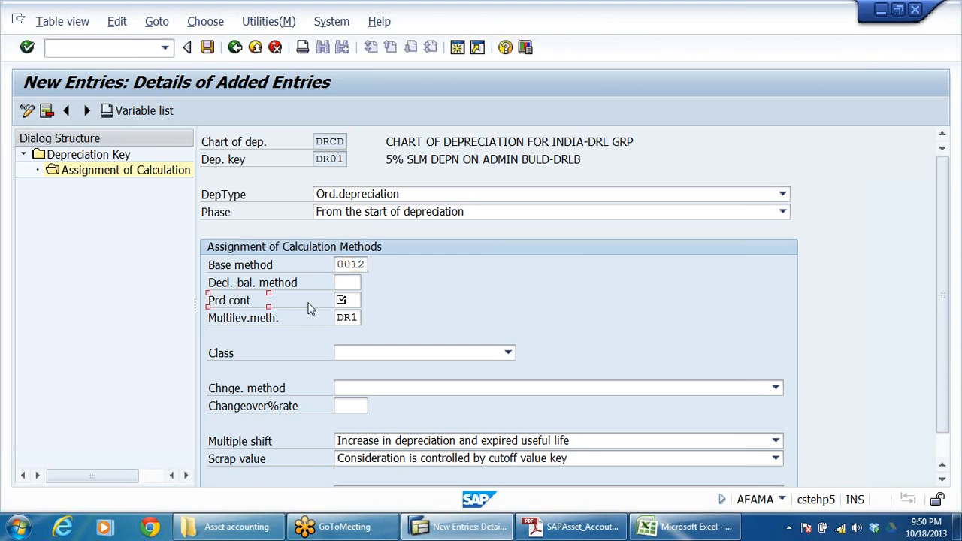
pyautogui.click(342, 300)
pyautogui.click(368, 299)
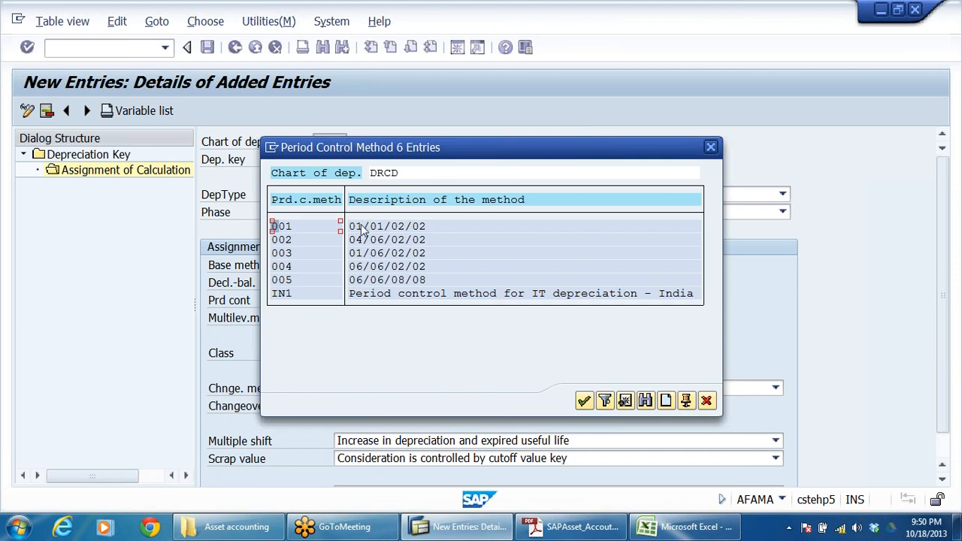
pyautogui.doubleClick(289, 226)
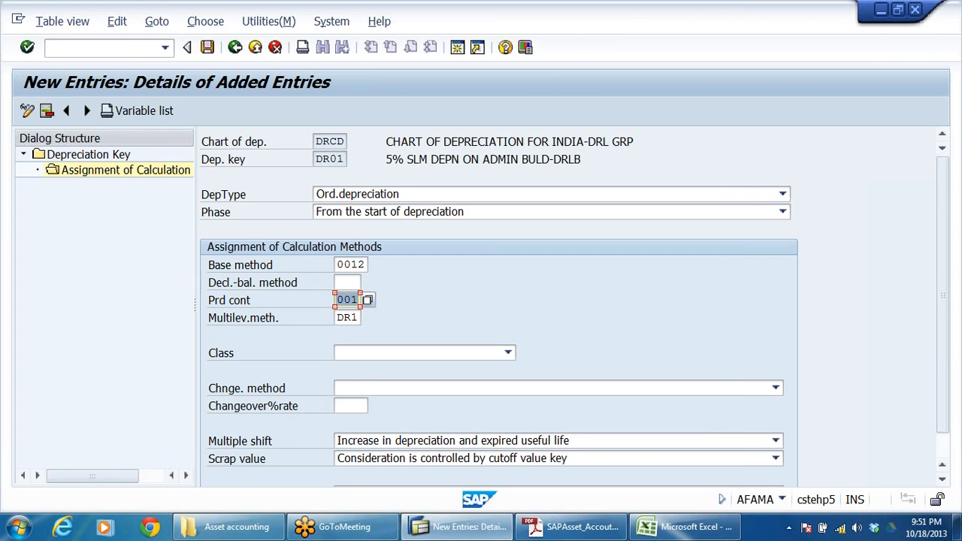
pyautogui.press('Return')
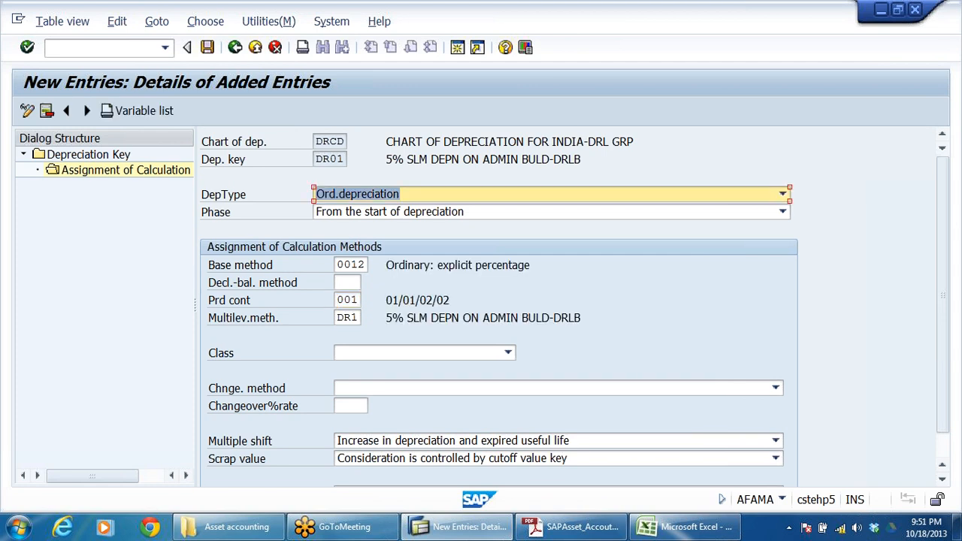
# Step: Review the methods assigned to depreciation key DR01, then save the entry and close the message log
pyautogui.moveTo(316, 159); pyautogui.dragTo(358, 160)
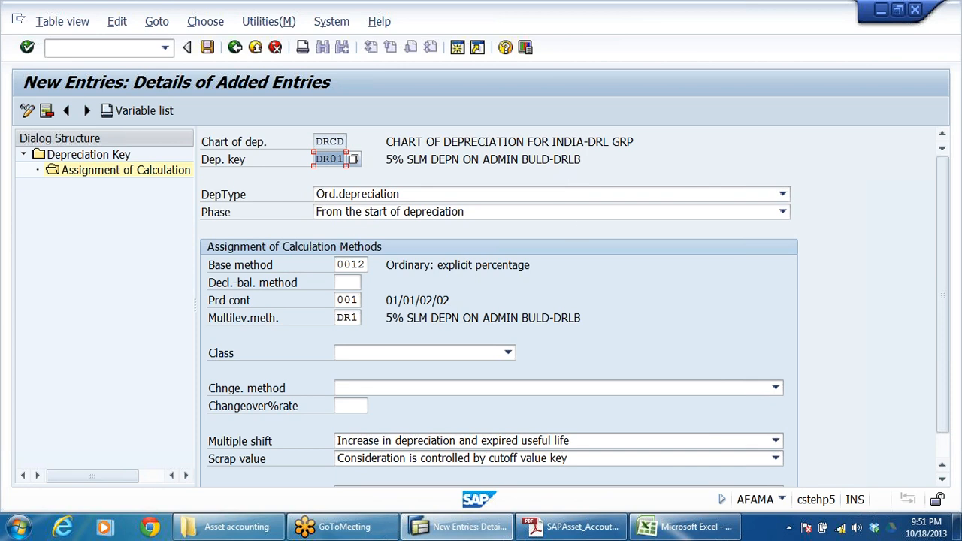
pyautogui.click(344, 264)
pyautogui.moveTo(343, 265); pyautogui.dragTo(366, 265)
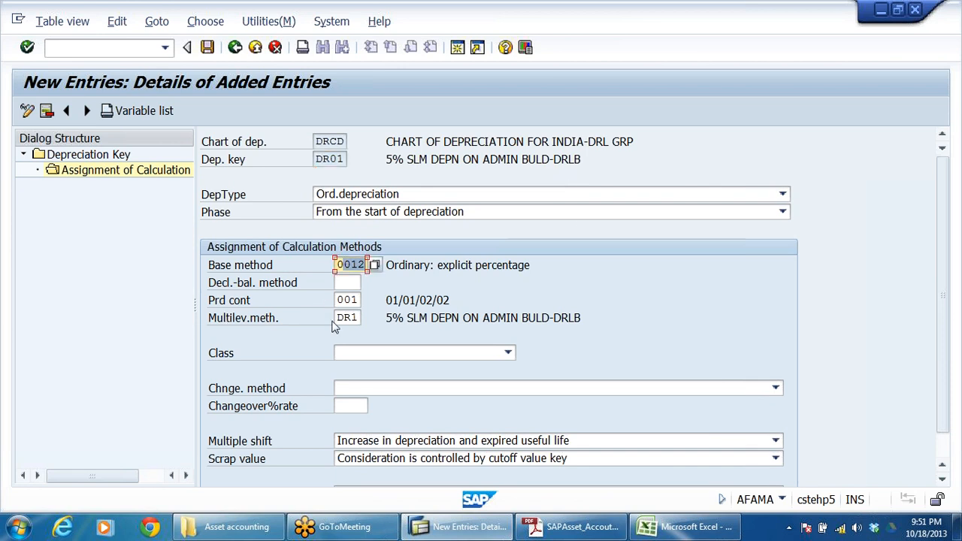
pyautogui.moveTo(336, 318); pyautogui.dragTo(358, 318)
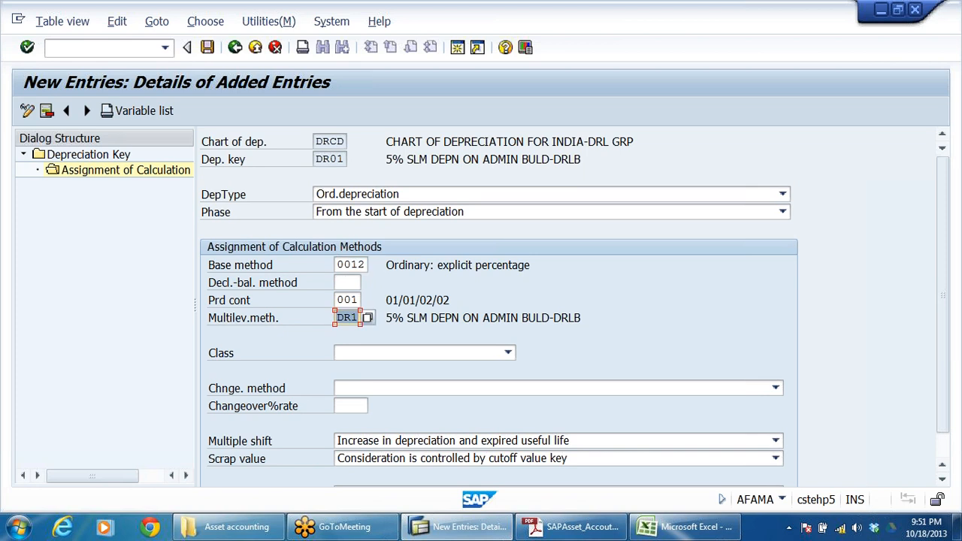
pyautogui.click(348, 300)
pyautogui.press('Return')
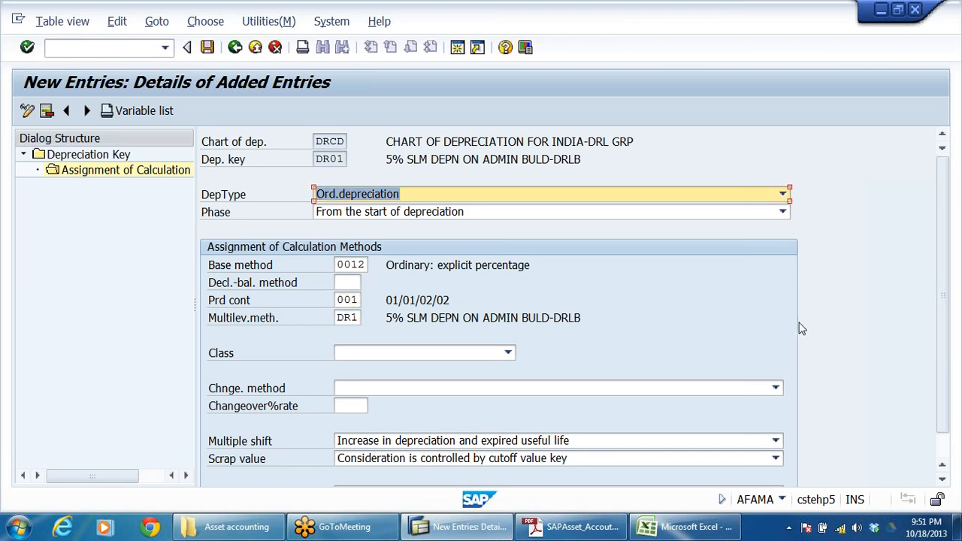
pyautogui.click(208, 47)
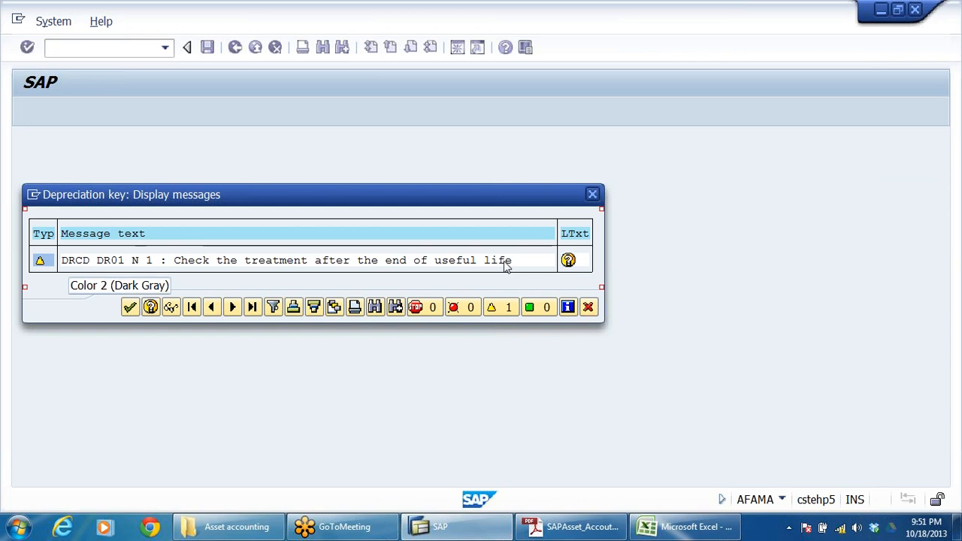
pyautogui.click(592, 194)
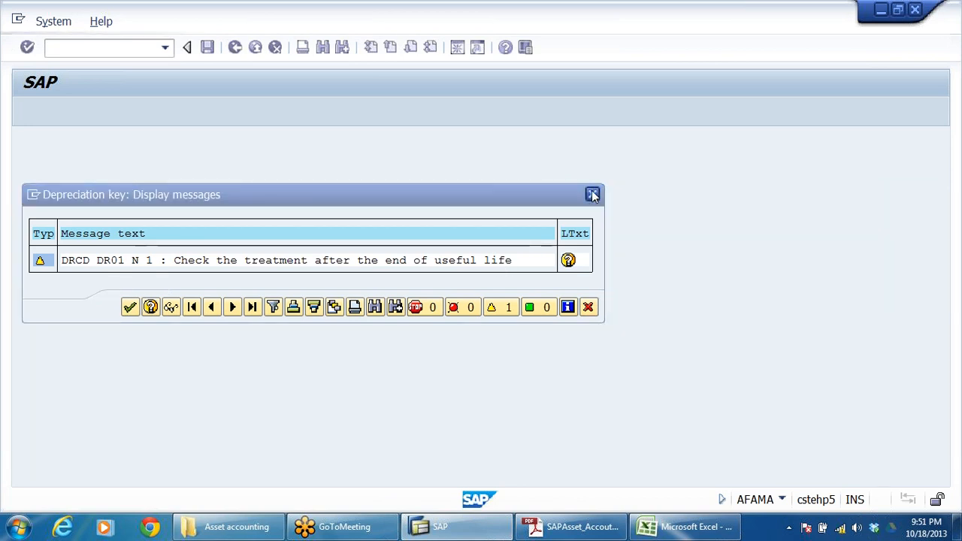
pyautogui.click(317, 289)
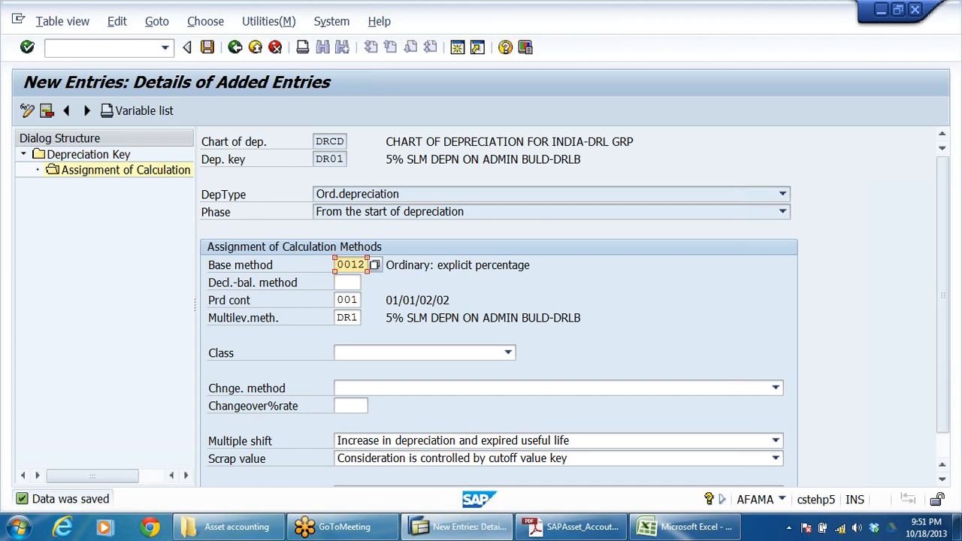
# Step: Change DR01's base method to 0014, Ordinary: explicit percentage (after end of life), and save the entry
pyautogui.press('BackSpace')
pyautogui.write('4')
pyautogui.press('Return')
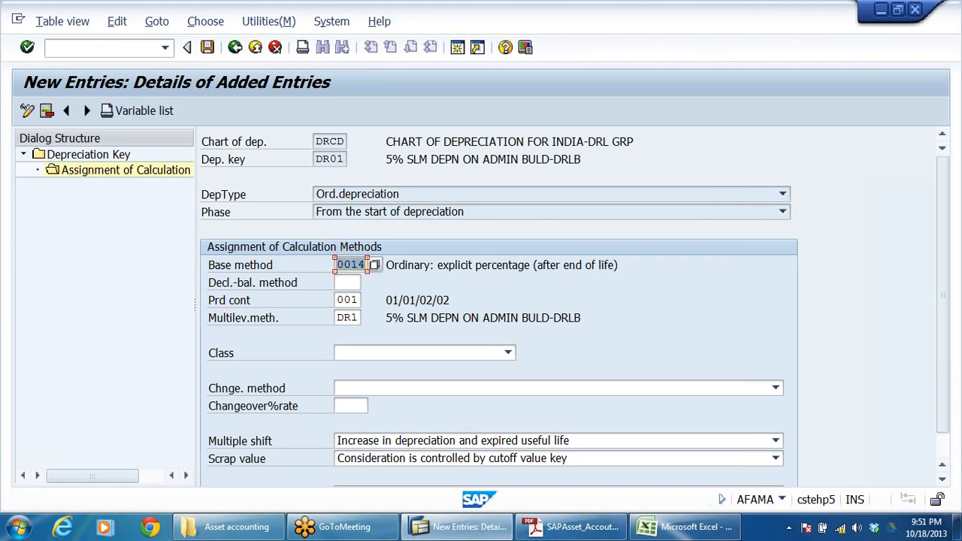
pyautogui.click(524, 264)
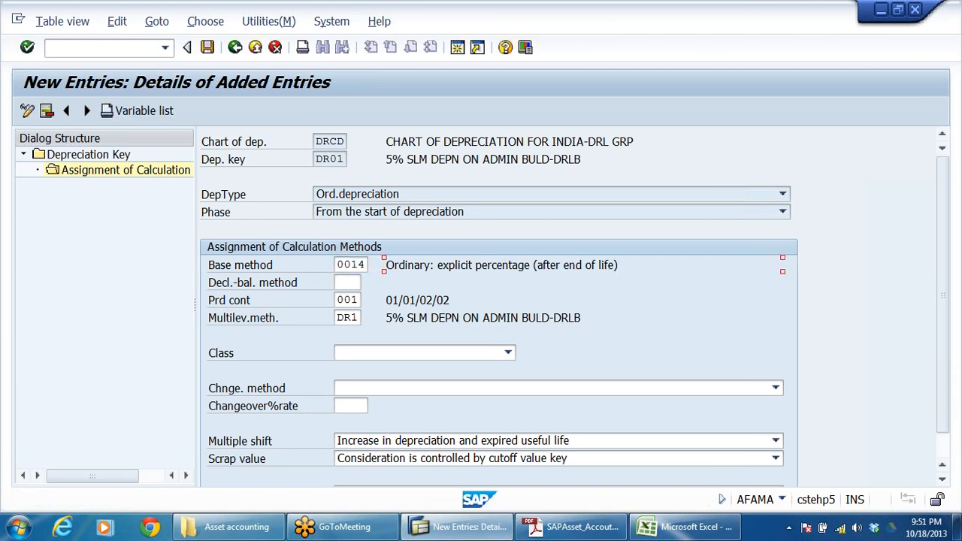
pyautogui.moveTo(536, 264); pyautogui.dragTo(806, 273)
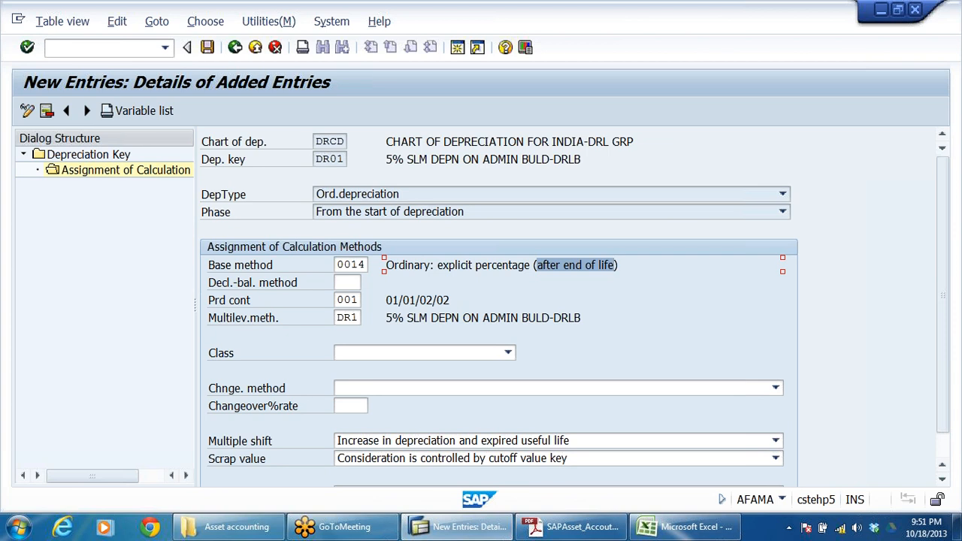
pyautogui.click(208, 47)
pyautogui.click(503, 265)
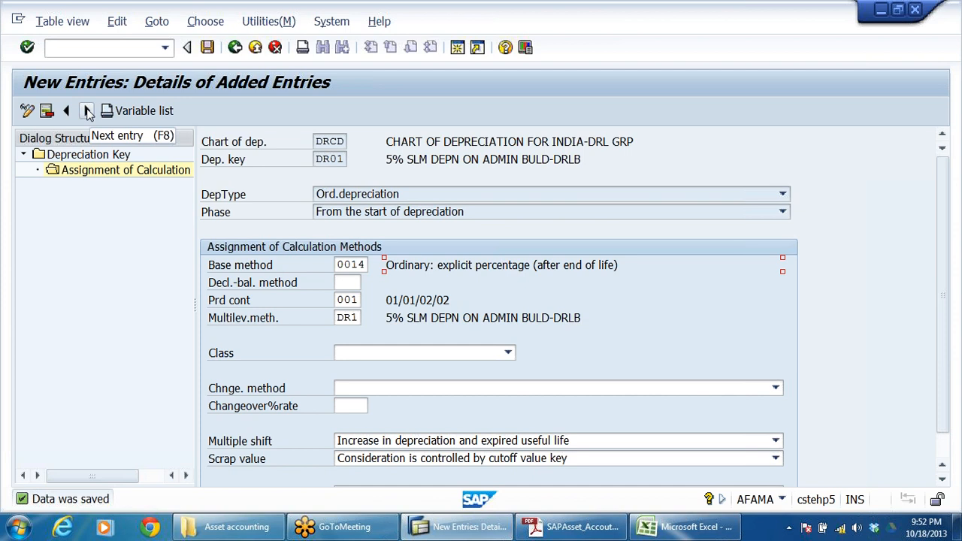
# Step: Return to the DR01 depreciation key details and open a blank entry for another depreciation key
pyautogui.click(235, 47)
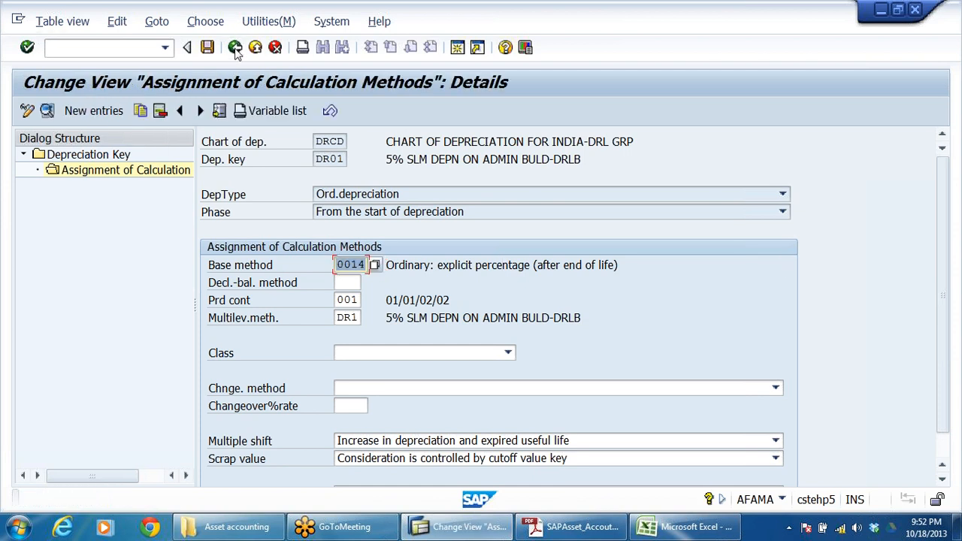
pyautogui.click(235, 48)
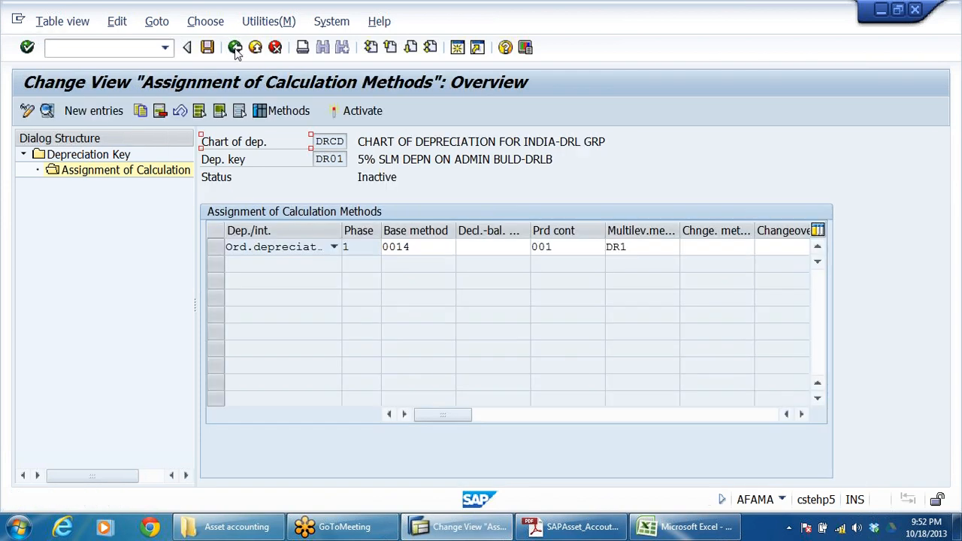
pyautogui.click(235, 47)
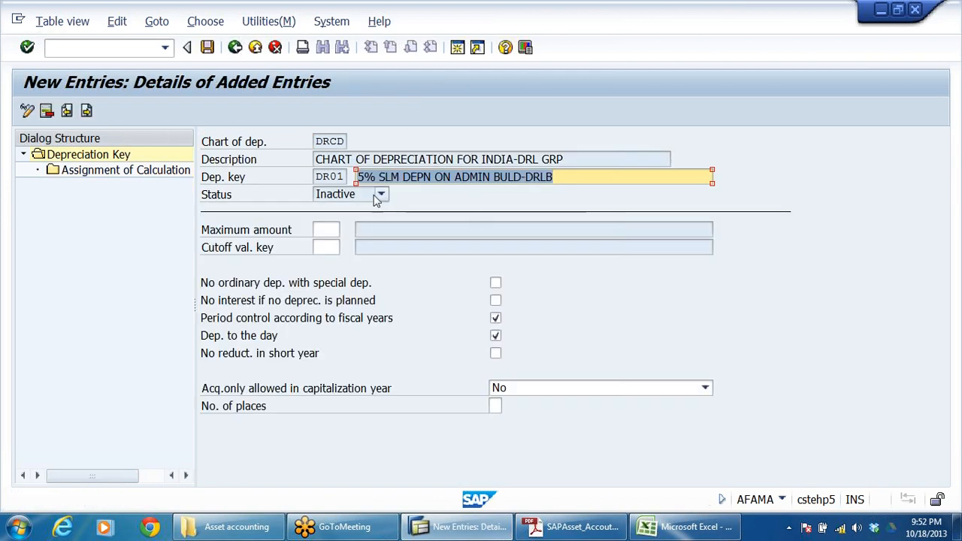
pyautogui.click(87, 111)
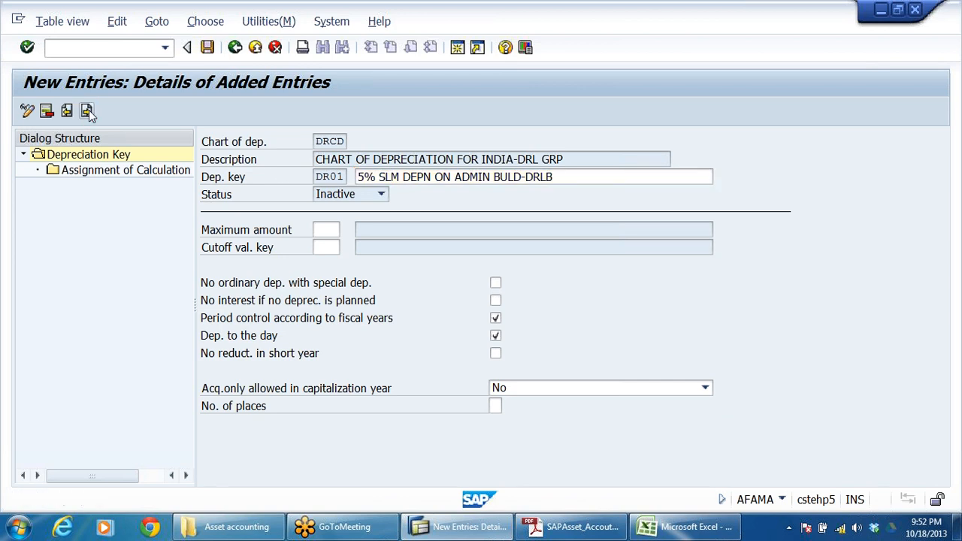
pyautogui.click(87, 111)
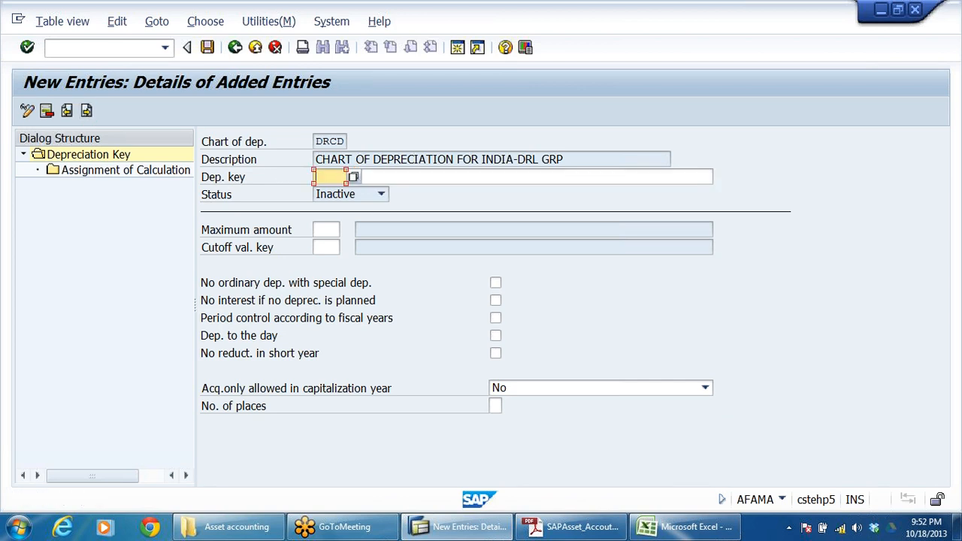
# Step: Copy key DR02 from the depreciation key list in Excel and enter it as the new depreciation key in SAP
pyautogui.hotkey('alt', 'Tab')
pyautogui.click(44, 300)
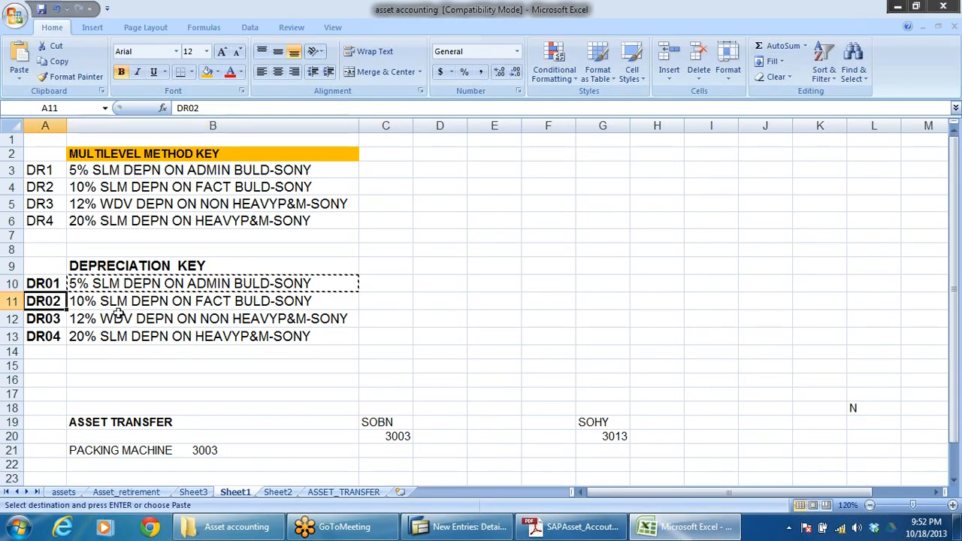
pyautogui.hotkey('ctrl', 'c')
pyautogui.hotkey('alt', 'Tab')
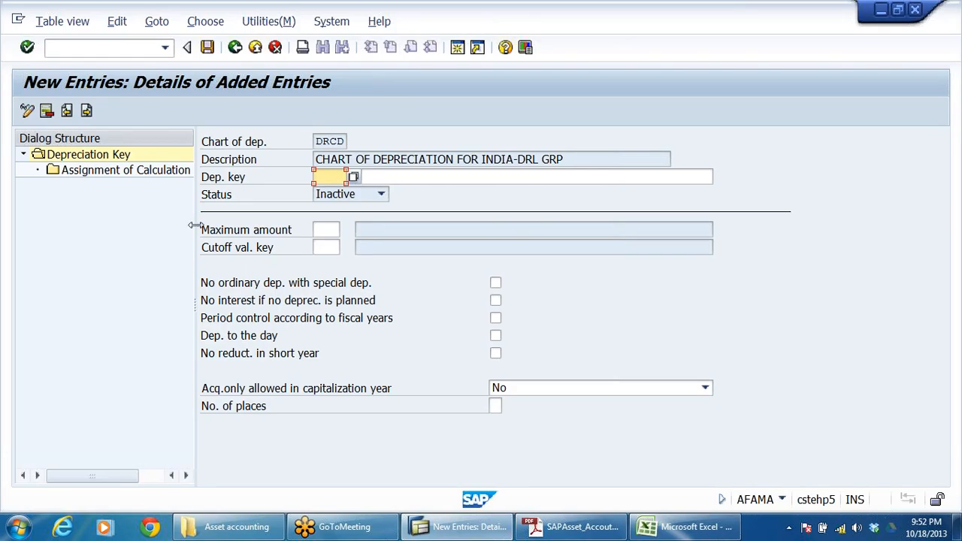
pyautogui.hotkey('ctrl', 'v')
pyautogui.click(359, 178)
# Step: Copy DR02's description from Excel into the SAP entry and adapt it to 10% SLM DEPN ON FACT BULD-DRLB
pyautogui.hotkey('alt', 'Tab')
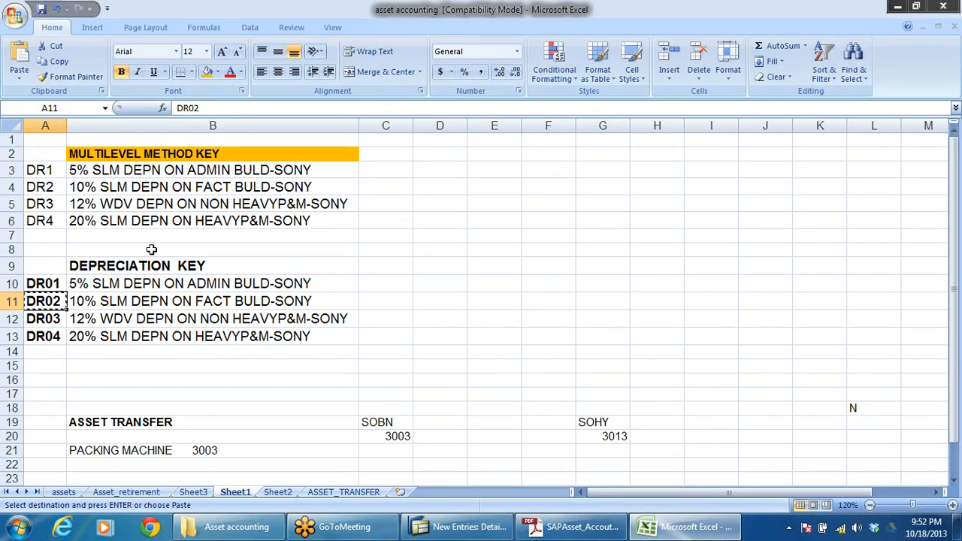
pyautogui.click(114, 302)
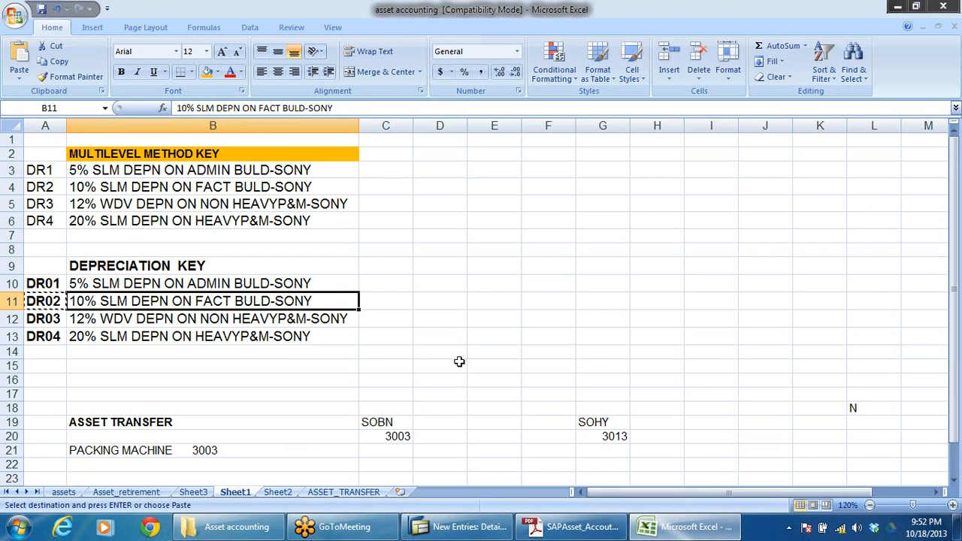
pyautogui.hotkey('ctrl', 'c')
pyautogui.hotkey('alt', 'Tab')
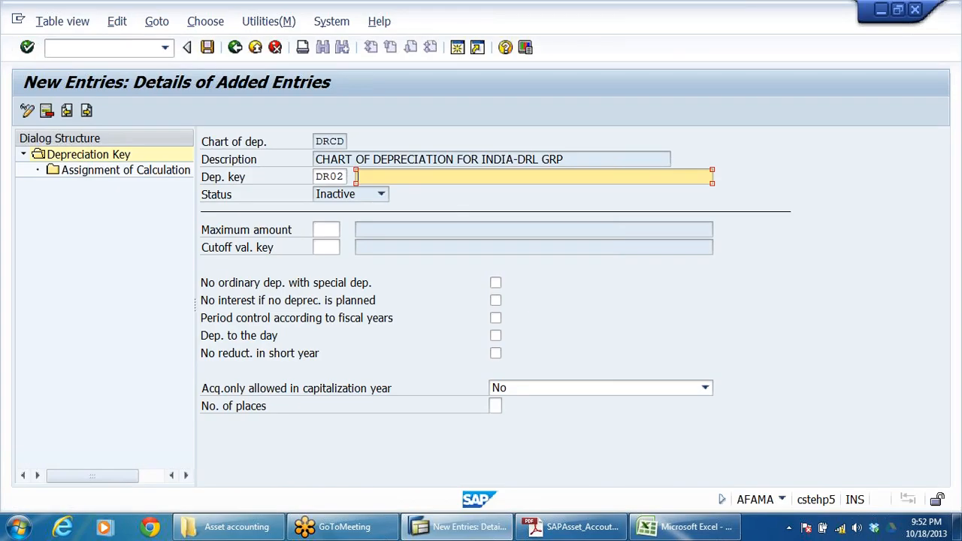
pyautogui.hotkey('ctrl', 'v')
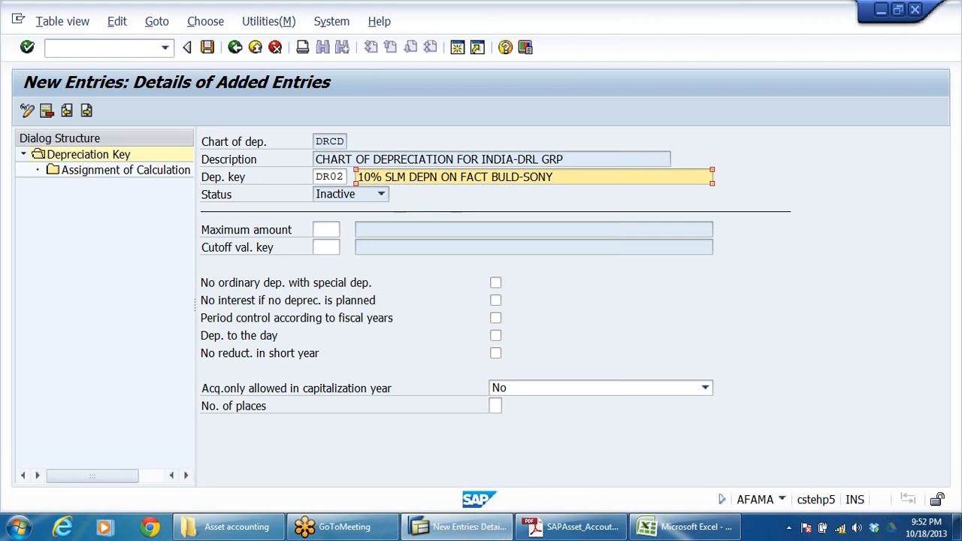
pyautogui.press('BackSpace')
pyautogui.press('BackSpace')
pyautogui.press('BackSpace')
pyautogui.press('BackSpace')
pyautogui.write('DRLB')
# Step: Enable Period control according to fiscal years and Dep. to the day for DR02, and start a new calculation method assignment
pyautogui.click(495, 318)
pyautogui.click(495, 335)
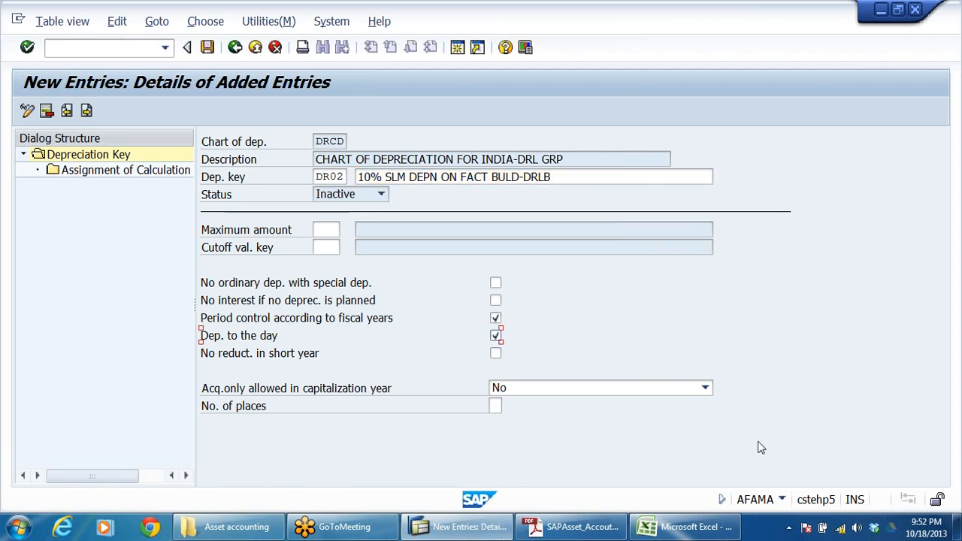
pyautogui.doubleClick(118, 171)
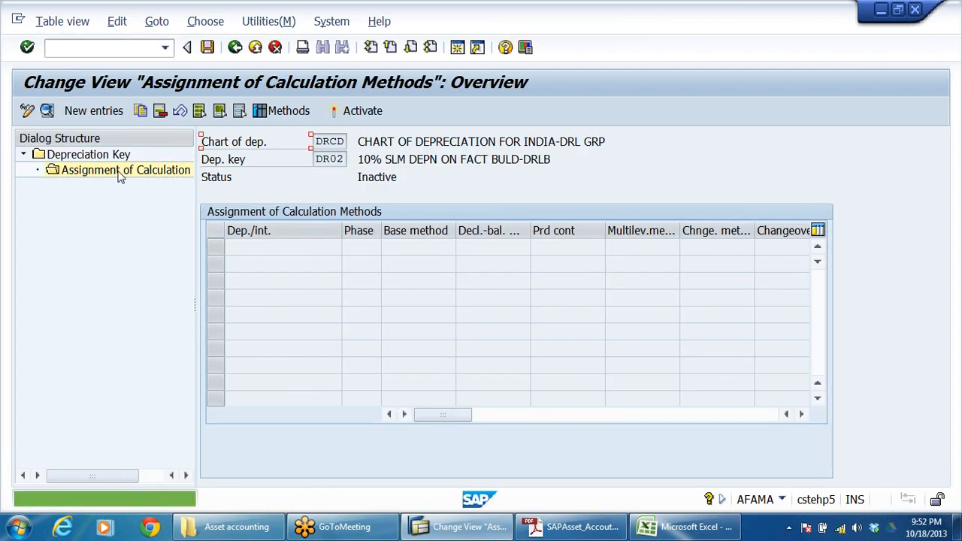
pyautogui.click(94, 111)
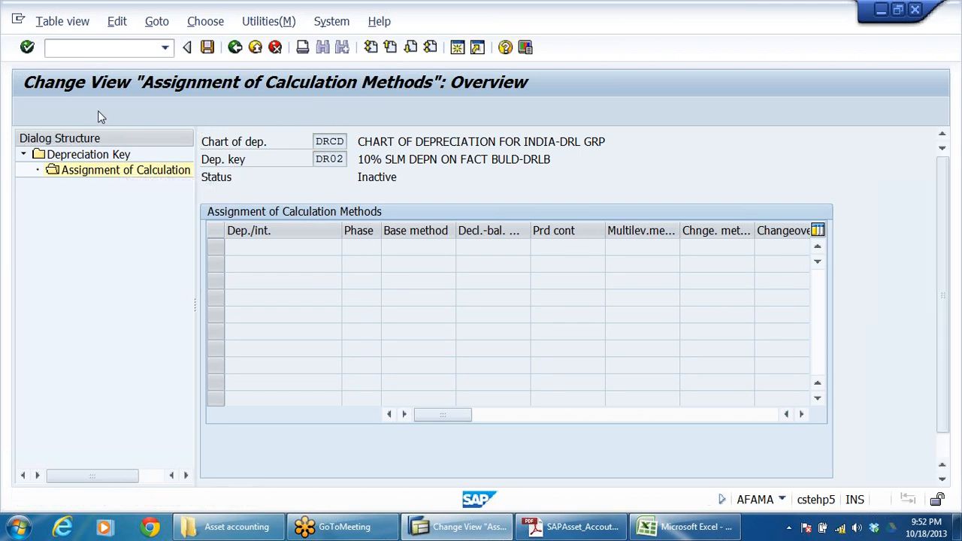
# Step: Set DR02's depreciation type to Ord.depreciation and its phase to From the start of depreciation
pyautogui.click(337, 197)
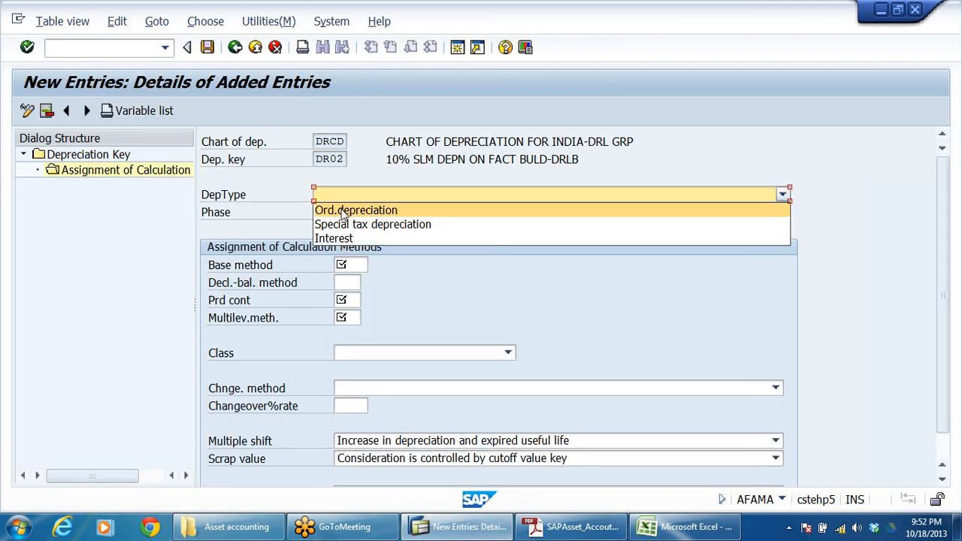
pyautogui.click(339, 210)
pyautogui.click(345, 214)
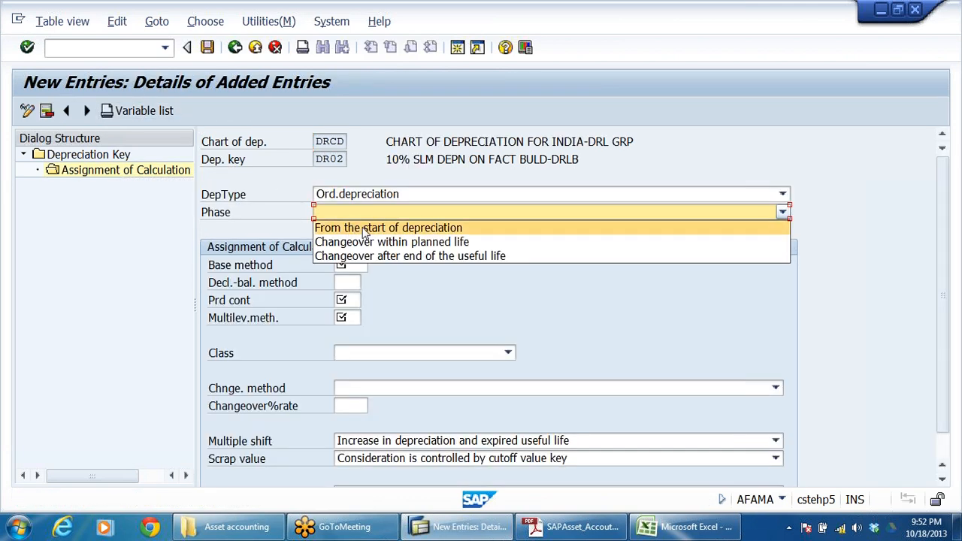
pyautogui.click(364, 230)
# Step: Assign base method 0014 to depreciation key DR02 and fill in its period control method
pyautogui.click(345, 264)
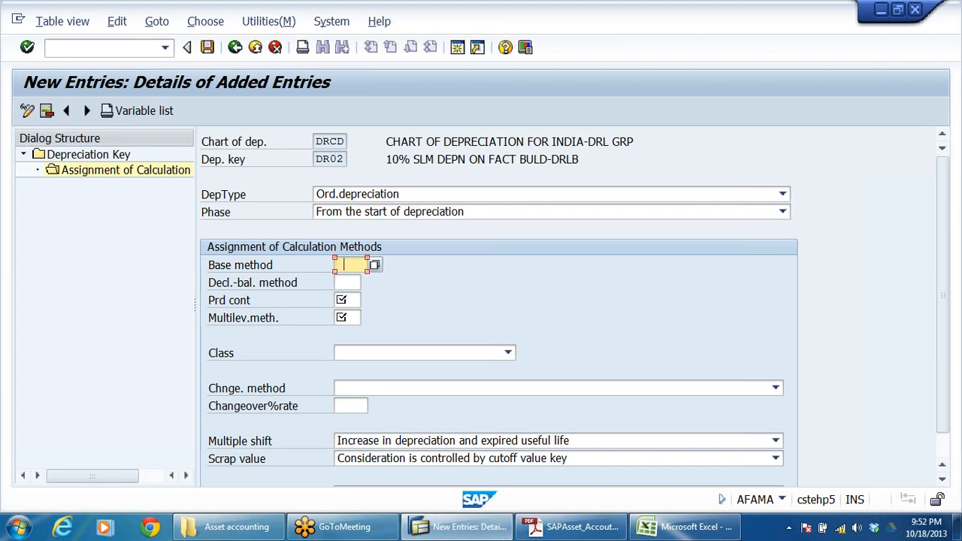
pyautogui.click(356, 279)
pyautogui.click(342, 300)
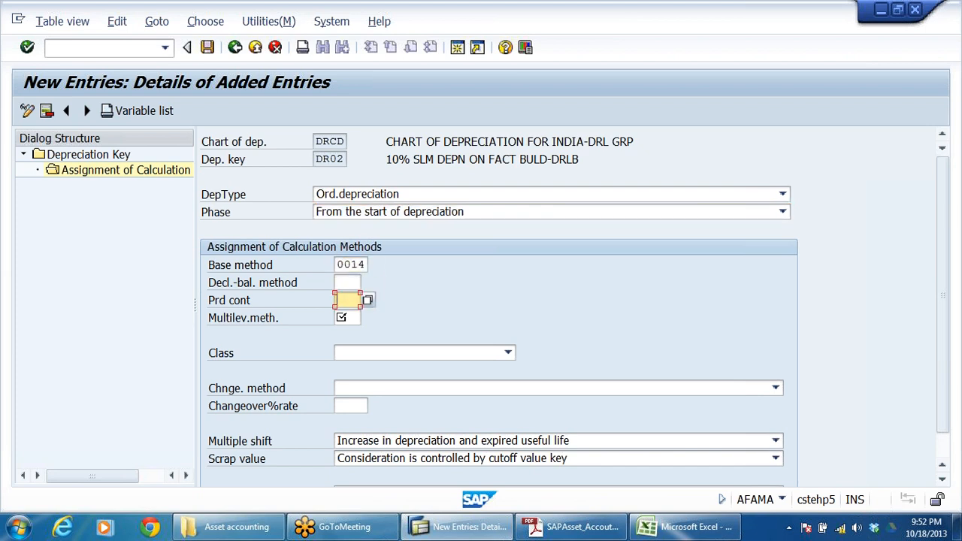
pyautogui.click(347, 316)
# Step: Assign multilevel method DR2, 10% SLM DEPN ON FACT BULD-DRLB, to depreciation key DR02
pyautogui.click(346, 318)
pyautogui.click(369, 319)
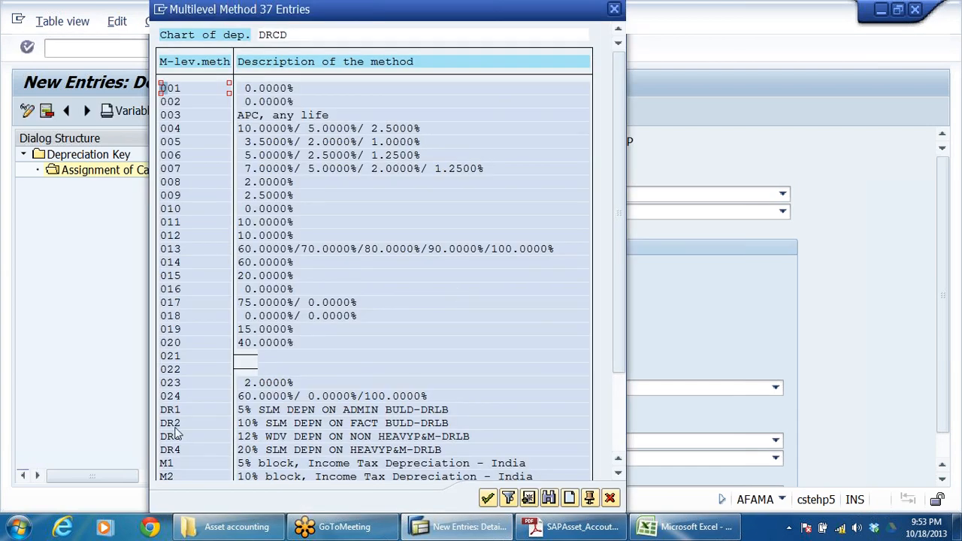
pyautogui.click(174, 427)
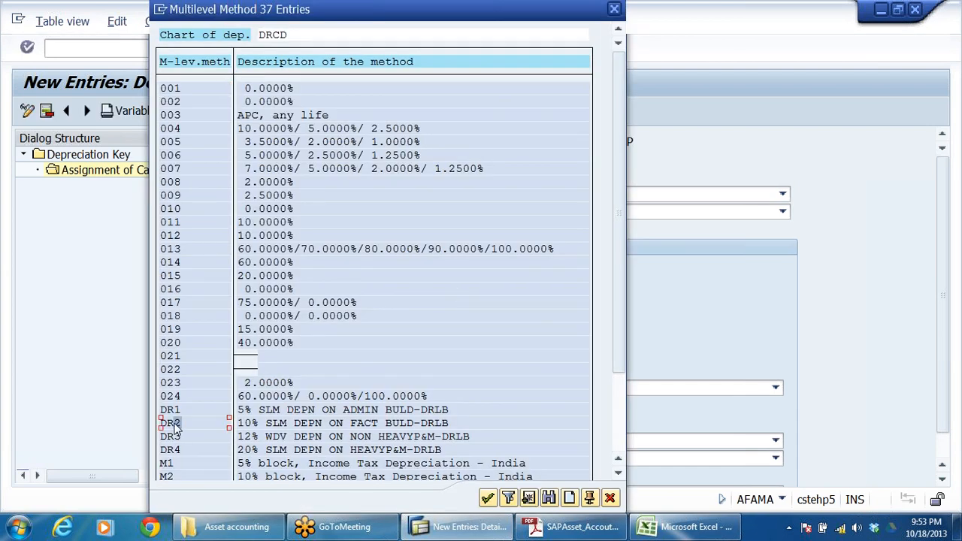
pyautogui.doubleClick(372, 422)
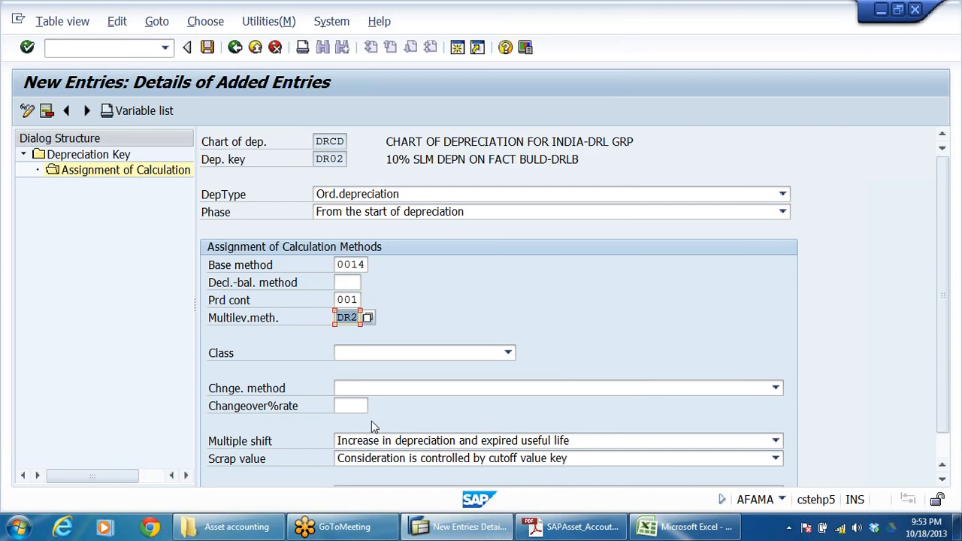
pyautogui.press('Return')
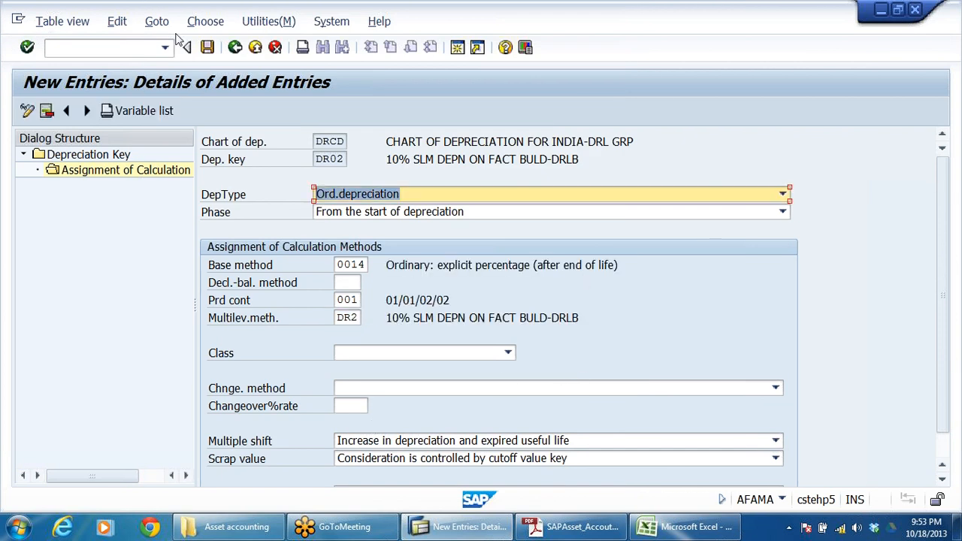
# Step: Return to the depreciation key level, open a blank entry and fill in key DR03 copied from Excel
pyautogui.click(235, 47)
pyautogui.click(235, 47)
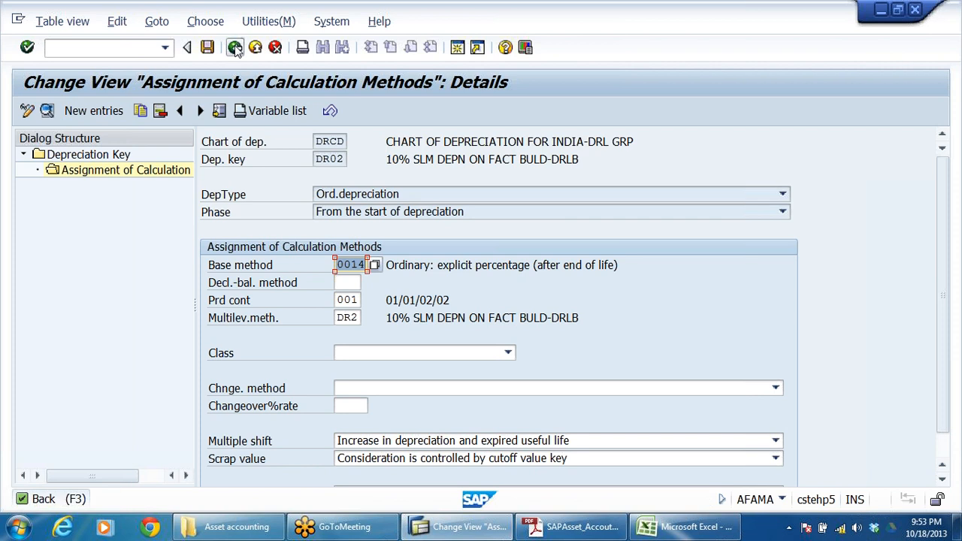
pyautogui.click(235, 47)
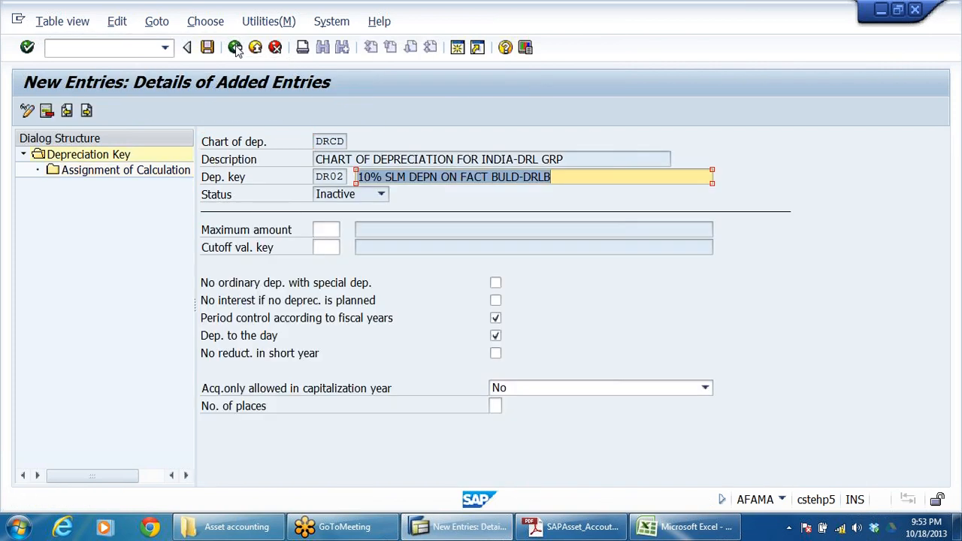
pyautogui.click(87, 111)
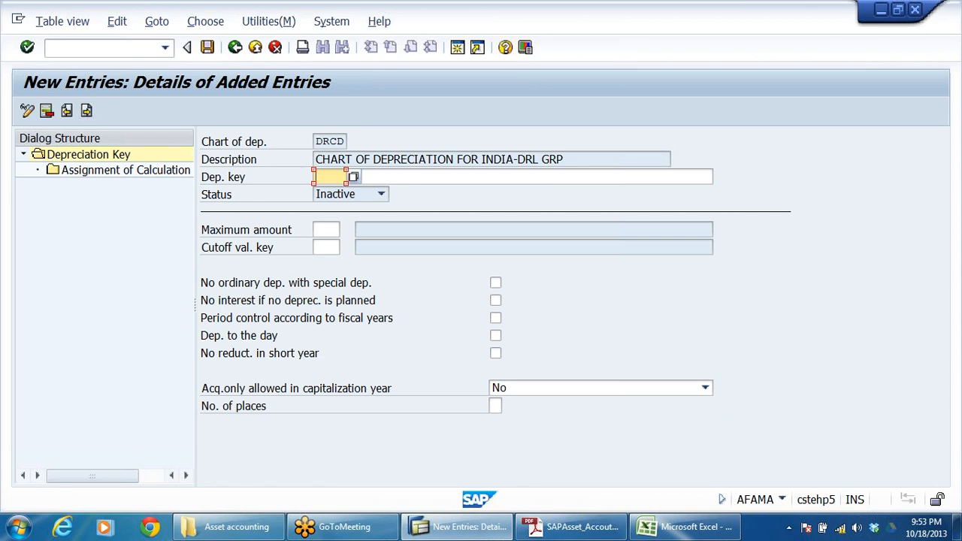
pyautogui.hotkey('alt', 'Tab')
pyautogui.click(56, 319)
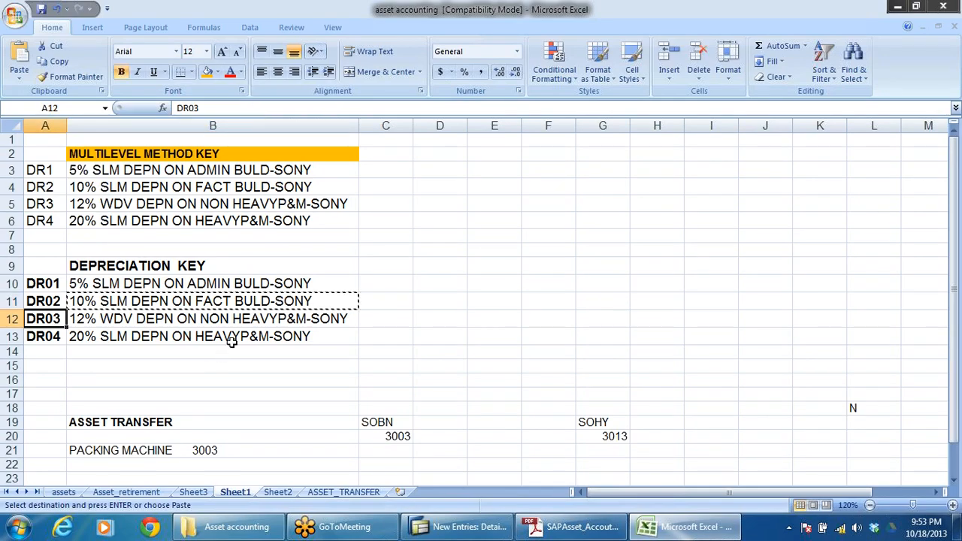
pyautogui.hotkey('ctrl', 'c')
pyautogui.hotkey('alt', 'Tab')
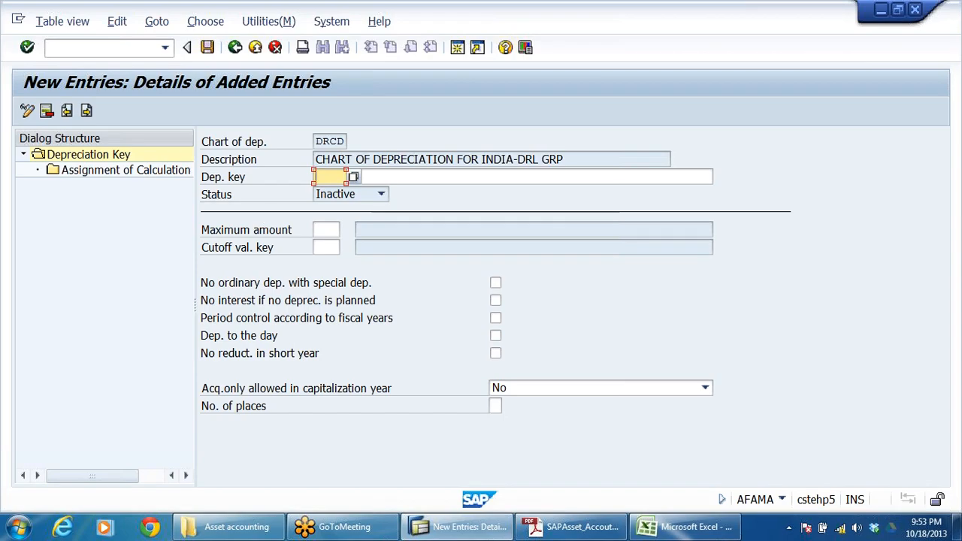
pyautogui.hotkey('ctrl', 'v')
# Step: Copy DR03's description from Excel into the SAP entry and adapt it to 12% WDV DEPN ON NON HEAVYP&M-DRLB
pyautogui.hotkey('alt', 'Tab')
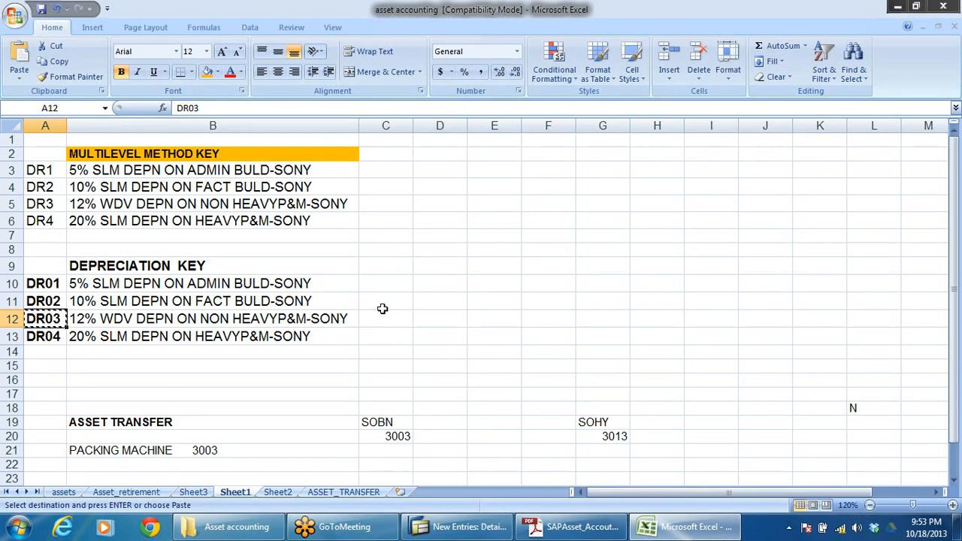
pyautogui.click(89, 321)
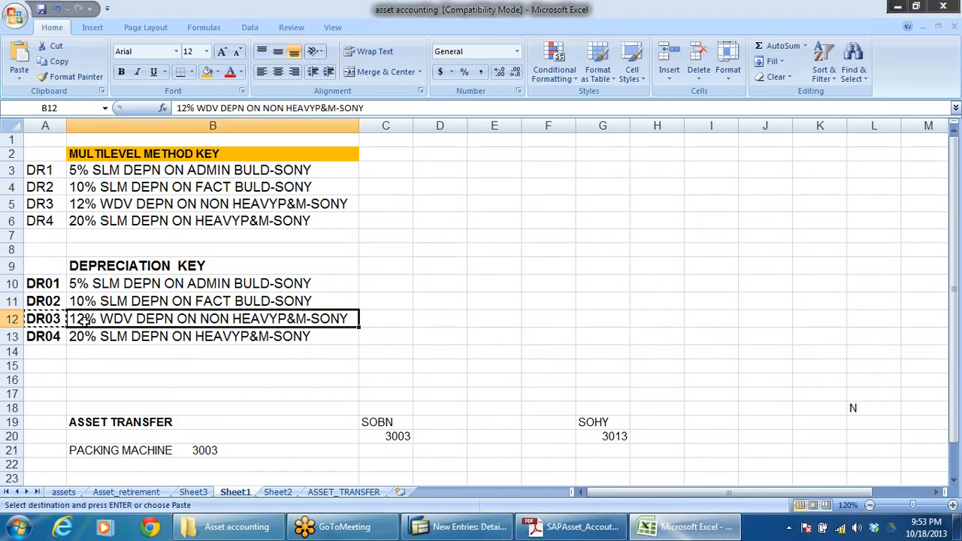
pyautogui.hotkey('ctrl', 'c')
pyautogui.hotkey('alt', 'Tab')
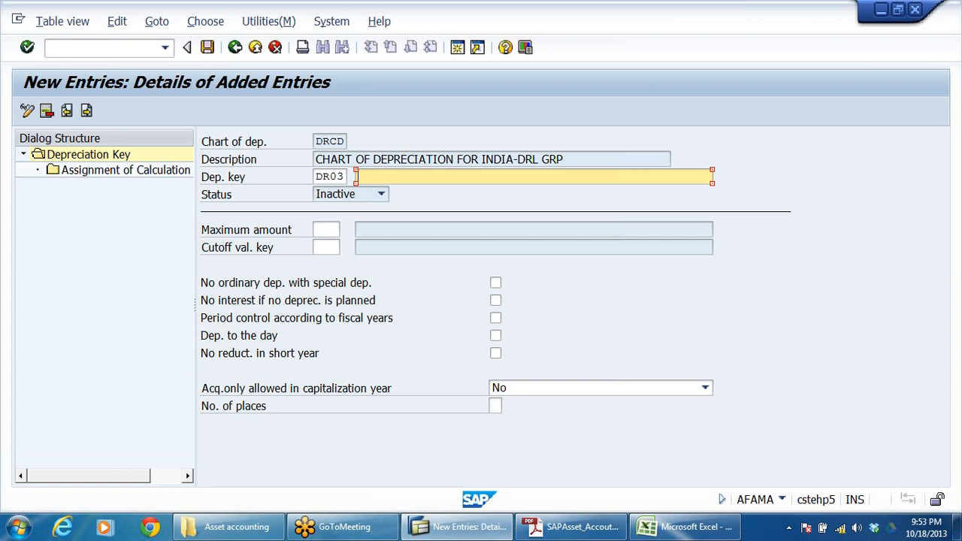
pyautogui.hotkey('ctrl', 'v')
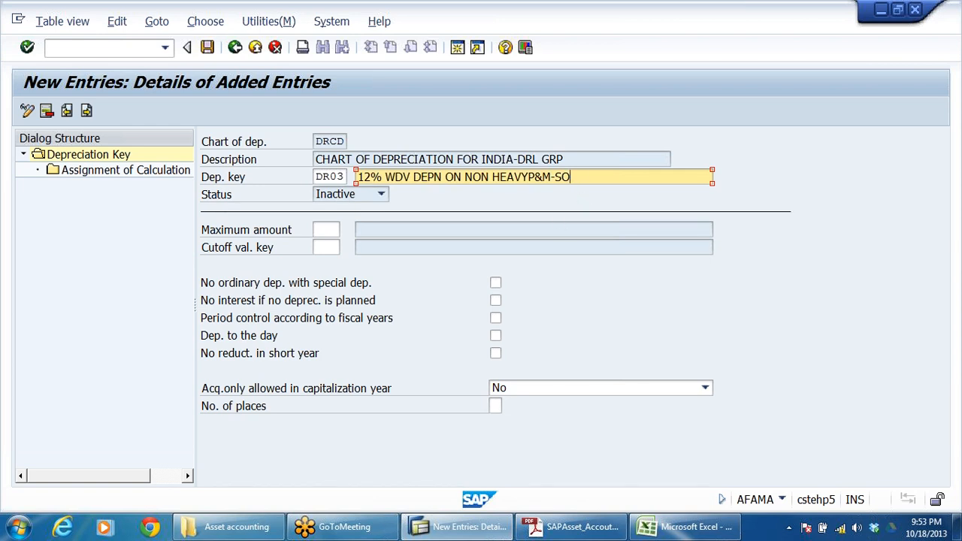
pyautogui.press('BackSpace')
pyautogui.press('BackSpace')
pyautogui.write('DRLB')
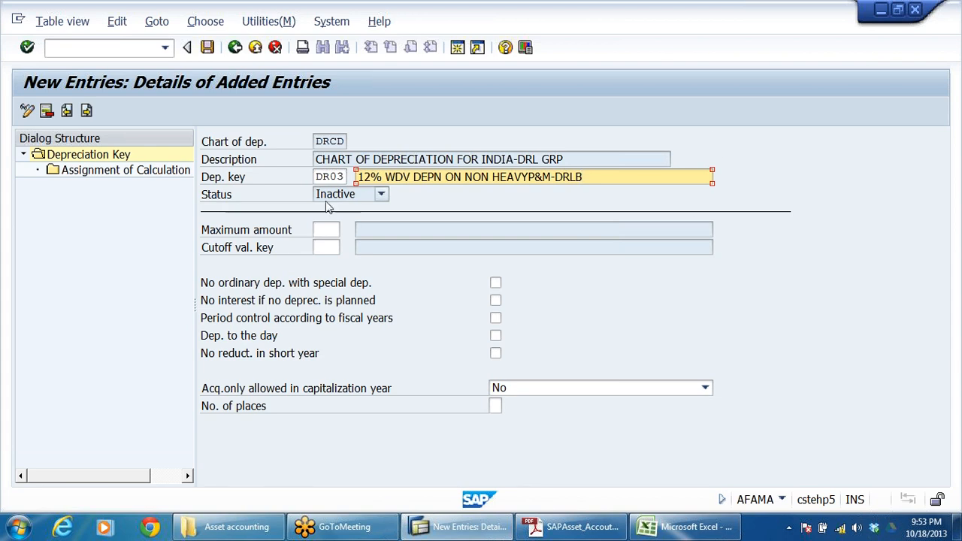
# Step: Compare the yearly straight line and written down value depreciation amounts on Excel's assets sheet
pyautogui.click(678, 533)
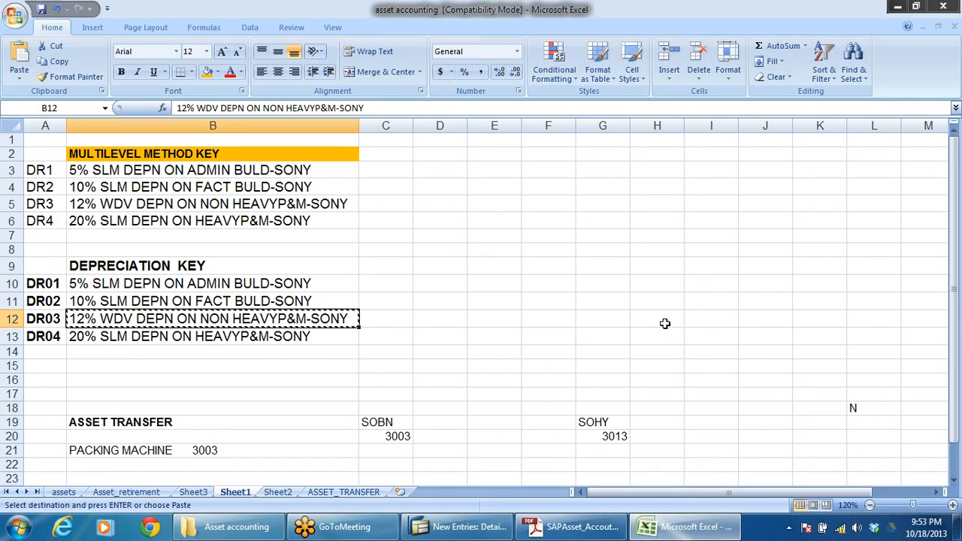
pyautogui.scroll(-1, 666, 322)
pyautogui.click(65, 494)
pyautogui.scroll(-20, 526, 391)
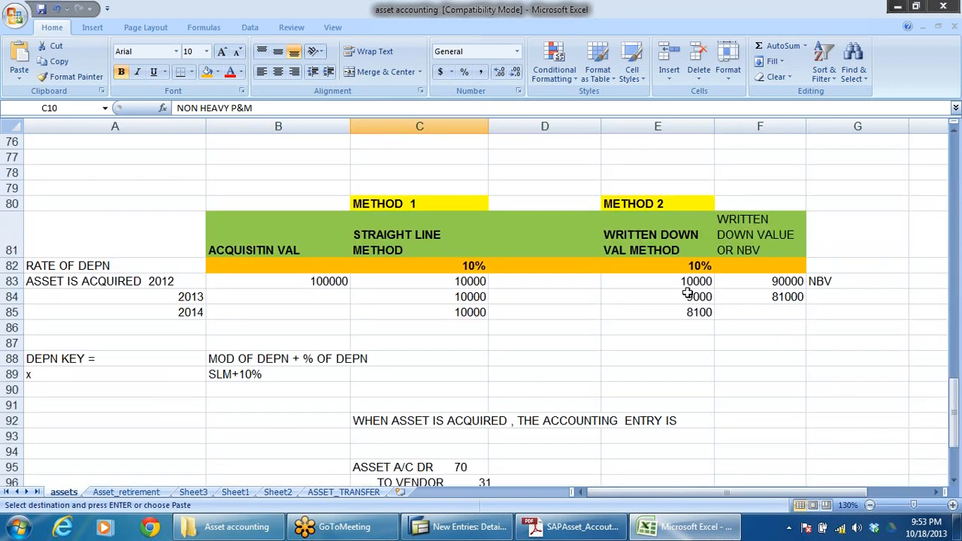
pyautogui.moveTo(688, 282); pyautogui.dragTo(693, 381)
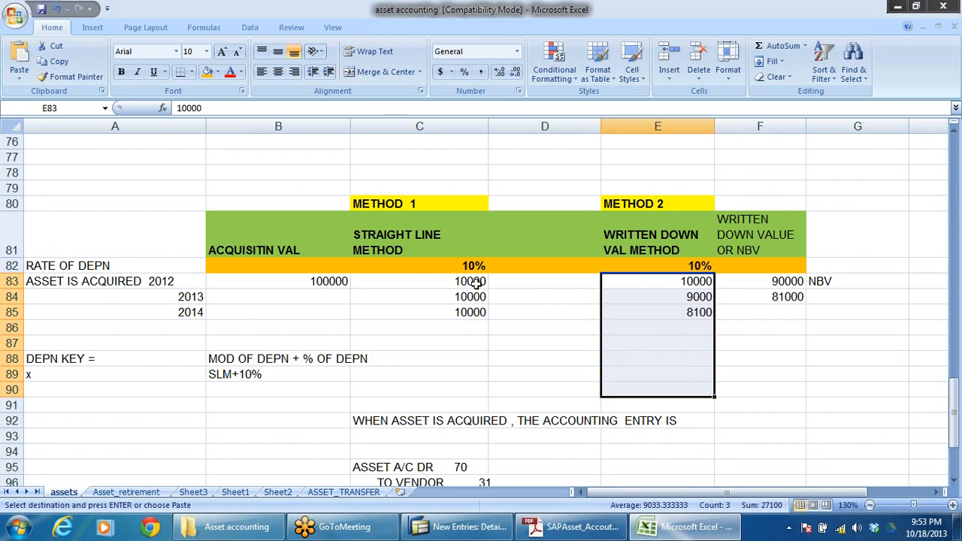
pyautogui.moveTo(476, 283); pyautogui.dragTo(456, 354)
pyautogui.click(316, 283)
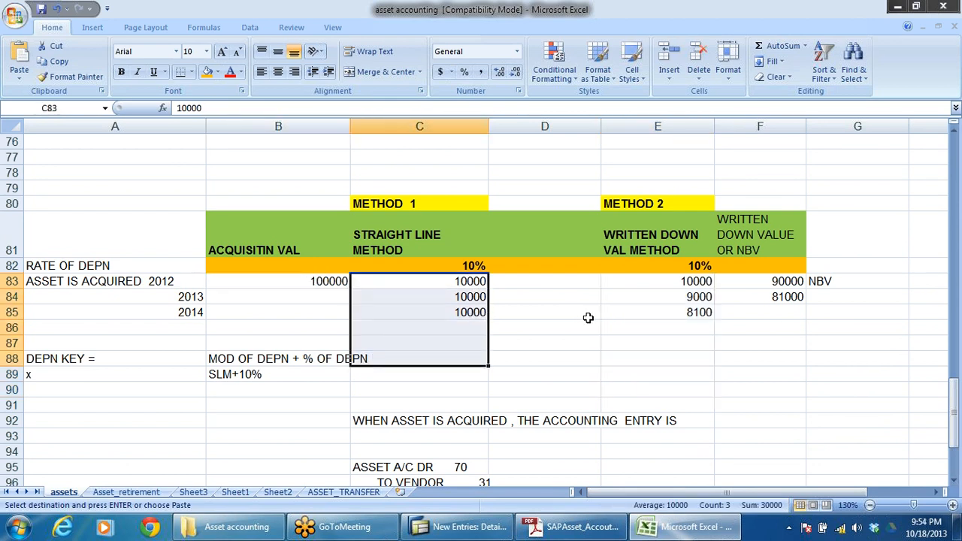
# Step: Back in SAP, enable Period control according to fiscal years and Dep. to the day for DR03, and start a new calculation method assignment
pyautogui.hotkey('alt', 'Tab')
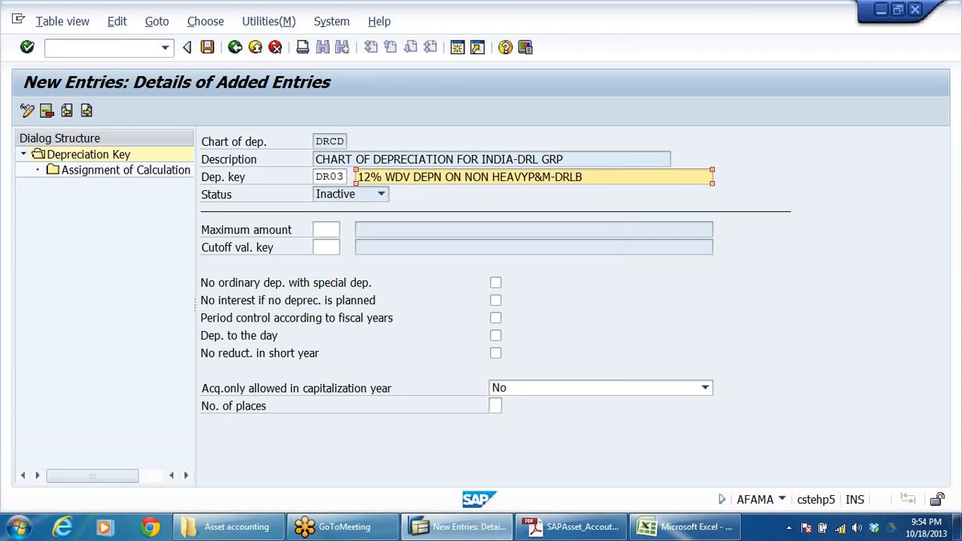
pyautogui.hotkey('shift', 'Home')
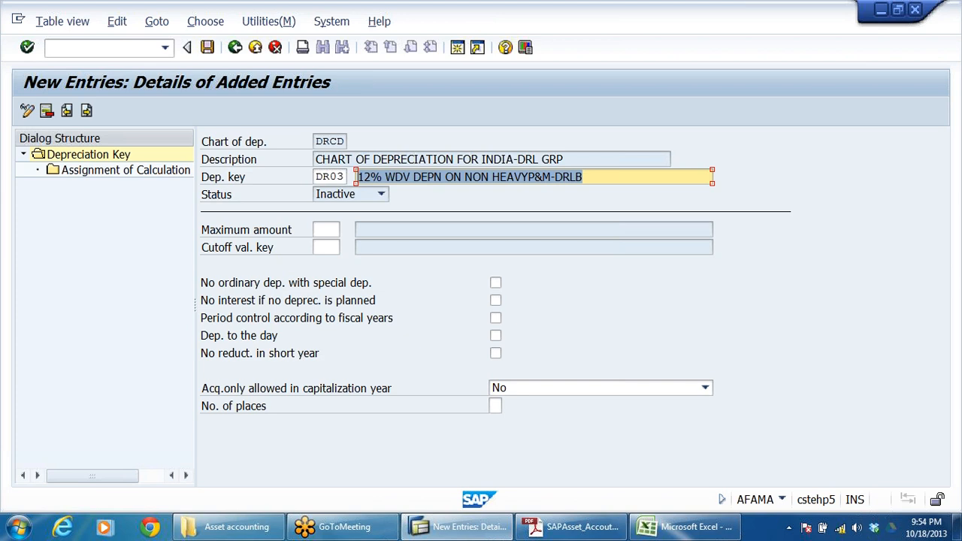
pyautogui.click(495, 318)
pyautogui.click(496, 335)
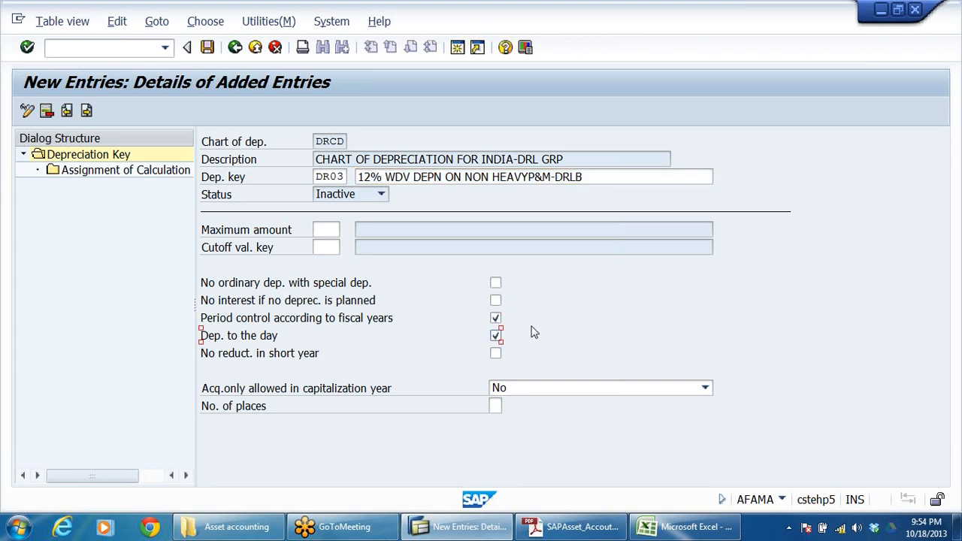
pyautogui.click(99, 173)
pyautogui.doubleClick(98, 173)
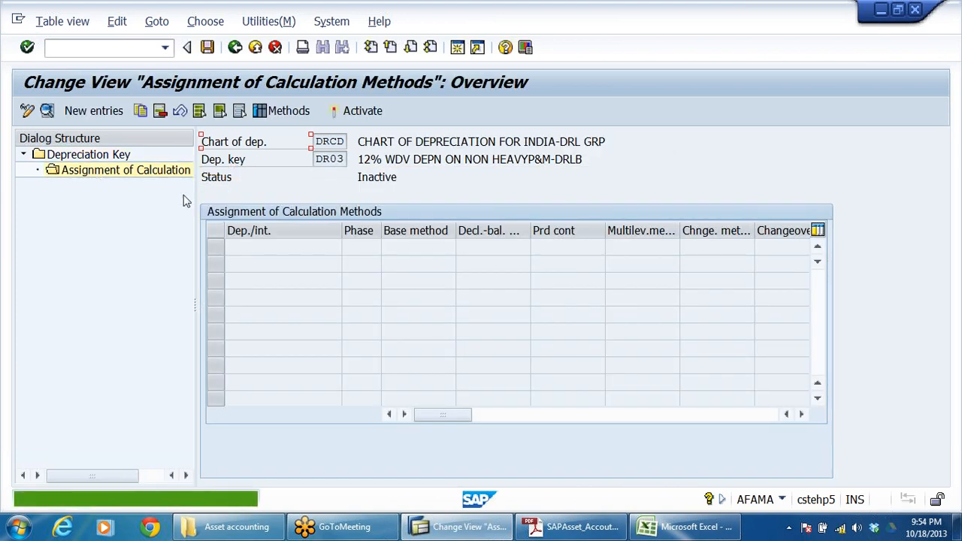
pyautogui.press('F5')
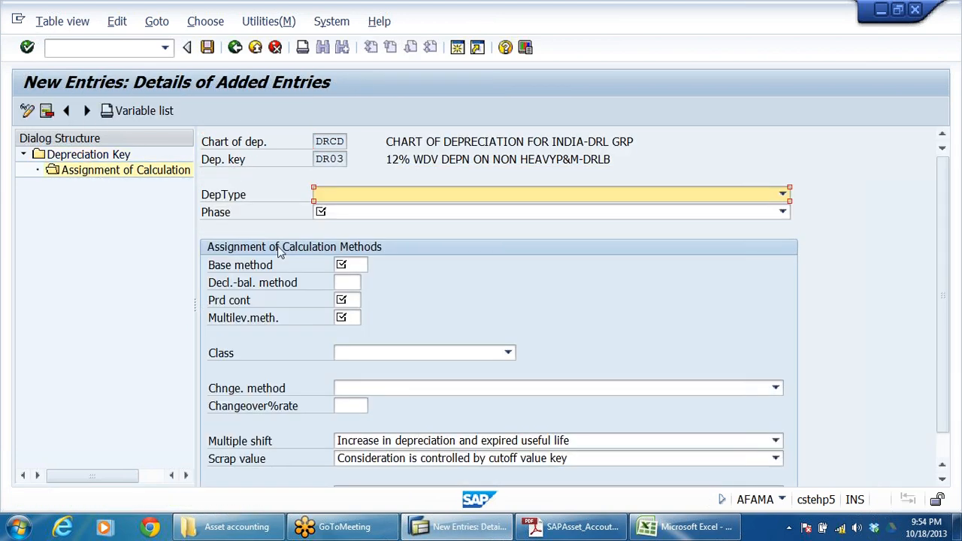
# Step: Set DR03's depreciation type to Ord.depreciation and its phase to From the start of depreciation
pyautogui.click(337, 191)
pyautogui.click(337, 209)
pyautogui.click(337, 212)
pyautogui.click(338, 225)
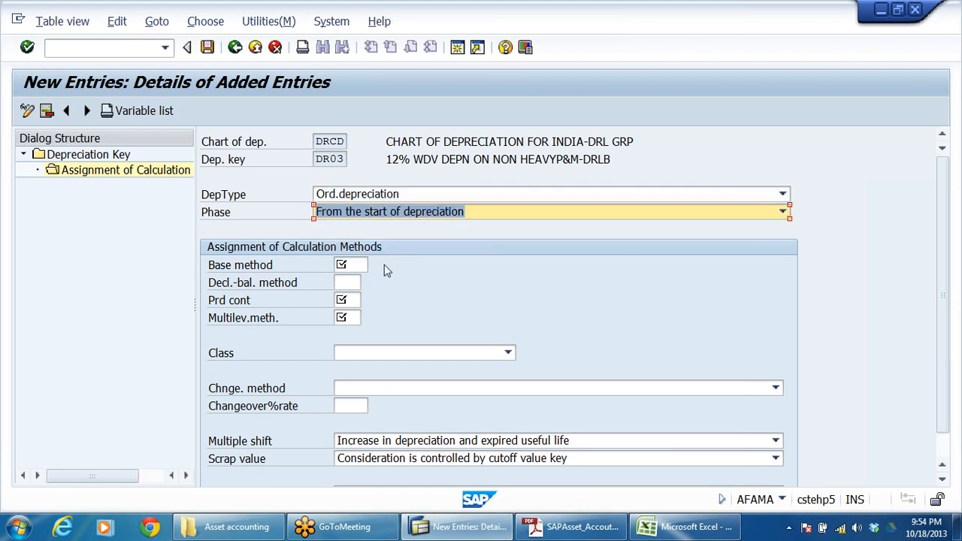
# Step: Assign base method 0014, period control 001 and multilevel method DR3 to depreciation key DR03
pyautogui.click(349, 264)
pyautogui.click(351, 278)
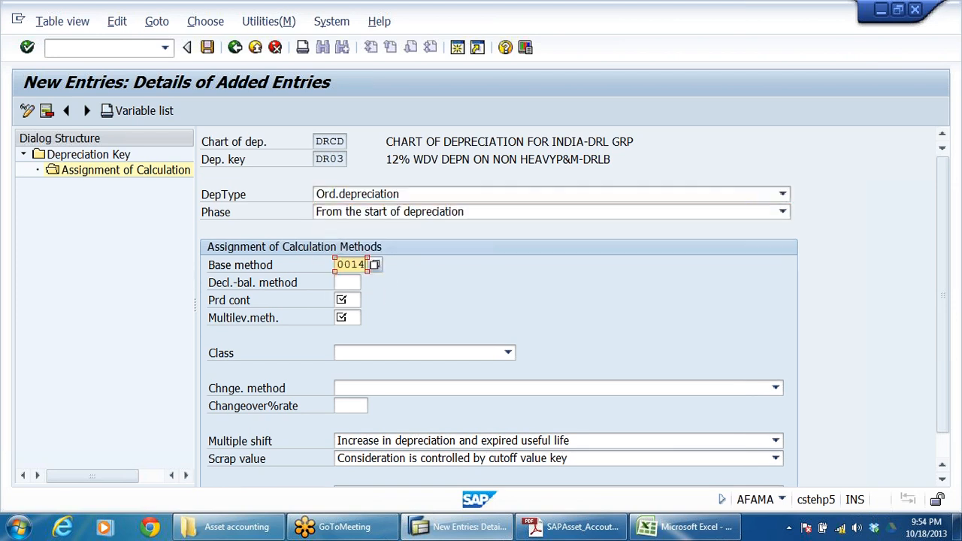
pyautogui.click(348, 300)
pyautogui.click(347, 317)
pyautogui.click(347, 317)
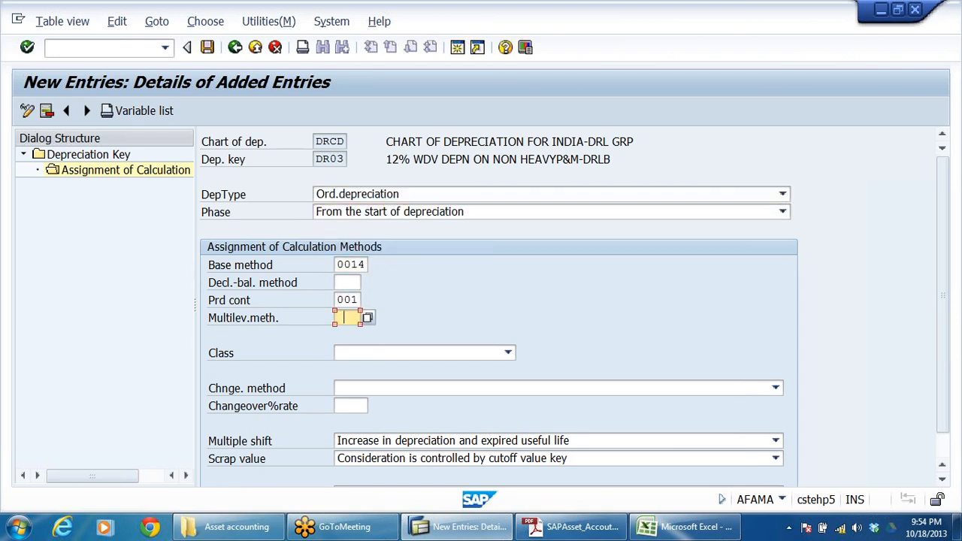
pyautogui.click(358, 333)
pyautogui.press('BackSpace')
pyautogui.write('3')
pyautogui.press('Return')
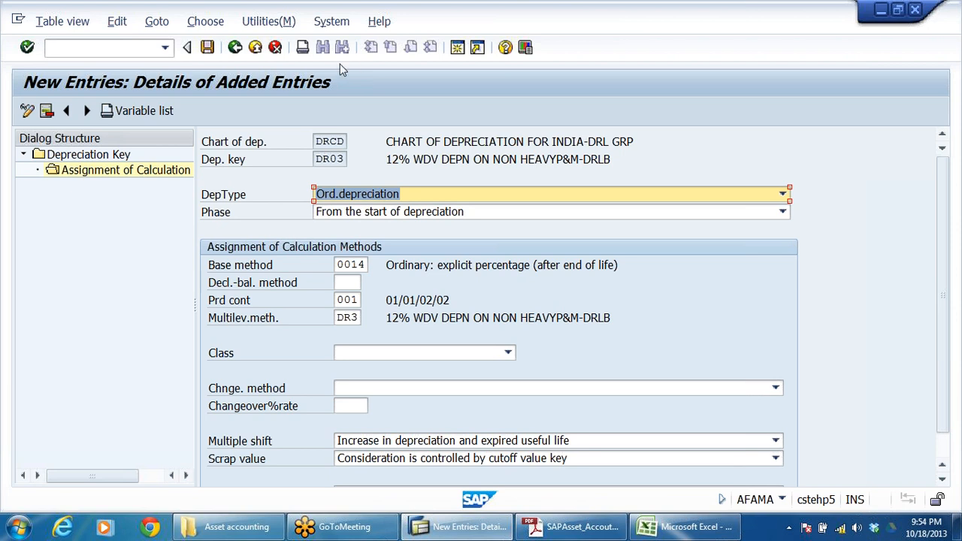
# Step: Save DR03's method assignment, return to the depreciation key level and open another blank key entry
pyautogui.click(206, 47)
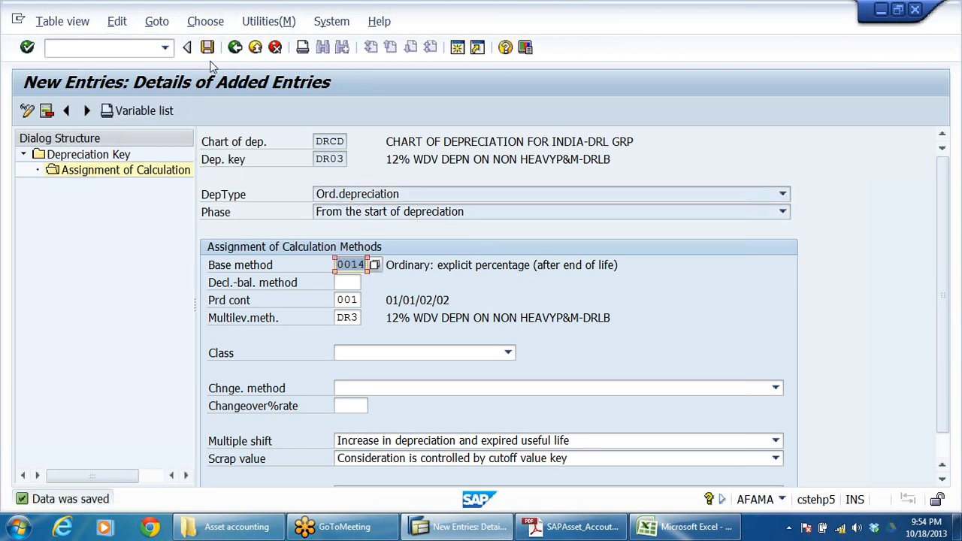
pyautogui.click(235, 48)
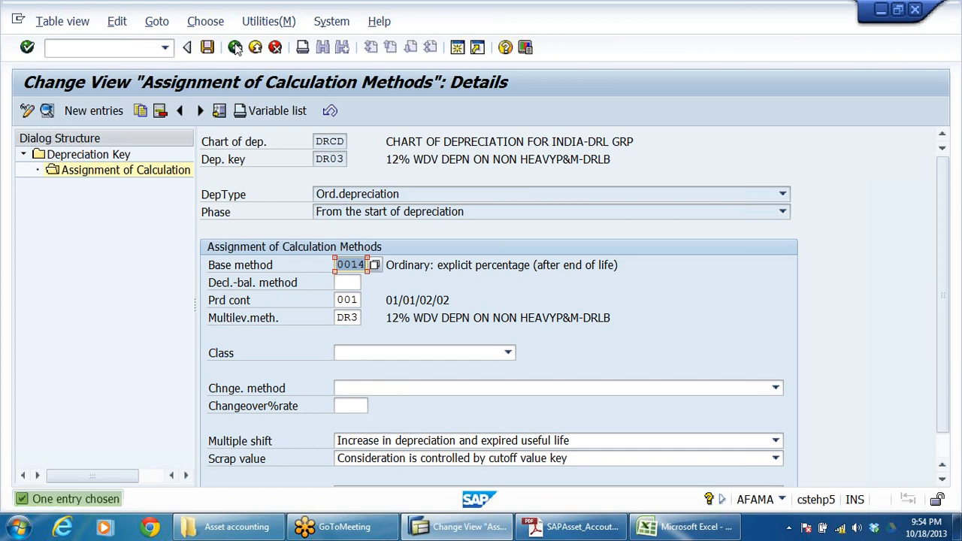
pyautogui.click(235, 47)
pyautogui.click(235, 47)
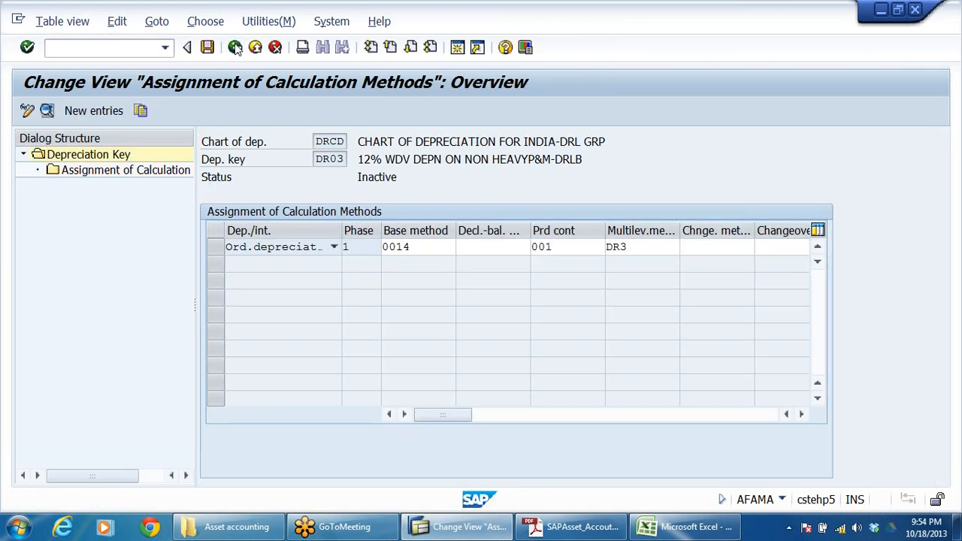
pyautogui.click(47, 111)
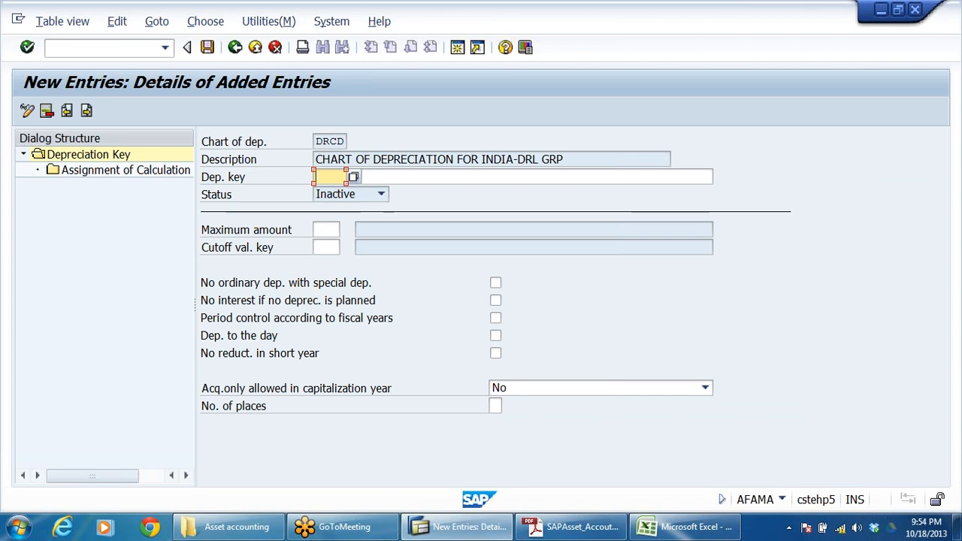
# Step: Copy key code DR04 from Sheet1 of the asset accounting workbook in Excel and enter it as SAP's new depreciation key
pyautogui.hotkey('alt', 'Tab')
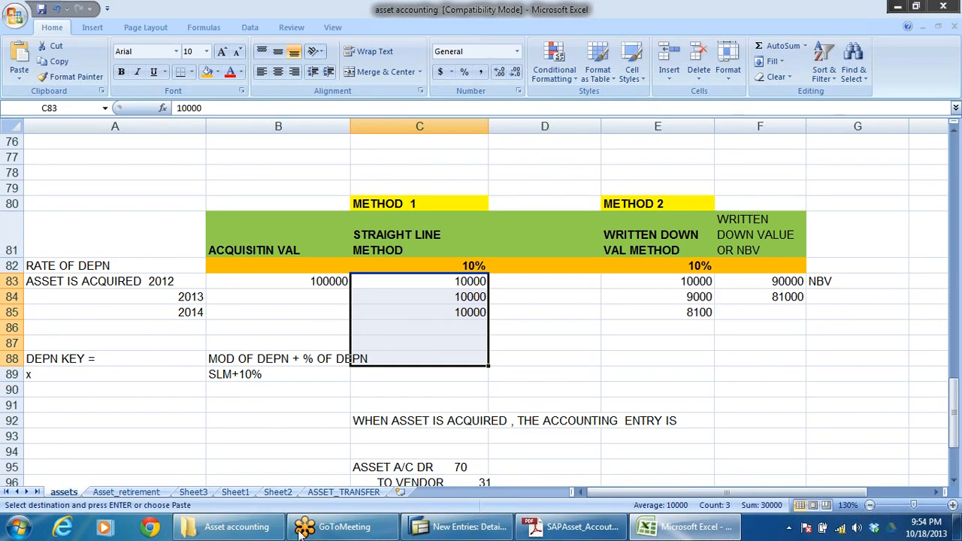
pyautogui.click(235, 493)
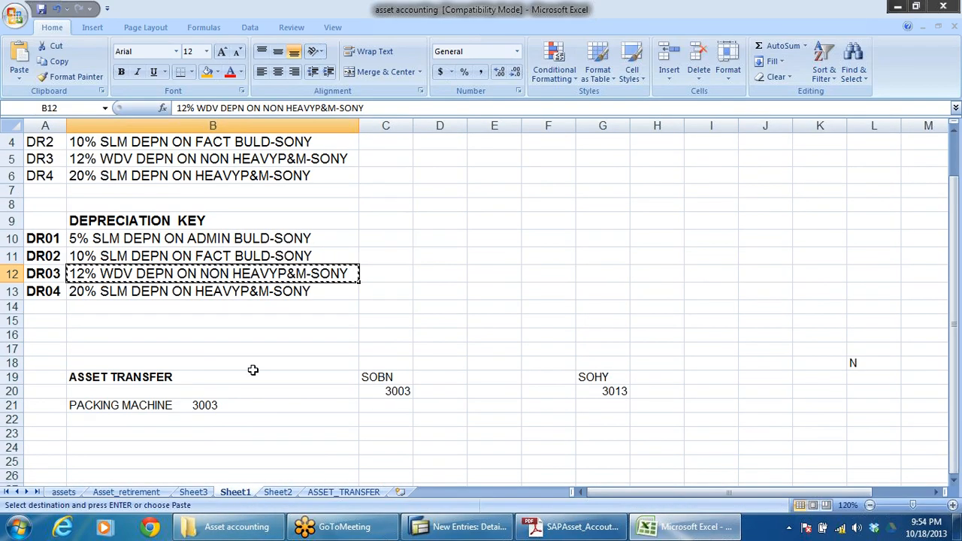
pyautogui.click(47, 293)
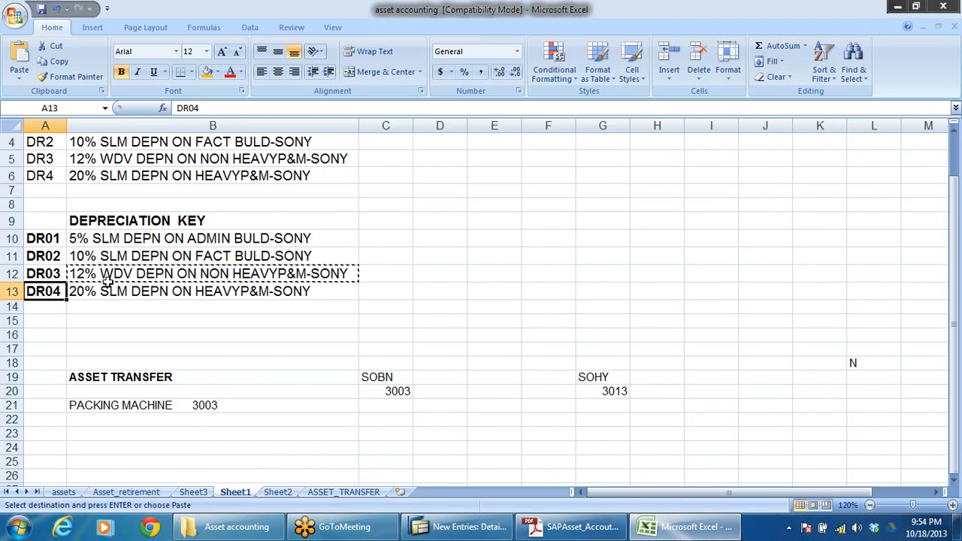
pyautogui.hotkey('ctrl', 'c')
pyautogui.hotkey('alt', 'Tab')
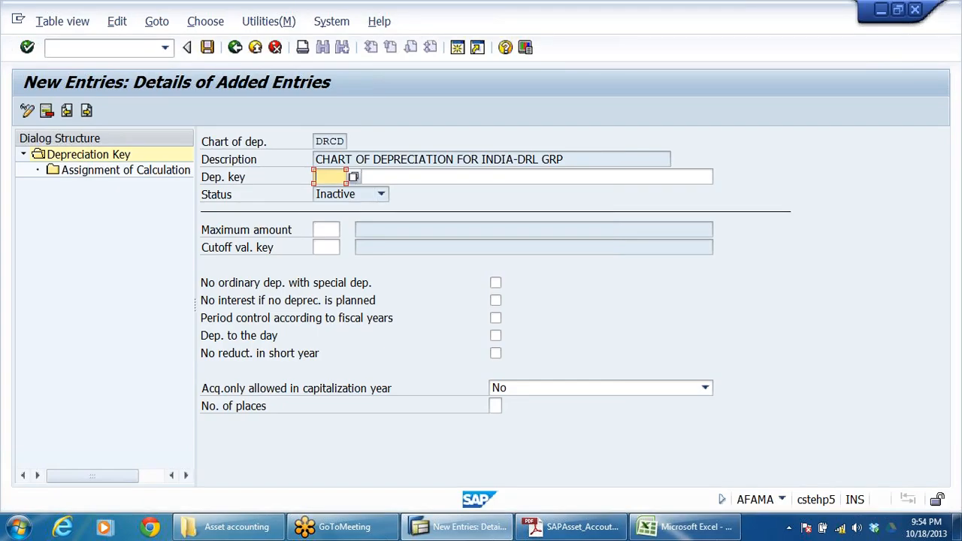
pyautogui.hotkey('ctrl', 'v')
pyautogui.press('Tab')
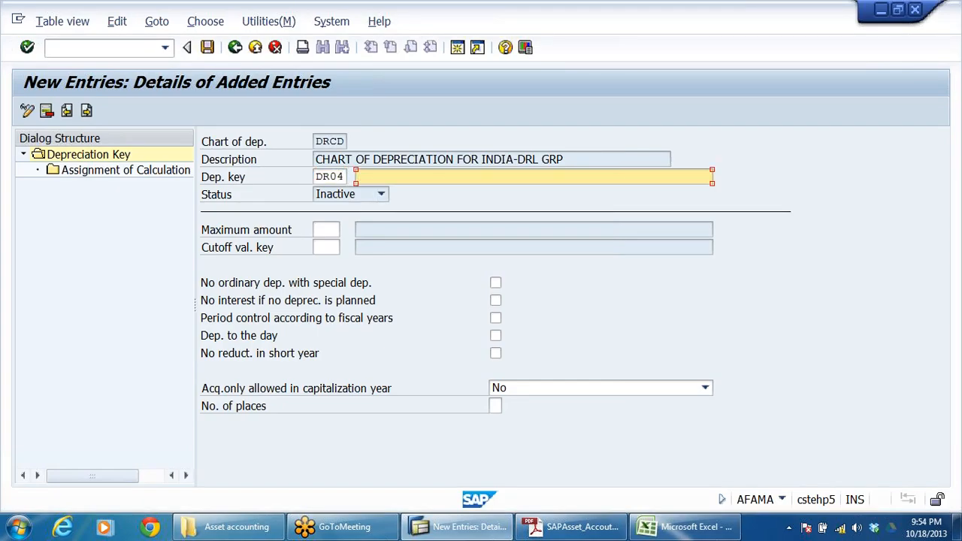
# Step: Copy DR04's description from Excel into the SAP entry, adapt it to "20% SLM DEPN ON HEAVYP&M-DRLB", and save the key
pyautogui.hotkey('alt', 'Tab')
pyautogui.click(160, 293)
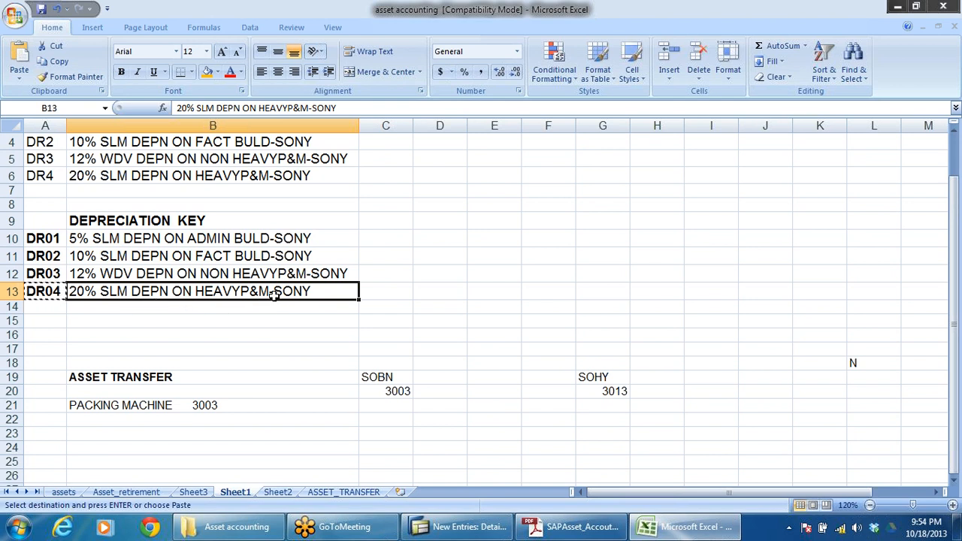
pyautogui.hotkey('ctrl', 'c')
pyautogui.hotkey('alt', 'Tab')
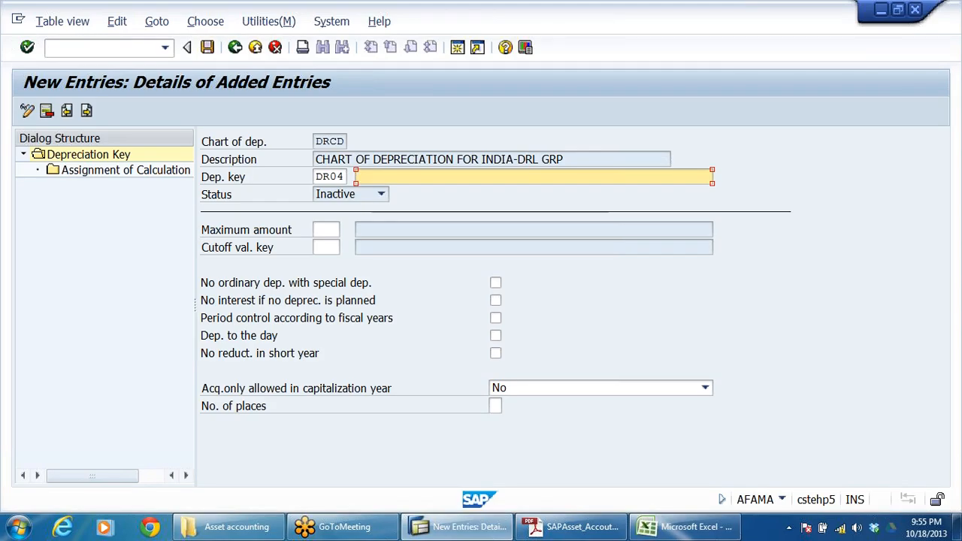
pyautogui.hotkey('ctrl', 'v')
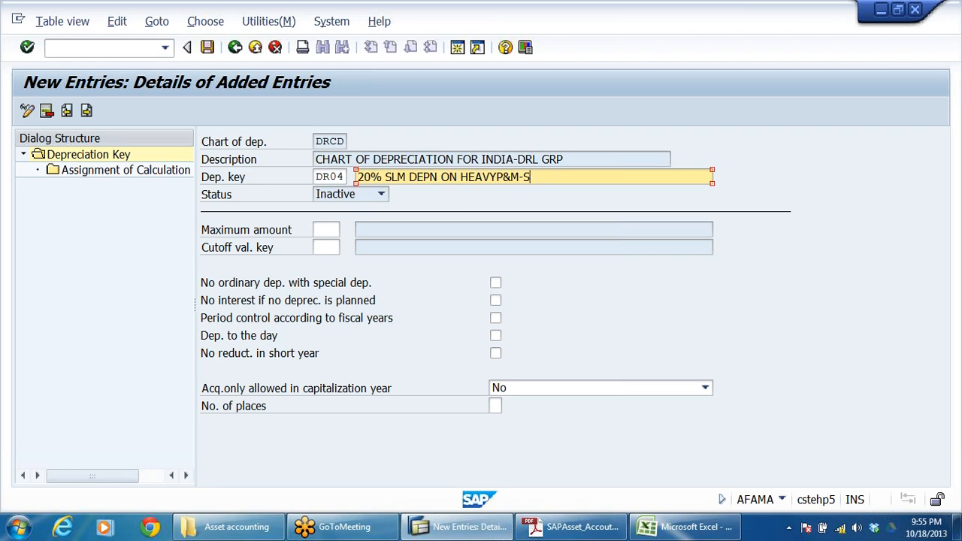
pyautogui.write('DRLB')
pyautogui.moveTo(560, 179); pyautogui.dragTo(210, 250)
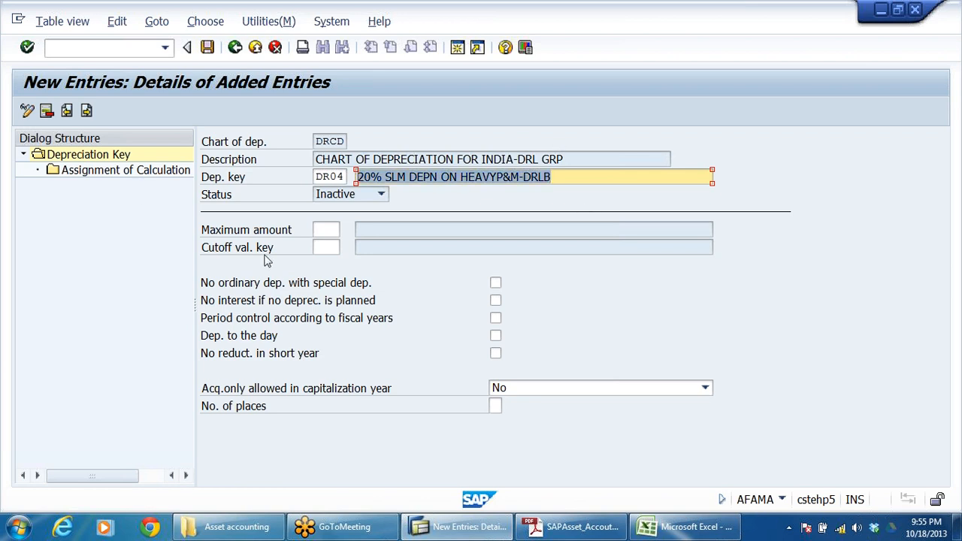
pyautogui.click(207, 47)
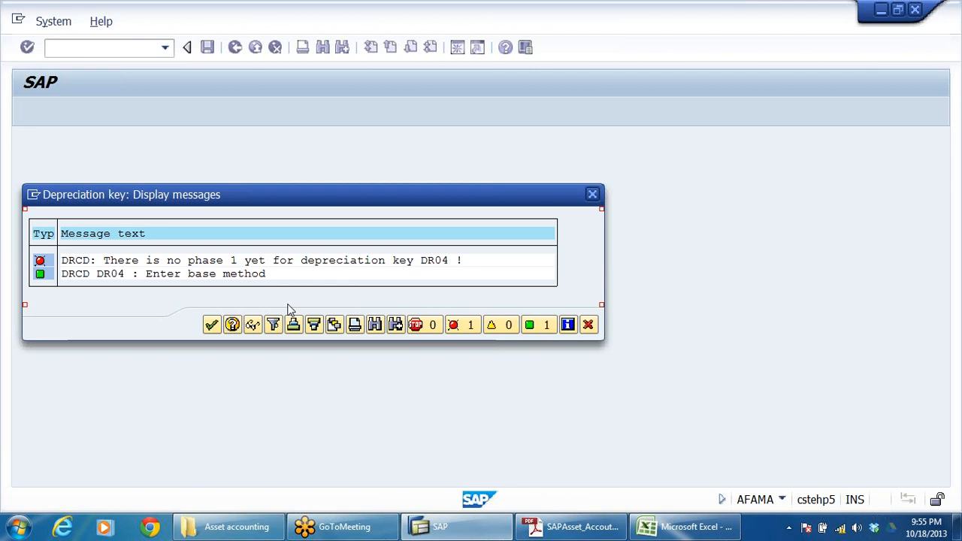
pyautogui.press('Return')
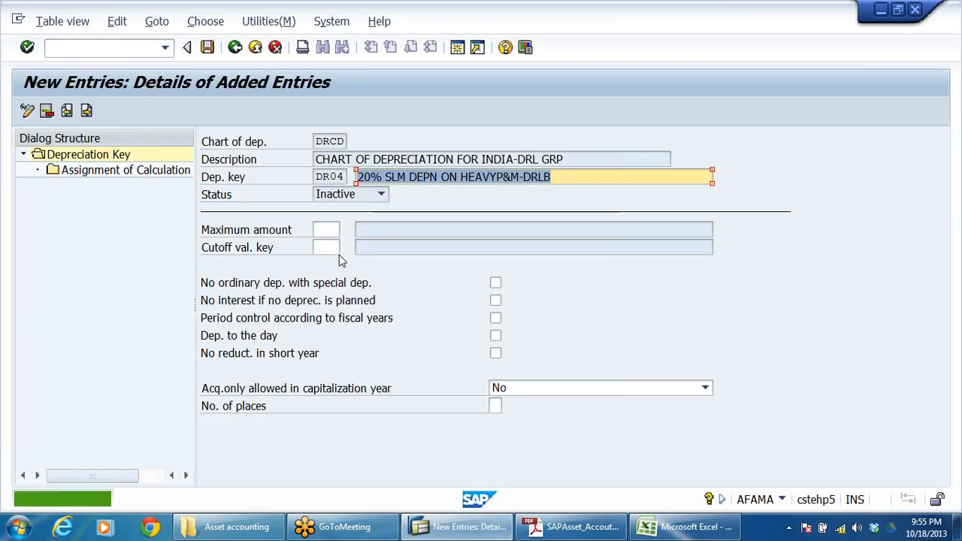
# Step: Enable Period control according to fiscal years and Dep. to the day for DR04, and start a new calculation method assignment
pyautogui.click(497, 319)
pyautogui.click(497, 336)
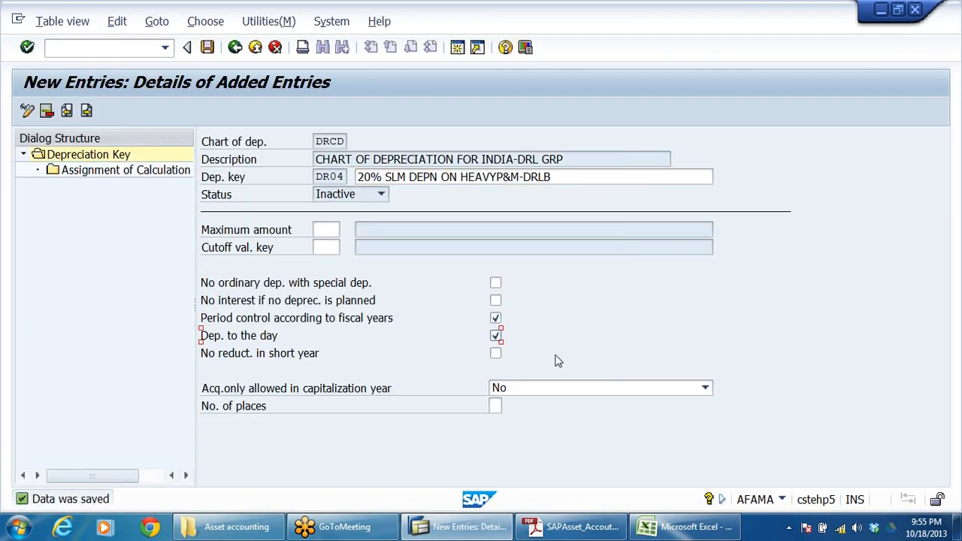
pyautogui.doubleClick(100, 172)
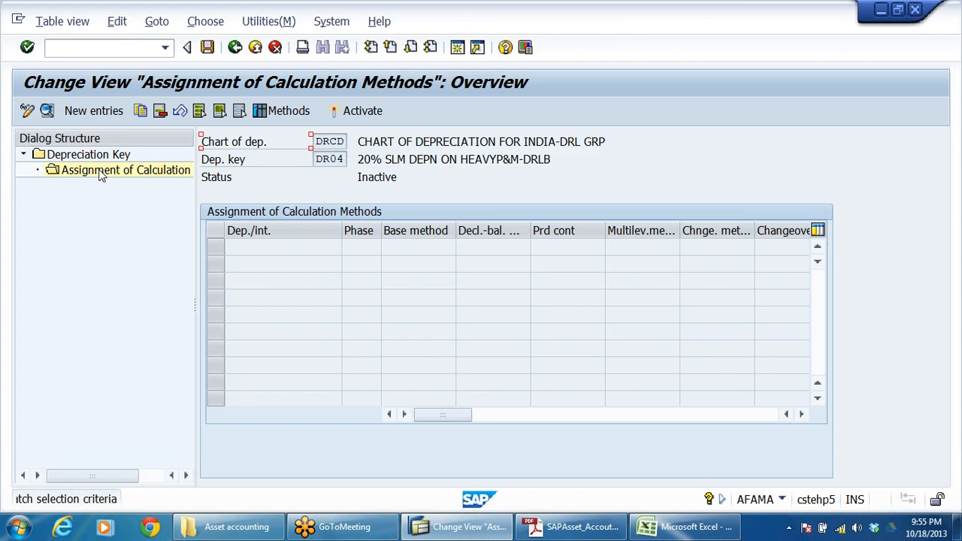
pyautogui.click(78, 114)
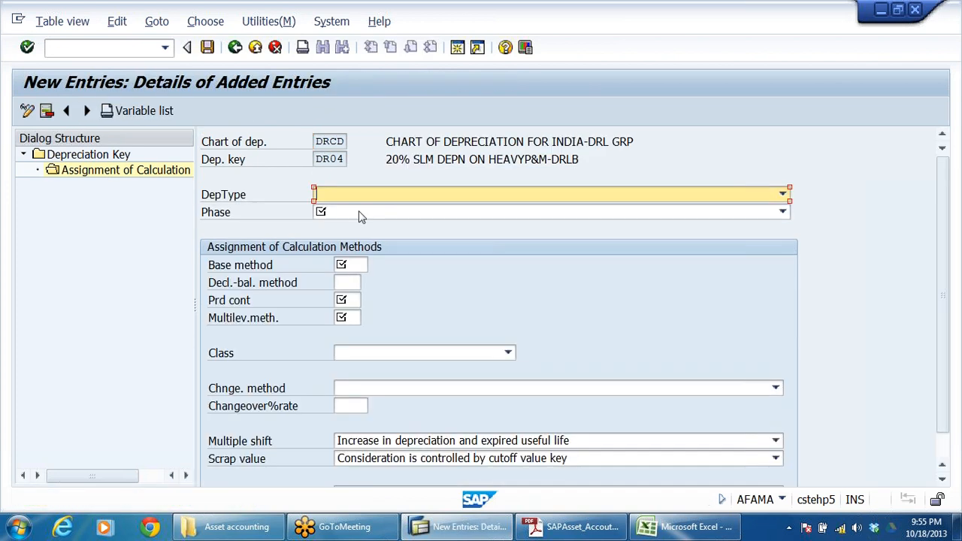
# Step: Set DR04's depreciation type to Ord.depreciation and its phase to From the start of depreciation
pyautogui.click(359, 196)
pyautogui.click(356, 208)
pyautogui.click(356, 216)
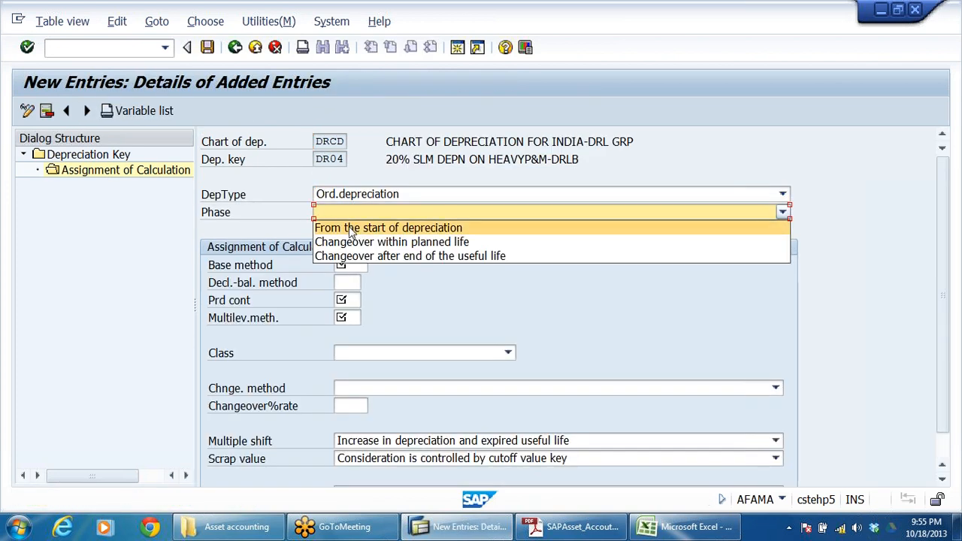
pyautogui.click(353, 224)
# Step: Assign base method 0014, period control 001 and multilevel method DR4 to depreciation key DR04
pyautogui.click(348, 265)
pyautogui.click(350, 280)
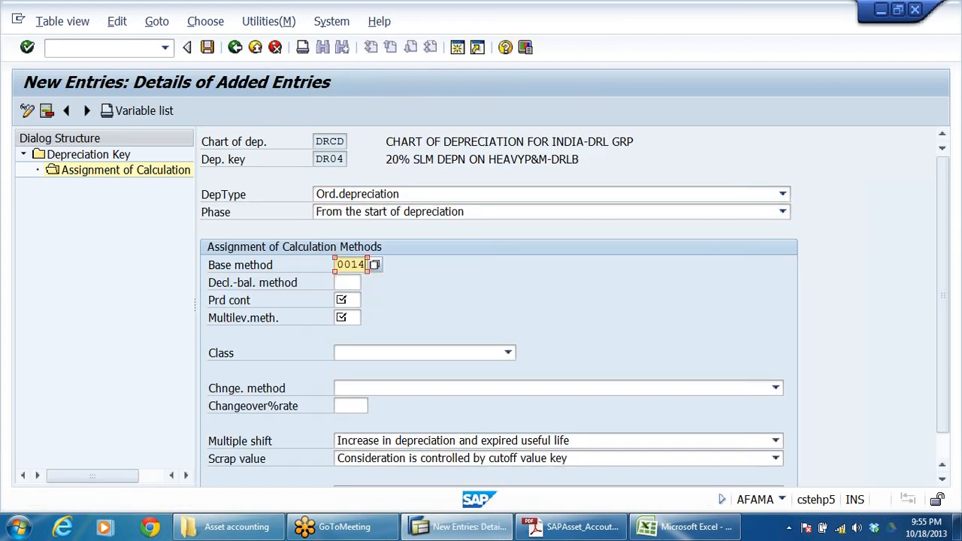
pyautogui.click(347, 300)
pyautogui.click(347, 315)
pyautogui.click(346, 318)
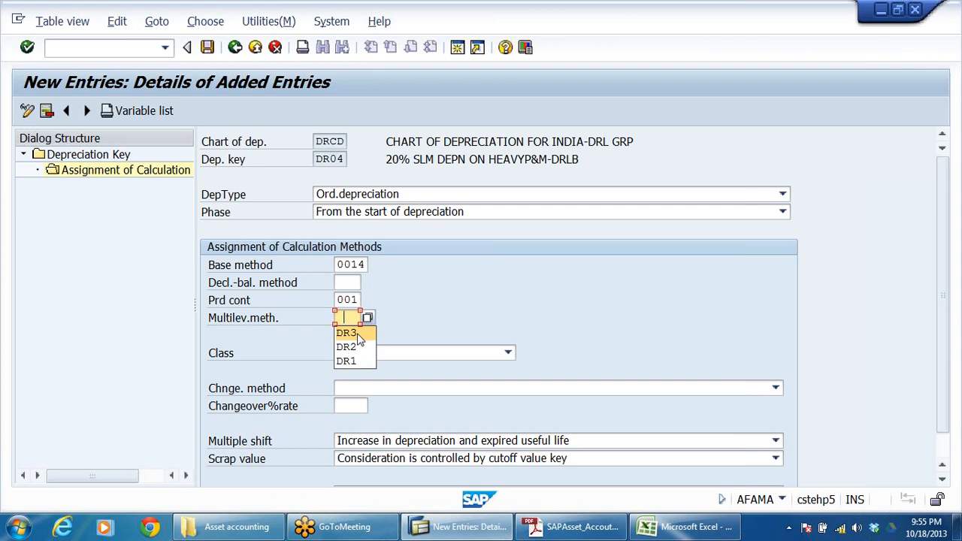
pyautogui.click(357, 333)
pyautogui.press('BackSpace')
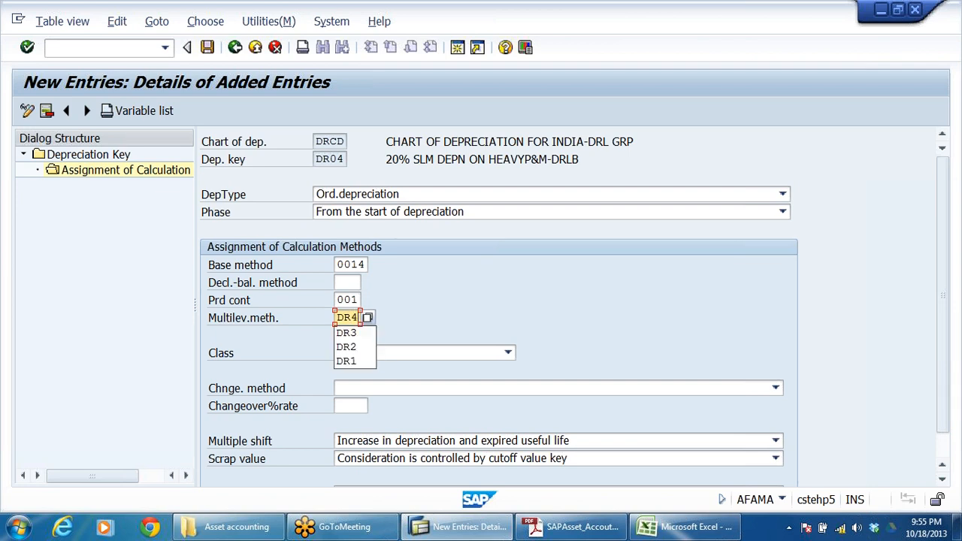
pyautogui.write('4')
pyautogui.press('Return')
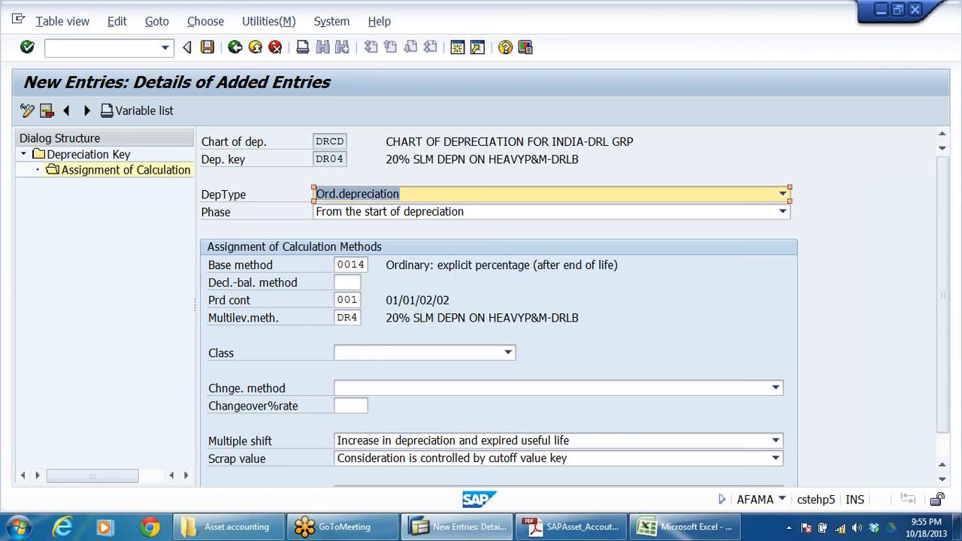
pyautogui.press('Up')
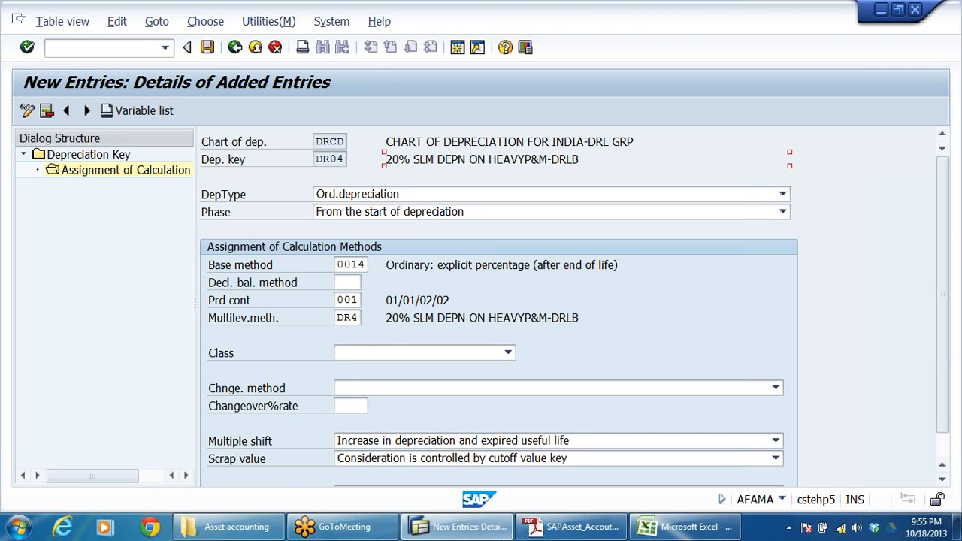
pyautogui.click(399, 318)
# Step: Save DR04's method assignment and return to the overview of all depreciation keys in chart DRCD
pyautogui.click(208, 48)
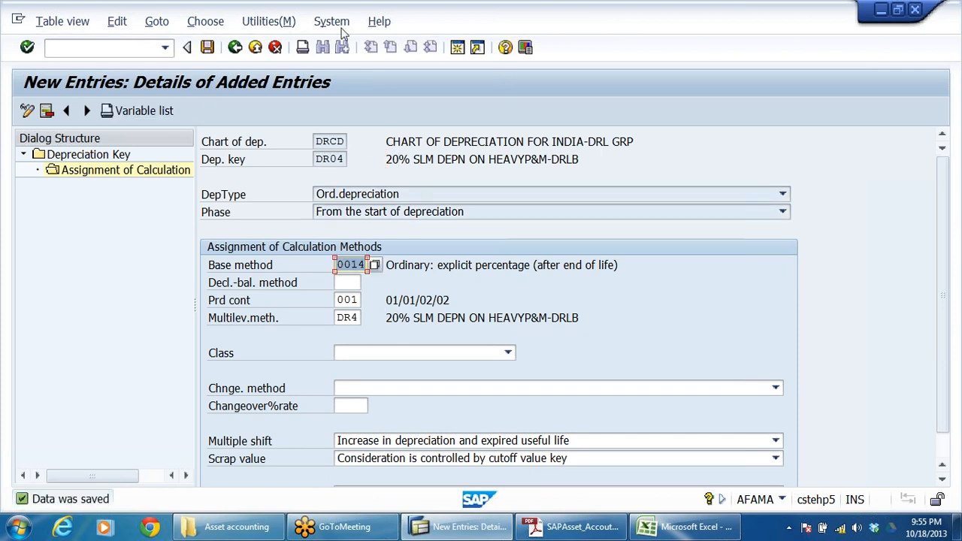
pyautogui.click(235, 48)
pyautogui.click(235, 47)
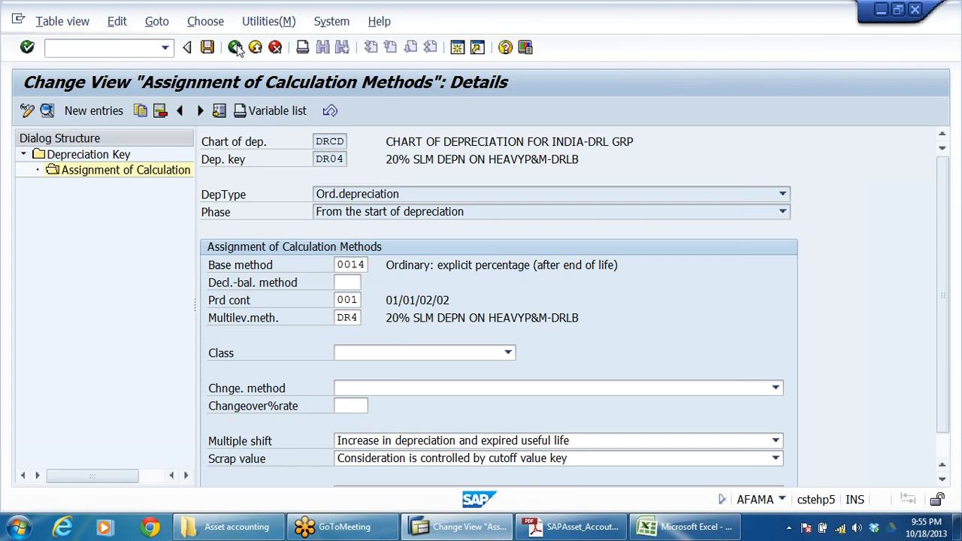
pyautogui.click(235, 48)
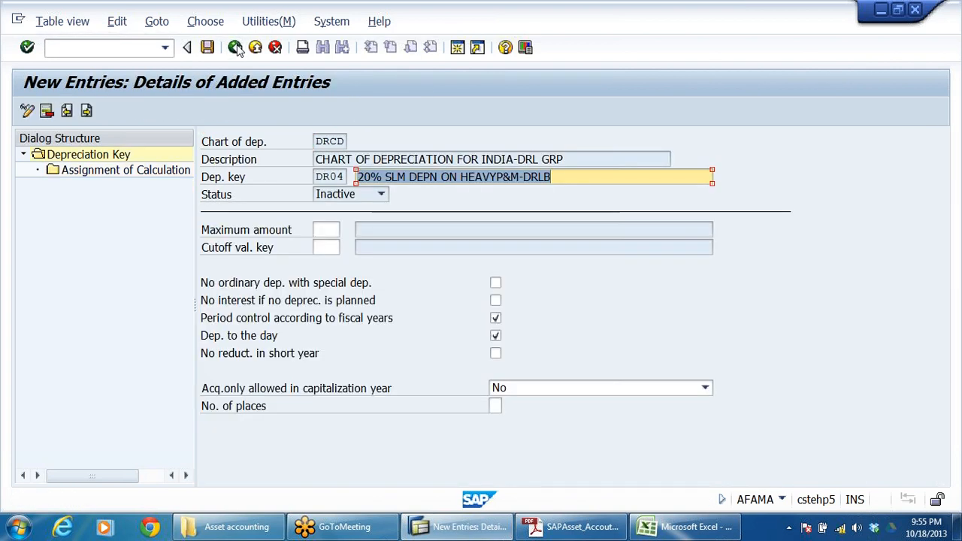
pyautogui.click(235, 48)
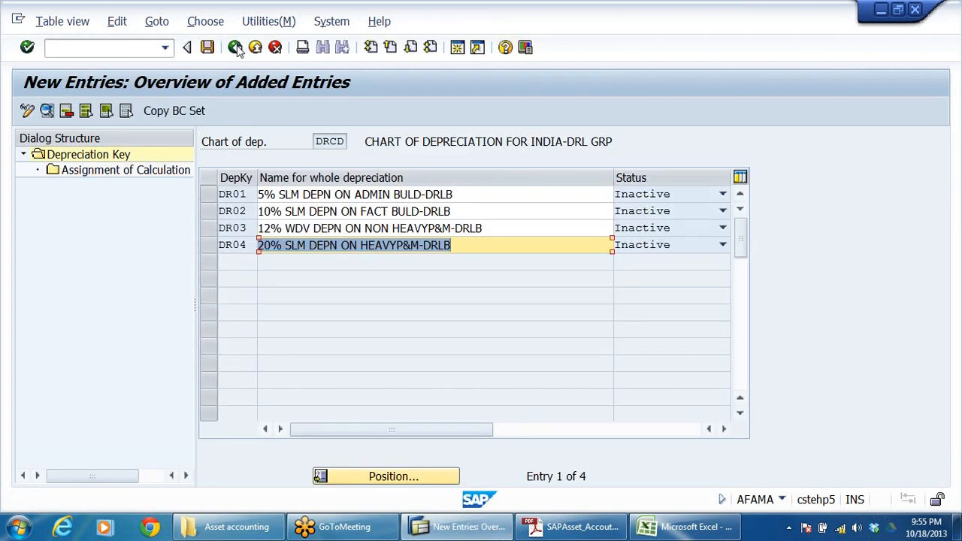
pyautogui.click(451, 245)
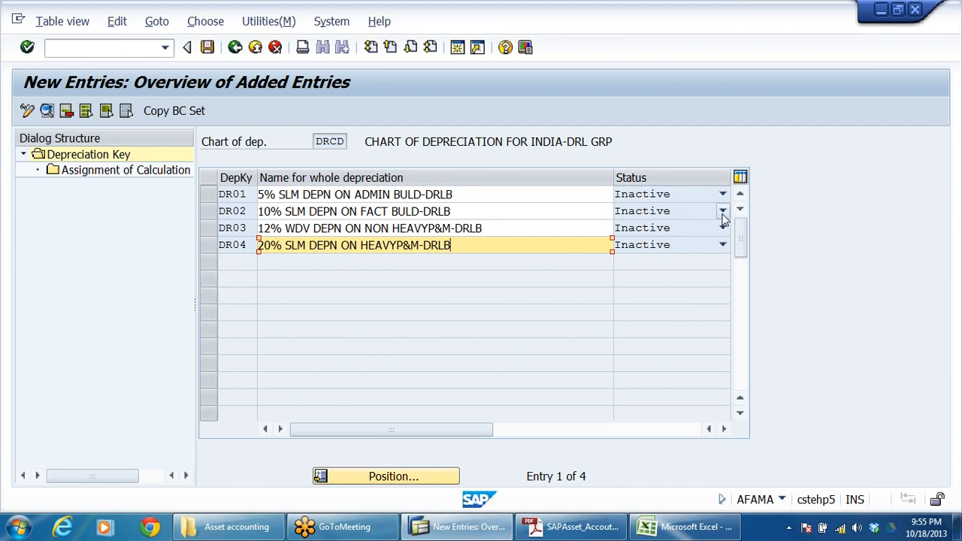
pyautogui.click(235, 47)
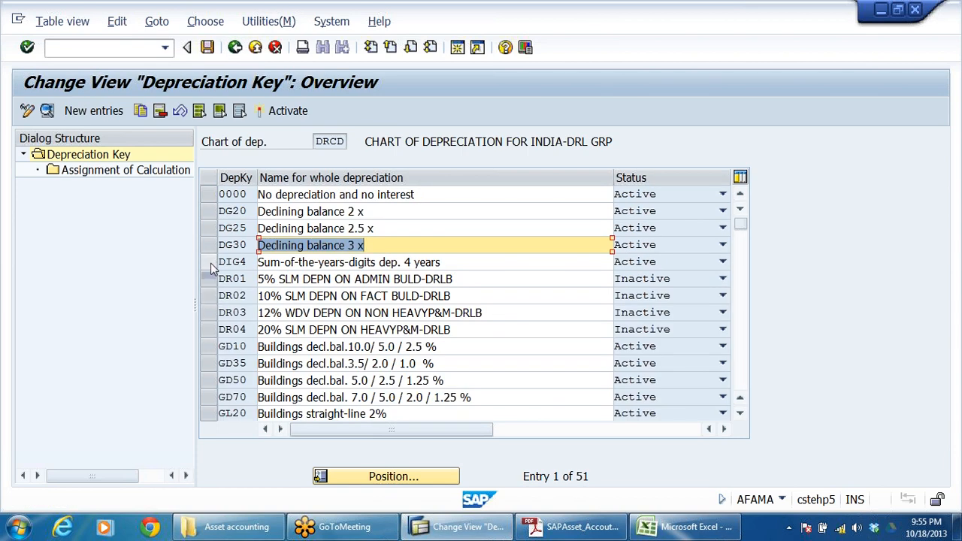
# Step: Activate depreciation keys DR01 through DR04 together, save the change and return to the implementation guide
pyautogui.click(209, 282)
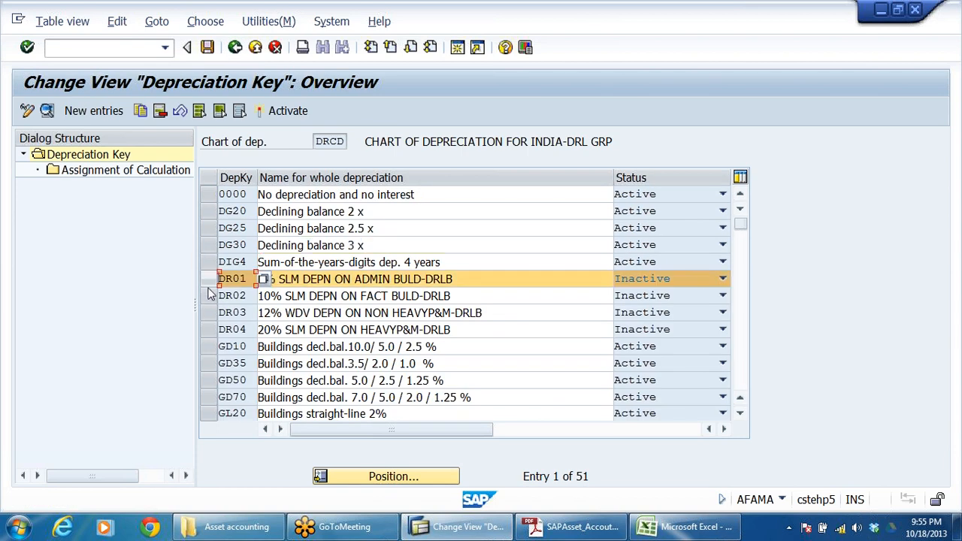
pyautogui.moveTo(208, 301); pyautogui.dragTo(208, 331)
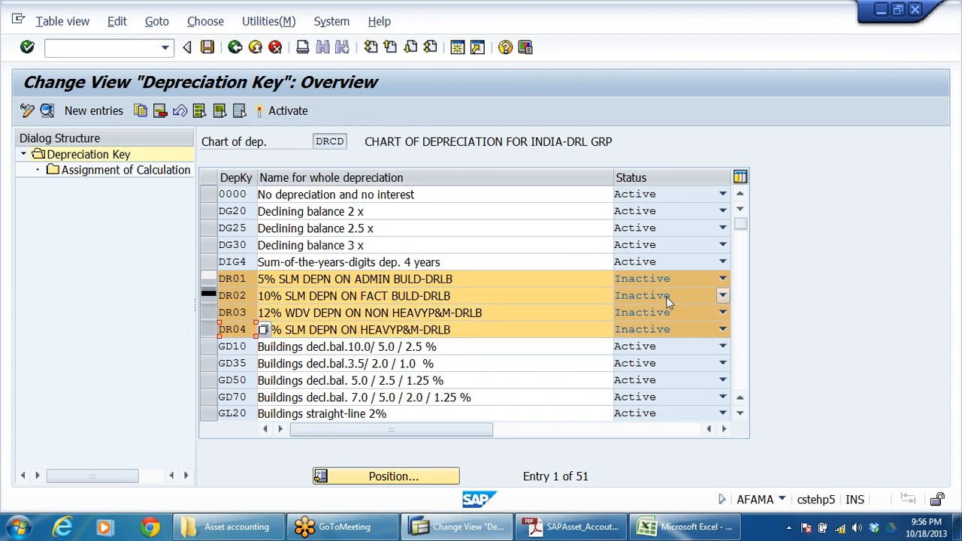
pyautogui.click(288, 110)
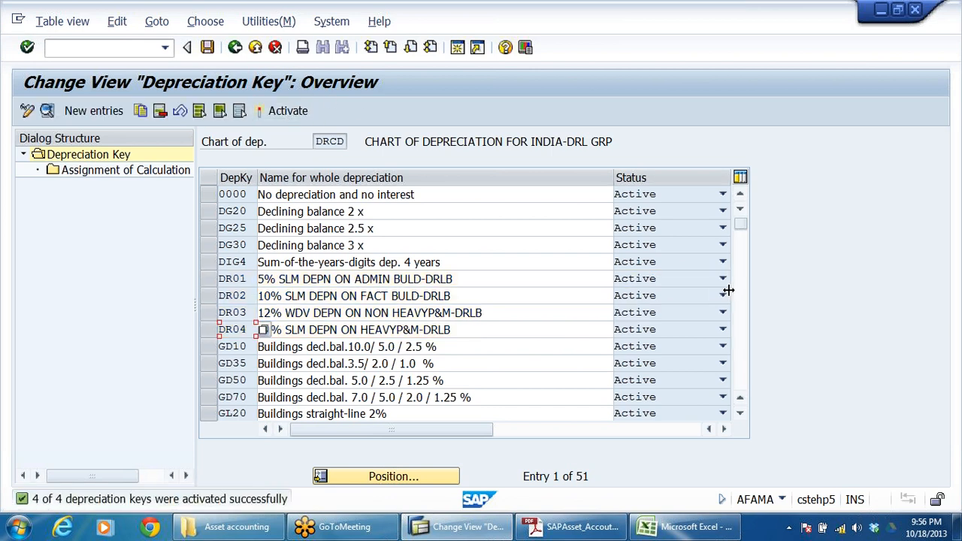
pyautogui.click(209, 47)
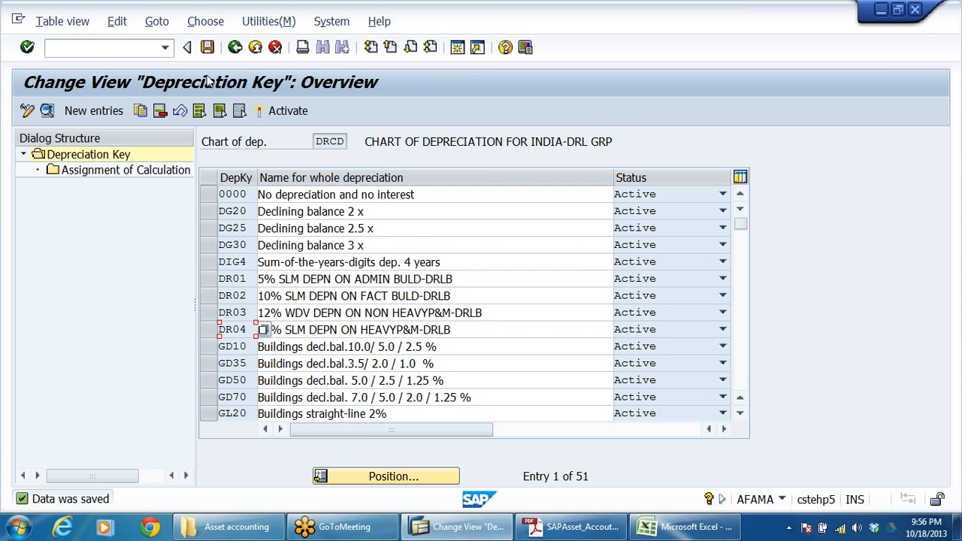
pyautogui.click(236, 47)
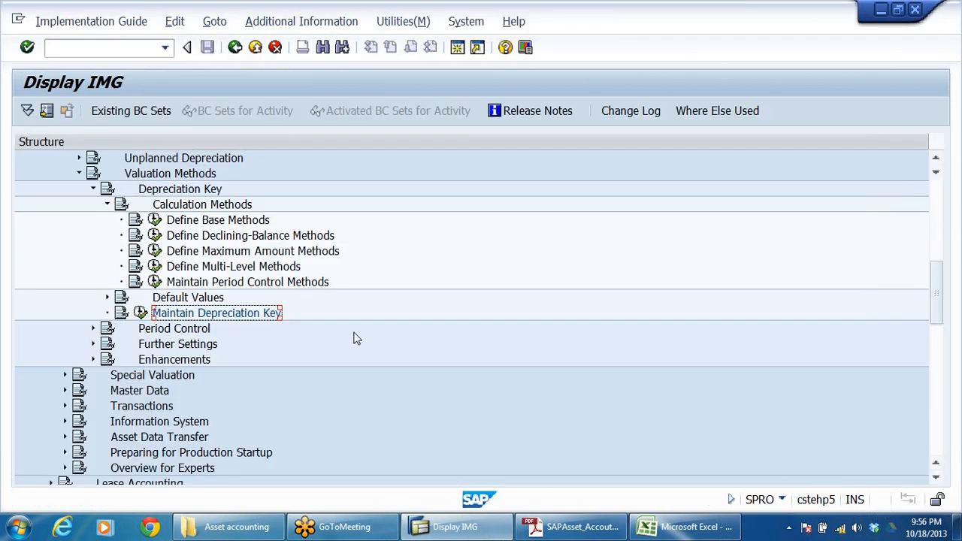
# Step: Open the Maintain Period Control Methods activity under the depreciation key's calculation methods
pyautogui.click(216, 284)
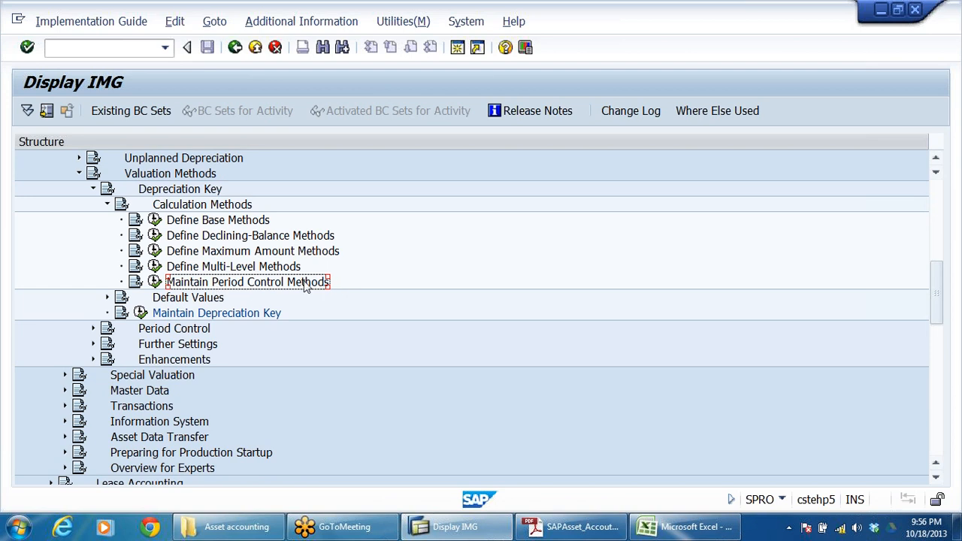
pyautogui.click(261, 316)
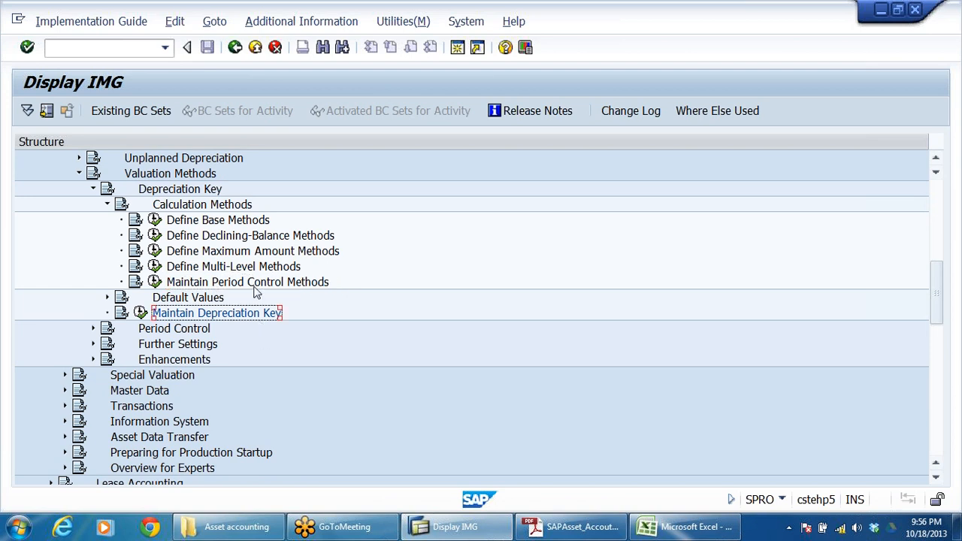
pyautogui.click(254, 286)
pyautogui.click(155, 282)
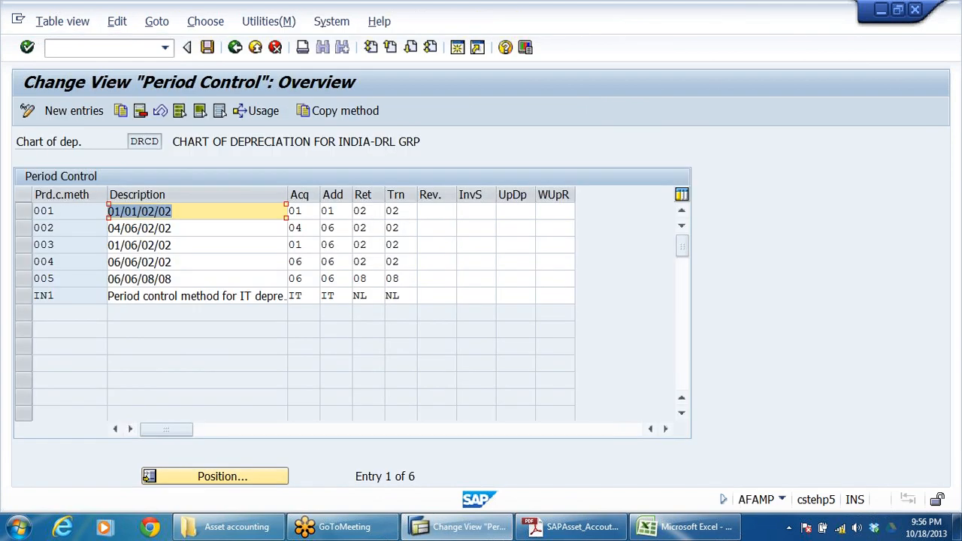
# Step: Display the possible period control values for method 001's transfer setting and place the list beside the methods table
pyautogui.click(63, 211)
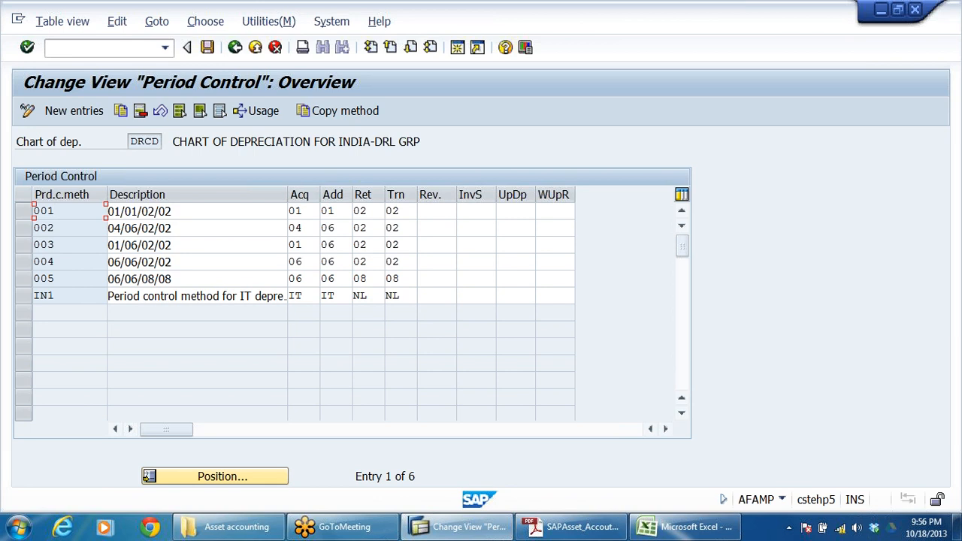
pyautogui.press('Tab')
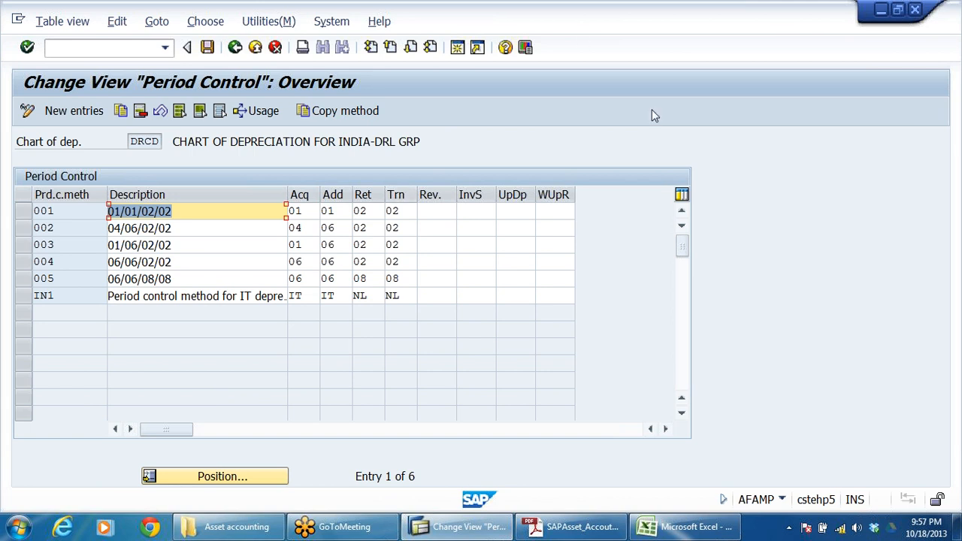
pyautogui.click(367, 245)
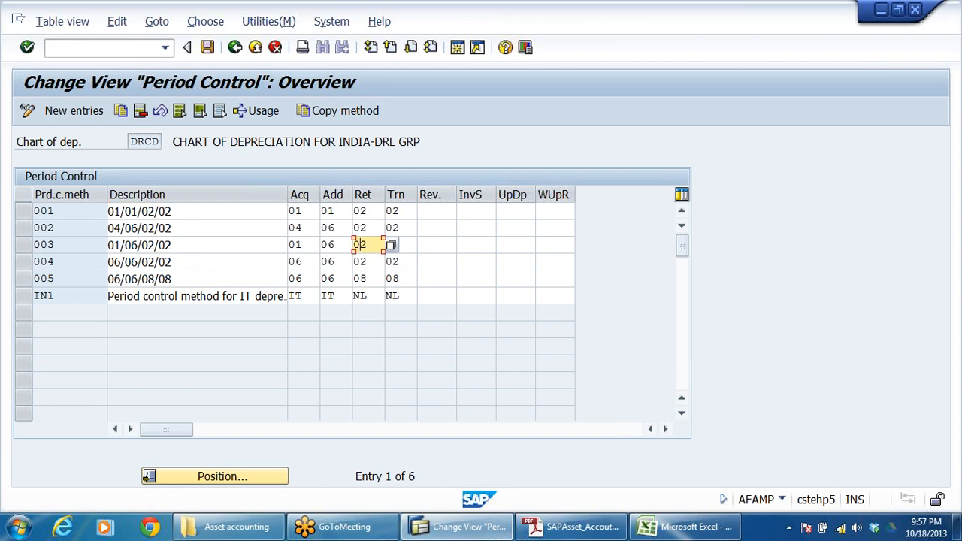
pyautogui.click(404, 211)
pyautogui.click(424, 212)
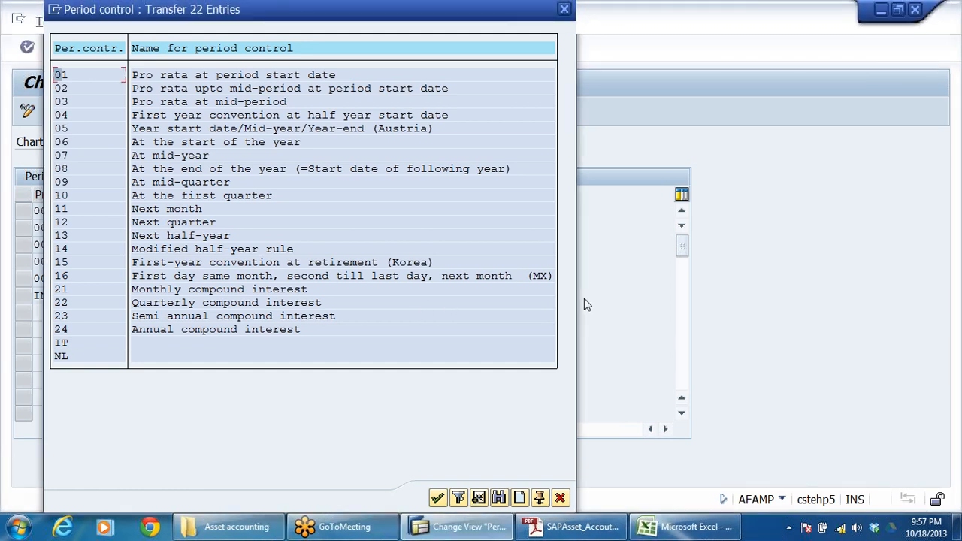
pyautogui.moveTo(304, 9); pyautogui.dragTo(718, 17)
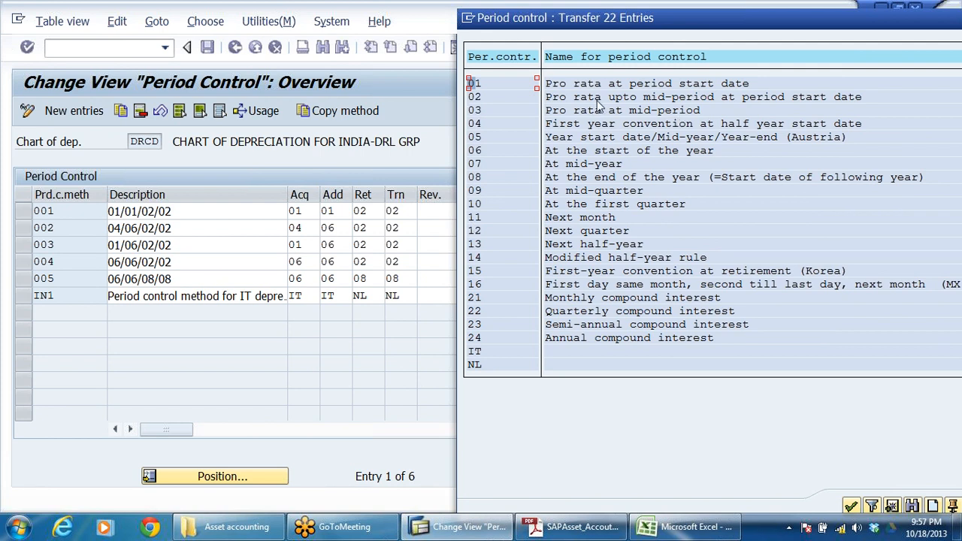
# Step: Review the possible period control values for method 001 and close the list
pyautogui.click(793, 98)
pyautogui.moveTo(893, 28); pyautogui.dragTo(790, 45)
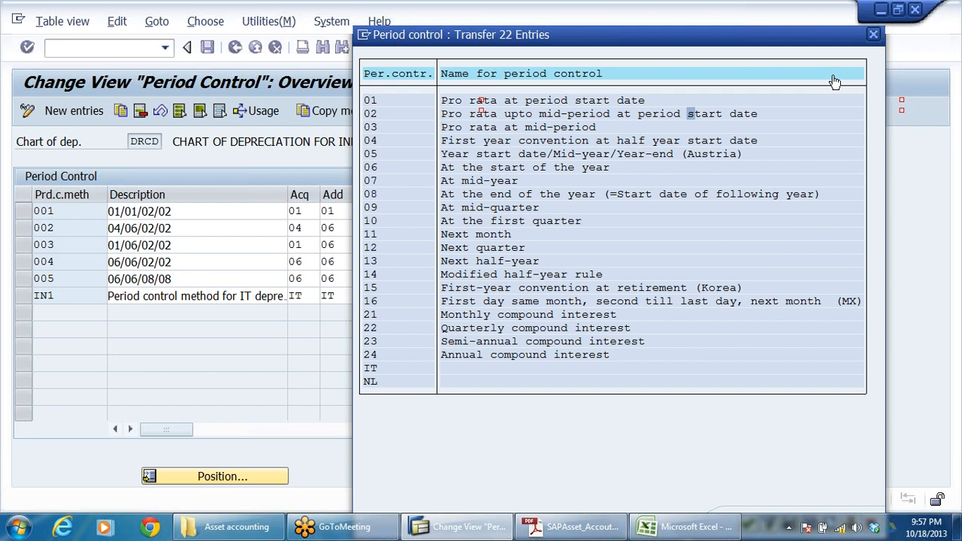
pyautogui.click(872, 35)
# Step: Display the possible period control values for method 001 again, examine the list beside the methods table, and close it
pyautogui.click(333, 212)
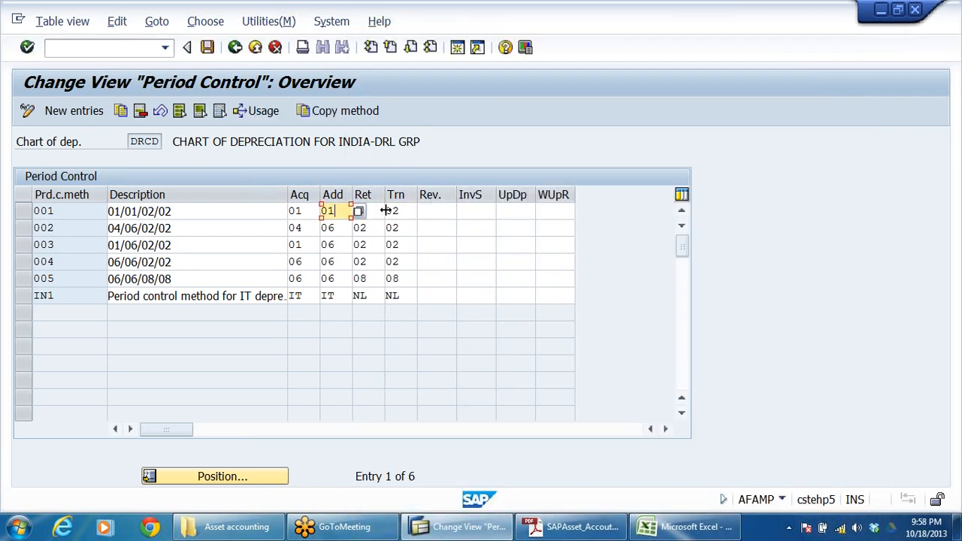
pyautogui.click(404, 211)
pyautogui.click(441, 206)
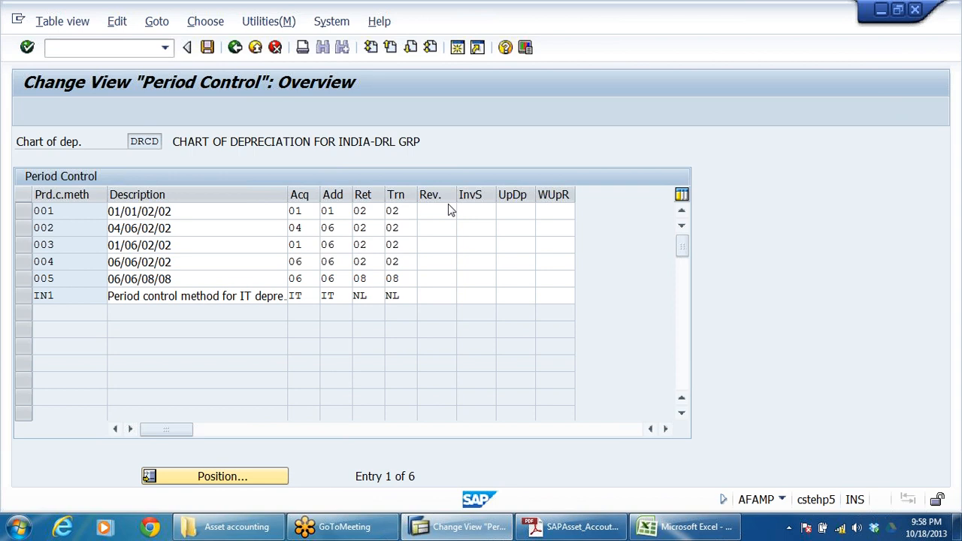
pyautogui.click(451, 211)
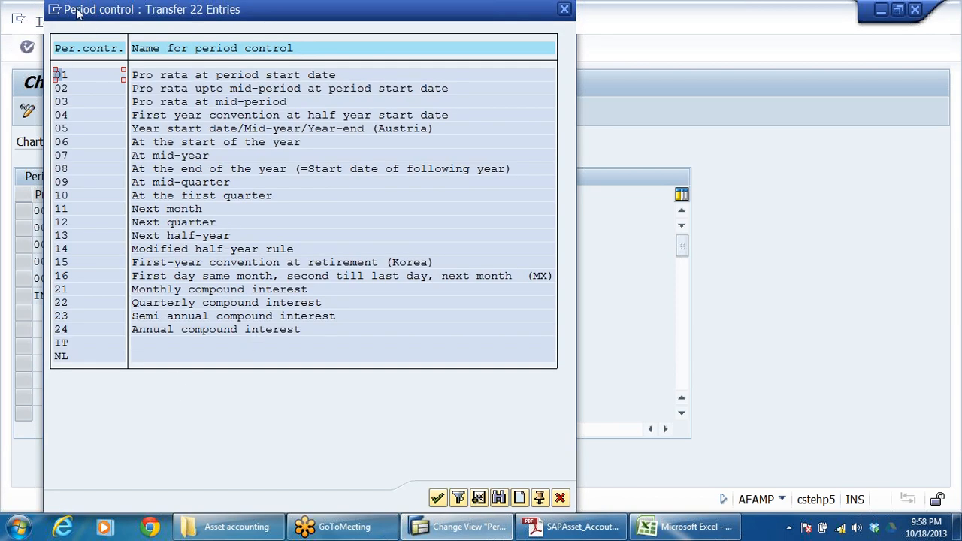
pyautogui.moveTo(502, 13); pyautogui.dragTo(958, 25)
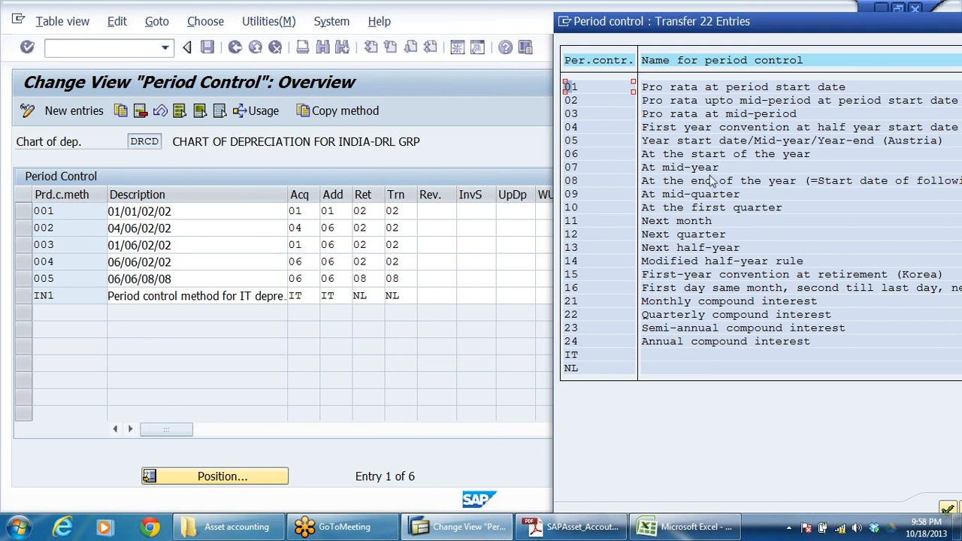
pyautogui.moveTo(814, 27); pyautogui.dragTo(702, 40)
pyautogui.moveTo(844, 49); pyautogui.dragTo(661, 45)
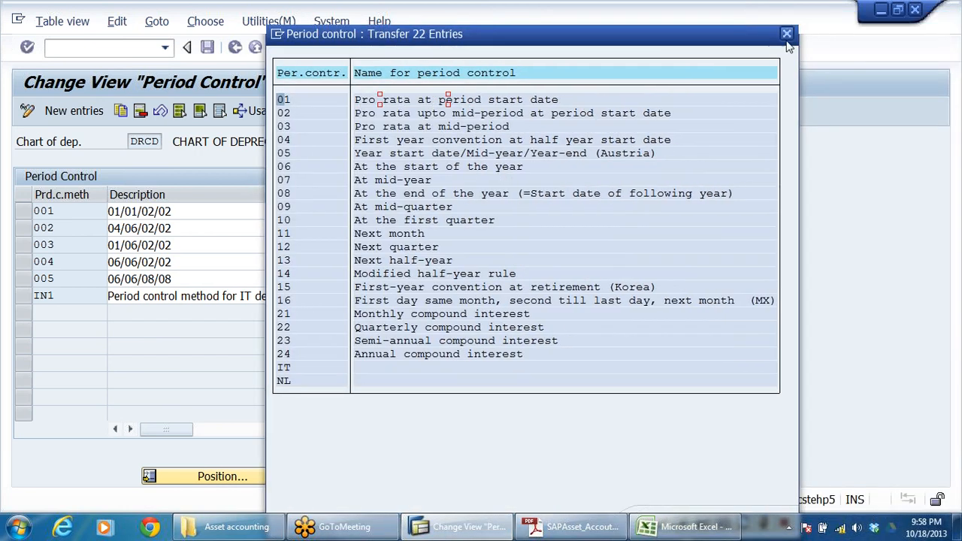
pyautogui.click(795, 34)
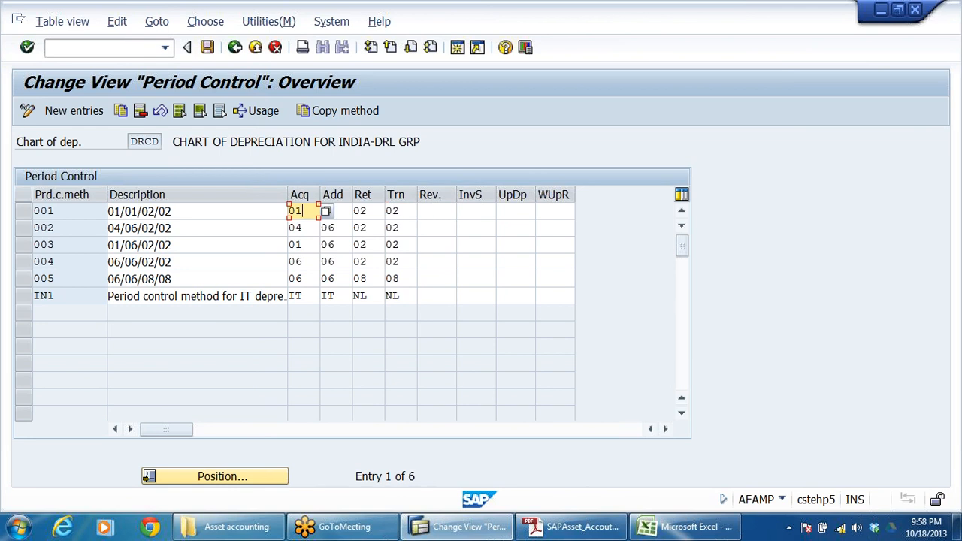
# Step: Go through method 001's acquisition, addition, retirement and transfer settings and return to the implementation guide
pyautogui.press('Tab')
pyautogui.press('Tab')
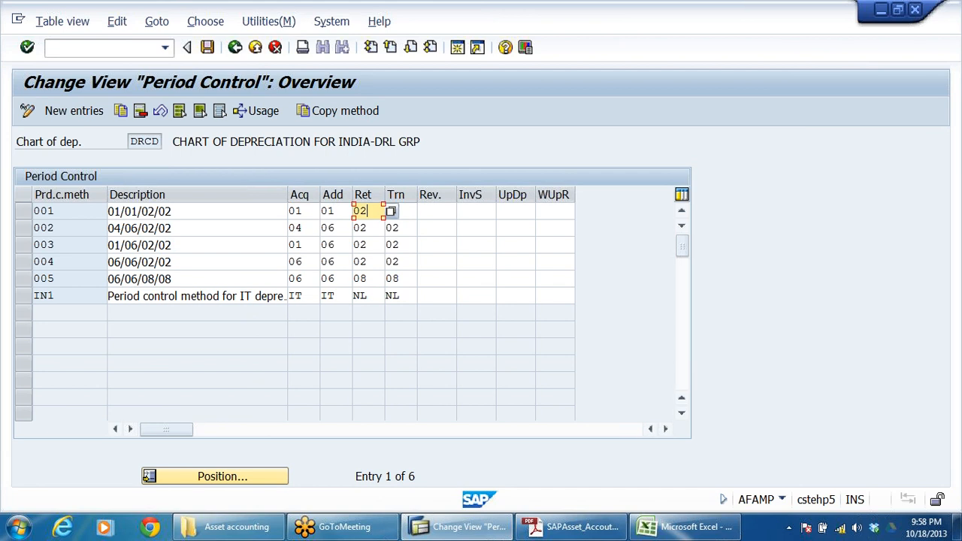
pyautogui.press('Tab')
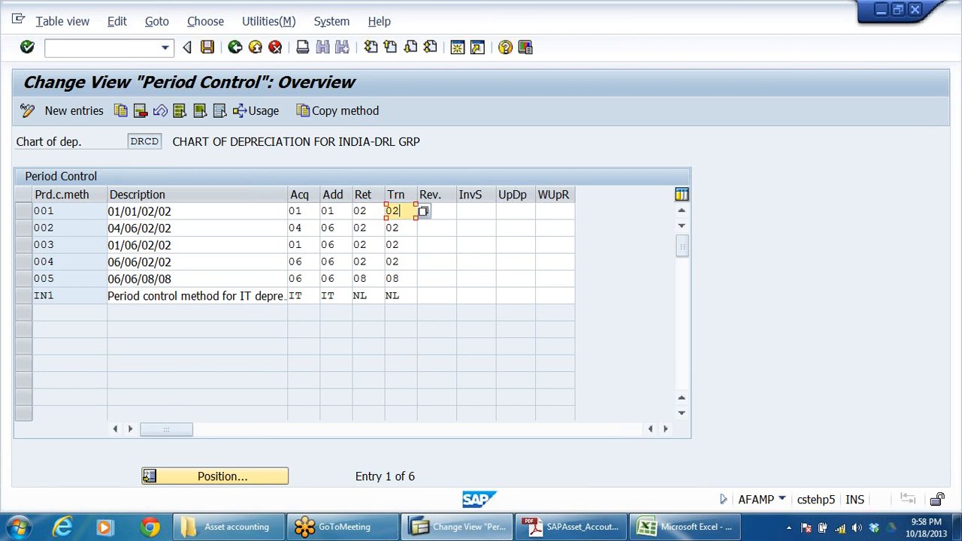
pyautogui.hotkey('shift', 'Home')
pyautogui.click(235, 48)
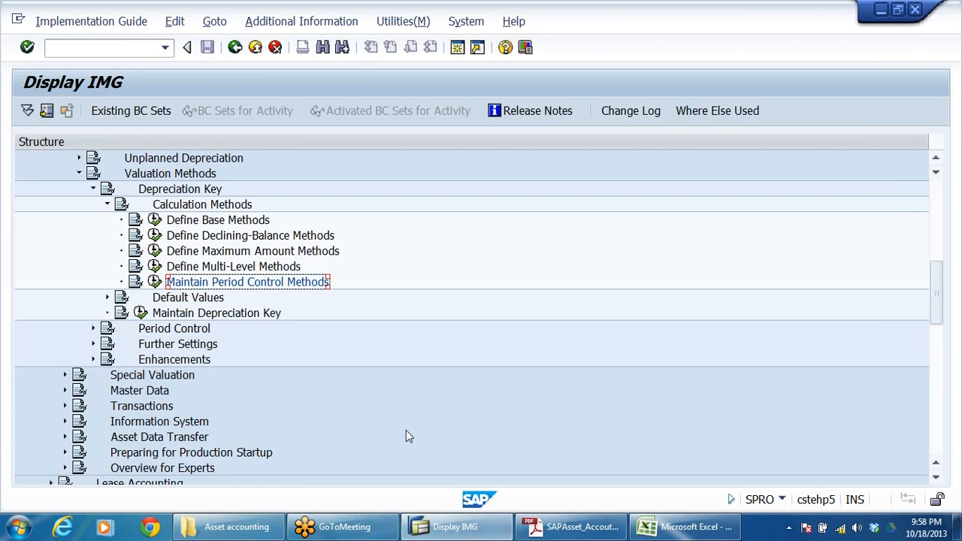
# Step: Collapse the Calculation Methods, Depreciation Key, Valuation Methods and Depreciation nodes under Asset Accounting
pyautogui.click(106, 204)
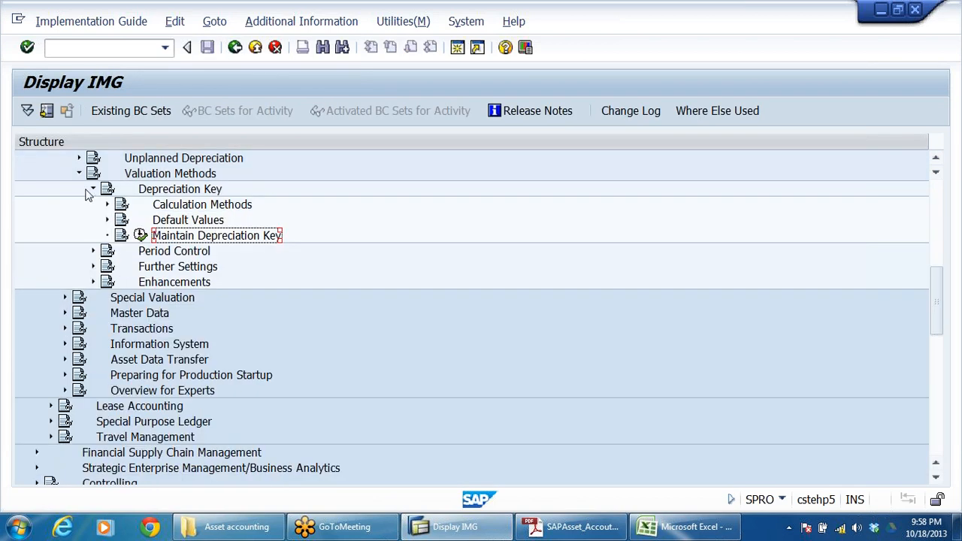
pyautogui.click(93, 189)
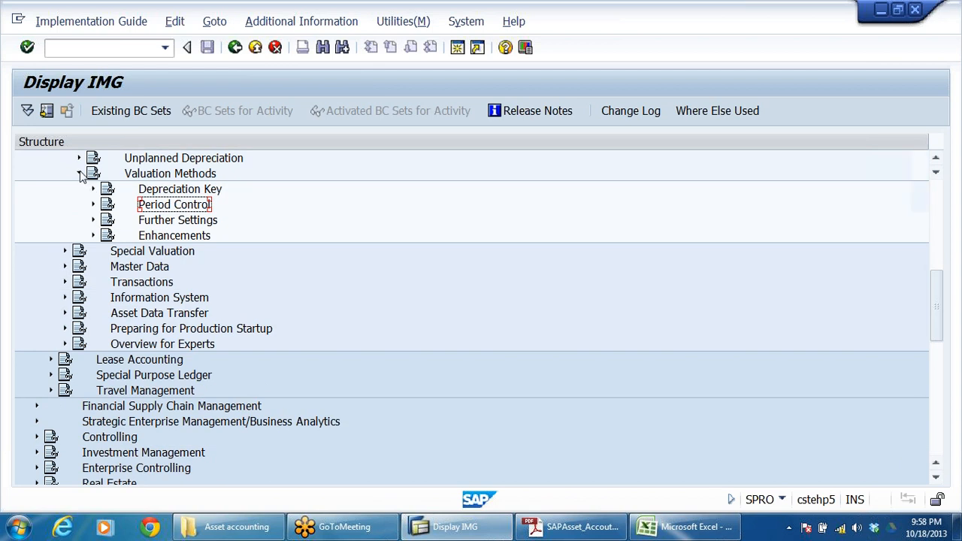
pyautogui.click(80, 174)
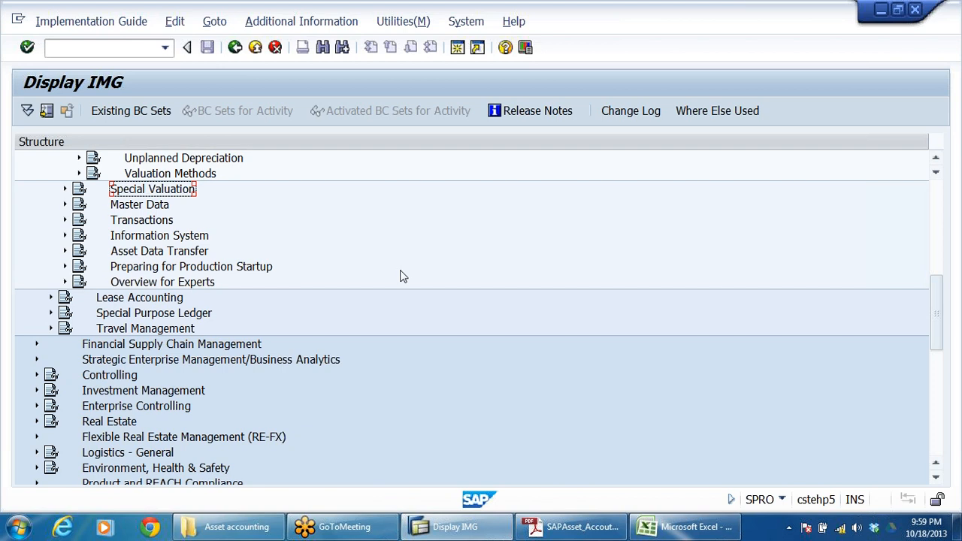
pyautogui.scroll(3, 464, 378)
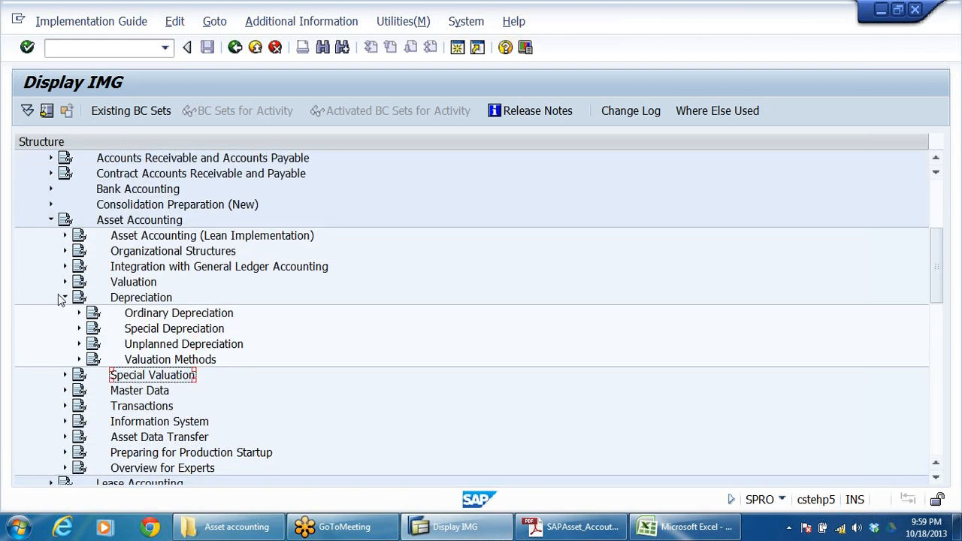
pyautogui.click(64, 296)
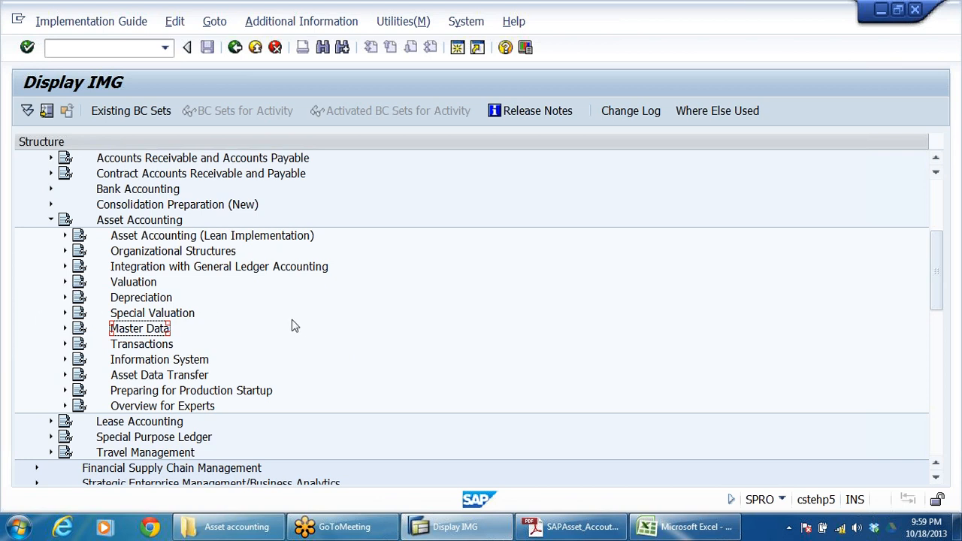
# Step: Expand the Valuation node under Asset Accounting and select the Determine Depreciation Areas in the Asset Class activity
pyautogui.click(170, 275)
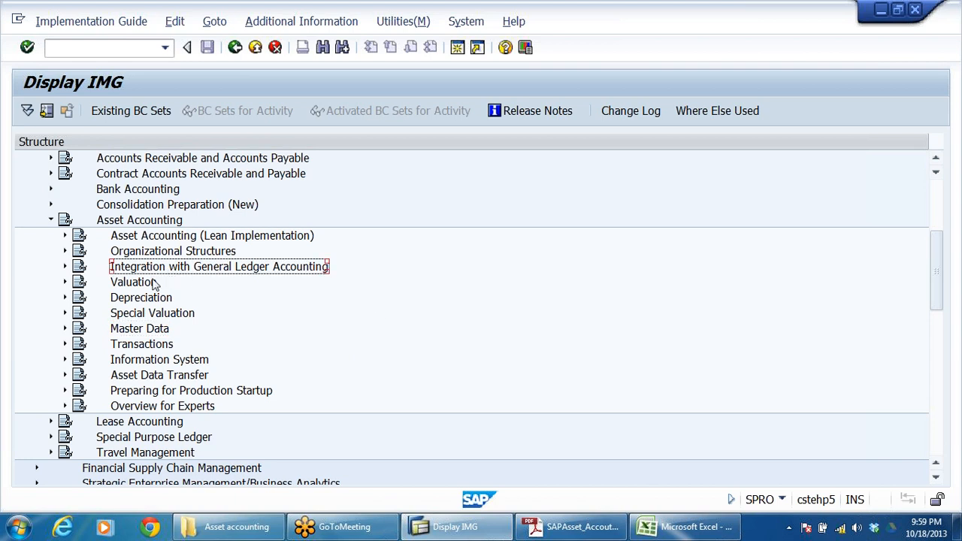
pyautogui.click(144, 286)
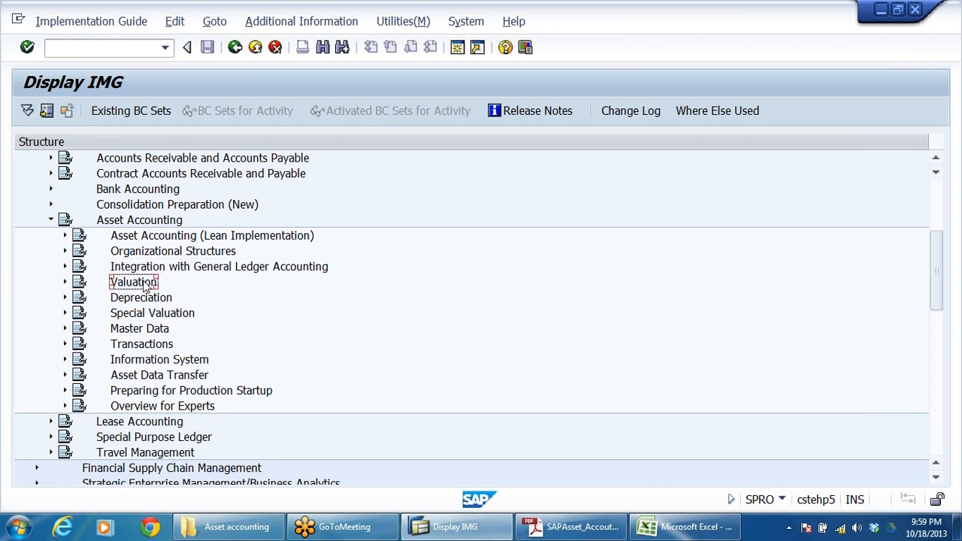
pyautogui.doubleClick(144, 286)
pyautogui.press('Down')
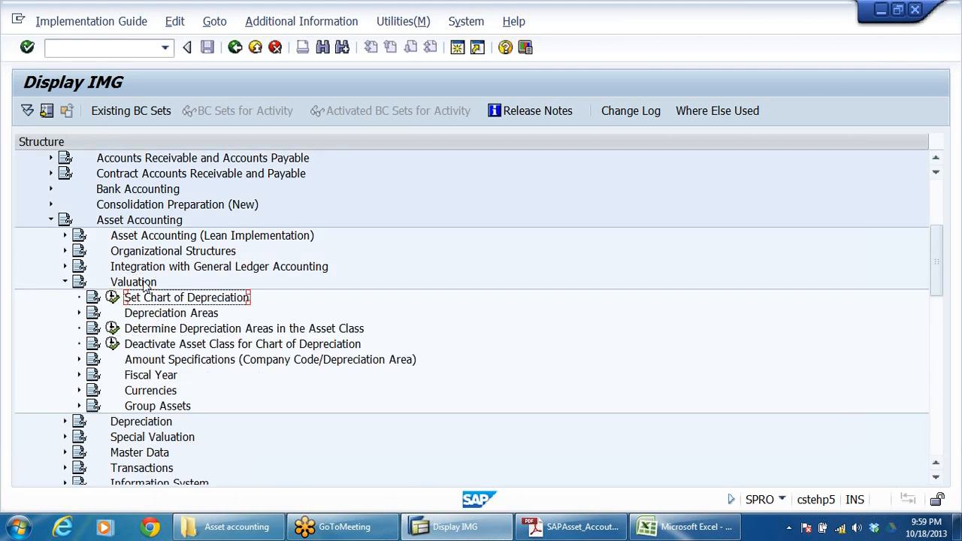
pyautogui.press('Down')
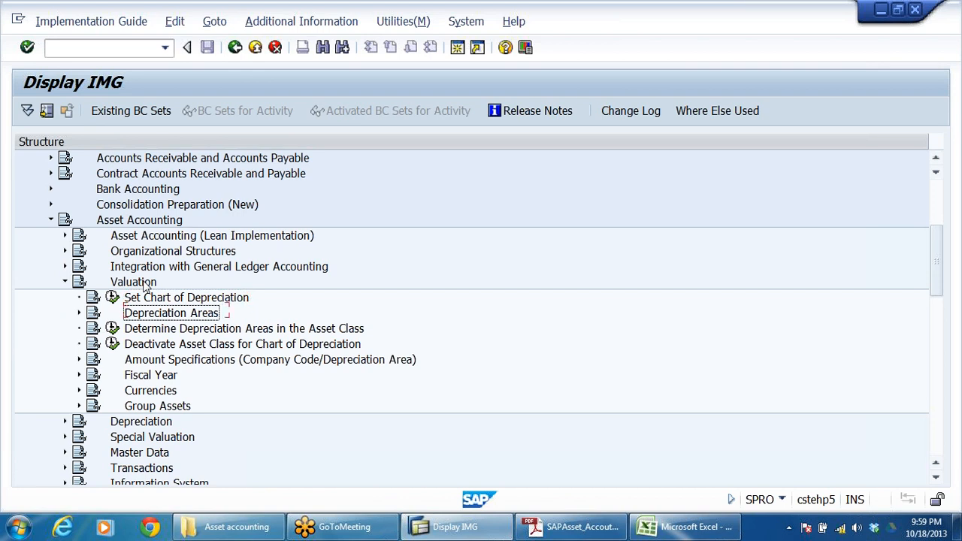
pyautogui.press('Down')
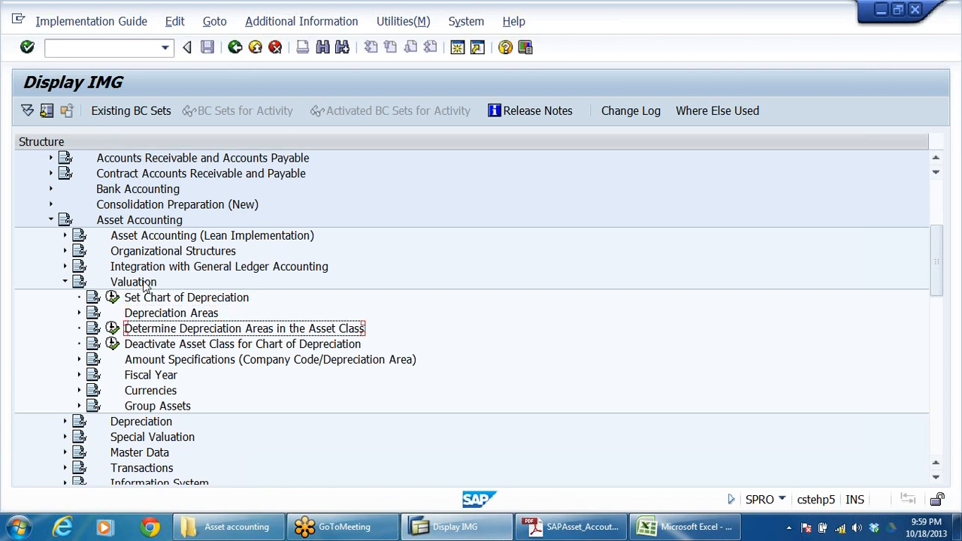
# Step: Switch to the asset accounting workbook in Excel and show the asset class table at the start of the assets sheet
pyautogui.click(680, 527)
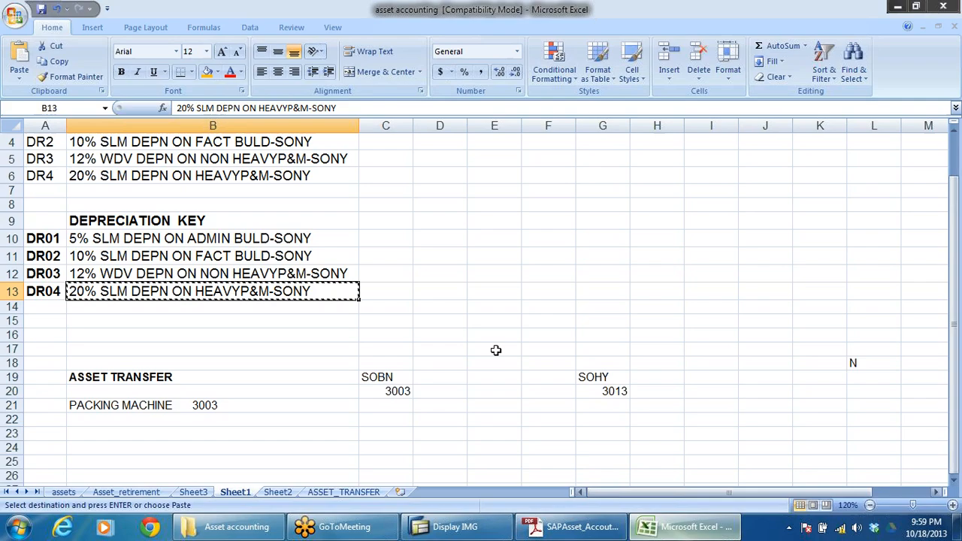
pyautogui.scroll(1, 474, 349)
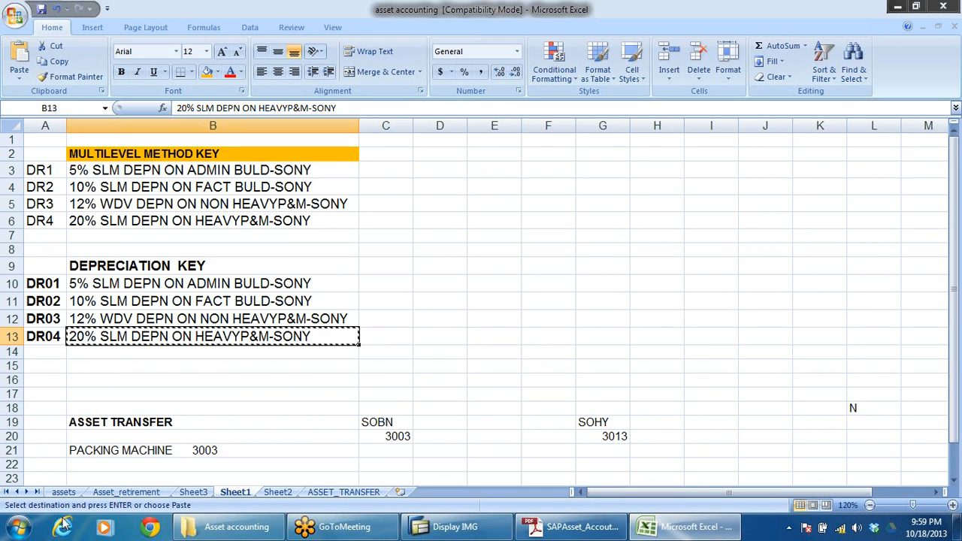
pyautogui.click(63, 491)
pyautogui.scroll(12, 420, 364)
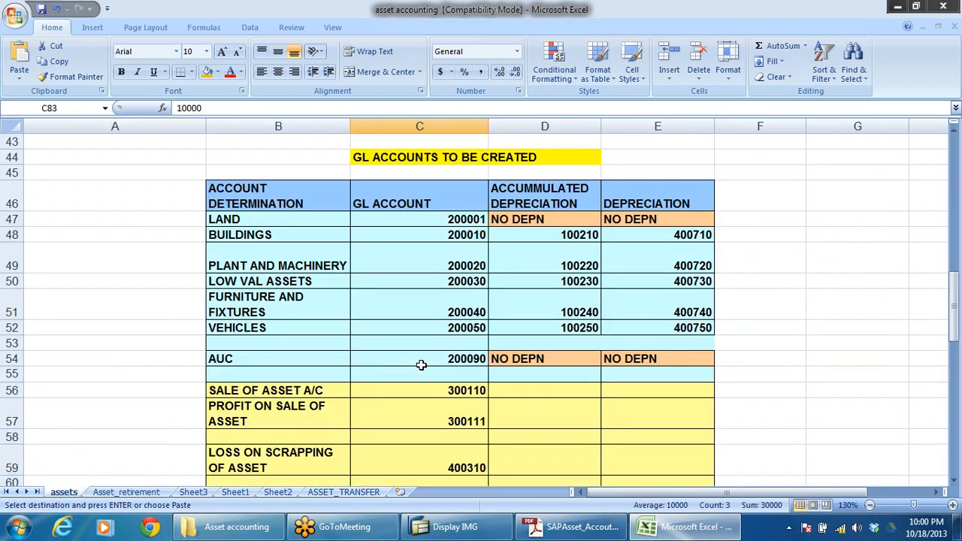
pyautogui.scroll(14, 421, 364)
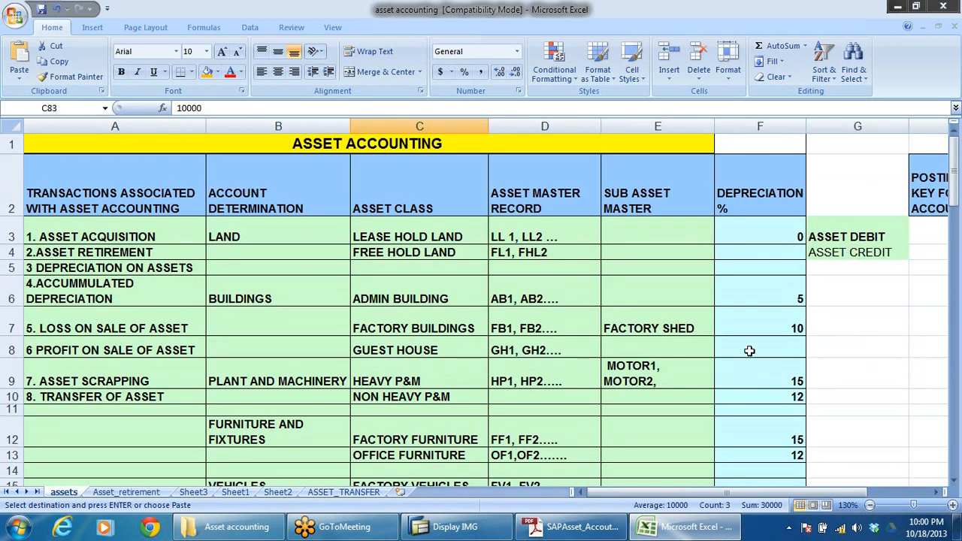
# Step: Compare the land and building asset classes with their depreciation percentages in the assets sheet
pyautogui.moveTo(447, 237); pyautogui.dragTo(421, 328)
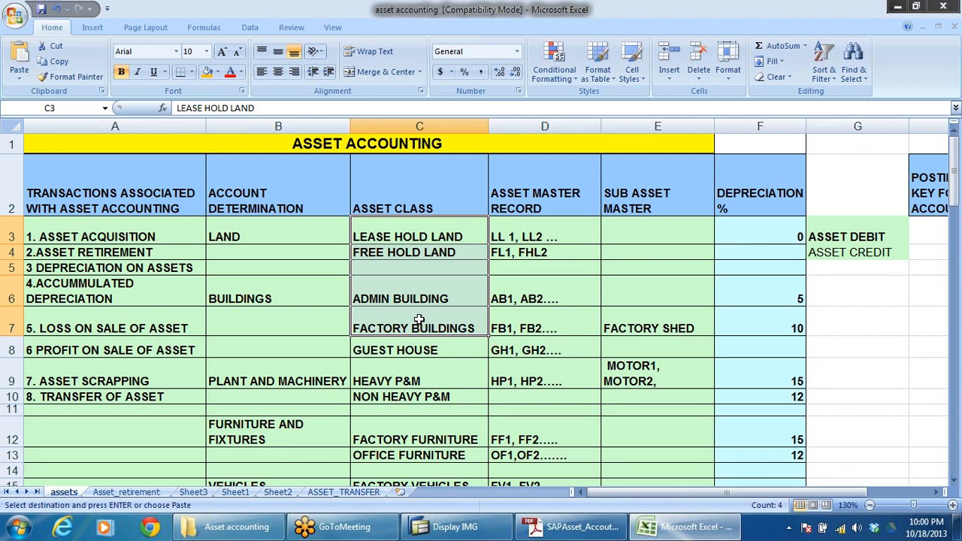
pyautogui.click(422, 238)
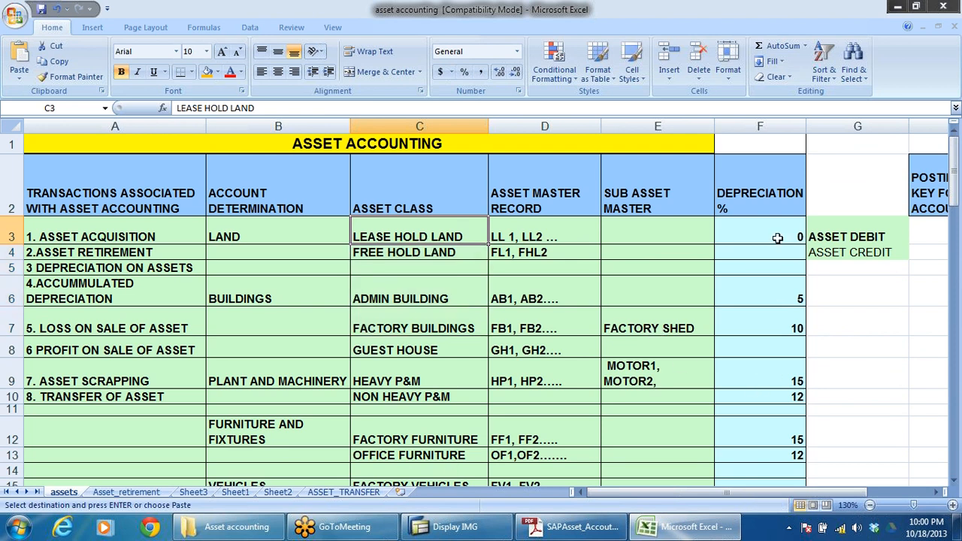
pyautogui.moveTo(777, 238); pyautogui.dragTo(788, 377)
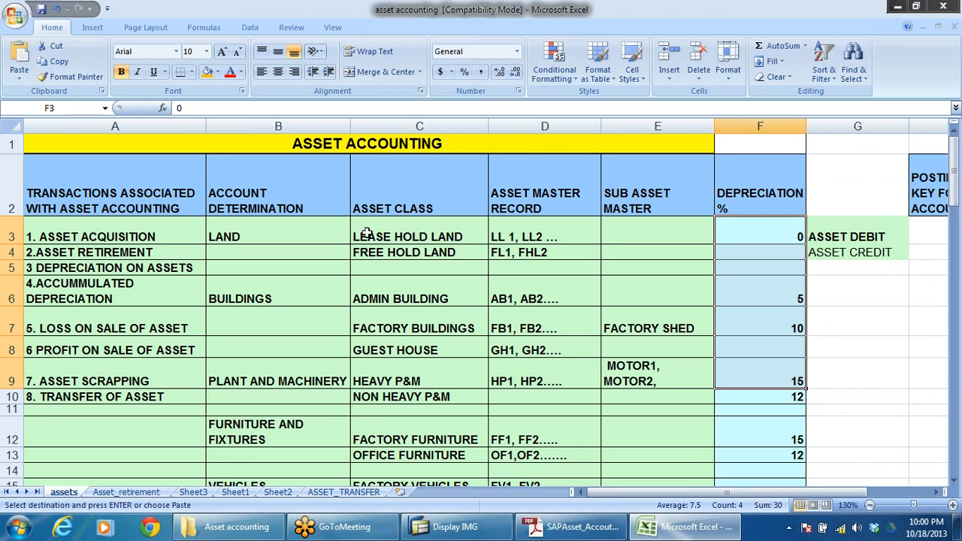
pyautogui.click(399, 235)
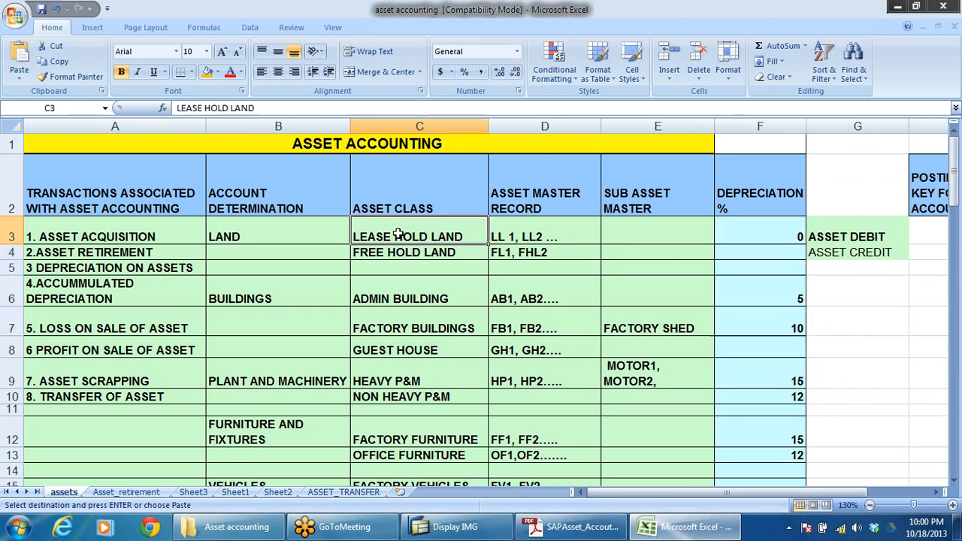
pyautogui.click(407, 293)
pyautogui.click(796, 300)
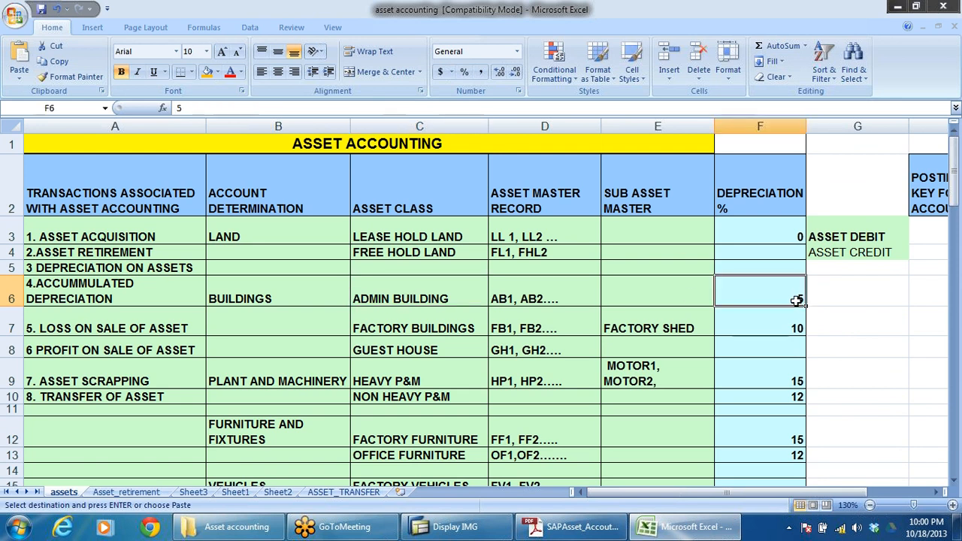
# Step: Examine which asset classes belong to the Buildings account determination, from Admin Building to Guest House
pyautogui.click(275, 298)
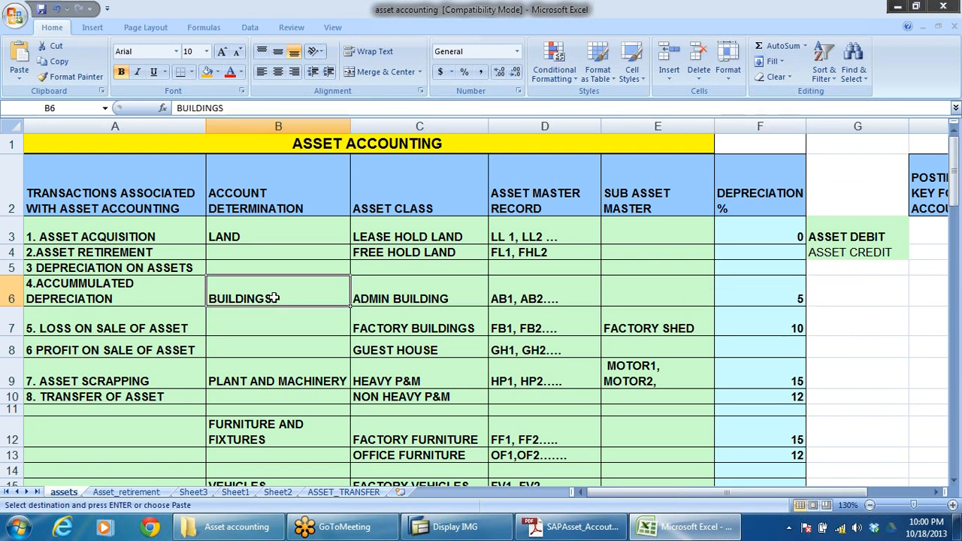
pyautogui.click(409, 209)
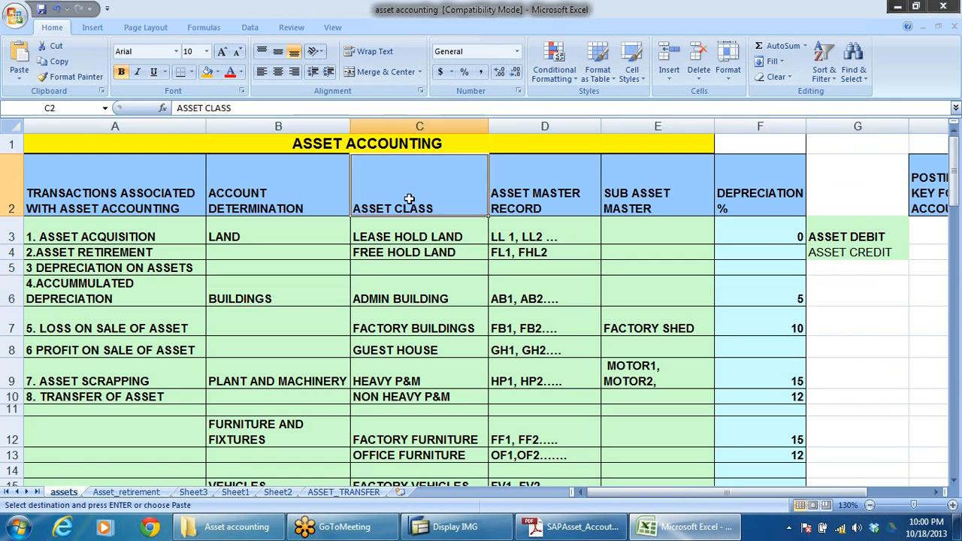
pyautogui.click(284, 298)
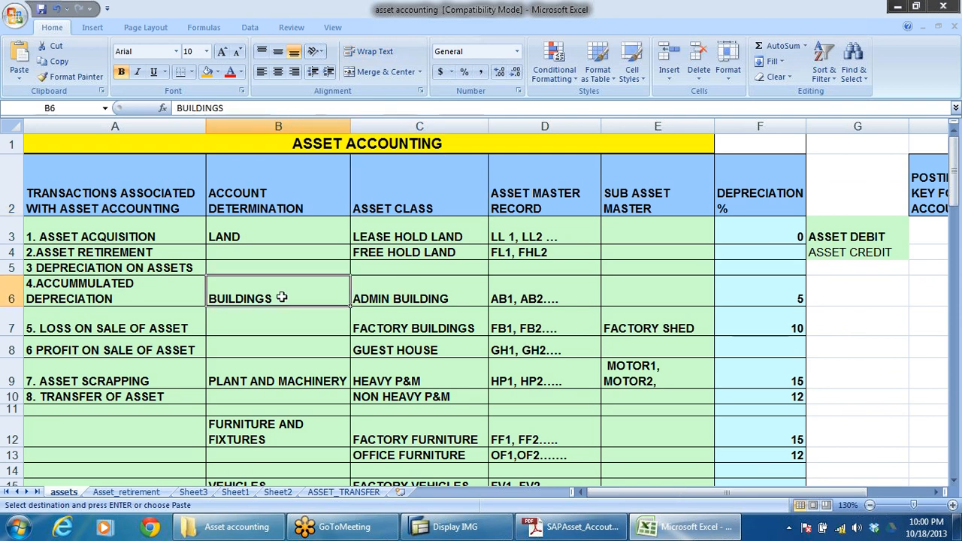
pyautogui.click(399, 293)
pyautogui.click(389, 322)
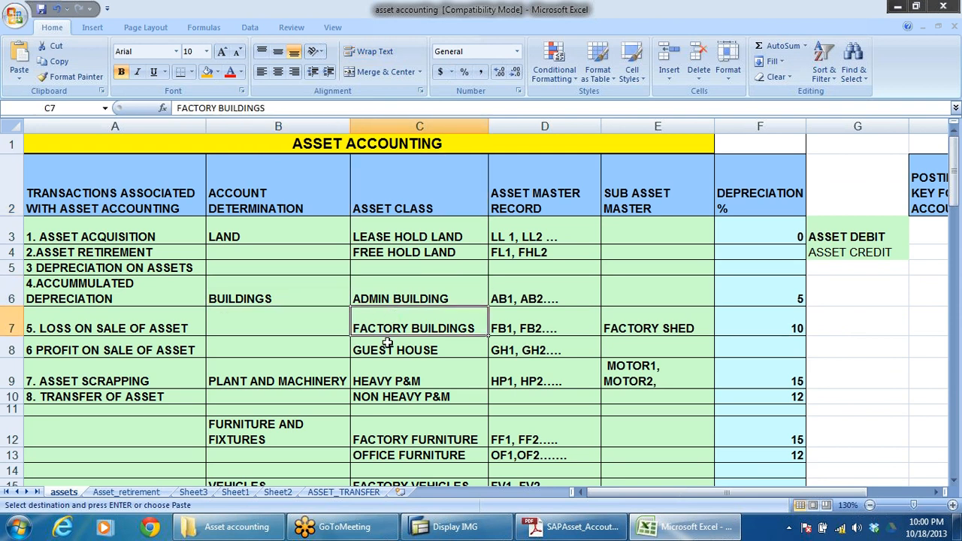
pyautogui.click(386, 347)
pyautogui.moveTo(424, 294); pyautogui.dragTo(427, 349)
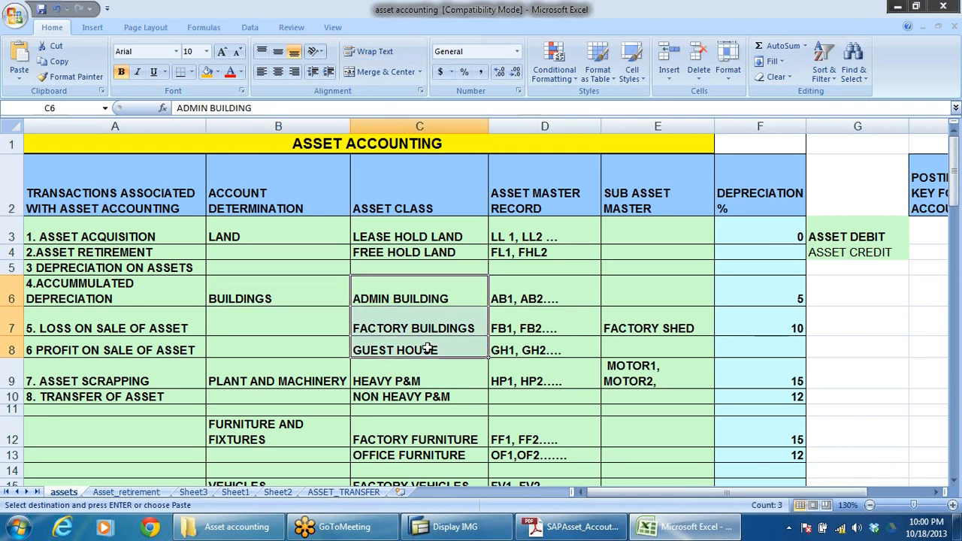
# Step: Compare the depreciation percentages and asset master records of Admin Building and Factory Buildings in the assets sheet
pyautogui.click(461, 296)
pyautogui.click(790, 276)
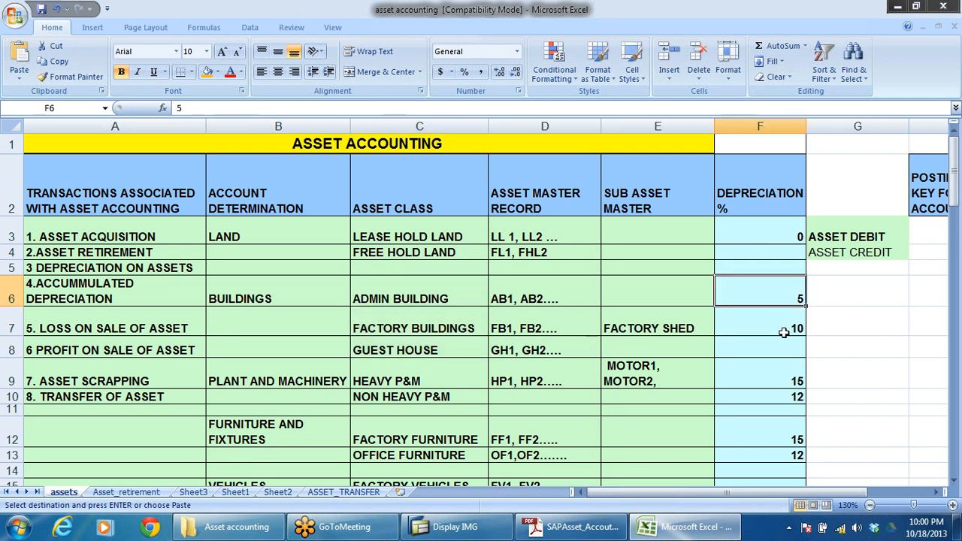
pyautogui.click(785, 331)
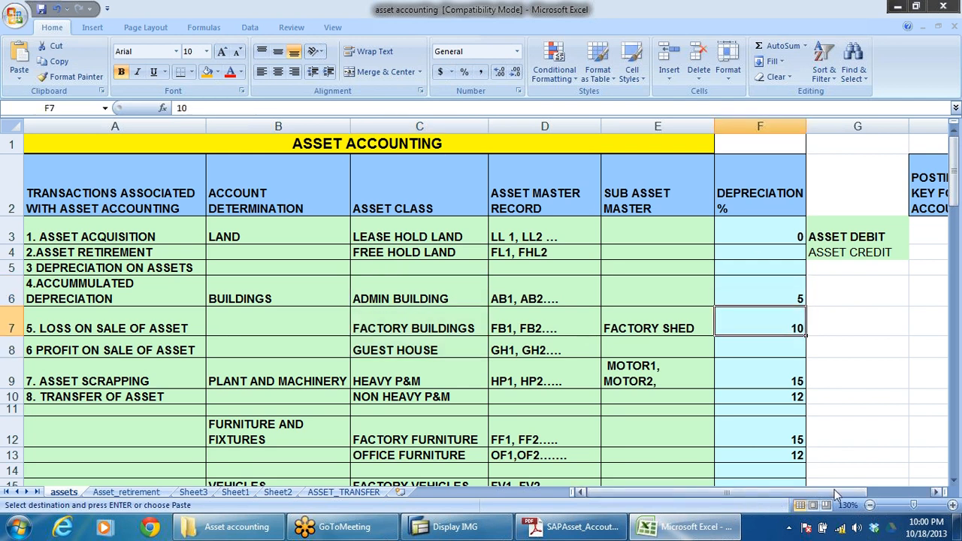
pyautogui.click(429, 296)
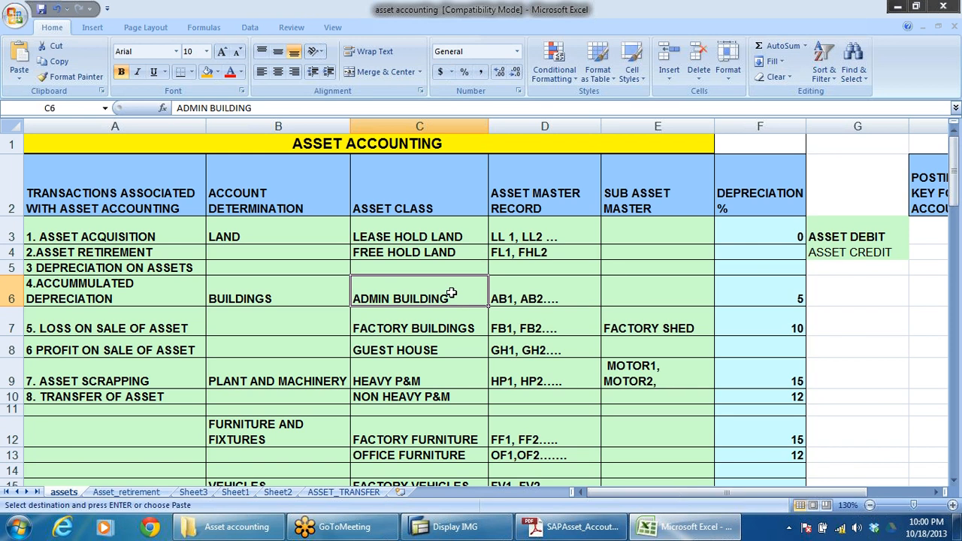
pyautogui.click(546, 293)
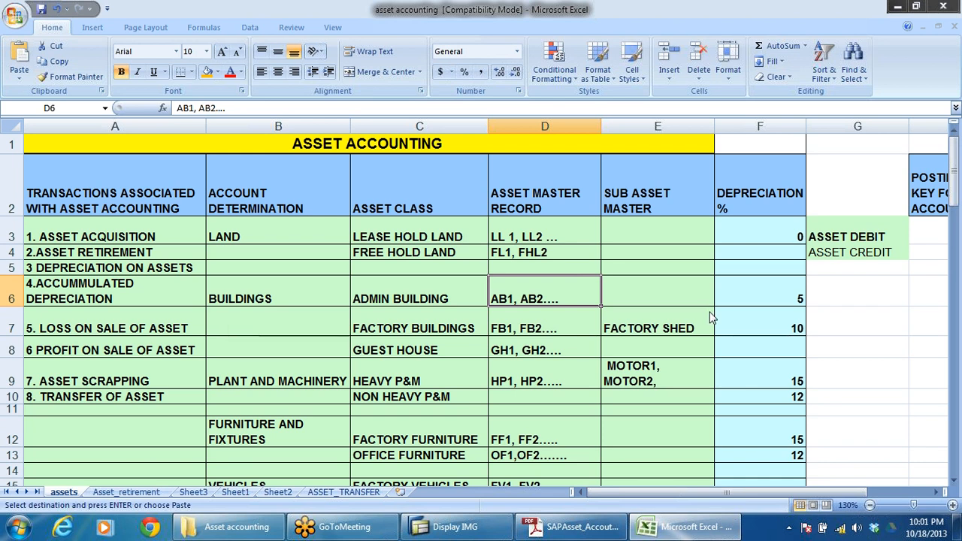
# Step: Switch back to SAP, open Determine Depreciation Areas in the Asset Class, and locate the DRLB asset classes
pyautogui.hotkey('alt', 'Tab')
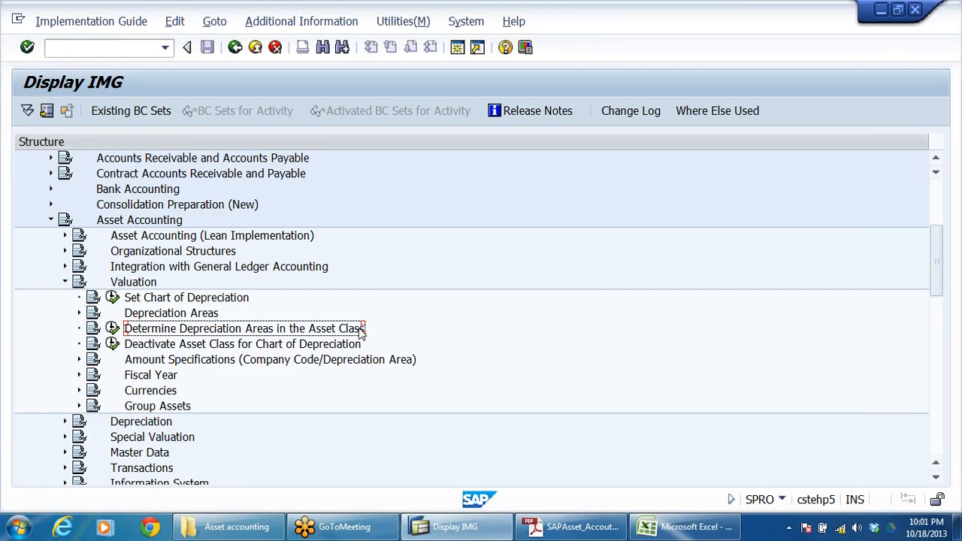
pyautogui.click(112, 328)
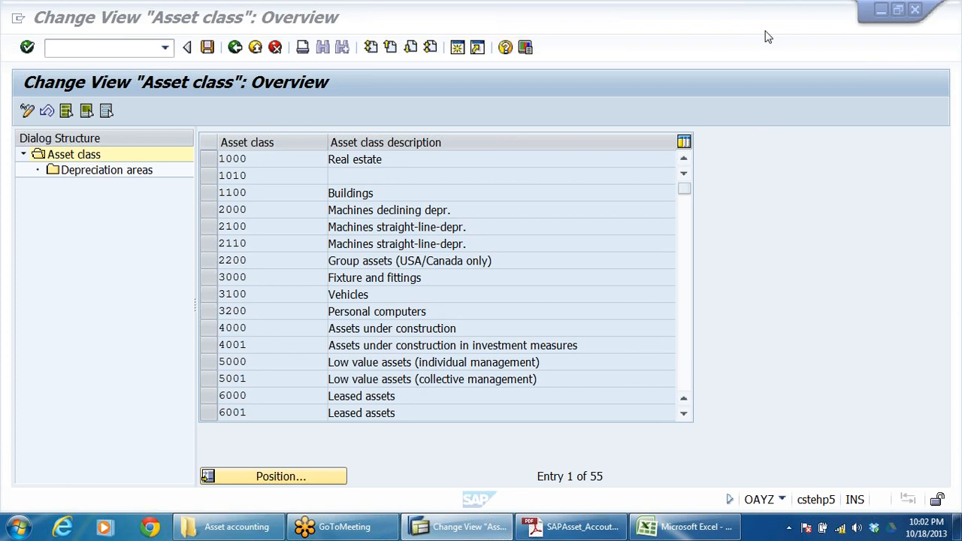
pyautogui.click(412, 289)
pyautogui.scroll(-5, 301, 281)
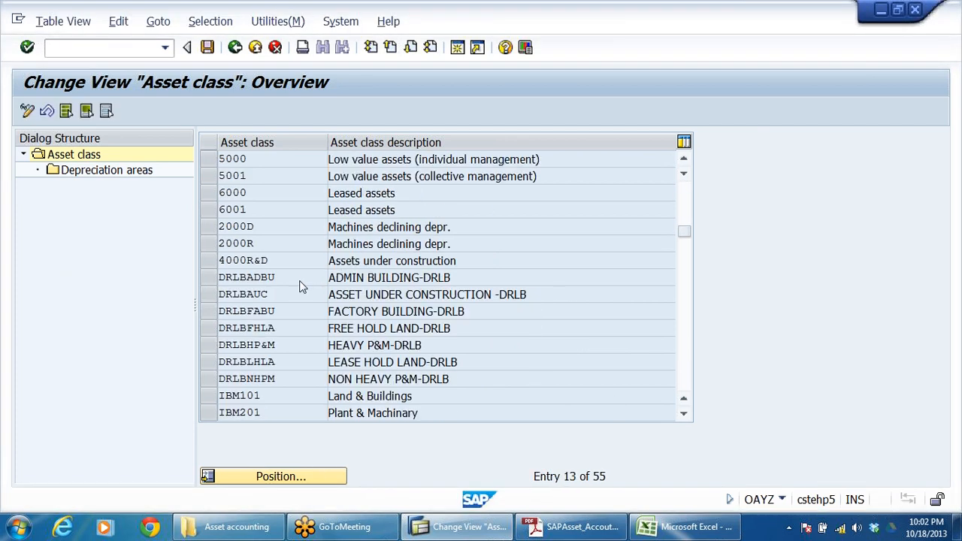
pyautogui.scroll(-1, 301, 282)
pyautogui.scroll(1, 326, 322)
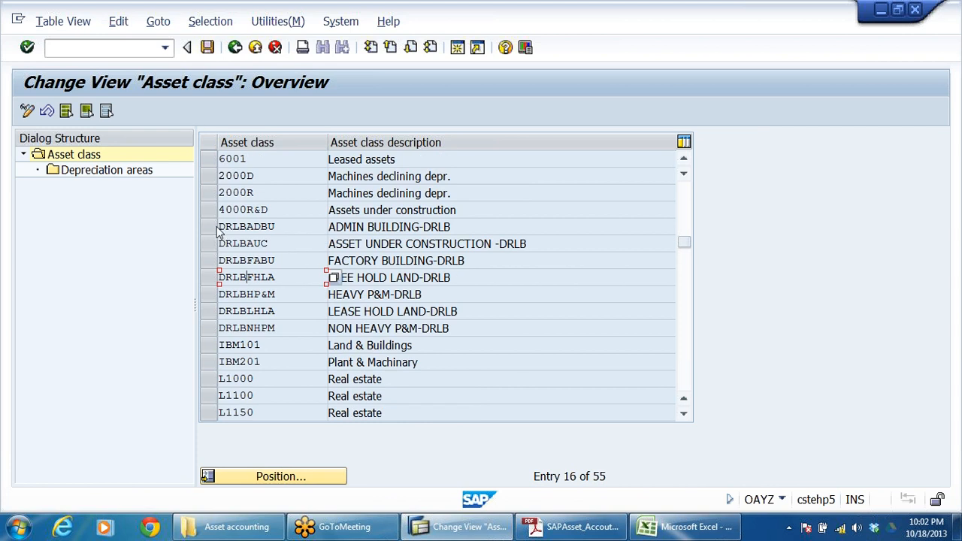
# Step: Select asset class DRLBADBU, ADMIN BUILDING-DRLB, and open its depreciation areas
pyautogui.click(334, 227)
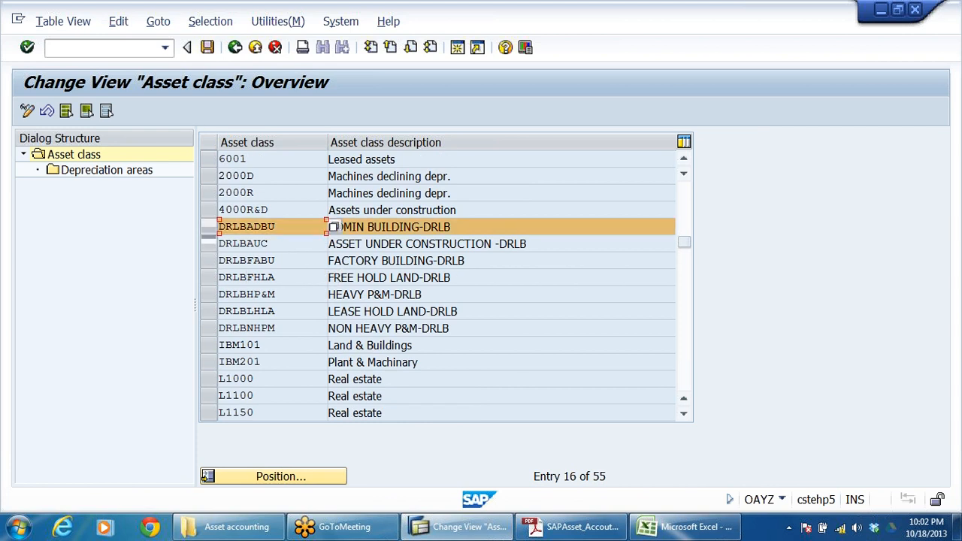
pyautogui.press('Tab')
pyautogui.click(208, 230)
pyautogui.click(208, 229)
pyautogui.click(118, 175)
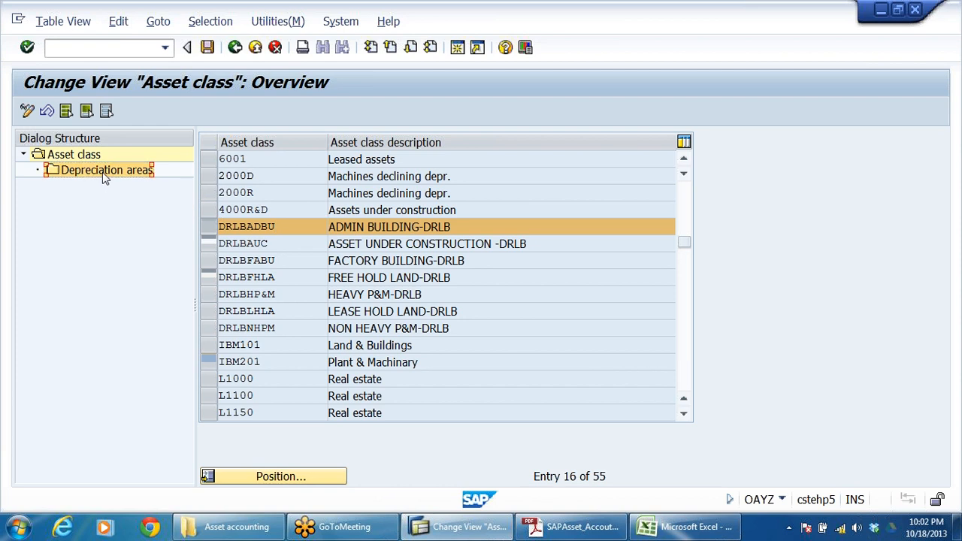
pyautogui.doubleClick(106, 177)
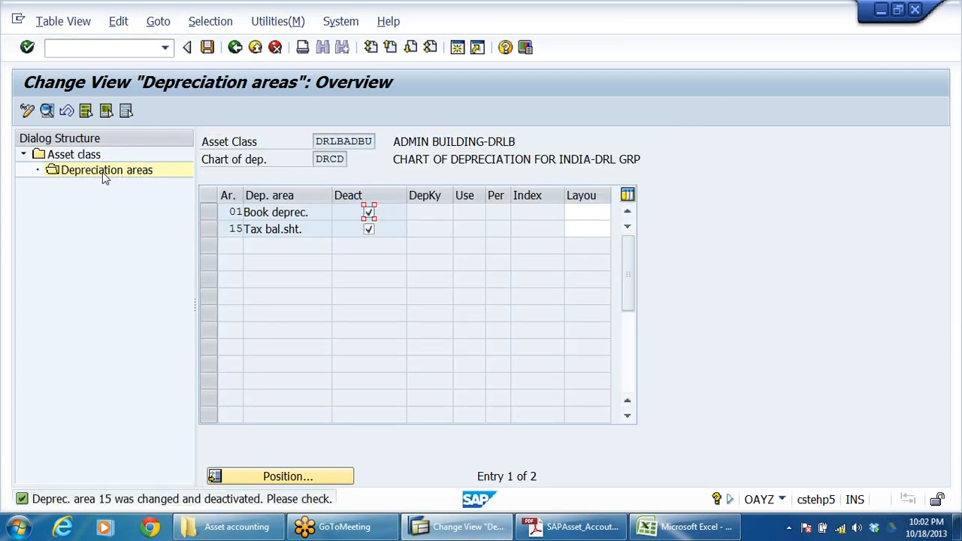
# Step: Activate depreciation areas 01 Book deprec. and 15 Tax bal.sht. by clearing their deactivation flags
pyautogui.click(368, 229)
pyautogui.click(369, 229)
pyautogui.click(368, 213)
pyautogui.click(368, 229)
# Step: Narrow the deactivation column and widen the screen layout column in the depreciation areas table
pyautogui.moveTo(406, 196); pyautogui.dragTo(379, 196)
pyautogui.click(560, 212)
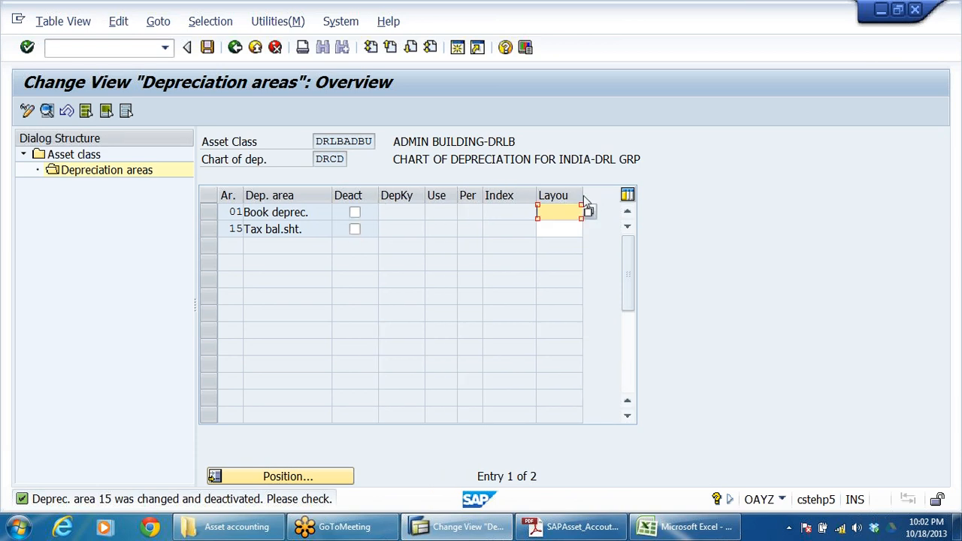
pyautogui.moveTo(583, 195); pyautogui.dragTo(604, 197)
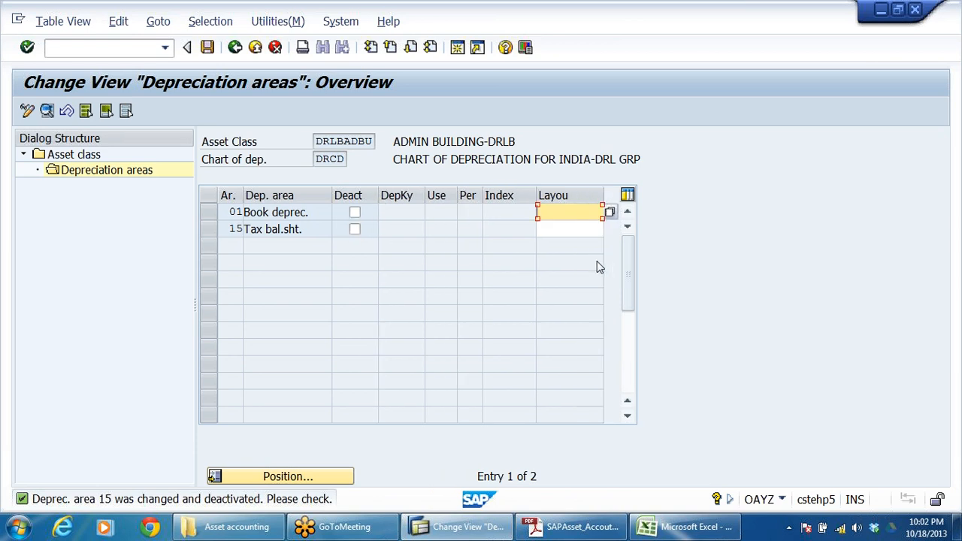
# Step: Compare screen layout rules 1000 and 2000, and assign 1000, depreciation on main asset number level, to area 01 Book deprec
pyautogui.click(579, 230)
pyautogui.click(583, 212)
pyautogui.click(611, 212)
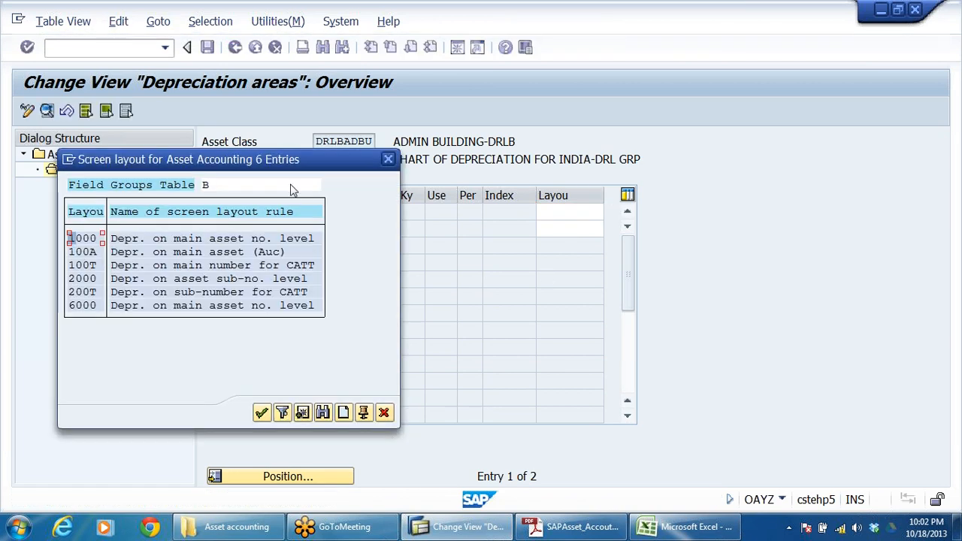
pyautogui.moveTo(347, 168); pyautogui.dragTo(880, 146)
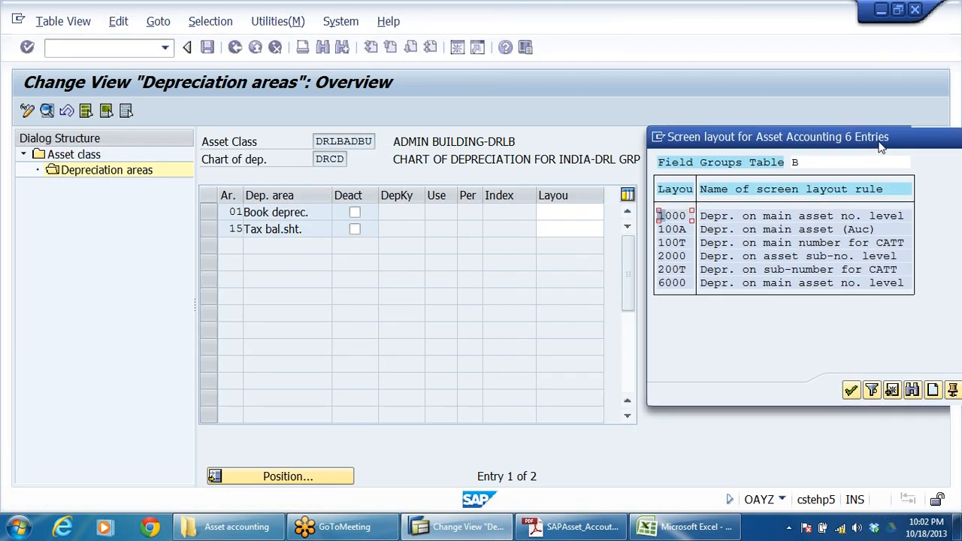
pyautogui.click(839, 216)
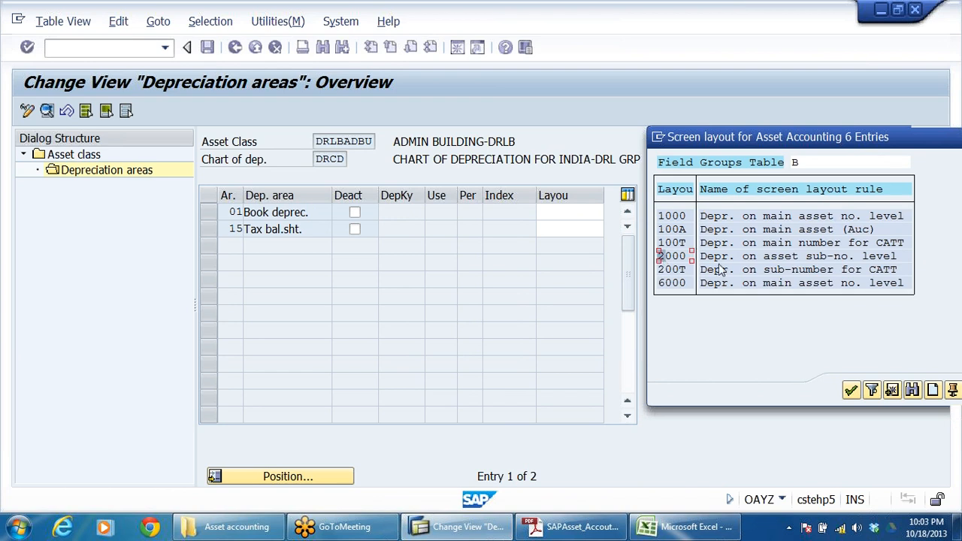
pyautogui.click(878, 257)
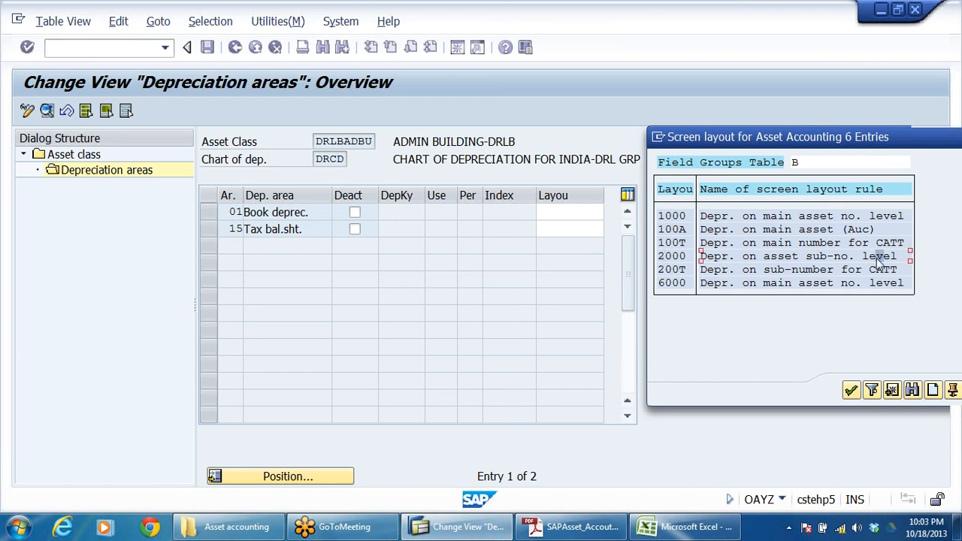
pyautogui.click(675, 217)
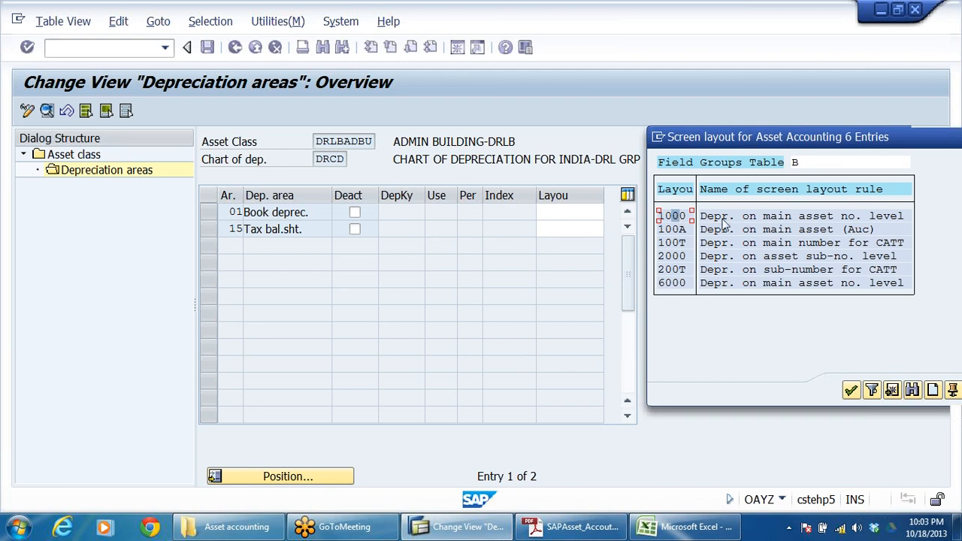
pyautogui.click(876, 217)
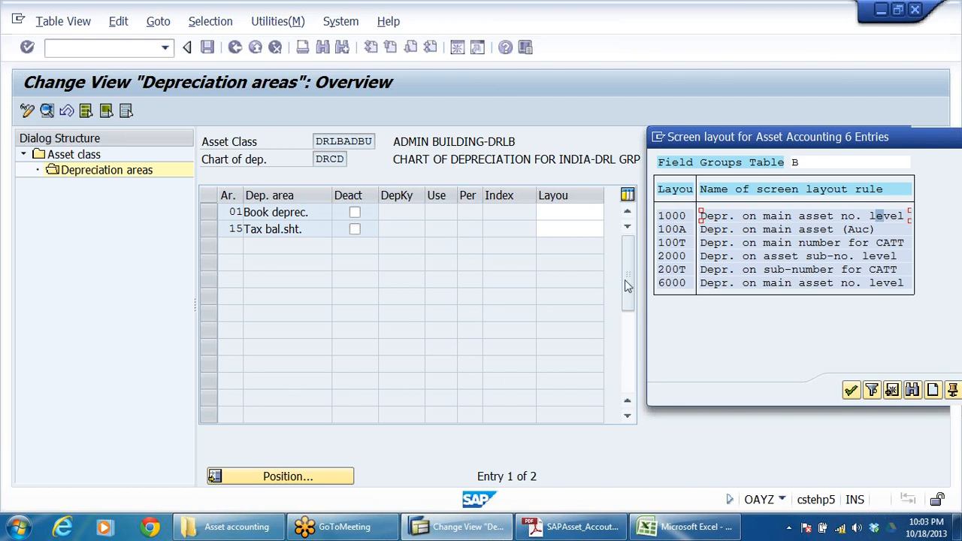
pyautogui.click(671, 258)
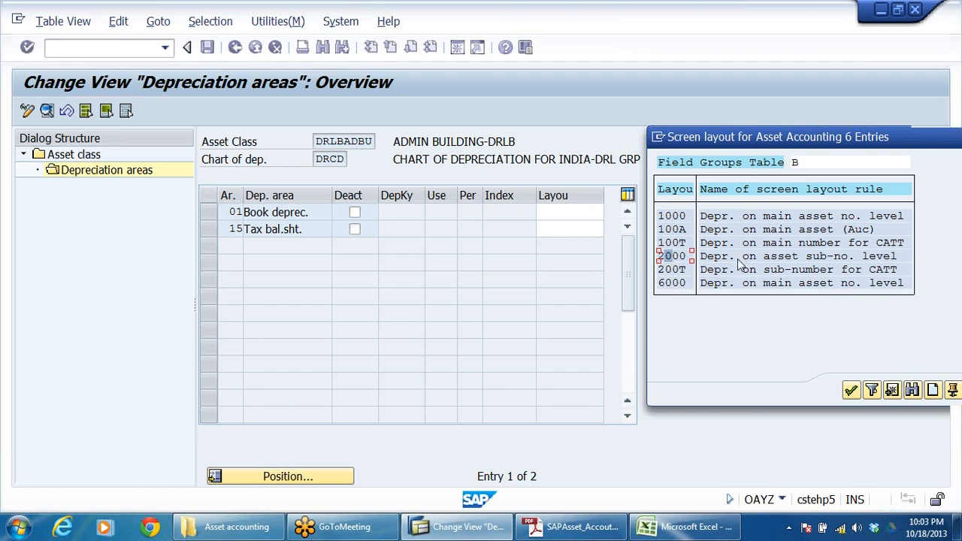
pyautogui.click(864, 257)
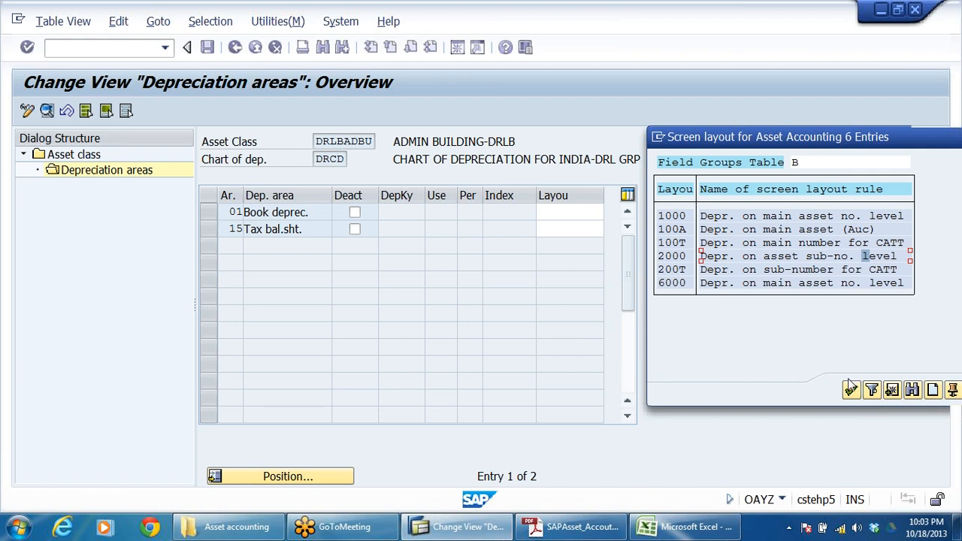
pyautogui.click(679, 216)
pyautogui.doubleClick(679, 216)
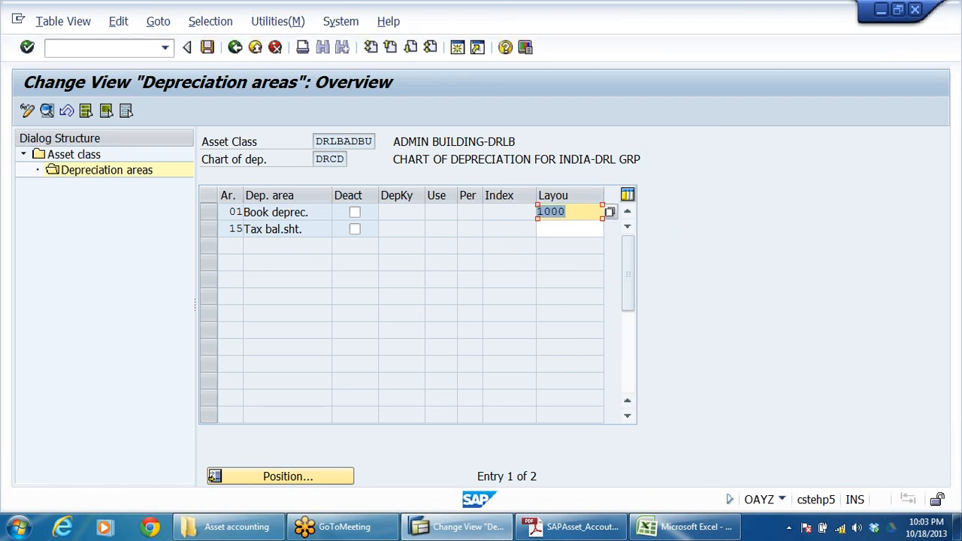
# Step: Set the screen layout of area 15 Tax bal.sht. to 1000 and confirm the entries
pyautogui.click(569, 212)
pyautogui.click(538, 227)
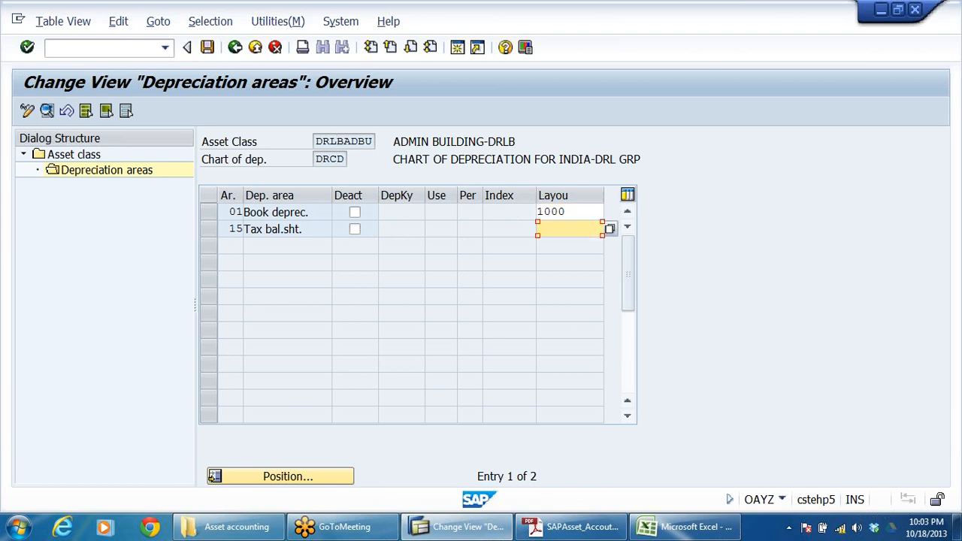
pyautogui.write('1000')
pyautogui.press('Return')
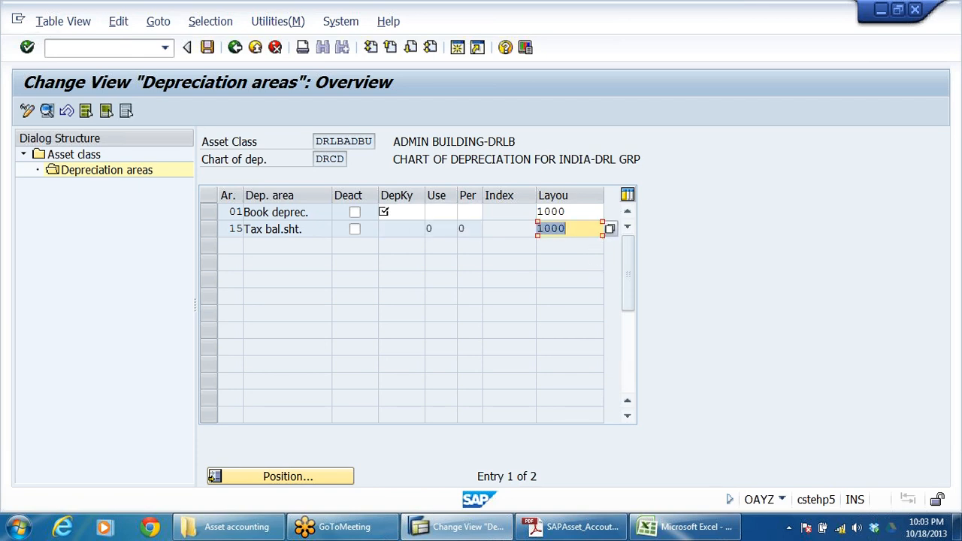
# Step: Assign depreciation key DR01, 5% SLM DEPN ON ADMIN BULD-DRLB, to area 01 Book deprec. of the admin building class
pyautogui.click(423, 214)
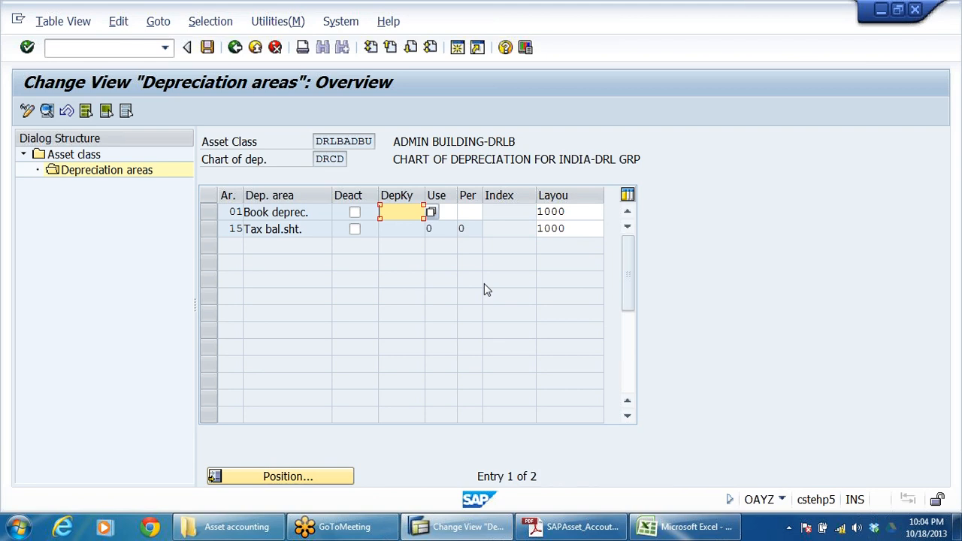
pyautogui.click(470, 211)
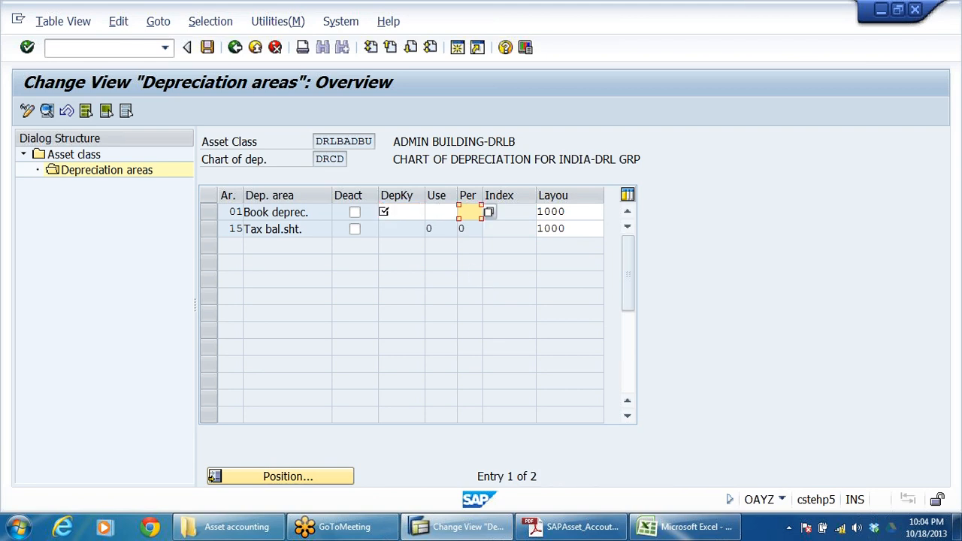
pyautogui.click(402, 212)
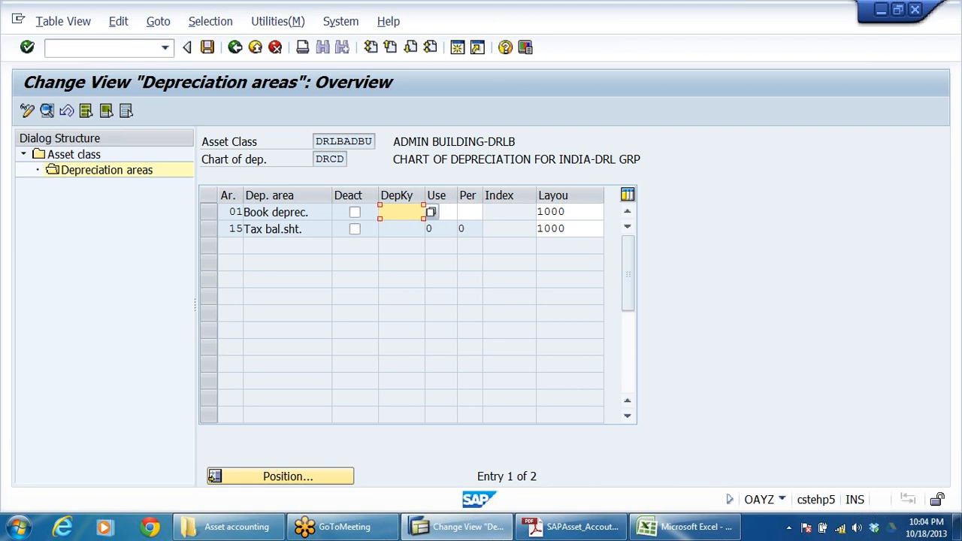
pyautogui.moveTo(391, 136); pyautogui.dragTo(747, 148)
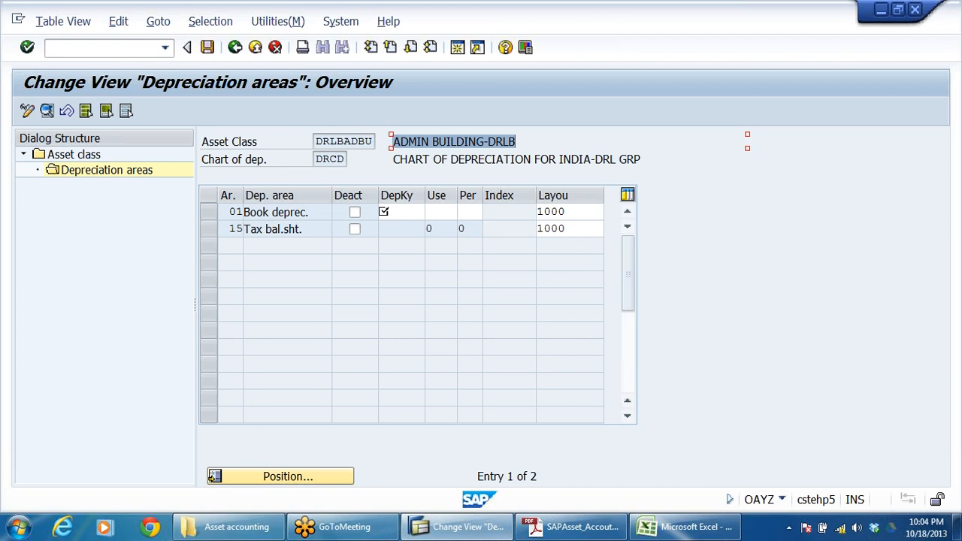
pyautogui.click(406, 213)
pyautogui.click(431, 214)
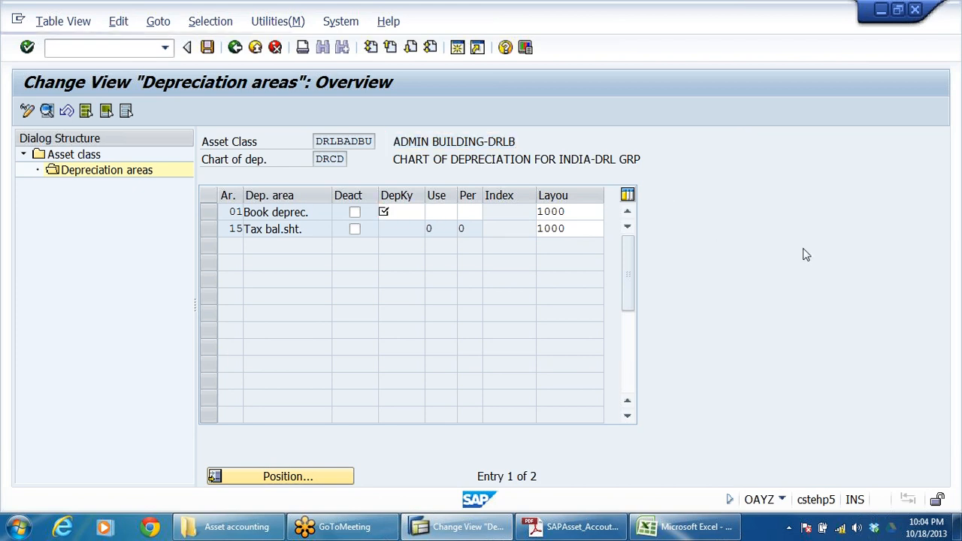
pyautogui.scroll(-2, 135, 366)
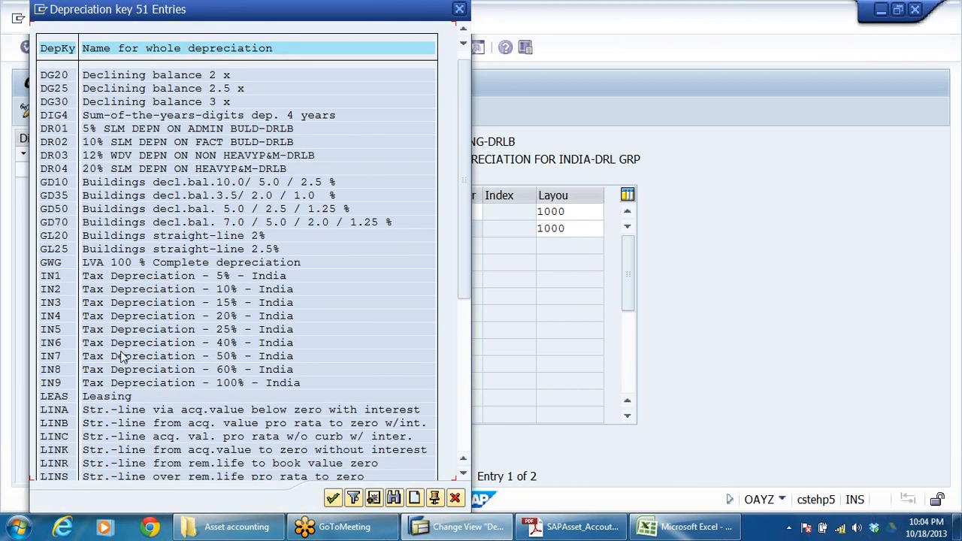
pyautogui.scroll(-1, 135, 366)
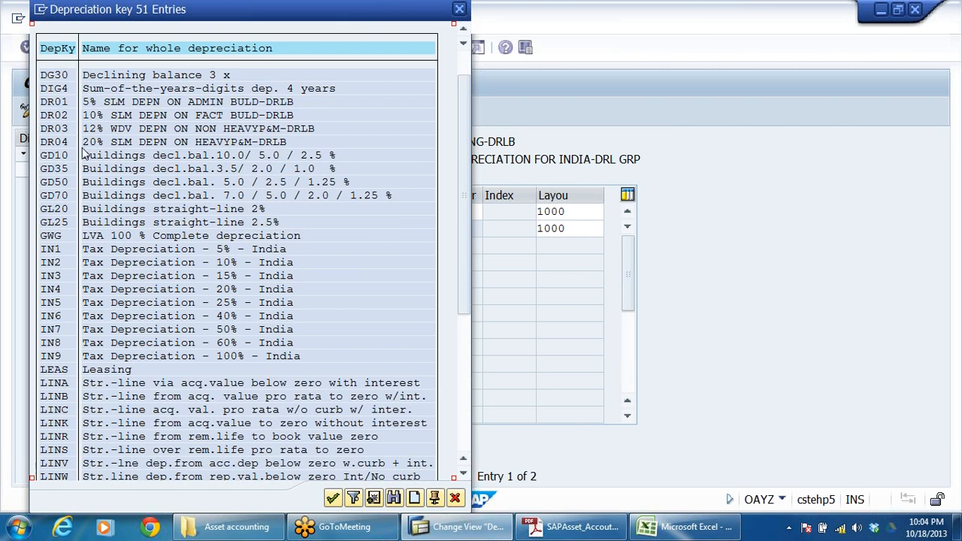
pyautogui.click(54, 102)
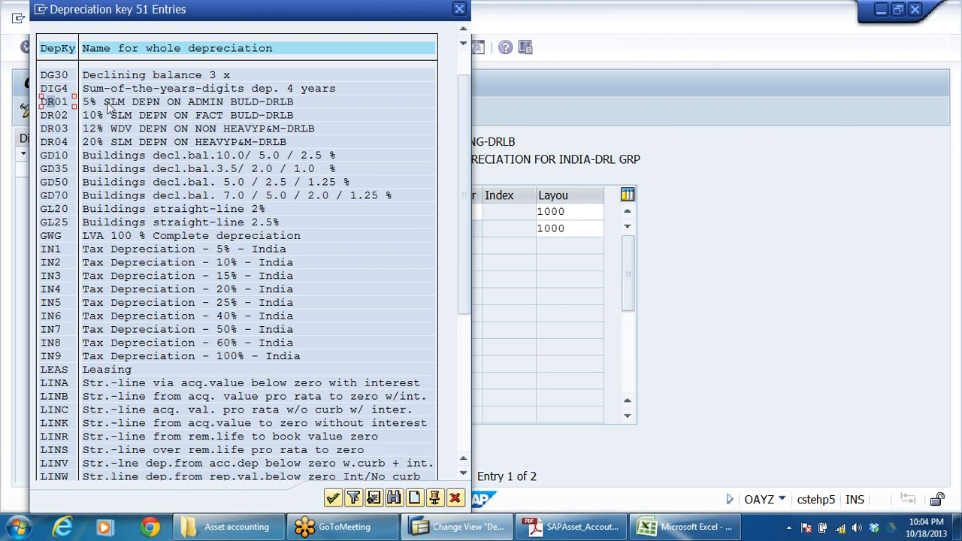
pyautogui.click(255, 106)
pyautogui.doubleClick(64, 102)
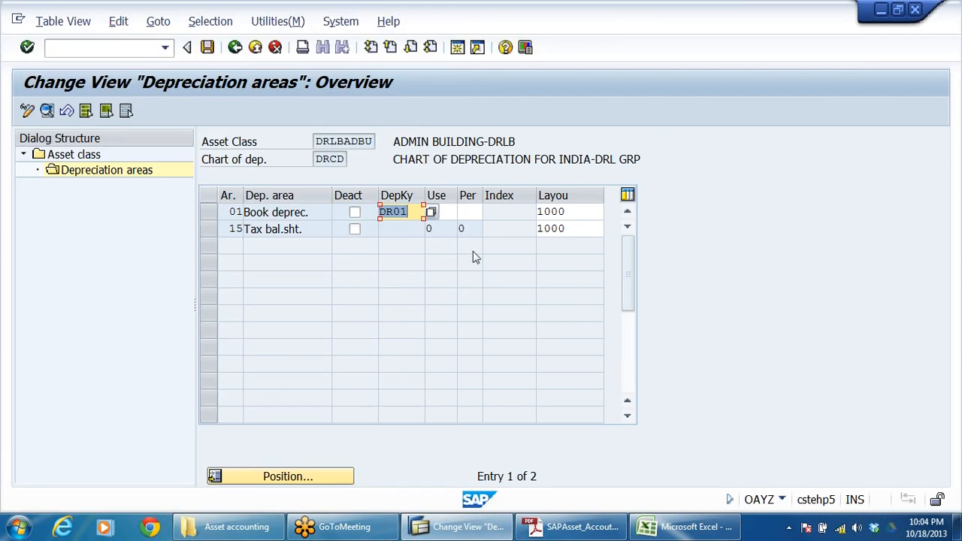
# Step: Widen the useful life and period columns in the admin building's depreciation areas table
pyautogui.press('Tab')
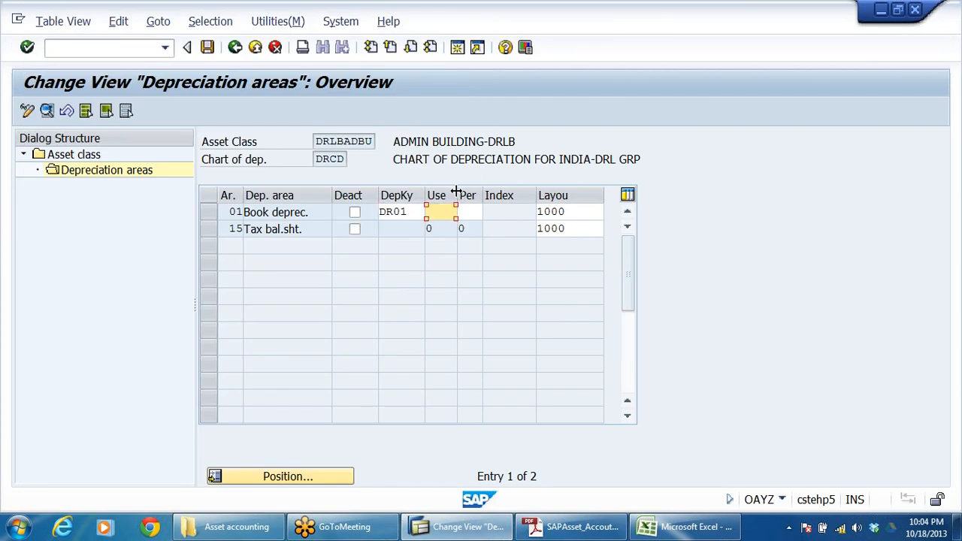
pyautogui.moveTo(476, 194); pyautogui.dragTo(540, 195)
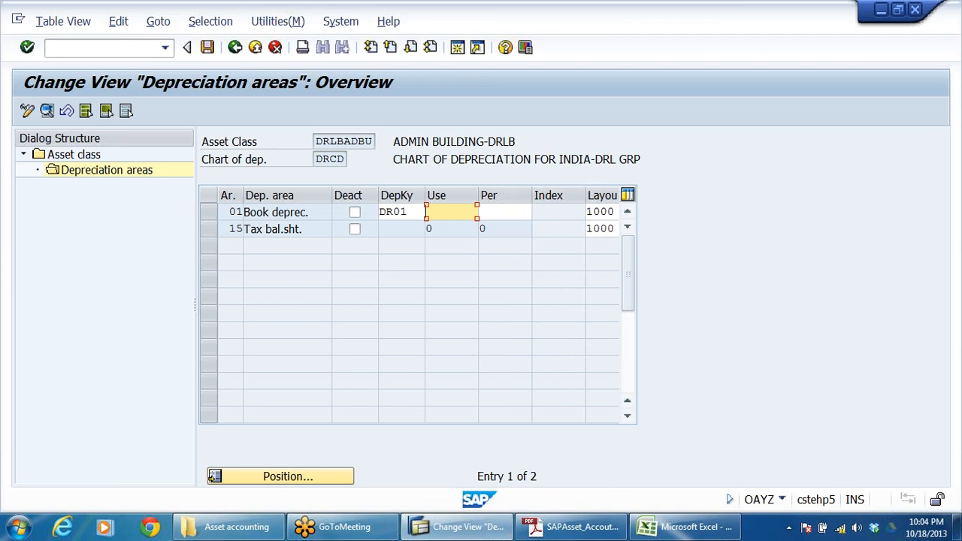
pyautogui.press('Tab')
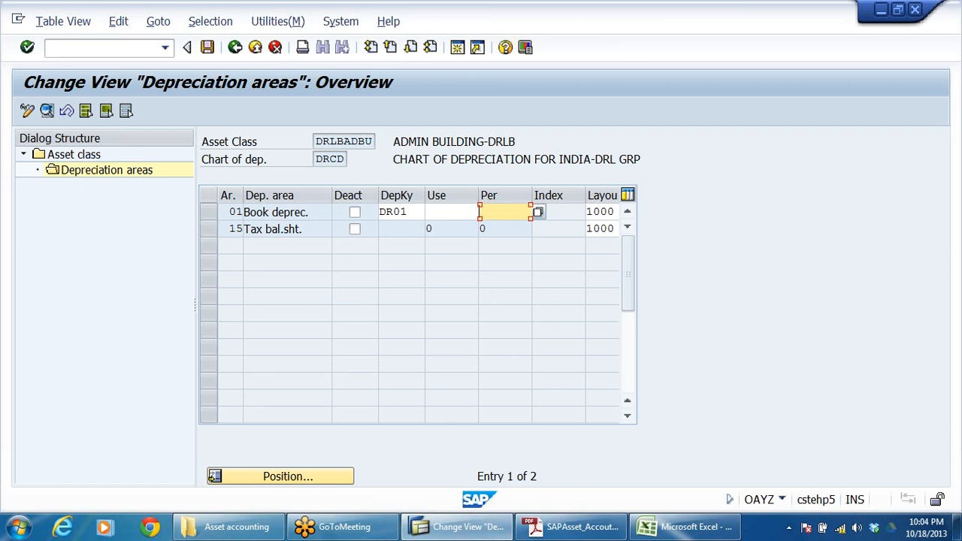
# Step: Confirm the admin building entries so key DR01 carries over to area 15 Tax bal.sht., and check both areas' keys
pyautogui.moveTo(392, 142); pyautogui.dragTo(505, 141)
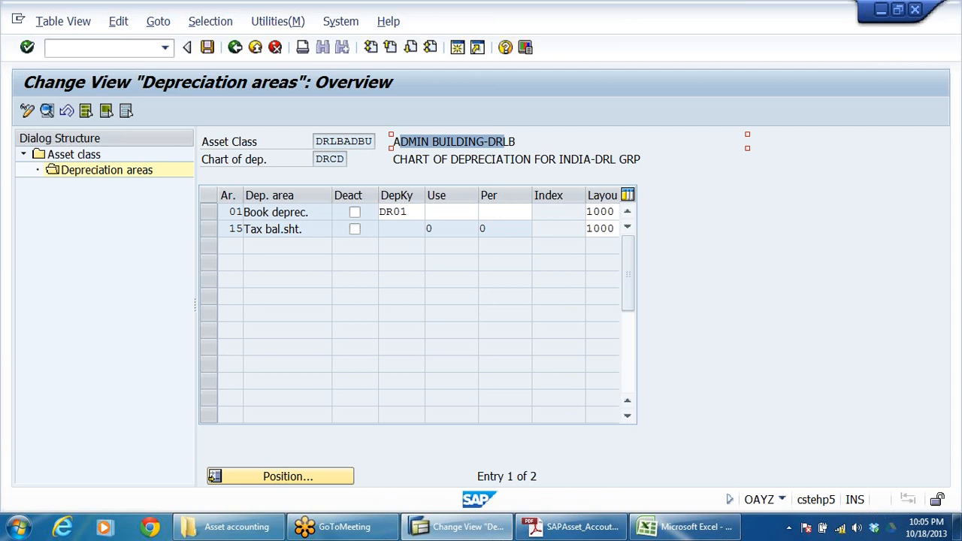
pyautogui.moveTo(309, 213); pyautogui.dragTo(244, 213)
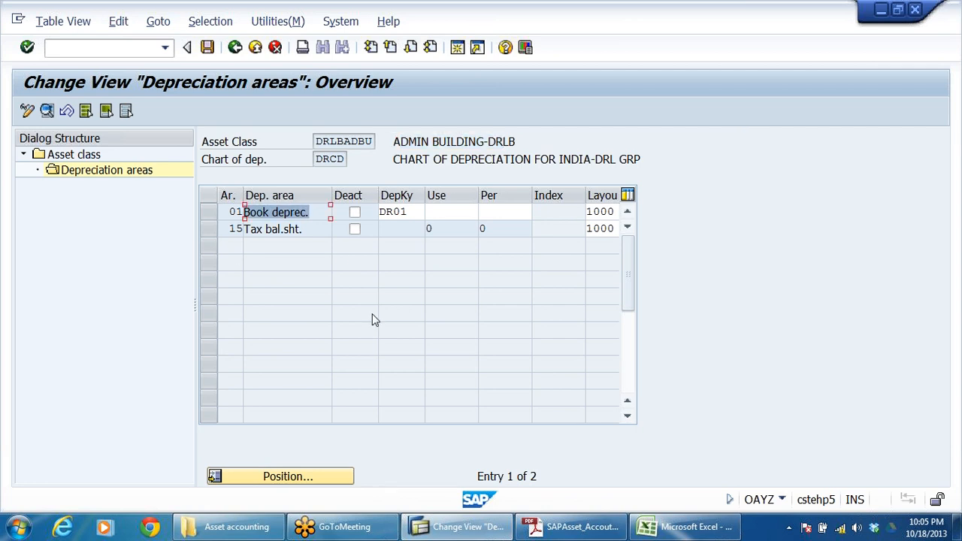
pyautogui.moveTo(308, 229); pyautogui.dragTo(244, 229)
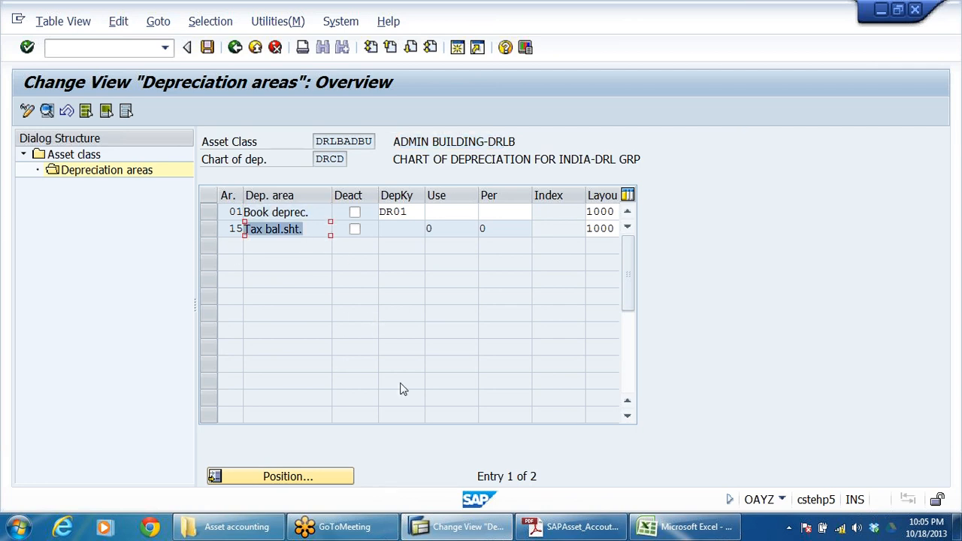
pyautogui.press('Return')
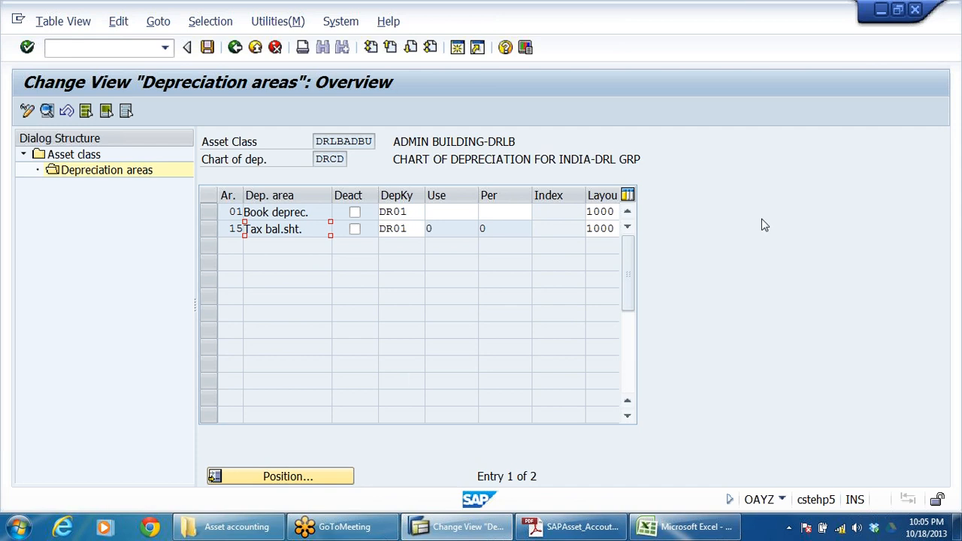
pyautogui.moveTo(411, 230); pyautogui.dragTo(2, 251)
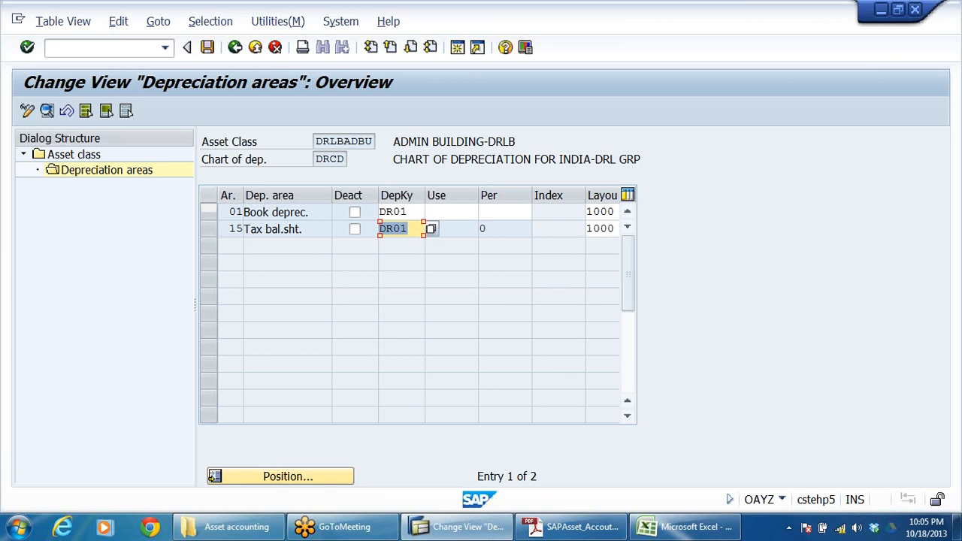
pyautogui.press('Return')
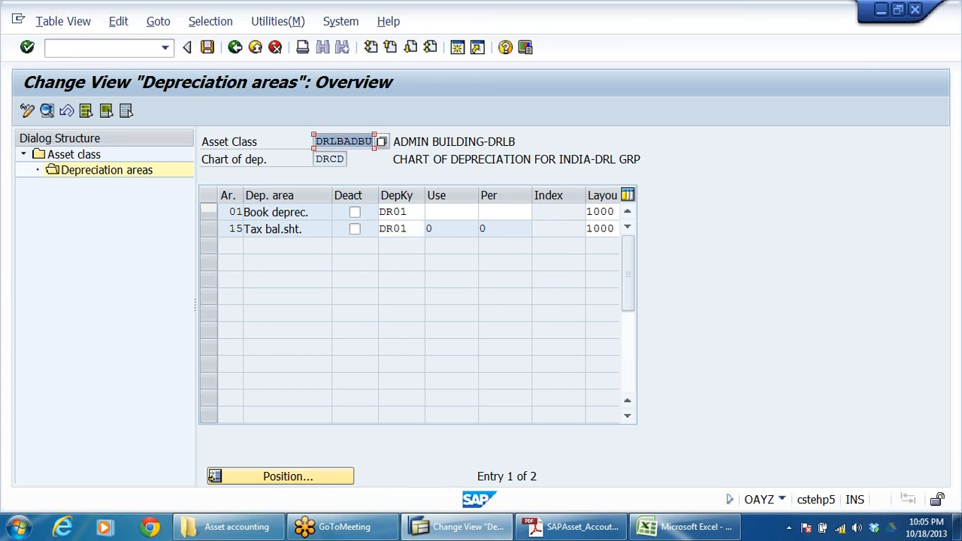
pyautogui.click(402, 212)
pyautogui.click(403, 228)
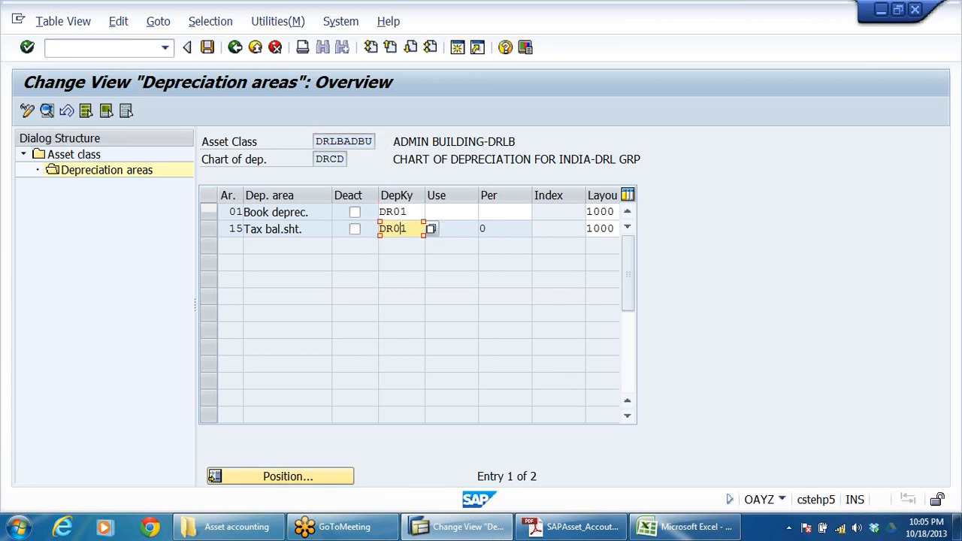
pyautogui.click(402, 212)
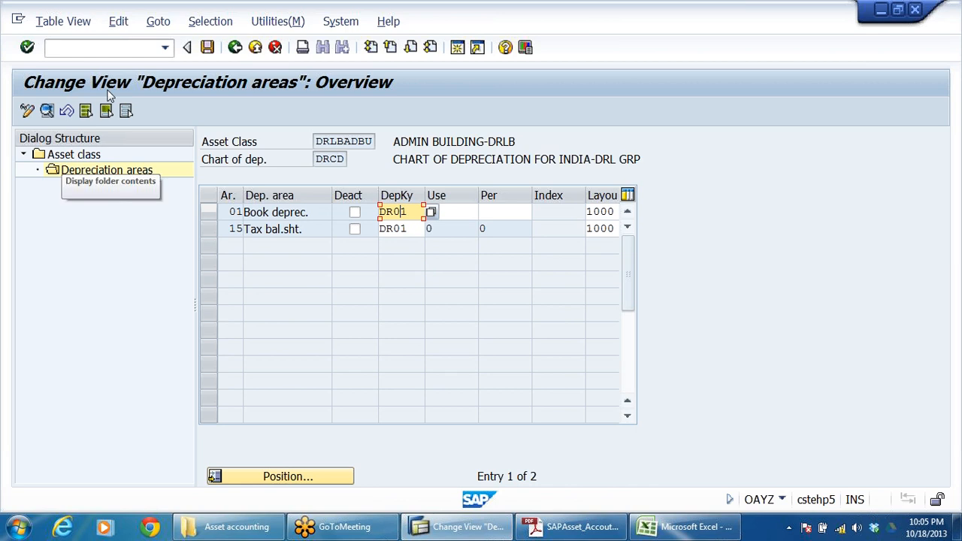
# Step: Return to the asset class list and open the depreciation areas of DRLBAUC, ASSET UNDER CONSTRUCTION -DRLB
pyautogui.click(236, 48)
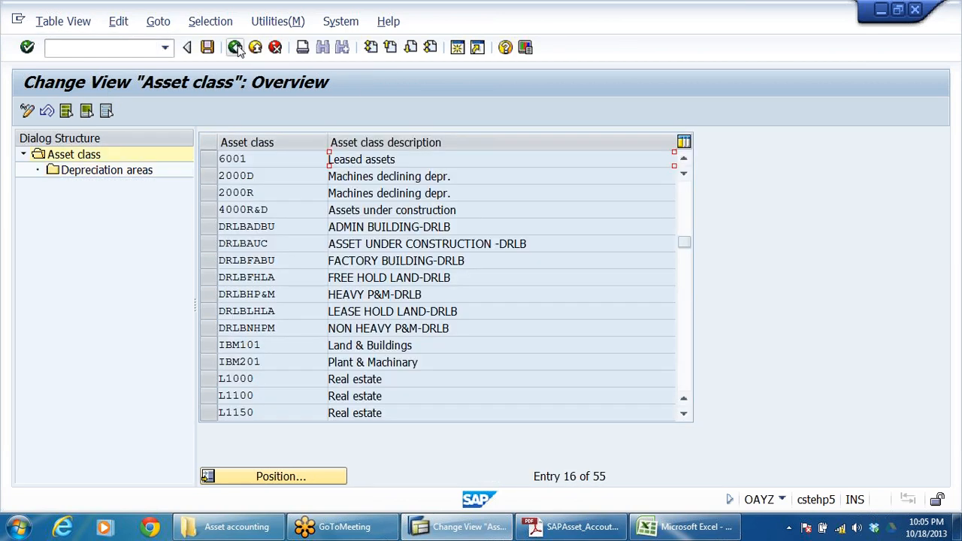
pyautogui.click(334, 244)
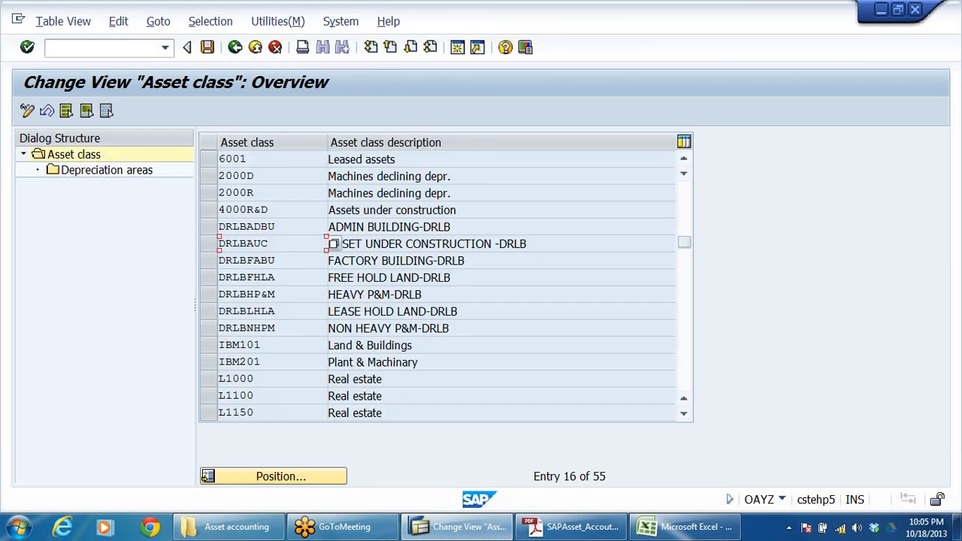
pyautogui.click(334, 226)
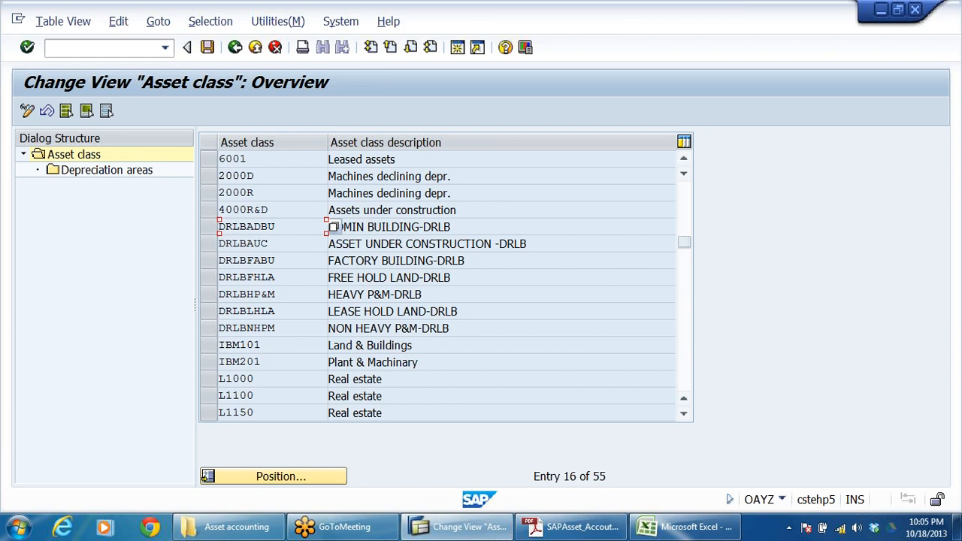
pyautogui.click(334, 244)
pyautogui.moveTo(354, 244); pyautogui.dragTo(674, 244)
pyautogui.click(333, 244)
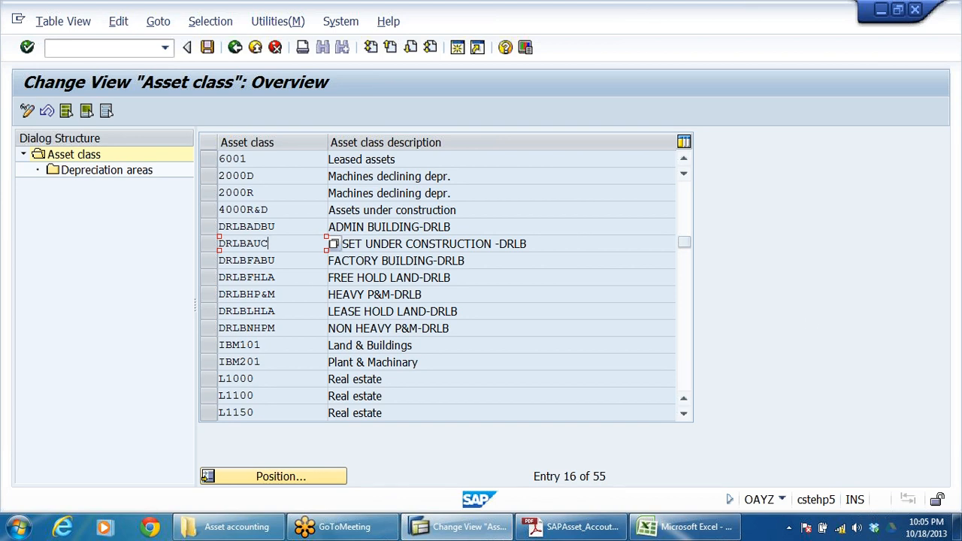
pyautogui.click(210, 245)
pyautogui.doubleClick(112, 171)
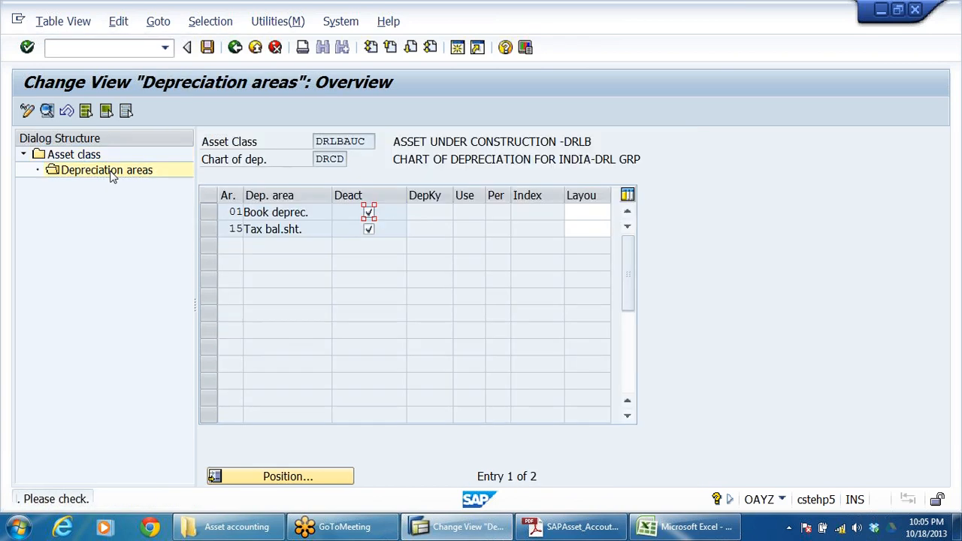
# Step: Activate areas 01 and 15 of the asset under construction class and set both screen layouts to 1000
pyautogui.click(369, 214)
pyautogui.click(369, 229)
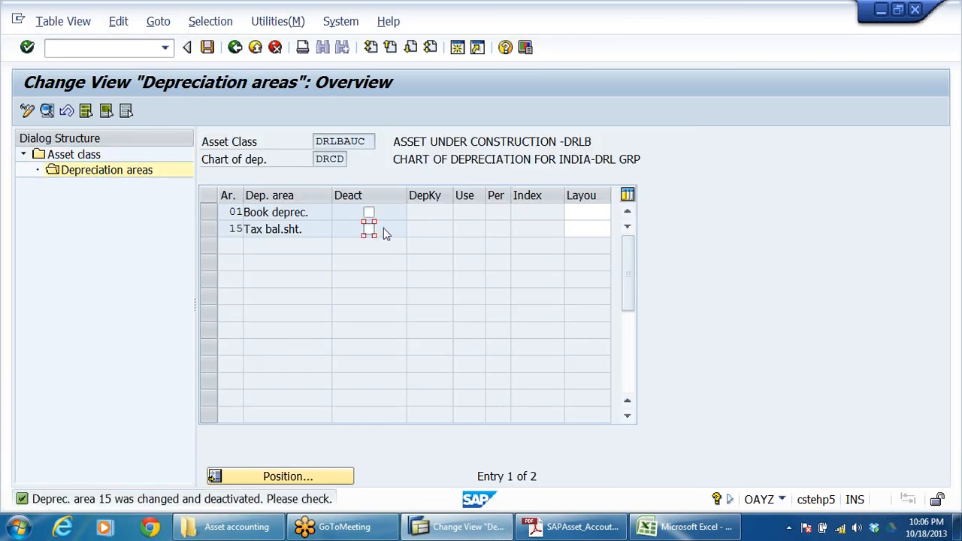
pyautogui.click(611, 212)
pyautogui.write('1')
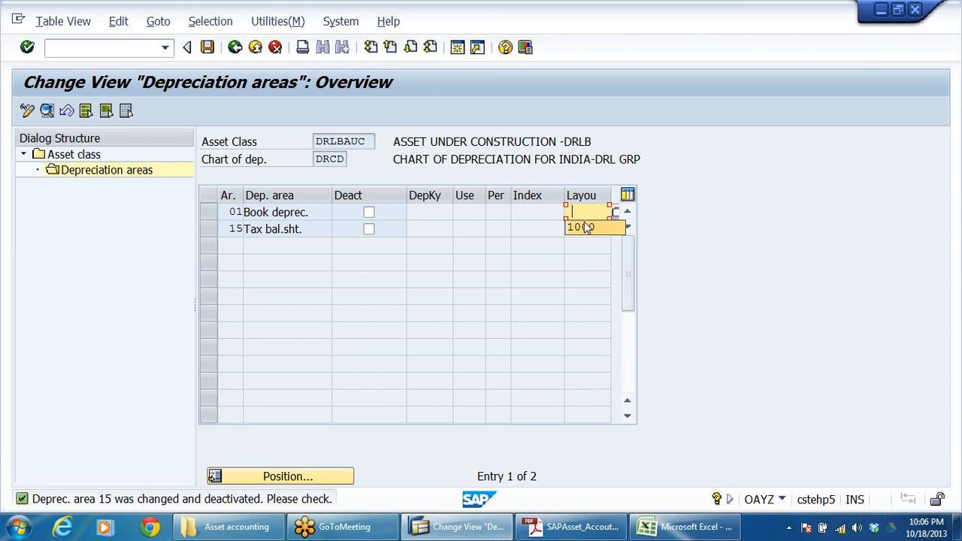
pyautogui.click(615, 228)
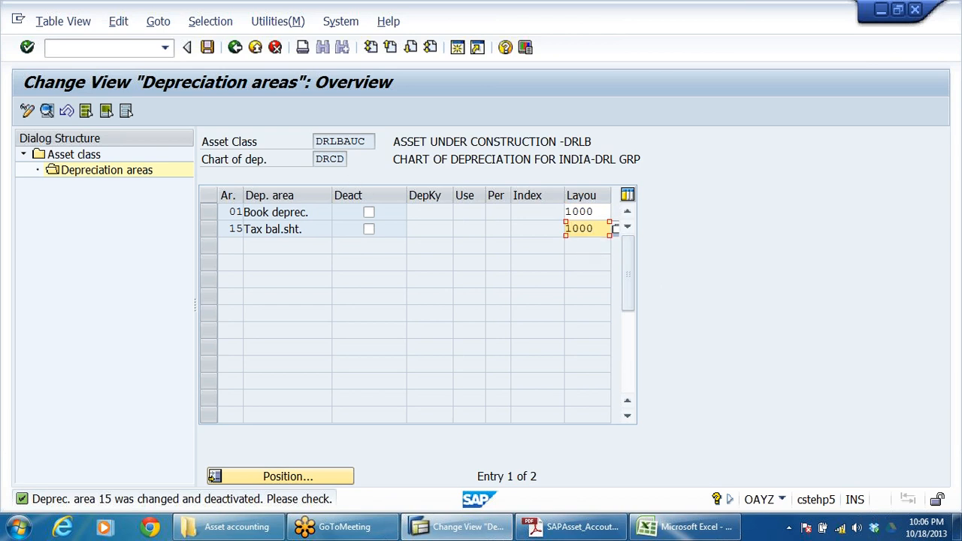
pyautogui.moveTo(391, 136); pyautogui.dragTo(747, 148)
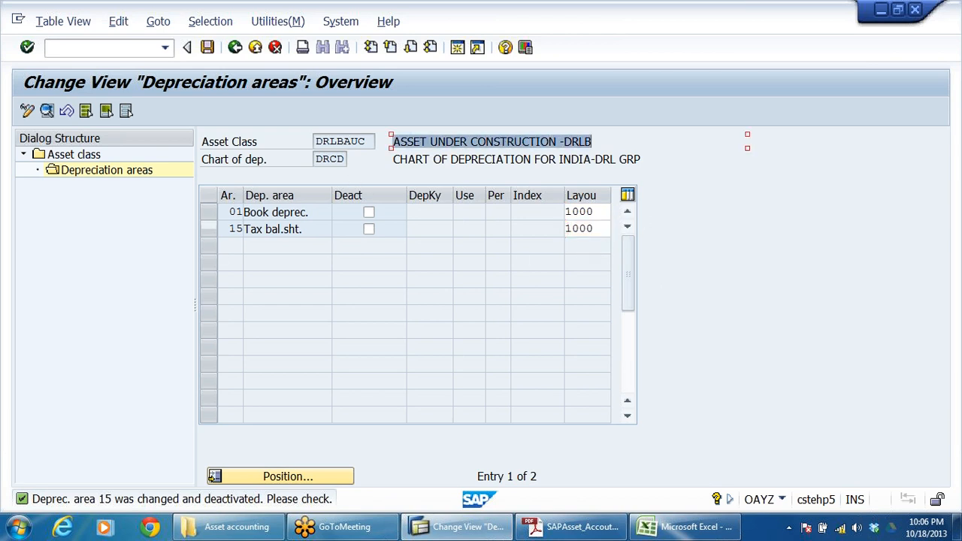
pyautogui.press('Return')
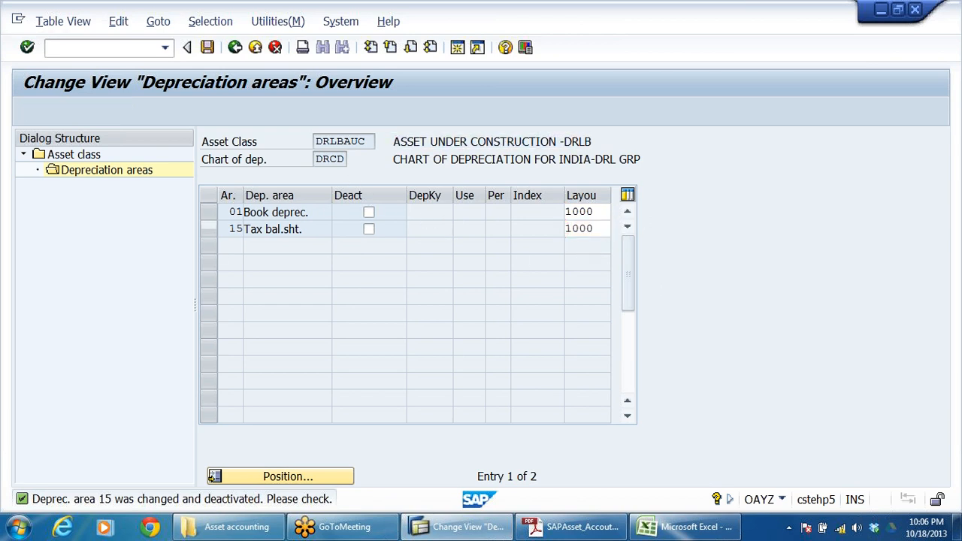
# Step: Assign depreciation key 0000, no depreciation and no interest, to area 01 Book deprec. and confirm it for area 15 as well
pyautogui.moveTo(407, 208); pyautogui.dragTo(453, 219)
pyautogui.click(459, 213)
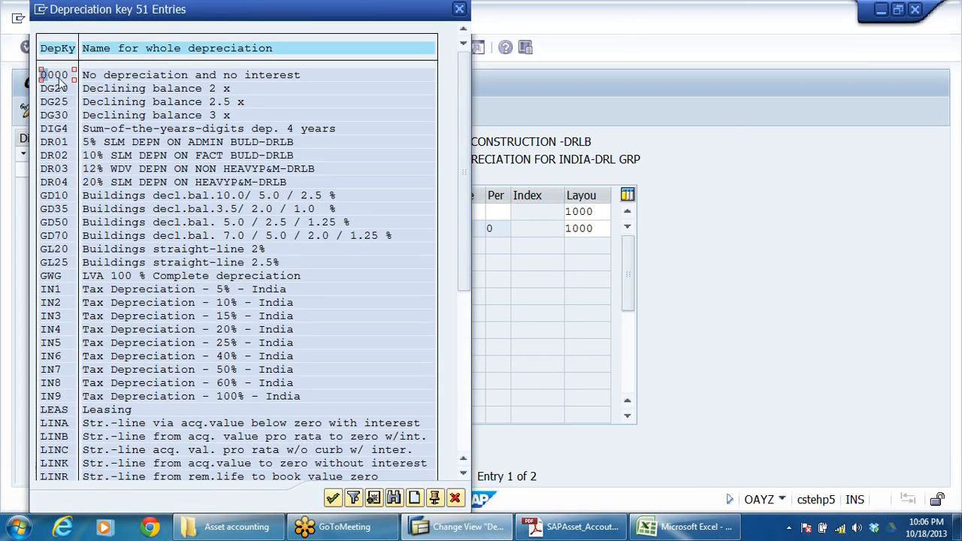
pyautogui.click(298, 78)
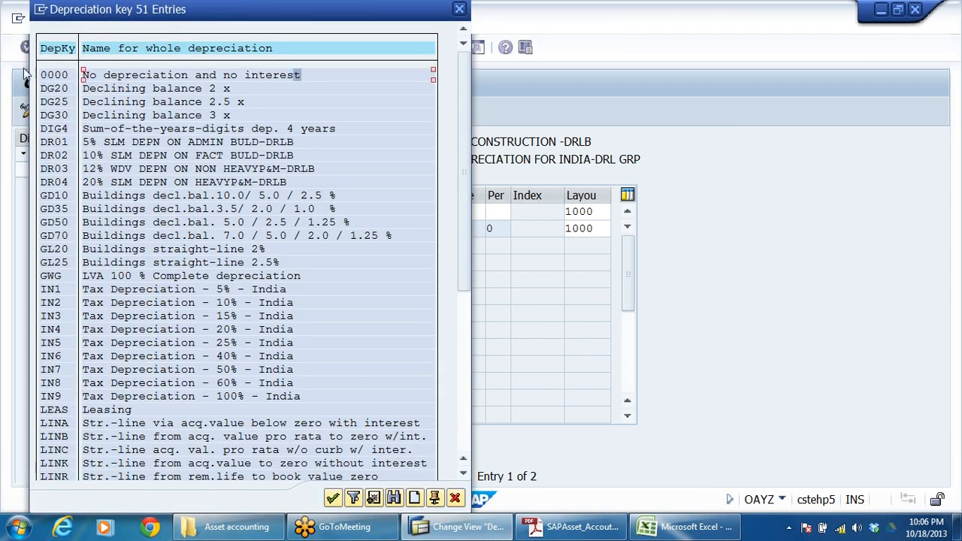
pyautogui.doubleClick(56, 75)
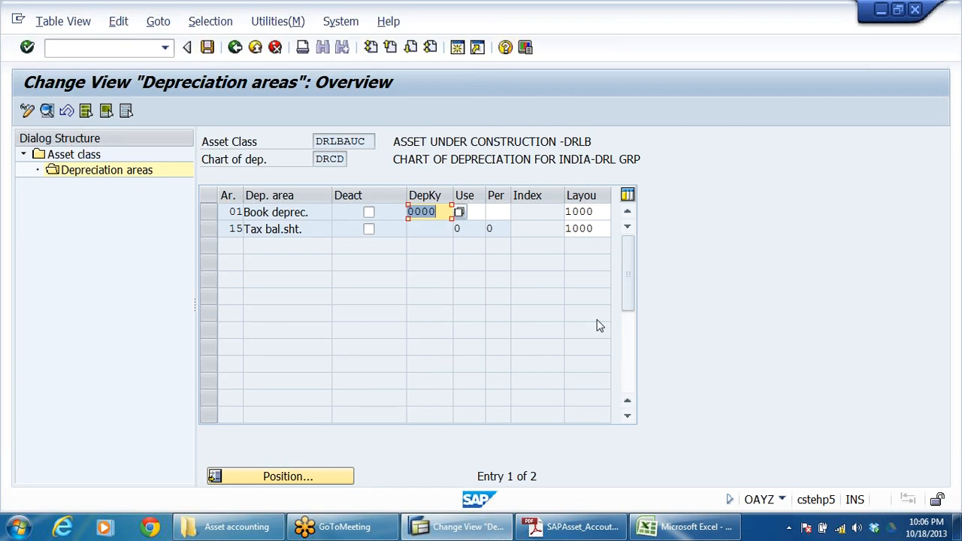
pyautogui.press('Return')
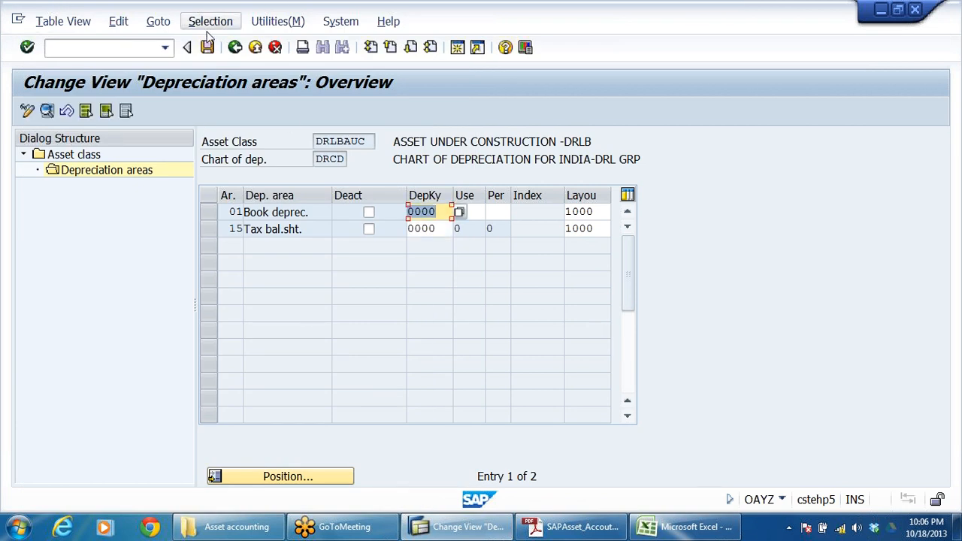
# Step: Save the depreciation area settings to the DRLB ASSET ACCOUNTING customizing request and return to the asset class list
pyautogui.click(207, 47)
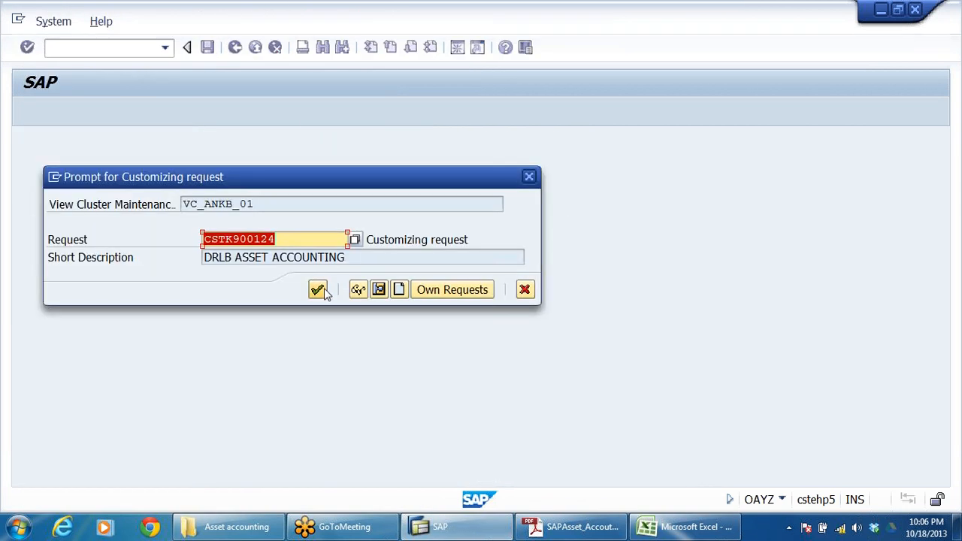
pyautogui.click(322, 290)
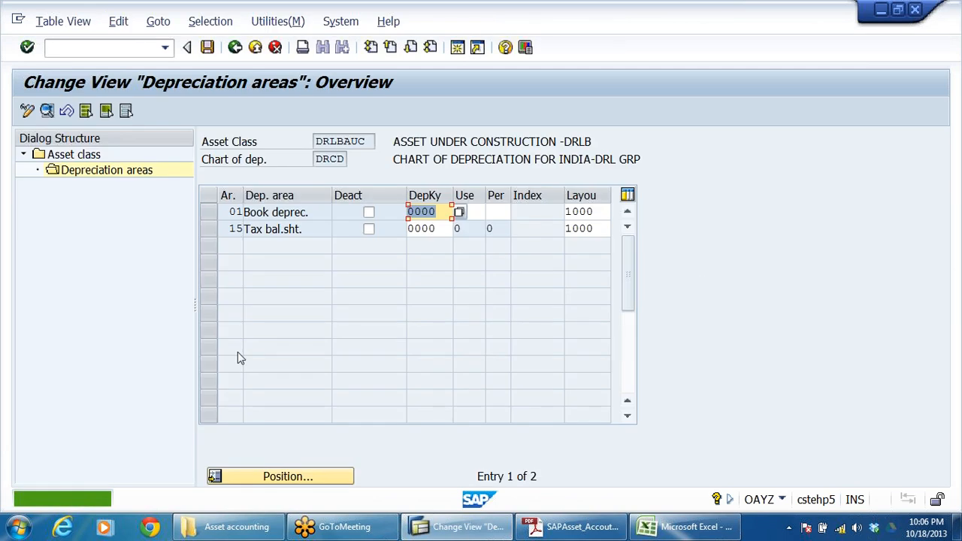
pyautogui.click(235, 47)
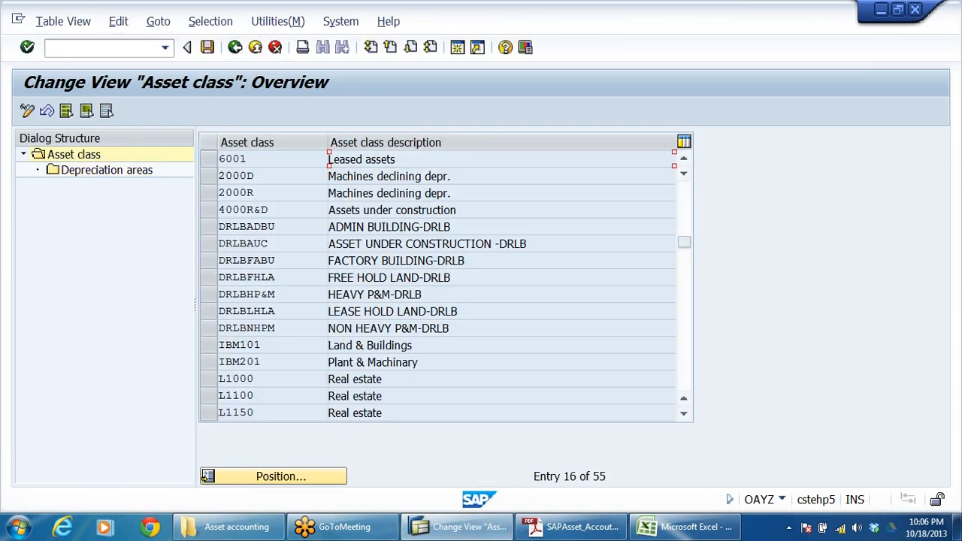
# Step: Open the depreciation areas of DRLBFABU, FACTORY BUILDING-DRLB, and activate areas 01 and 15
pyautogui.moveTo(466, 261); pyautogui.dragTo(169, 350)
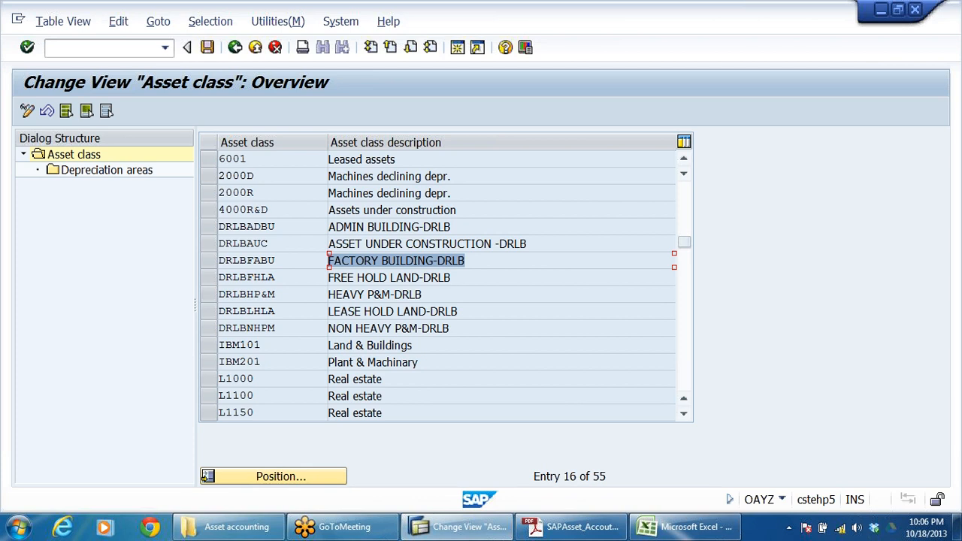
pyautogui.click(215, 264)
pyautogui.doubleClick(118, 174)
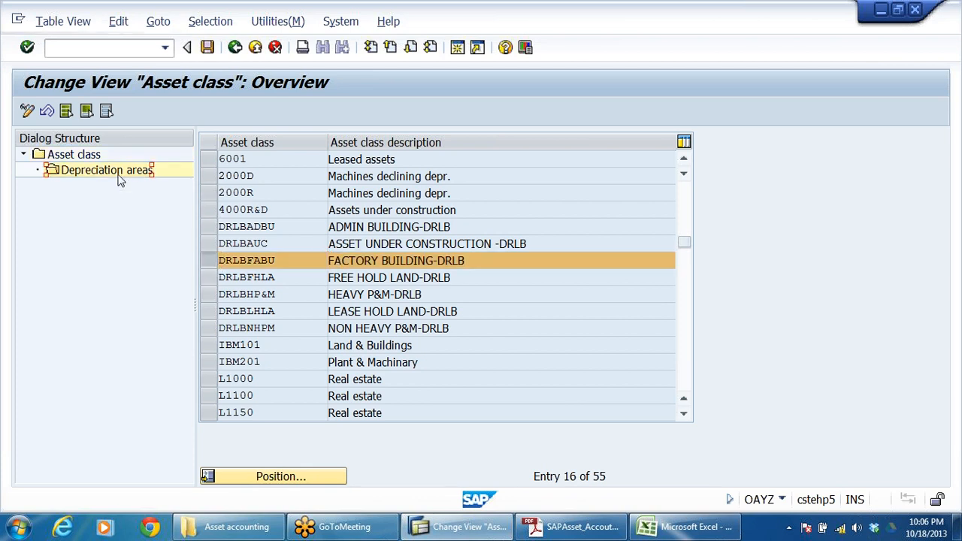
pyautogui.click(368, 212)
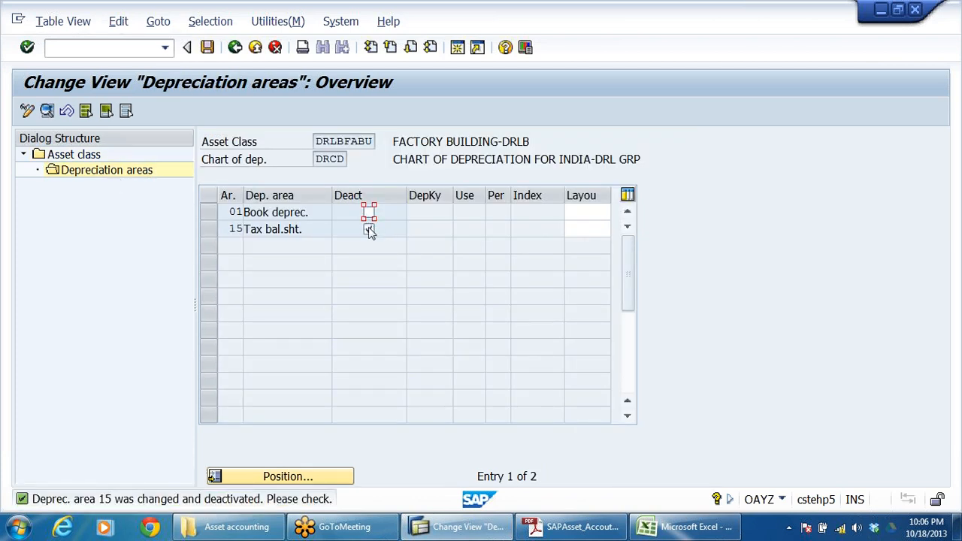
pyautogui.click(368, 229)
# Step: Assign screen layout 2000, depreciation on asset sub-number level, to area 01 Book deprec. of the factory building class
pyautogui.moveTo(393, 141); pyautogui.dragTo(530, 143)
pyautogui.click(608, 212)
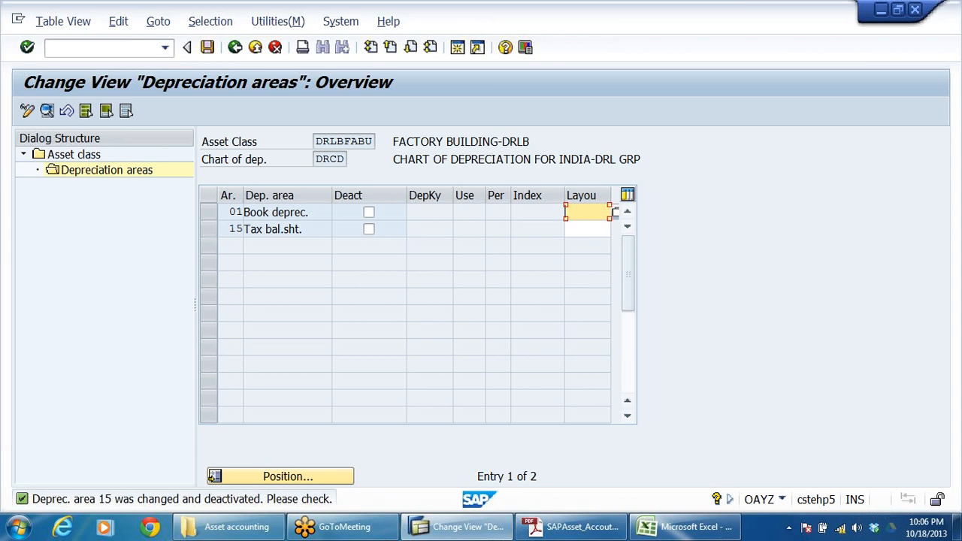
pyautogui.click(615, 216)
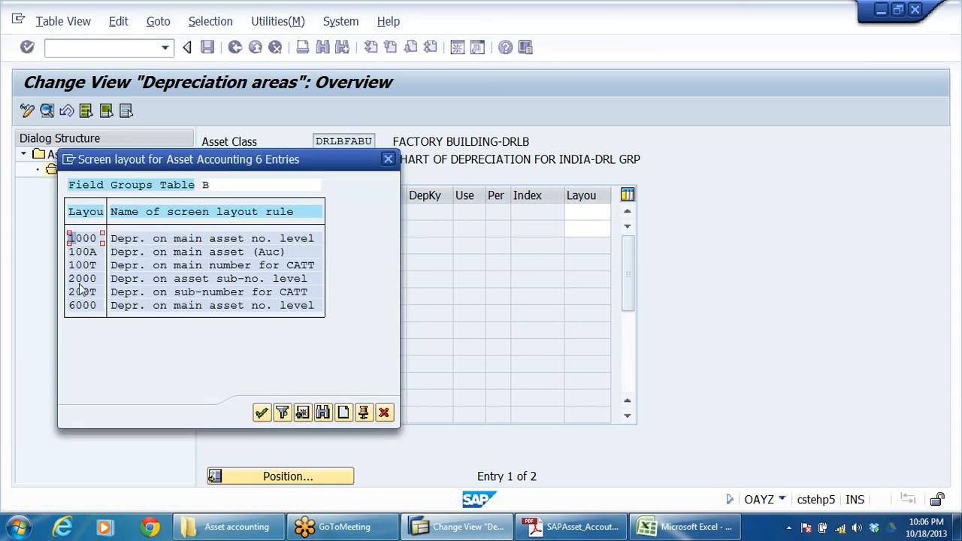
pyautogui.click(269, 279)
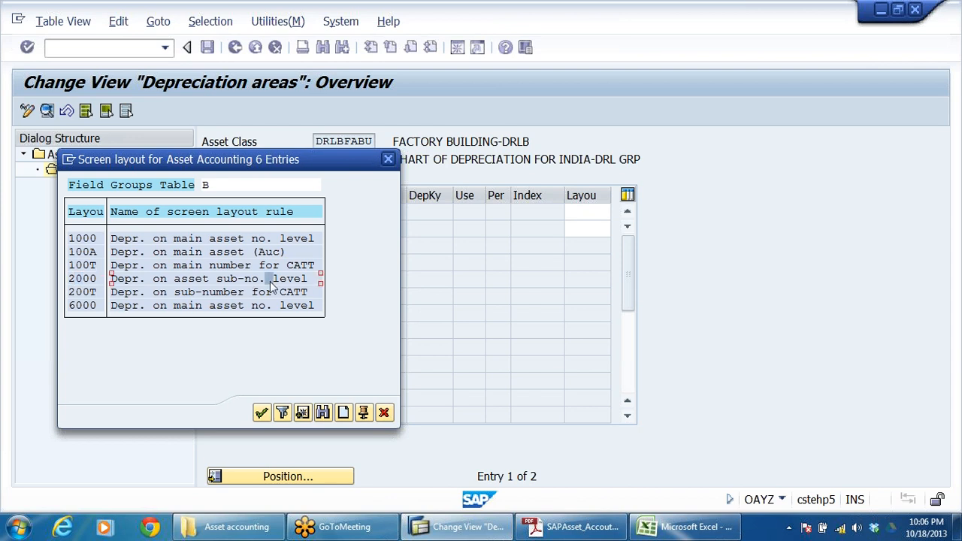
pyautogui.doubleClick(84, 279)
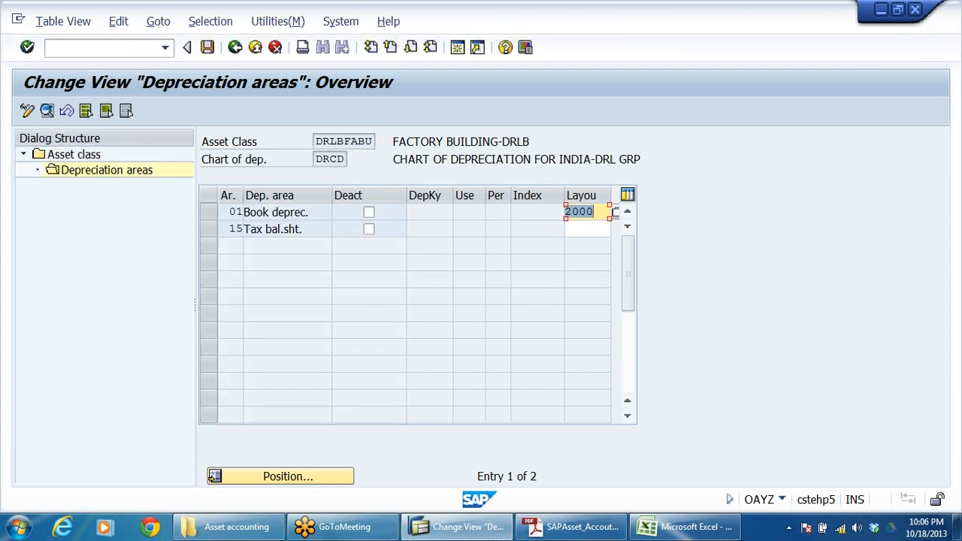
# Step: Assign screen layout 2000 to area 15 of the factory building class and depreciation key DR02, 10% SLM on factory buildings, to areas 01 and 15
pyautogui.click(610, 229)
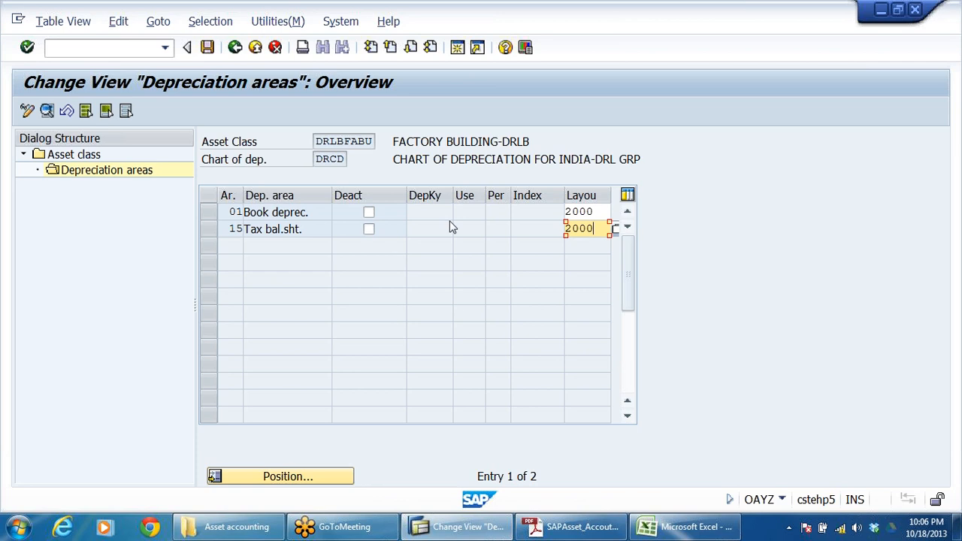
pyautogui.press('Return')
pyautogui.click(429, 212)
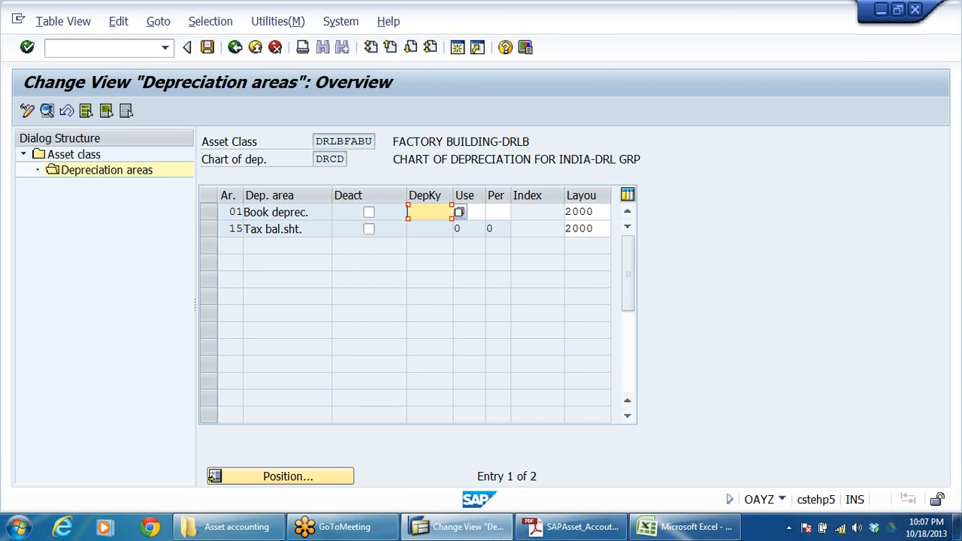
pyautogui.click(458, 211)
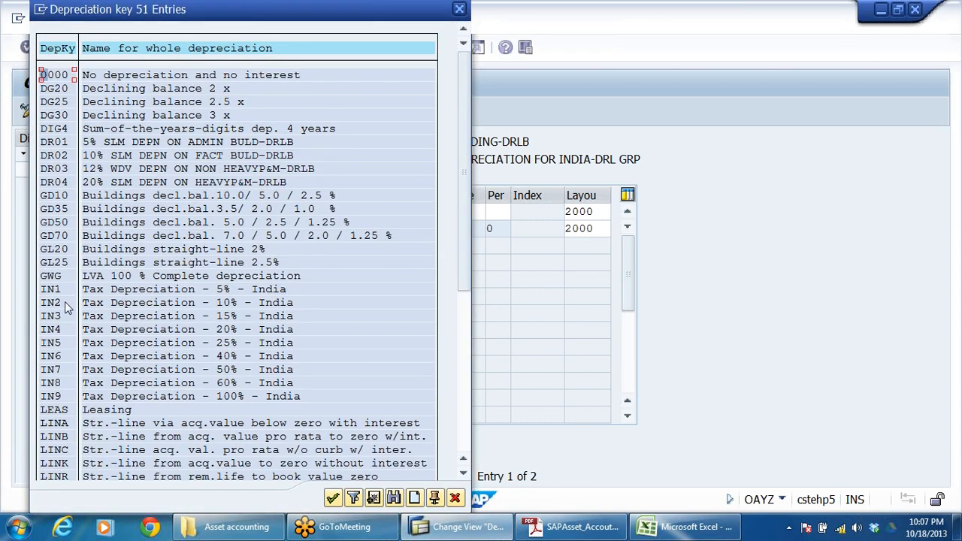
pyautogui.click(60, 158)
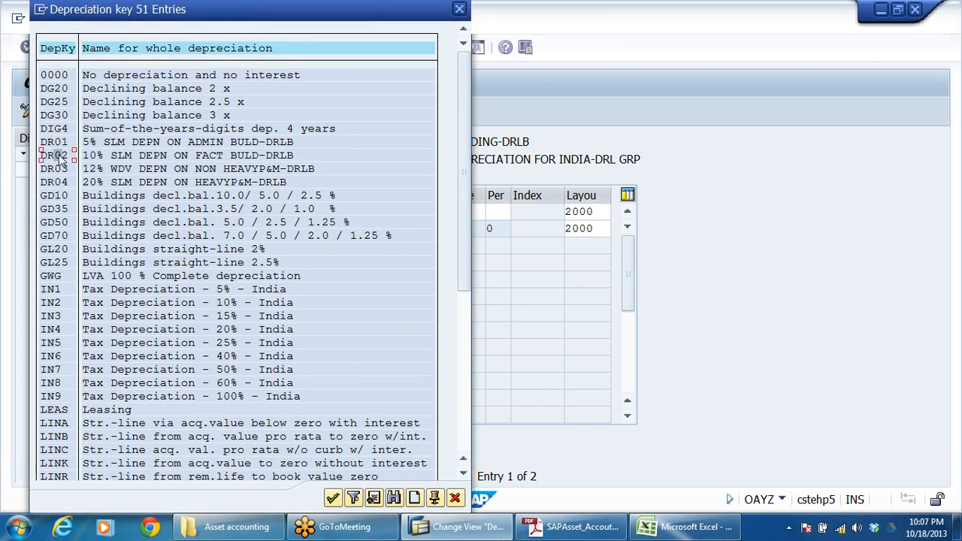
pyautogui.click(288, 158)
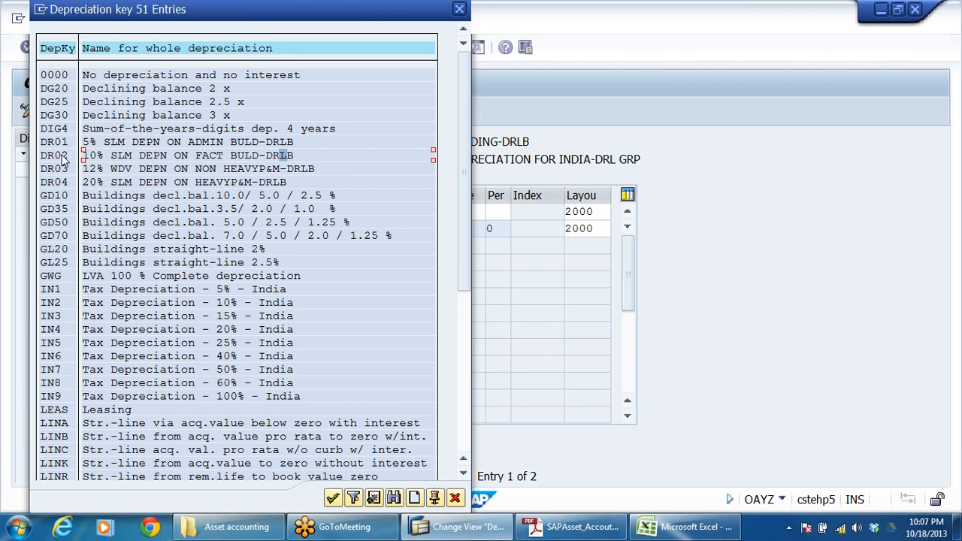
pyautogui.doubleClick(288, 158)
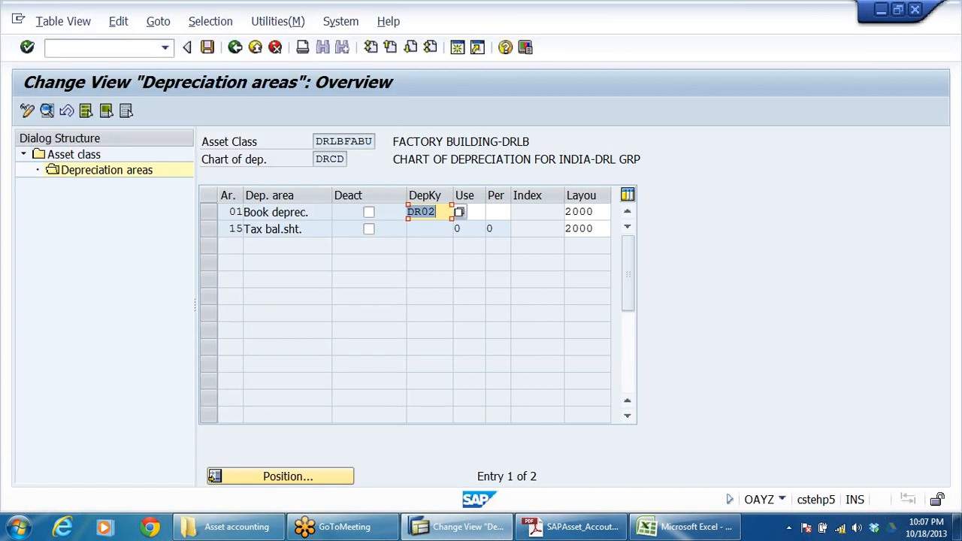
pyautogui.press('Return')
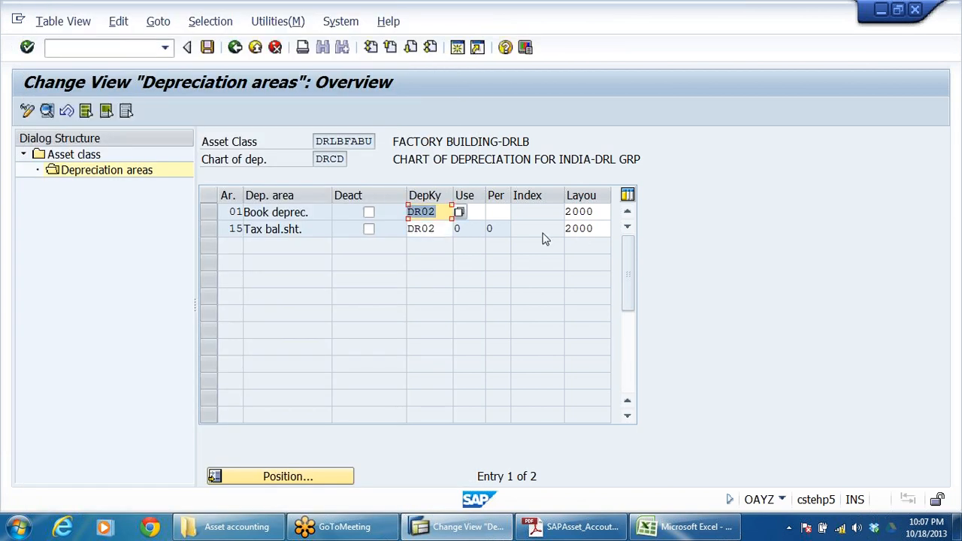
# Step: Save the factory building settings and open the depreciation areas of asset class DRLBFHLA, FREE HOLD LAND-DRLB
pyautogui.click(206, 47)
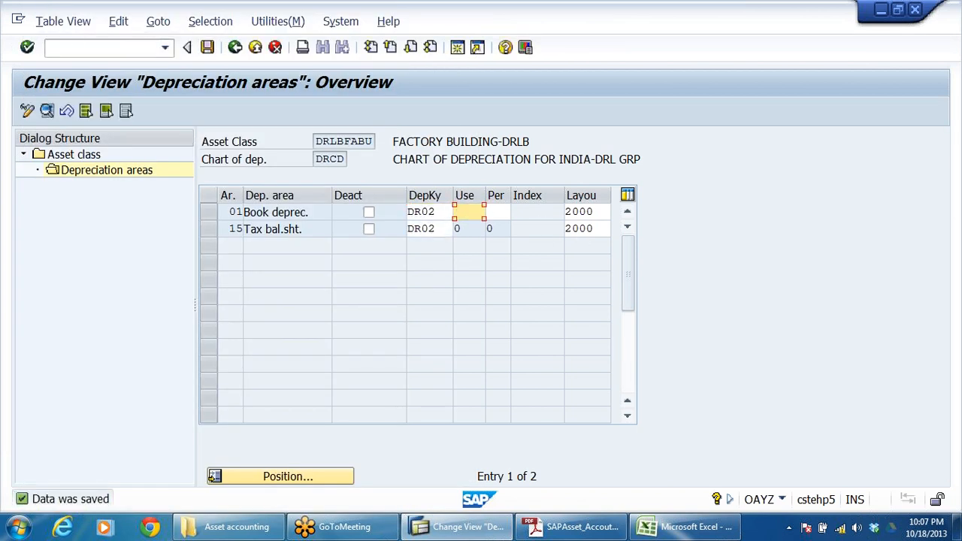
pyautogui.click(235, 48)
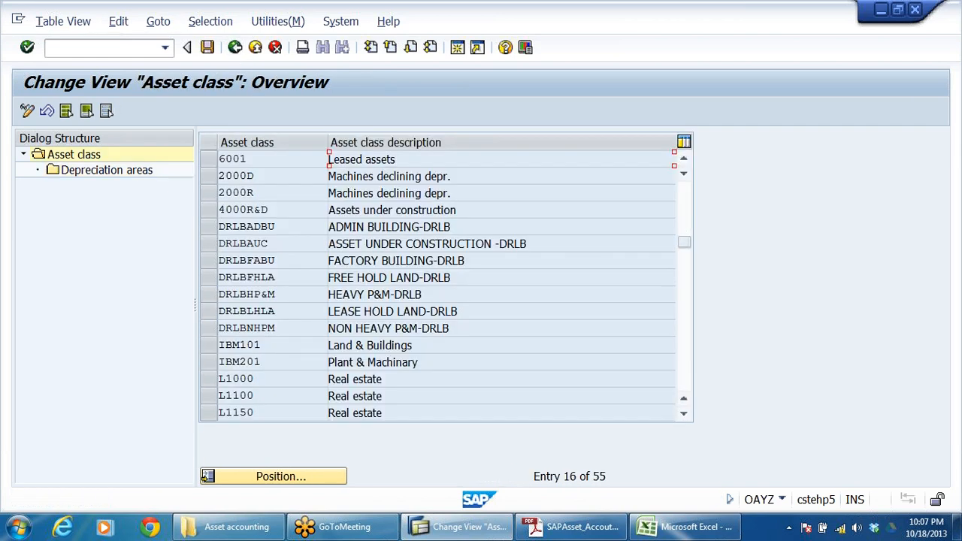
pyautogui.moveTo(453, 278); pyautogui.dragTo(328, 278)
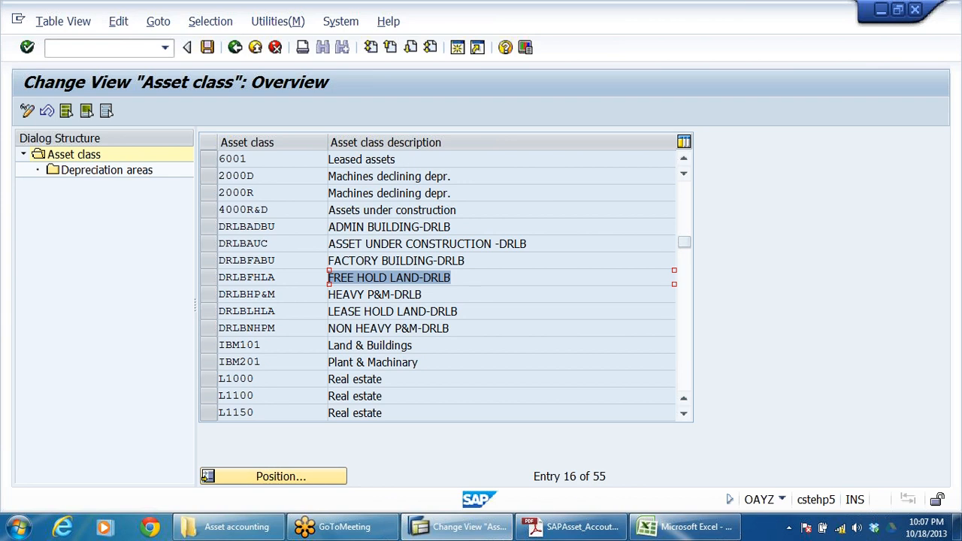
pyautogui.click(209, 278)
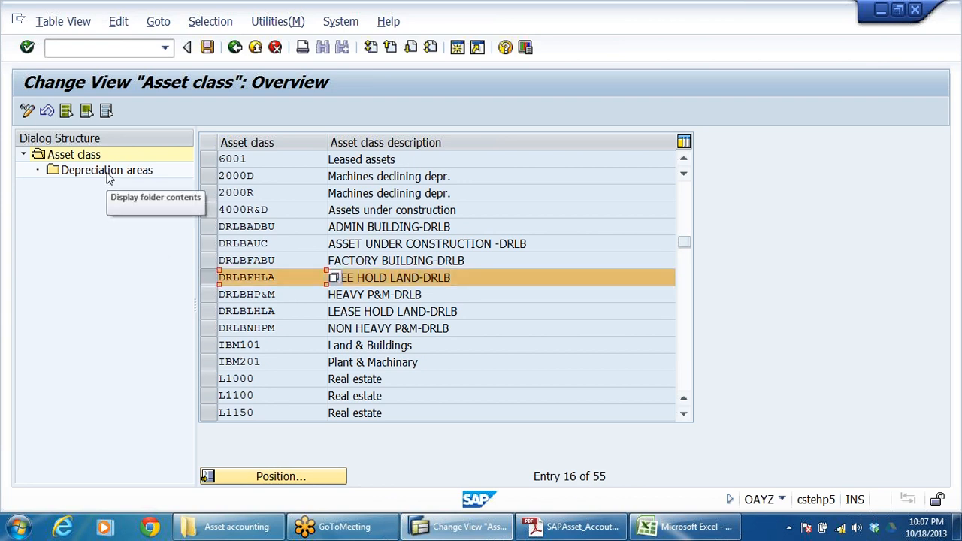
pyautogui.doubleClick(107, 172)
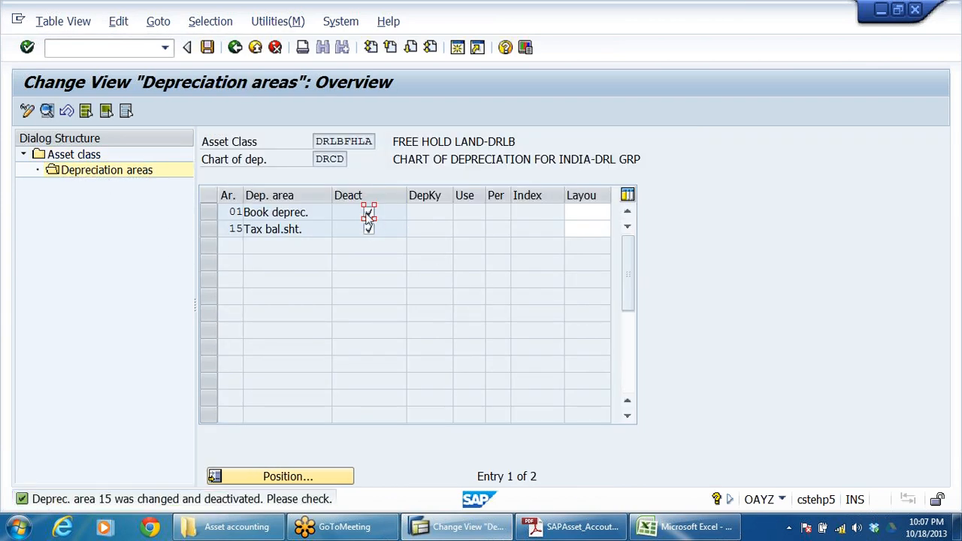
# Step: Activate areas 01 and 15 for the free hold land class and assign screen layout 1000 to both
pyautogui.click(367, 214)
pyautogui.click(368, 230)
pyautogui.click(605, 212)
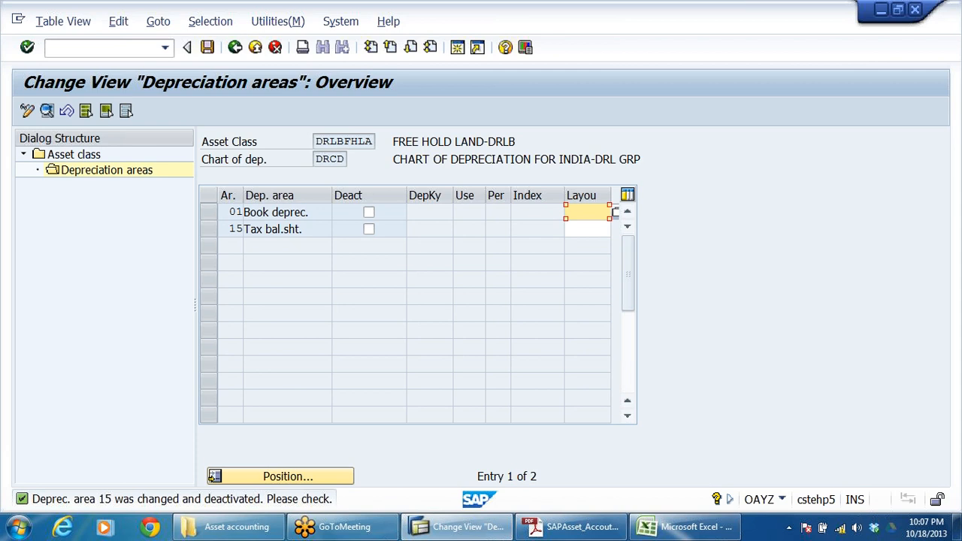
pyautogui.click(580, 229)
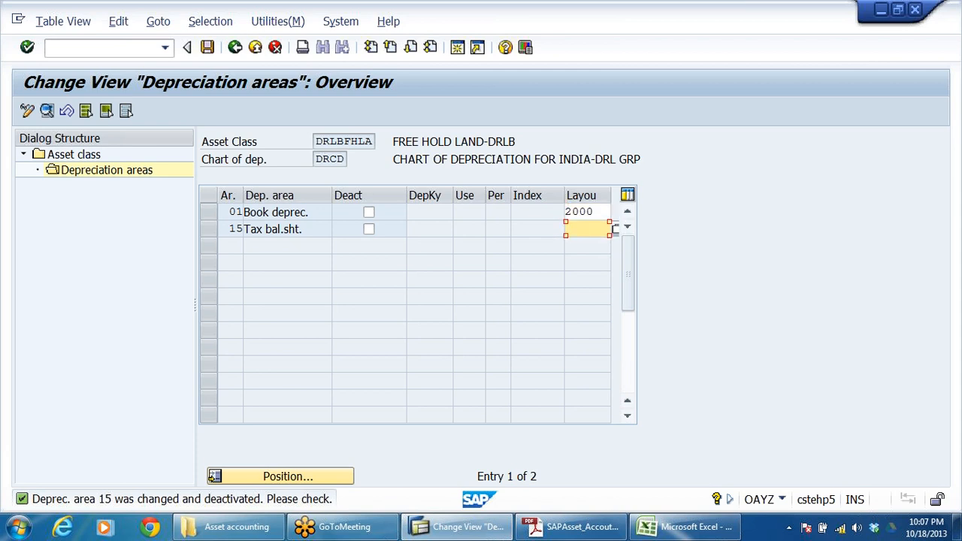
pyautogui.moveTo(600, 213); pyautogui.dragTo(492, 256)
pyautogui.click(581, 242)
pyautogui.click(581, 229)
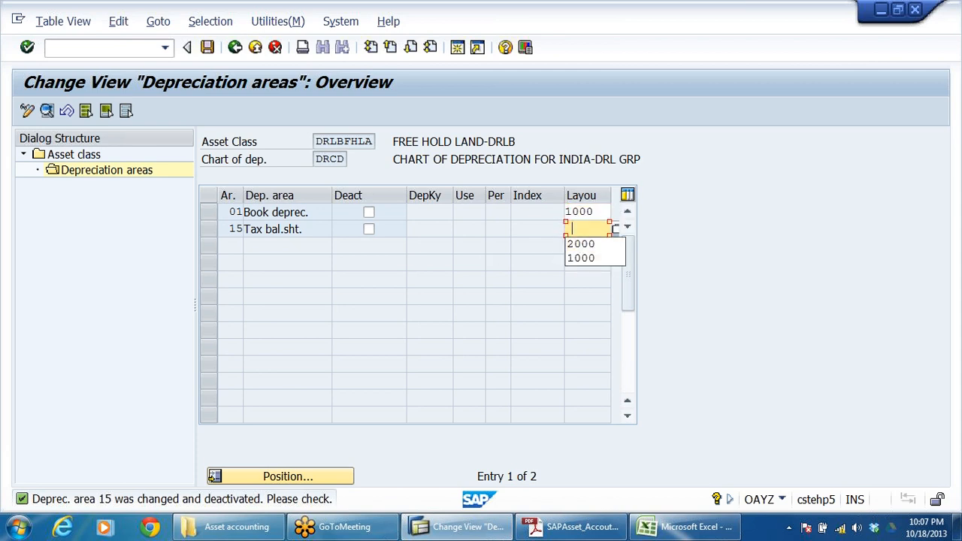
pyautogui.click(580, 258)
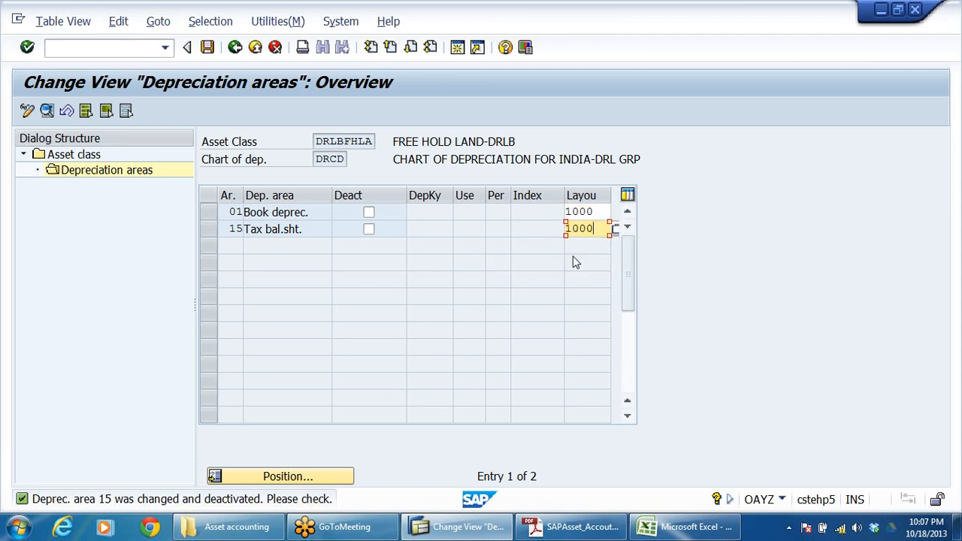
pyautogui.press('Return')
# Step: Assign depreciation key 0000 to areas 01 and 15 of free hold land, and save before returning to the asset class list
pyautogui.click(429, 213)
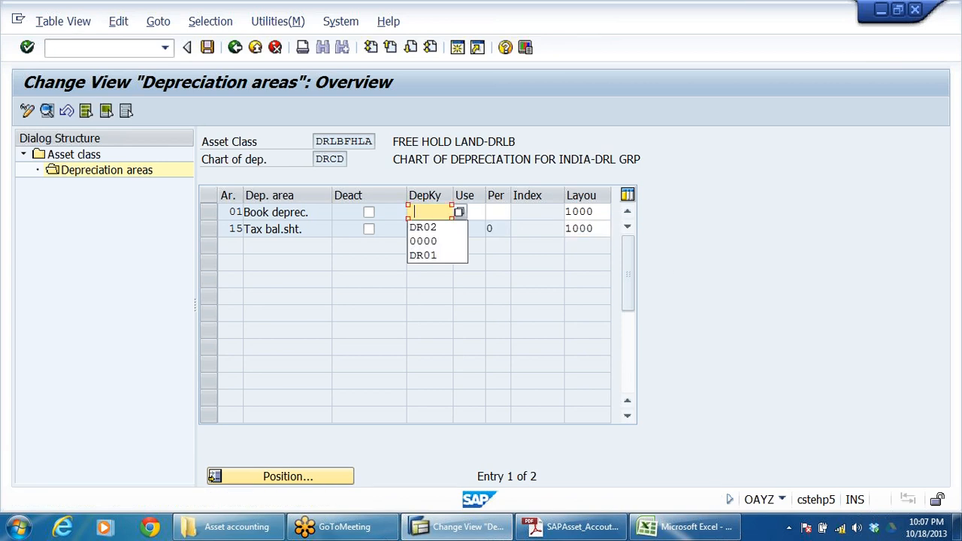
pyautogui.click(433, 241)
pyautogui.press('Return')
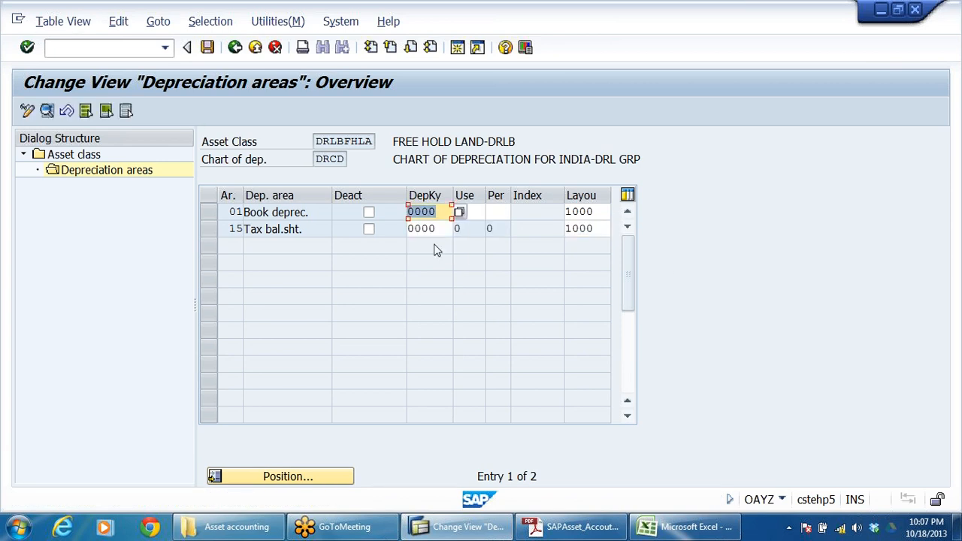
pyautogui.click(207, 47)
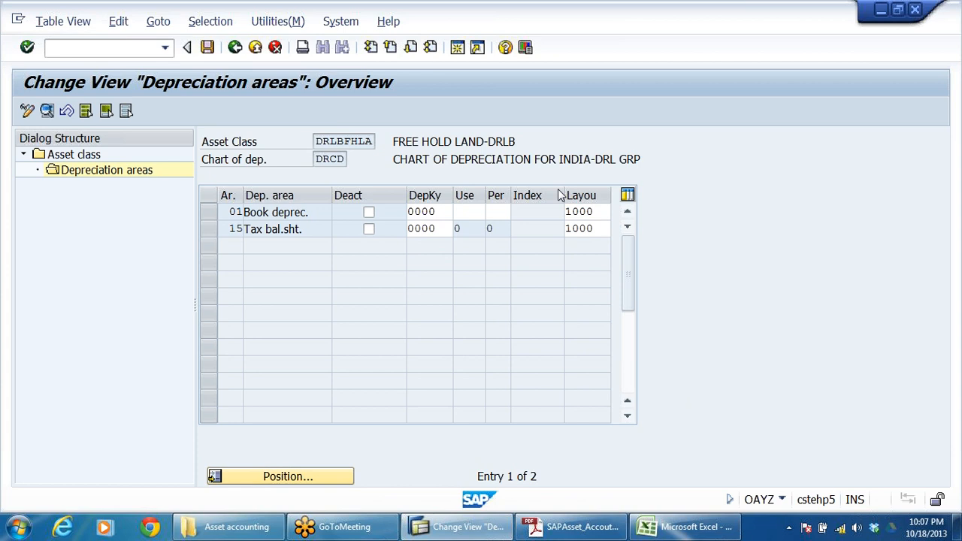
pyautogui.click(235, 47)
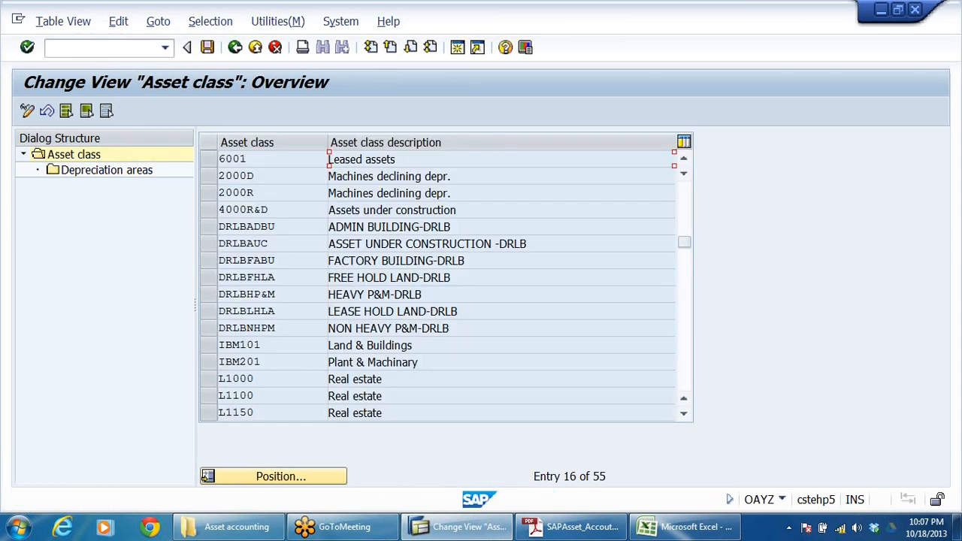
# Step: Open the depreciation areas of asset class DRLBHP&M, HEAVY P&M-DRLB, and activate areas 01 and 15
pyautogui.moveTo(451, 277); pyautogui.dragTo(340, 278)
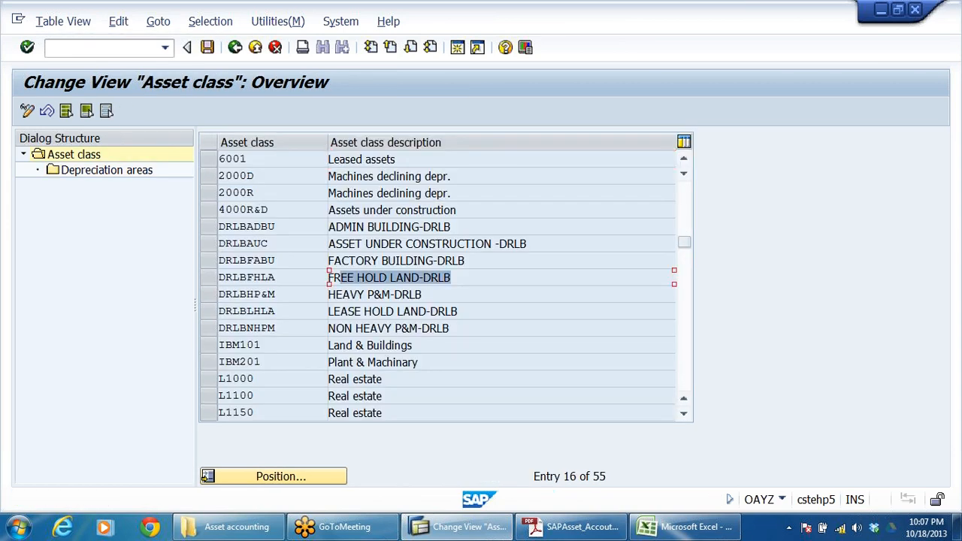
pyautogui.press('Down')
pyautogui.click(208, 295)
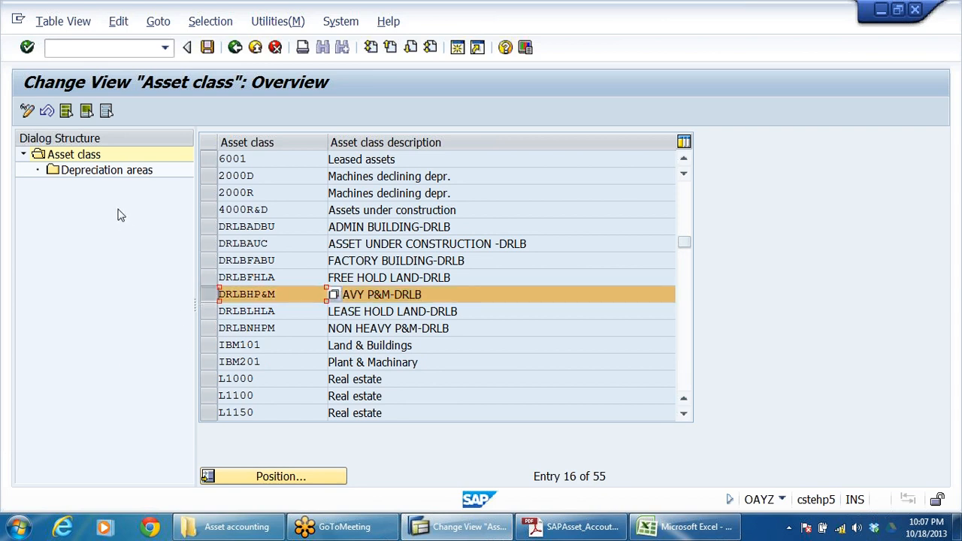
pyautogui.doubleClick(117, 173)
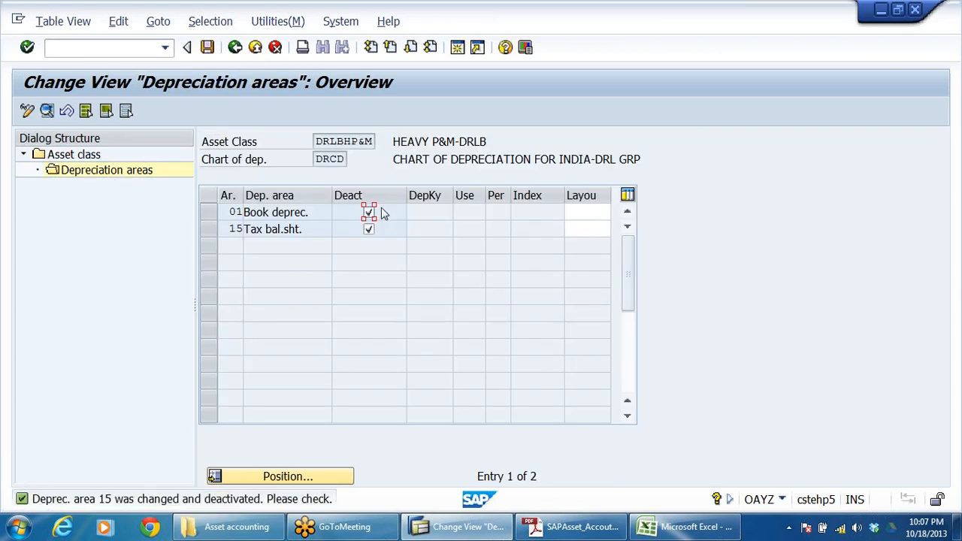
pyautogui.click(368, 213)
pyautogui.click(369, 229)
# Step: Assign screen layout 2000, depreciation on asset sub-number level, to areas 01 and 15 of the heavy P&M class
pyautogui.click(607, 212)
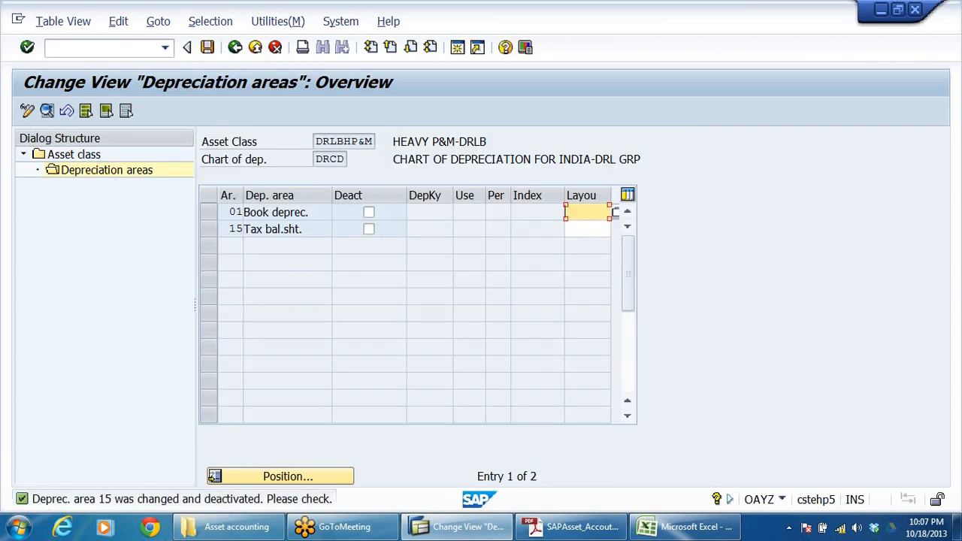
pyautogui.click(616, 214)
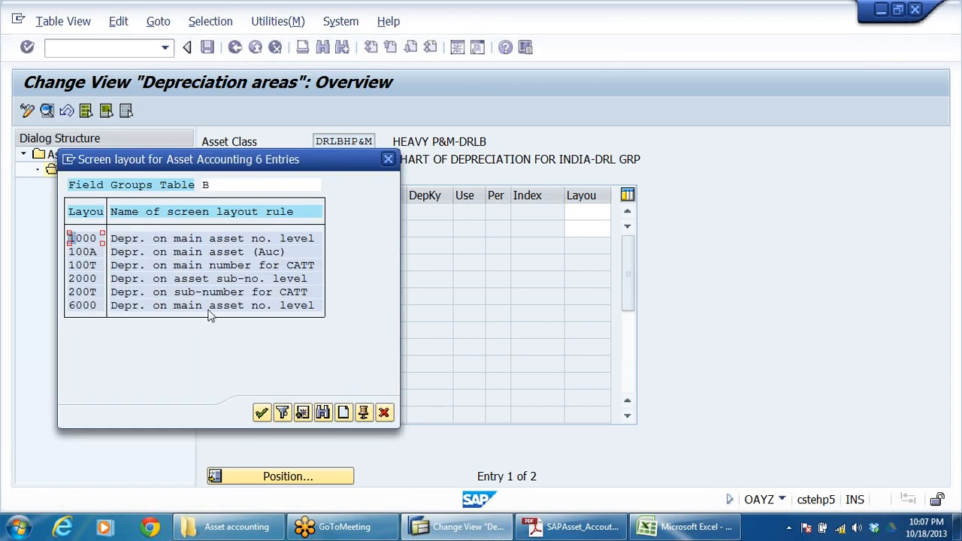
pyautogui.click(82, 281)
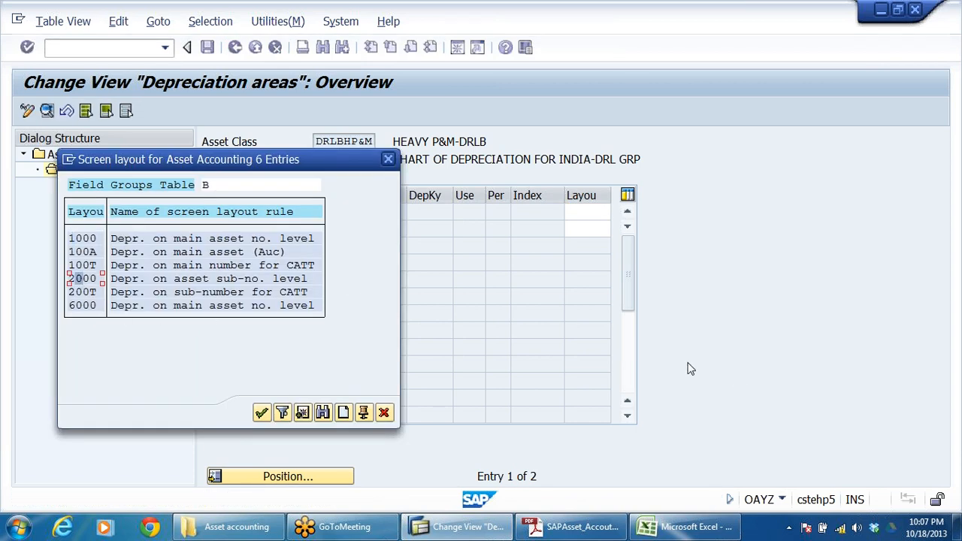
pyautogui.doubleClick(140, 285)
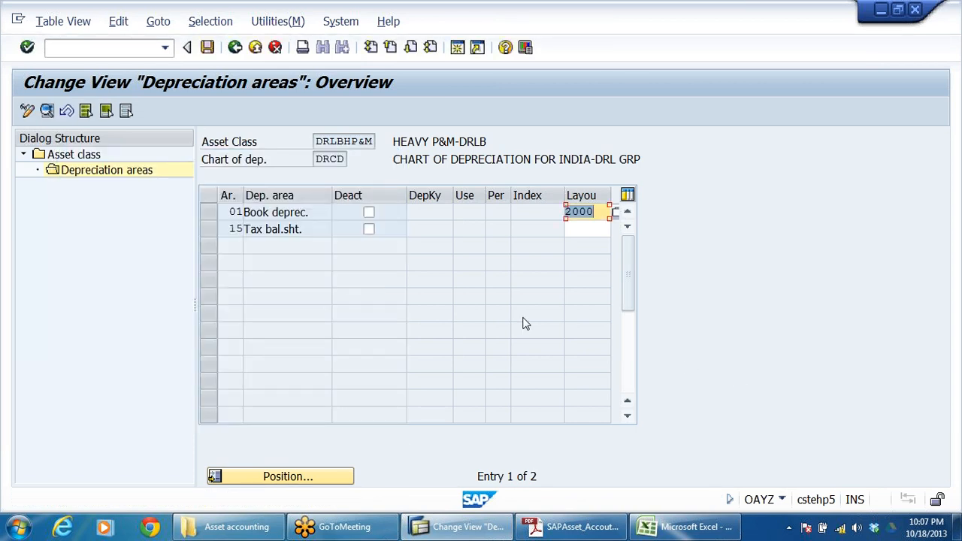
pyautogui.press('Return')
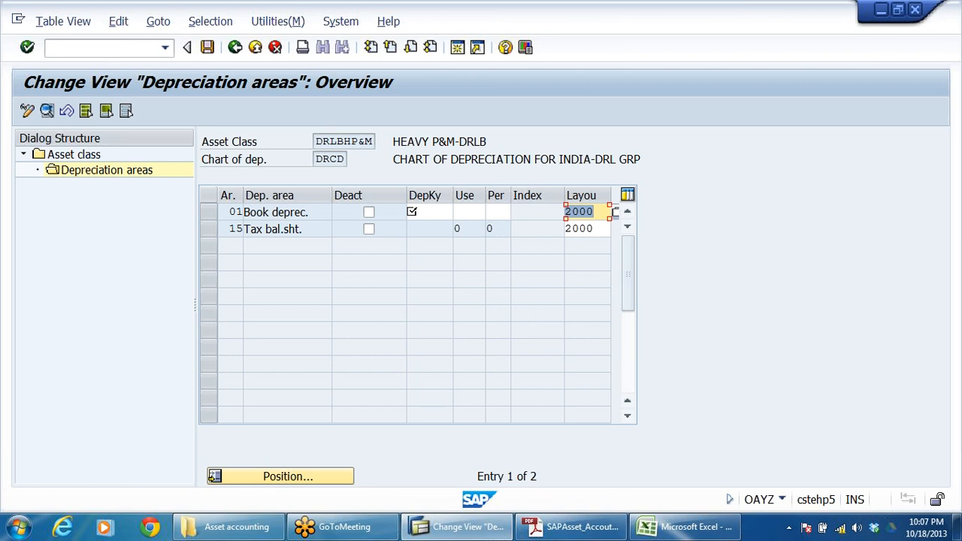
# Step: Assign depreciation key DR04, 20% SLM on heavy P&M, to areas 01 and 15, and save before returning to the asset class list
pyautogui.click(448, 212)
pyautogui.click(460, 212)
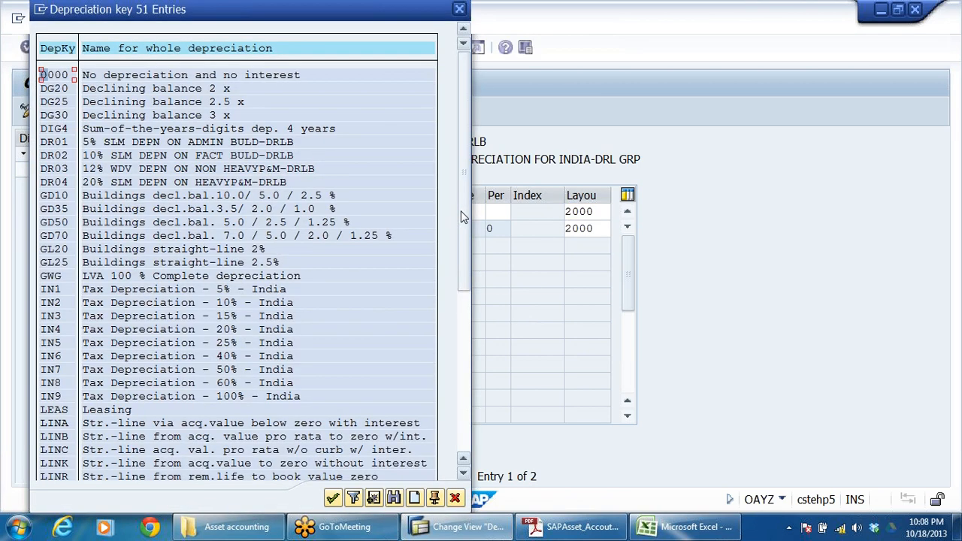
pyautogui.moveTo(269, 10); pyautogui.dragTo(716, 41)
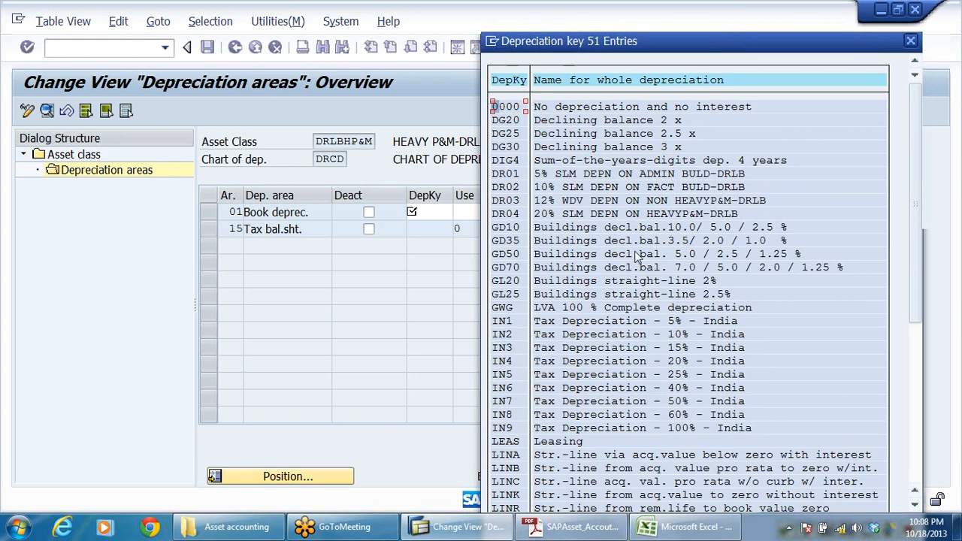
pyautogui.click(572, 215)
pyautogui.click(692, 216)
pyautogui.doubleClick(615, 215)
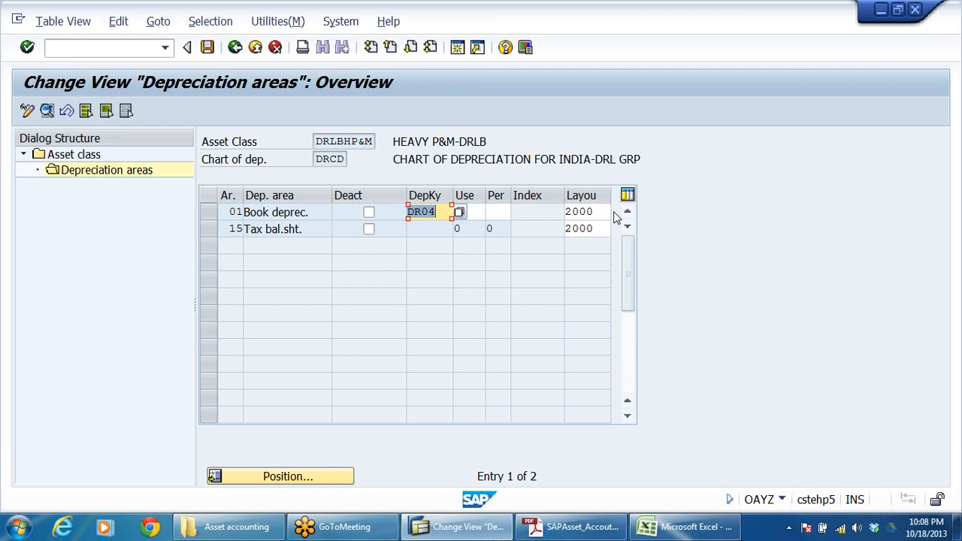
pyautogui.press('Return')
pyautogui.click(206, 46)
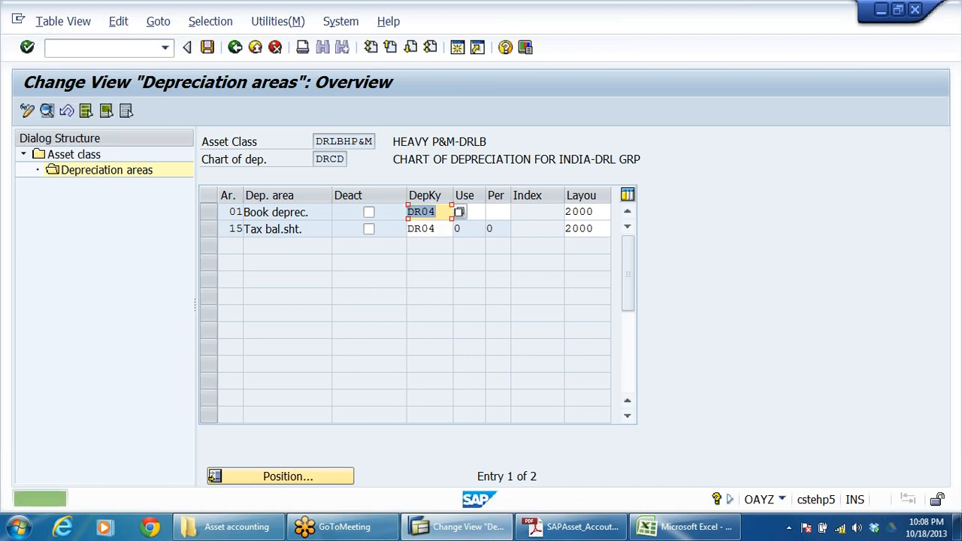
pyautogui.click(235, 48)
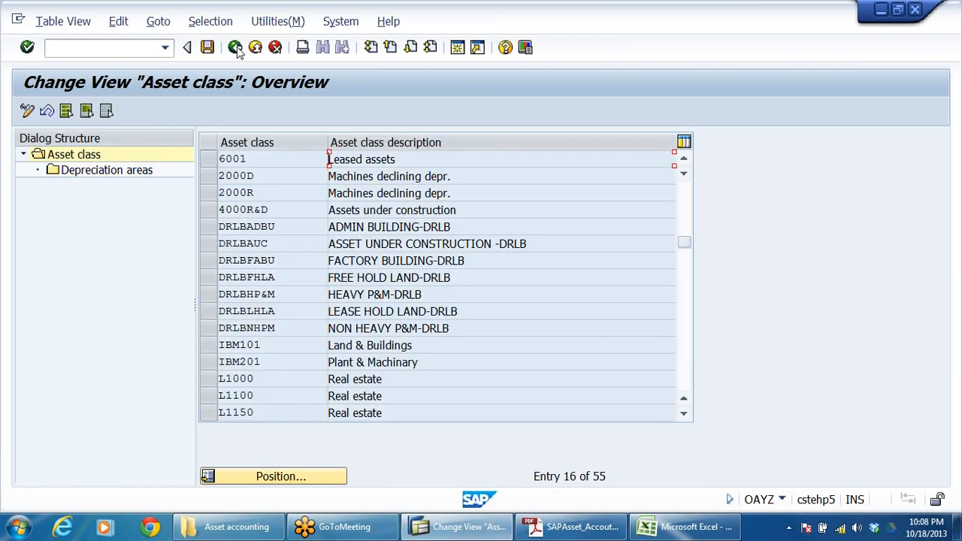
pyautogui.moveTo(453, 278); pyautogui.dragTo(328, 278)
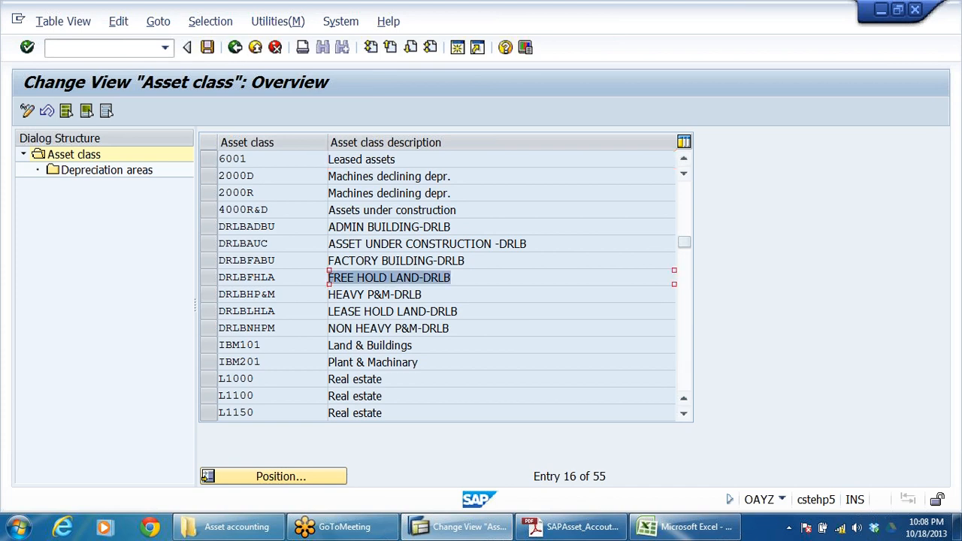
pyautogui.moveTo(423, 295); pyautogui.dragTo(328, 295)
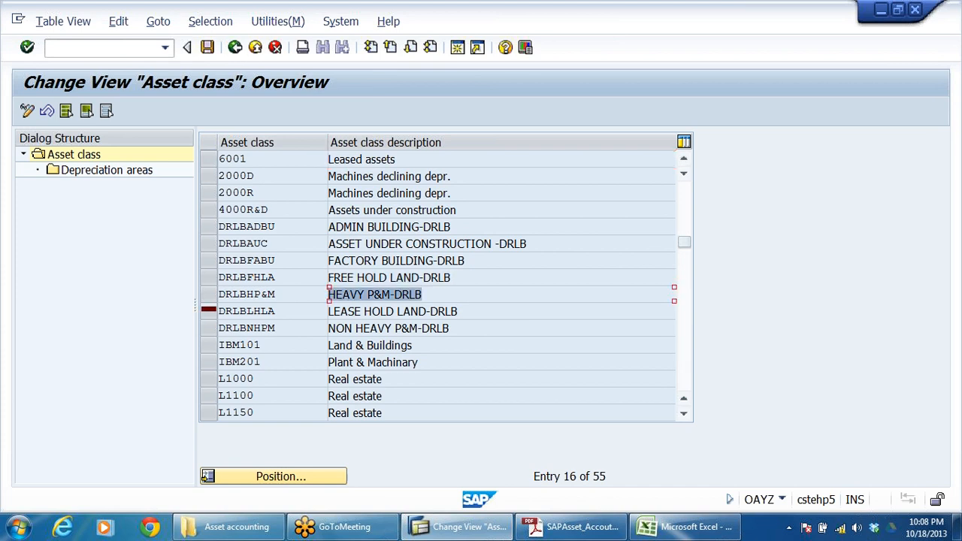
# Step: Open the depreciation areas of asset class DRLBLHLA, LEASE HOLD LAND-DRLB, and activate areas 01 and 15
pyautogui.press('Down')
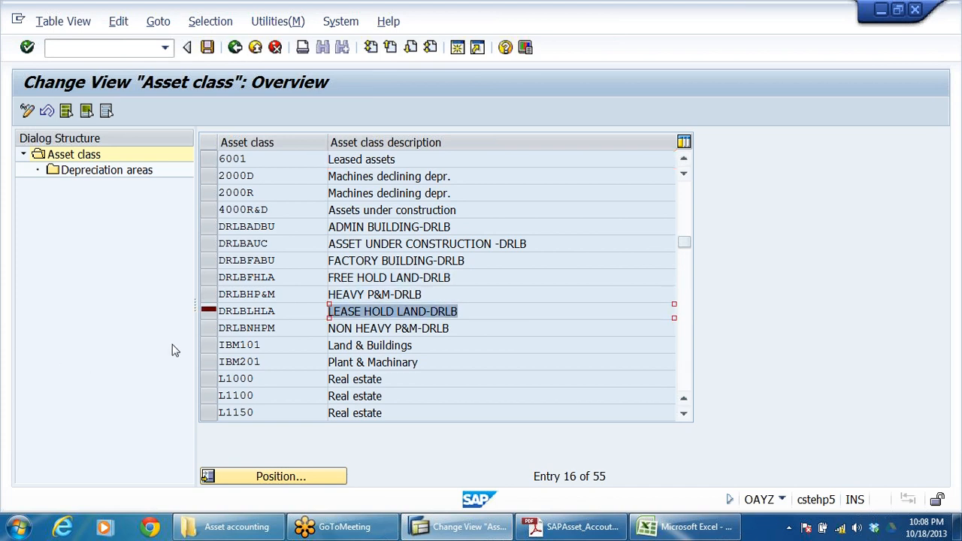
pyautogui.click(208, 311)
pyautogui.doubleClick(103, 171)
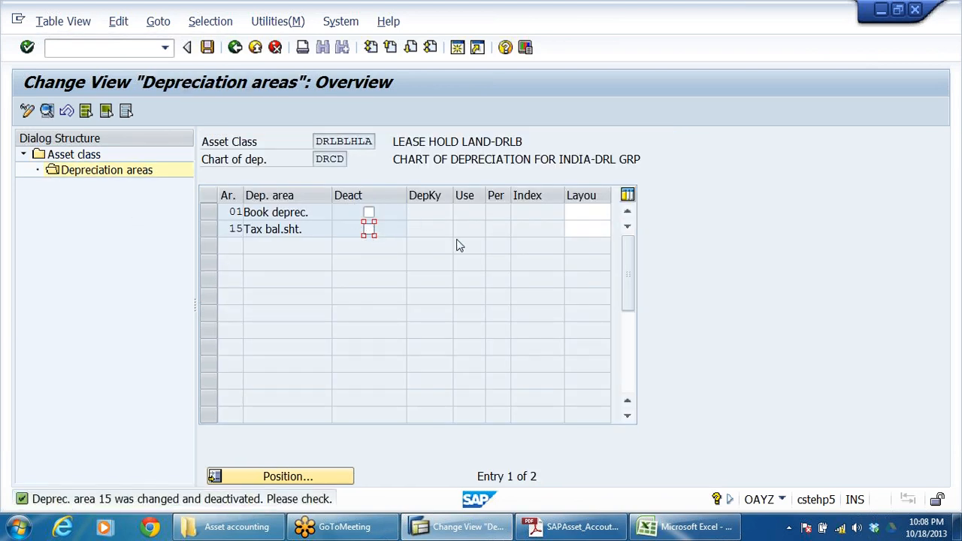
# Step: Assign screen layout 1000 to depreciation areas 01 and 15 of the lease hold land class
pyautogui.click(588, 212)
pyautogui.click(581, 243)
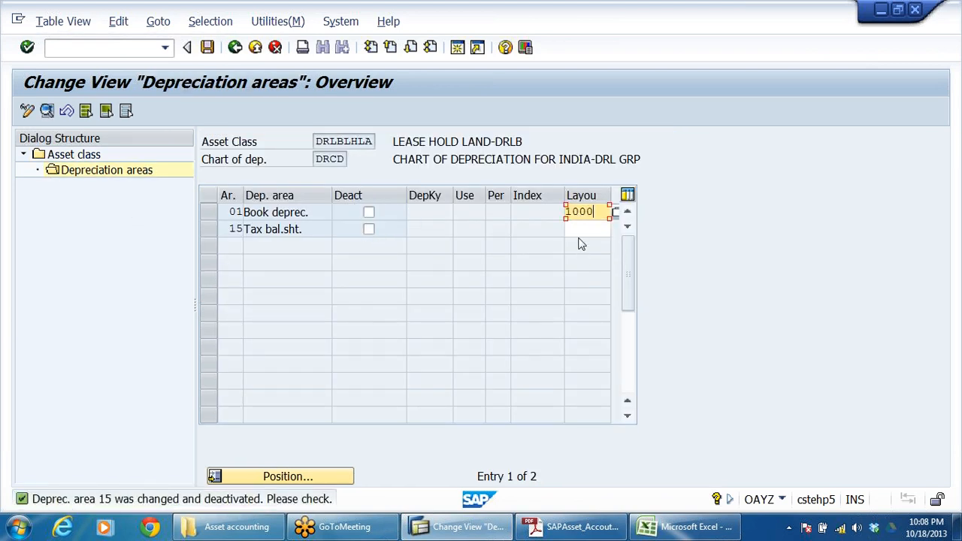
pyautogui.click(578, 229)
pyautogui.click(578, 258)
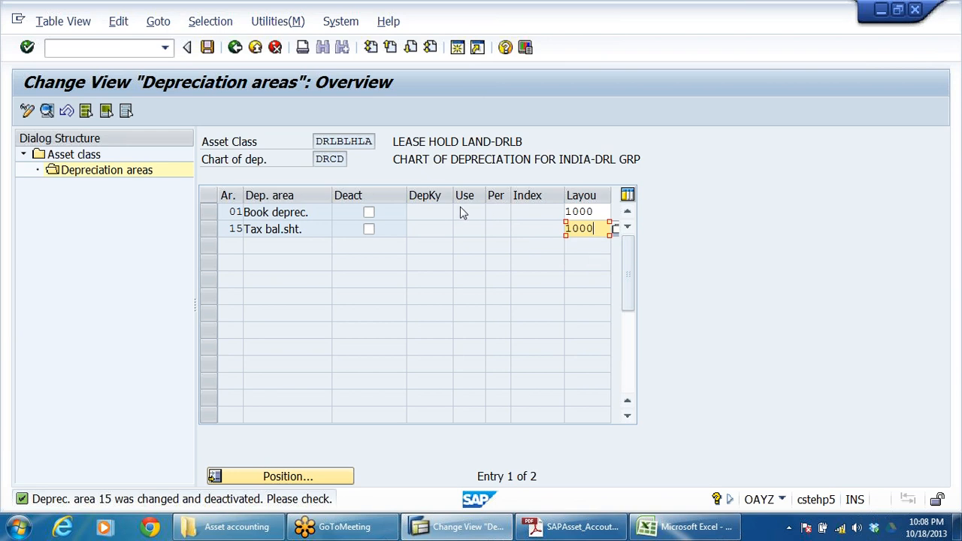
pyautogui.press('Return')
# Step: Assign depreciation key 0000 to areas 01 and 15 of lease hold land, and save before returning to the asset class list
pyautogui.click(451, 212)
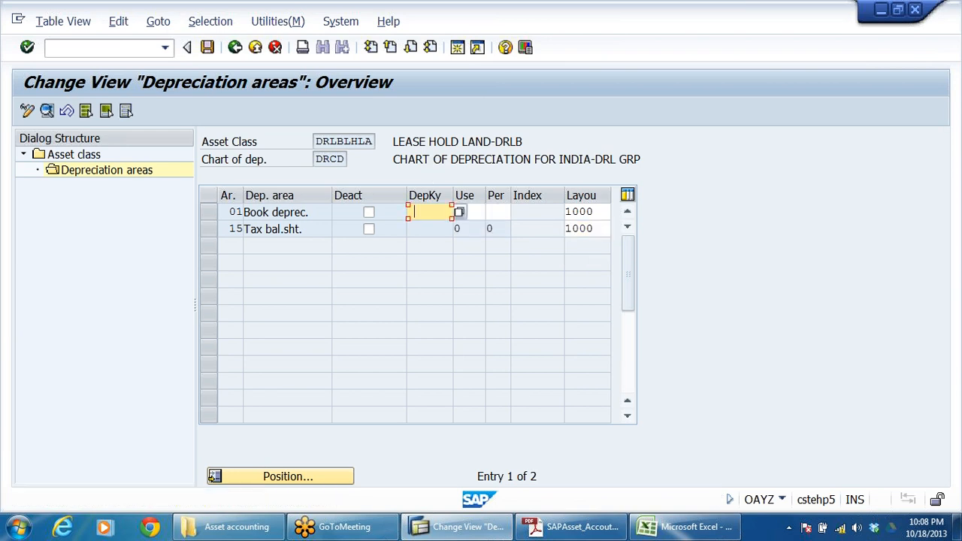
pyautogui.click(425, 241)
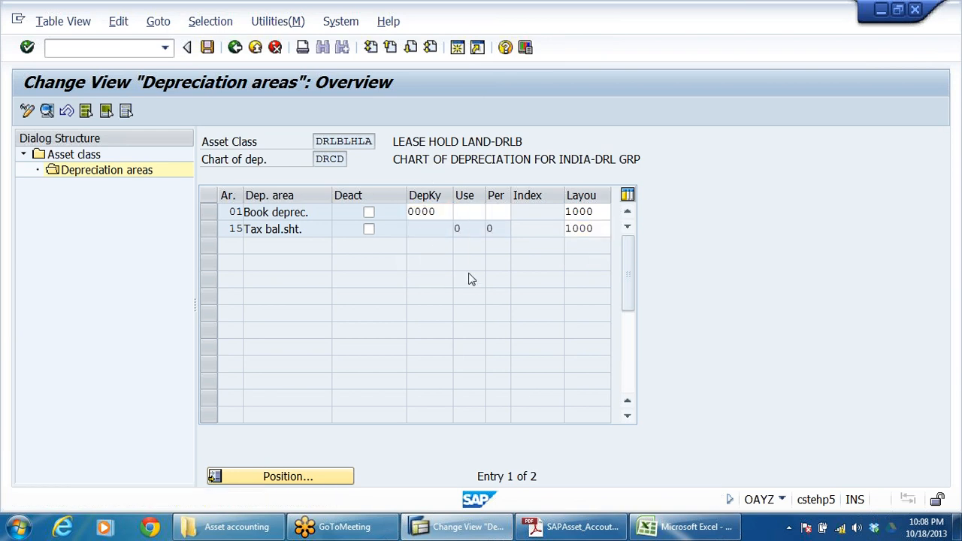
pyautogui.press('Return')
pyautogui.click(207, 46)
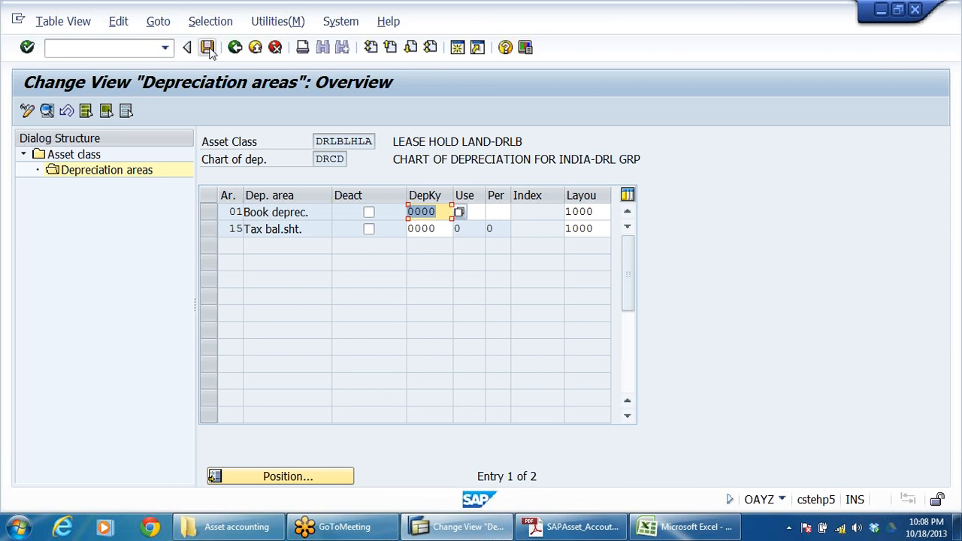
pyautogui.click(235, 47)
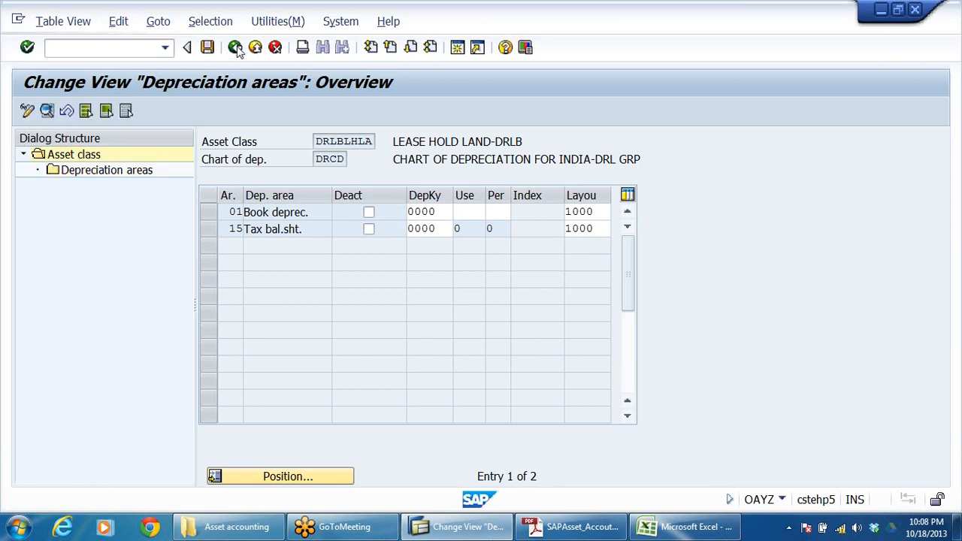
# Step: Open the depreciation areas of asset class DRLBNHPM, NON HEAVY P&M-DRLB, and activate areas 01 and 15
pyautogui.moveTo(450, 329); pyautogui.dragTo(47, 335)
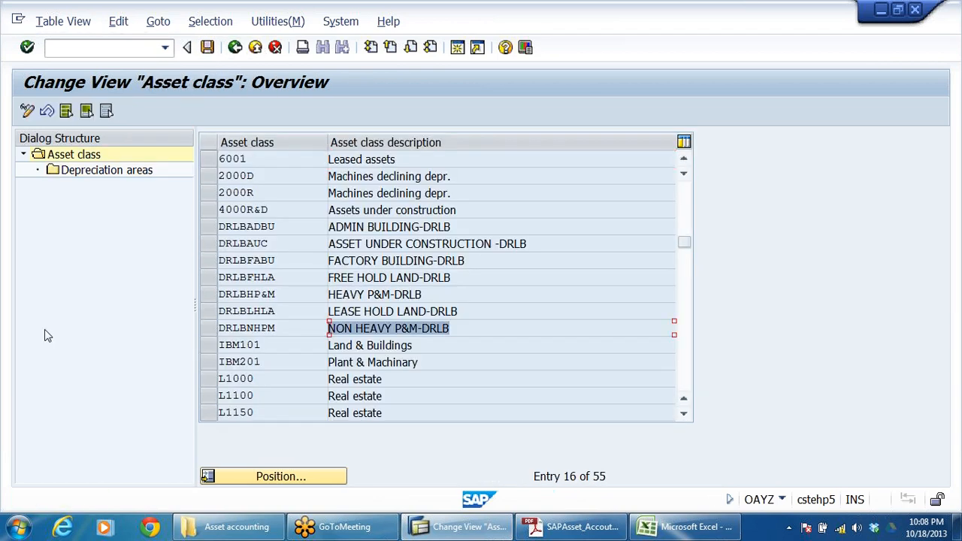
pyautogui.click(208, 329)
pyautogui.click(85, 172)
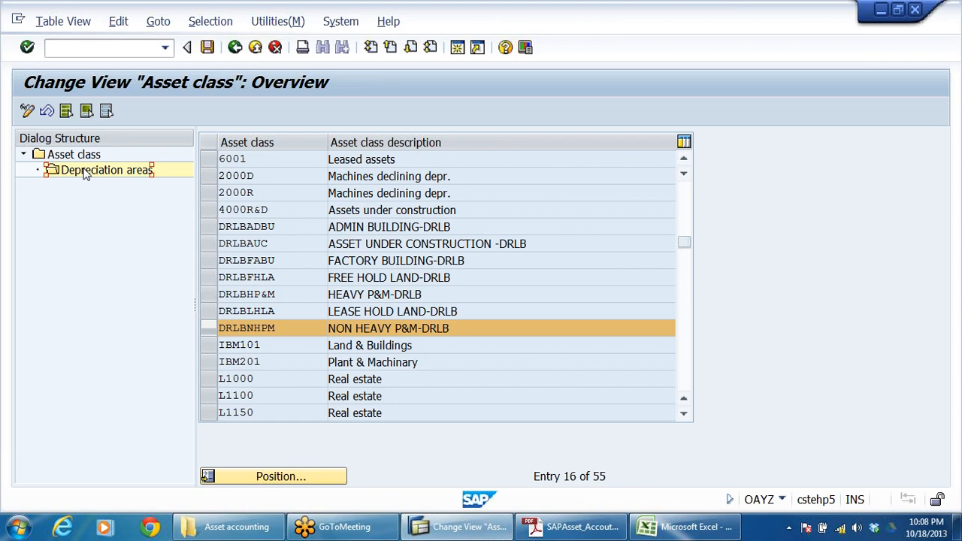
pyautogui.click(369, 229)
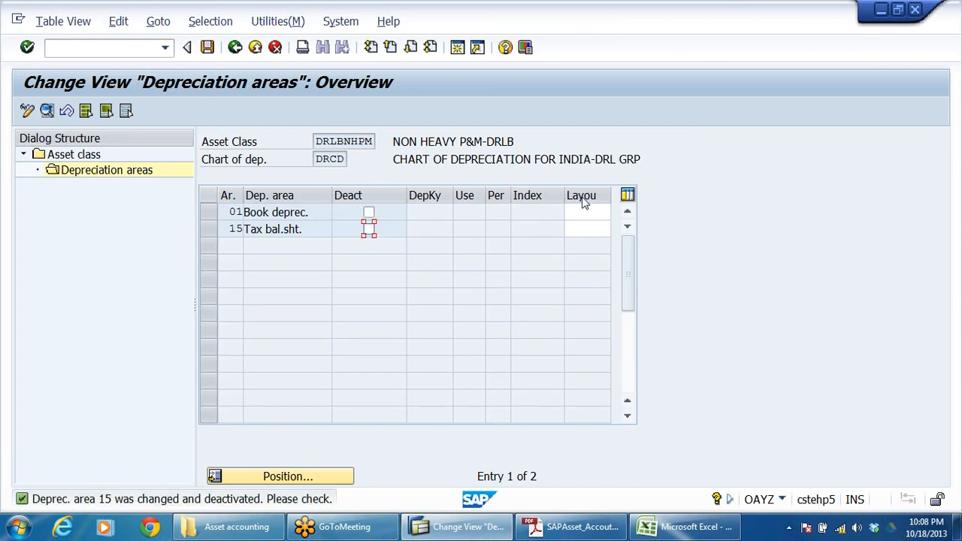
# Step: Assign screen layout 1000 to depreciation areas 01 and 15 of the non heavy P&M class
pyautogui.click(585, 212)
pyautogui.click(585, 227)
pyautogui.click(585, 229)
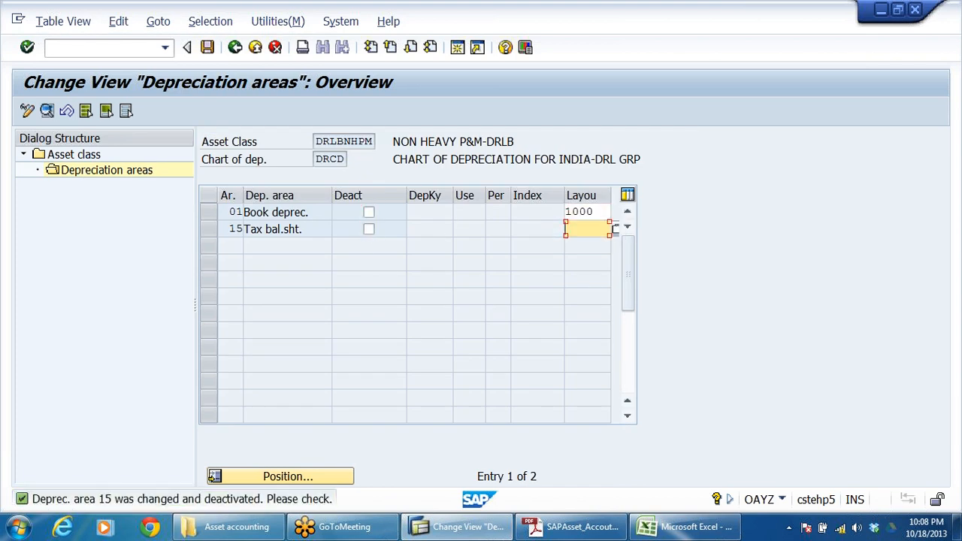
pyautogui.click(586, 244)
pyautogui.press('Return')
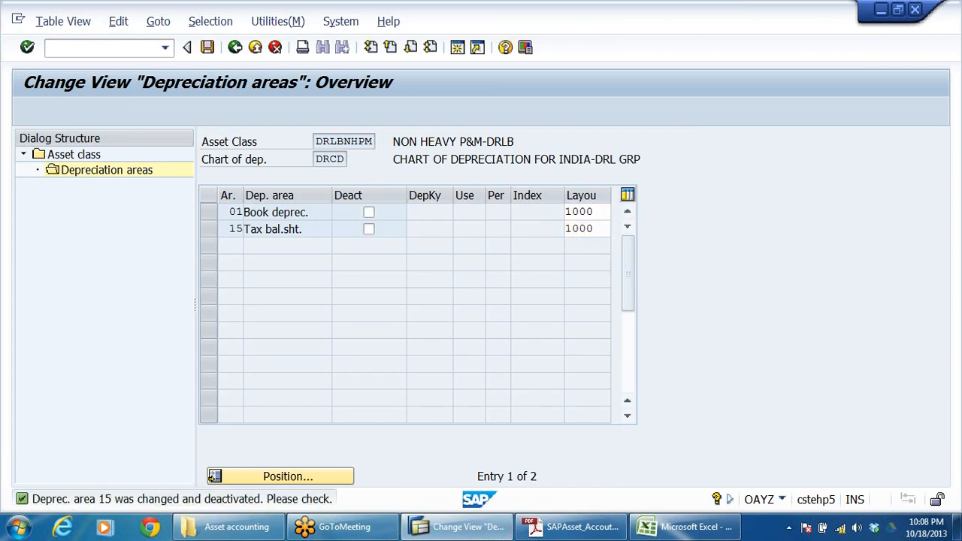
# Step: Assign depreciation key DR03, 12% WDV on non heavy P&M, to areas 01 and 15
pyautogui.click(429, 212)
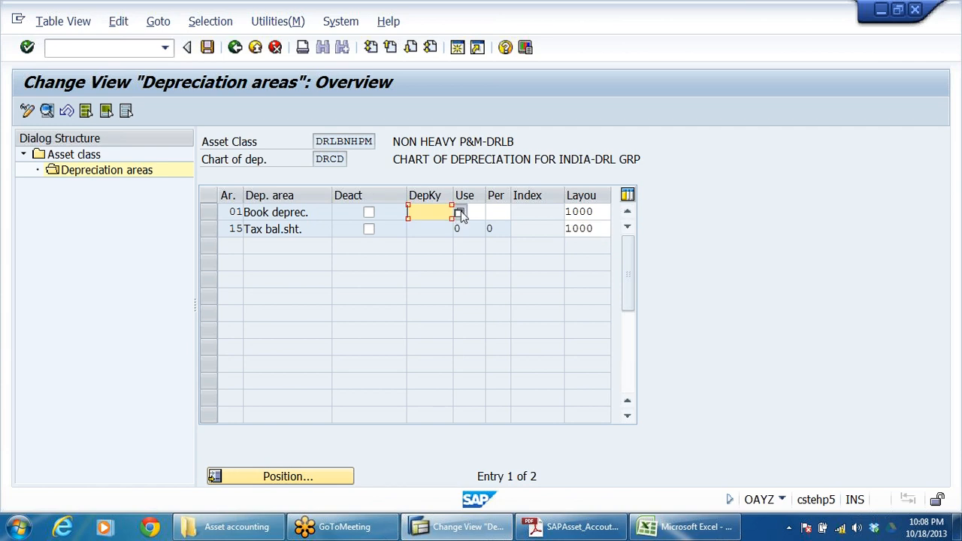
pyautogui.click(459, 212)
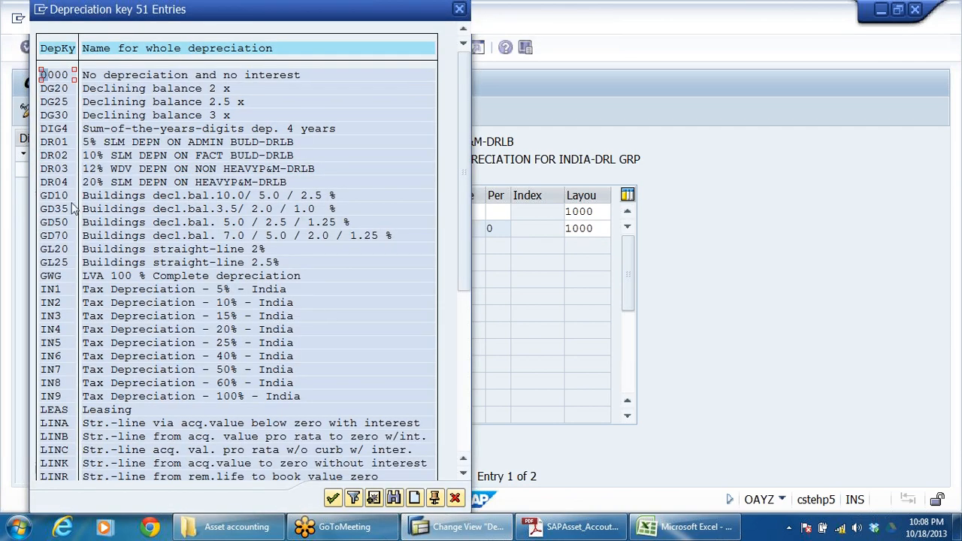
pyautogui.click(64, 170)
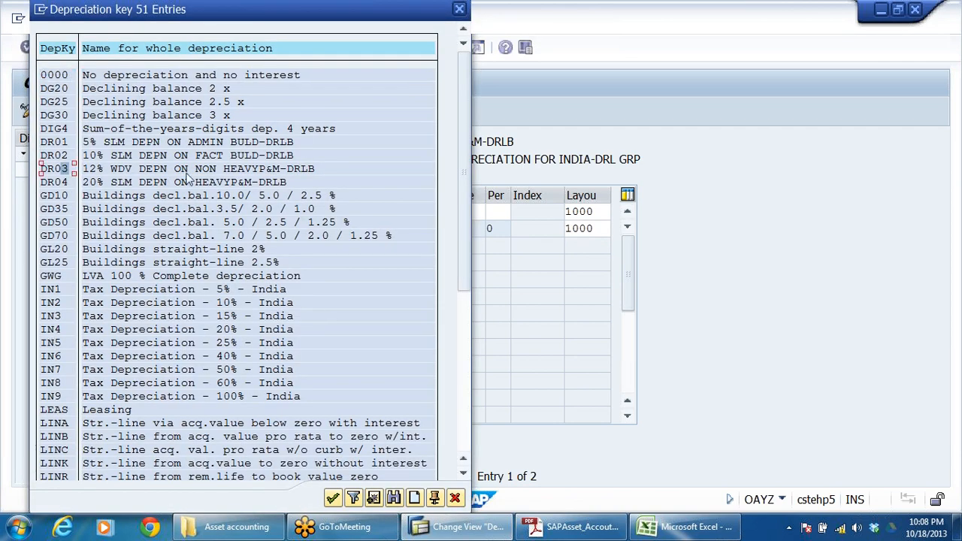
pyautogui.doubleClick(256, 172)
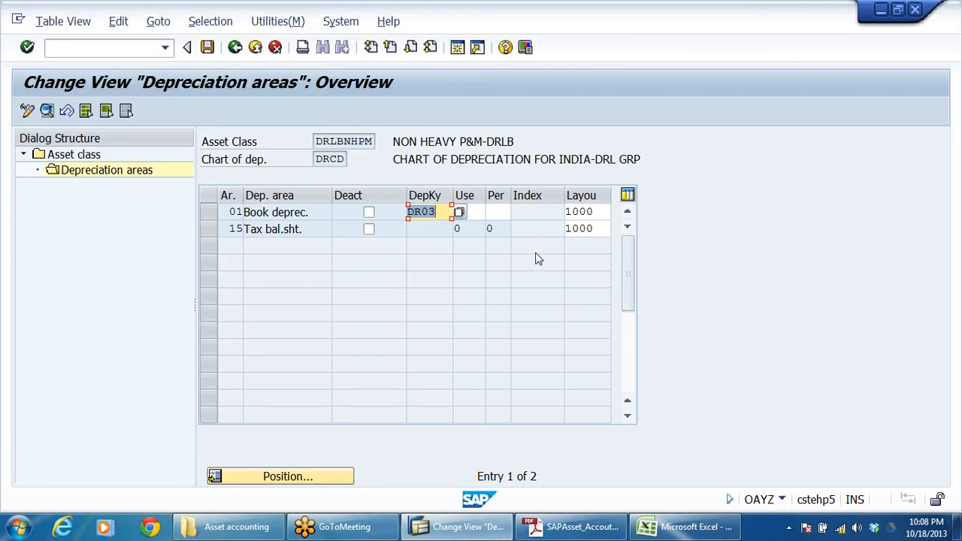
pyautogui.press('Return')
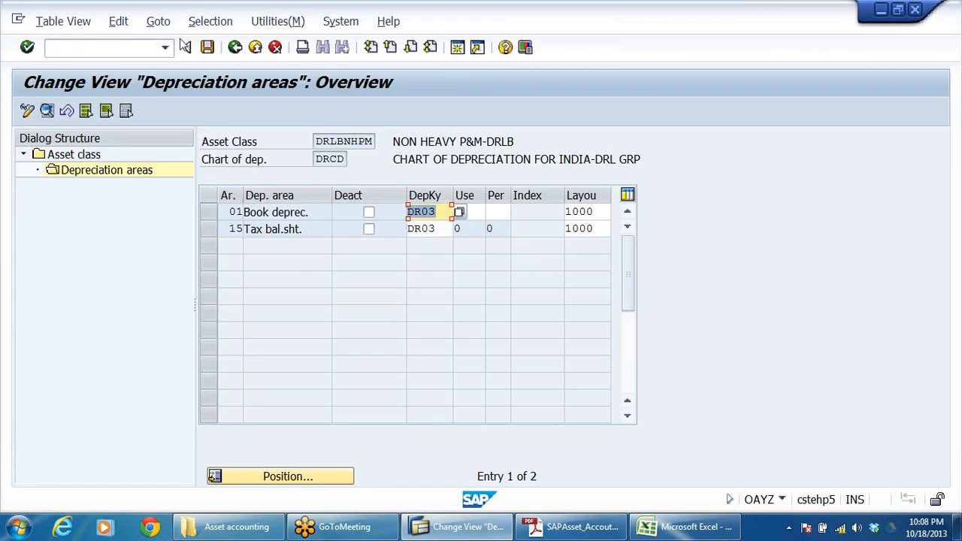
# Step: Save the non heavy P&M depreciation areas and exit the asset class maintenance back to the IMG structure
pyautogui.click(207, 47)
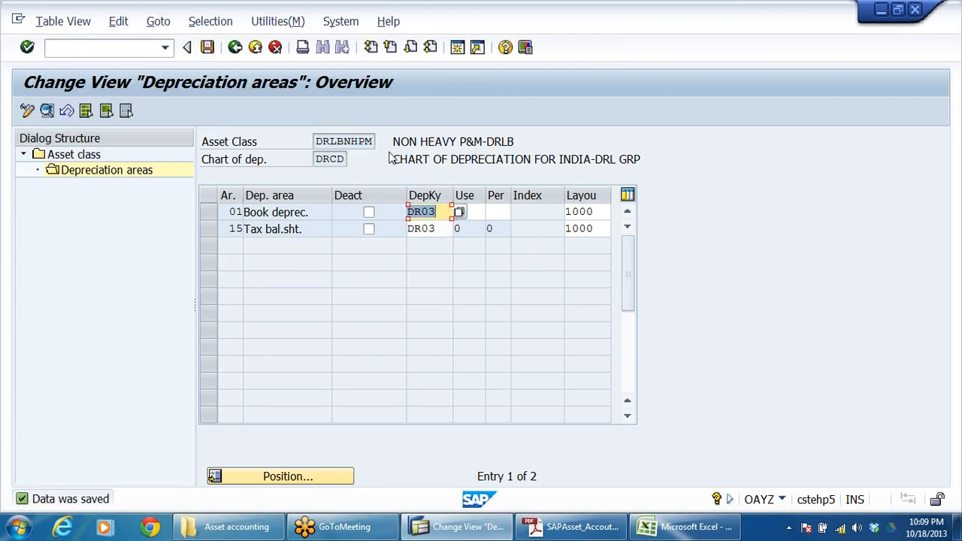
pyautogui.doubleClick(453, 141)
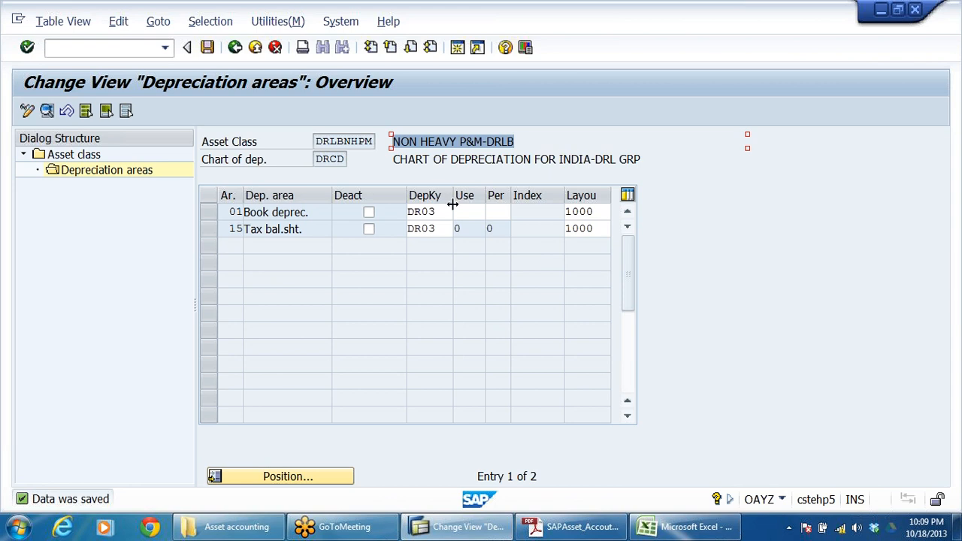
pyautogui.click(430, 229)
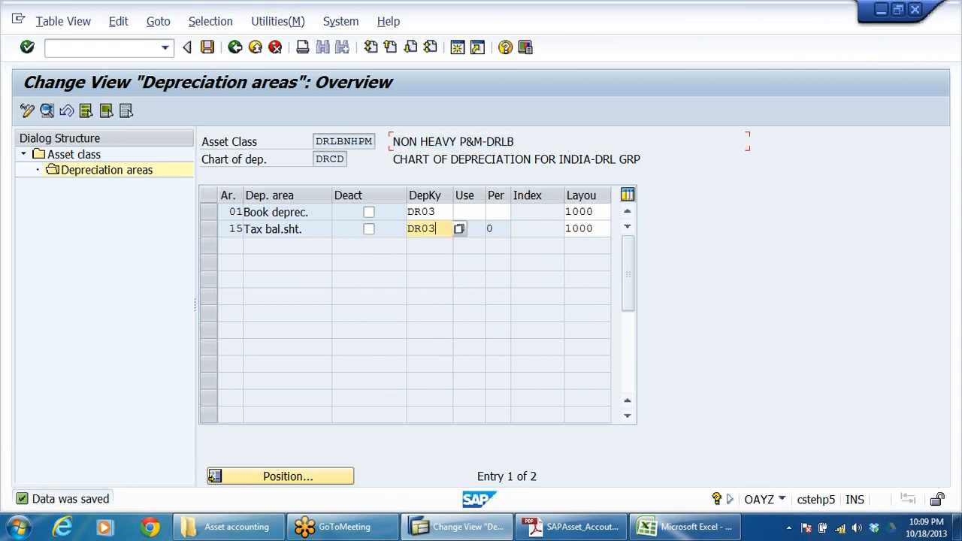
pyautogui.click(235, 48)
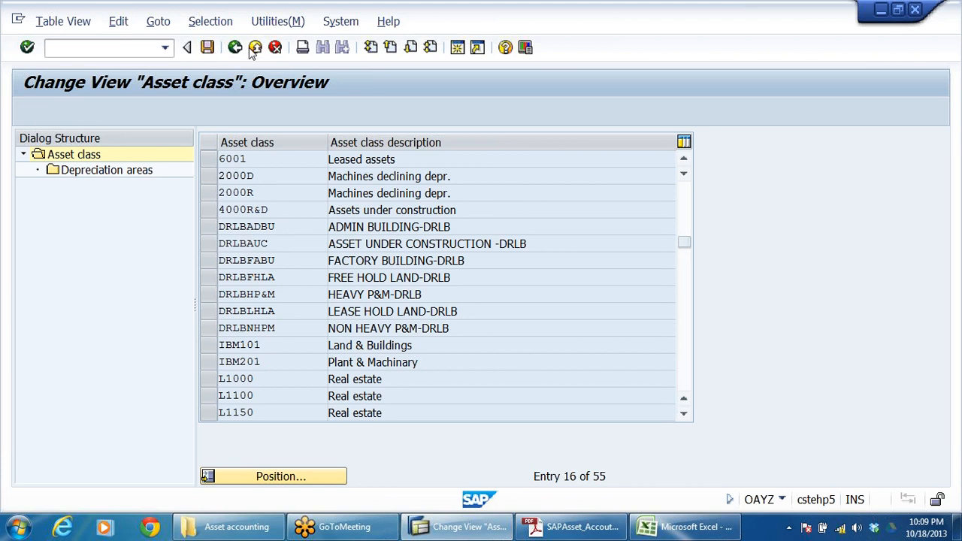
pyautogui.click(254, 48)
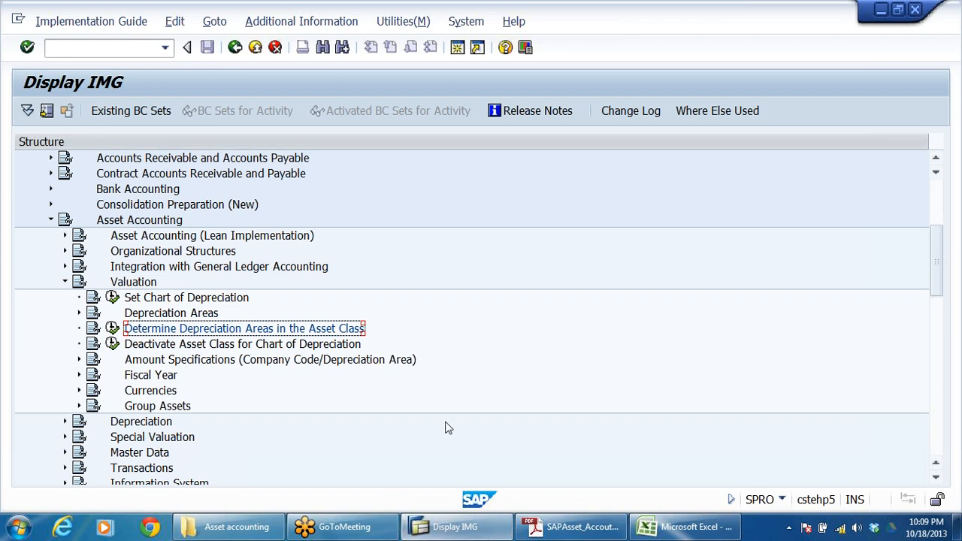
# Step: Open a new SAP session and expand Accounting, Financial Accounting and Fixed Assets in the SAP Easy Access tree
pyautogui.click(457, 47)
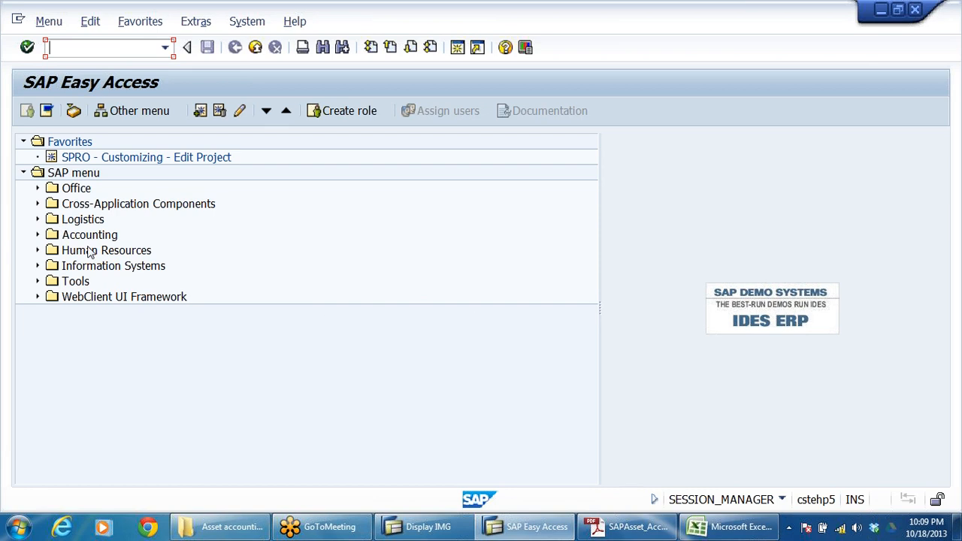
pyautogui.click(95, 222)
pyautogui.doubleClick(113, 236)
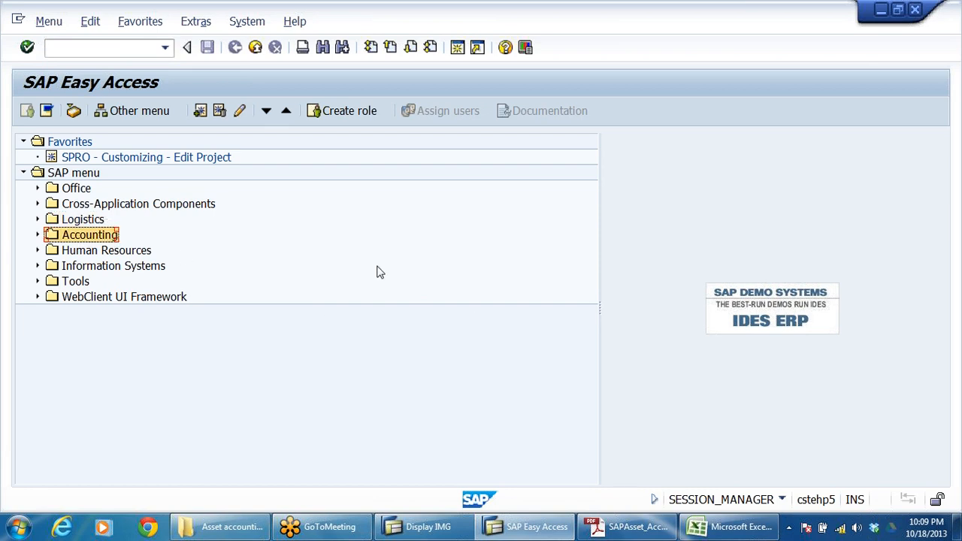
pyautogui.press('Down')
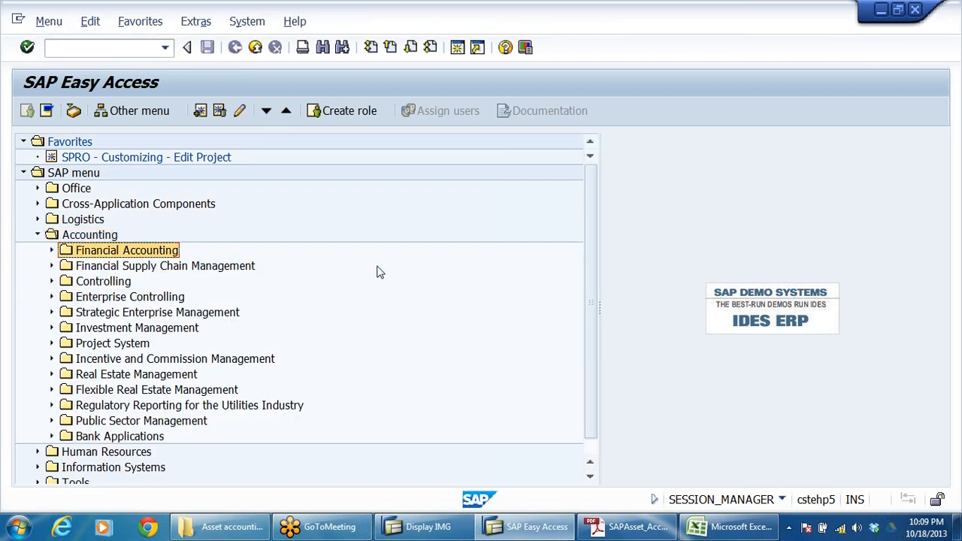
pyautogui.press('Right')
pyautogui.press('Down')
pyautogui.press('Down')
pyautogui.press('Down')
pyautogui.press('Down')
pyautogui.press('Down')
pyautogui.press('Down')
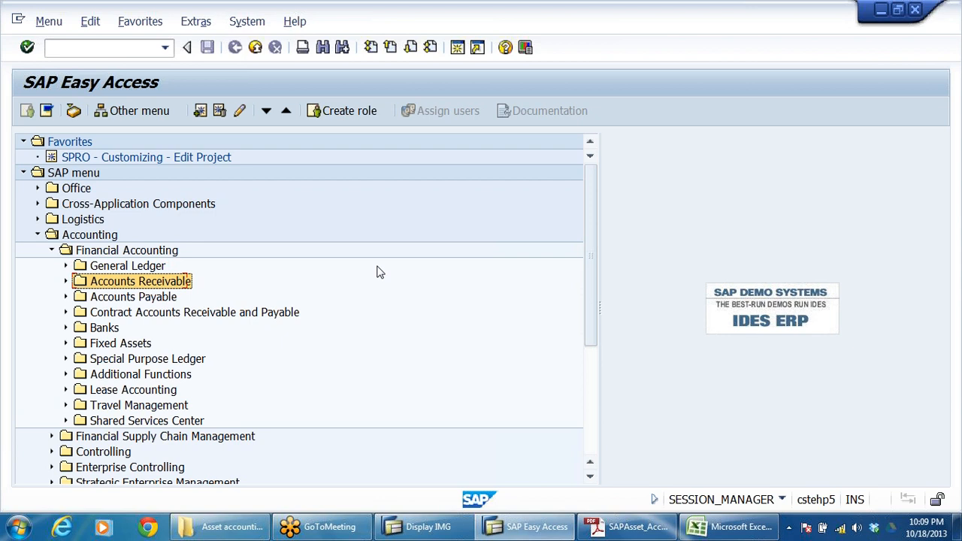
pyautogui.press('Right')
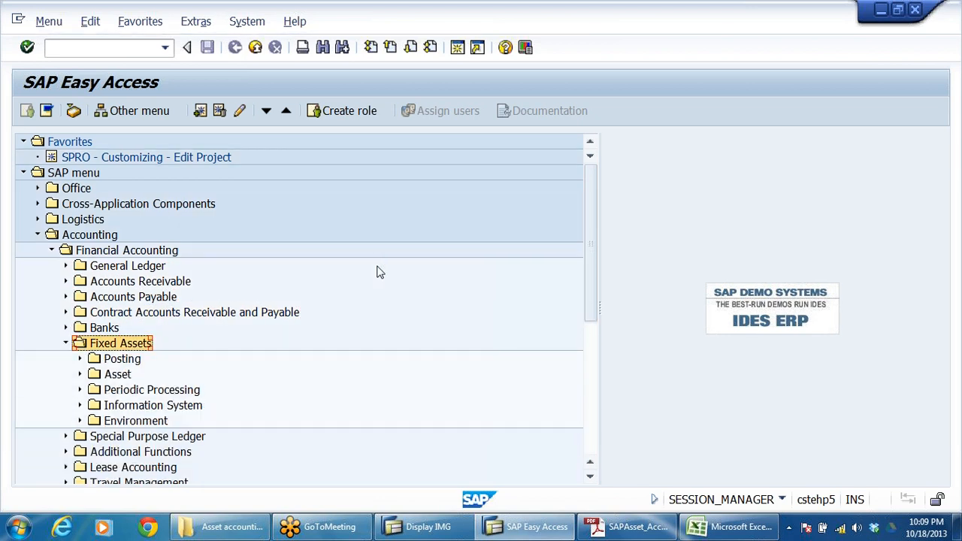
# Step: Expand Asset and Create under Fixed Assets, and start transaction AS01 to create an asset
pyautogui.press('Down')
pyautogui.press('Down')
pyautogui.press('Right')
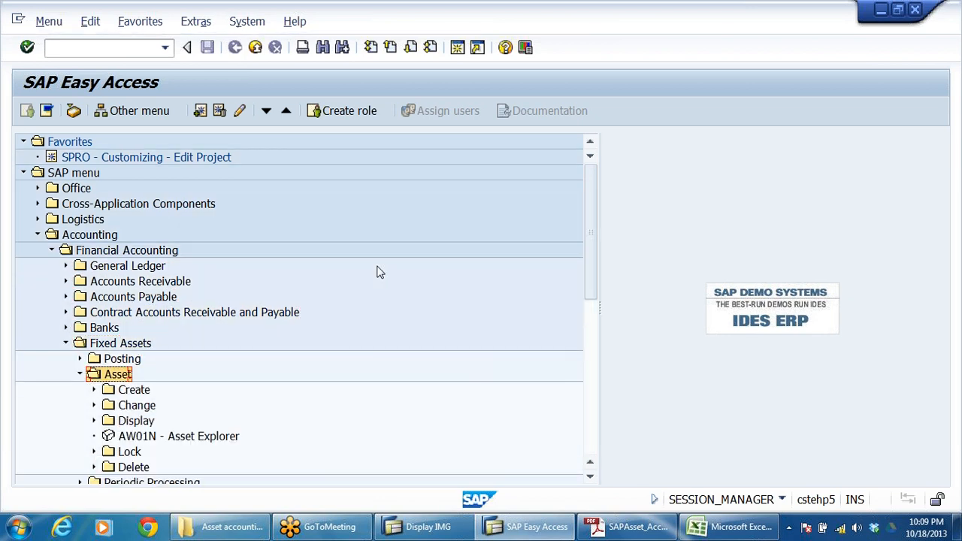
pyautogui.press('Down')
pyautogui.press('Right')
pyautogui.press('Down')
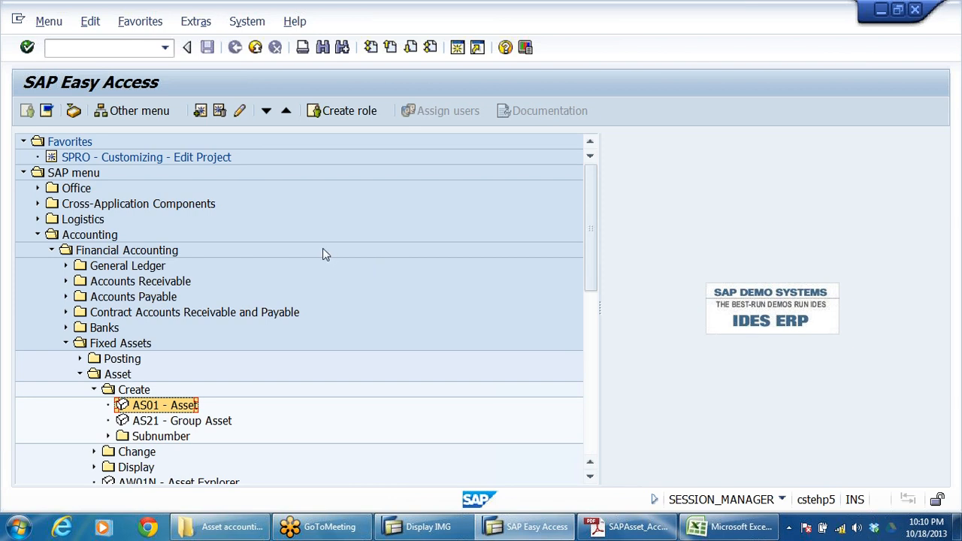
pyautogui.doubleClick(151, 407)
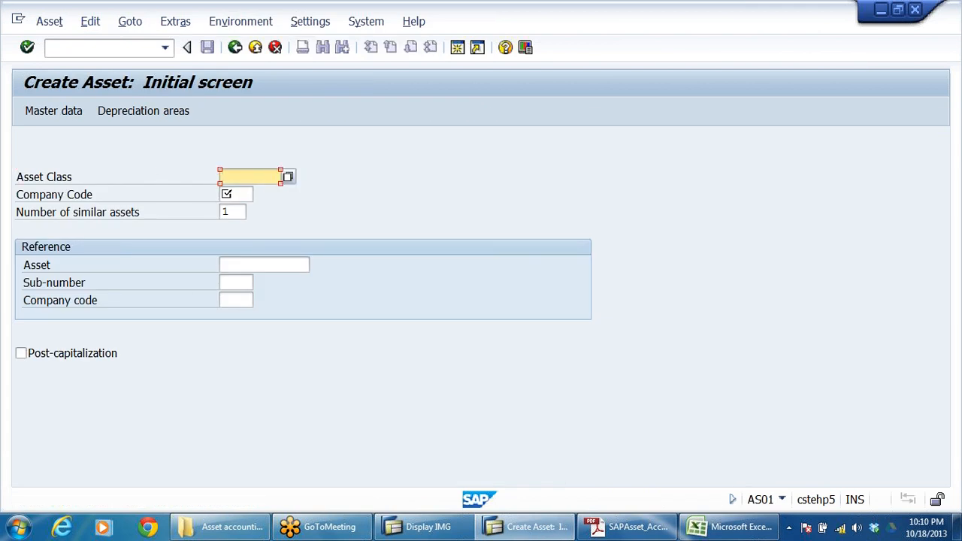
# Step: Switch to the asset accounting workbook in Excel and examine the organisation structure and the asset class notes and table
pyautogui.click(718, 530)
pyautogui.scroll(-10, 326, 354)
pyautogui.scroll(3, 327, 354)
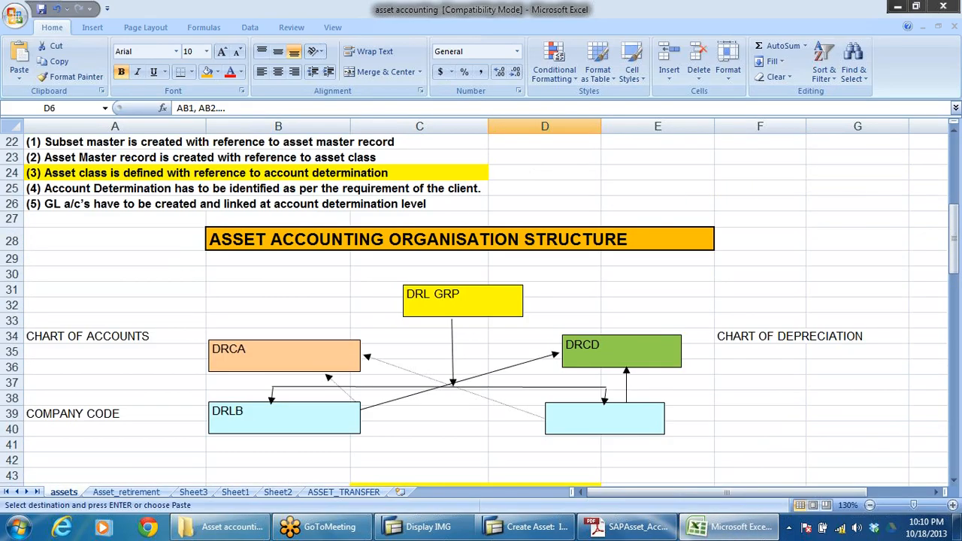
pyautogui.scroll(3, 365, 367)
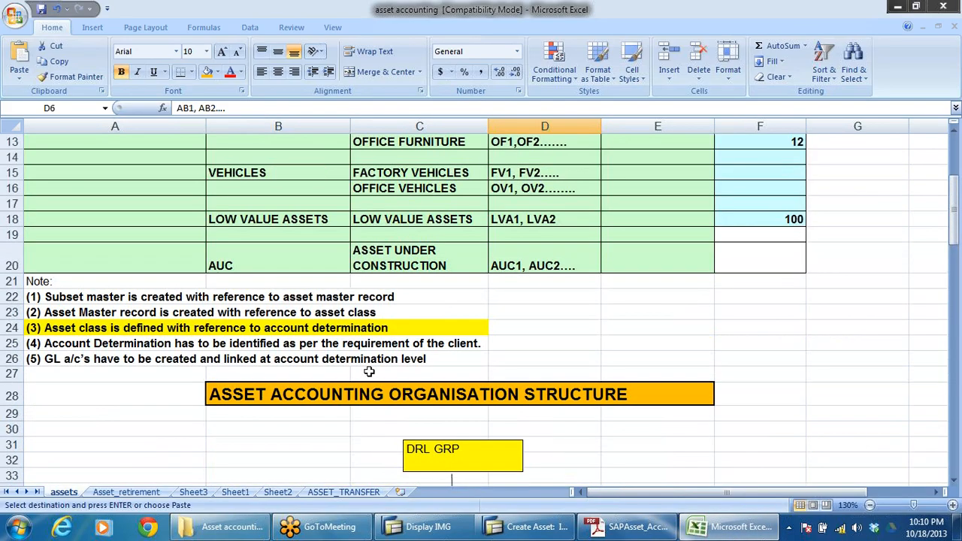
# Step: Switch to the SAP asset configuration PDF and examine the asset class table and the notes on master record creation
pyautogui.click(634, 530)
pyautogui.scroll(-6, 489, 327)
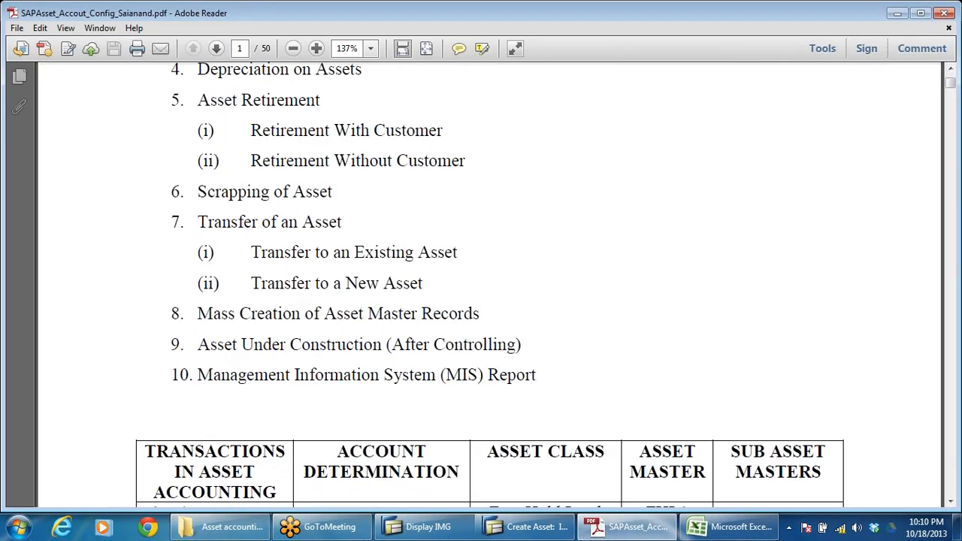
pyautogui.scroll(-15, 493, 322)
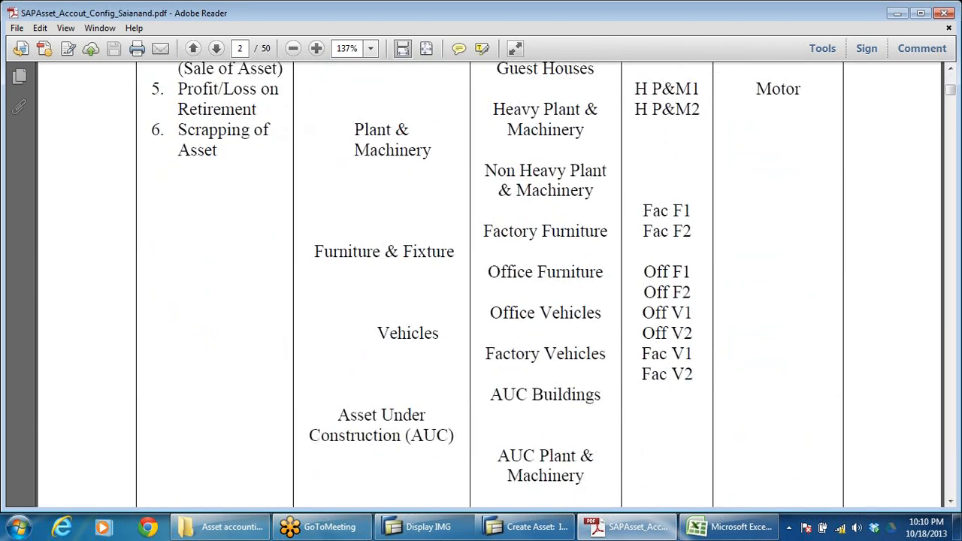
pyautogui.scroll(-6, 490, 284)
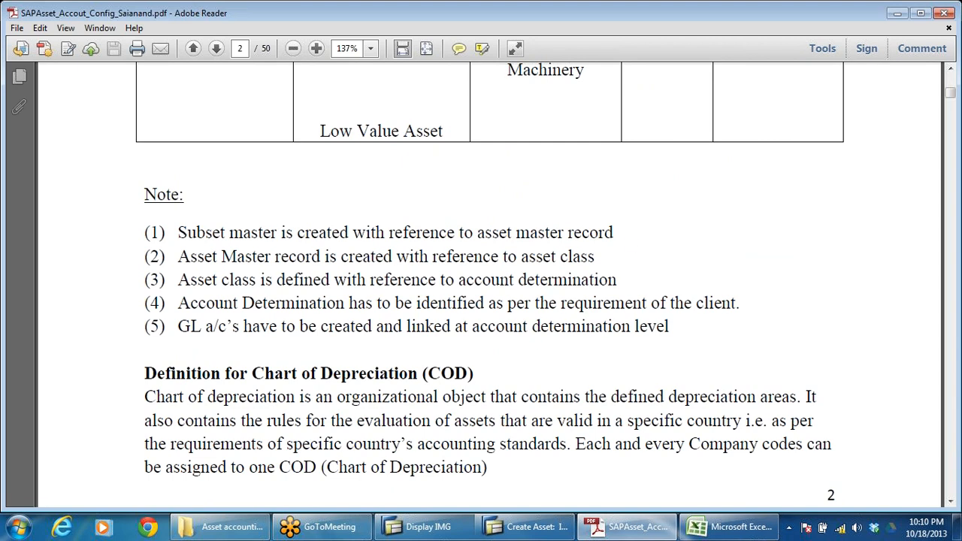
pyautogui.moveTo(177, 256); pyautogui.dragTo(616, 280)
pyautogui.click(615, 236)
pyautogui.moveTo(615, 236); pyautogui.dragTo(312, 256)
pyautogui.hotkey('alt', 'Tab')
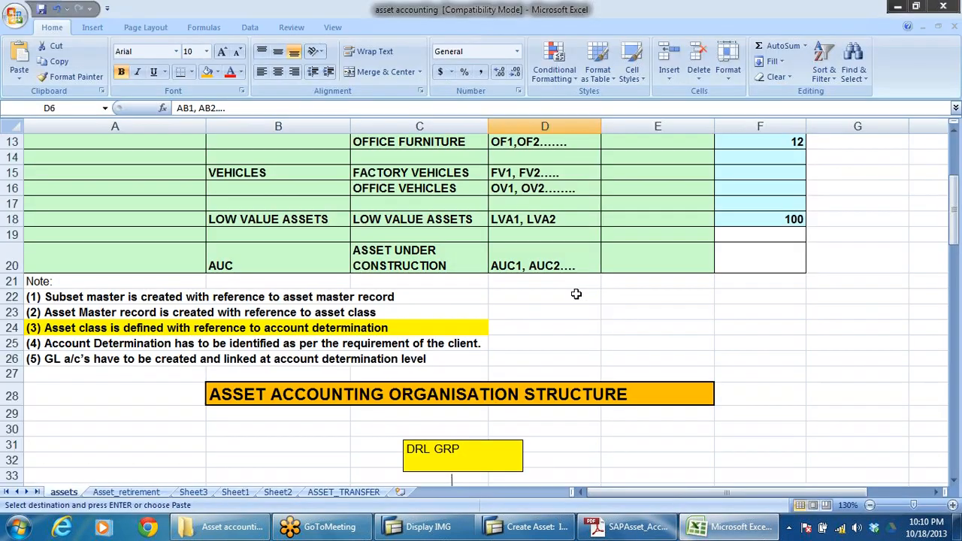
# Step: Compare the Create Asset initial screen with workbook note (2) on creating asset master records with reference to an asset class
pyautogui.click(428, 526)
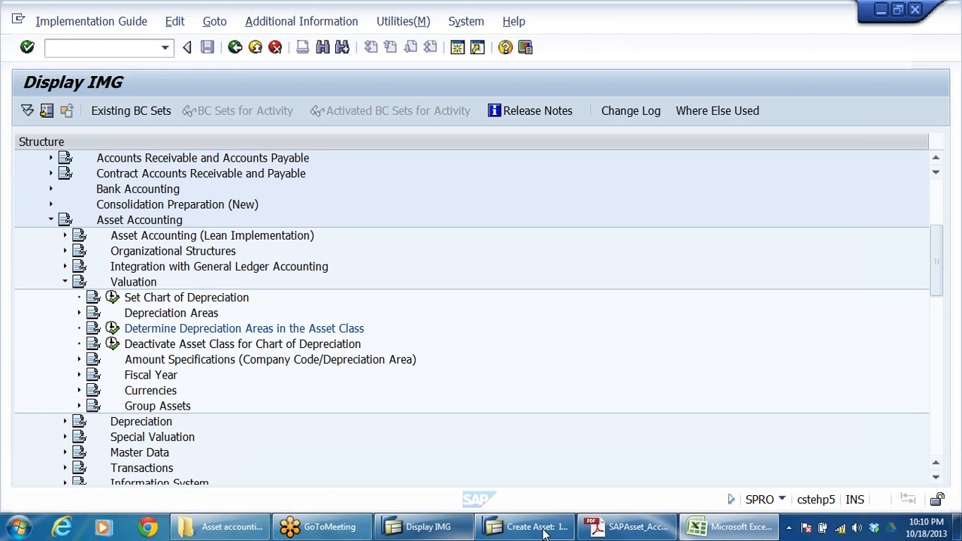
pyautogui.click(529, 526)
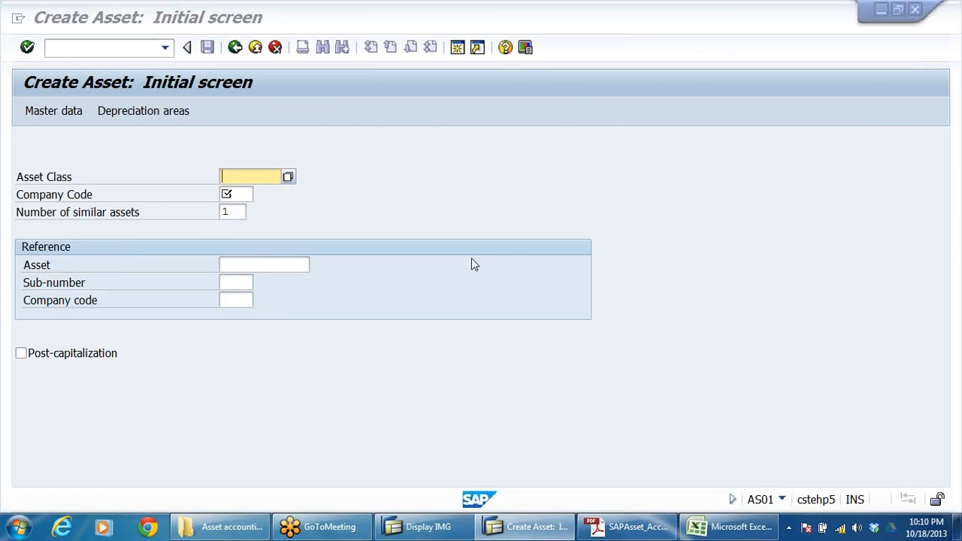
pyautogui.hotkey('alt', 'Tab')
pyautogui.hotkey('alt', 'Tab')
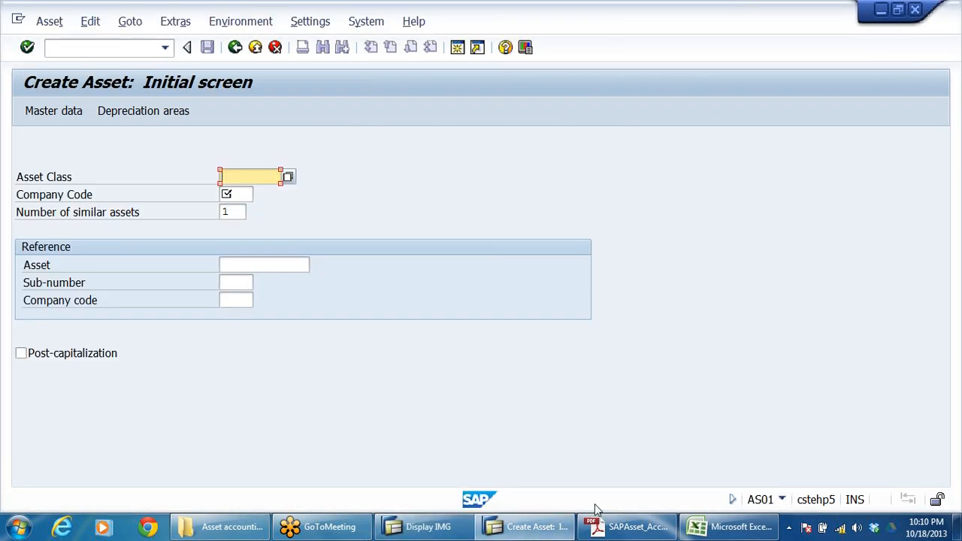
pyautogui.click(718, 529)
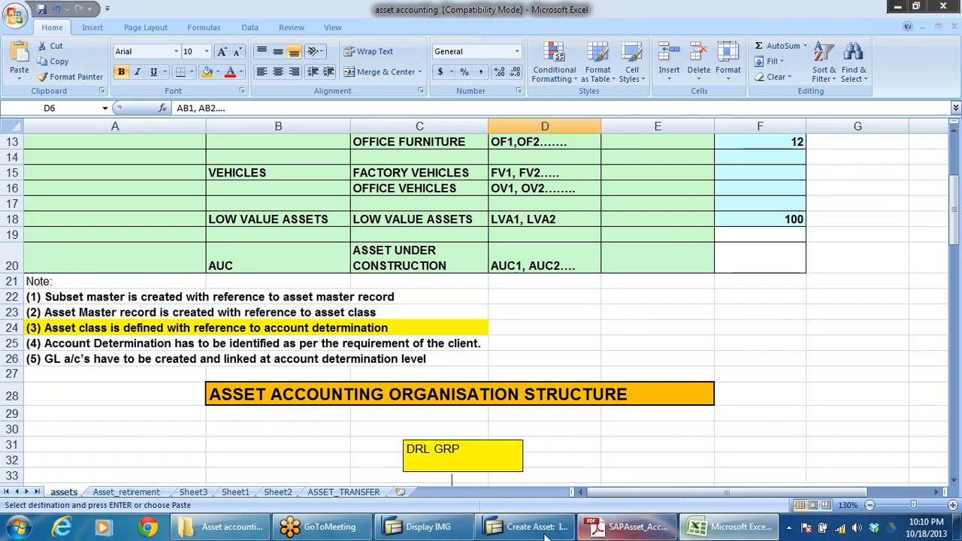
pyautogui.click(526, 528)
pyautogui.click(722, 528)
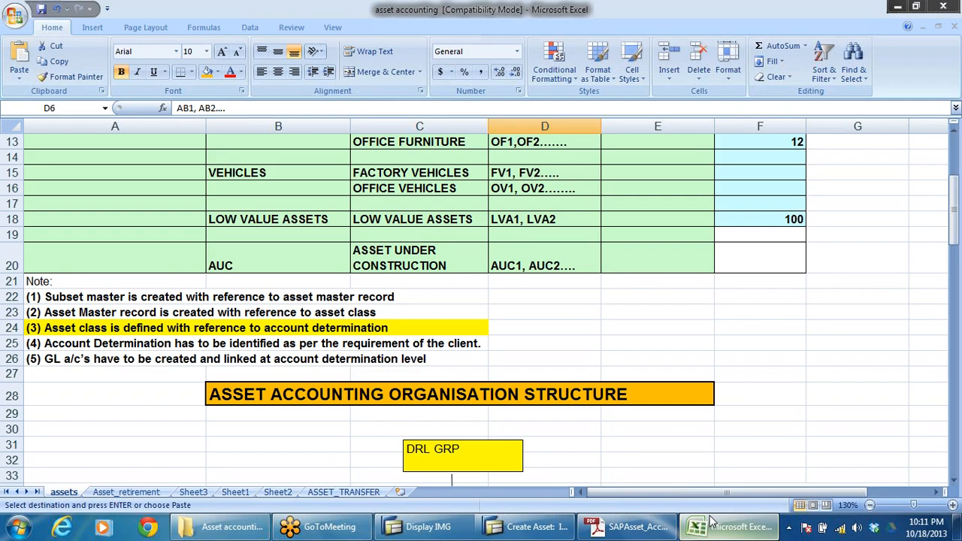
pyautogui.click(57, 315)
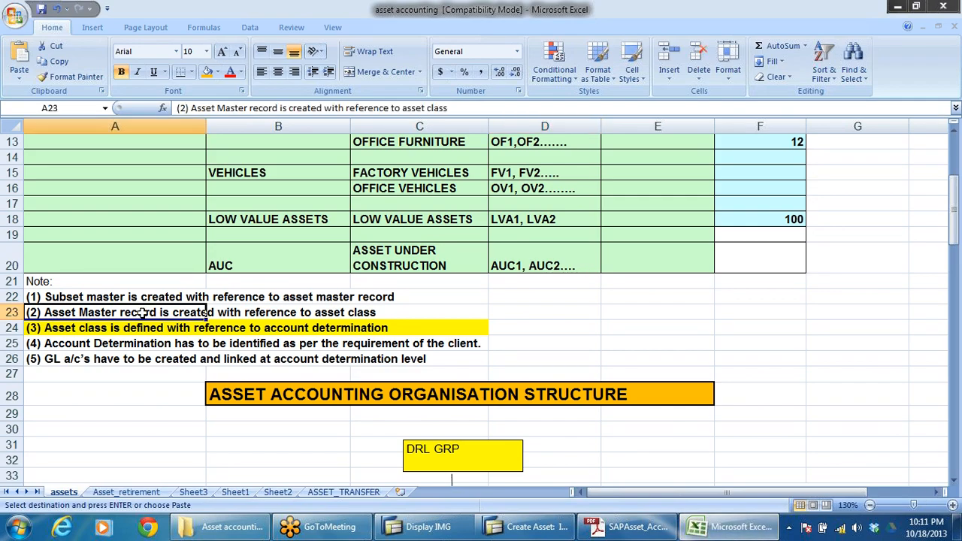
pyautogui.click(324, 317)
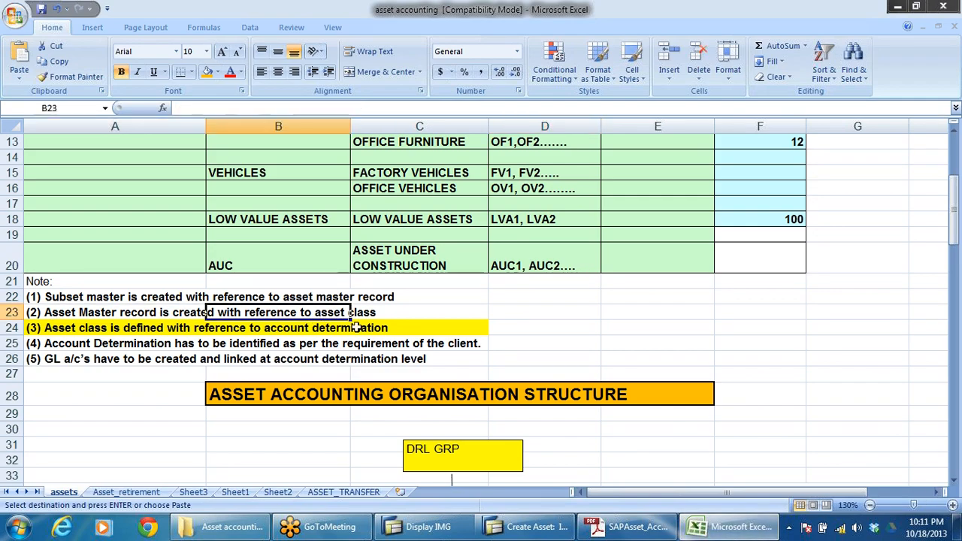
# Step: Switch to the Create Asset session and select asset class DRLBADBU (ADMIN BUILDING-DRLB) from the classes restricted to company code DRLB
pyautogui.click(530, 527)
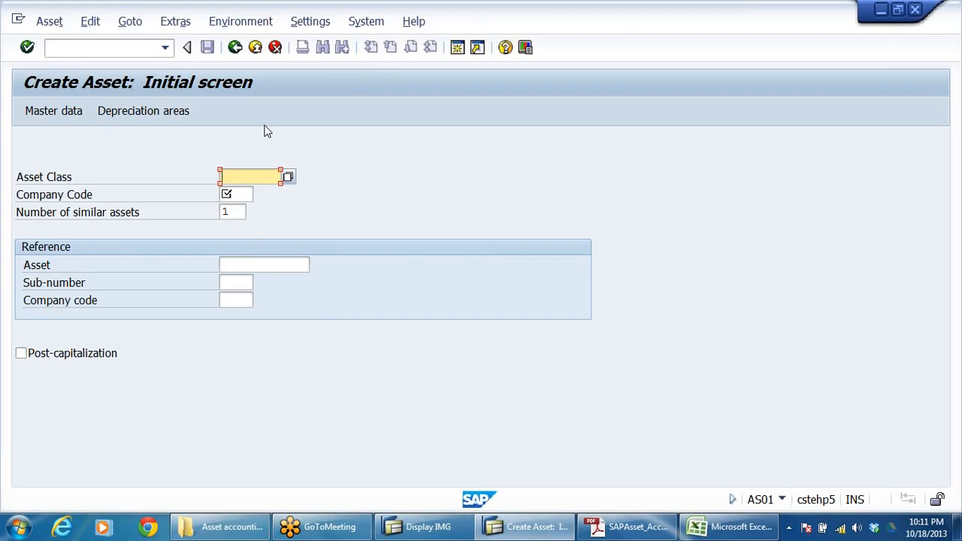
pyautogui.click(288, 178)
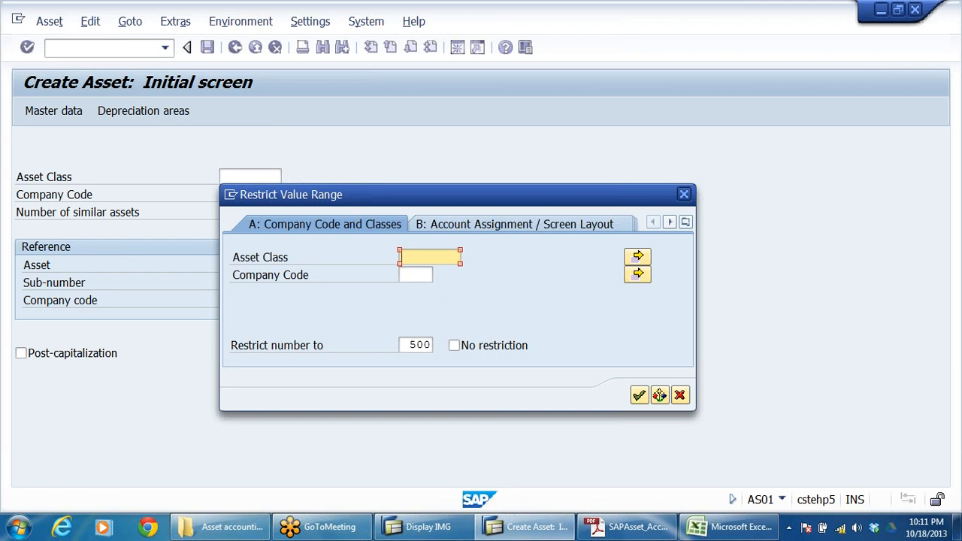
pyautogui.click(417, 275)
pyautogui.click(415, 281)
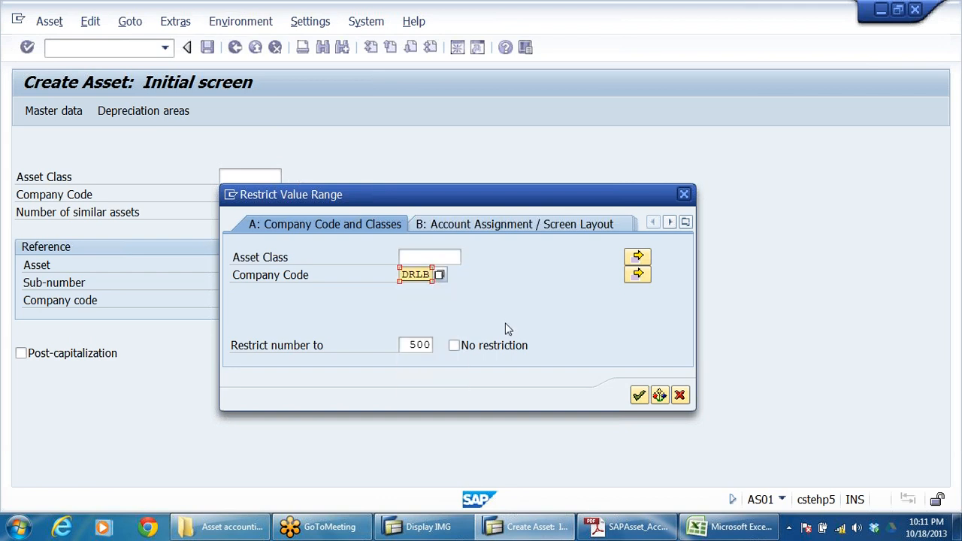
pyautogui.press('Return')
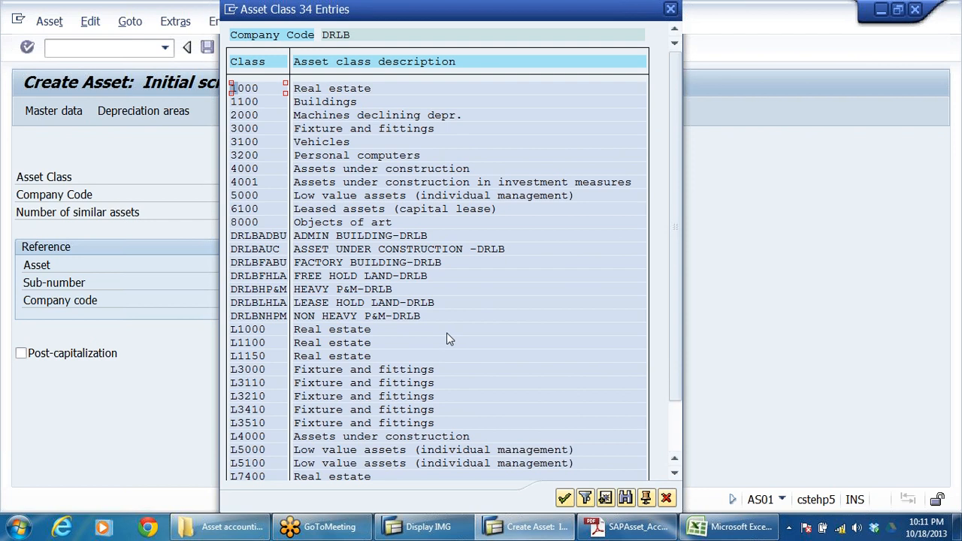
pyautogui.click(320, 237)
pyautogui.click(425, 238)
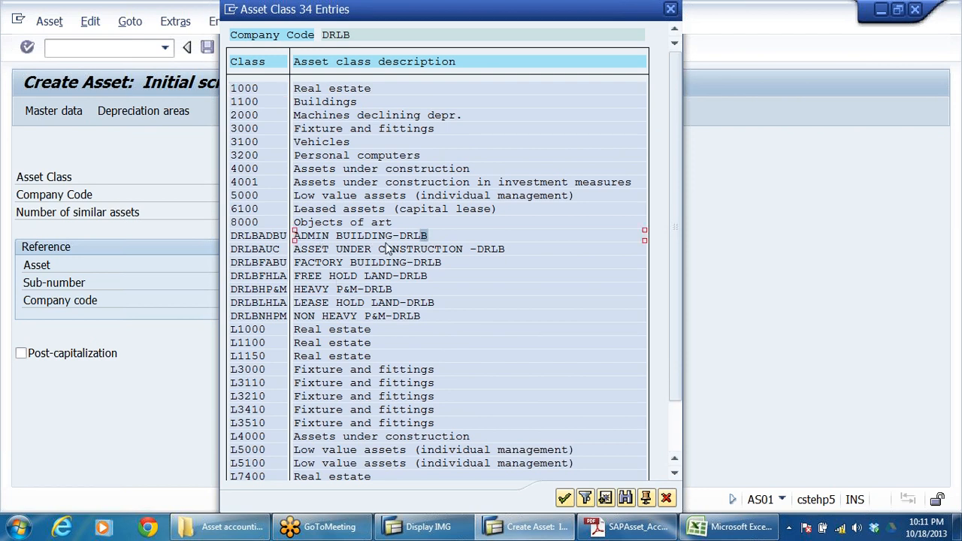
pyautogui.doubleClick(263, 237)
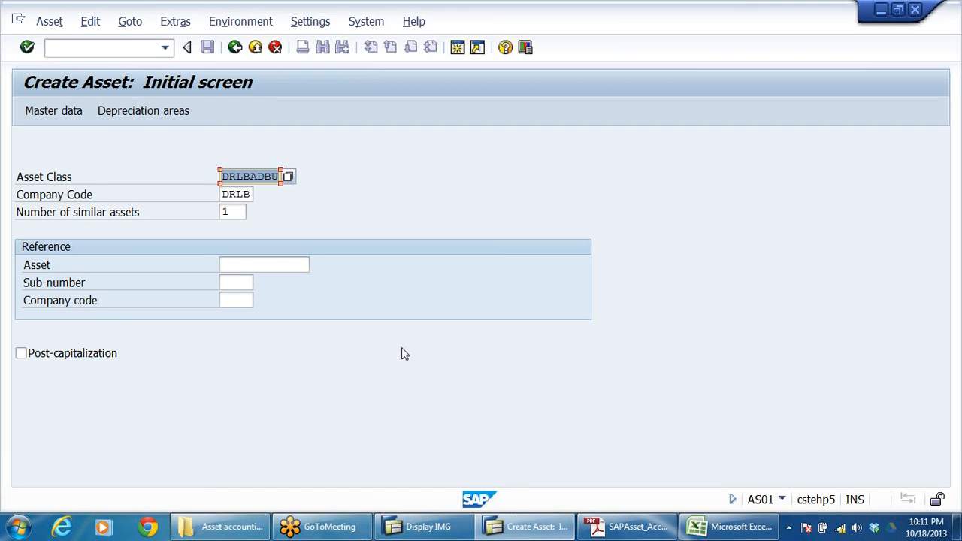
# Step: Check the asset class, company code and number of similar assets, and open the master data for the new asset
pyautogui.click(122, 199)
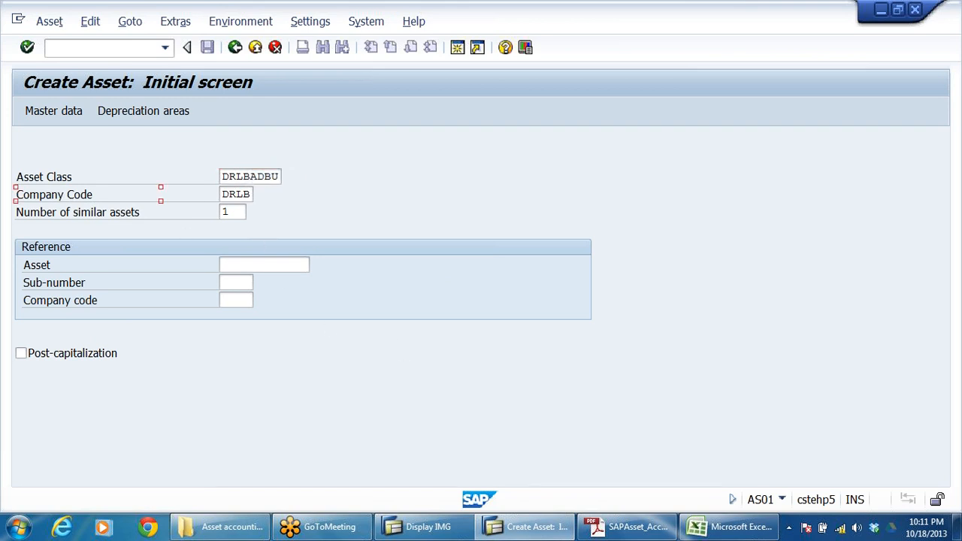
pyautogui.click(236, 195)
pyautogui.click(250, 176)
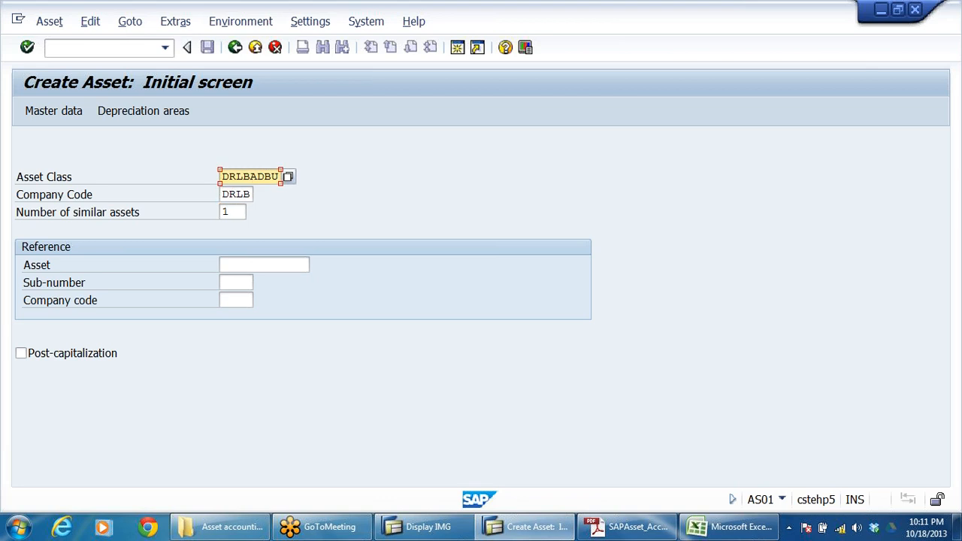
pyautogui.click(96, 215)
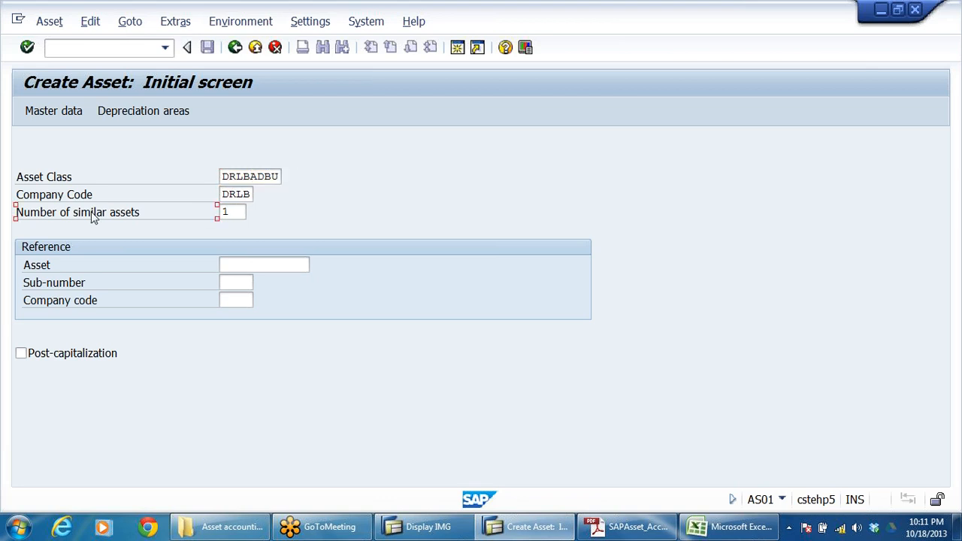
pyautogui.click(230, 212)
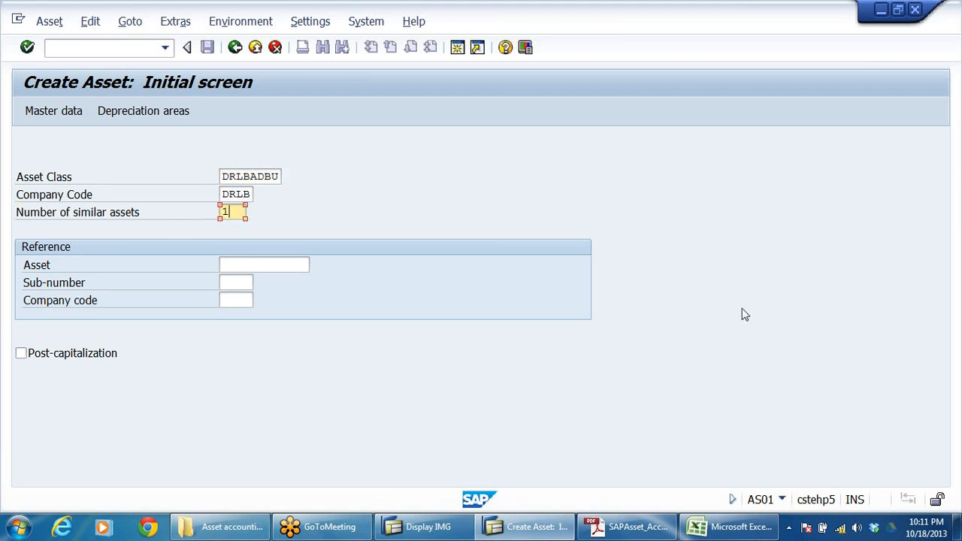
pyautogui.click(44, 110)
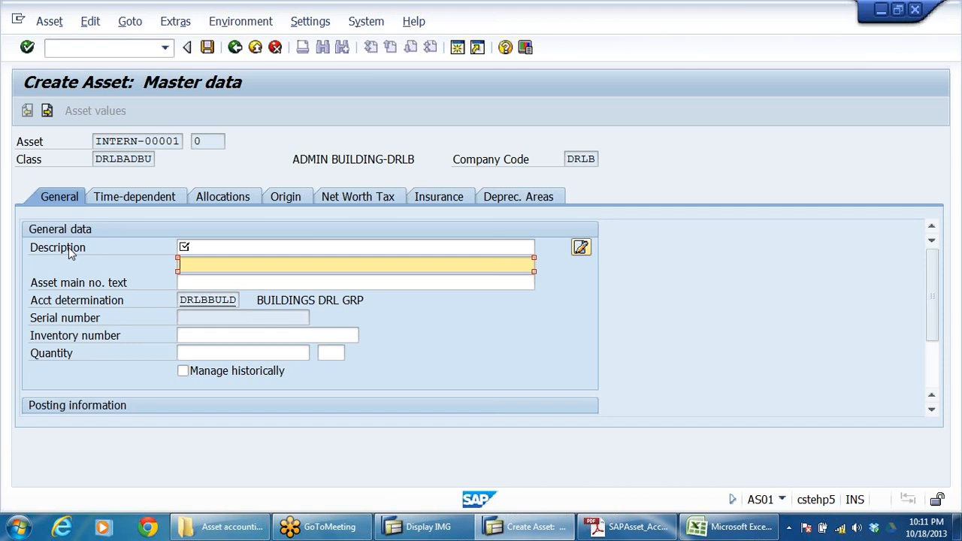
# Step: Enter the asset description as "ADMIN BUILDING (MG ROAD bANGALORE)" in the general data
pyautogui.click(188, 247)
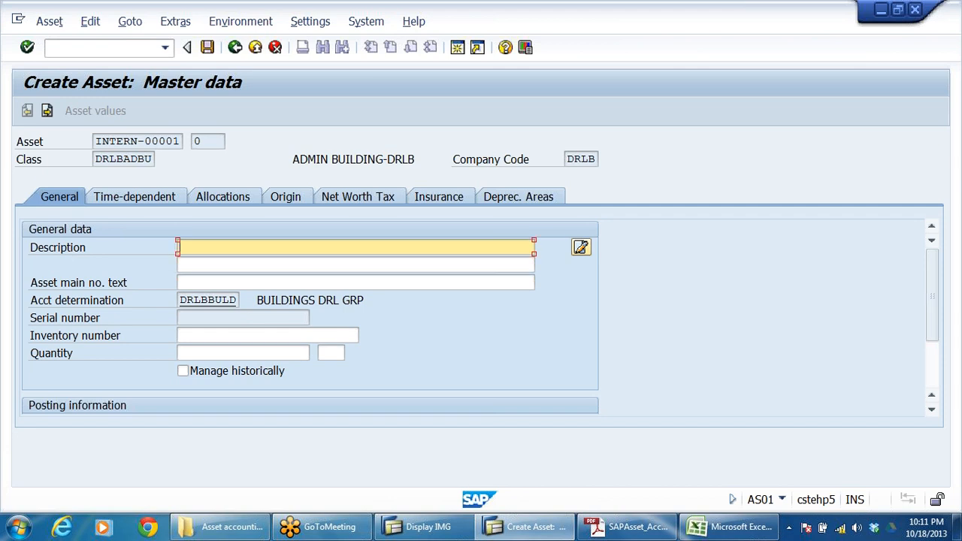
pyautogui.write('ADMIN BUILDING')
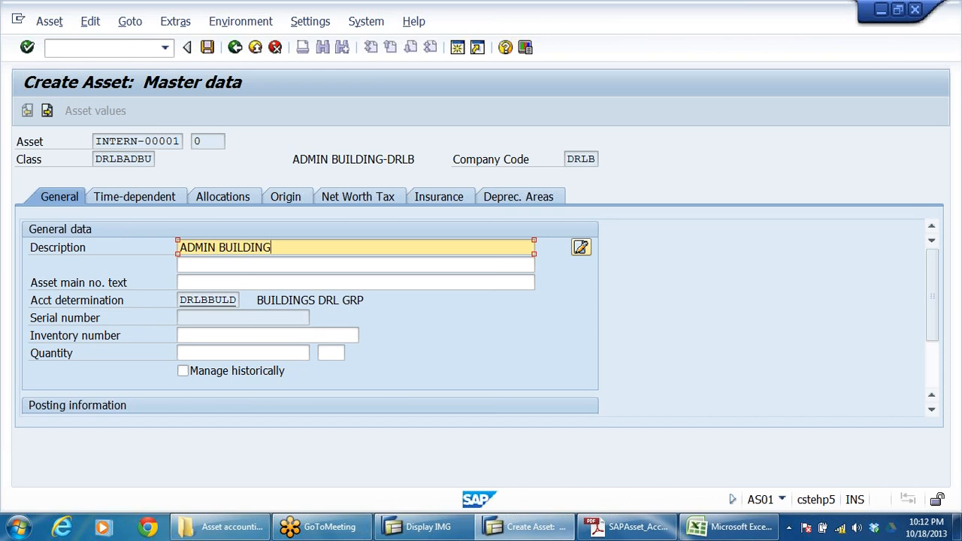
pyautogui.write('AT')
pyautogui.press('BackSpace')
pyautogui.press('BackSpace')
pyautogui.write('MG ROAD')
pyautogui.press('Left')
pyautogui.press('Left')
pyautogui.press('Left')
pyautogui.press('Left')
pyautogui.press('Left')
pyautogui.press('Left')
pyautogui.press('Left')
pyautogui.write('(')
pyautogui.press('Right')
pyautogui.press('Right')
pyautogui.press('Right')
pyautogui.press('Right')
pyautogui.press('Right')
pyautogui.press('Right')
pyautogui.press('Right')
pyautogui.write('bANG')
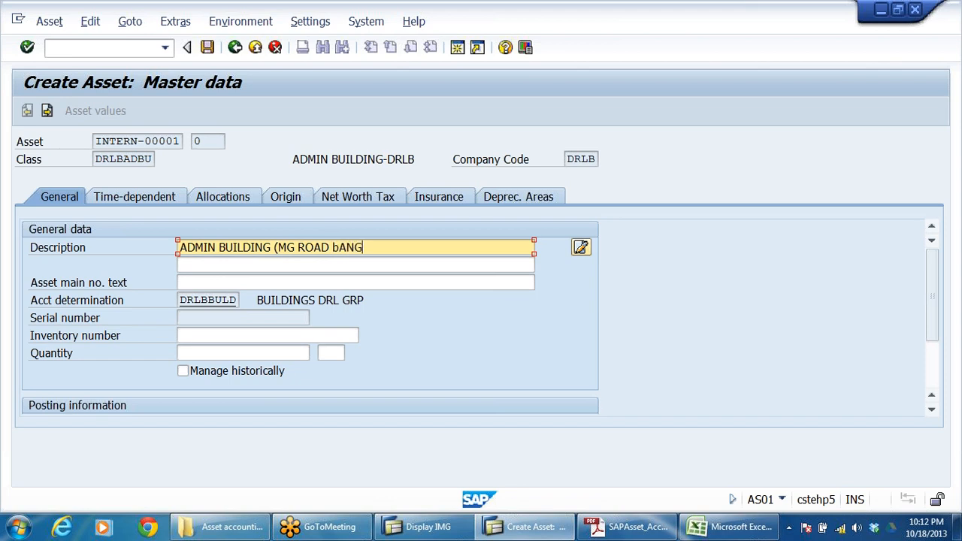
pyautogui.write('ALORE)')
# Step: Review the inventory number, capitalization date and asset main number text fields in the general data
pyautogui.click(225, 336)
pyautogui.scroll(-1, 423, 345)
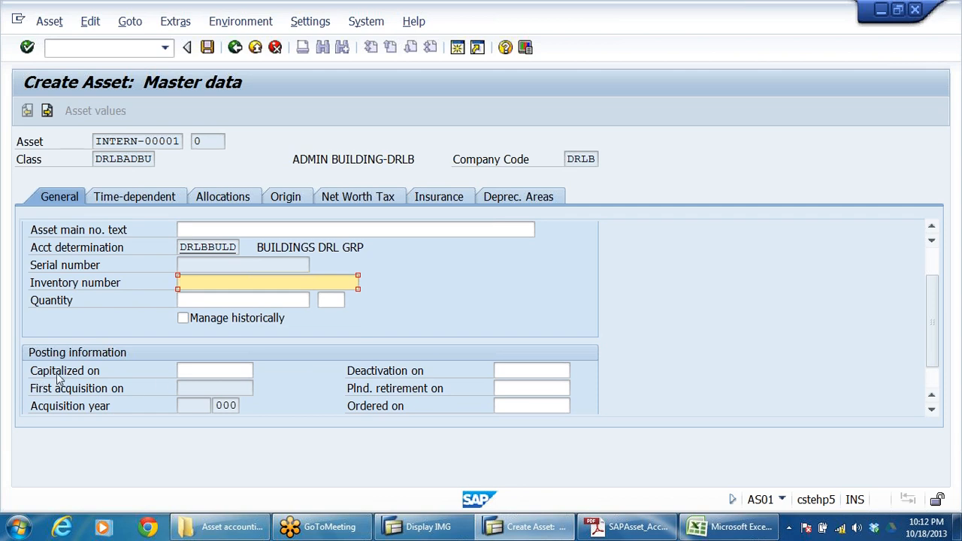
pyautogui.click(215, 370)
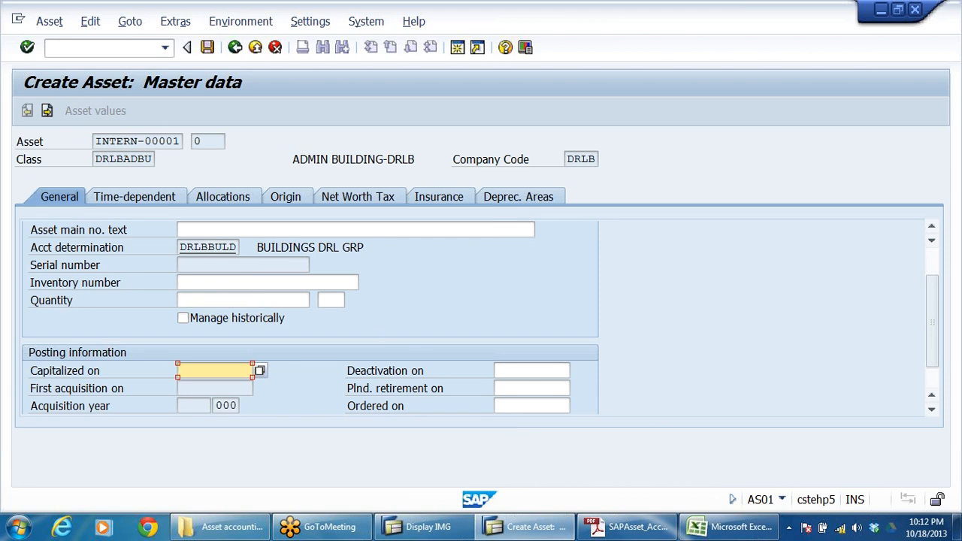
pyautogui.click(419, 230)
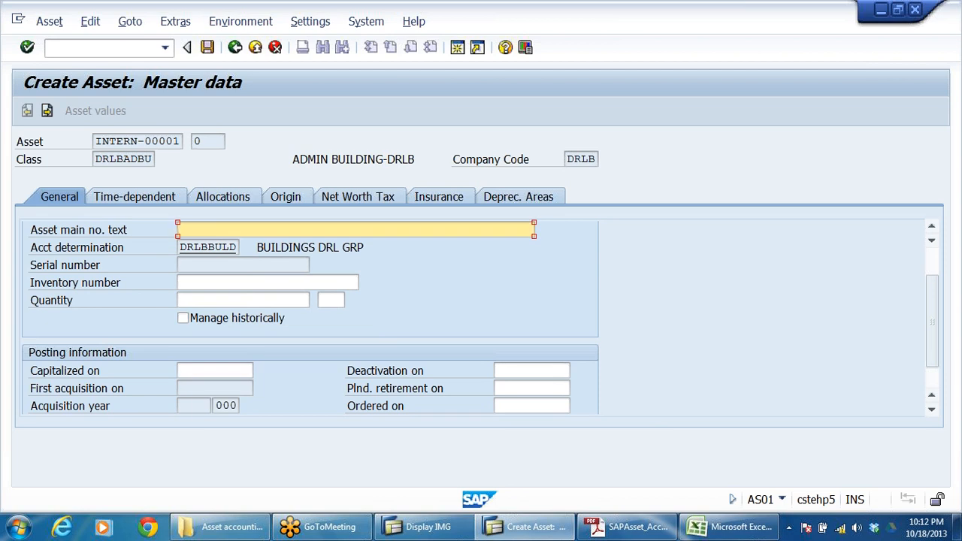
# Step: Set the business area to DRBN (BANGALORE-DRL) in the time-dependent data and return to the general data
pyautogui.click(126, 197)
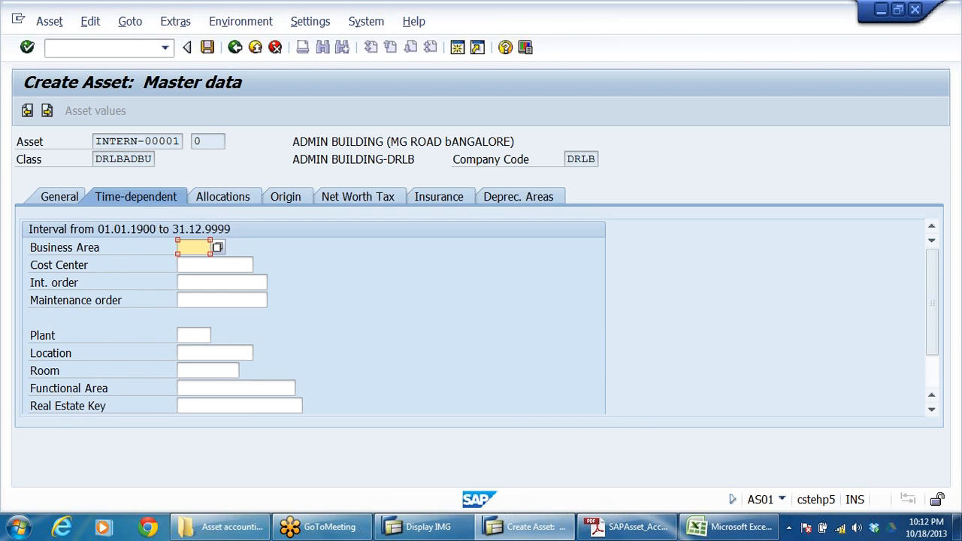
pyautogui.click(218, 248)
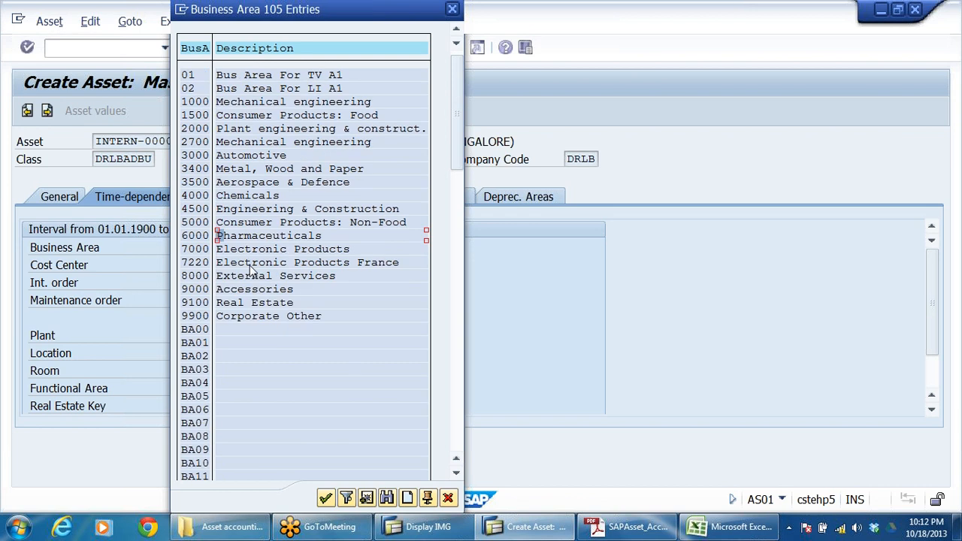
pyautogui.moveTo(456, 164); pyautogui.dragTo(460, 260)
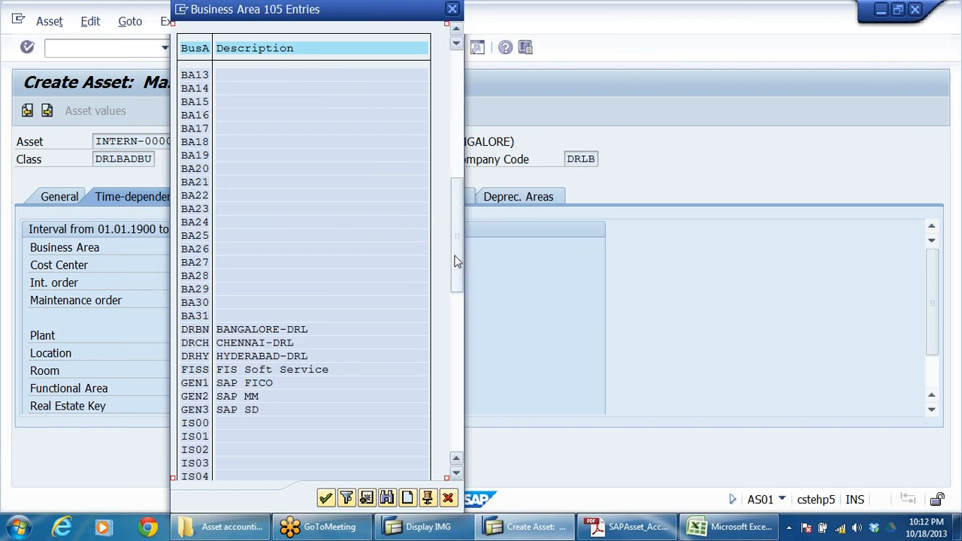
pyautogui.click(200, 330)
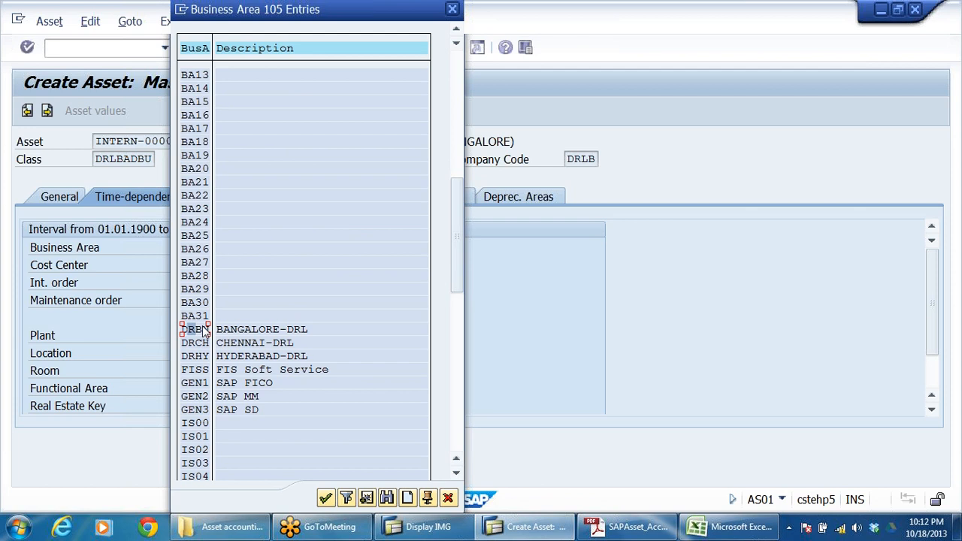
pyautogui.click(204, 328)
pyautogui.click(257, 328)
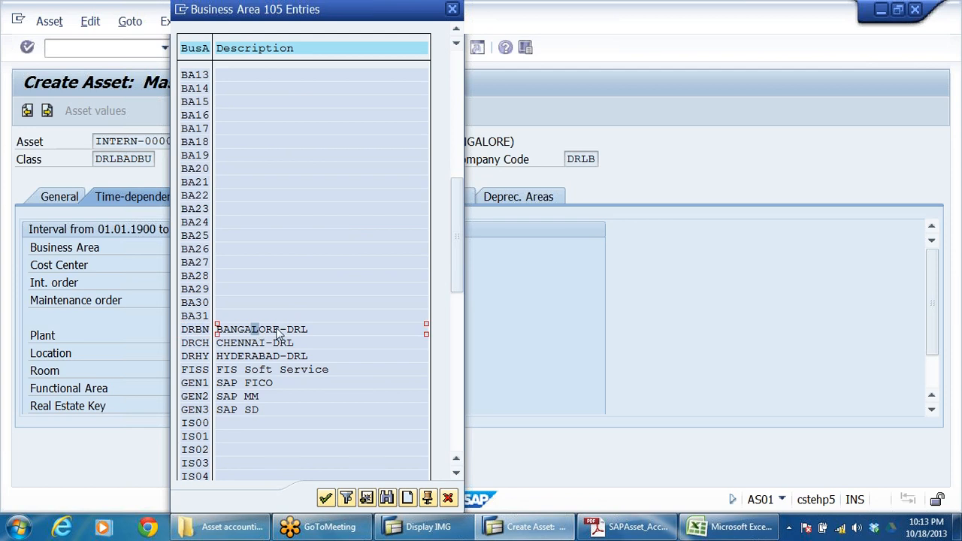
pyautogui.doubleClick(199, 330)
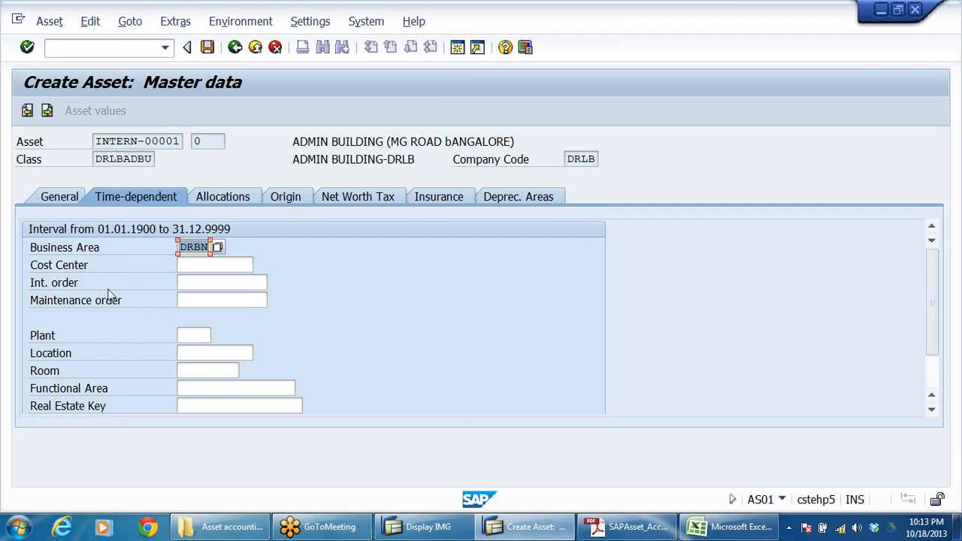
pyautogui.click(60, 197)
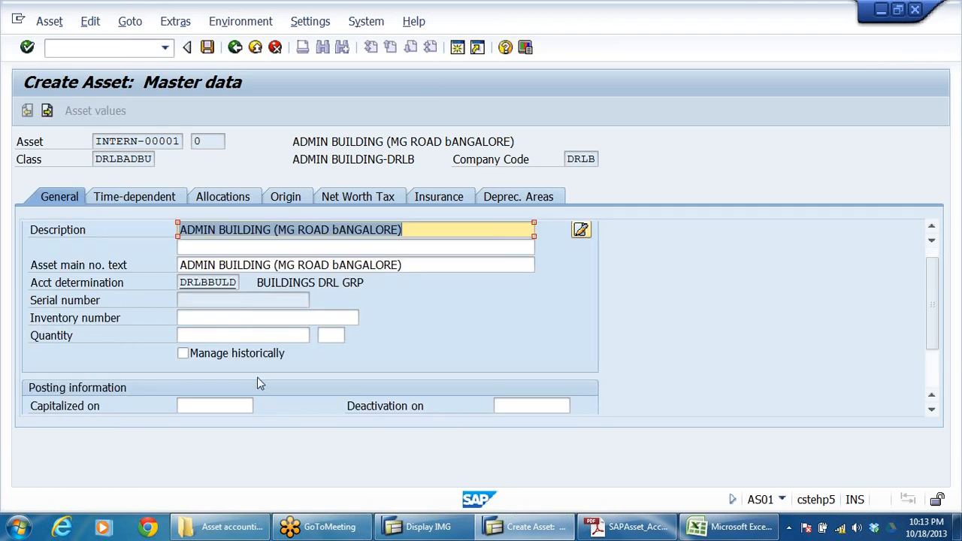
# Step: Switch to the IMG session and open Define Screen Layout for Asset Master Data under Asset Accounting, Master Data, Screen Layout
pyautogui.click(425, 526)
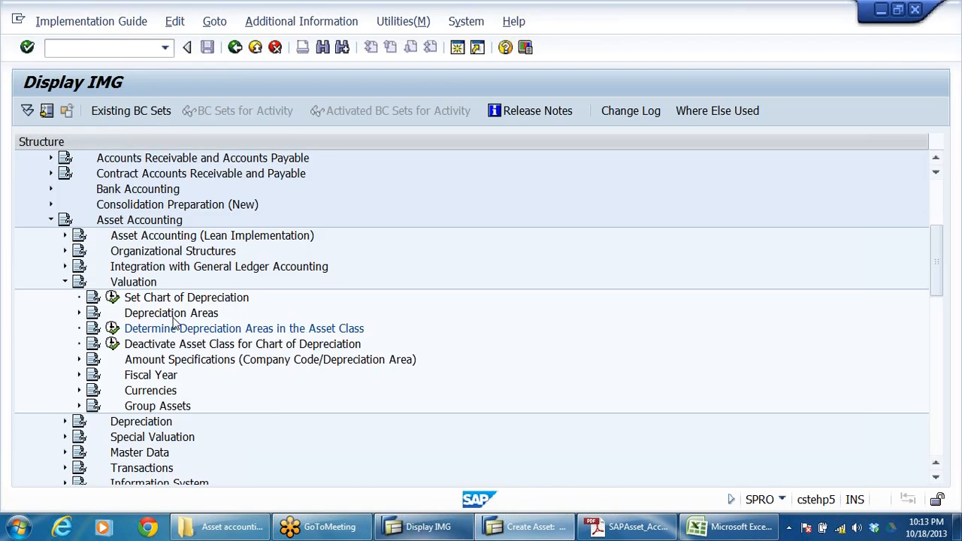
pyautogui.click(65, 281)
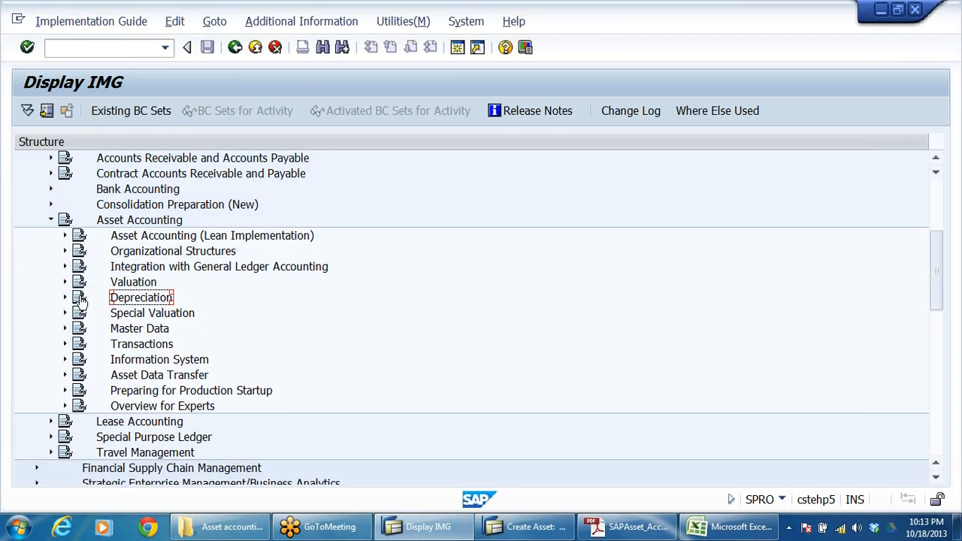
pyautogui.click(138, 330)
pyautogui.doubleClick(138, 329)
pyautogui.press('Down')
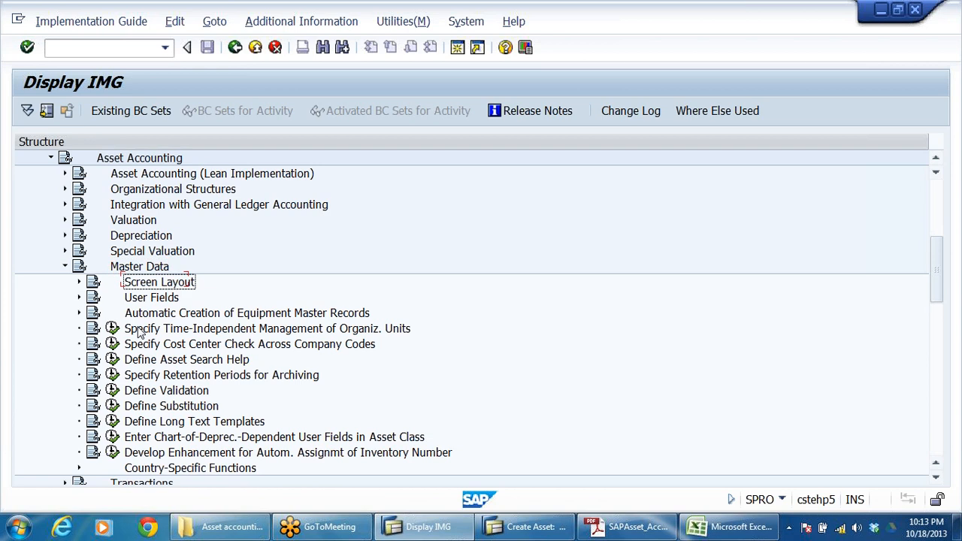
pyautogui.press('Down')
pyautogui.press('Up')
pyautogui.press('Right')
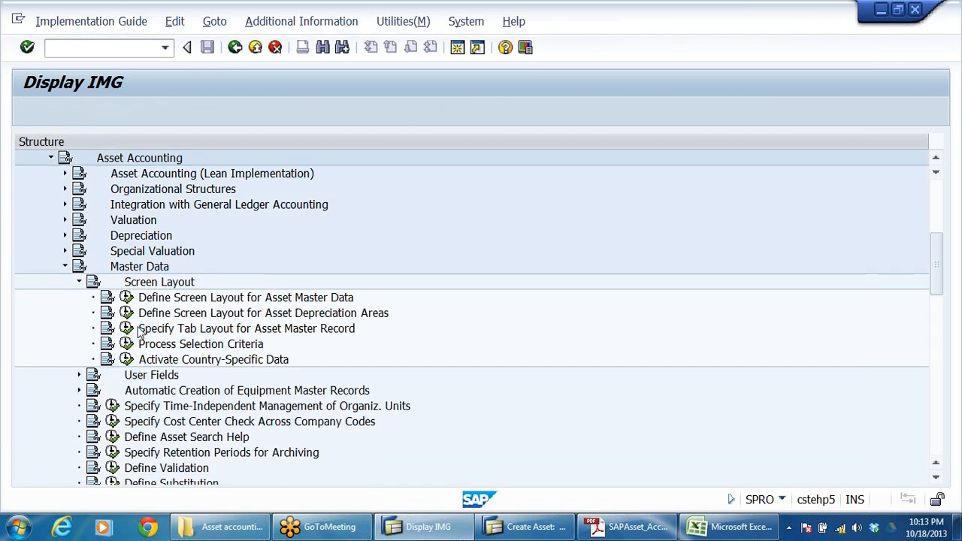
pyautogui.press('Down')
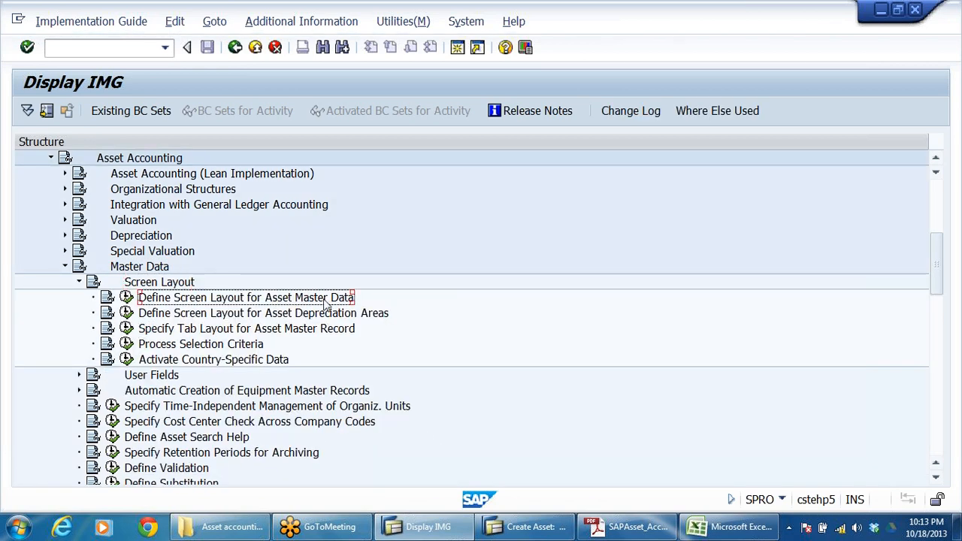
pyautogui.click(128, 297)
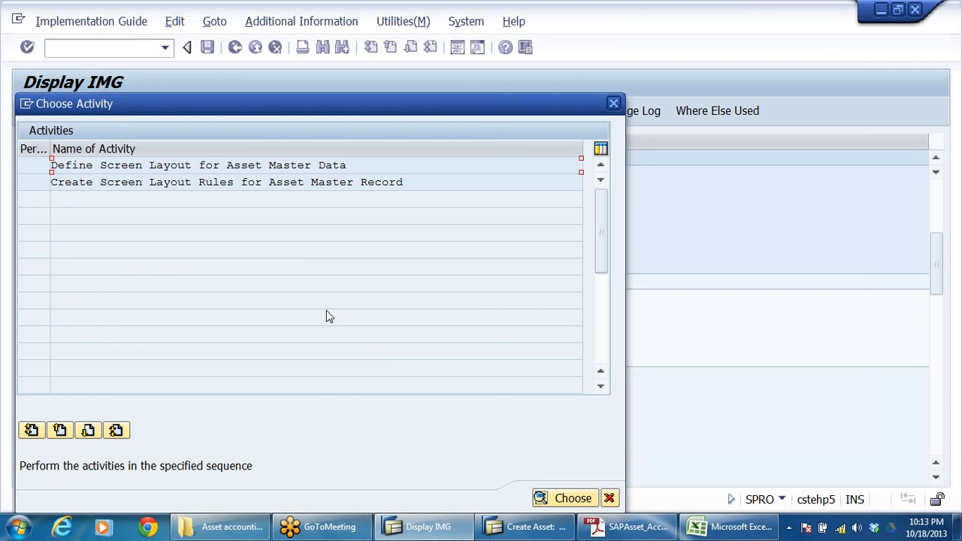
pyautogui.doubleClick(141, 167)
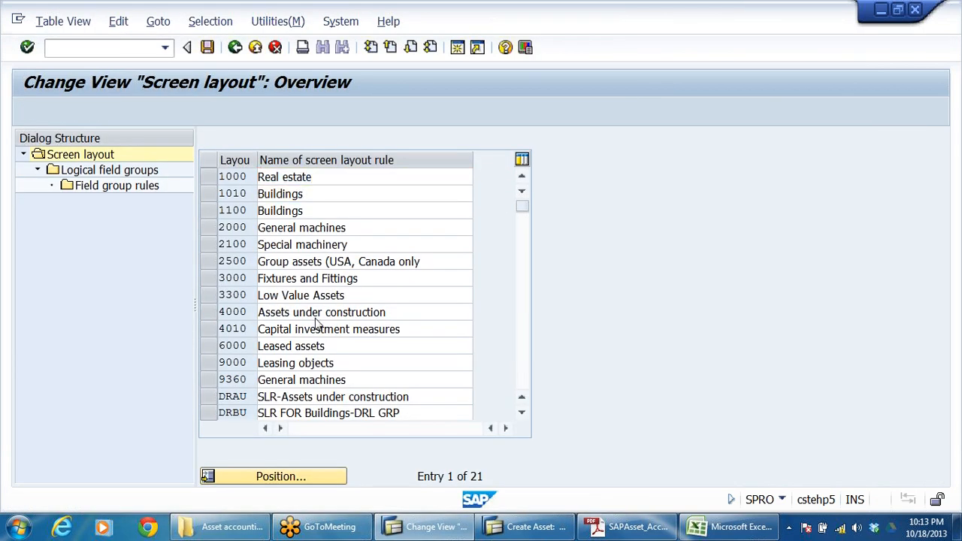
# Step: Select screen layout rule DRBU (SLR FOR Buildings-DRL GRP) and open its logical field groups
pyautogui.scroll(-5, 319, 274)
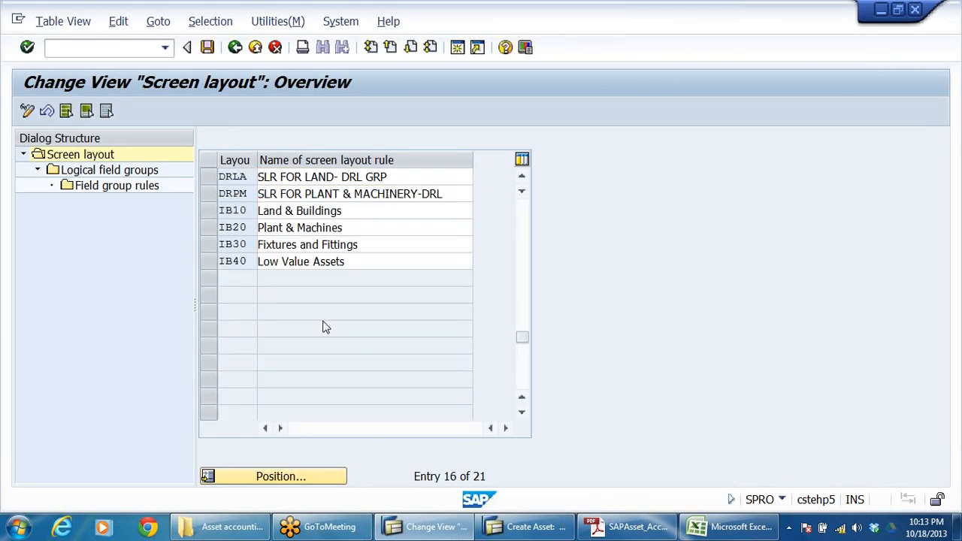
pyautogui.scroll(1, 325, 327)
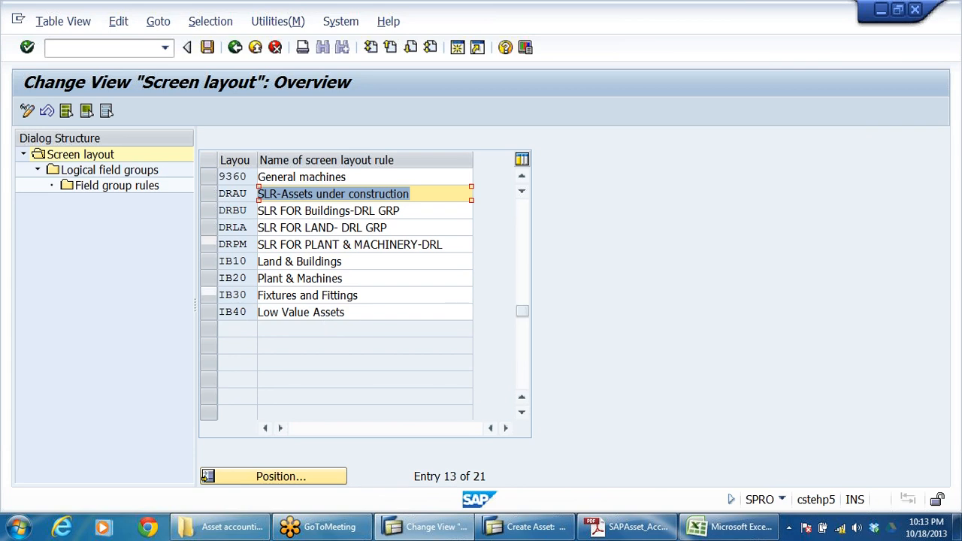
pyautogui.click(246, 194)
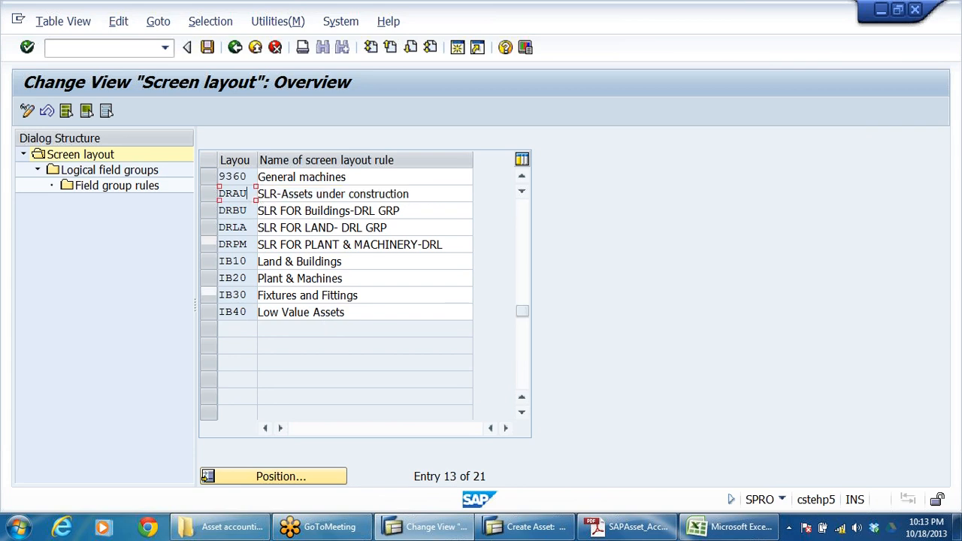
pyautogui.click(240, 210)
pyautogui.moveTo(403, 211); pyautogui.dragTo(209, 208)
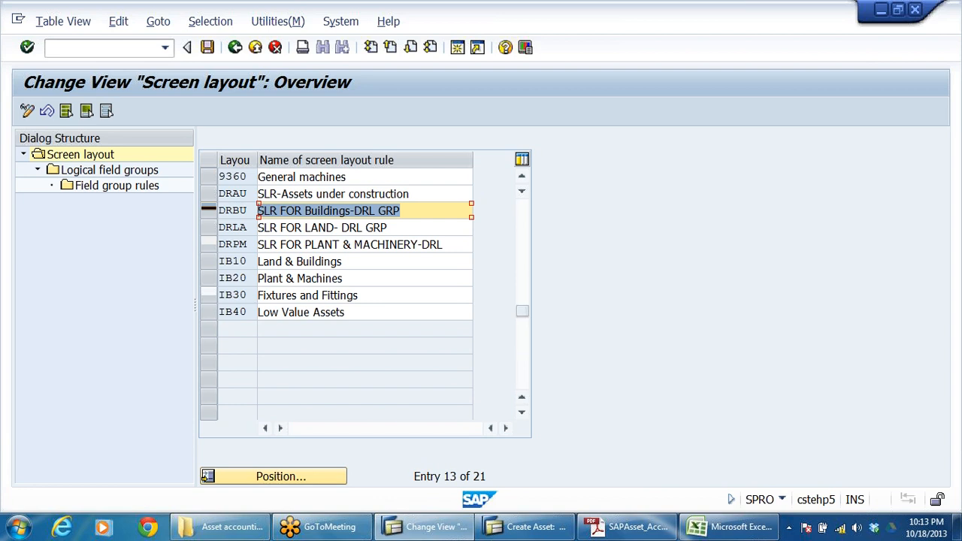
pyautogui.click(209, 211)
pyautogui.click(105, 171)
pyautogui.click(105, 173)
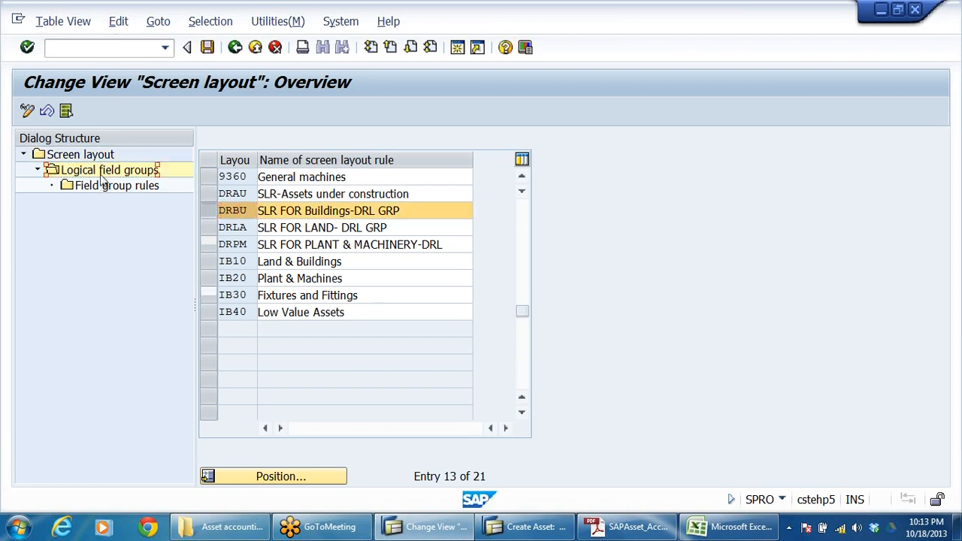
# Step: Compare the logical field groups, from general data to time-dependent data, with the sections of the asset master record being created
pyautogui.moveTo(358, 177); pyautogui.dragTo(210, 225)
pyautogui.moveTo(401, 211); pyautogui.dragTo(149, 227)
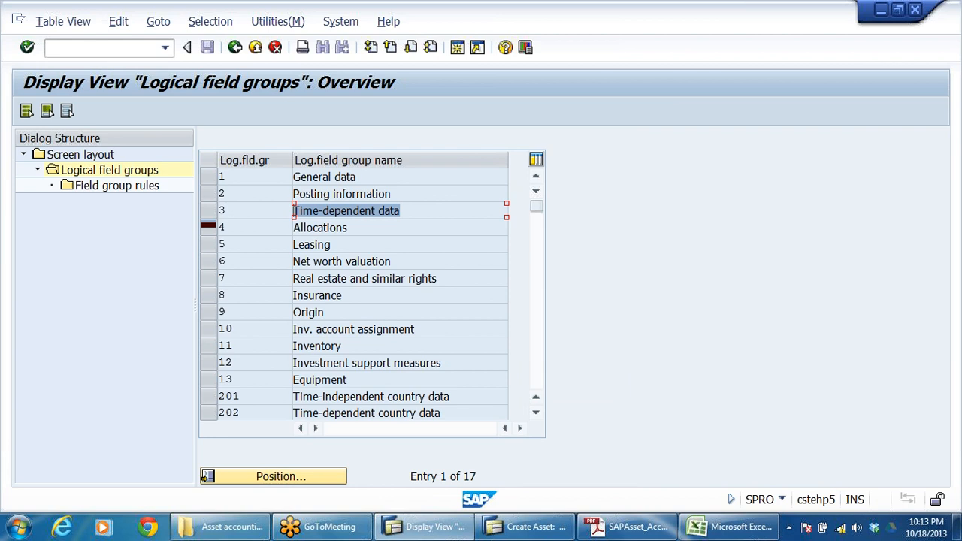
pyautogui.click(530, 526)
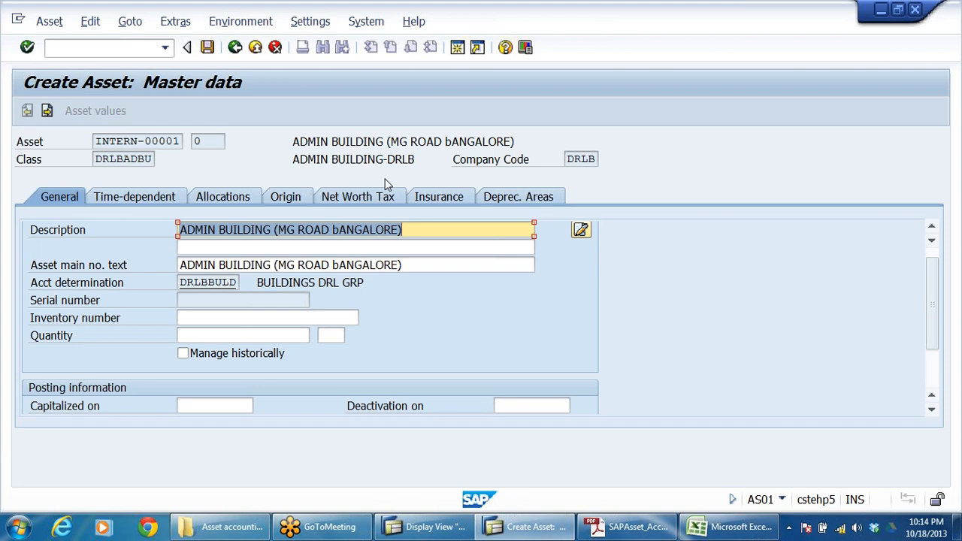
pyautogui.hotkey('alt', 'Tab')
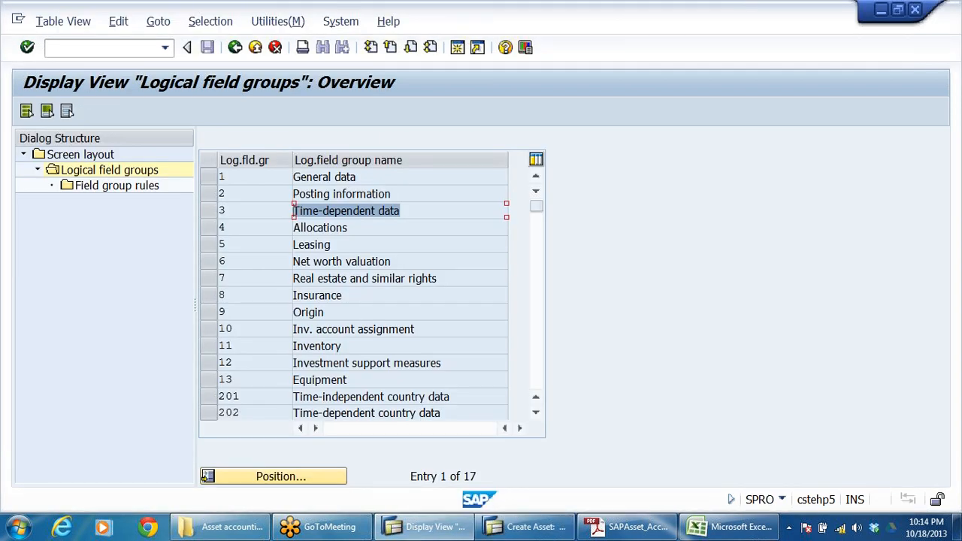
pyautogui.hotkey('alt', 'Tab')
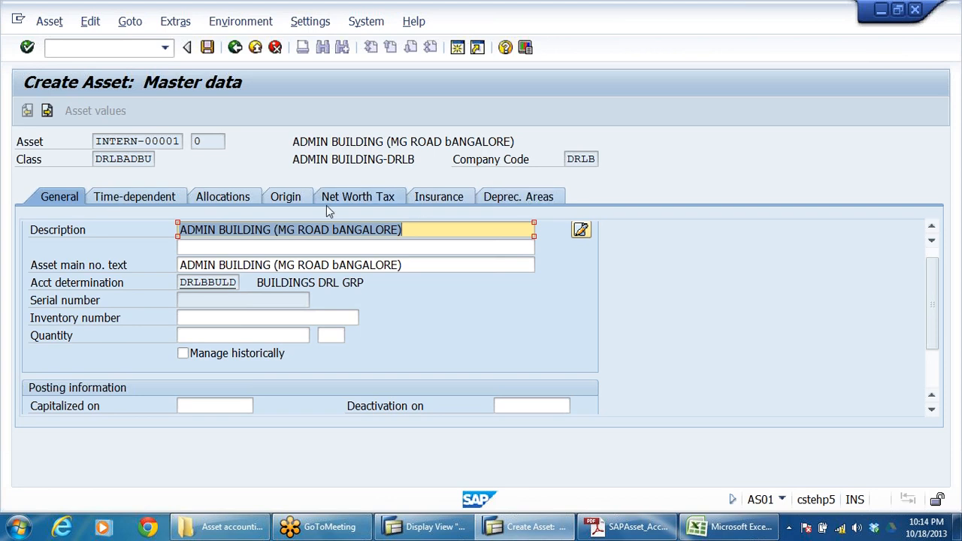
pyautogui.hotkey('alt', 'Tab')
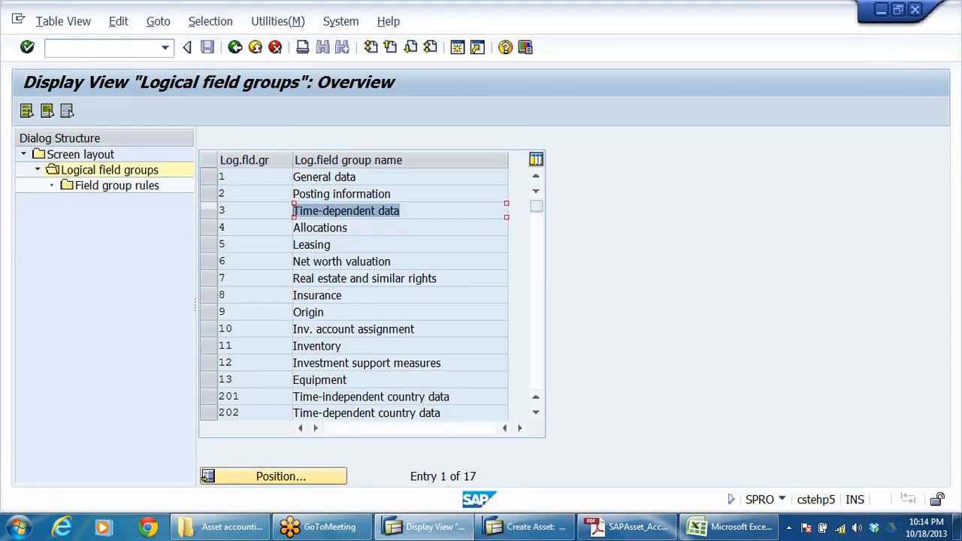
# Step: Open the field group rules for logical field group 1 (General data) and check the rule for Description 1
pyautogui.click(401, 211)
pyautogui.click(356, 178)
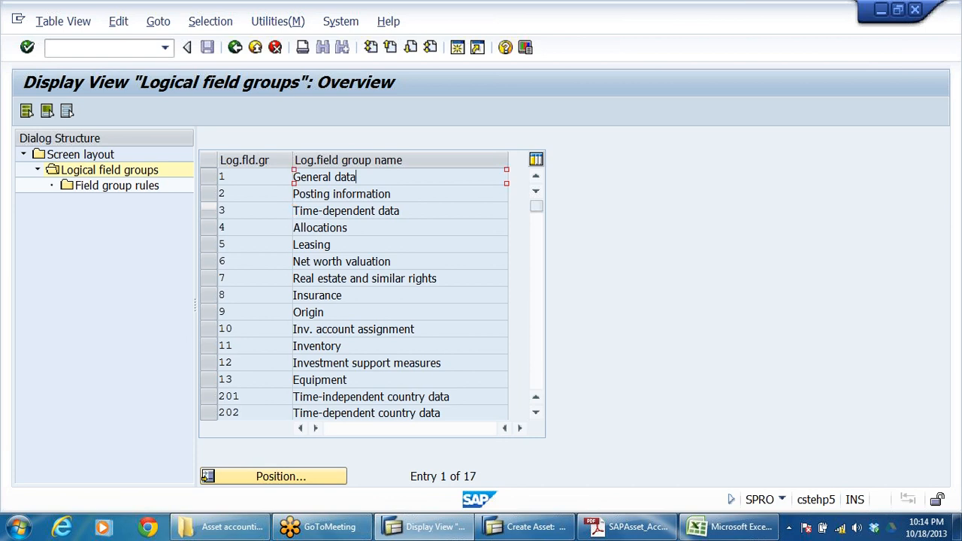
pyautogui.click(226, 177)
pyautogui.click(210, 177)
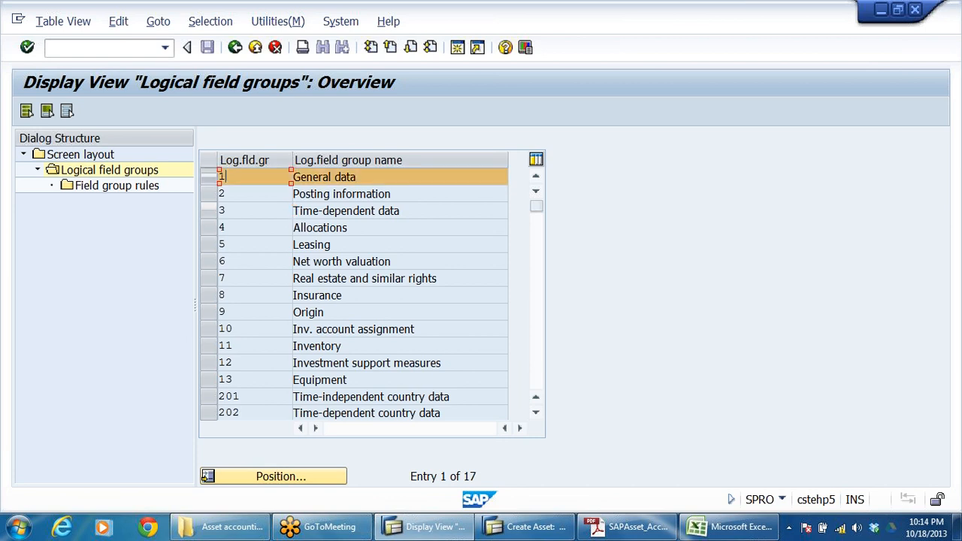
pyautogui.click(111, 193)
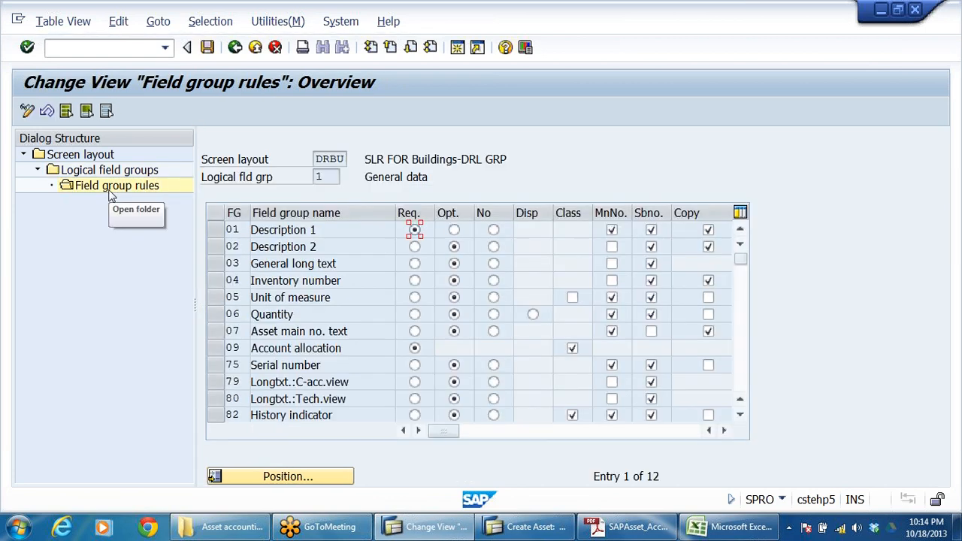
pyautogui.click(301, 230)
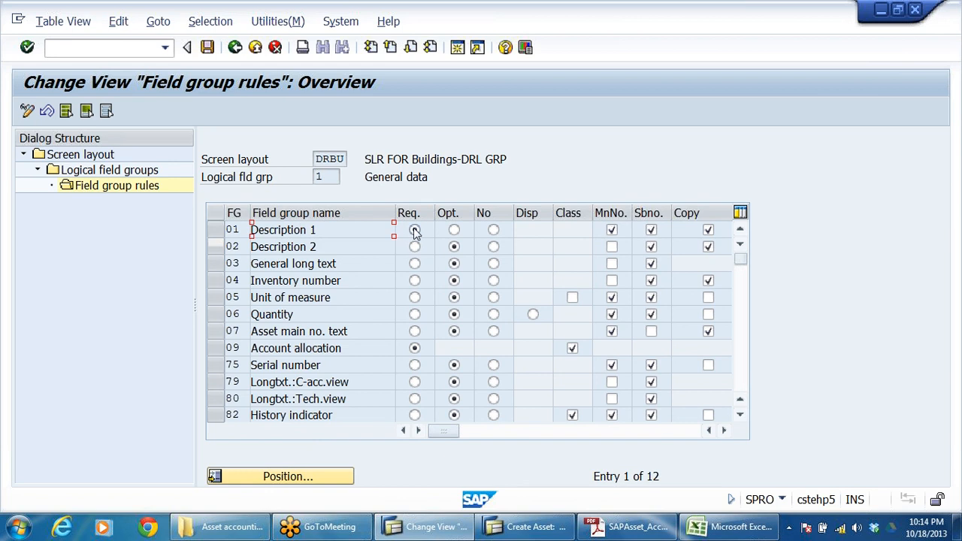
# Step: Clear the new asset's description to check whether it is a required entry, and restore "ADMIN BUILDING (MG ROAD bANGALORE)"
pyautogui.hotkey('alt', 'Tab')
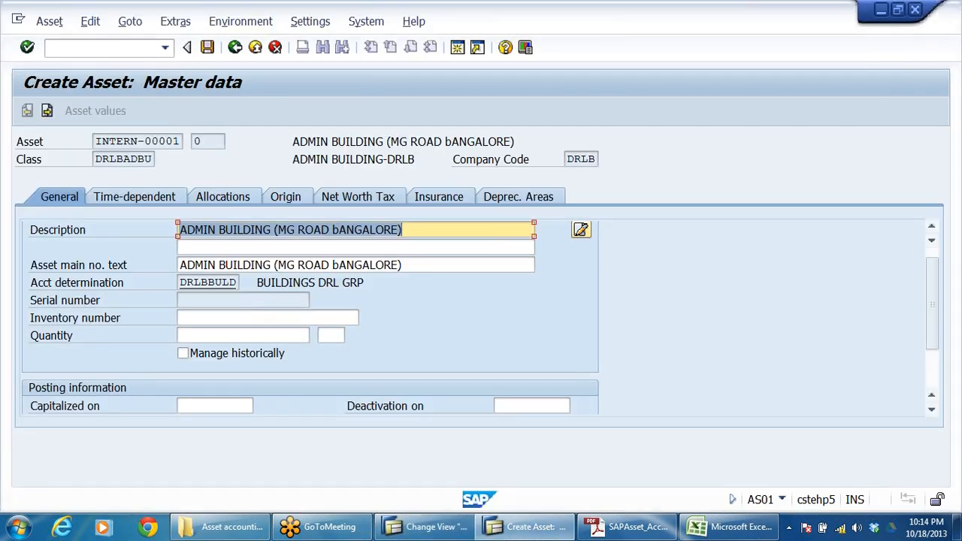
pyautogui.hotkey('ctrl', 'a')
pyautogui.hotkey('ctrl', 'c')
pyautogui.press('Delete')
pyautogui.write('GI')
pyautogui.press('Tab')
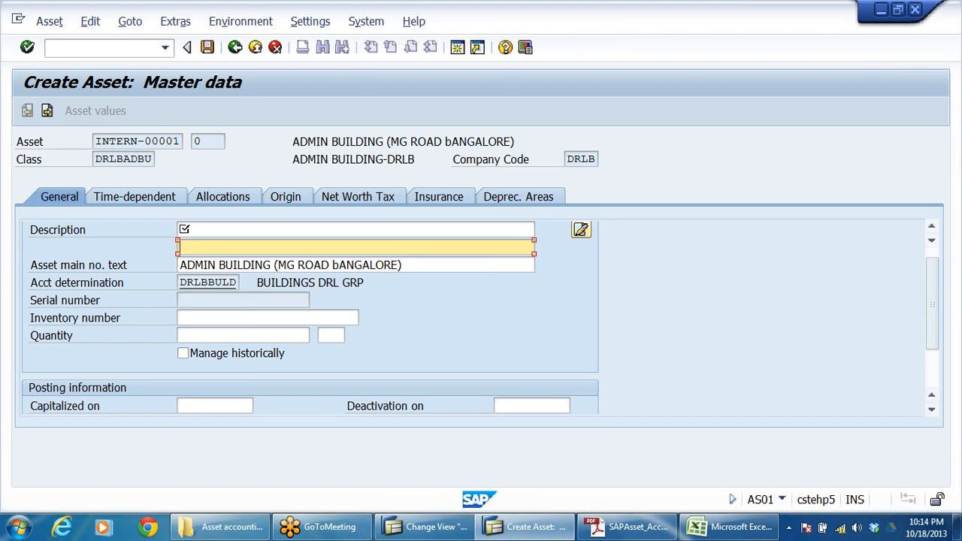
pyautogui.click(179, 233)
pyautogui.press('Delete')
pyautogui.press('Delete')
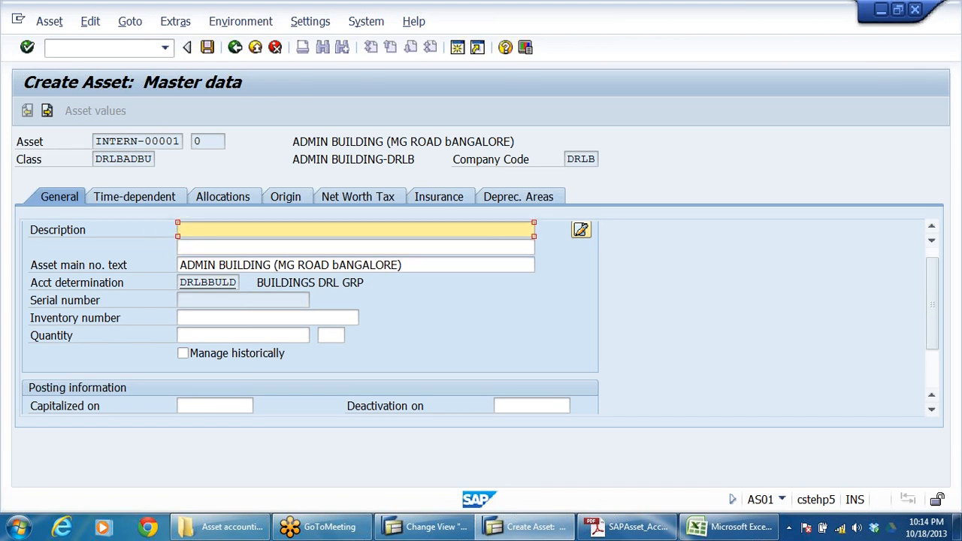
pyautogui.hotkey('alt', 'Tab')
pyautogui.hotkey('alt', 'Tab')
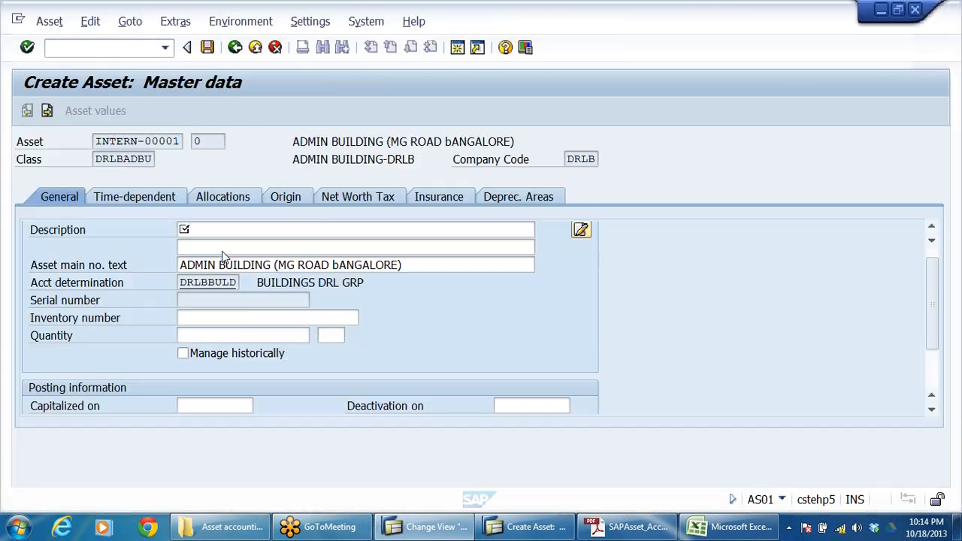
pyautogui.hotkey('ctrl', 'v')
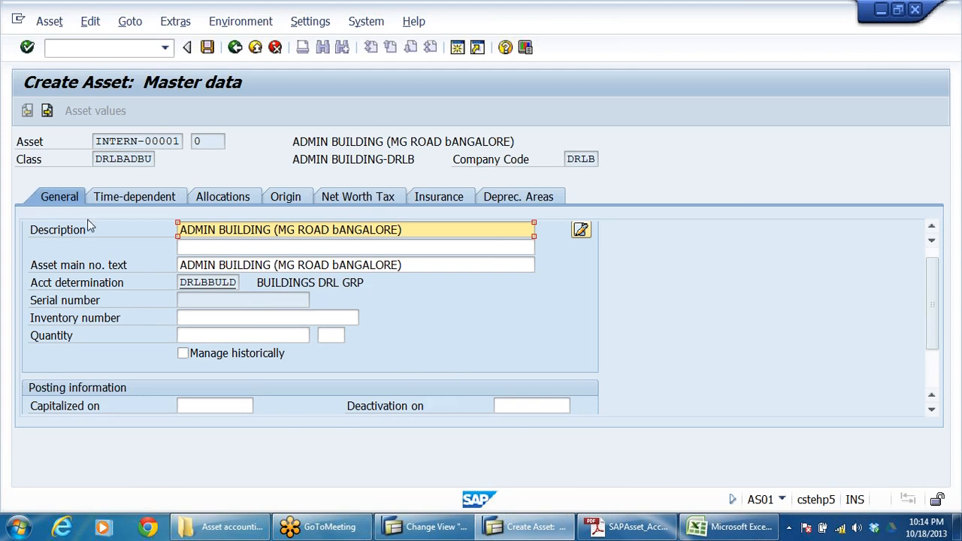
# Step: Review the time-dependent, origin, net worth tax and insurance fields of the new asset
pyautogui.click(107, 199)
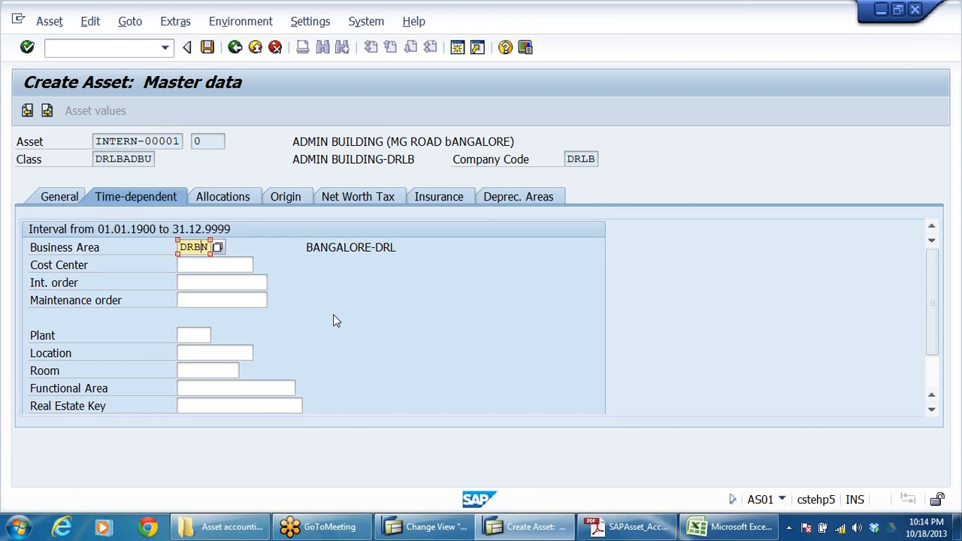
pyautogui.click(296, 199)
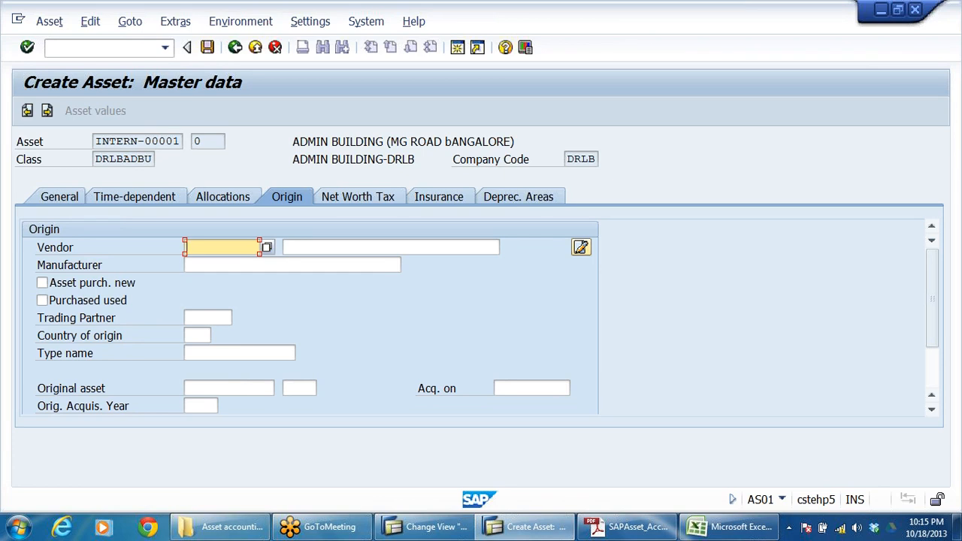
pyautogui.click(400, 203)
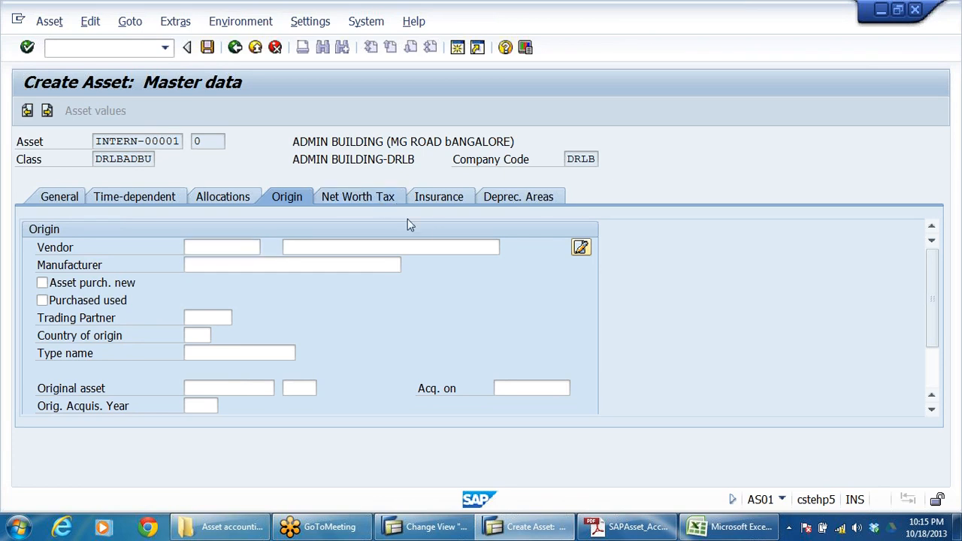
pyautogui.click(447, 197)
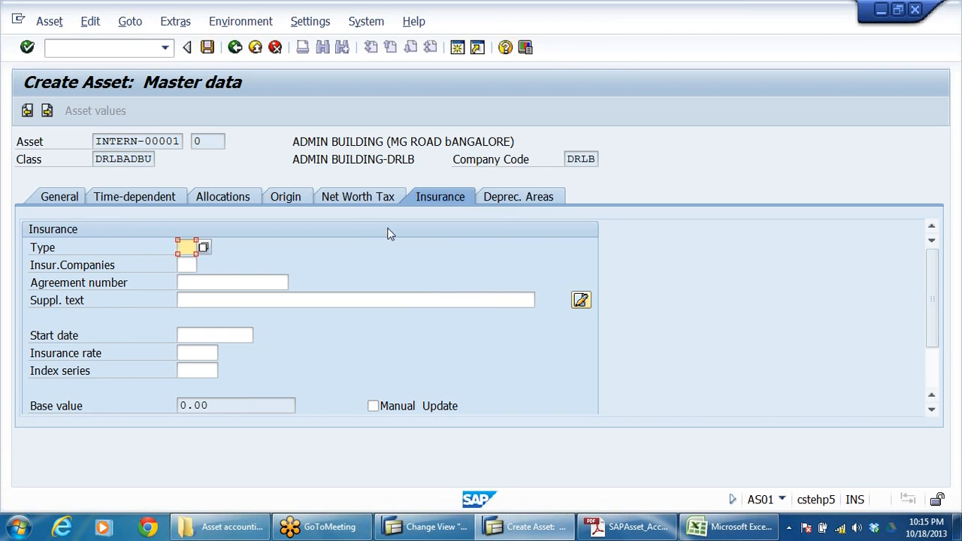
# Step: Review the depreciation keys, useful life and start date fields of the new asset's Book deprec. and Tax bal.sht. depreciation areas
pyautogui.click(505, 197)
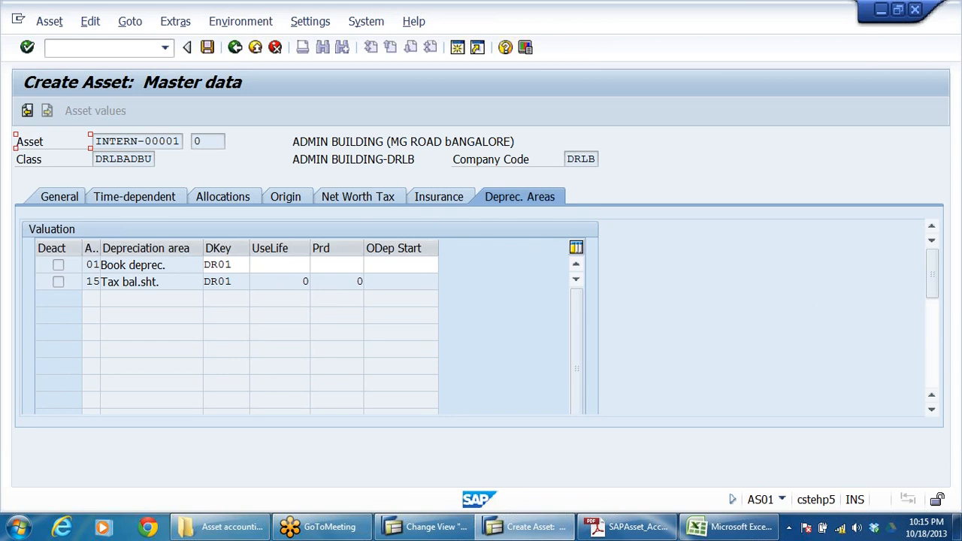
pyautogui.click(218, 265)
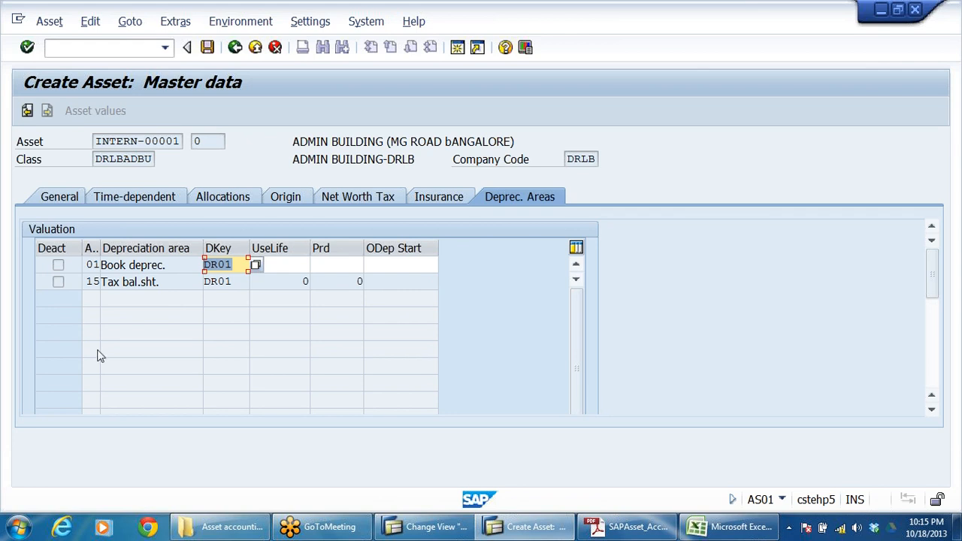
pyautogui.press('Tab')
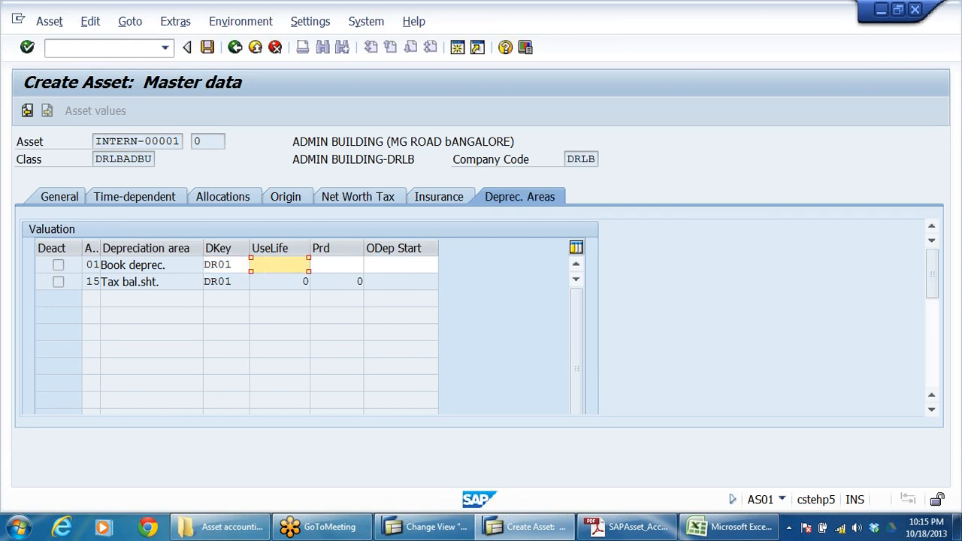
pyautogui.hotkey('shift', 'Tab')
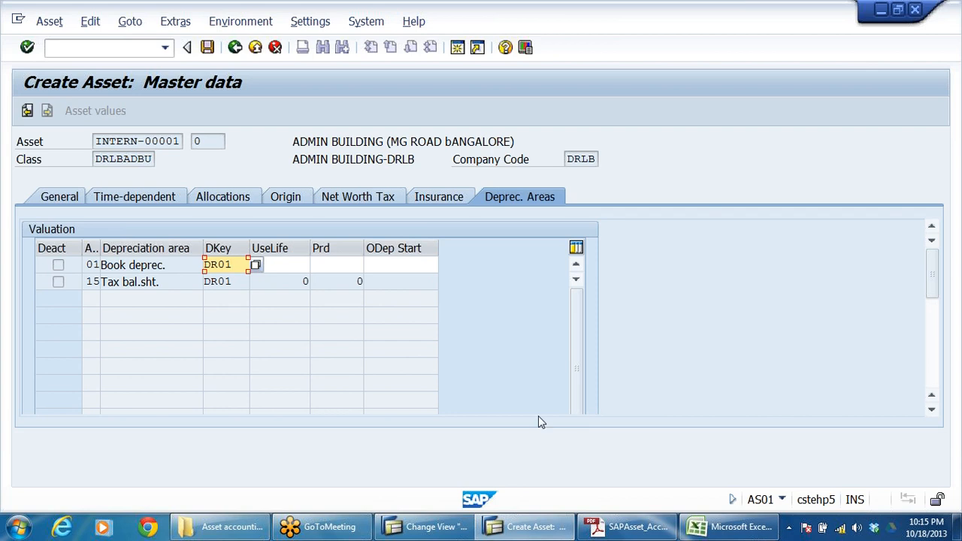
pyautogui.click(167, 282)
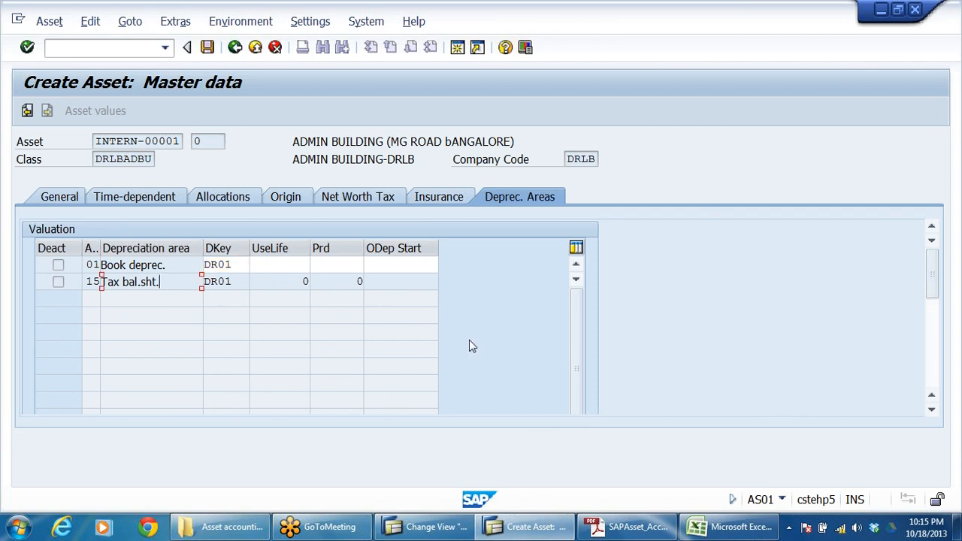
pyautogui.click(234, 265)
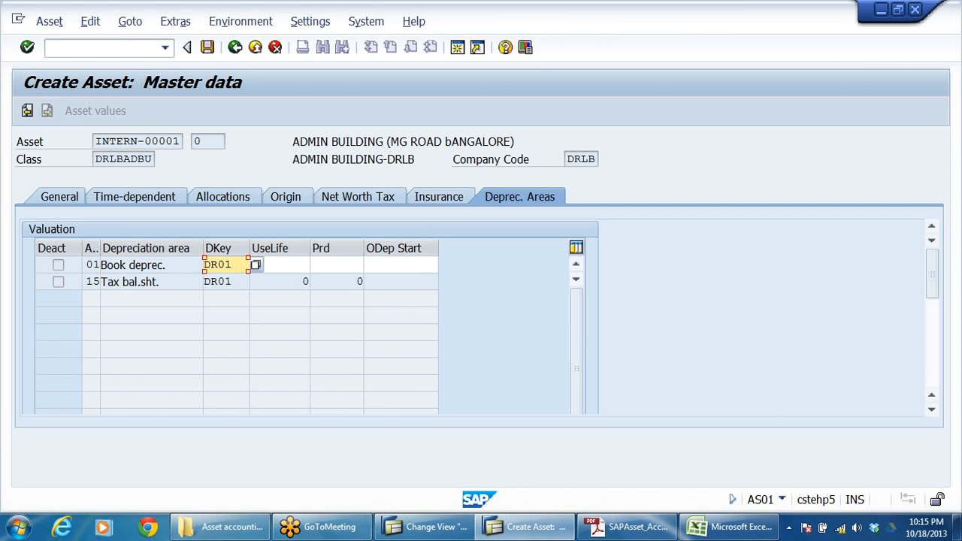
pyautogui.click(281, 266)
pyautogui.click(376, 141)
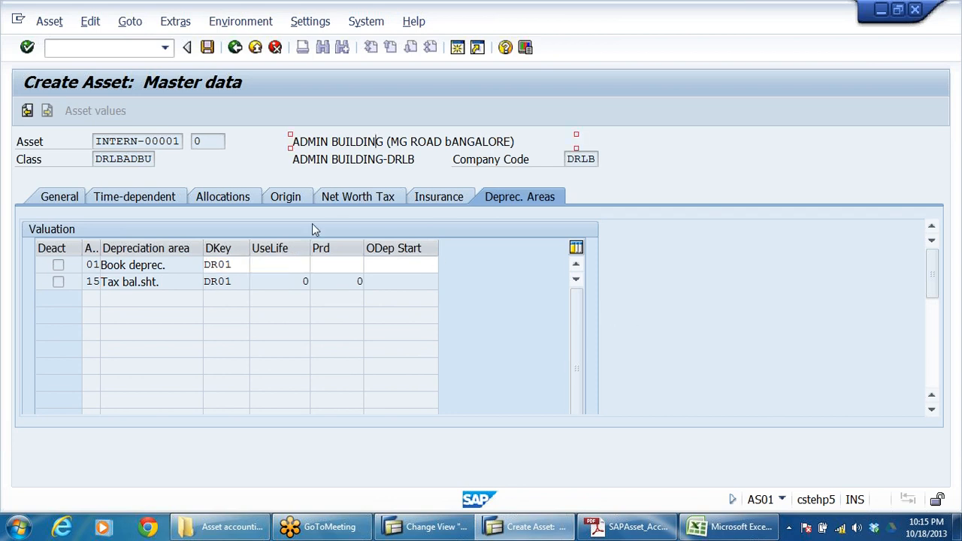
# Step: Set the useful life of the Book deprec. area to 40 years and save the new asset
pyautogui.click(280, 265)
pyautogui.write('4')
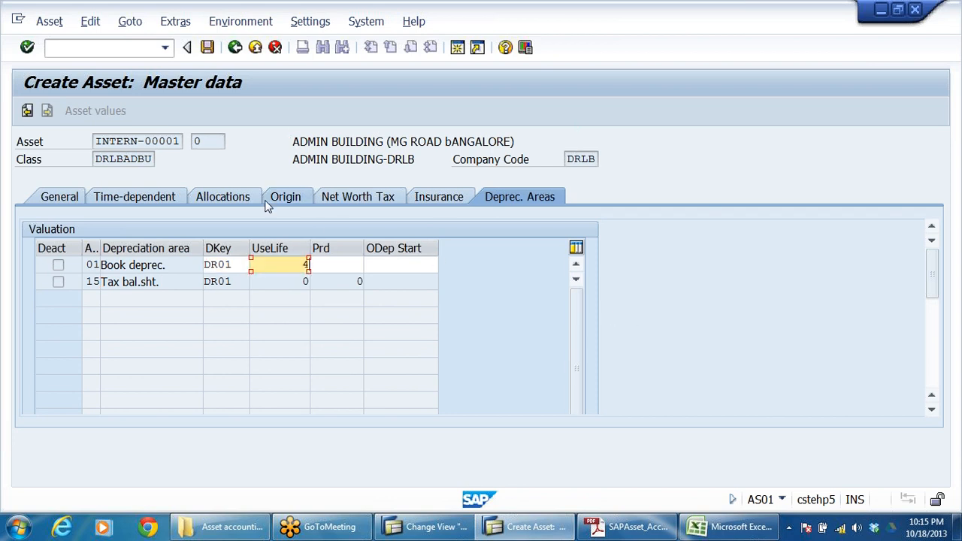
pyautogui.write('0')
pyautogui.press('Return')
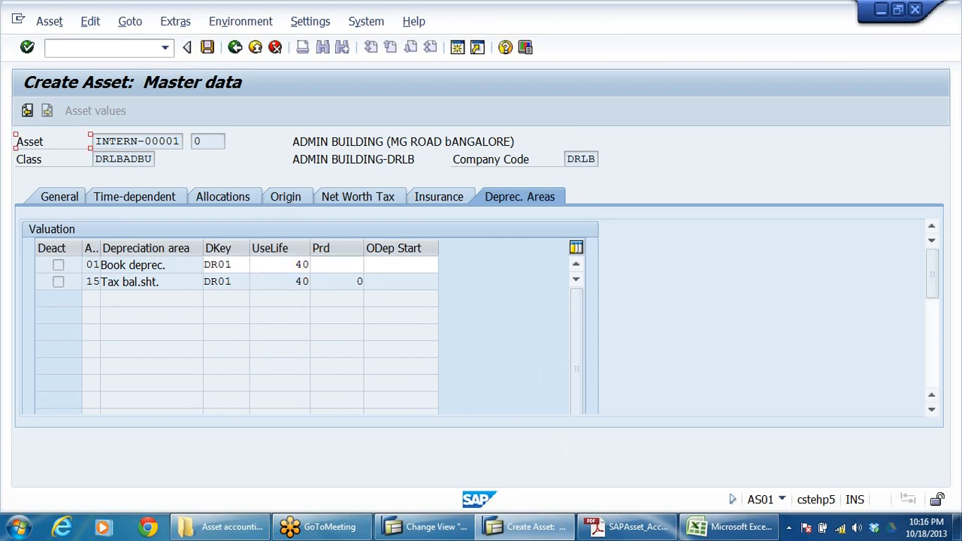
pyautogui.click(400, 264)
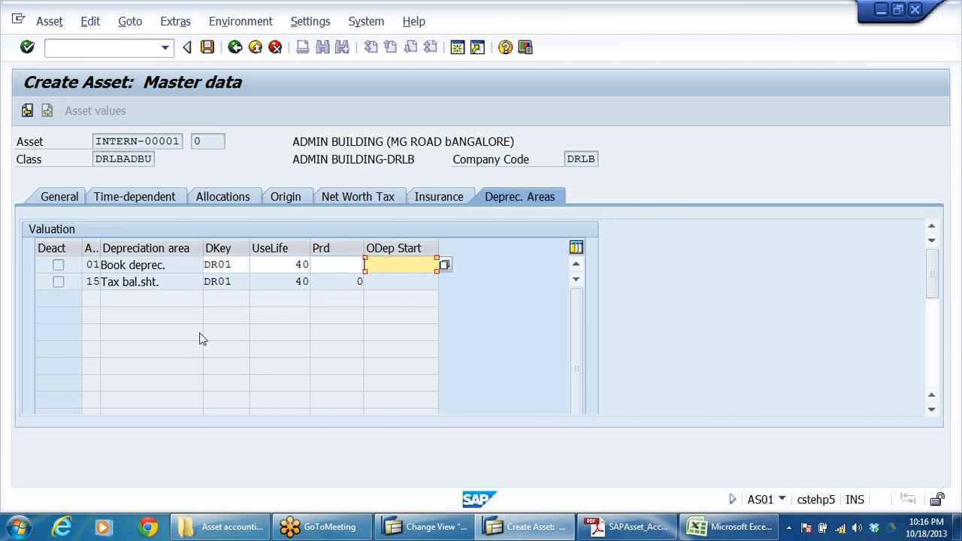
pyautogui.click(207, 47)
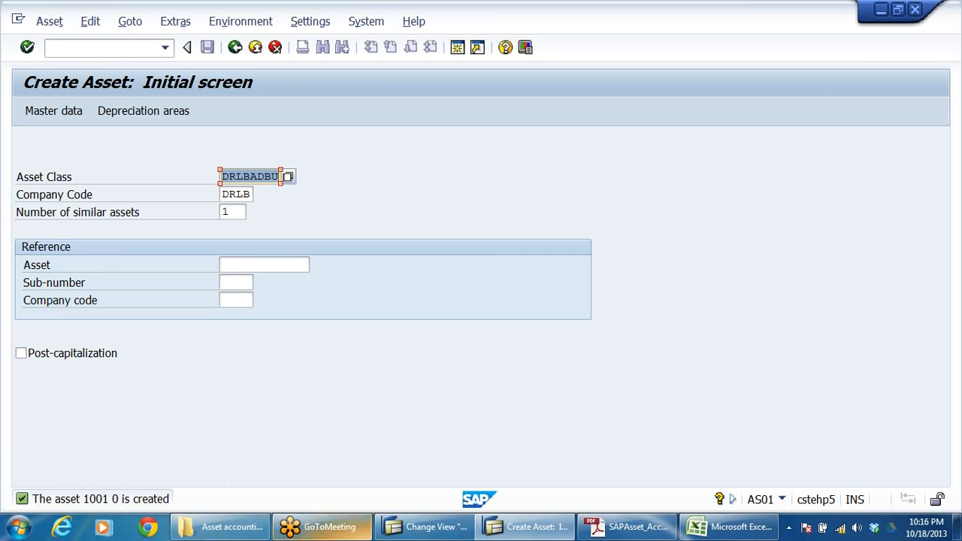
# Step: Switch to the field group rules session, leave it and cancel the activity selection to return to the IMG structure
pyautogui.click(426, 526)
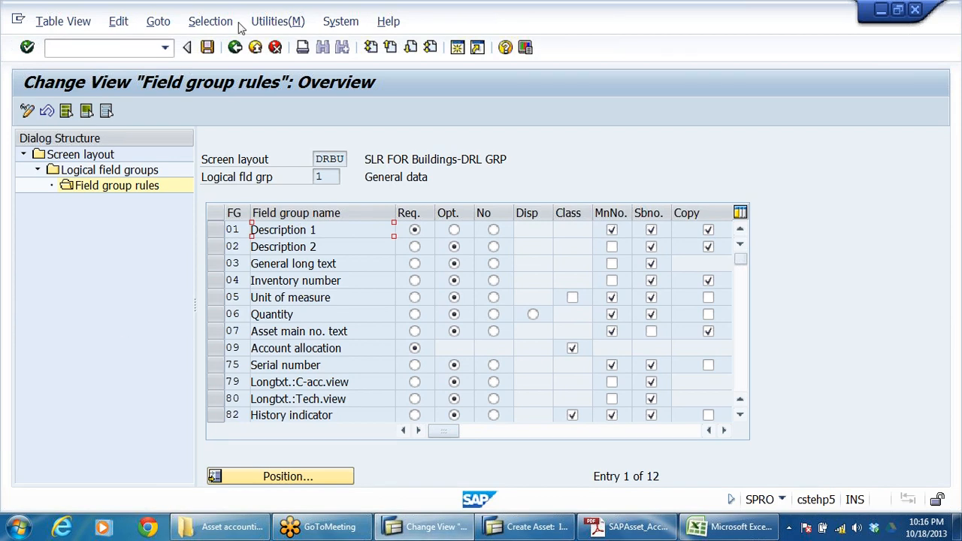
pyautogui.click(256, 48)
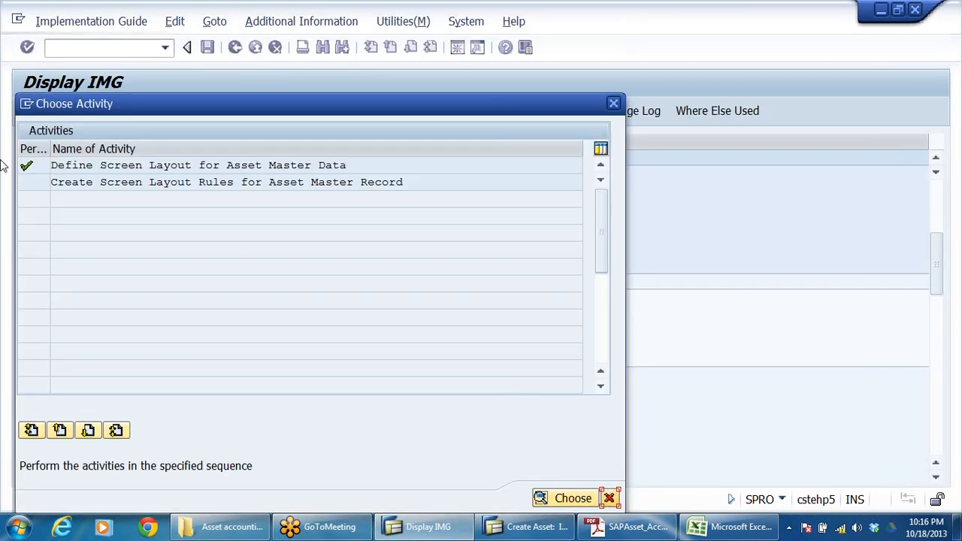
pyautogui.click(608, 498)
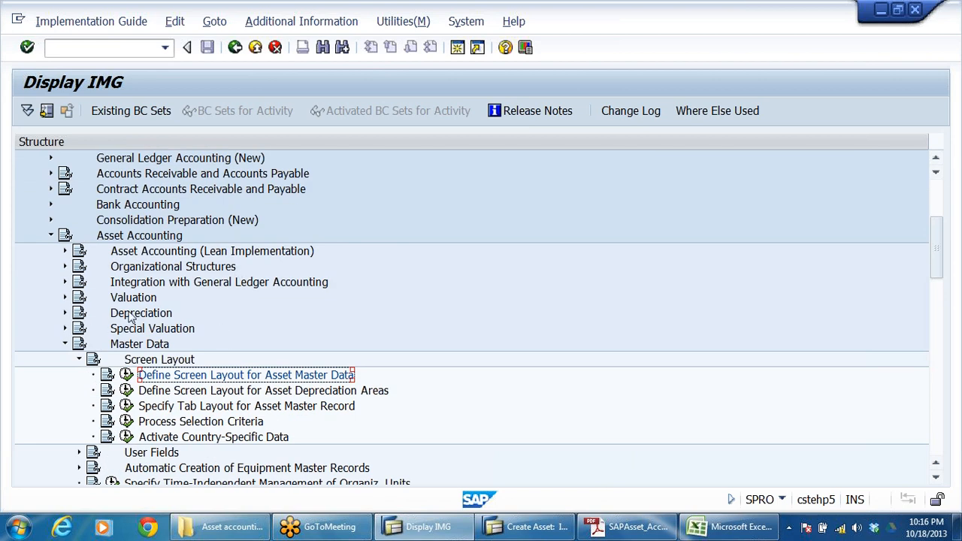
# Step: Expand Organizational Structures under Asset Accounting and its Asset Classes node
pyautogui.click(134, 272)
pyautogui.doubleClick(134, 272)
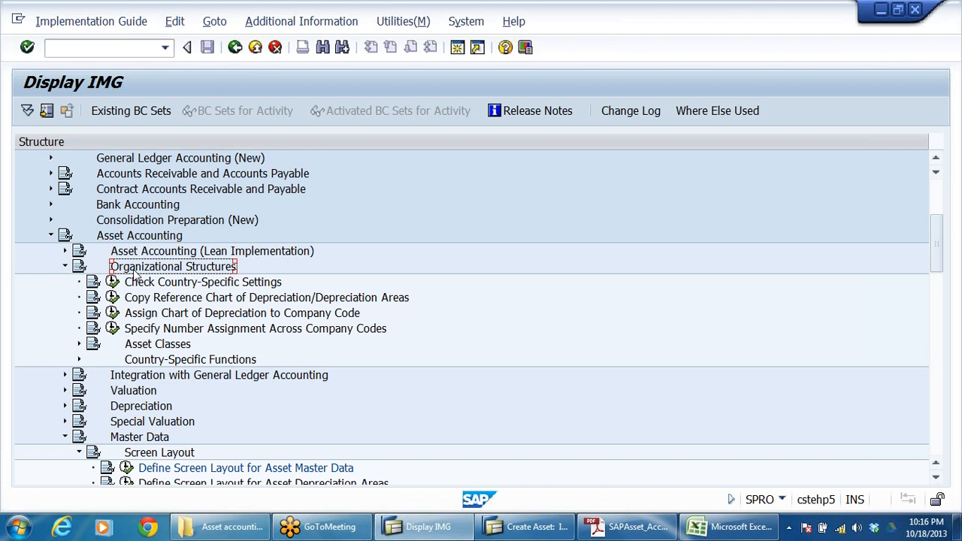
pyautogui.press('Down')
pyautogui.press('Down')
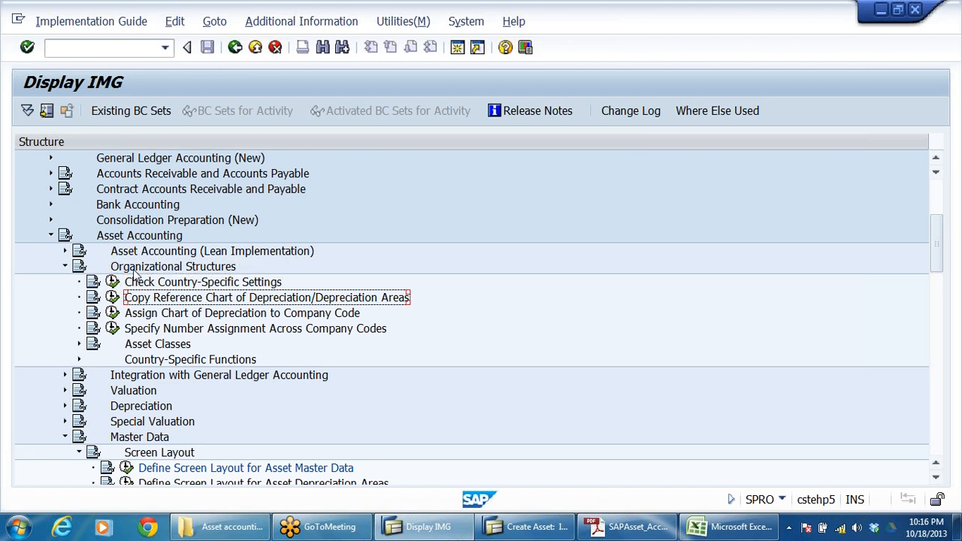
pyautogui.press('Down')
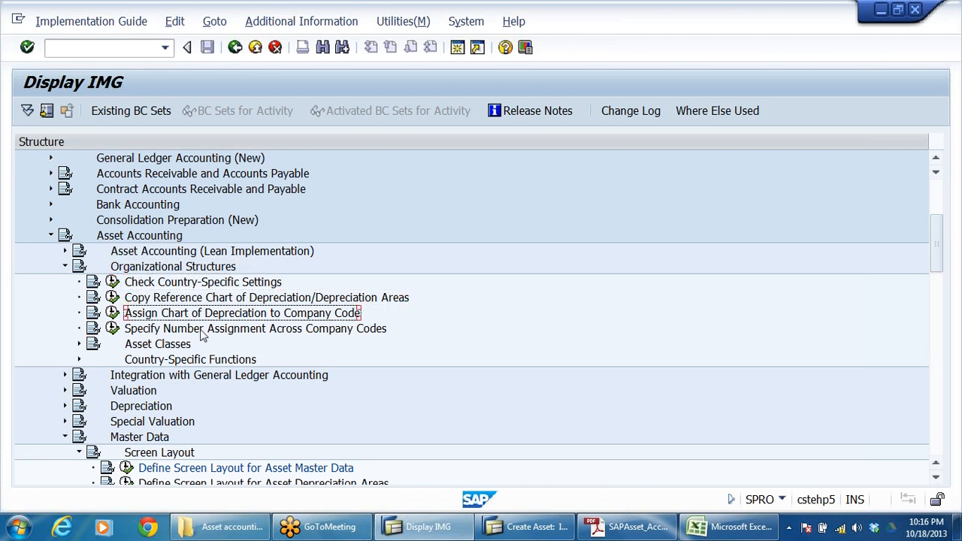
pyautogui.click(178, 332)
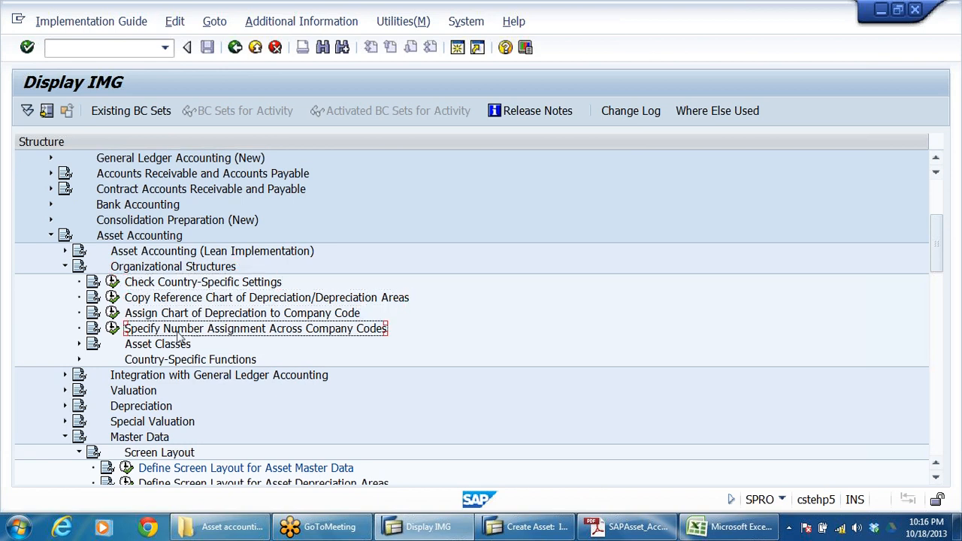
pyautogui.click(78, 343)
pyautogui.scroll(-2, 280, 376)
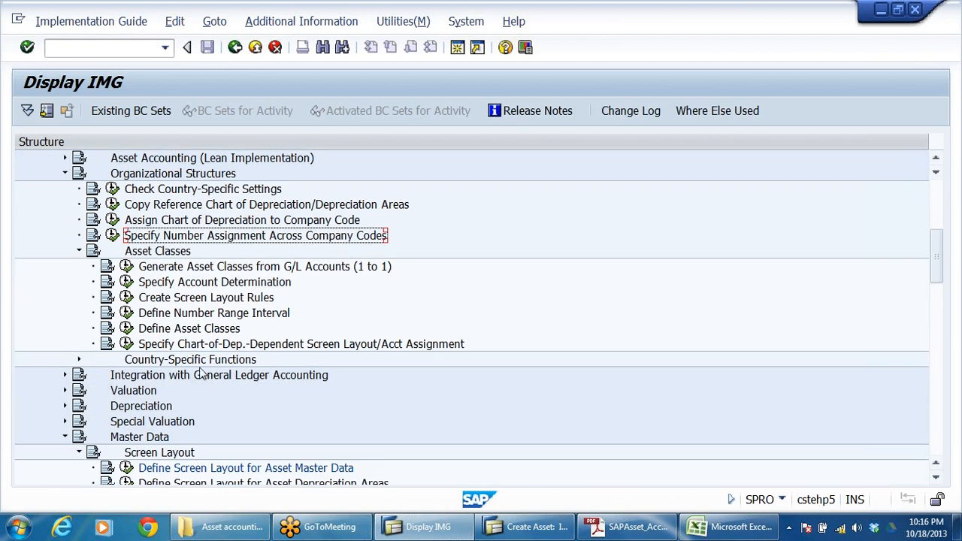
# Step: Go over the account determination, screen layout rule and number range activities, and open Define Asset Classes
pyautogui.click(238, 286)
pyautogui.click(212, 301)
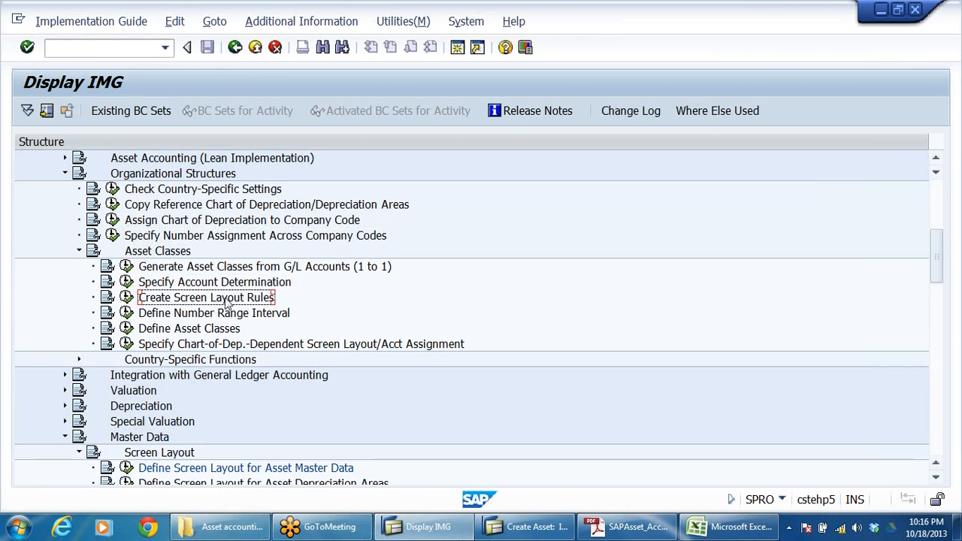
pyautogui.click(176, 315)
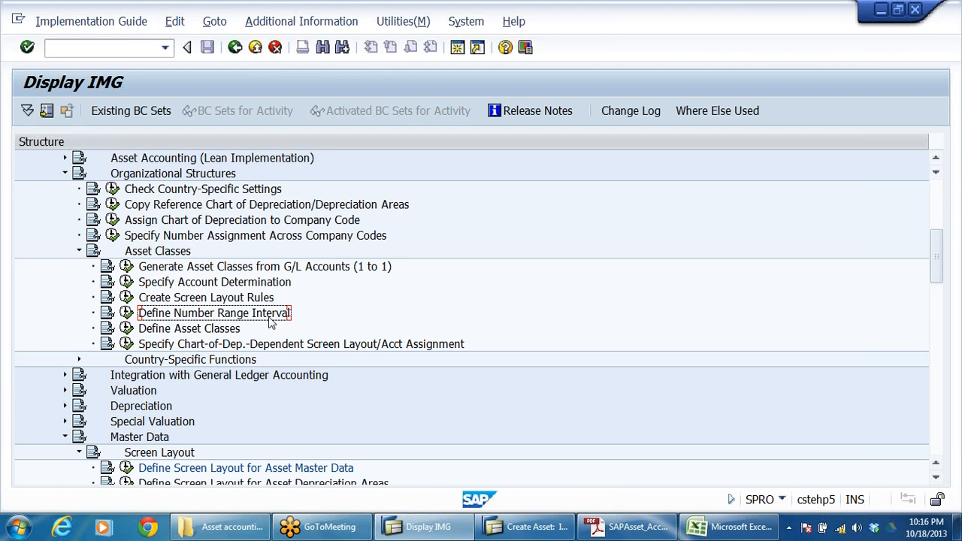
pyautogui.click(219, 334)
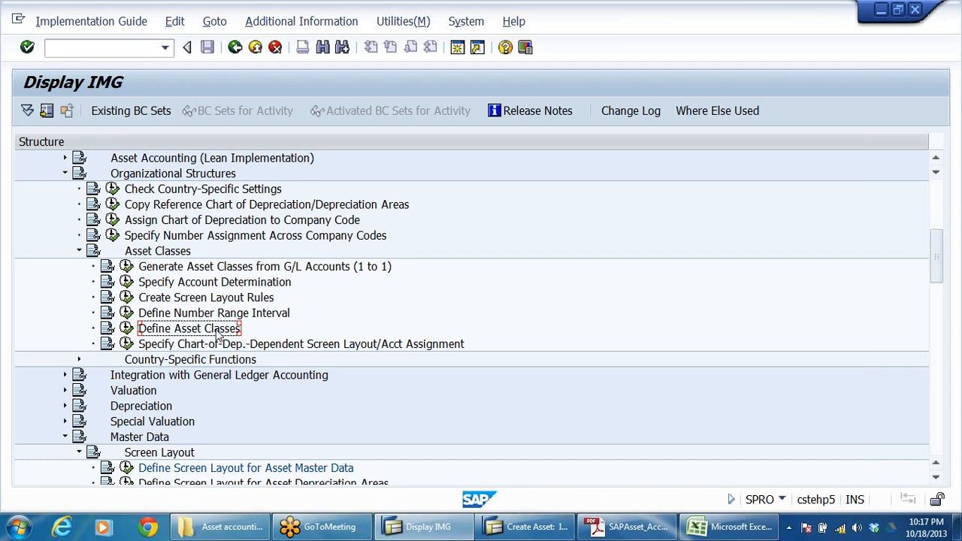
pyautogui.click(127, 329)
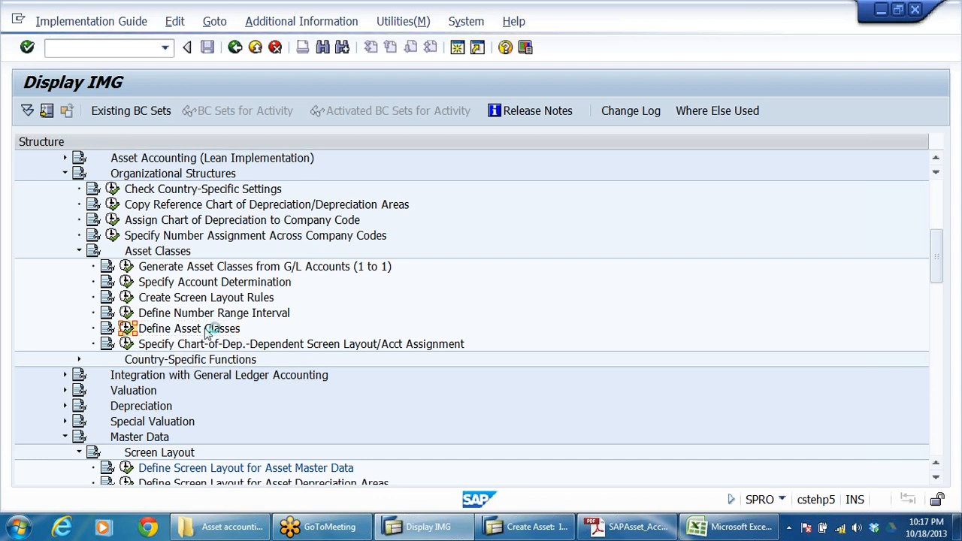
# Step: Find asset class DRLBADBU (ADMIN BUILDING-DRLB), open its details and check its number range
pyautogui.scroll(-9, 168, 330)
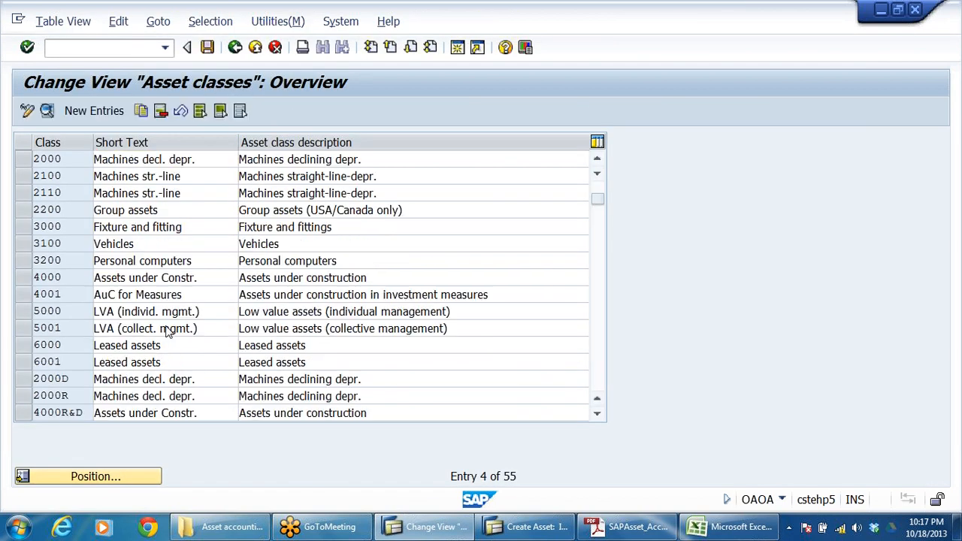
pyautogui.scroll(2, 168, 334)
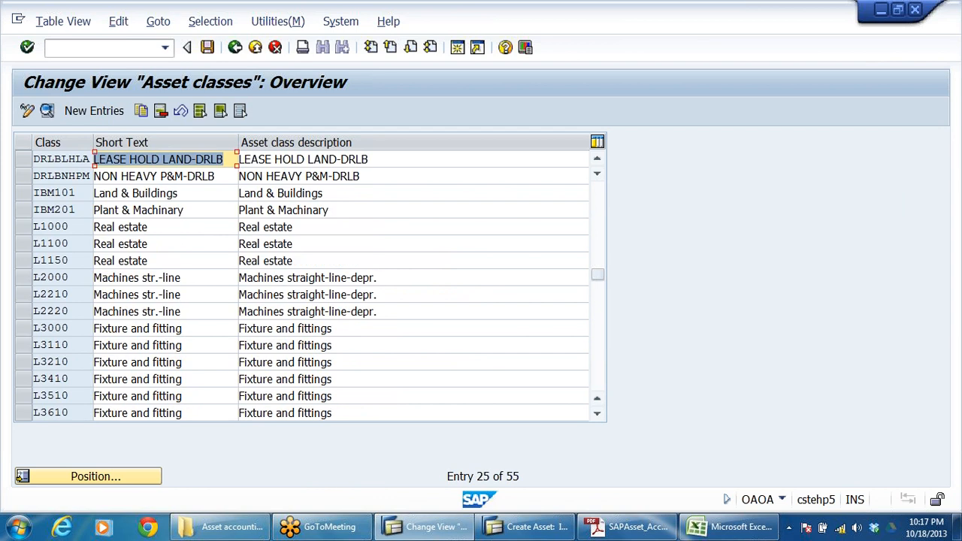
pyautogui.scroll(1, 169, 333)
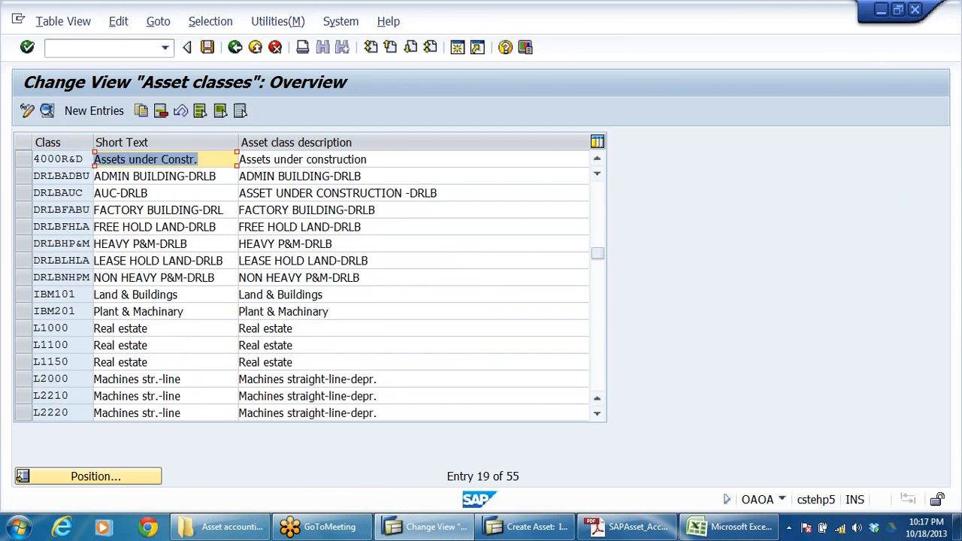
pyautogui.click(216, 177)
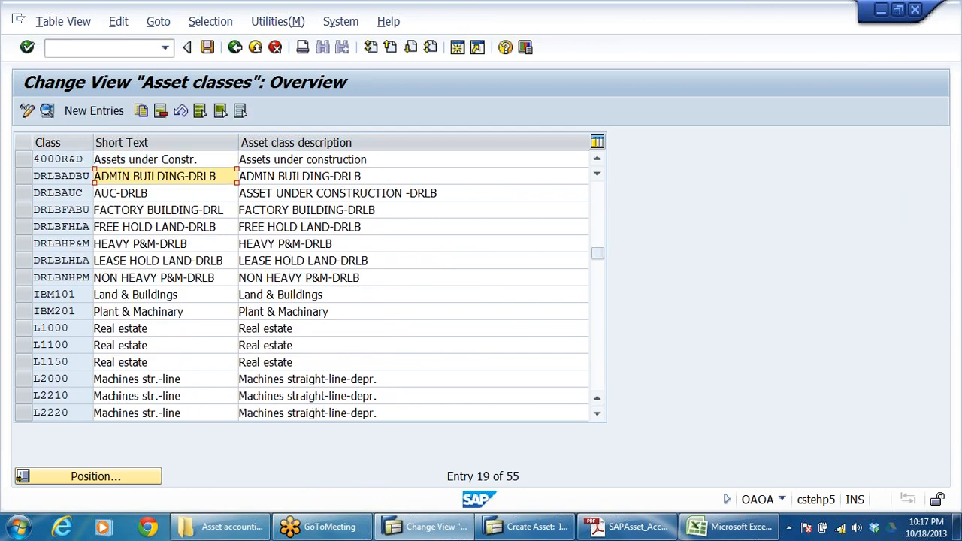
pyautogui.doubleClick(166, 176)
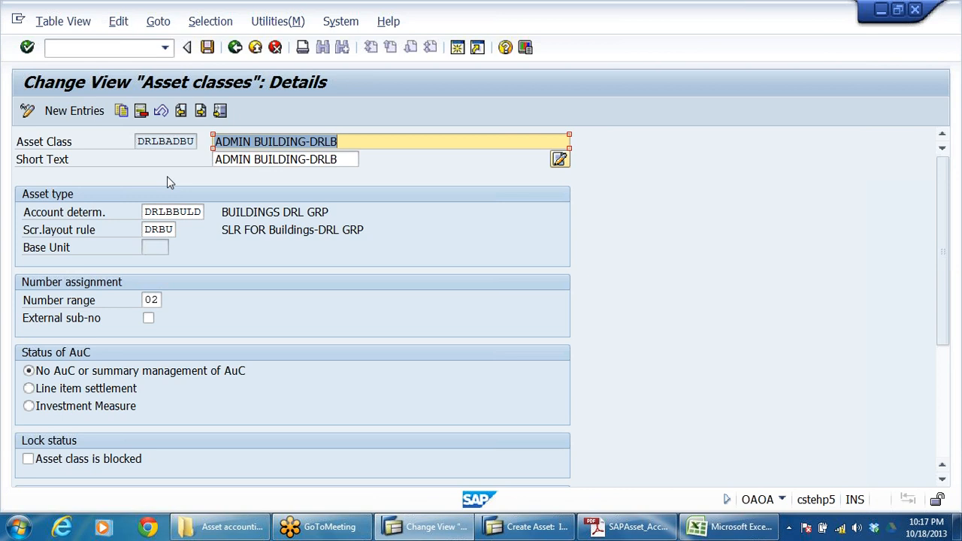
pyautogui.click(152, 300)
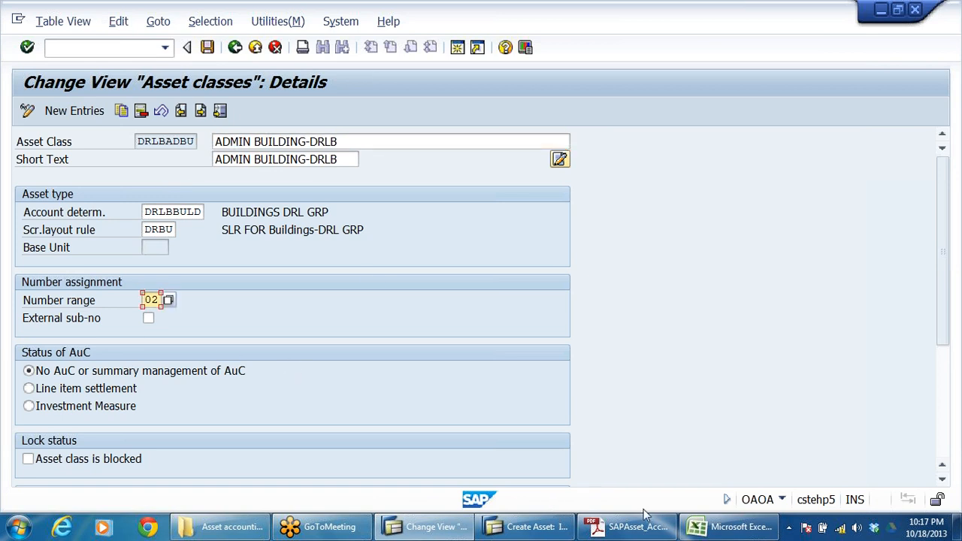
# Step: Leave asset creation in the other session and return to the details of asset class DRLBADBU
pyautogui.click(530, 527)
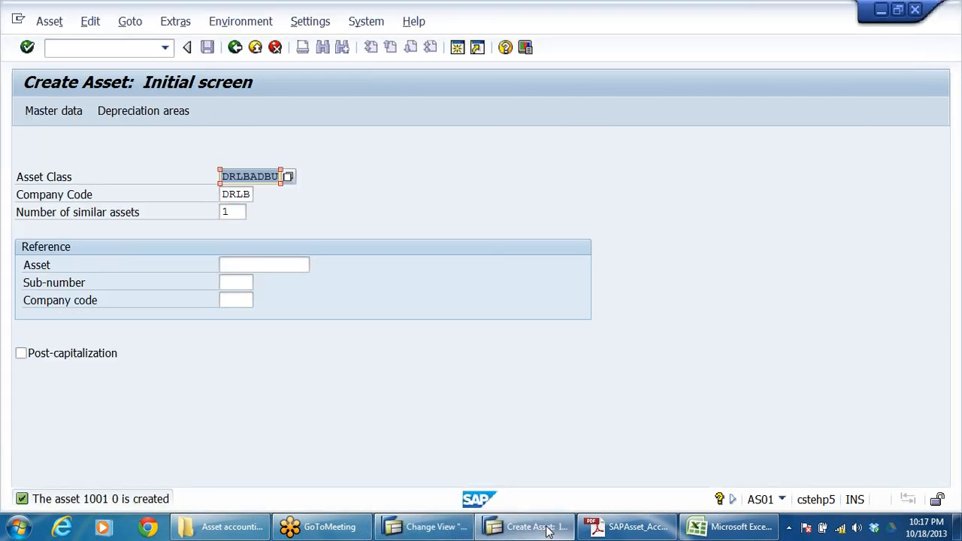
pyautogui.click(234, 47)
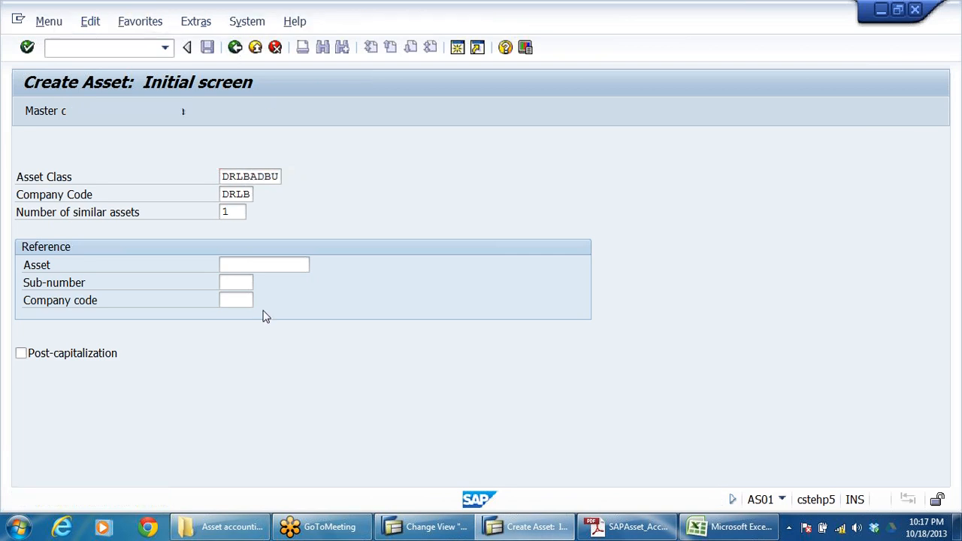
pyautogui.click(419, 529)
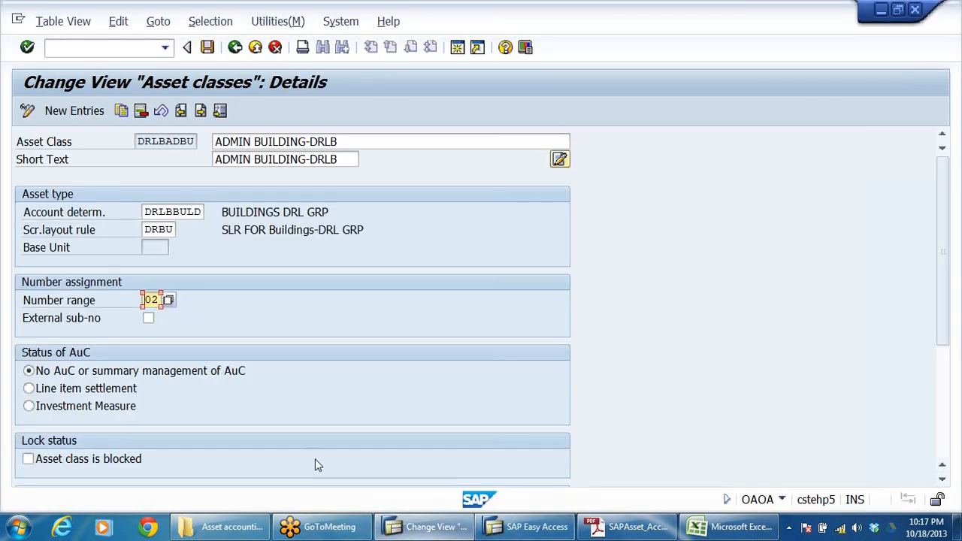
# Step: List the possible number ranges for the asset class and find number range 02 of company code DRLB
pyautogui.click(169, 300)
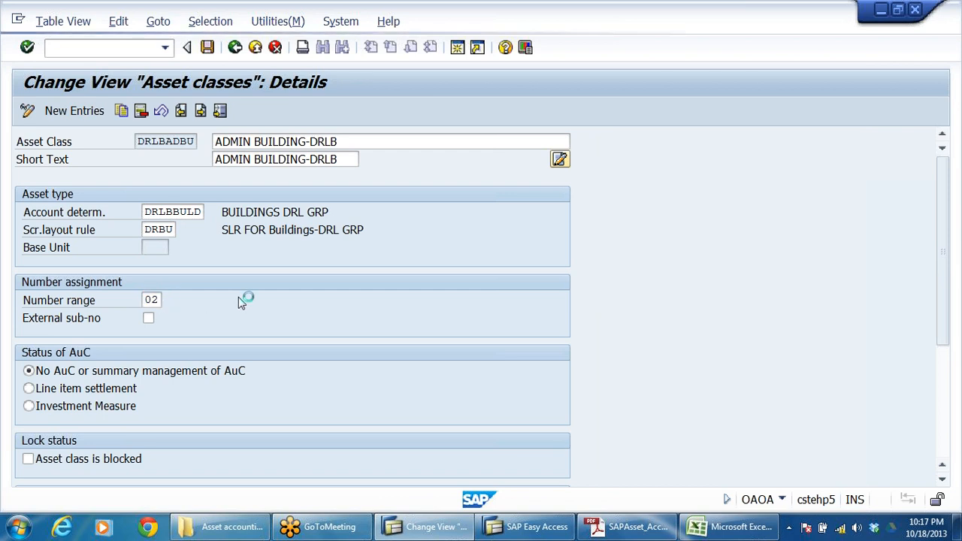
pyautogui.scroll(-1, 136, 338)
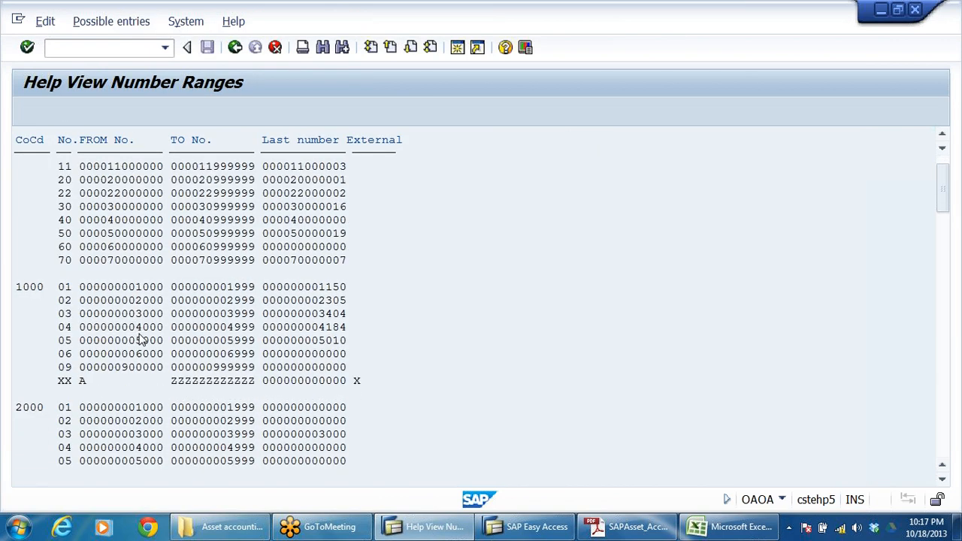
pyautogui.scroll(-4, 141, 339)
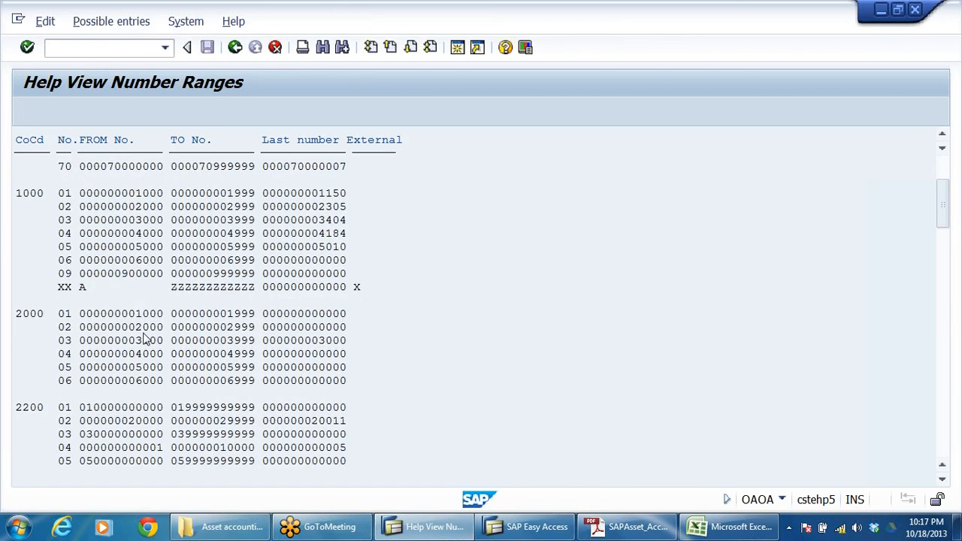
pyautogui.scroll(-4, 145, 340)
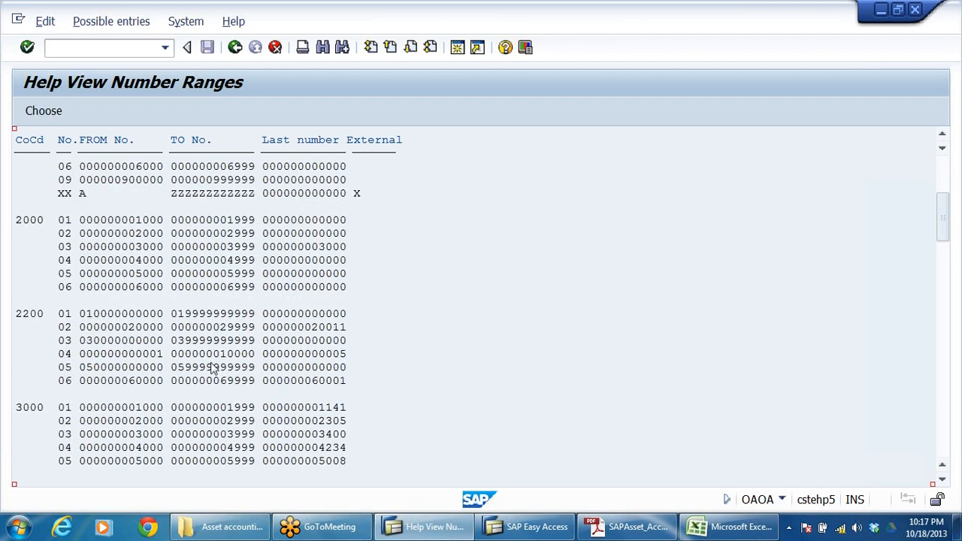
pyautogui.scroll(-3, 213, 368)
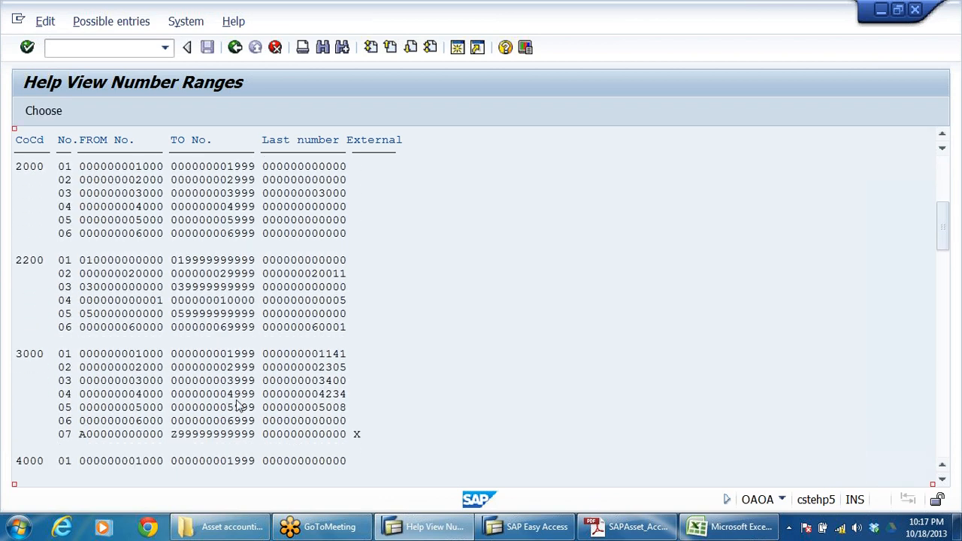
pyautogui.scroll(-8, 237, 406)
pyautogui.scroll(-20, 237, 406)
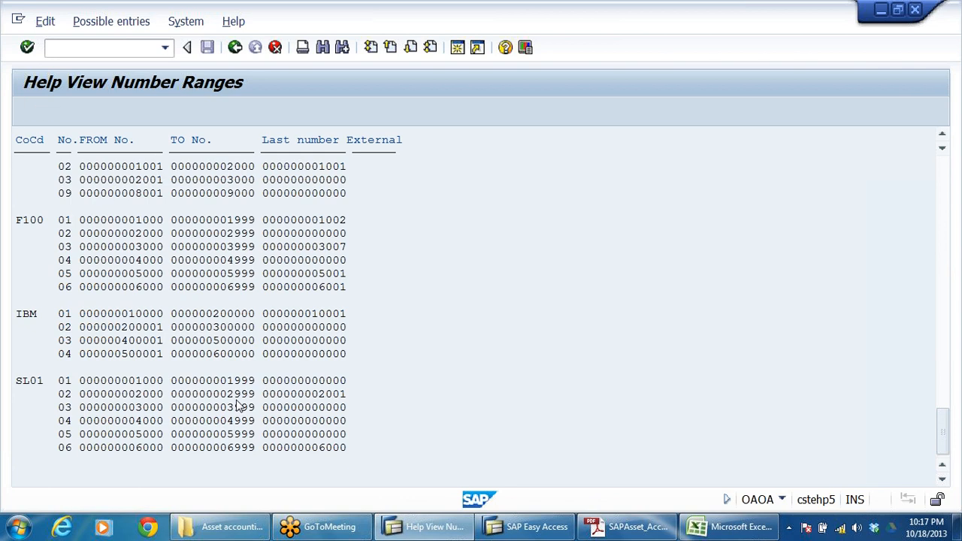
pyautogui.scroll(10, 238, 406)
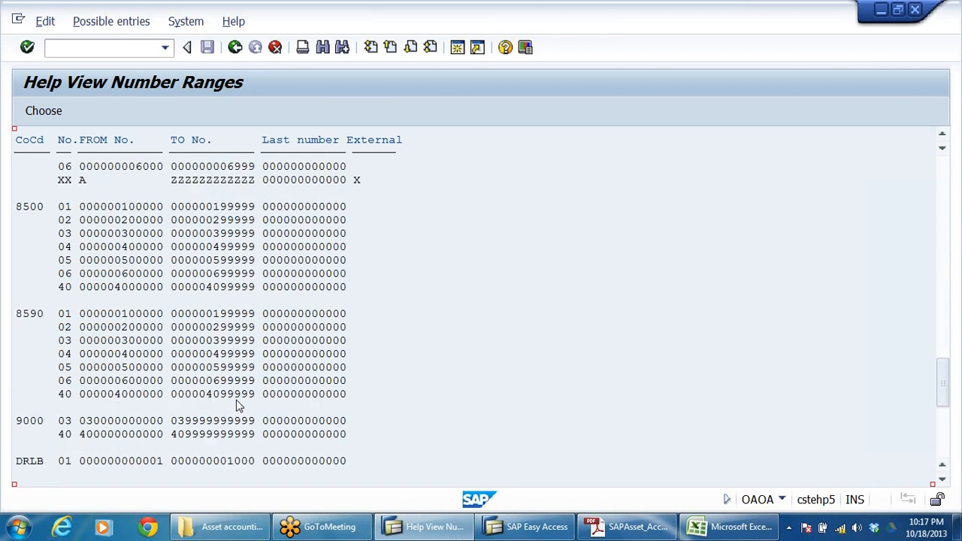
pyautogui.scroll(-2, 171, 444)
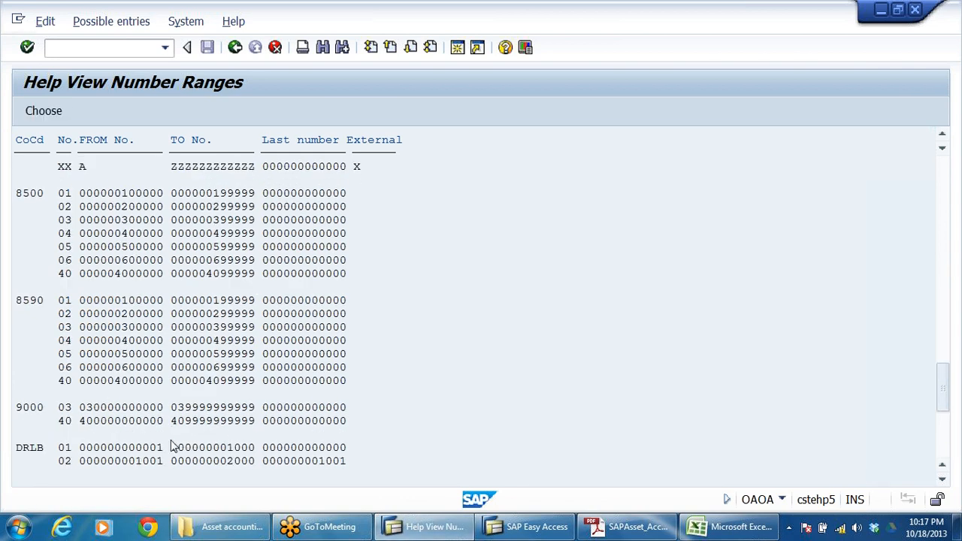
pyautogui.scroll(-2, 210, 451)
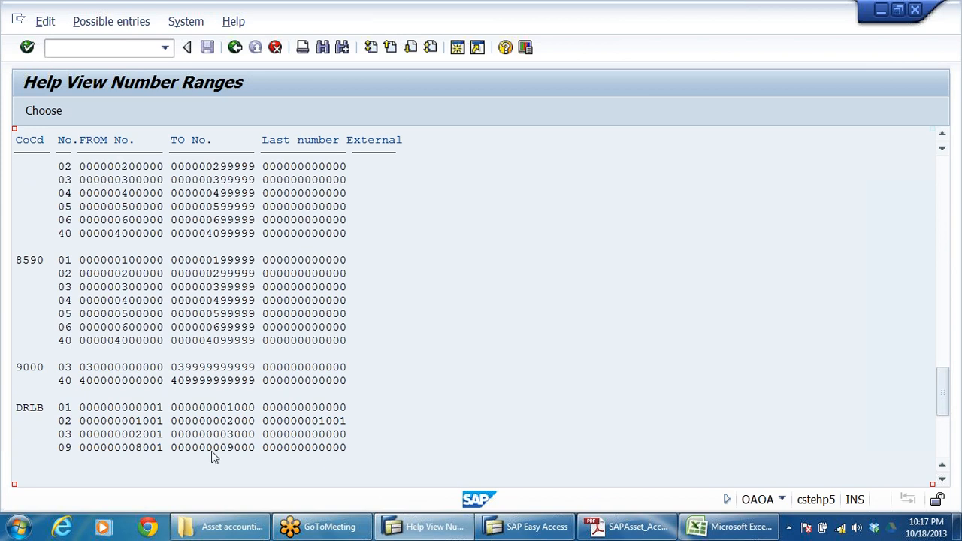
pyautogui.click(66, 421)
# Step: Restart AS01 in the Easy Access session and open master data for asset class DRLBFABU (FACTORY BUILDING-DRLB) in company code DRLB
pyautogui.click(546, 533)
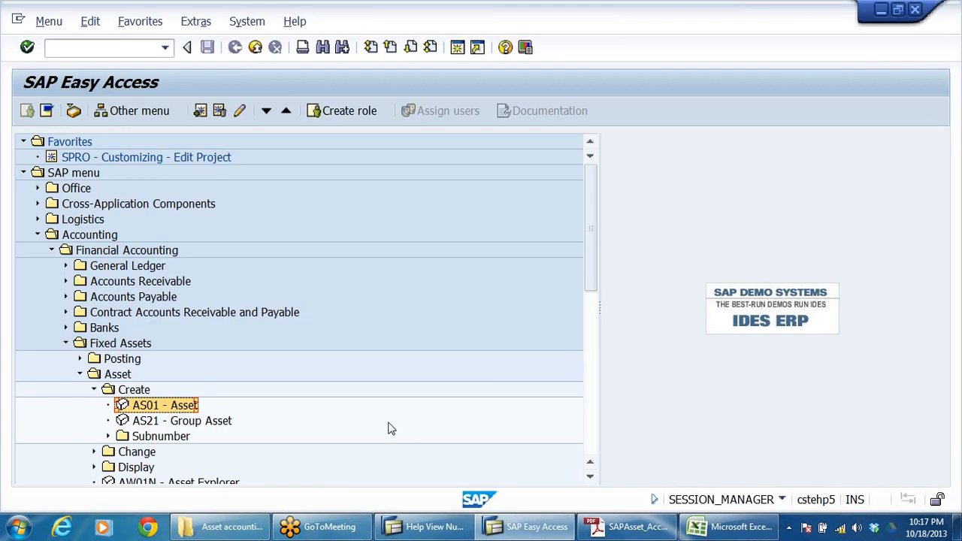
pyautogui.doubleClick(164, 406)
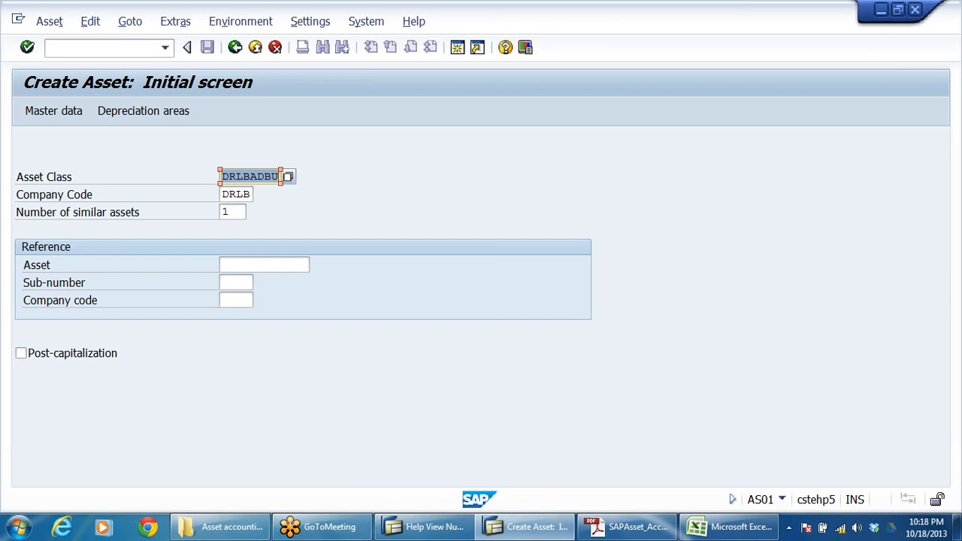
pyautogui.click(288, 176)
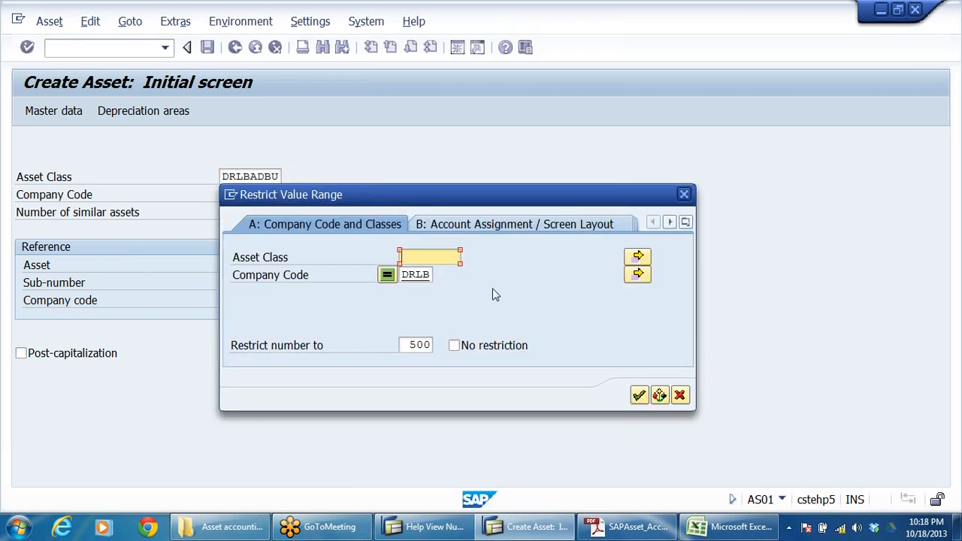
pyautogui.click(639, 395)
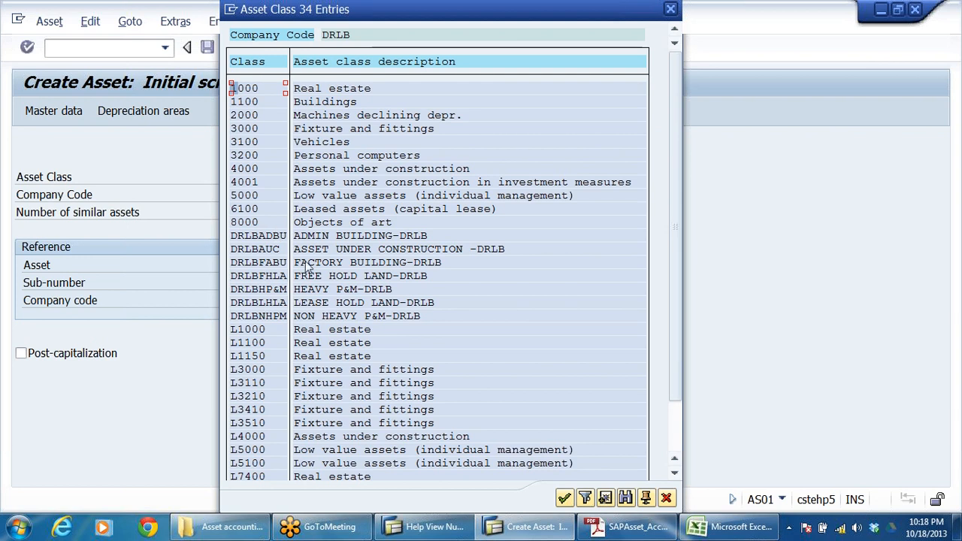
pyautogui.click(272, 263)
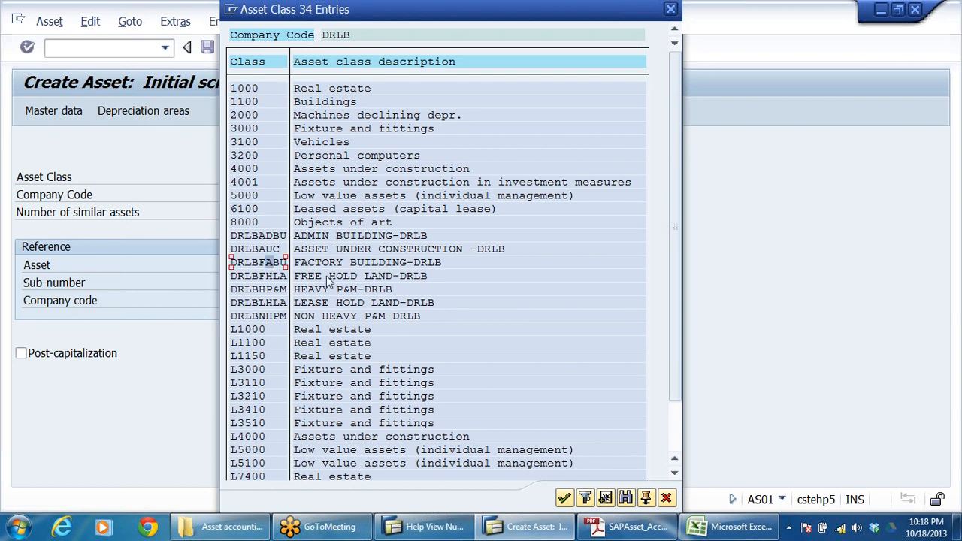
pyautogui.doubleClick(272, 263)
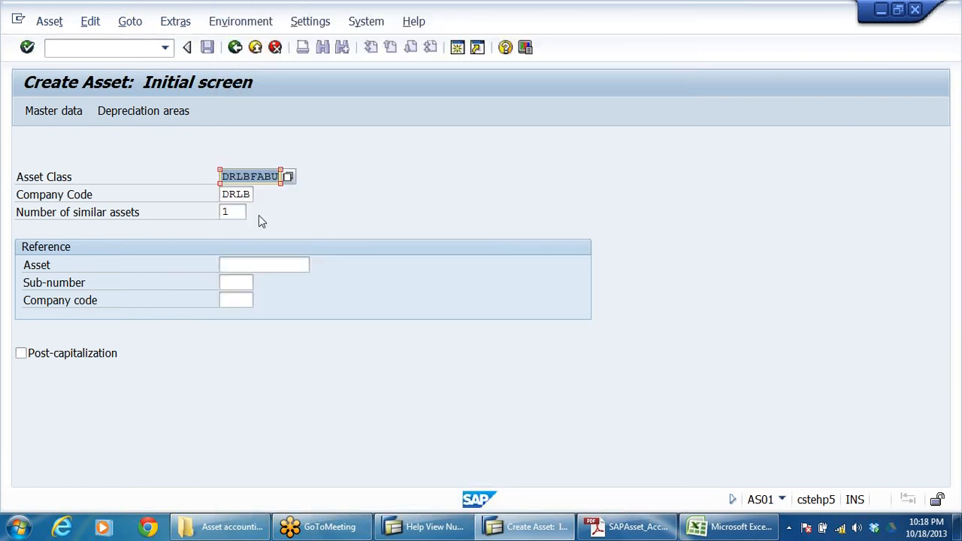
pyautogui.press('Return')
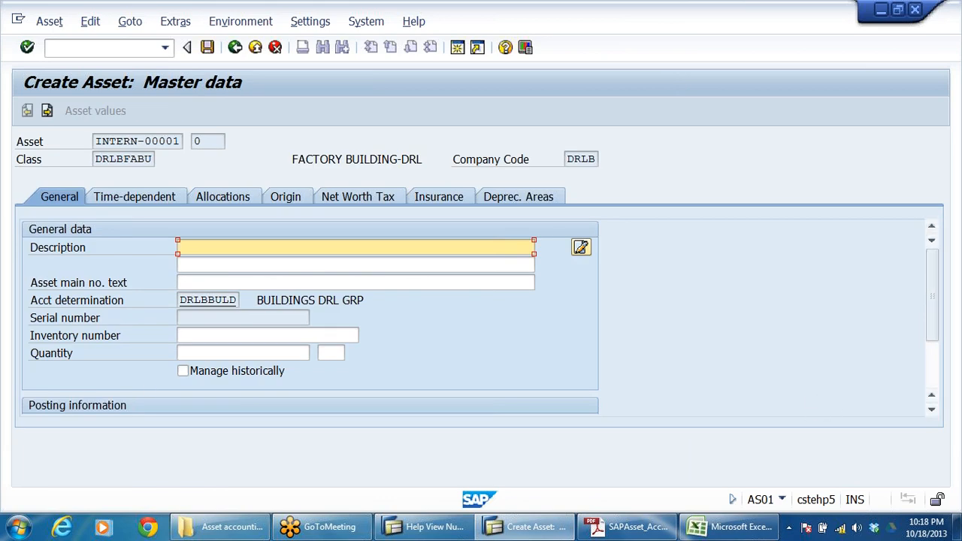
# Step: Check the internal asset number, description and account determination fields of the new factory building asset
pyautogui.doubleClick(189, 141)
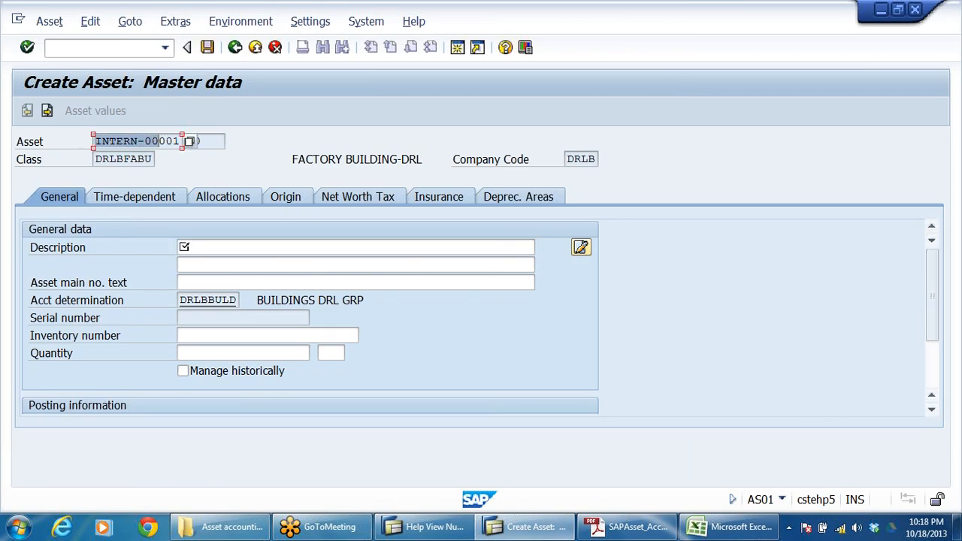
pyautogui.click(197, 247)
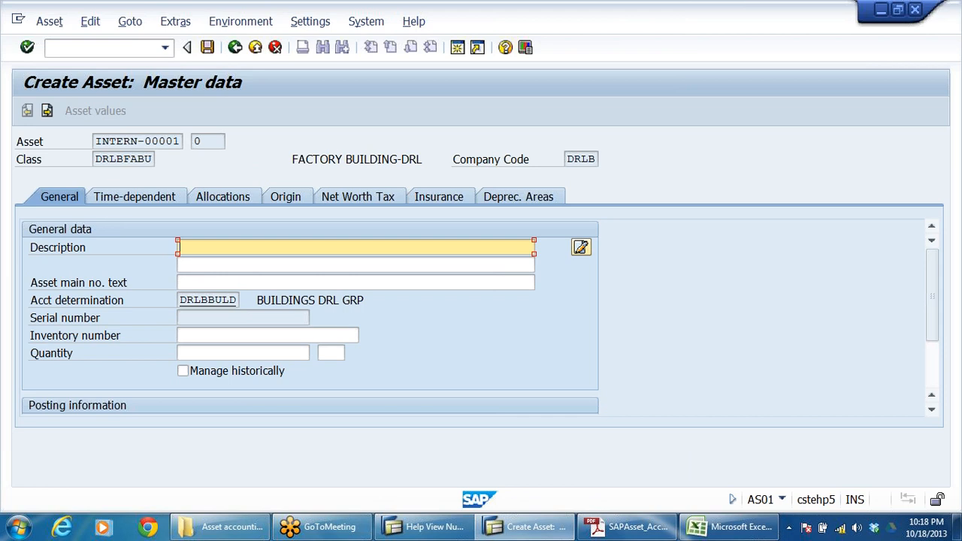
pyautogui.click(90, 301)
pyautogui.click(201, 299)
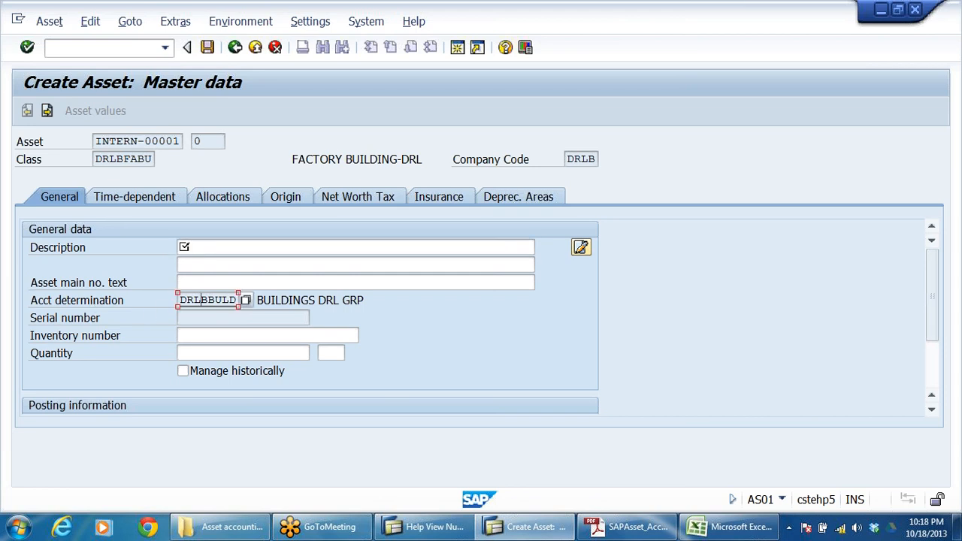
# Step: Switch to the asset accounting workbook in Excel and review notes 2 and 3 on asset master records and asset classes
pyautogui.click(697, 531)
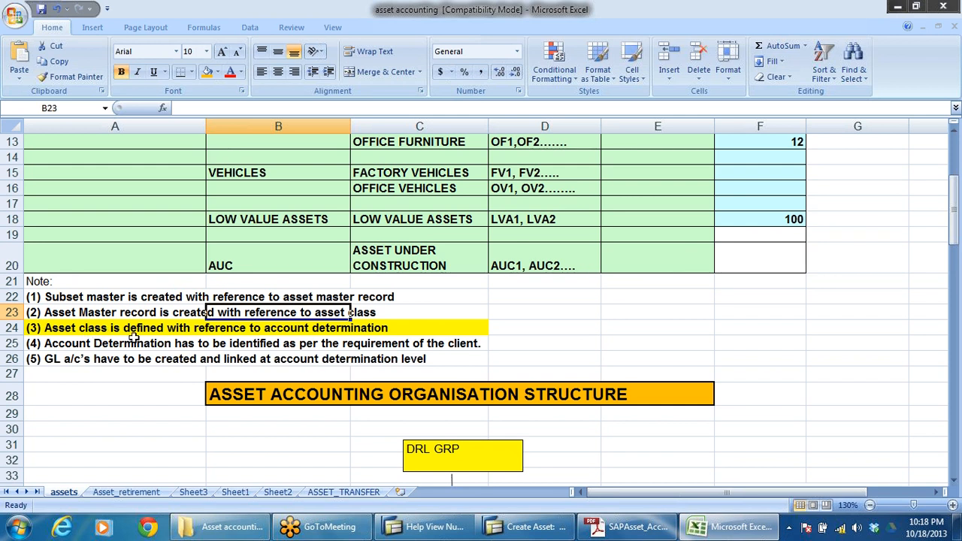
pyautogui.click(372, 330)
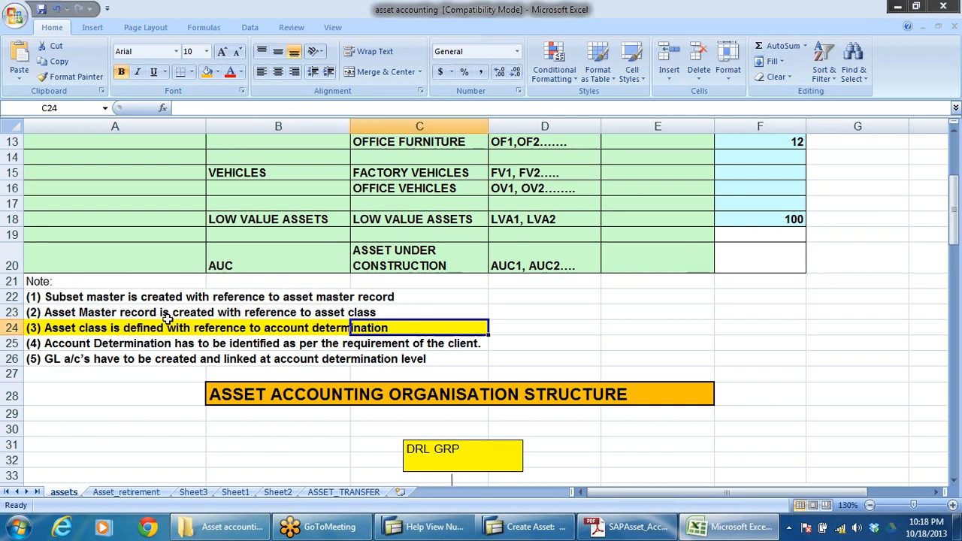
pyautogui.click(364, 313)
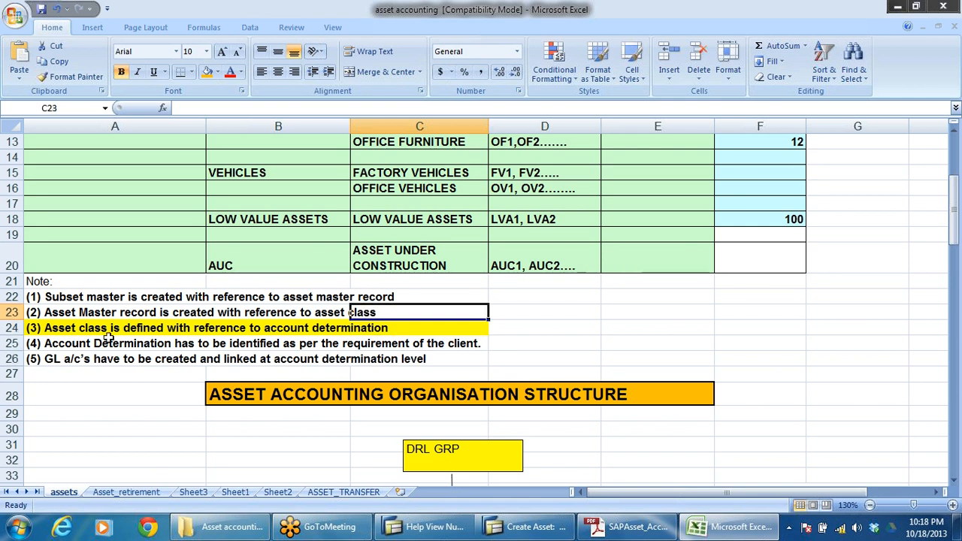
pyautogui.click(368, 331)
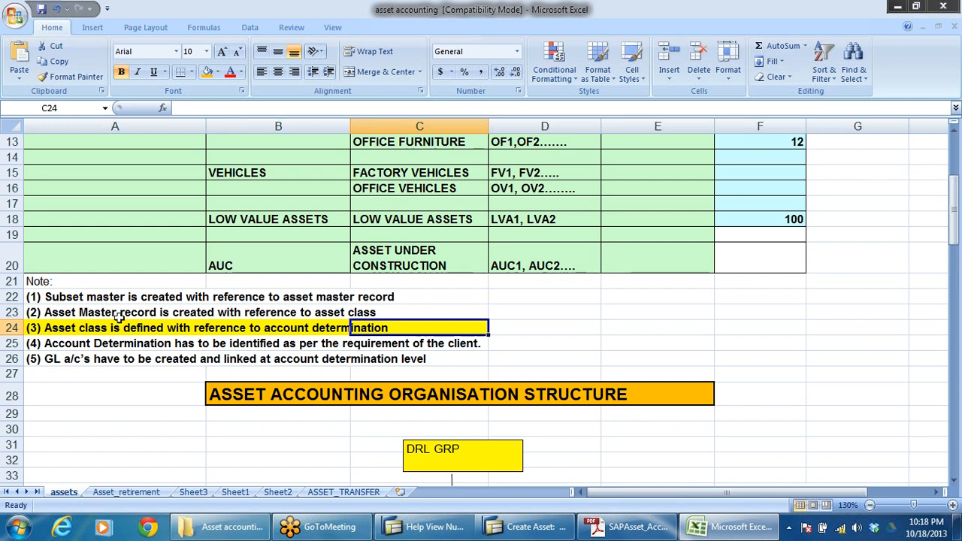
# Step: Return to SAP and check the factory building asset's account determination and class
pyautogui.hotkey('alt', 'Tab')
pyautogui.click(200, 300)
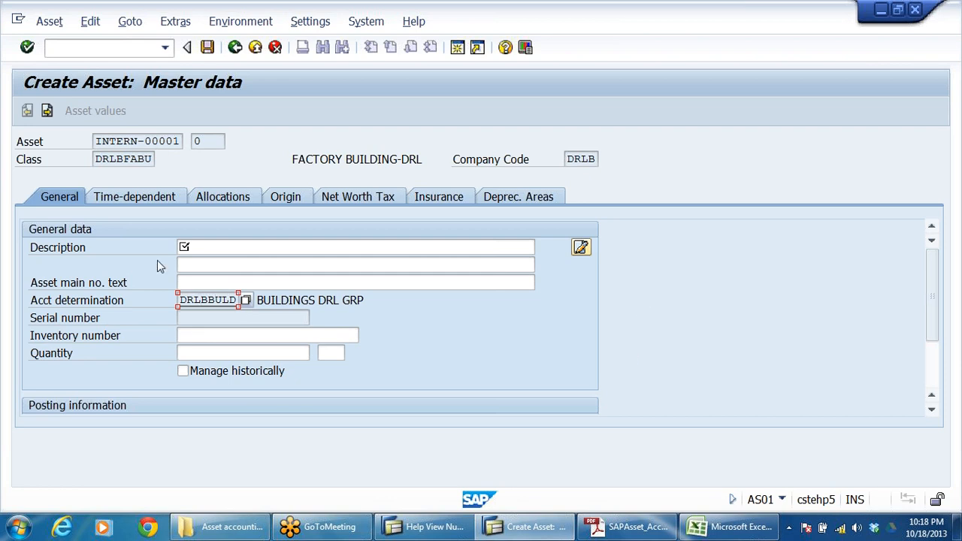
pyautogui.click(116, 159)
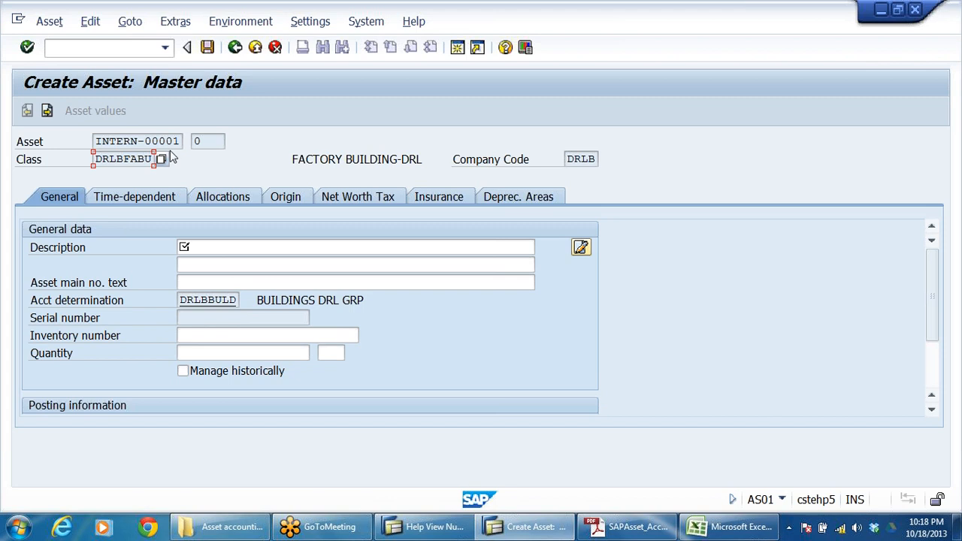
# Step: Review the ADMIN BUILDING and FACTORY BUILDINGS asset classes under BUILDINGS in the Excel workbook, and return to the SAP asset master data
pyautogui.click(726, 526)
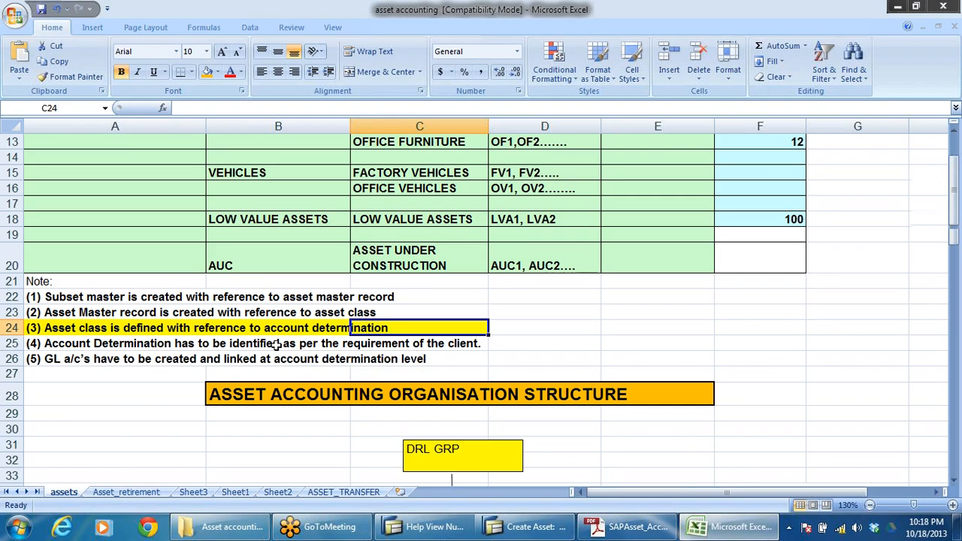
pyautogui.scroll(4, 276, 343)
pyautogui.click(268, 301)
pyautogui.click(406, 296)
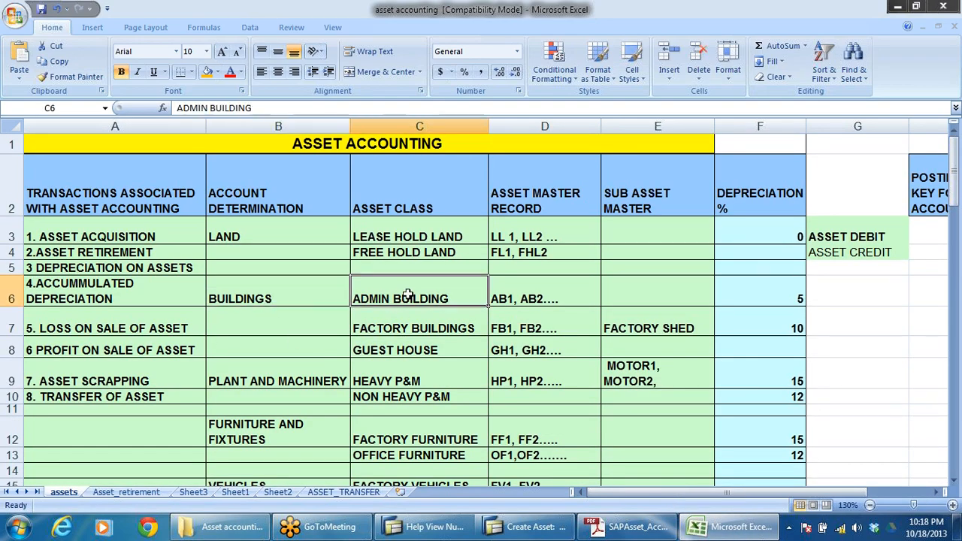
pyautogui.click(400, 323)
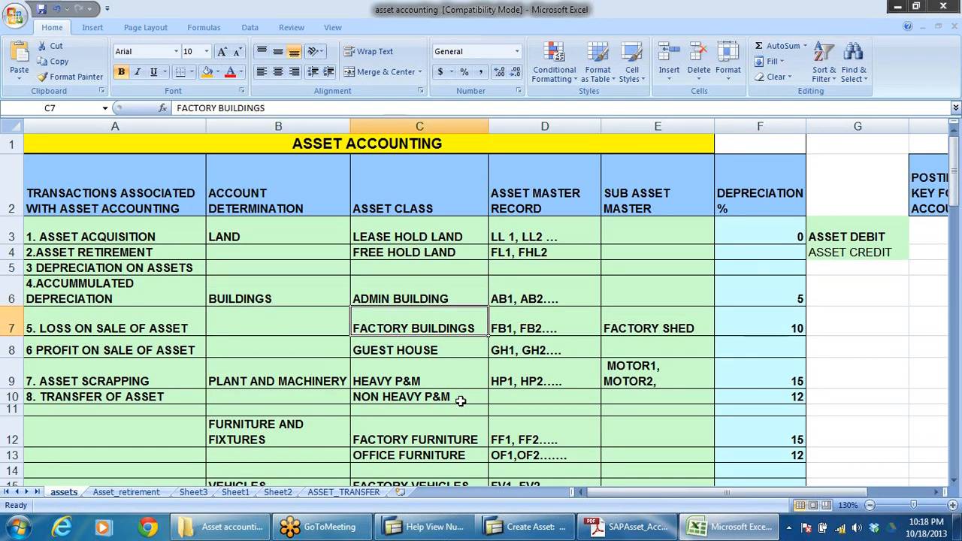
pyautogui.hotkey('alt', 'Tab')
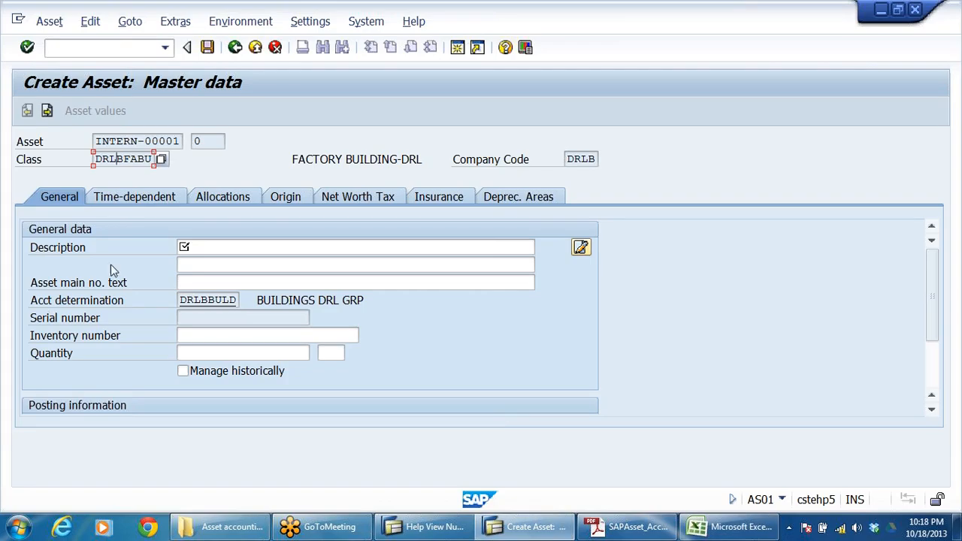
# Step: Enter FACTORY BUILDINGS as the description of the new factory building asset
pyautogui.click(189, 247)
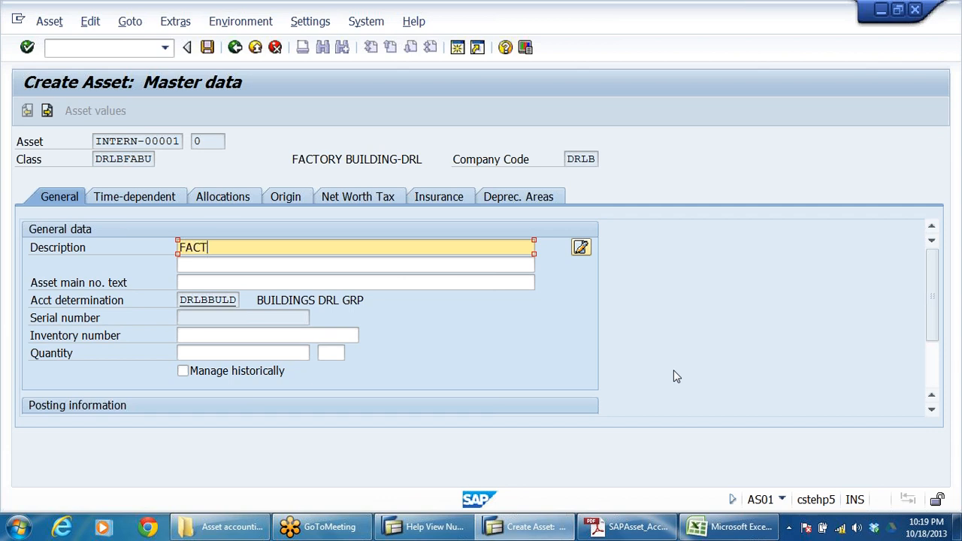
pyautogui.write('RY')
pyautogui.press('BackSpace')
pyautogui.press('BackSpace')
pyautogui.press('BackSpace')
pyautogui.press('BackSpace')
pyautogui.press('BackSpace')
pyautogui.press('BackSpace')
pyautogui.press('BackSpace')
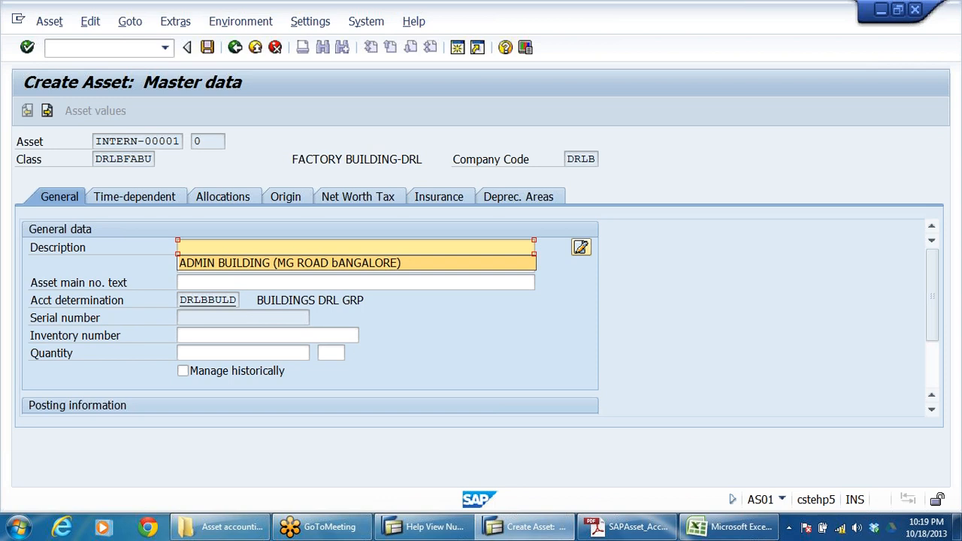
pyautogui.click(218, 263)
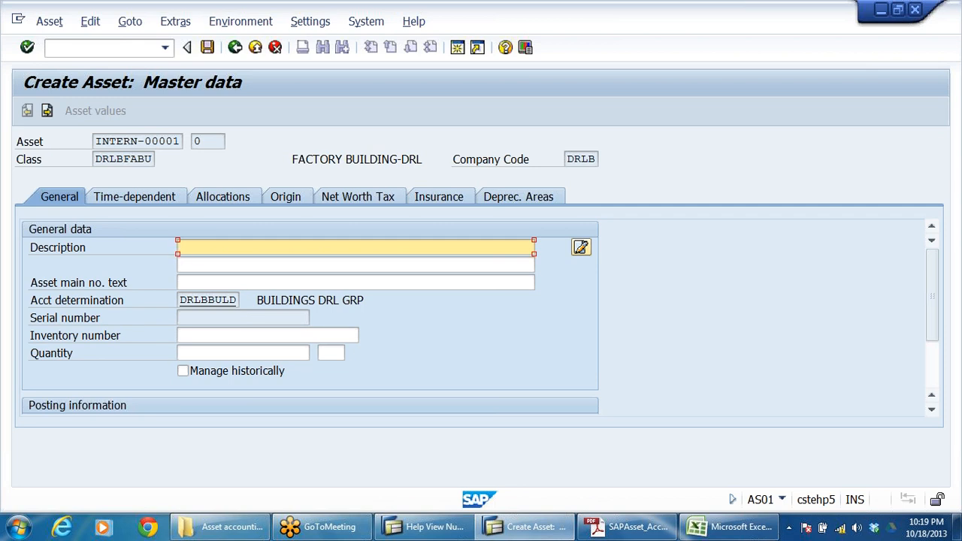
pyautogui.write('FACTORY BUILDINGS')
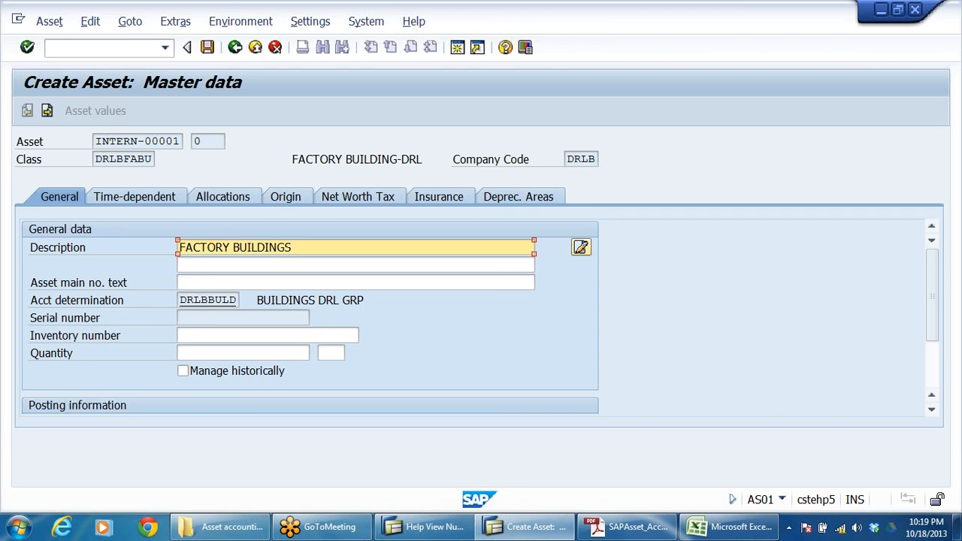
# Step: Assign business area DRHY (HYDERABAD-DRL) to the factory building asset in its time-dependent data
pyautogui.click(114, 197)
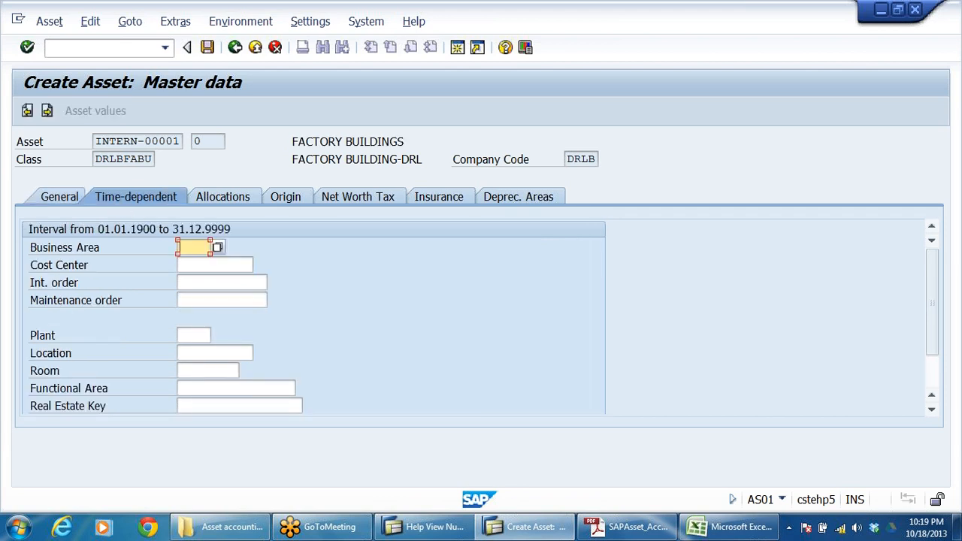
pyautogui.click(219, 248)
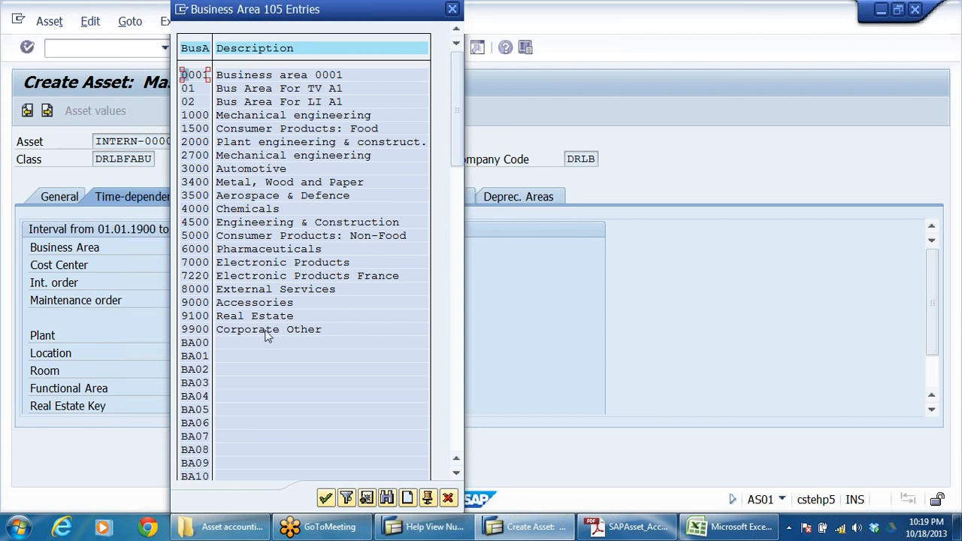
pyautogui.scroll(-3, 239, 350)
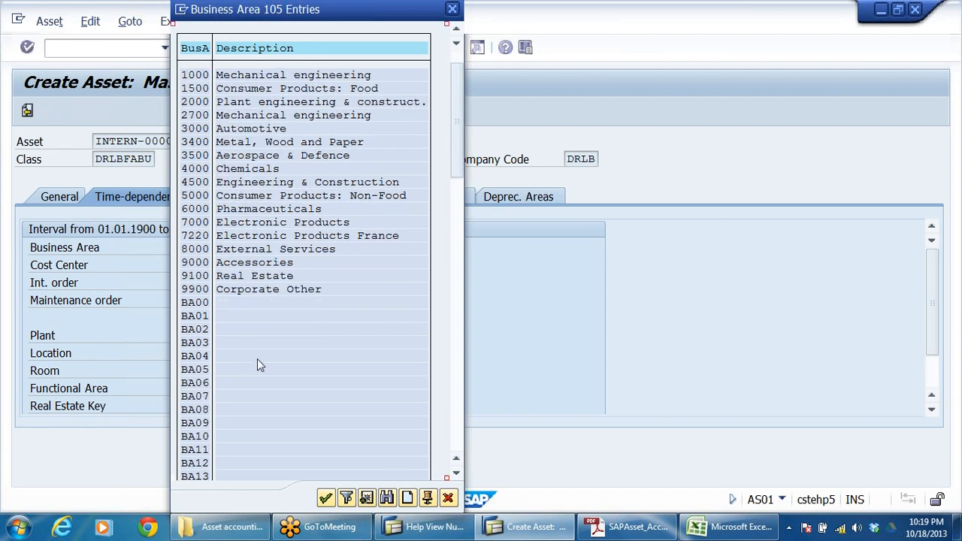
pyautogui.scroll(-3, 293, 300)
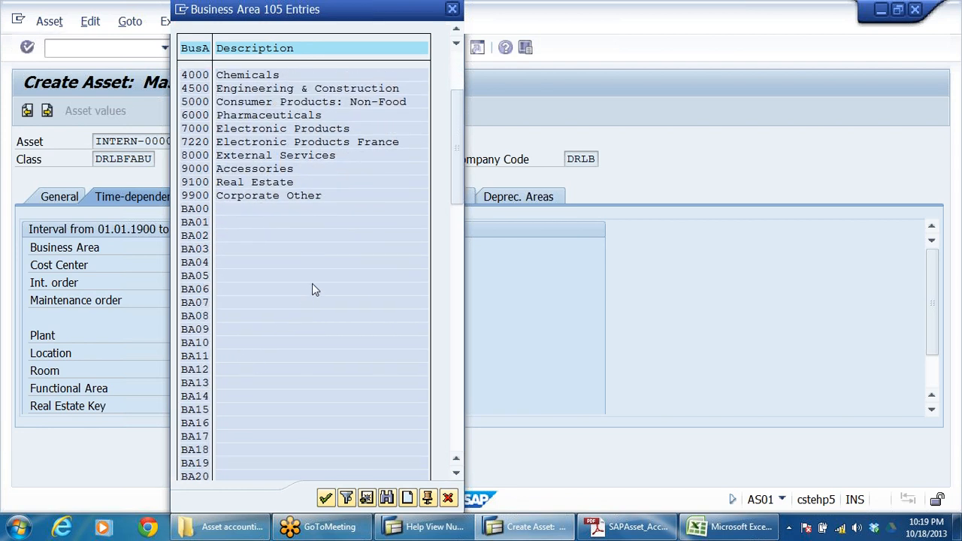
pyautogui.moveTo(455, 172); pyautogui.dragTo(467, 269)
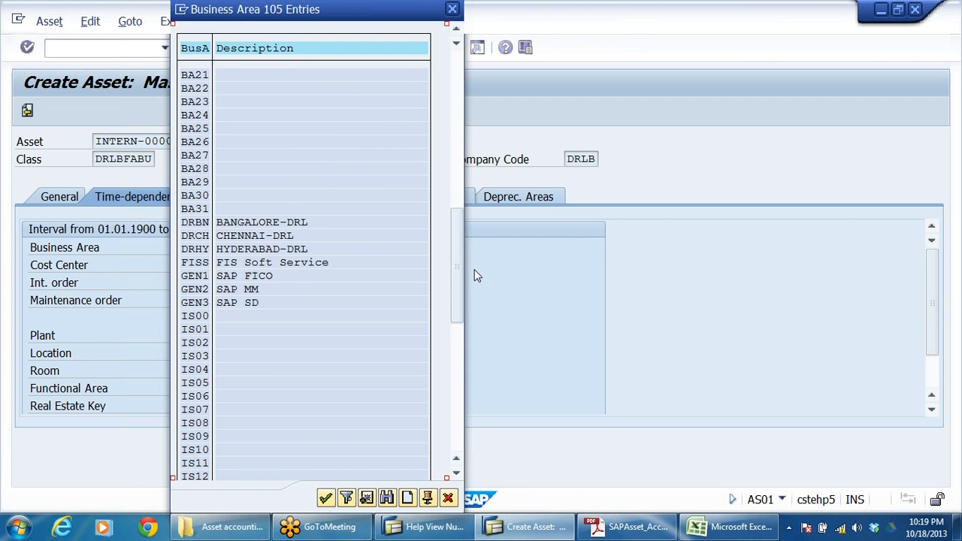
pyautogui.click(201, 250)
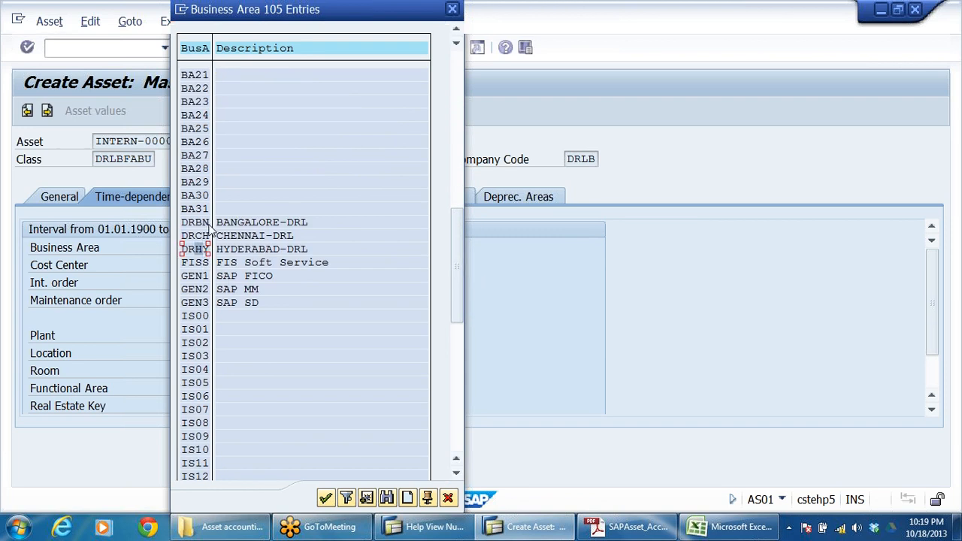
pyautogui.click(201, 236)
pyautogui.click(201, 249)
pyautogui.click(319, 263)
pyautogui.click(245, 236)
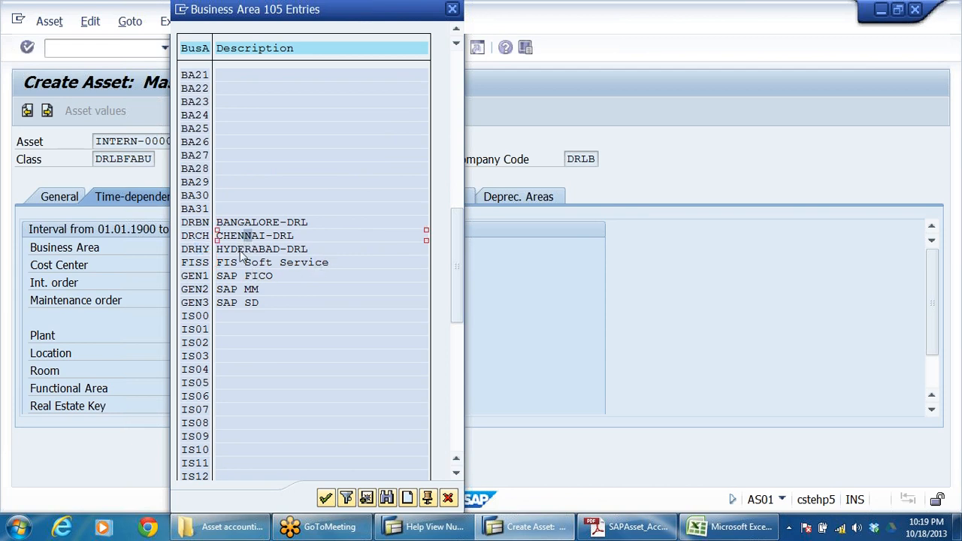
pyautogui.click(200, 249)
pyautogui.doubleClick(200, 249)
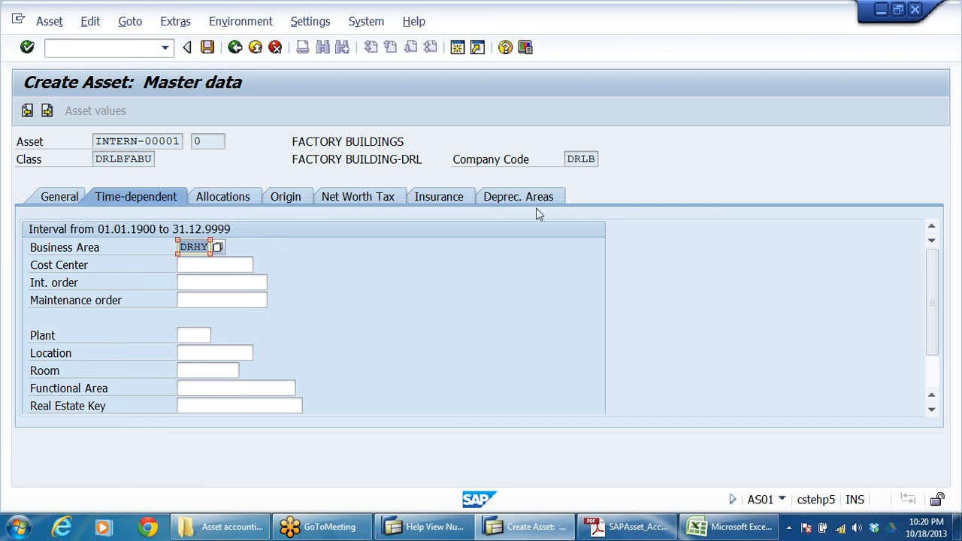
# Step: Check depreciation key DR02 of the factory building's book depreciation area against the list of depreciation keys
pyautogui.click(511, 196)
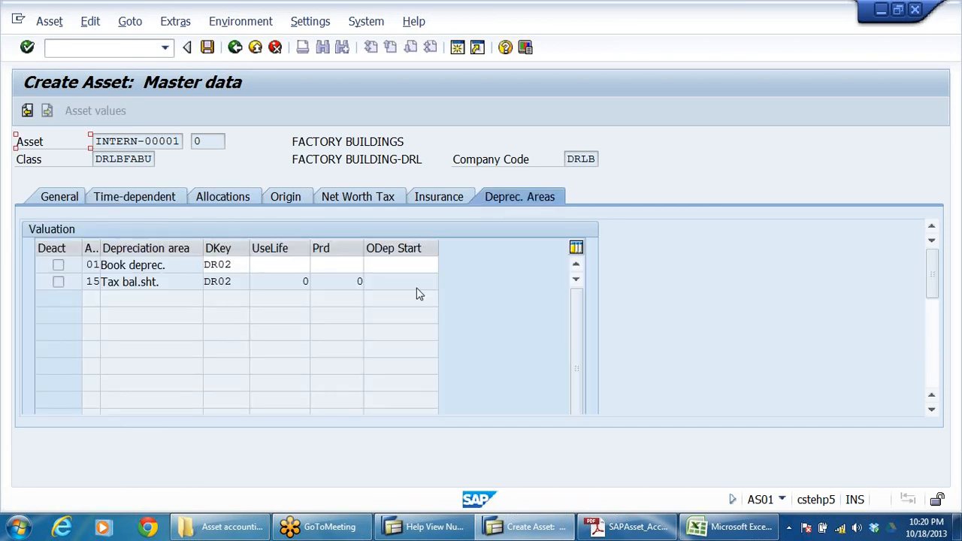
pyautogui.click(233, 266)
pyautogui.click(256, 265)
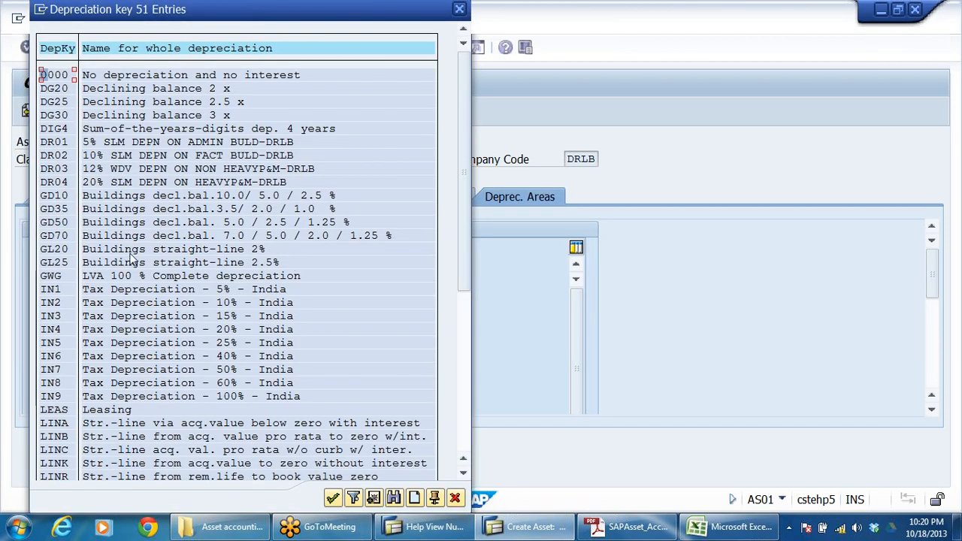
pyautogui.click(57, 156)
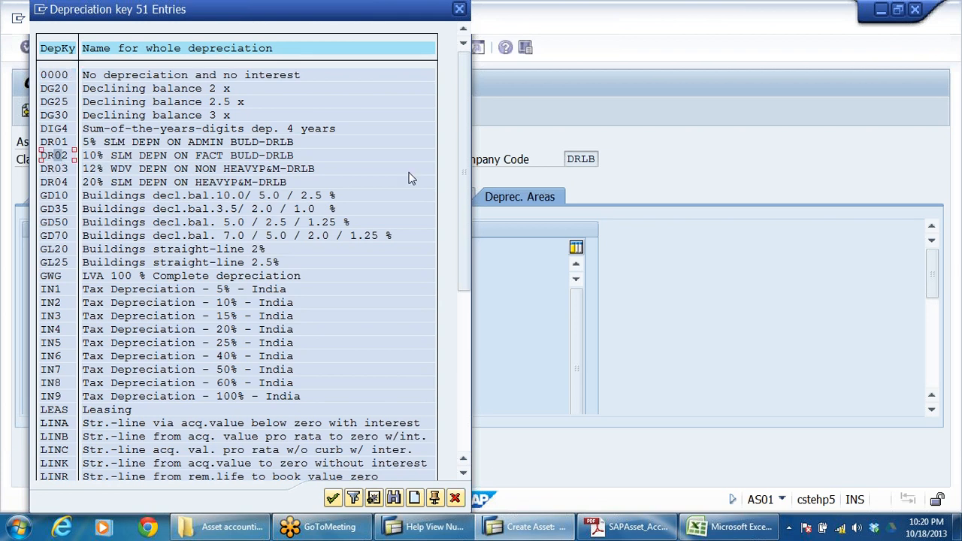
pyautogui.click(461, 12)
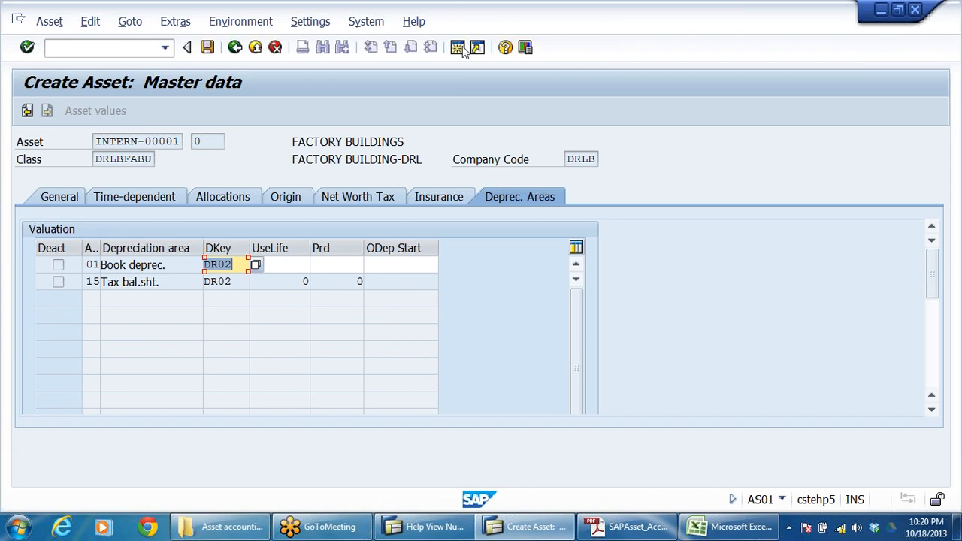
# Step: Set the factory building's book depreciation useful life to 30 years and save the asset
pyautogui.click(284, 264)
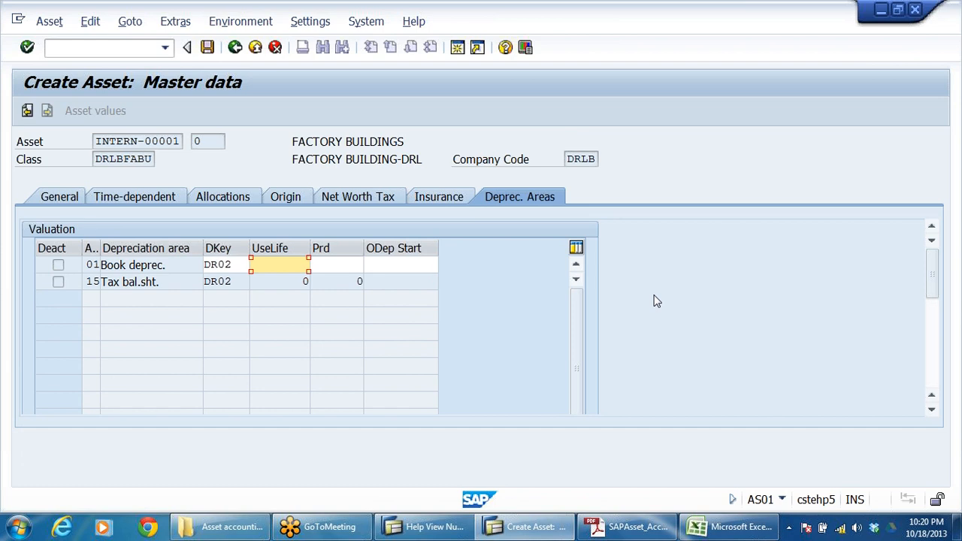
pyautogui.press('Return')
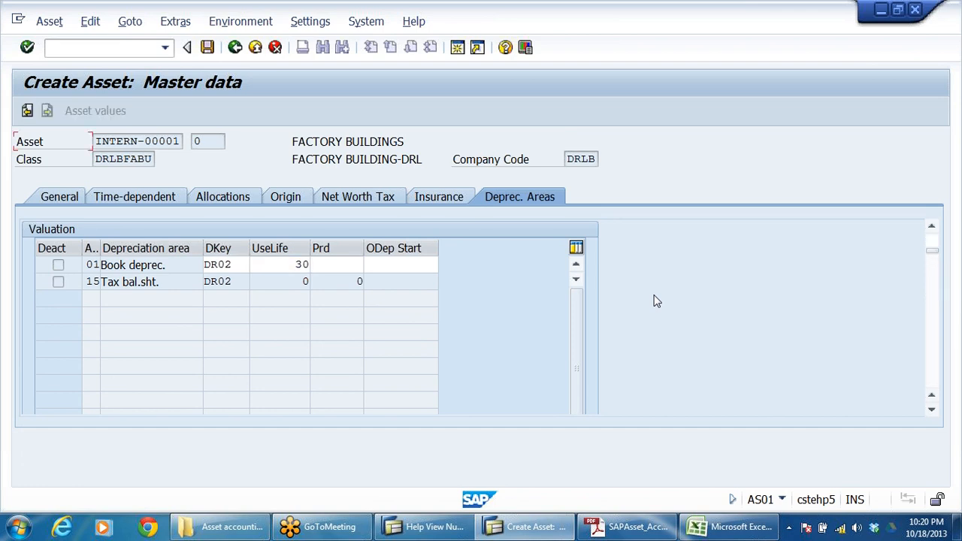
pyautogui.click(366, 265)
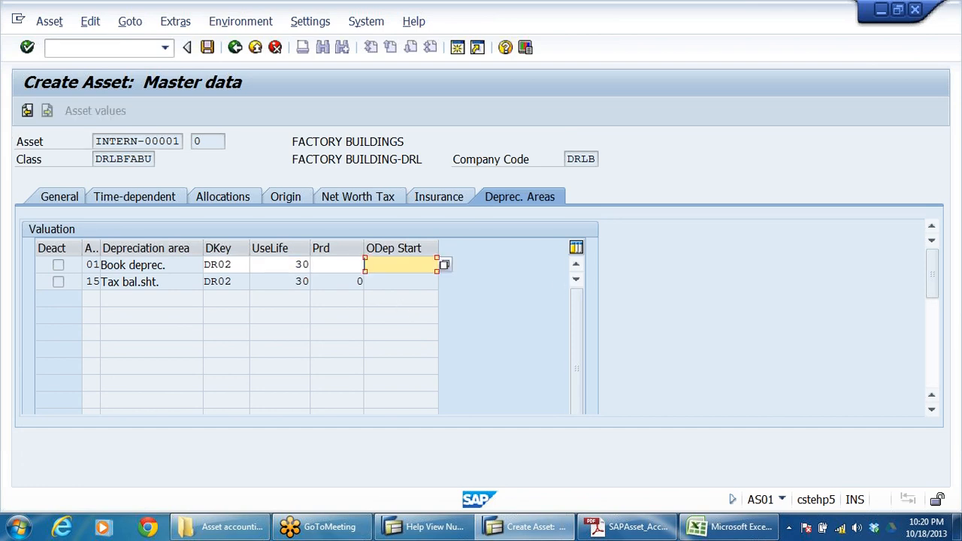
pyautogui.click(207, 47)
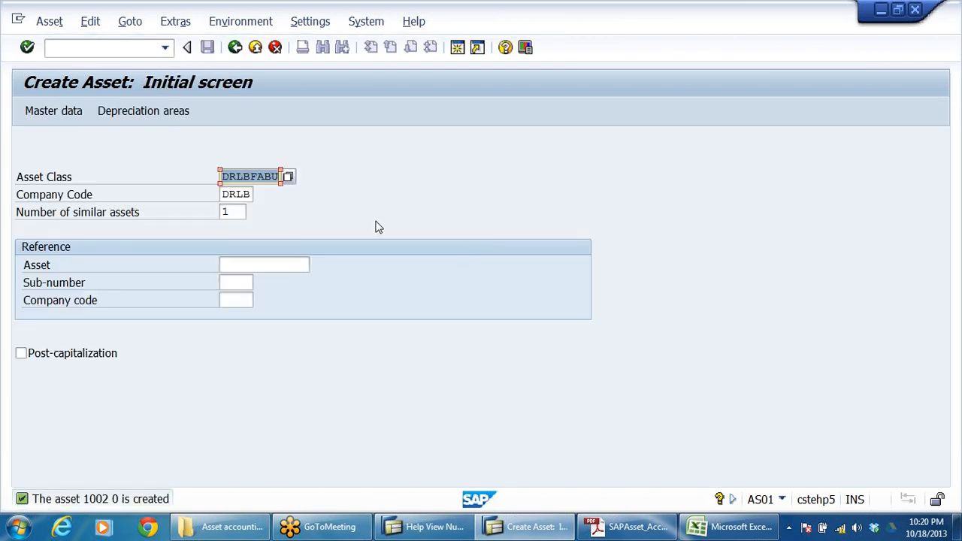
# Step: Start a new asset master record with asset class DRLBFHLA (FREE HOLD LAND-DRLB) in company code DRLB
pyautogui.click(289, 177)
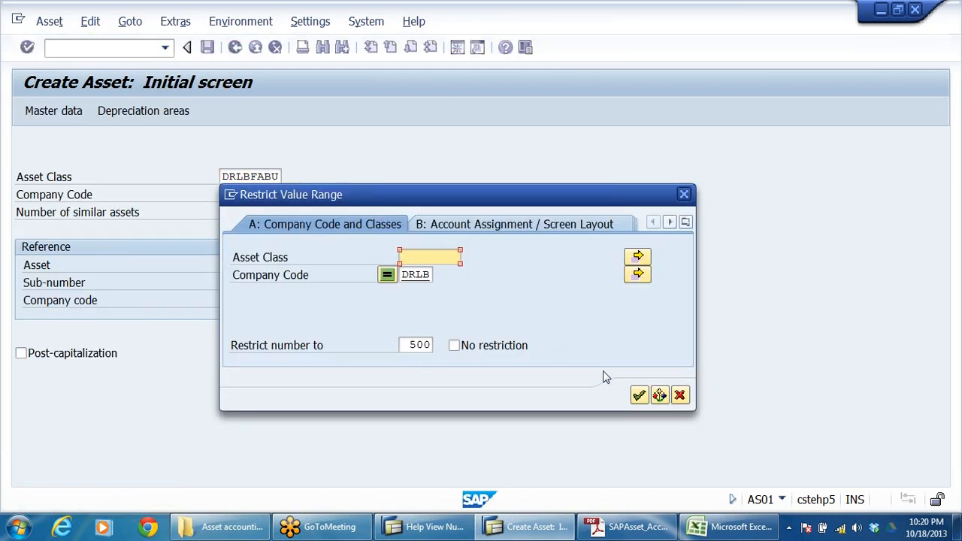
pyautogui.click(639, 395)
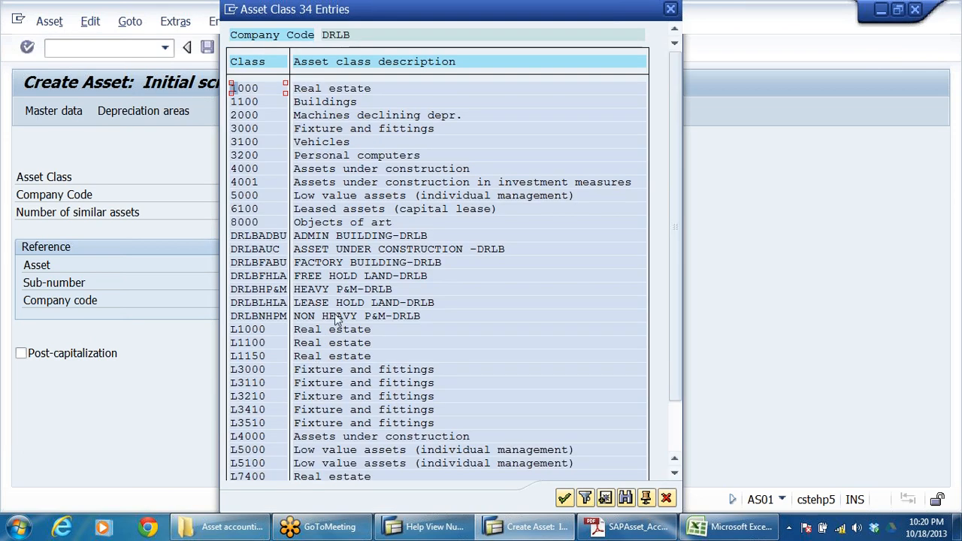
pyautogui.click(331, 263)
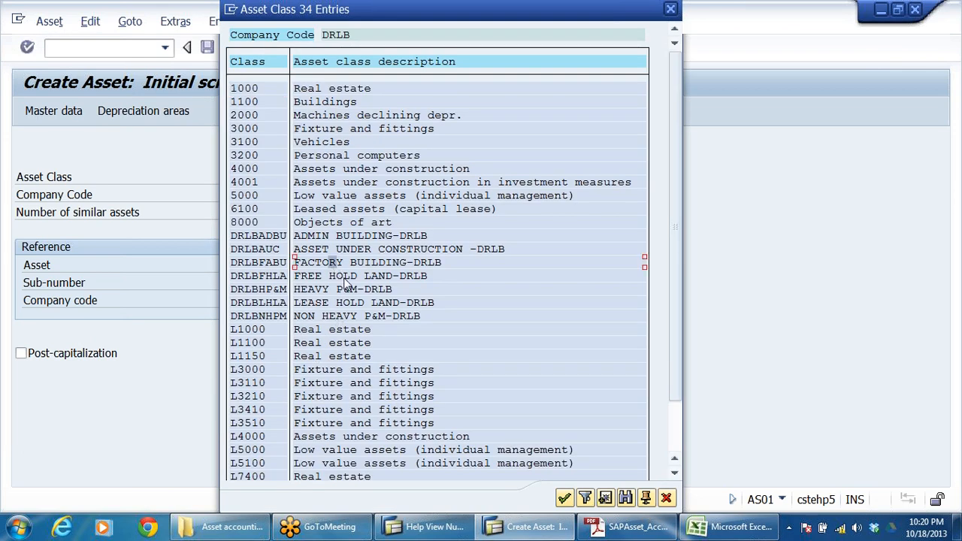
pyautogui.click(345, 276)
pyautogui.click(346, 290)
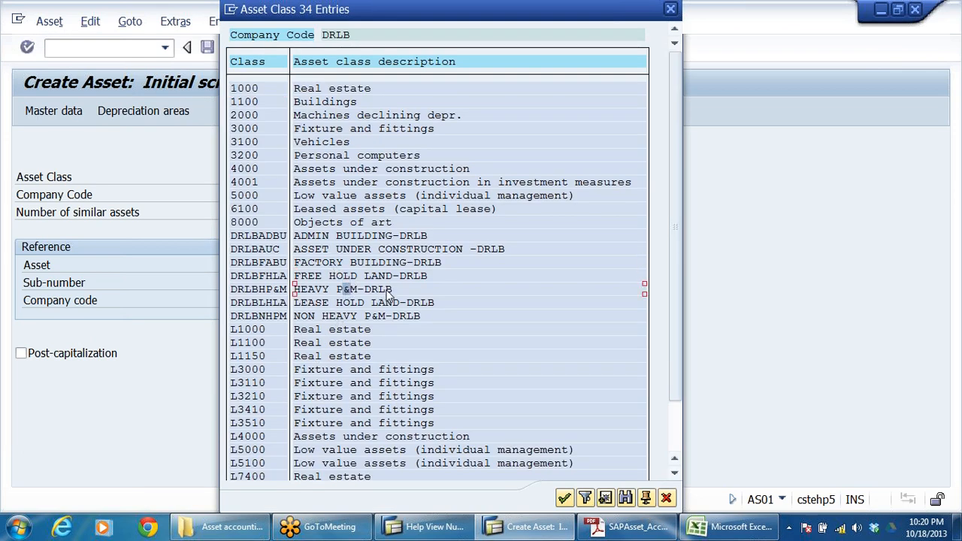
pyautogui.click(342, 302)
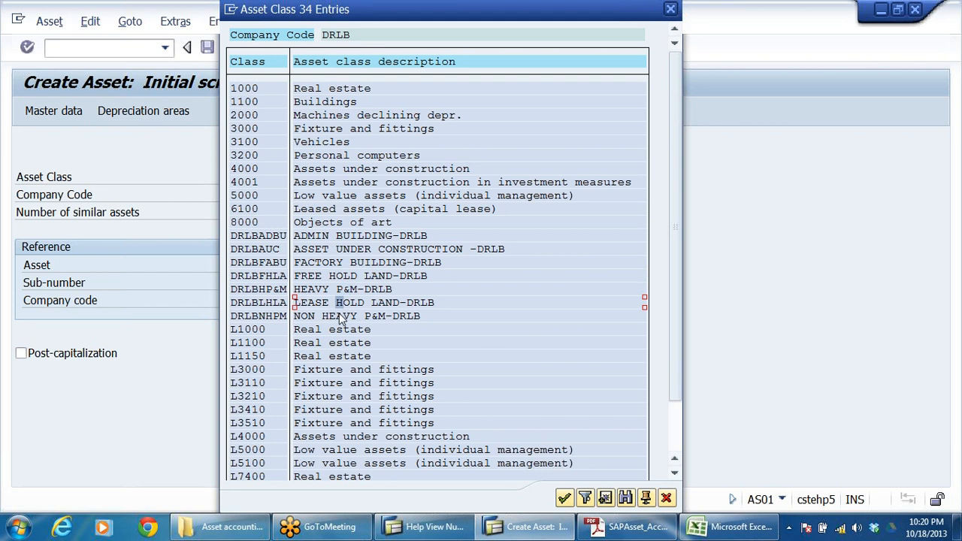
pyautogui.click(341, 316)
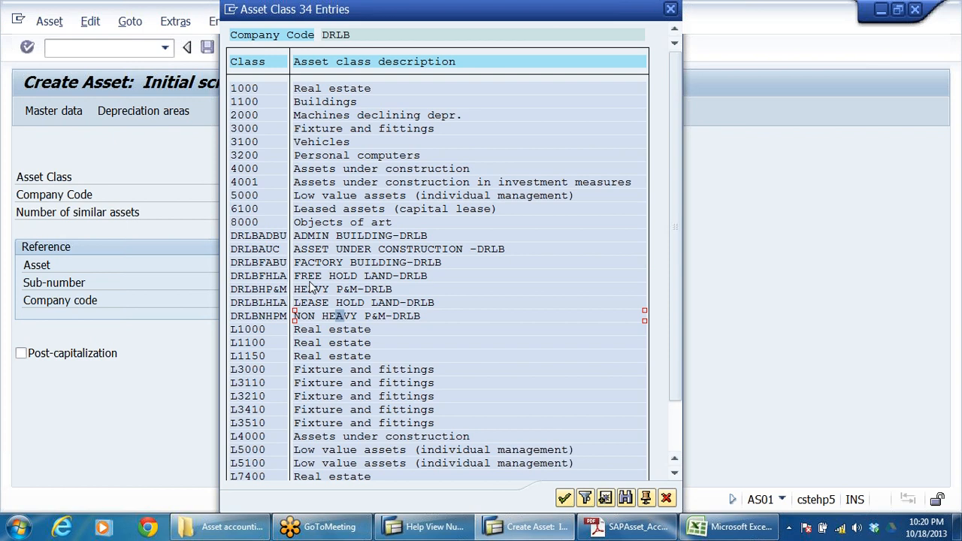
pyautogui.click(339, 276)
pyautogui.click(316, 278)
pyautogui.doubleClick(315, 275)
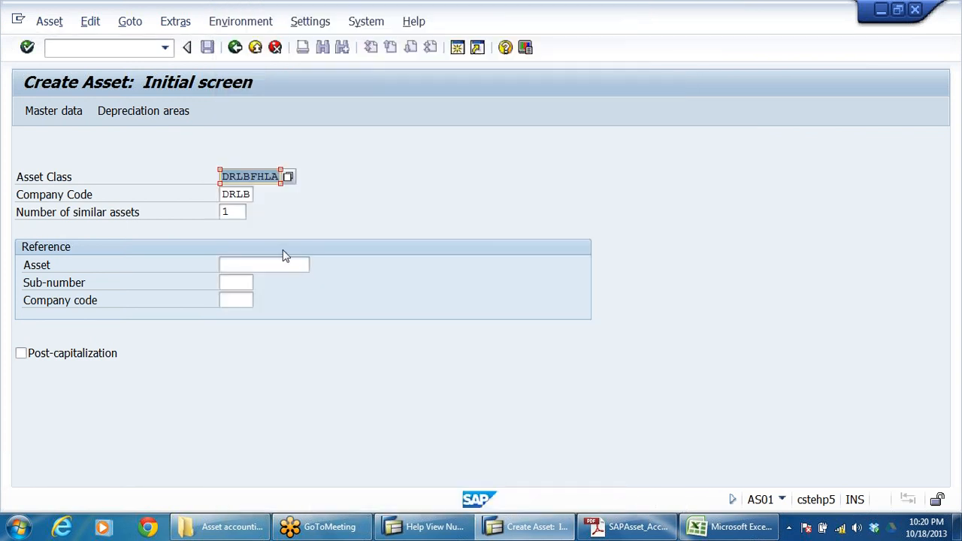
pyautogui.press('Return')
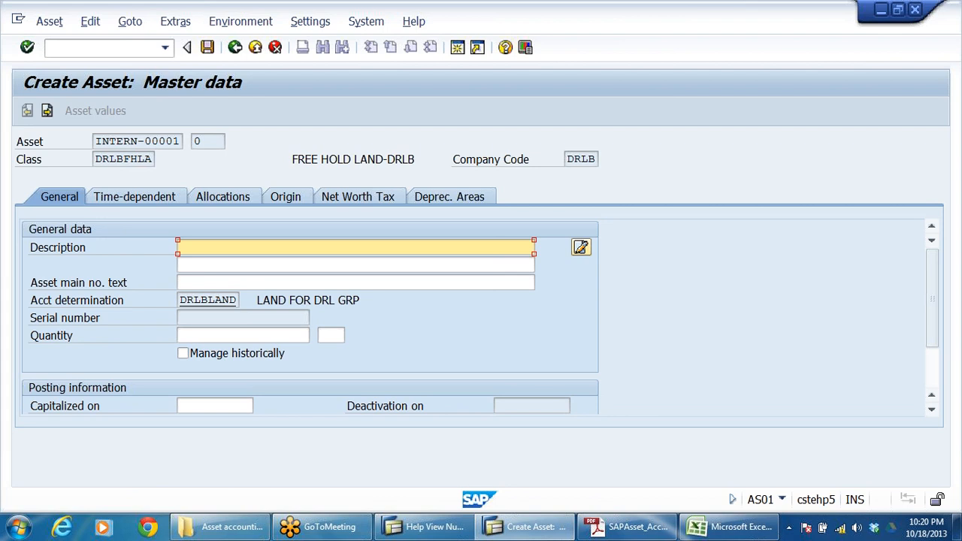
# Step: Enter LAND SHAMEERPET as the description of the freehold land asset
pyautogui.write('LAN')
pyautogui.press('BackSpace')
pyautogui.press('BackSpace')
pyautogui.write('SHAMEERPET')
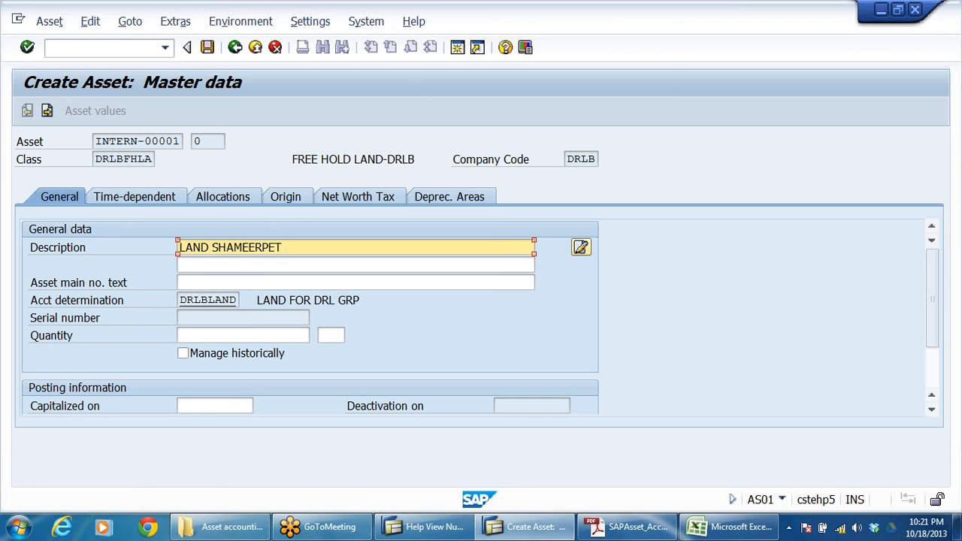
pyautogui.scroll(-2, 354, 275)
pyautogui.scroll(2, 354, 275)
# Step: Assign business area DRHY to the freehold land asset in its time-dependent data
pyautogui.click(177, 199)
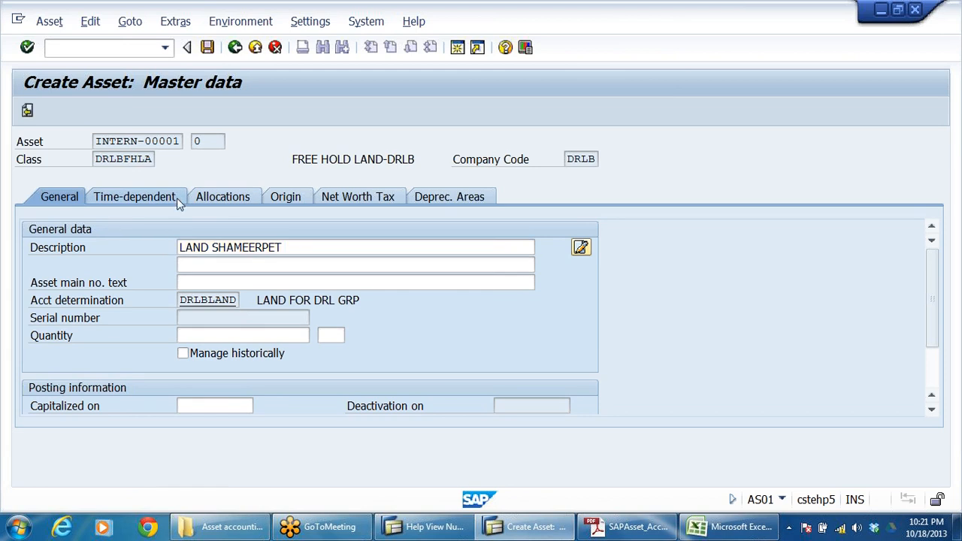
pyautogui.click(194, 247)
pyautogui.click(200, 264)
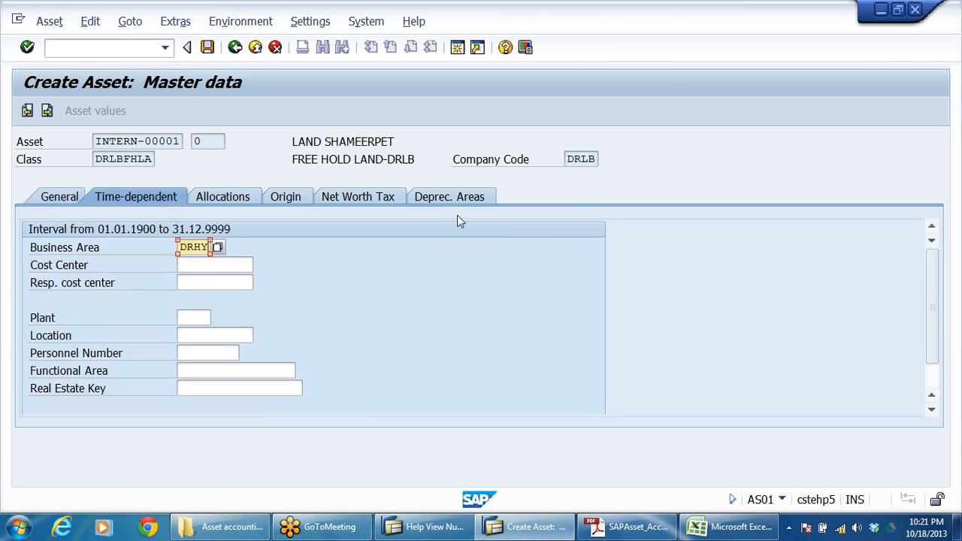
# Step: Set the freehold land's book depreciation useful life to 100 years and save the asset
pyautogui.click(460, 194)
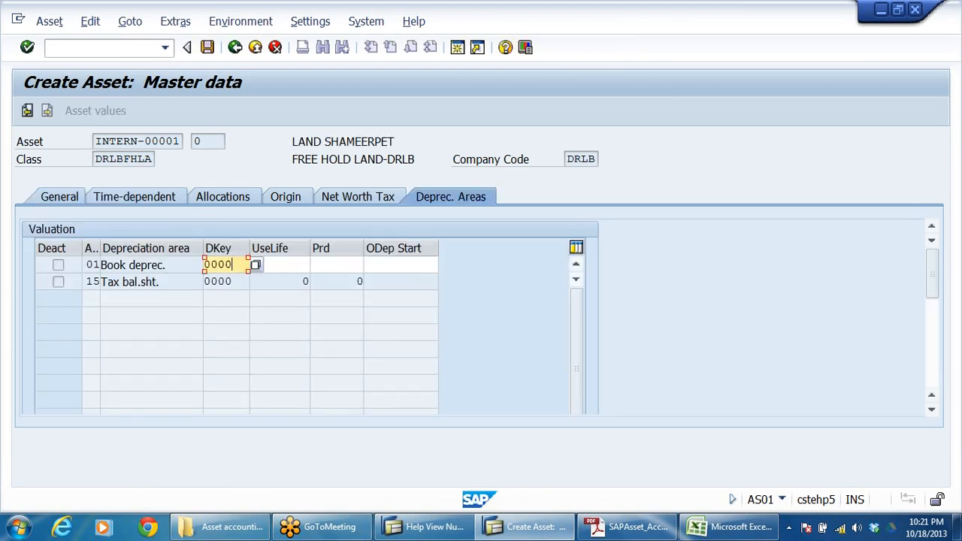
pyautogui.press('Tab')
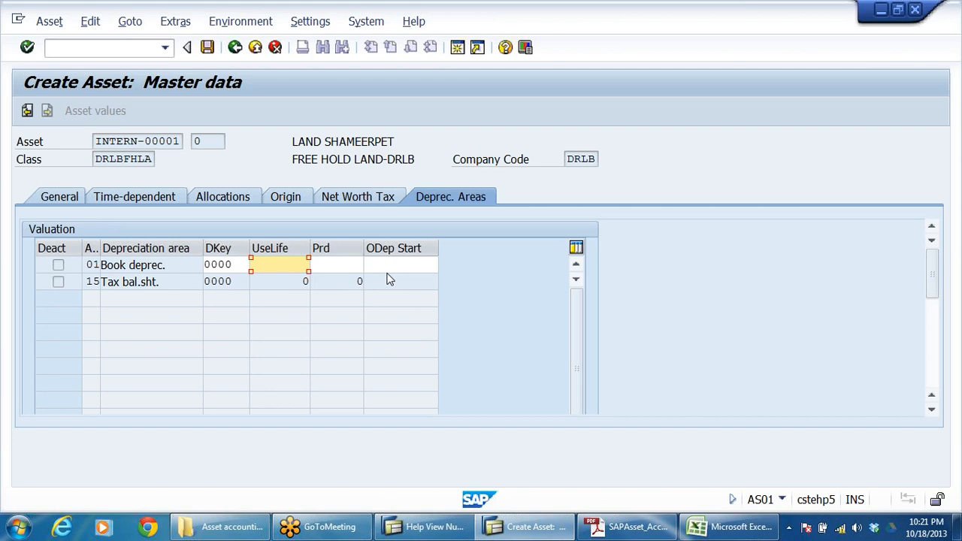
pyautogui.write('100')
pyautogui.press('Return')
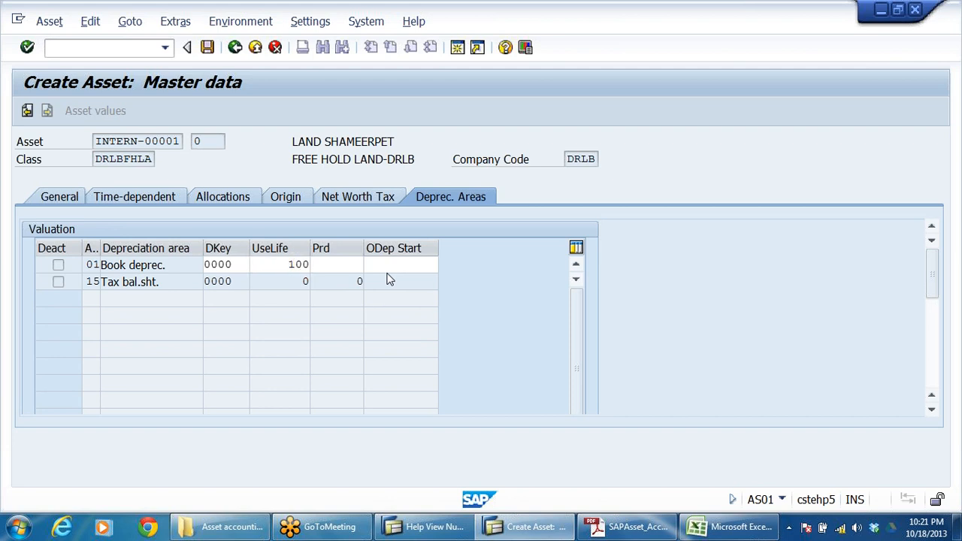
pyautogui.click(207, 46)
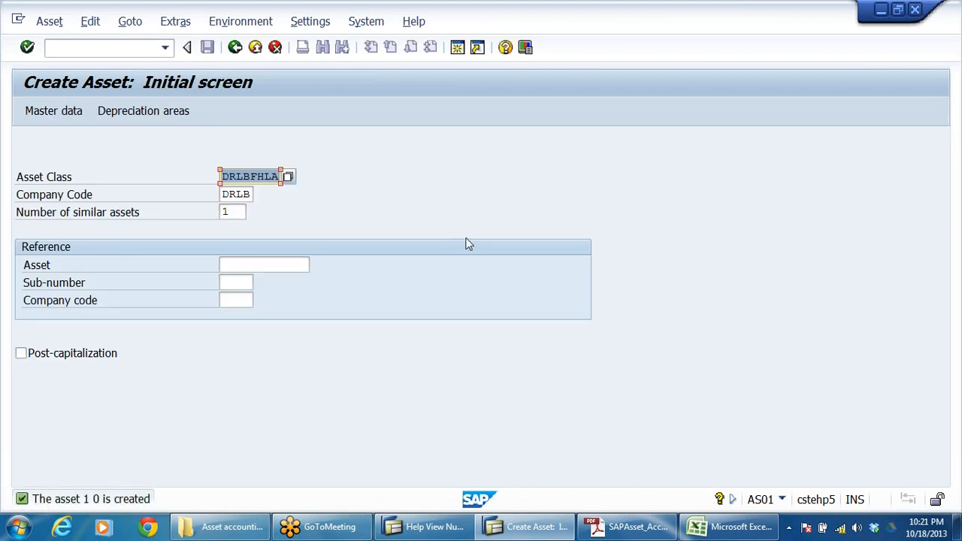
# Step: Start a new asset master record with asset class DRLBHP&M (HEAVY P&M-DRLB) in company code DRLB
pyautogui.click(272, 177)
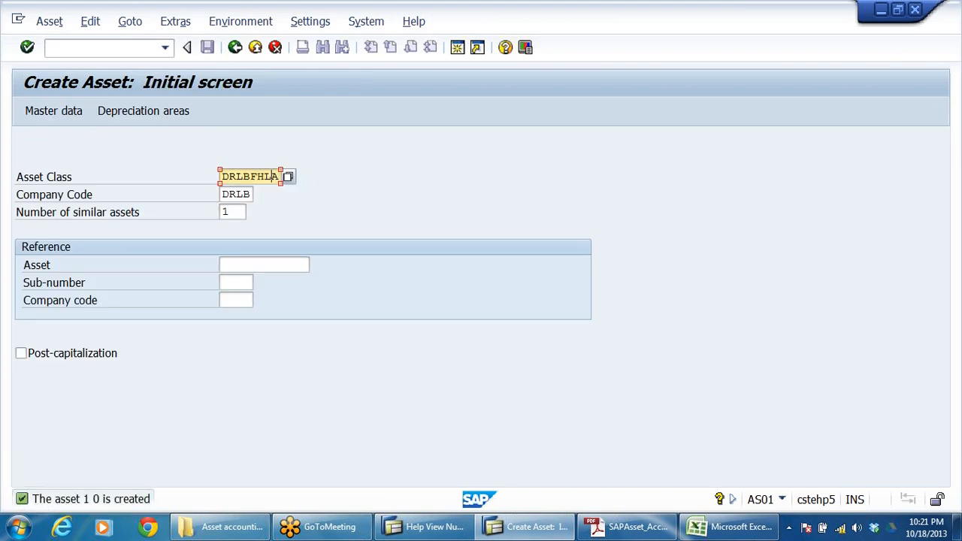
pyautogui.click(288, 176)
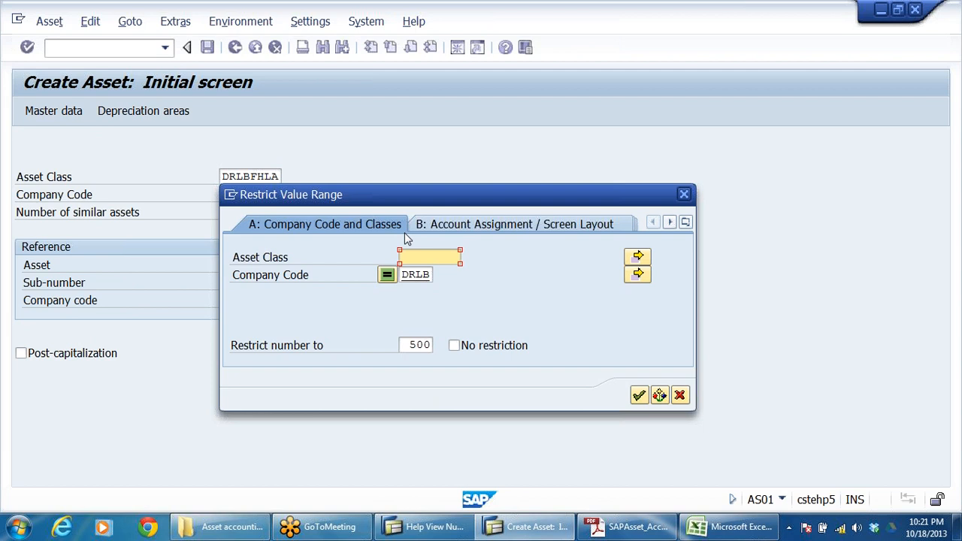
pyautogui.click(638, 395)
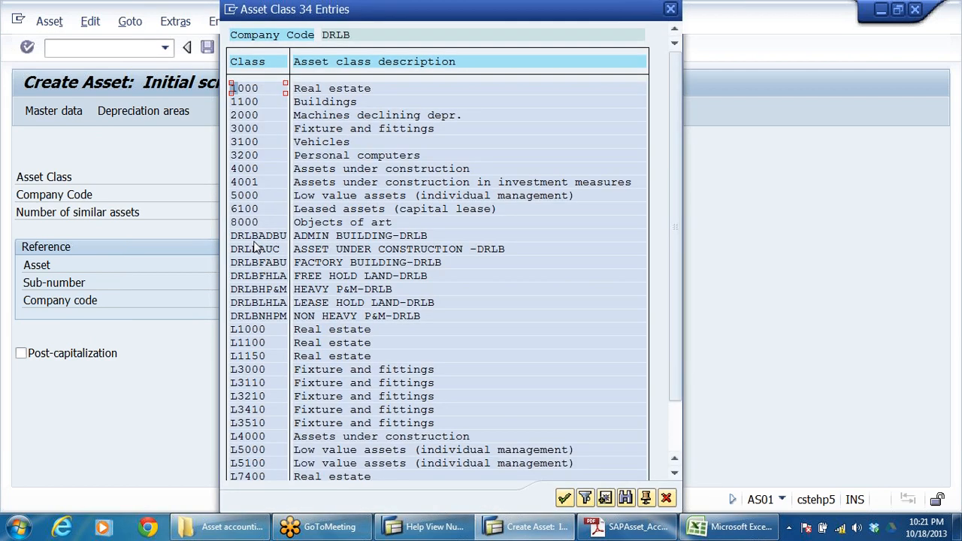
pyautogui.click(317, 276)
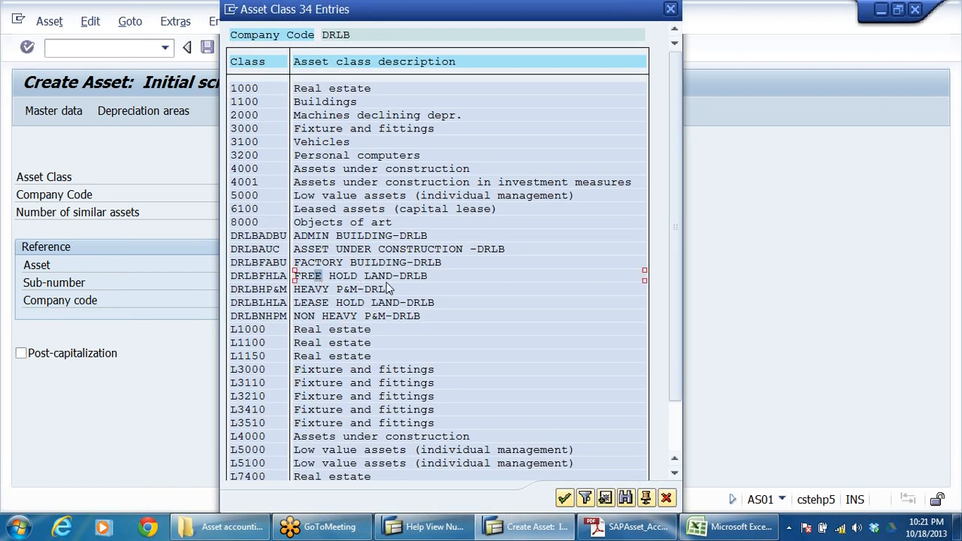
pyautogui.click(322, 292)
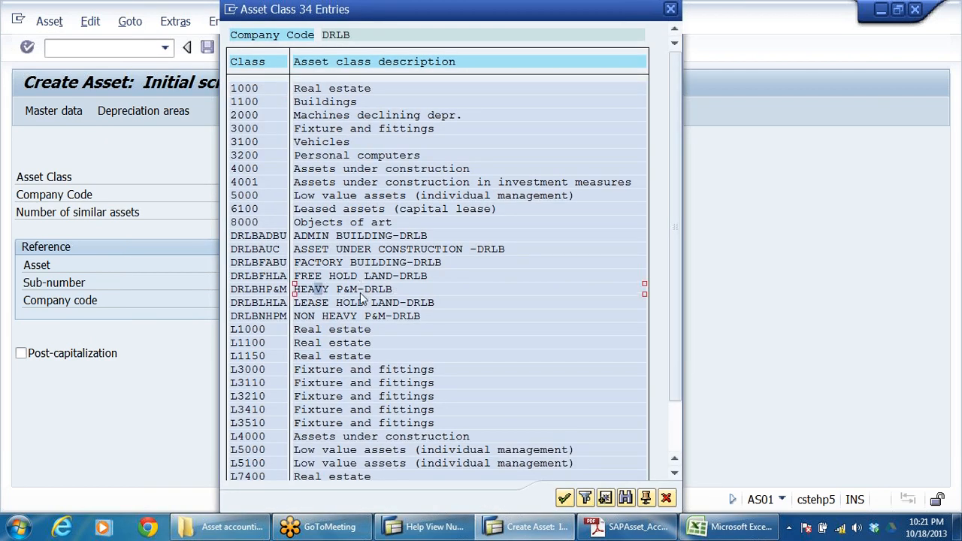
pyautogui.doubleClick(317, 291)
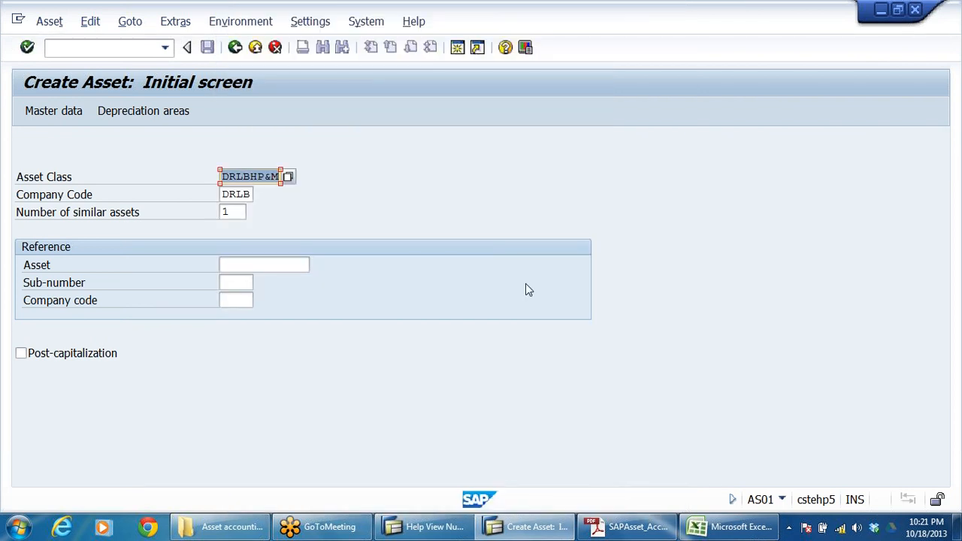
pyautogui.press('Return')
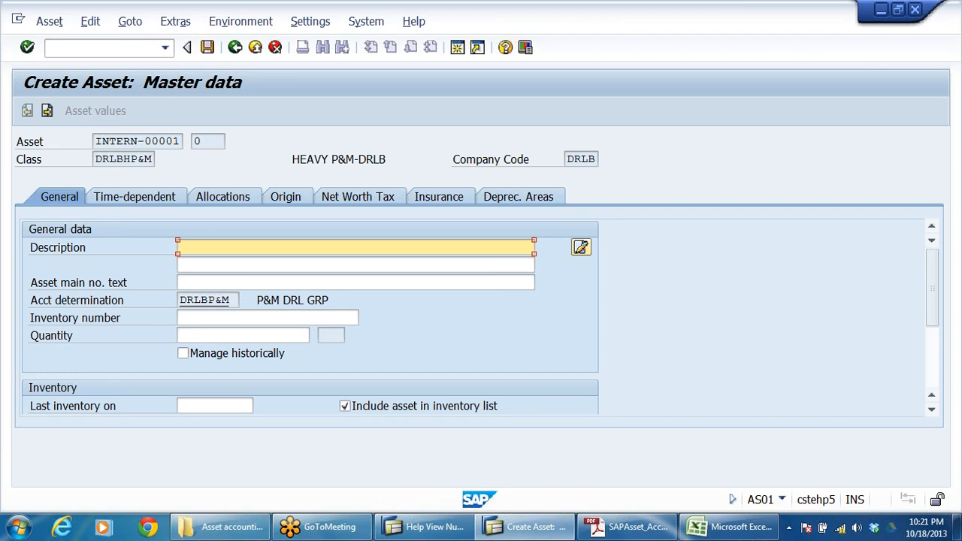
# Step: Enter BULK DRUG MFG MACHINE as the description of the heavy plant and machinery asset
pyautogui.write('BULK DRUG MFG')
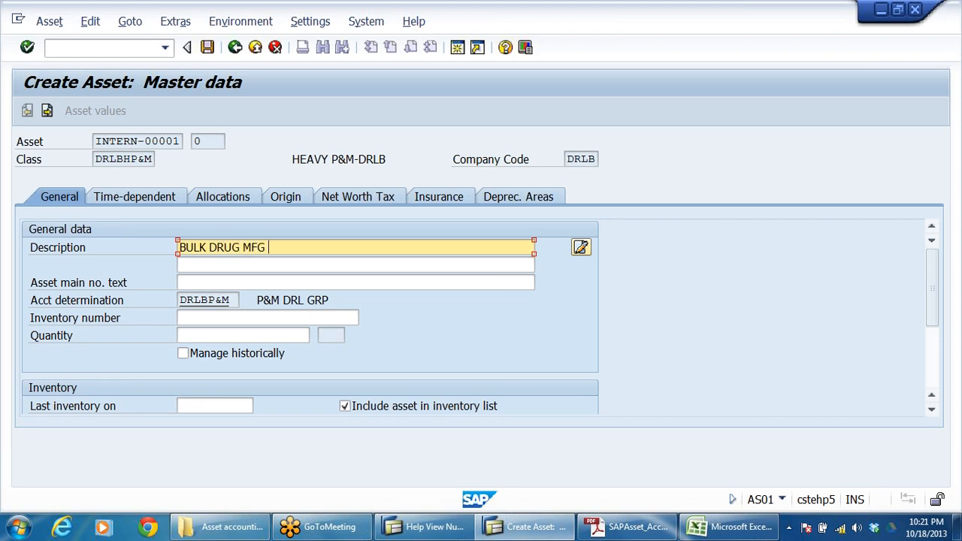
pyautogui.write(' MACHINE')
# Step: Assign business area DRHY to the bulk drug manufacturing machine in its time-dependent data
pyautogui.click(160, 197)
pyautogui.click(197, 248)
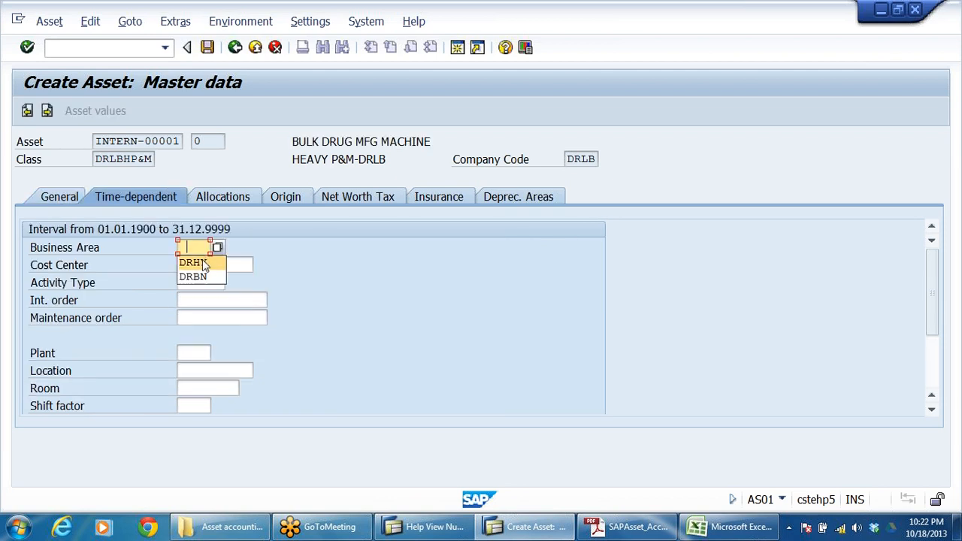
pyautogui.click(202, 263)
# Step: Set the bulk drug machine's book depreciation useful life to 20 years and save the asset
pyautogui.click(533, 197)
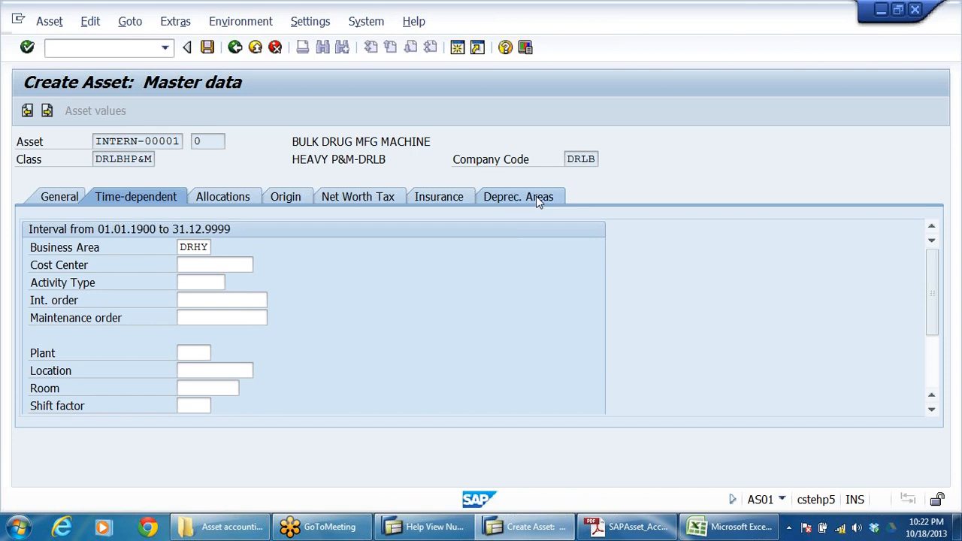
pyautogui.click(245, 264)
pyautogui.click(305, 264)
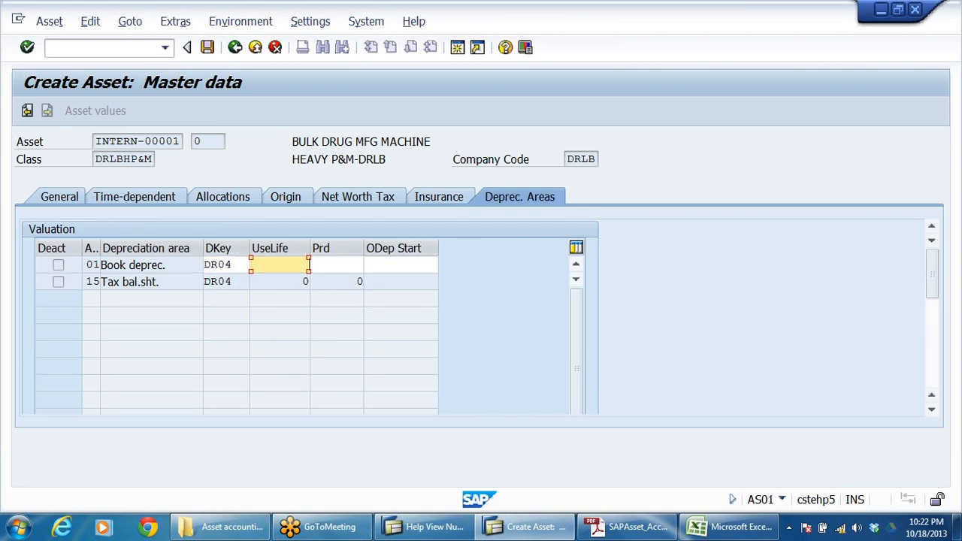
pyautogui.write('20')
pyautogui.press('Return')
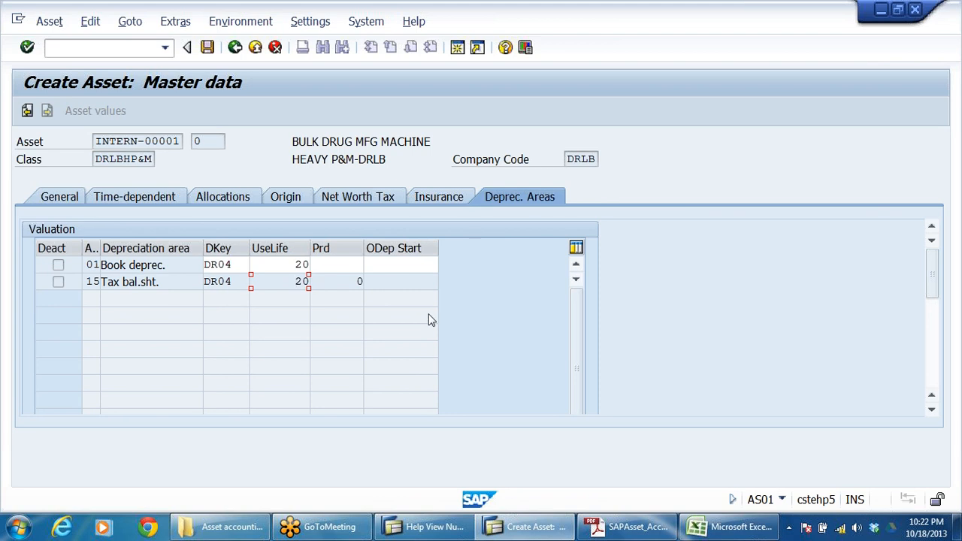
pyautogui.press('Return')
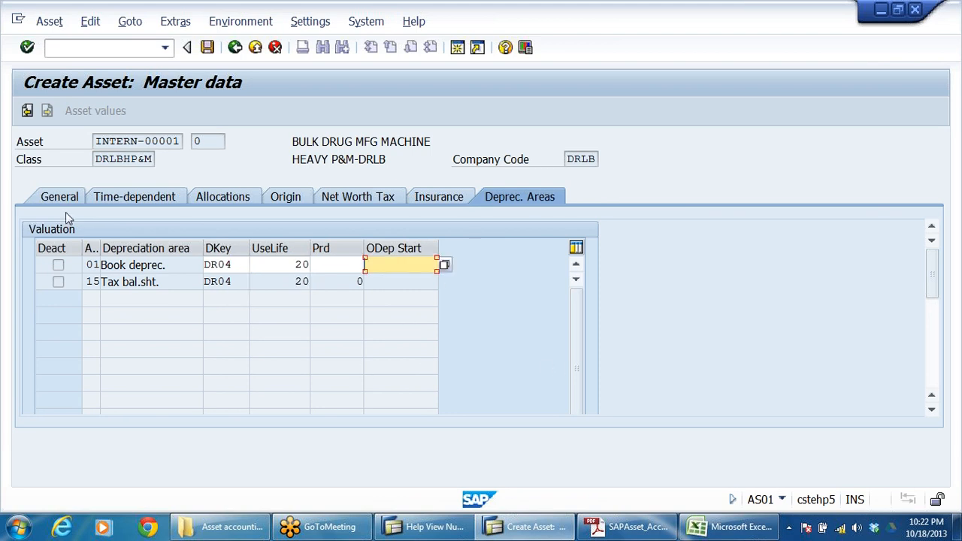
pyautogui.click(208, 46)
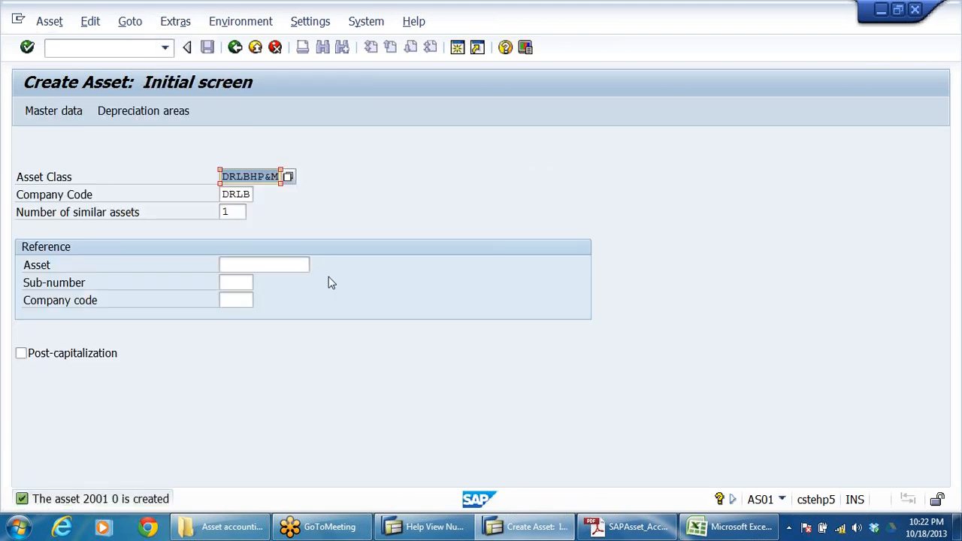
# Step: Start a new asset master record with asset class DRLBNHPM (NON HEAVY P&M-DRLB) in company code DRLB
pyautogui.click(288, 177)
pyautogui.press('Return')
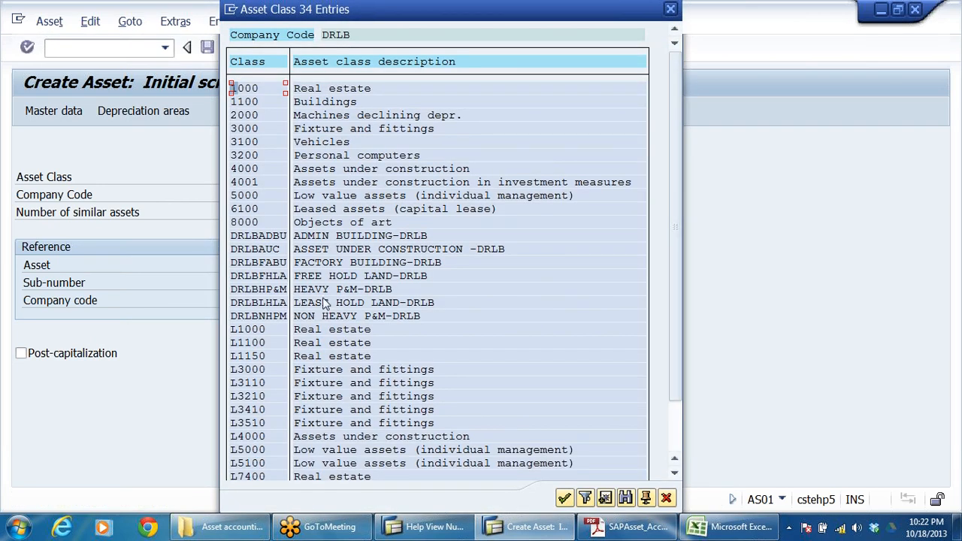
pyautogui.click(328, 303)
pyautogui.click(320, 316)
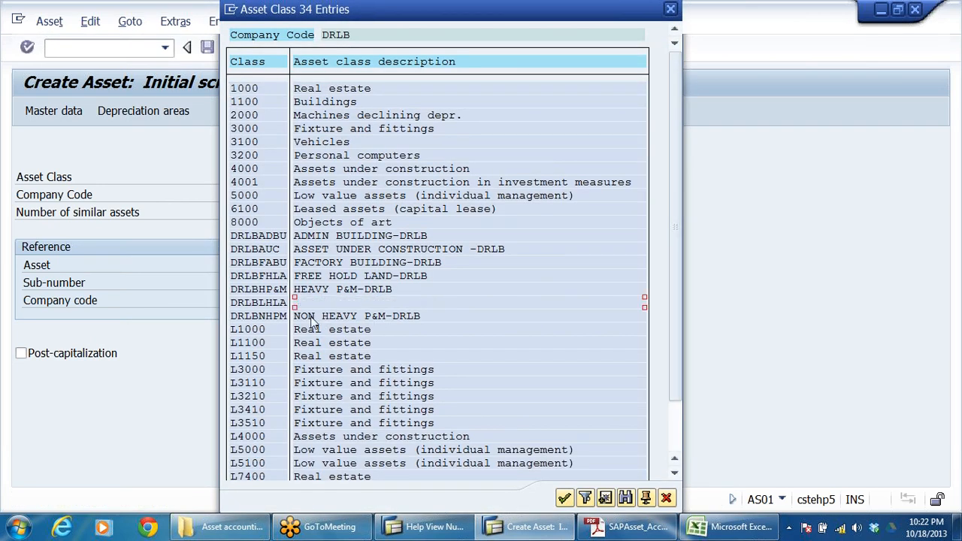
pyautogui.click(371, 316)
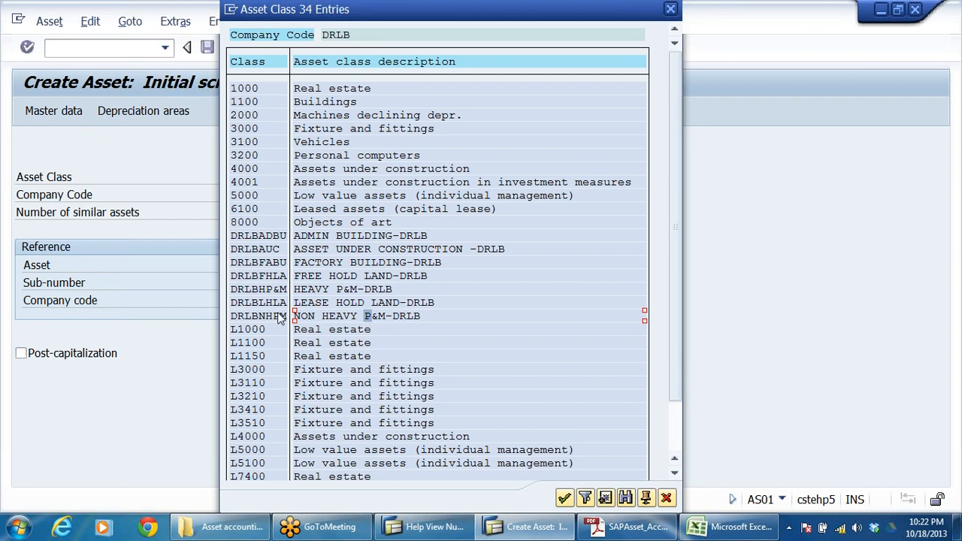
pyautogui.doubleClick(408, 314)
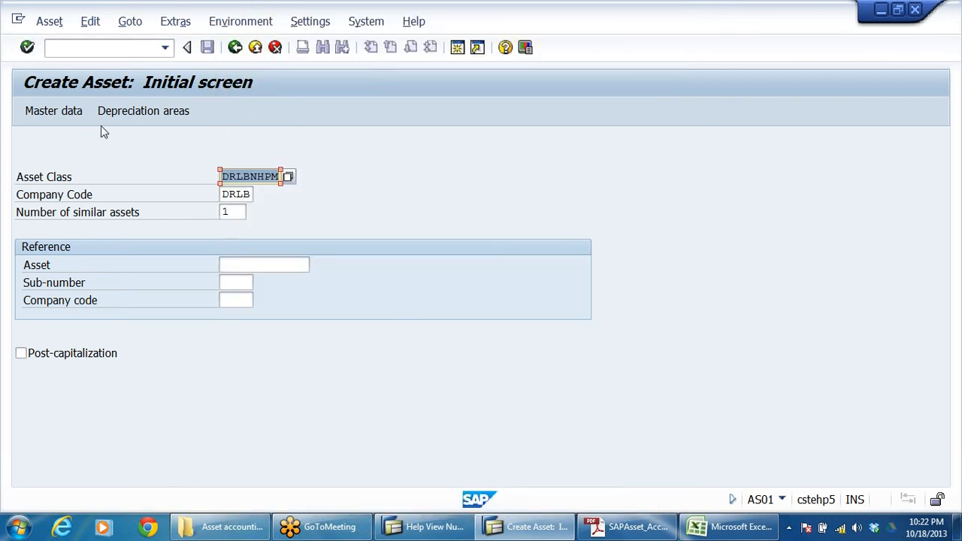
pyautogui.click(41, 113)
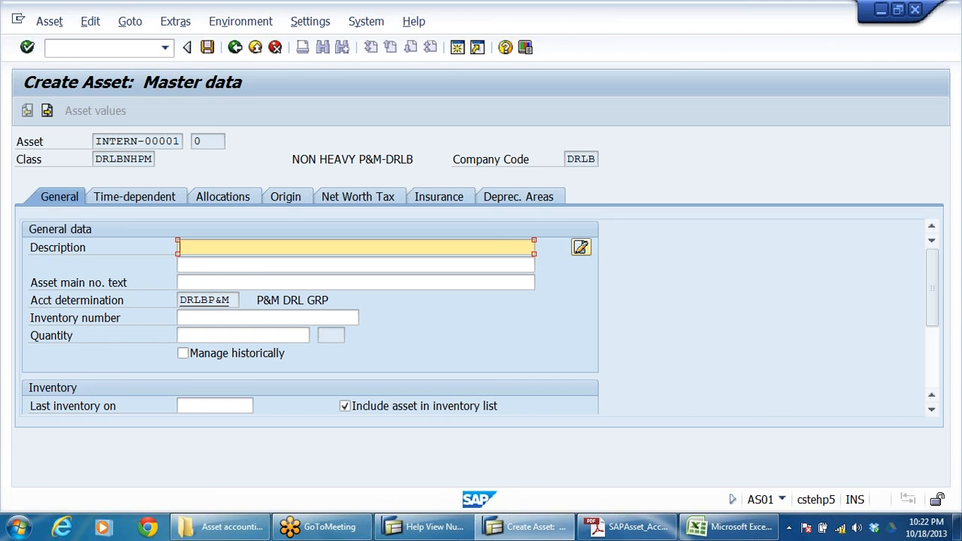
# Step: Enter PACKING MACHINE-909 ( NON-HEAVY MACHINE) as the description of the non-heavy machinery asset
pyautogui.write('PACKING MACHINE')
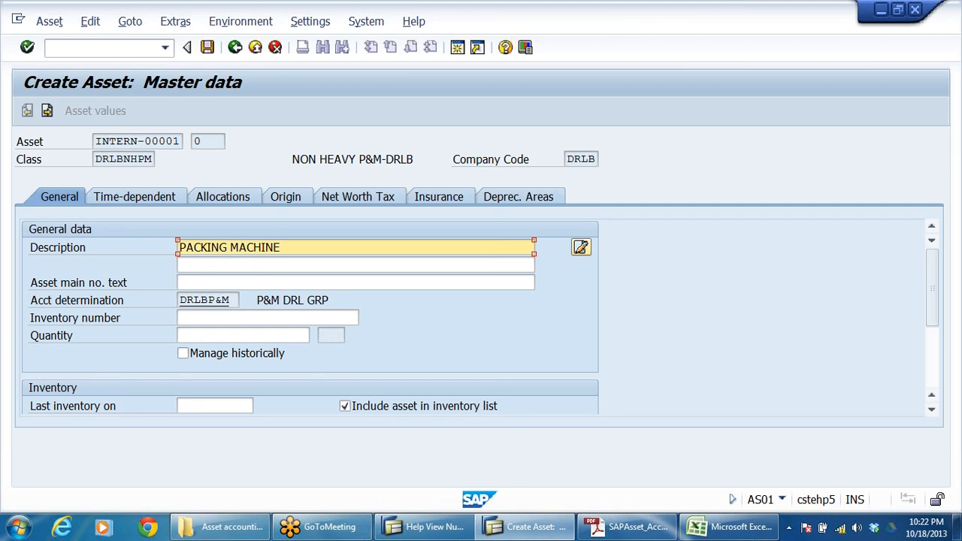
pyautogui.write('9  ( nON')
pyautogui.press('BackSpace')
pyautogui.press('BackSpace')
pyautogui.press('BackSpace')
pyautogui.write('NON-HEAVY')
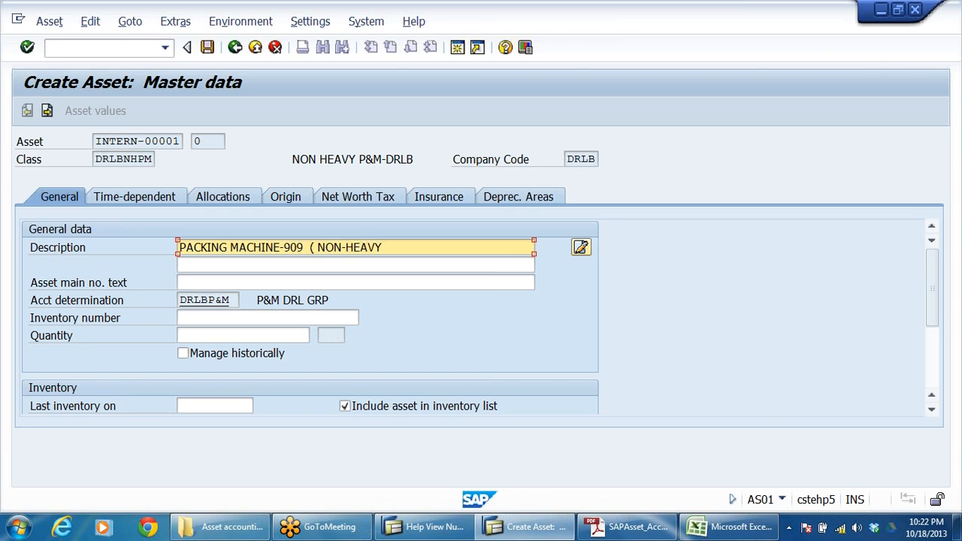
pyautogui.write(' MACHINE)')
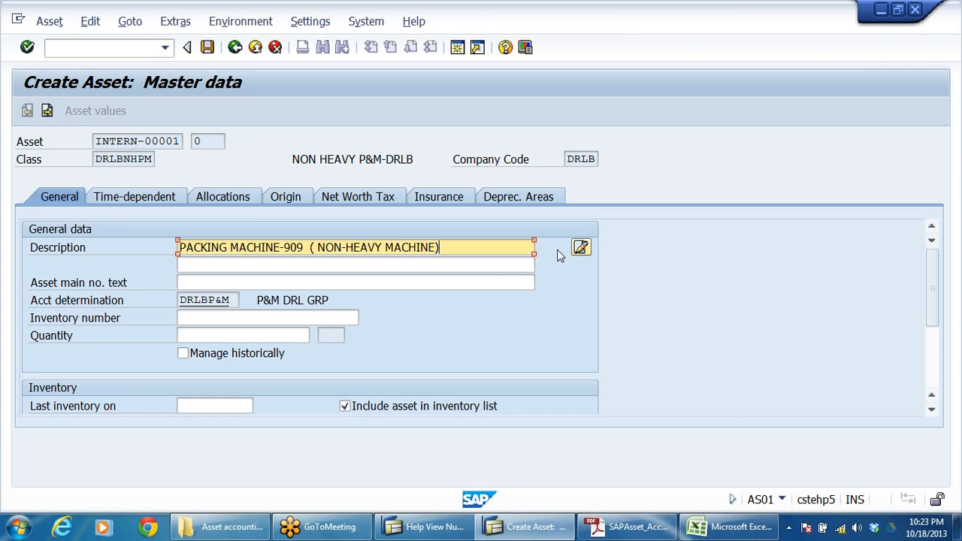
# Step: Raise the computer's speaker volume to the maximum
pyautogui.click(857, 527)
pyautogui.moveTo(857, 368); pyautogui.dragTo(854, 347)
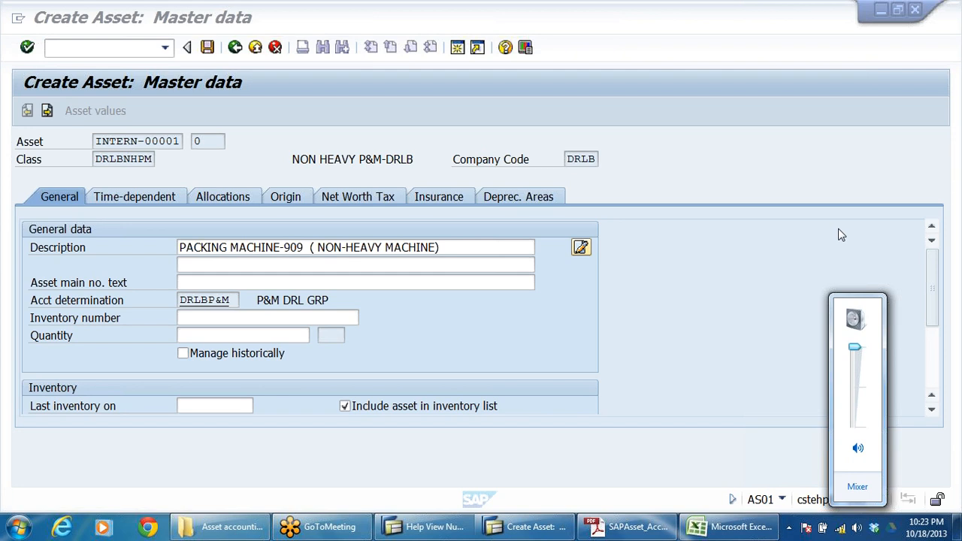
# Step: Assign business area DRHY to the packing machine in its time-dependent data
pyautogui.click(135, 195)
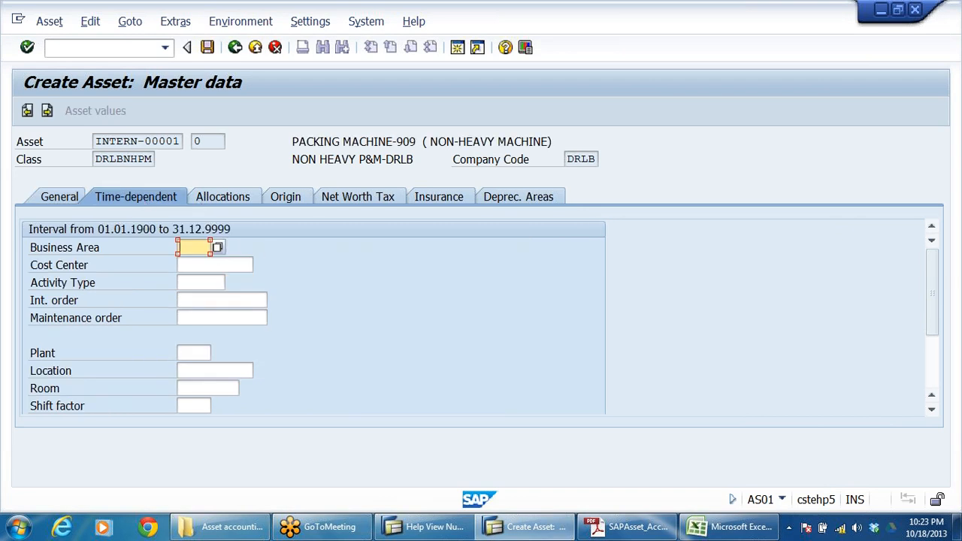
pyautogui.click(378, 142)
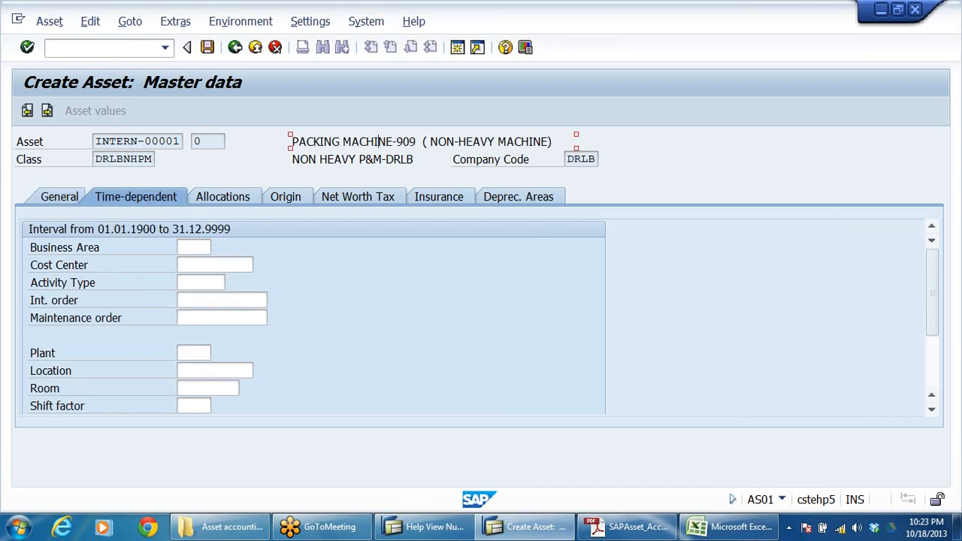
pyautogui.click(194, 248)
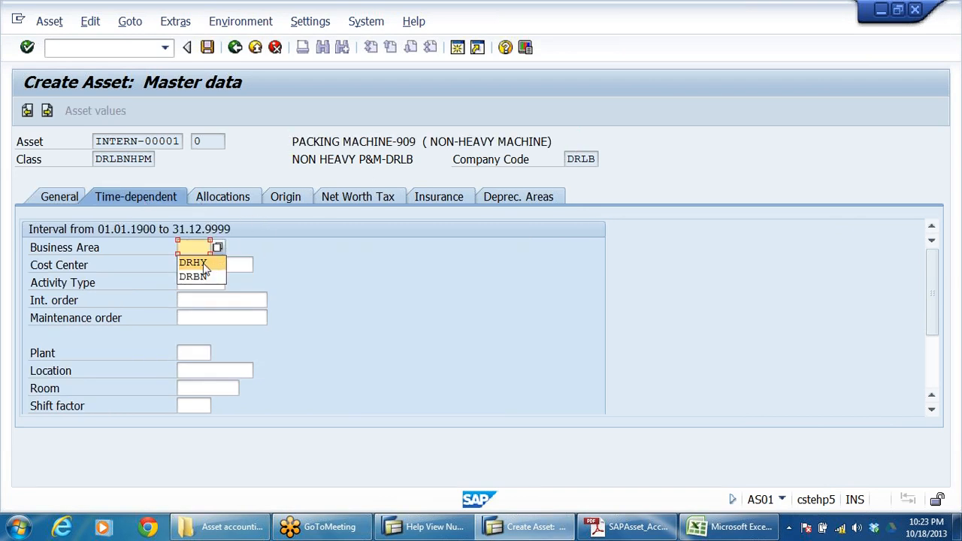
pyautogui.click(197, 261)
# Step: Set the packing machine's book depreciation useful life to 10 years and save the asset
pyautogui.click(515, 199)
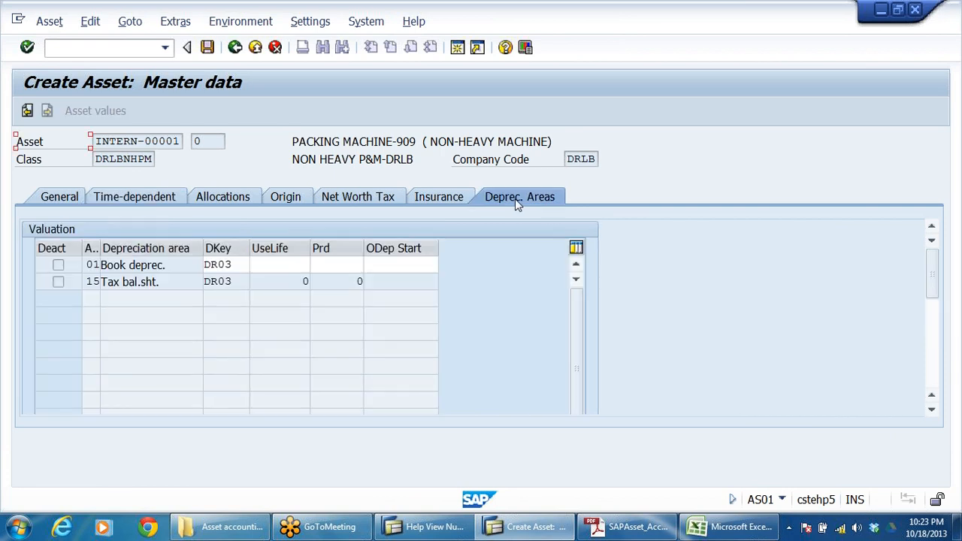
pyautogui.click(223, 265)
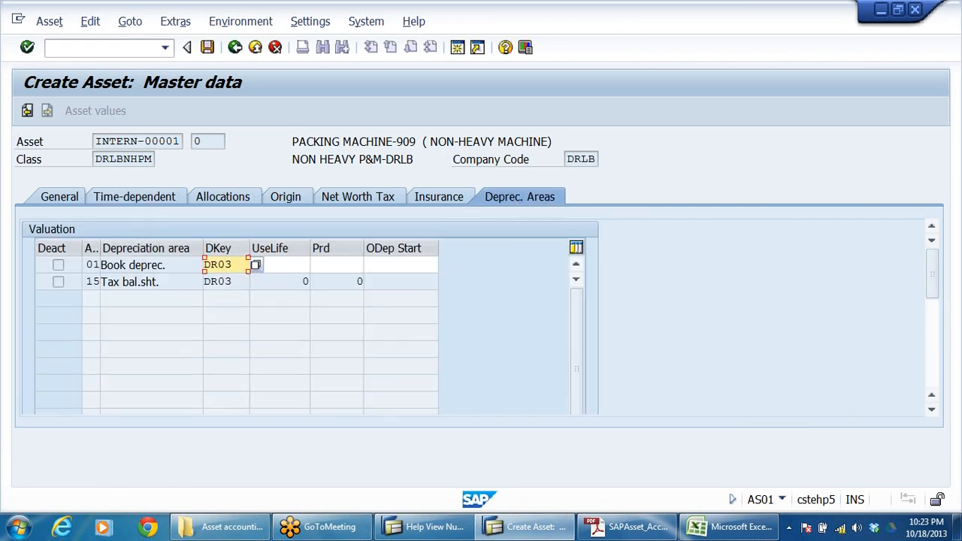
pyautogui.click(276, 265)
pyautogui.write('10')
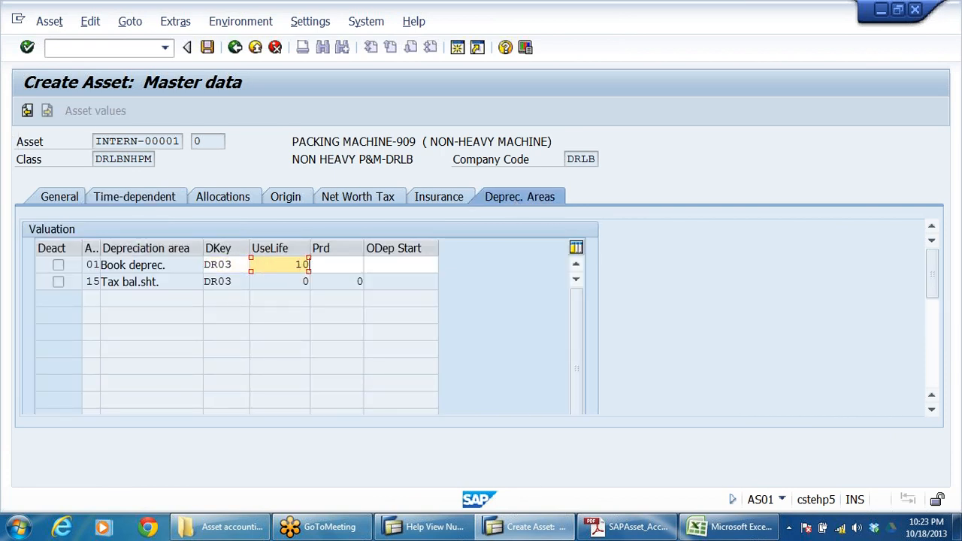
pyautogui.press('Return')
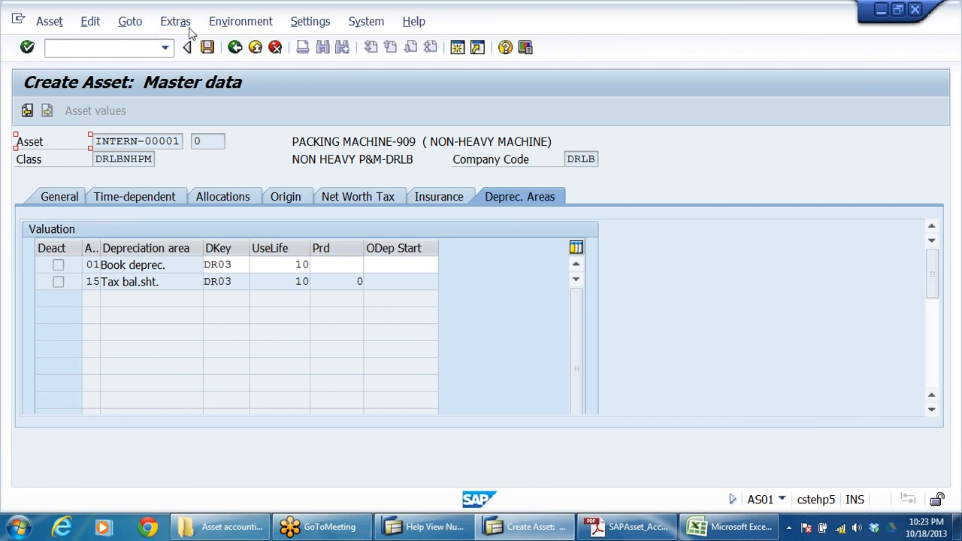
pyautogui.click(208, 47)
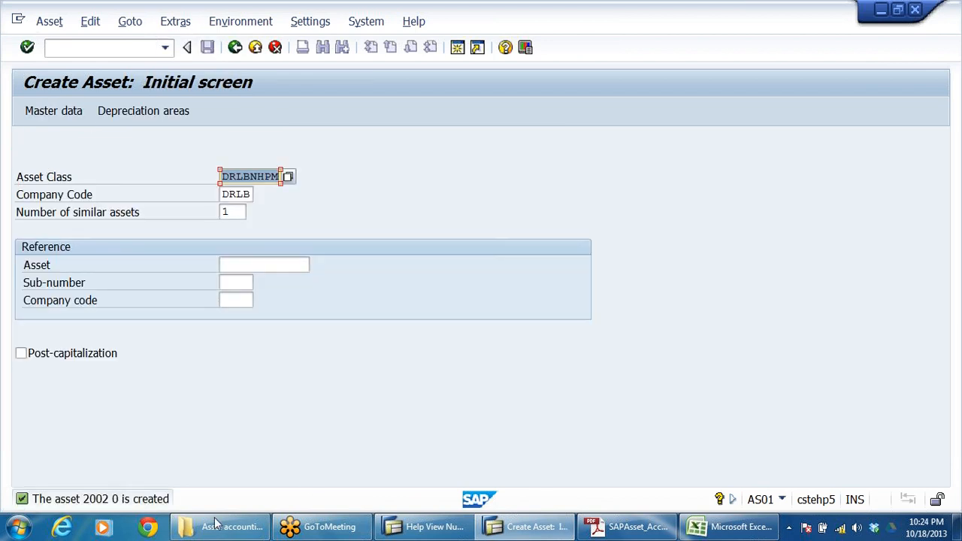
# Step: Leave asset creation and return to the Fixed Assets area of the SAP Easy Access tree
pyautogui.click(236, 47)
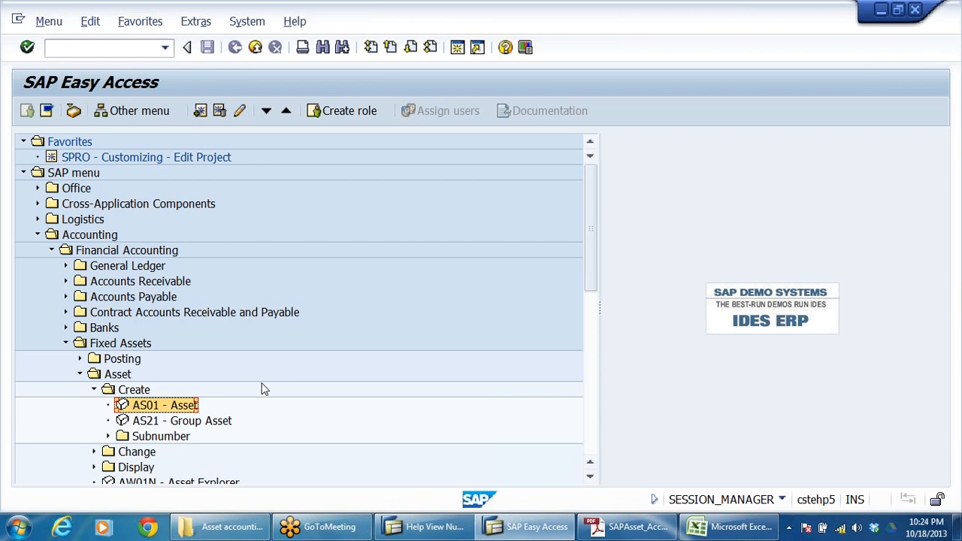
pyautogui.click(295, 316)
pyautogui.scroll(-2, 397, 322)
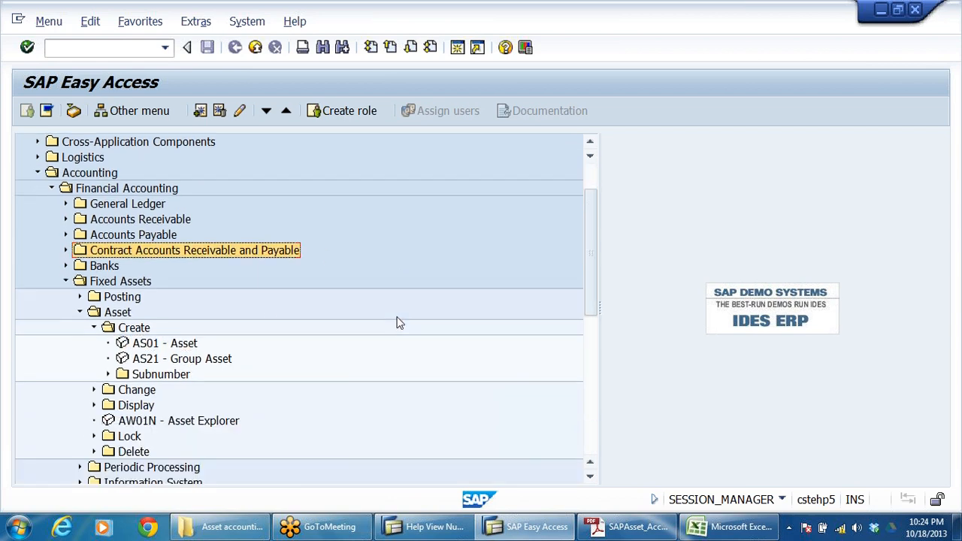
pyautogui.scroll(-1, 397, 323)
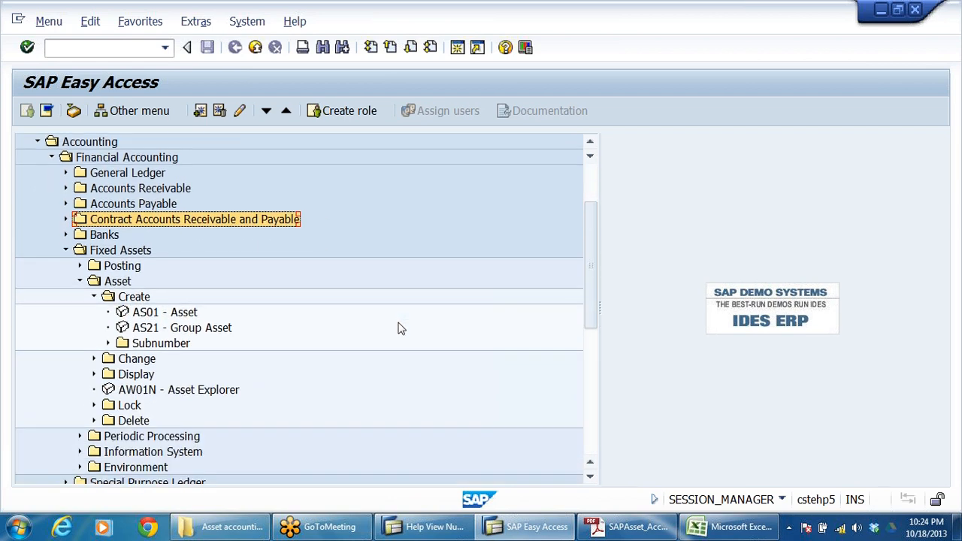
pyautogui.scroll(-1, 399, 329)
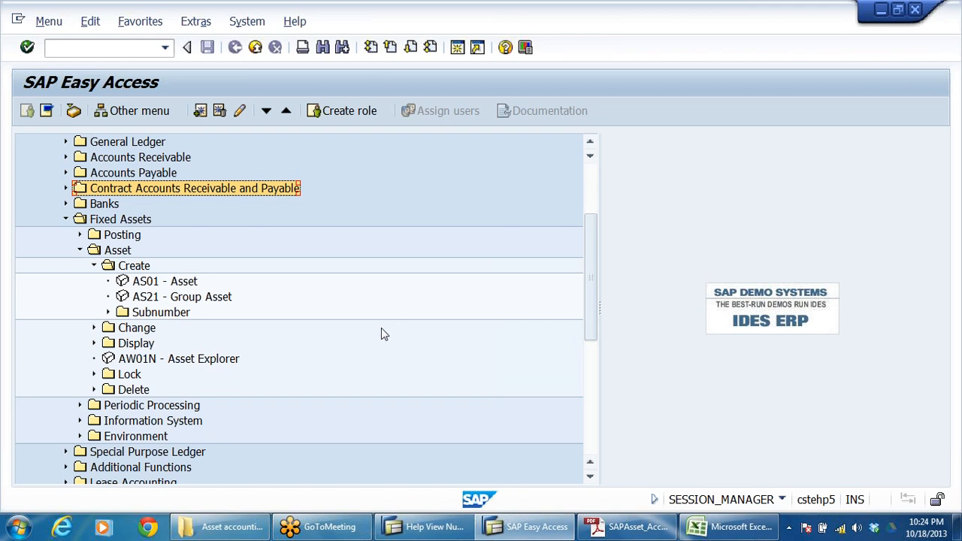
# Step: Expand the asset Change and Display folders in the menu tree and review the AS01, AS02 and AS03 transactions
pyautogui.scroll(-1, 370, 328)
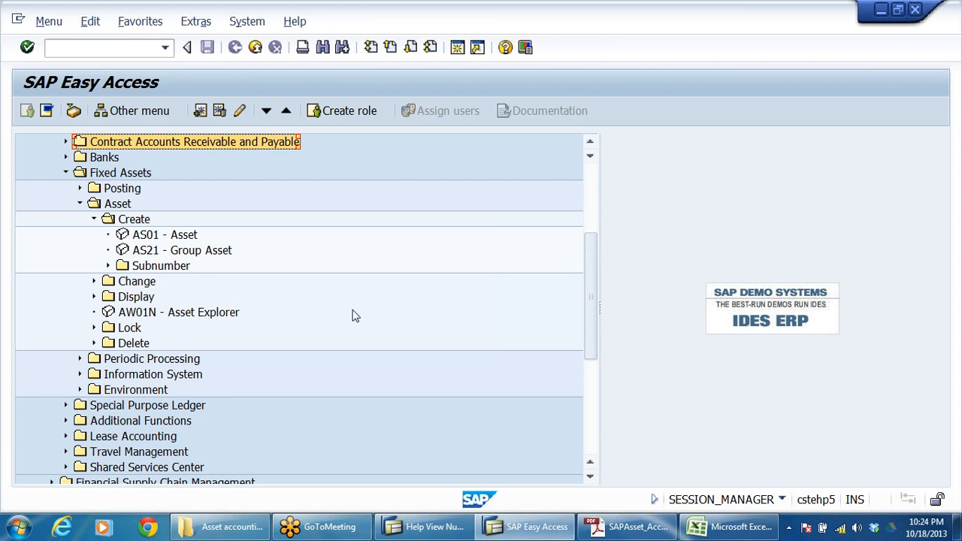
pyautogui.click(93, 282)
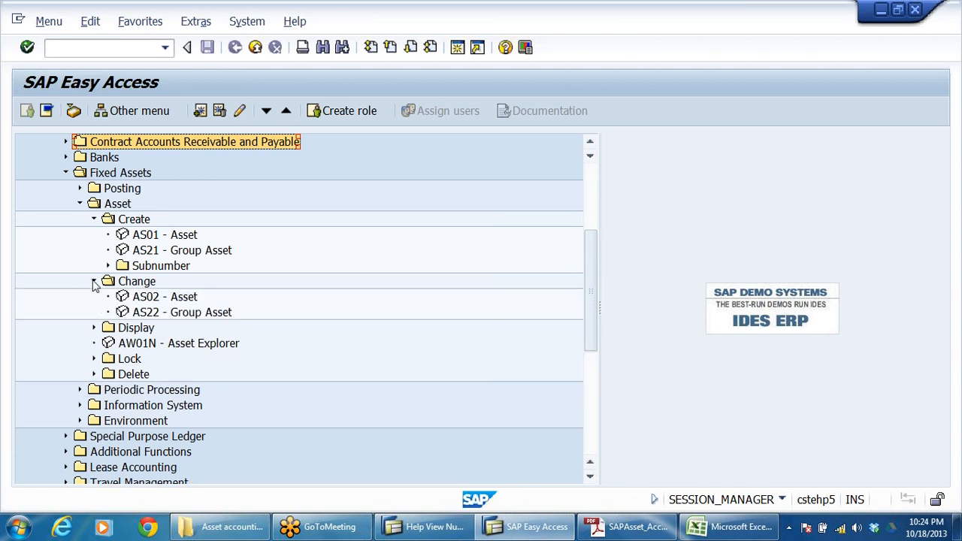
pyautogui.click(160, 299)
pyautogui.doubleClick(160, 300)
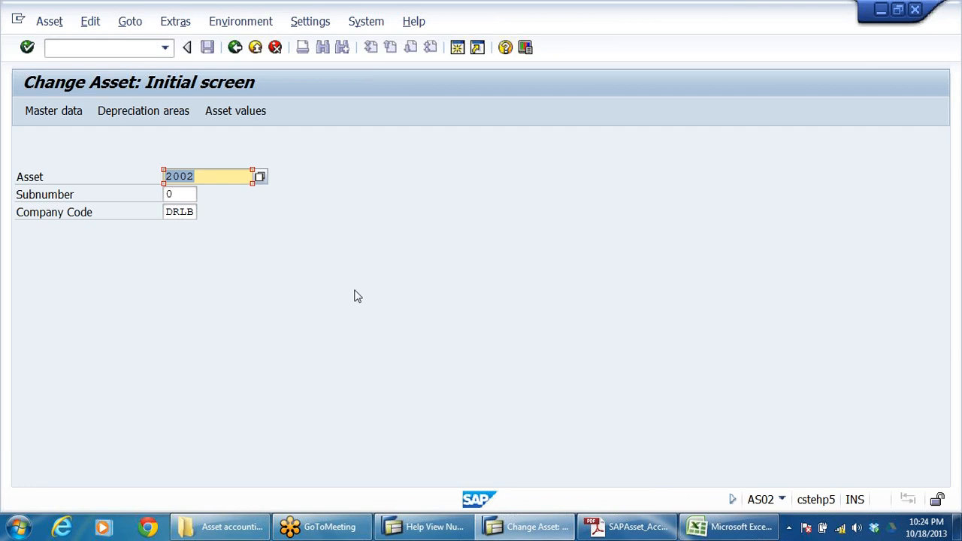
pyautogui.click(236, 47)
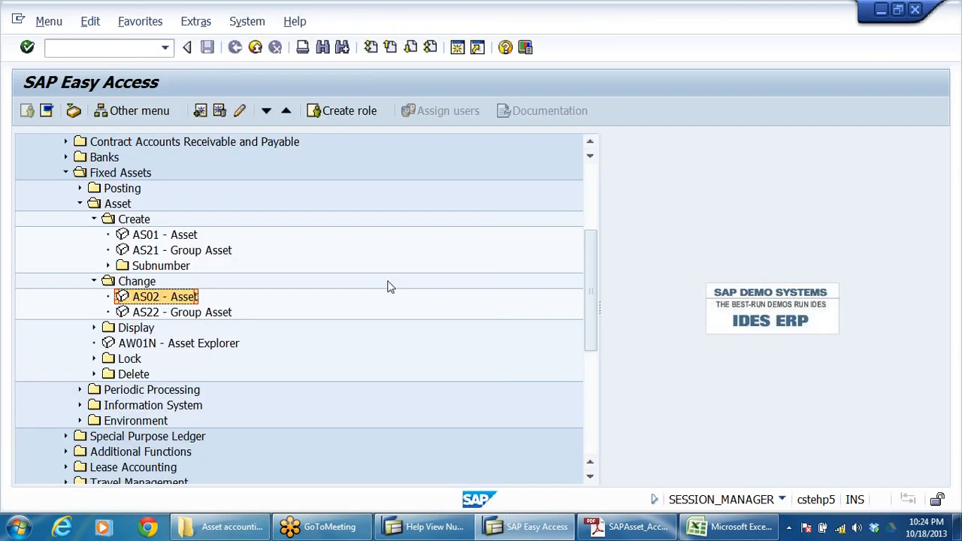
pyautogui.click(155, 237)
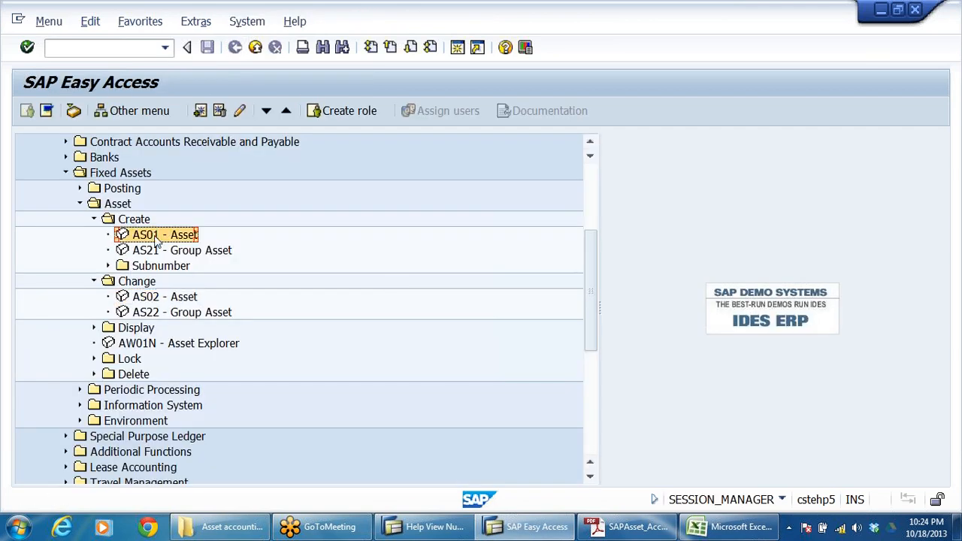
pyautogui.click(156, 301)
pyautogui.click(94, 328)
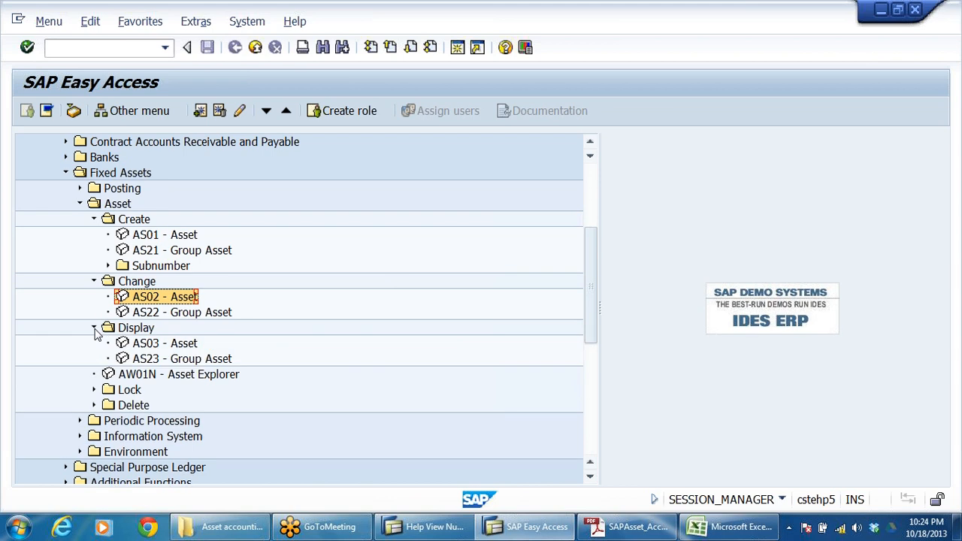
pyautogui.click(154, 345)
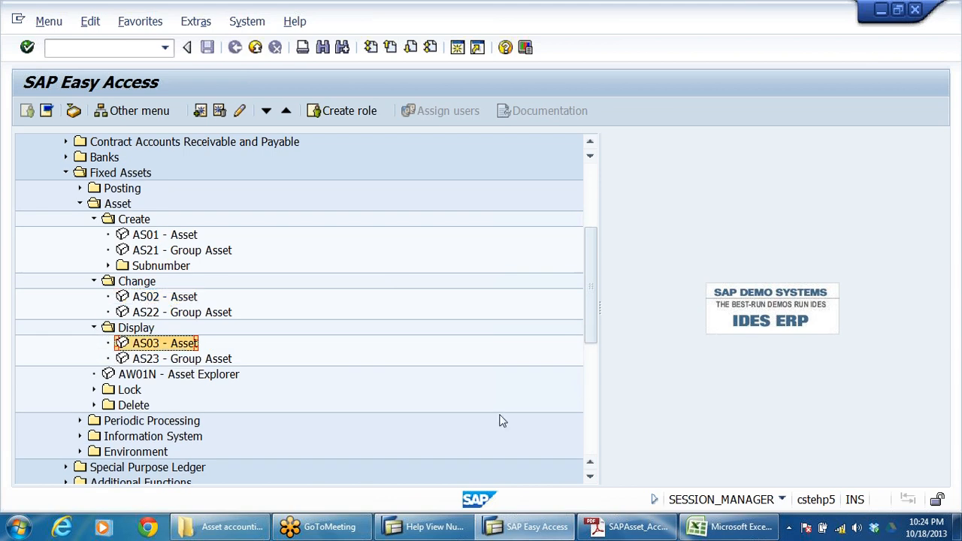
# Step: Open the master data of asset 1001 in company code DRLB for changing with AS02
pyautogui.doubleClick(164, 297)
pyautogui.click(235, 181)
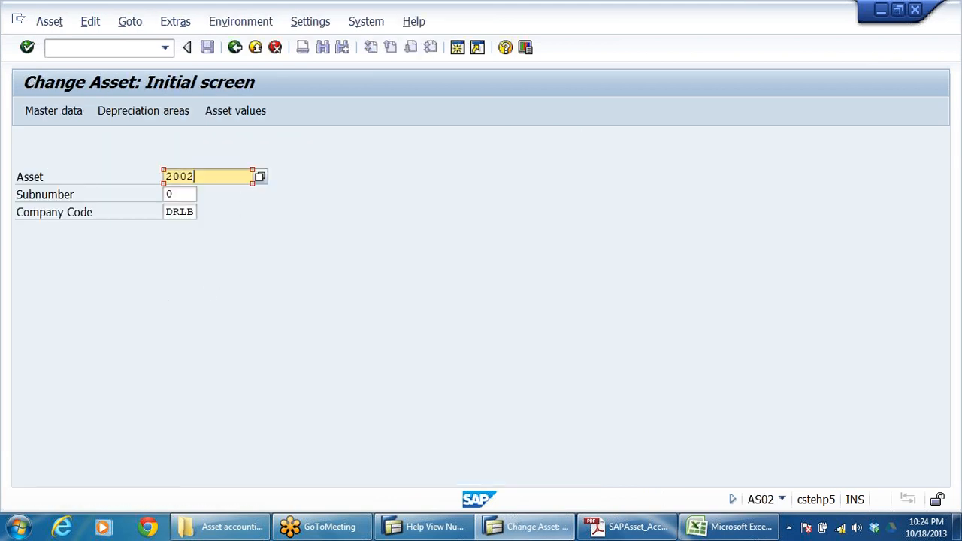
pyautogui.press('BackSpace')
pyautogui.press('BackSpace')
pyautogui.press('BackSpace')
pyautogui.press('BackSpace')
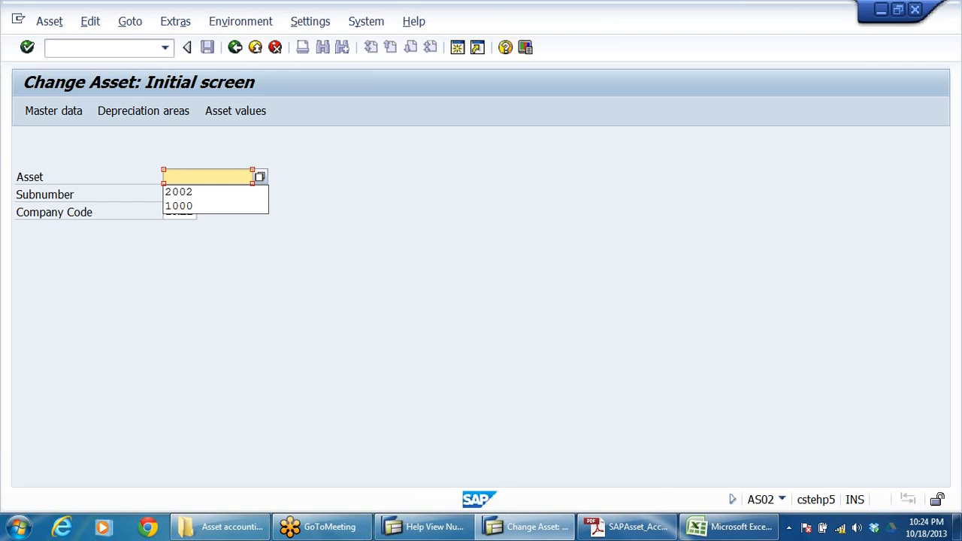
pyautogui.write('1001')
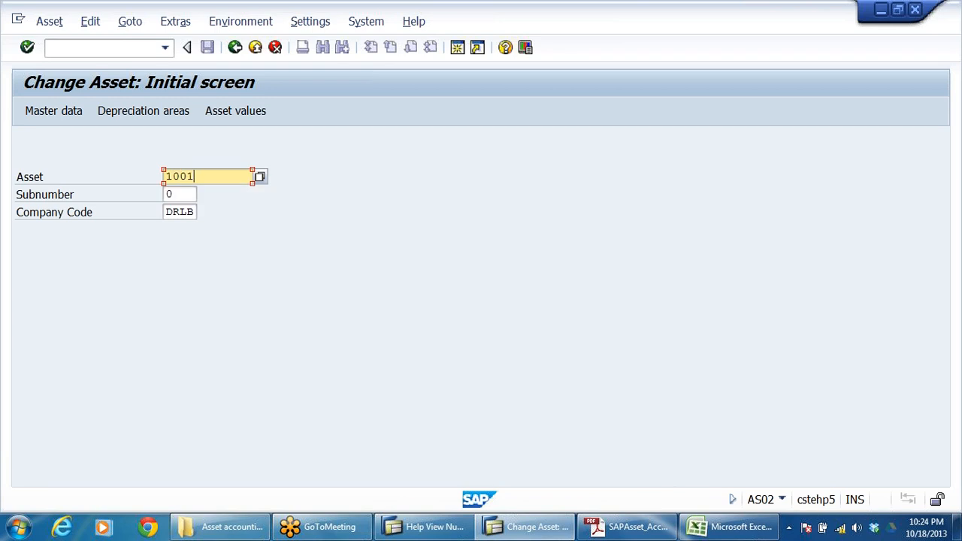
pyautogui.press('Return')
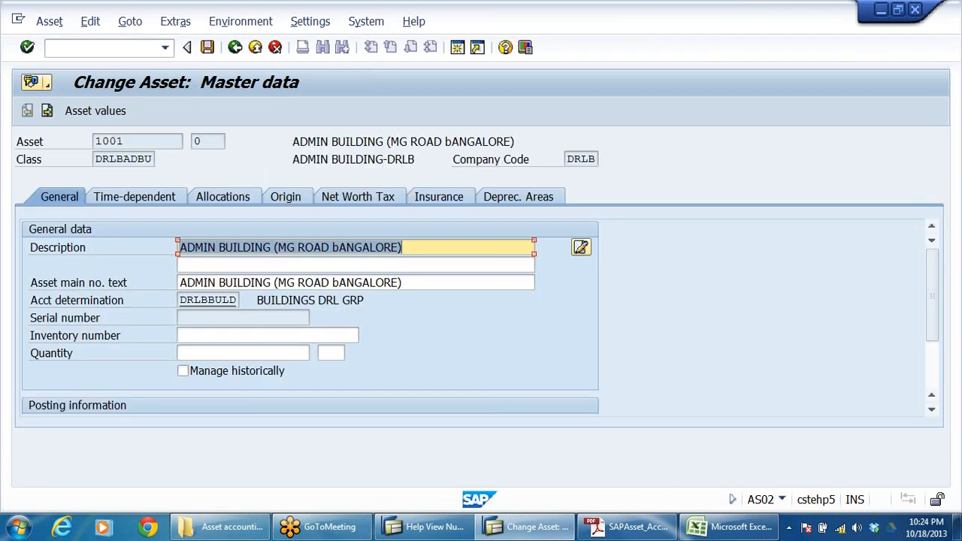
# Step: Set the admin building's business area to DRHY, overwriting the existing time-dependent data, and save the asset
pyautogui.click(135, 196)
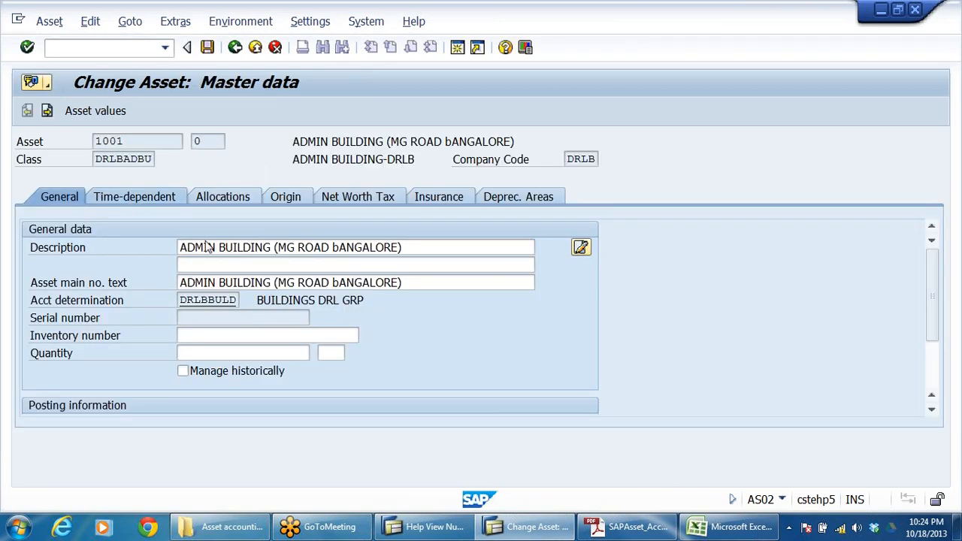
pyautogui.click(194, 247)
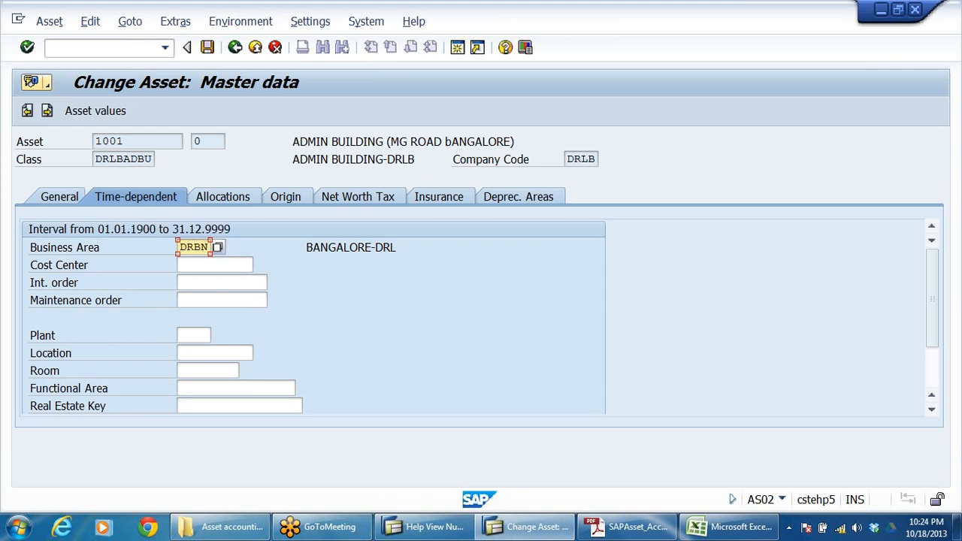
pyautogui.press('BackSpace')
pyautogui.press('BackSpace')
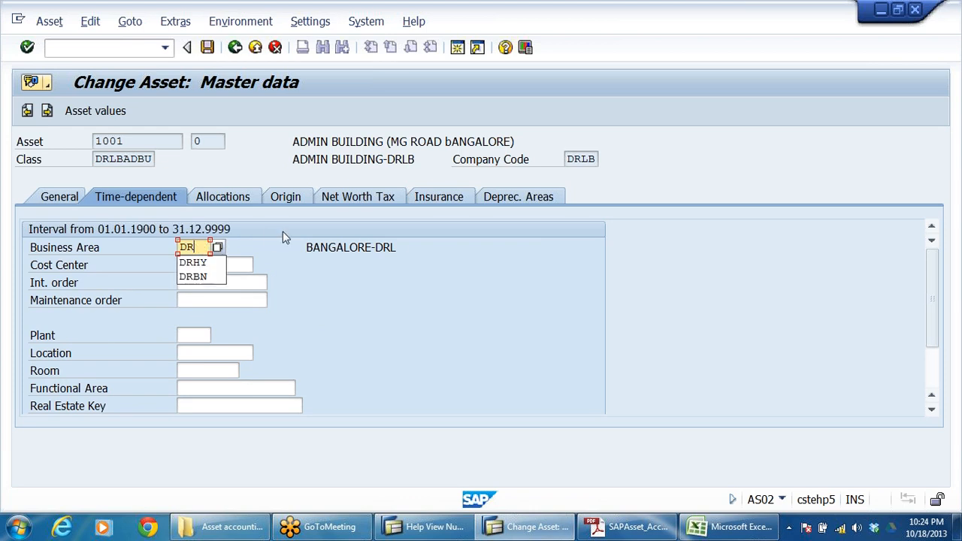
pyautogui.press('Down')
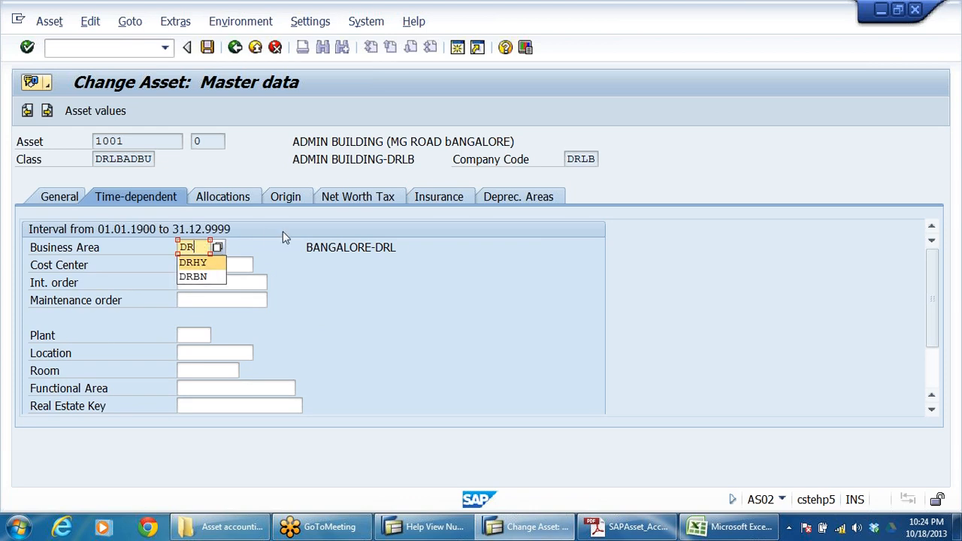
pyautogui.press('Return')
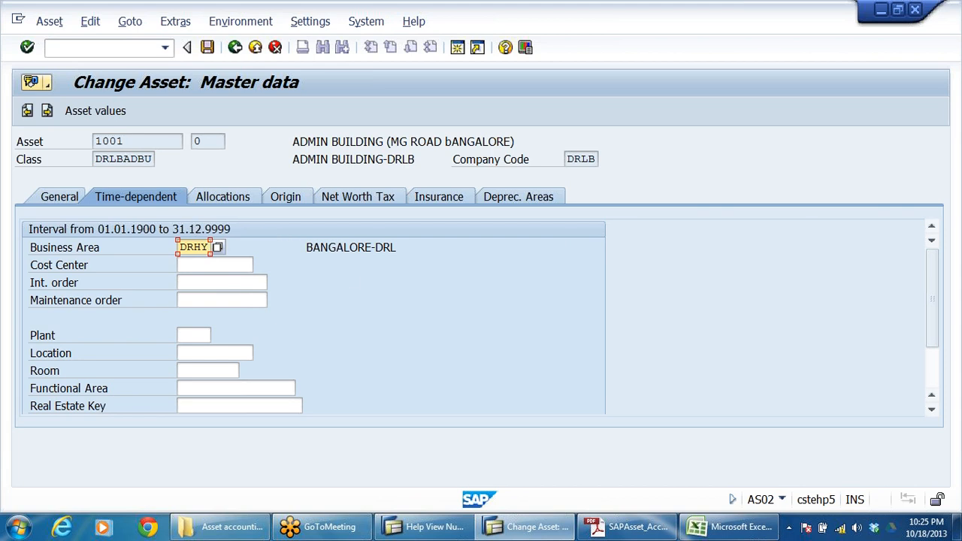
pyautogui.press('Return')
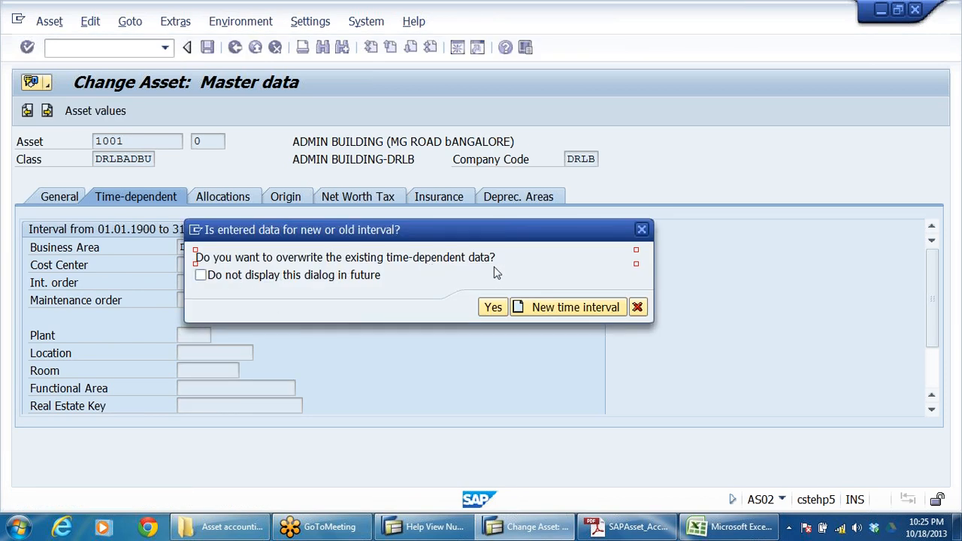
pyautogui.click(493, 306)
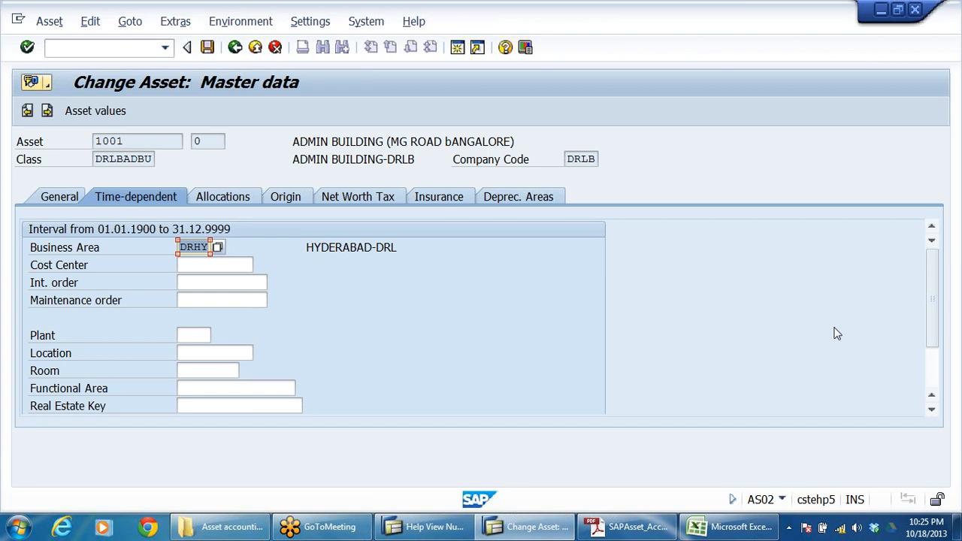
pyautogui.hotkey('ctrl', 's')
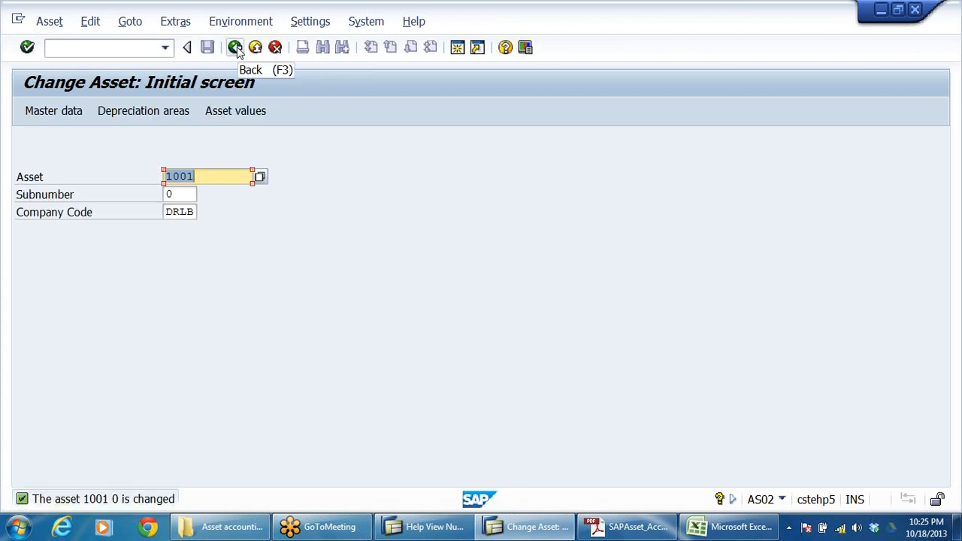
# Step: Look through the main asset number value list, sort it by capitalization date, and leave the asset change transaction
pyautogui.click(260, 177)
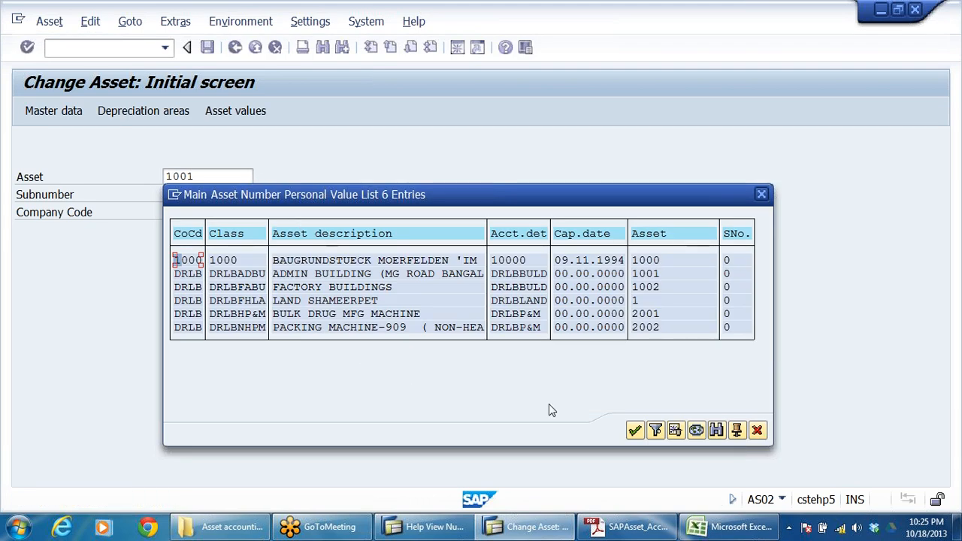
pyautogui.click(635, 432)
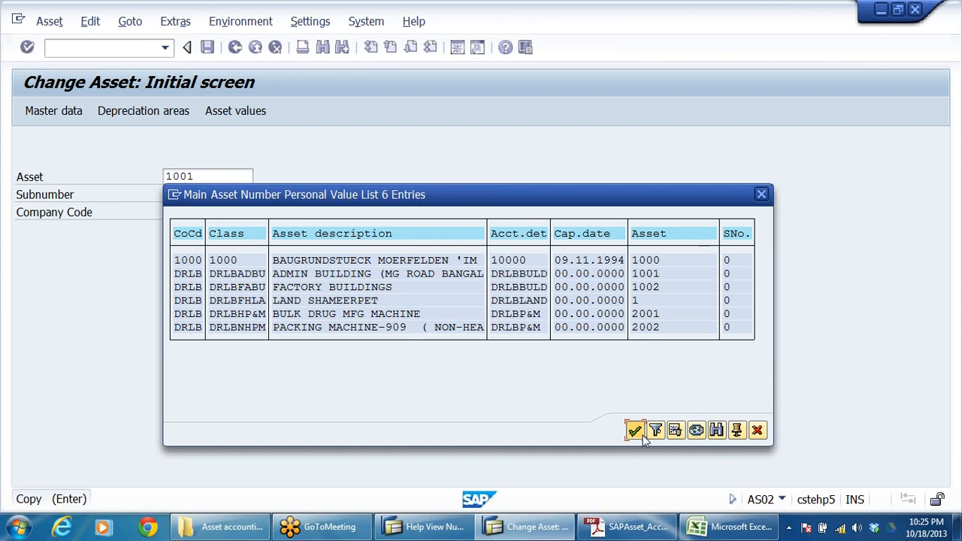
pyautogui.click(260, 178)
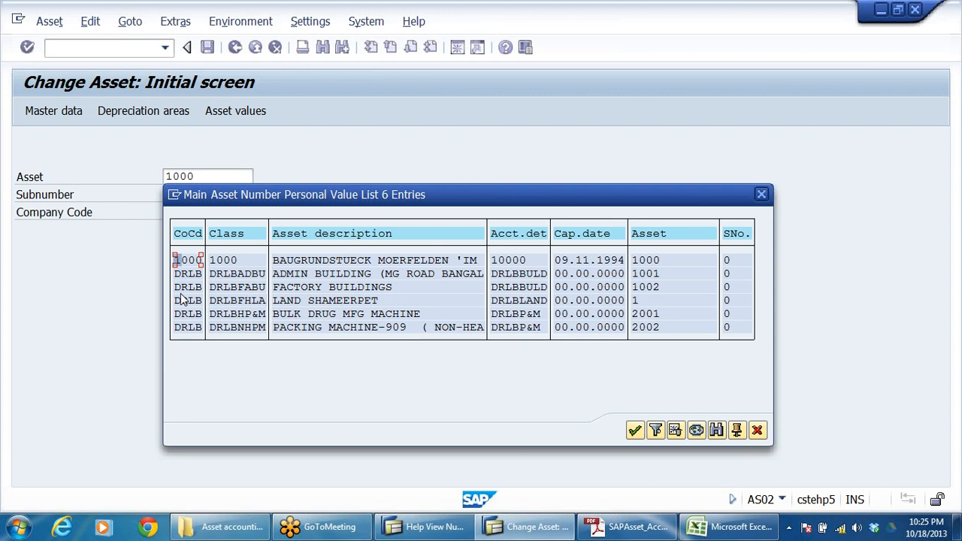
pyautogui.click(304, 276)
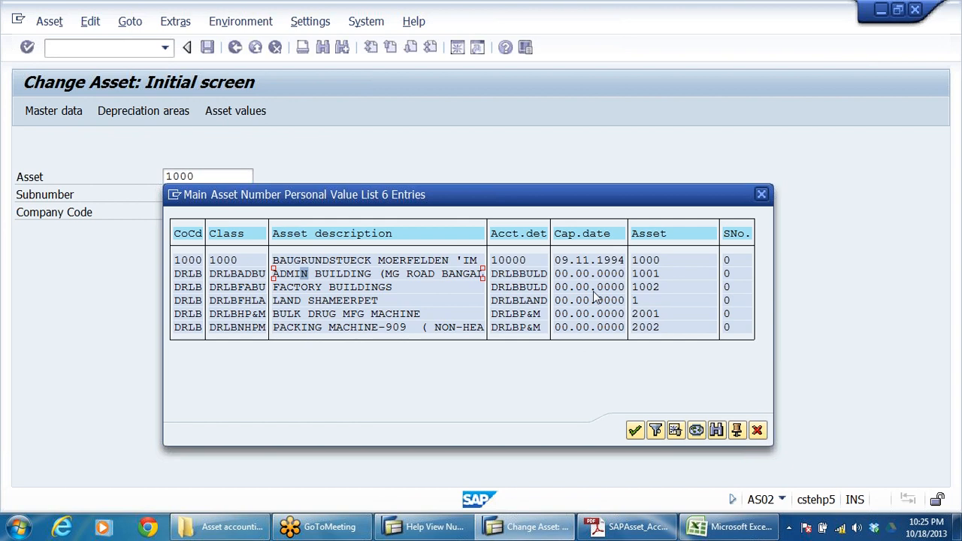
pyautogui.click(586, 235)
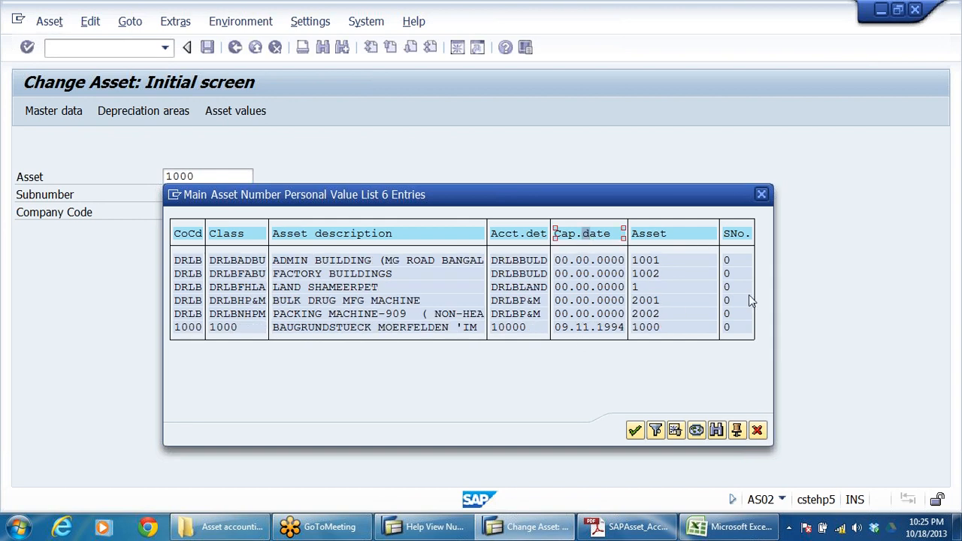
pyautogui.click(636, 289)
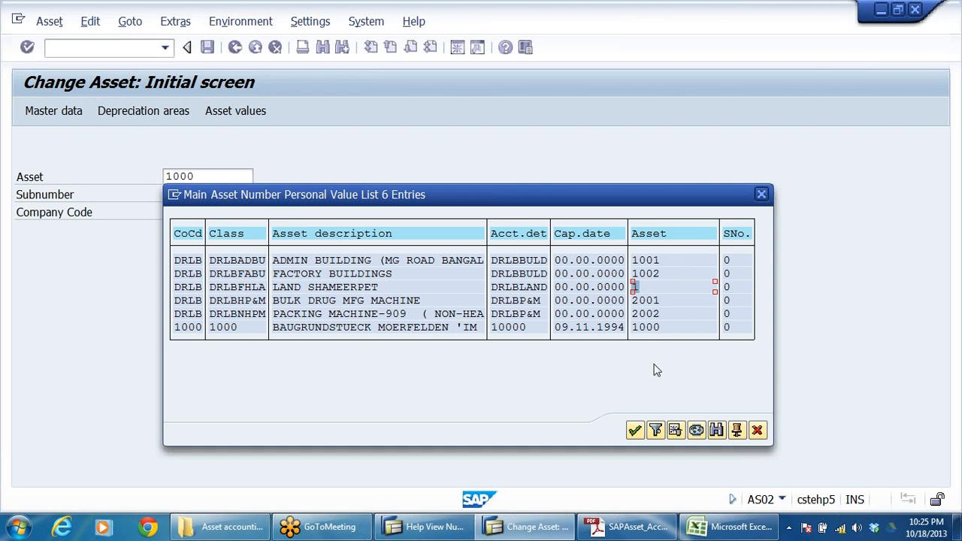
pyautogui.click(635, 430)
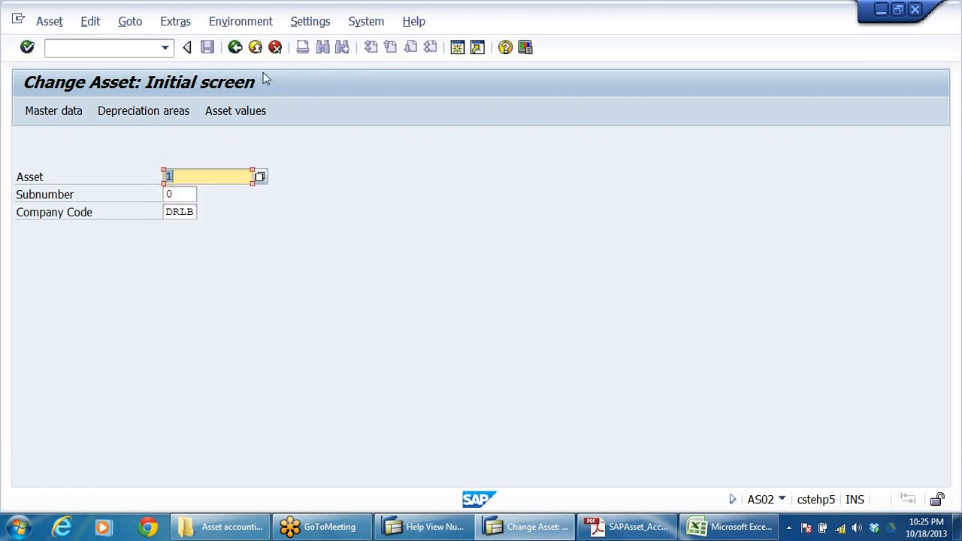
pyautogui.click(234, 48)
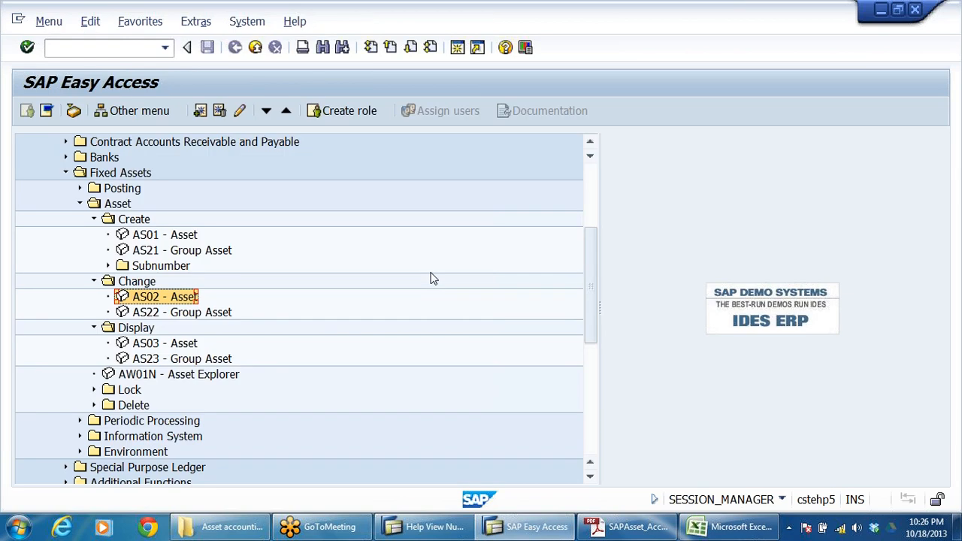
# Step: Switch to the asset accounting workbook in Excel and review the assets sheet's acquisition and depreciation entries, depreciation methods and GL account list
pyautogui.click(703, 528)
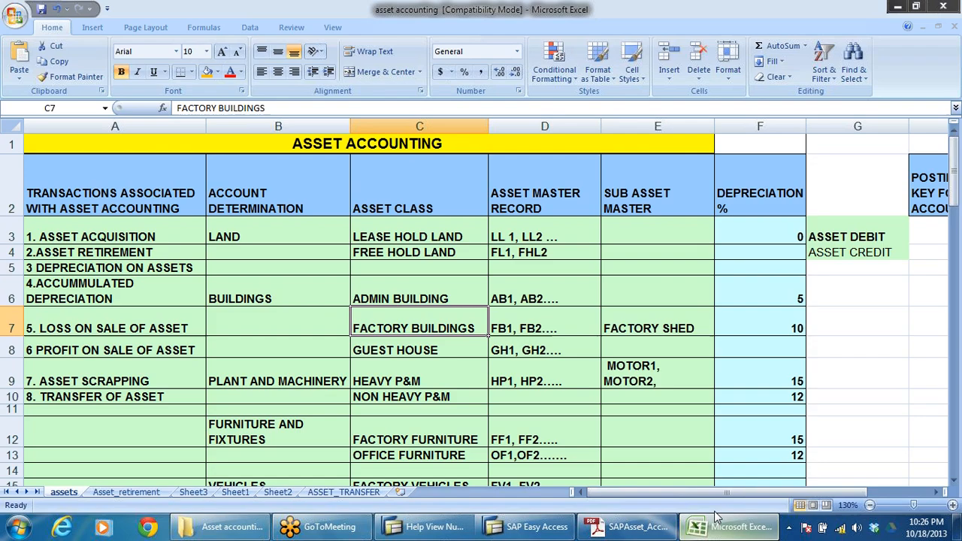
pyautogui.scroll(-11, 421, 339)
pyautogui.scroll(-11, 433, 340)
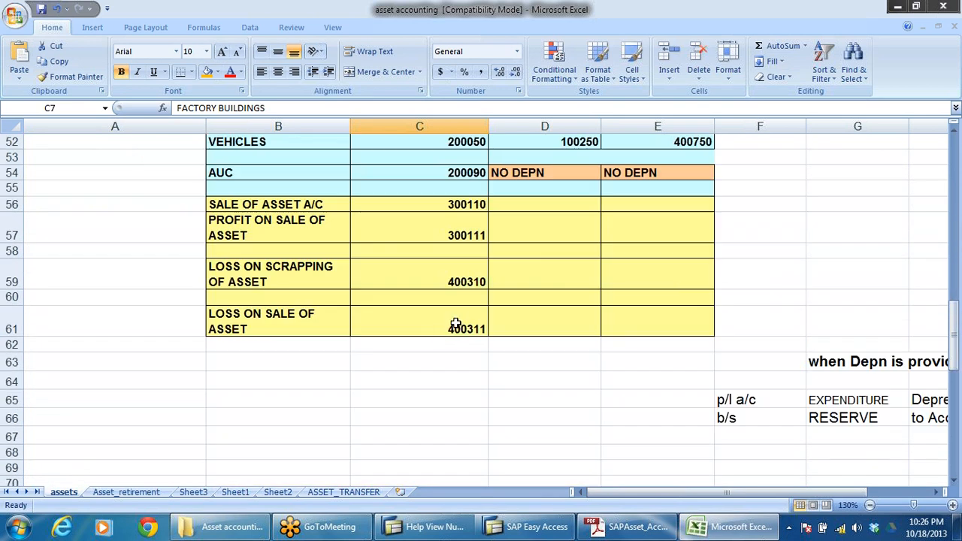
pyautogui.scroll(-6, 567, 326)
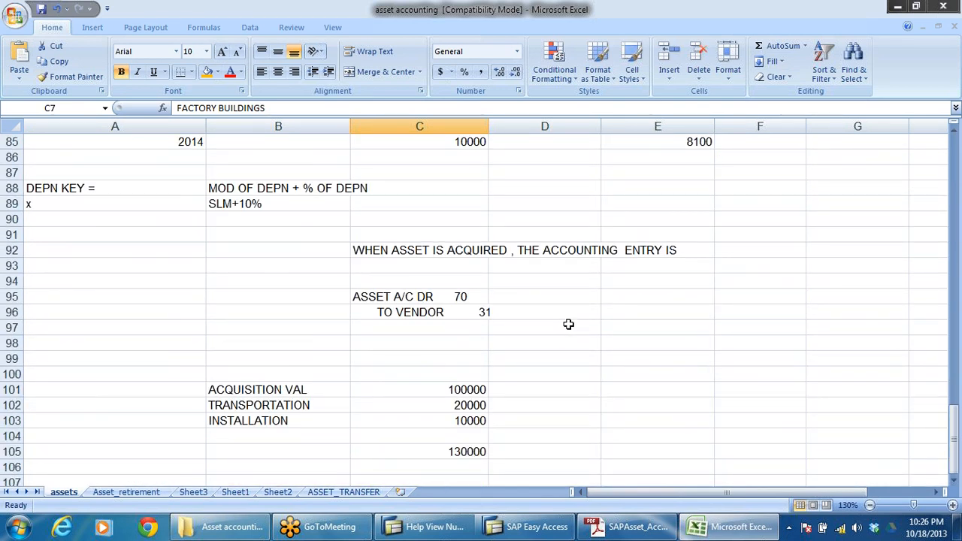
pyautogui.scroll(5, 570, 324)
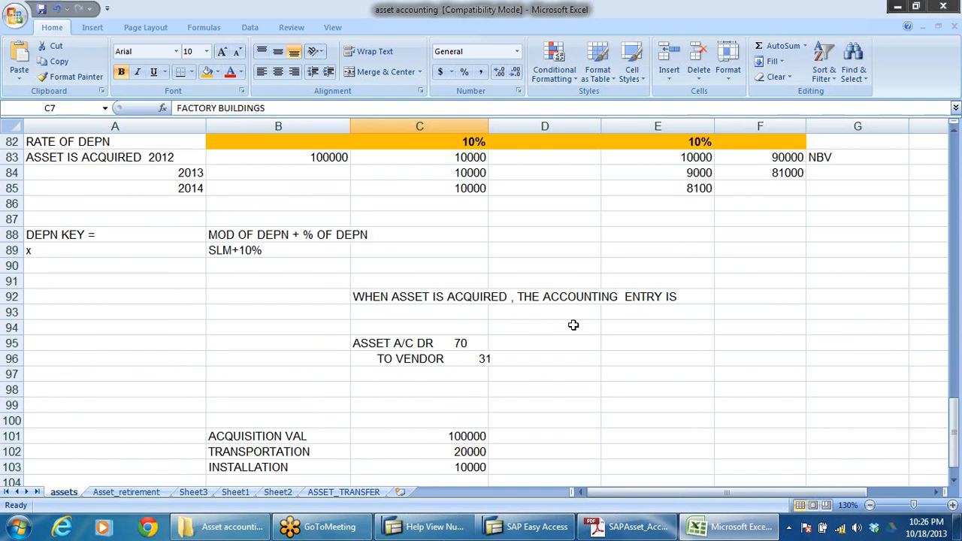
pyautogui.scroll(5, 573, 324)
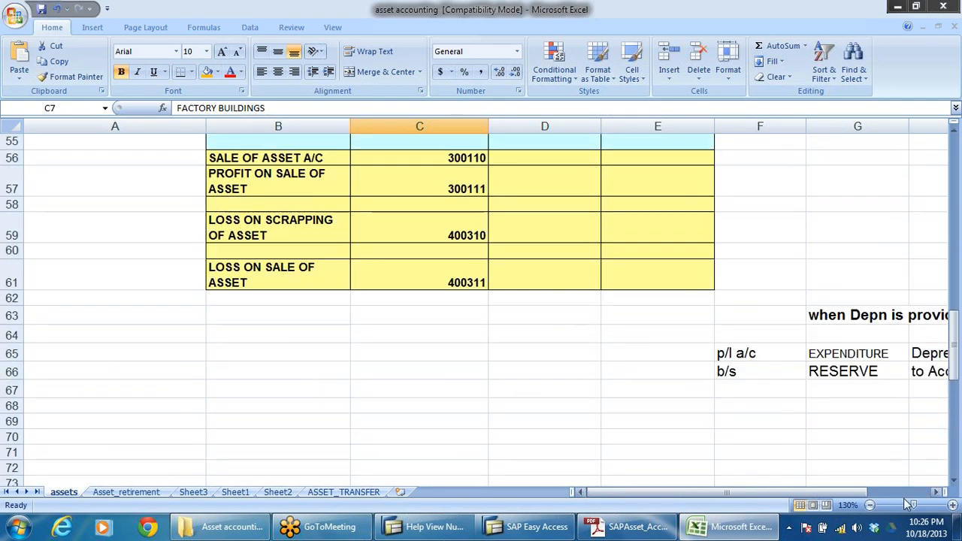
pyautogui.click(934, 493)
pyautogui.click(935, 493)
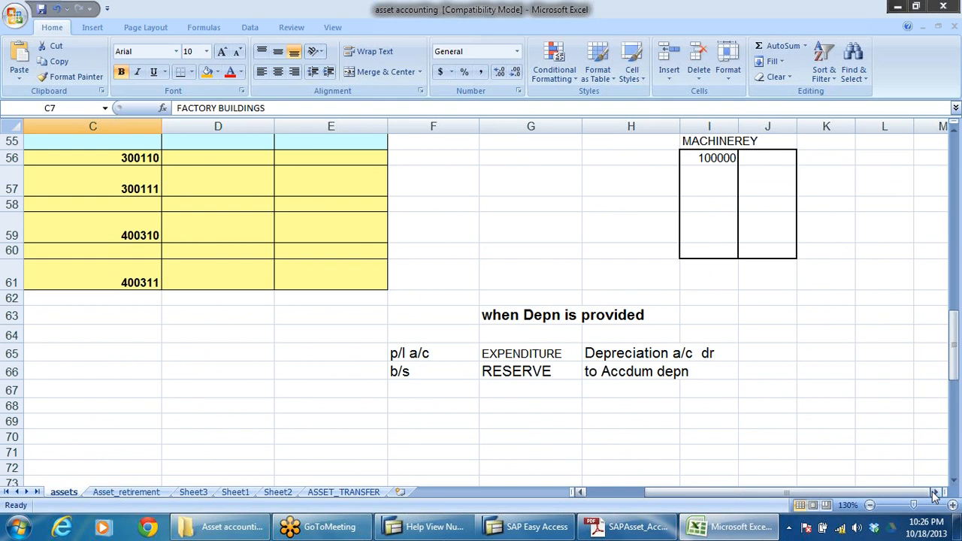
pyautogui.scroll(9, 846, 430)
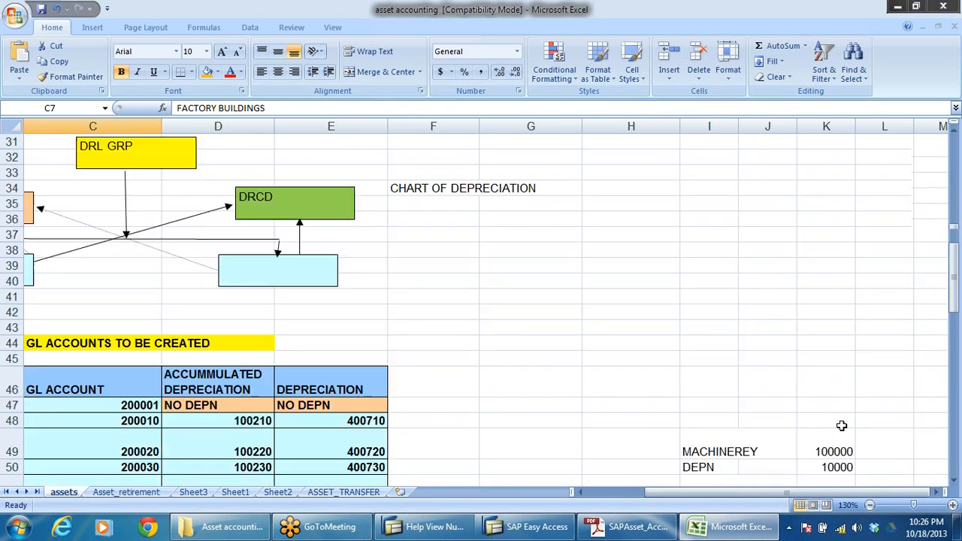
pyautogui.scroll(-1, 842, 426)
pyautogui.scroll(-4, 841, 426)
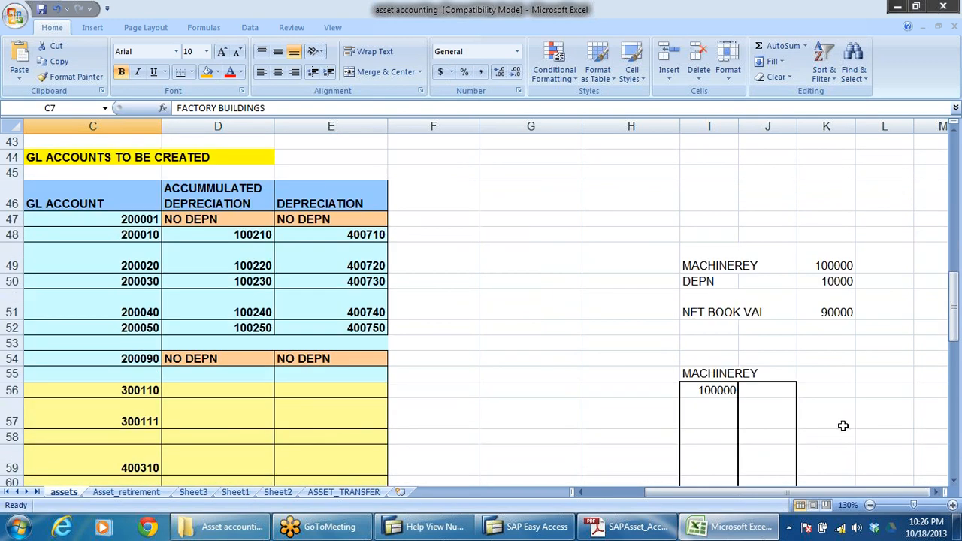
pyautogui.moveTo(683, 492); pyautogui.dragTo(611, 492)
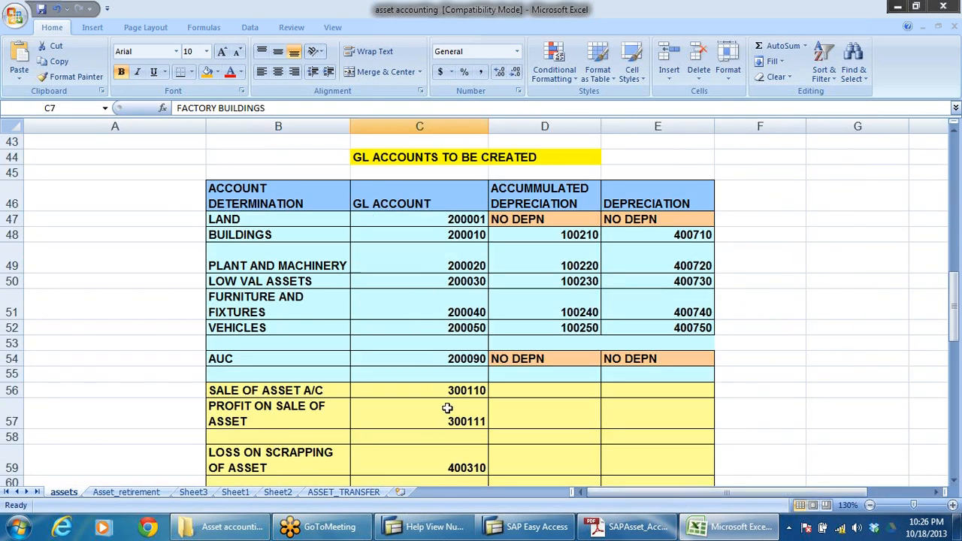
pyautogui.scroll(5, 485, 398)
pyautogui.scroll(-12, 481, 394)
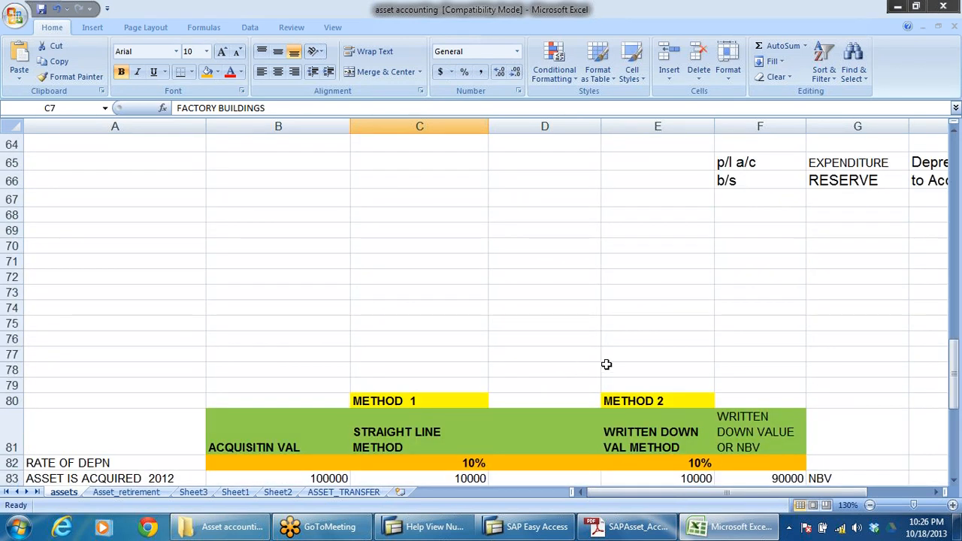
# Step: Enter ACCOUNTING ENTRY in cell A64 and ACQUISITION OF ASSET in cell A65 of the assets sheet
pyautogui.scroll(2, 613, 372)
pyautogui.click(66, 273)
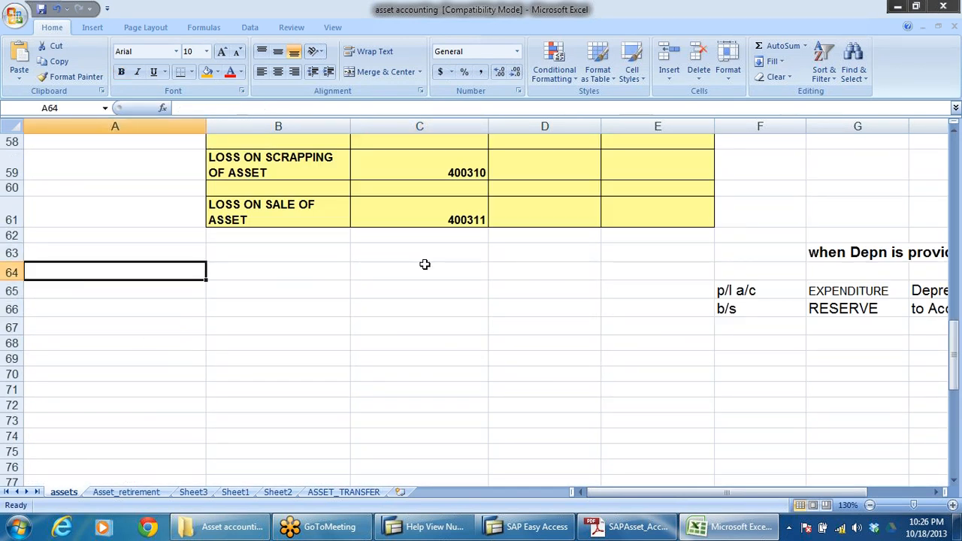
pyautogui.write('ACCOUN')
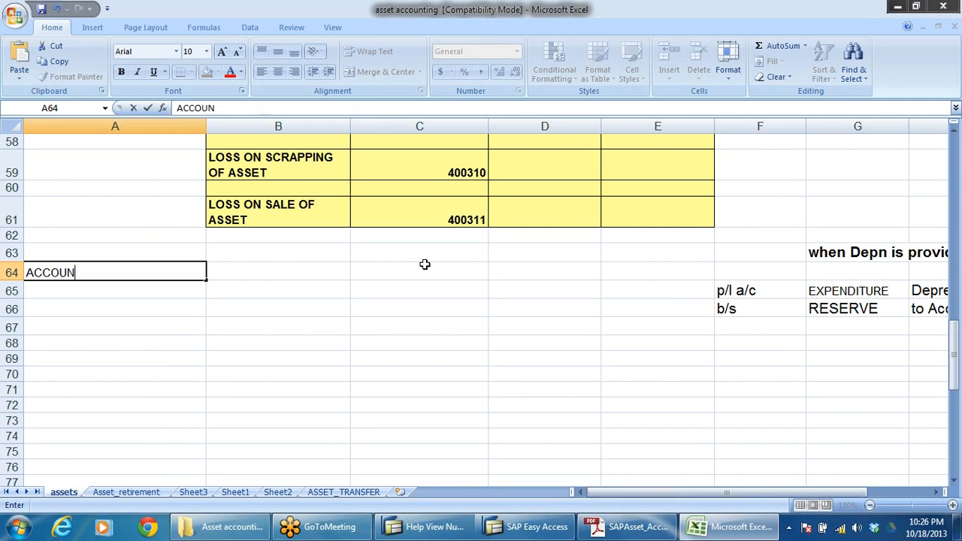
pyautogui.write('TING ENTRY')
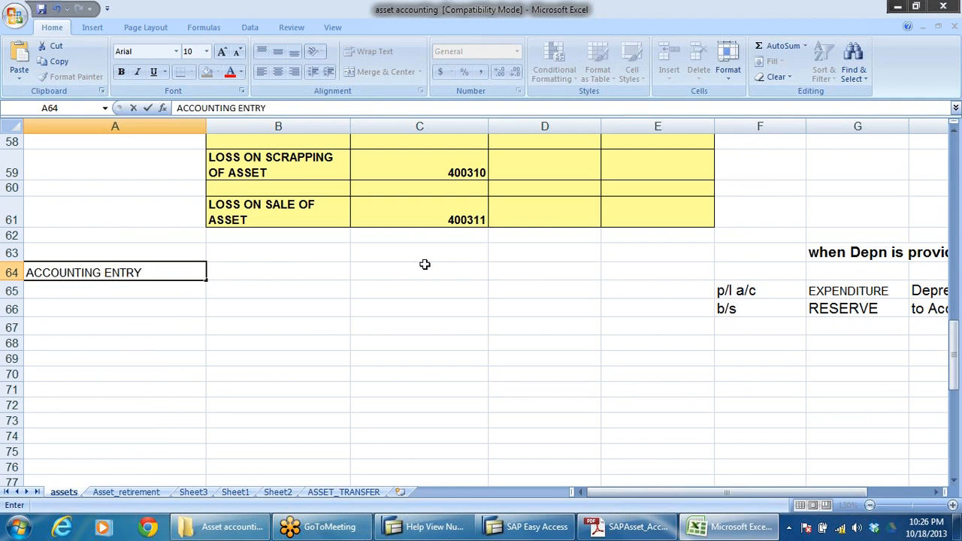
pyautogui.click(70, 323)
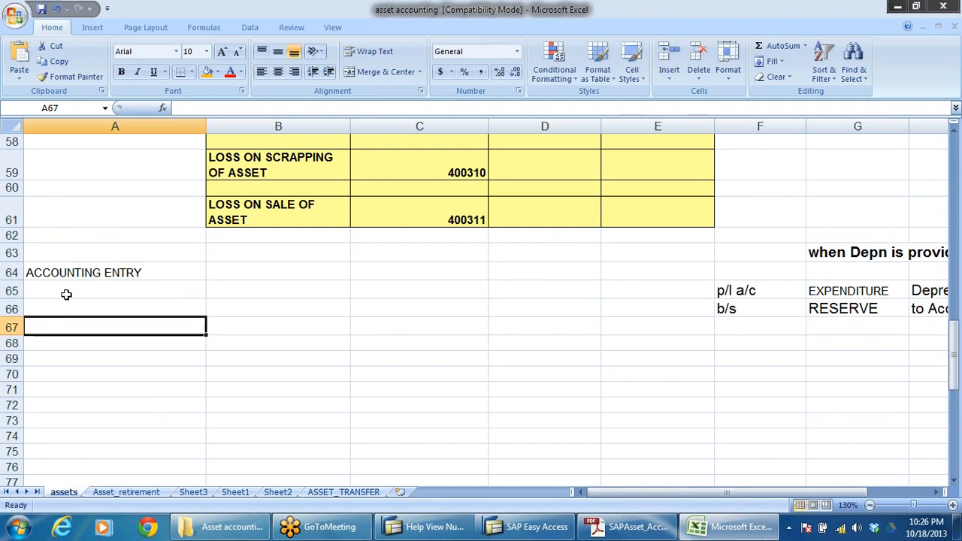
pyautogui.click(66, 294)
pyautogui.write('AC')
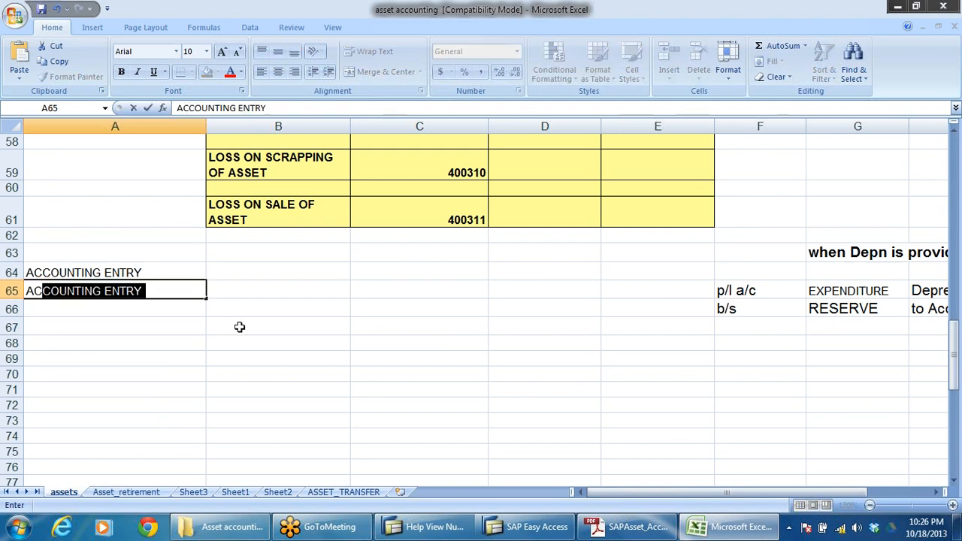
pyautogui.write('QUISITION OF')
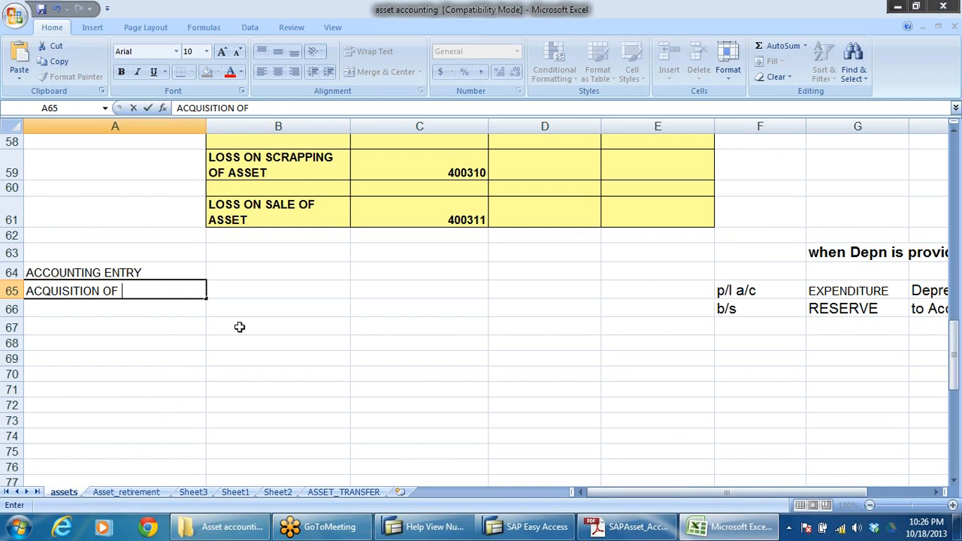
pyautogui.write(' ASSET')
pyautogui.click(284, 330)
# Step: Write the acquisition entry below its heading: ASSET A/C DR in A67 and an indented TO VENDOR A/C in A68
pyautogui.click(93, 327)
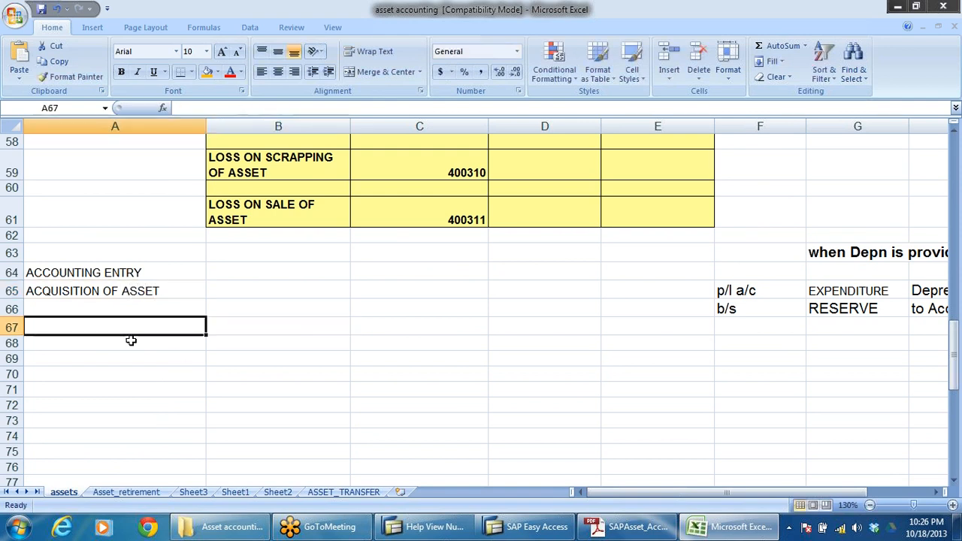
pyautogui.write('ASSET')
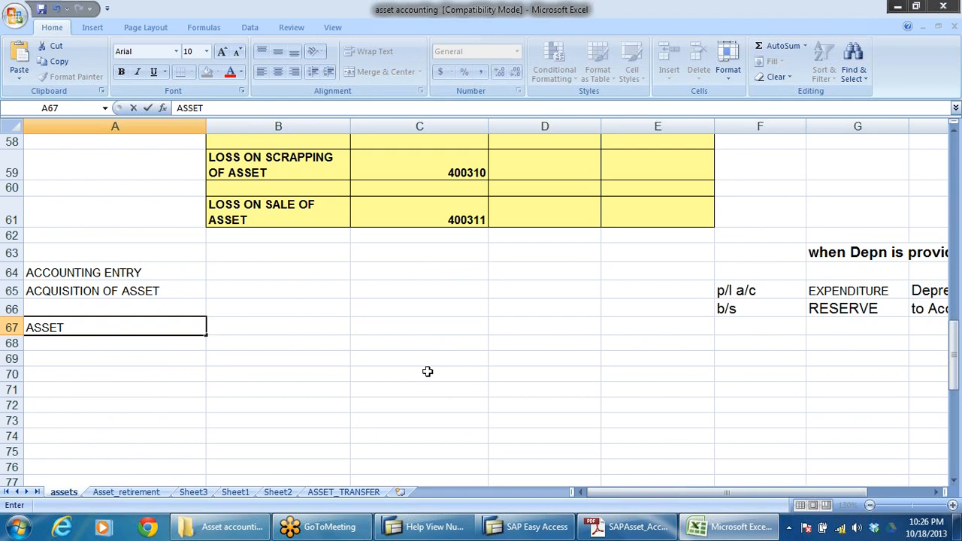
pyautogui.write(' A/C DR')
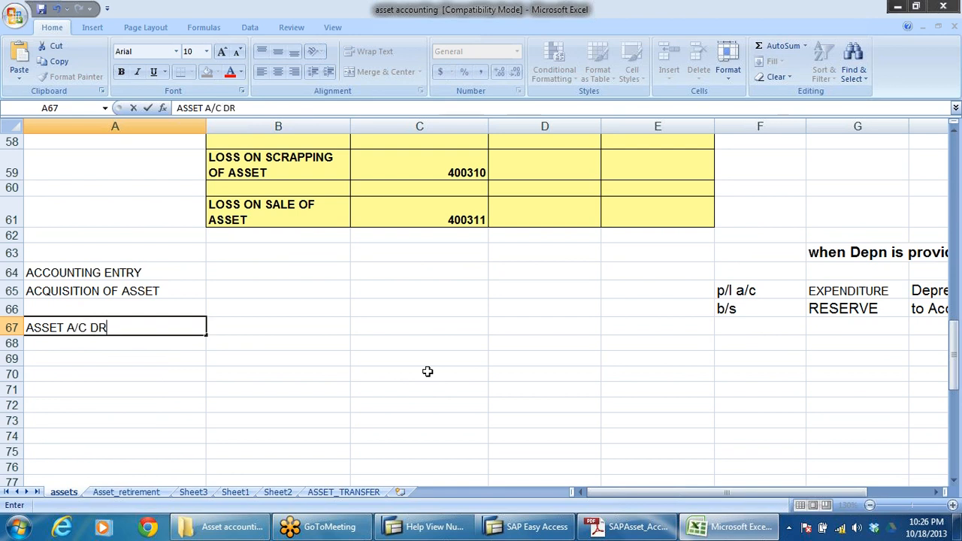
pyautogui.press('Return')
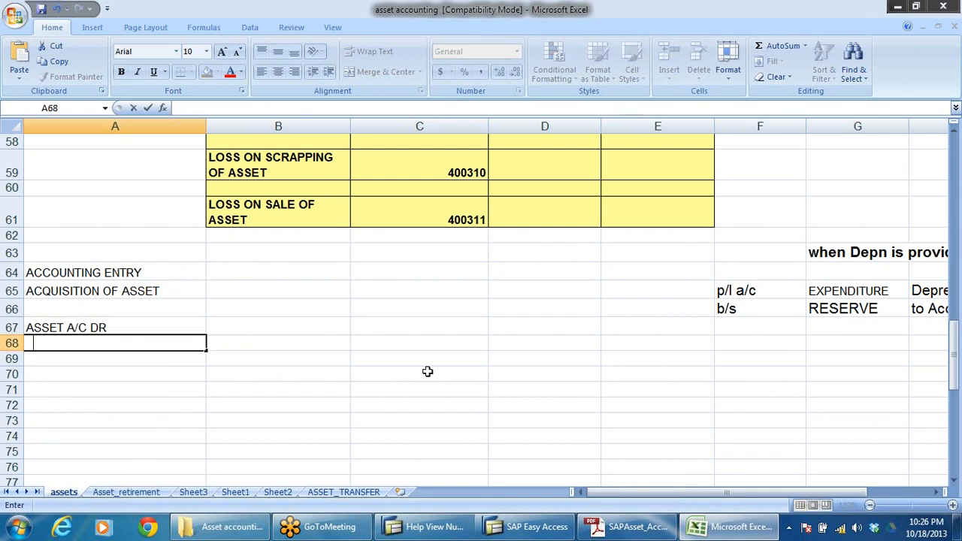
pyautogui.write('TO VENDOR A')
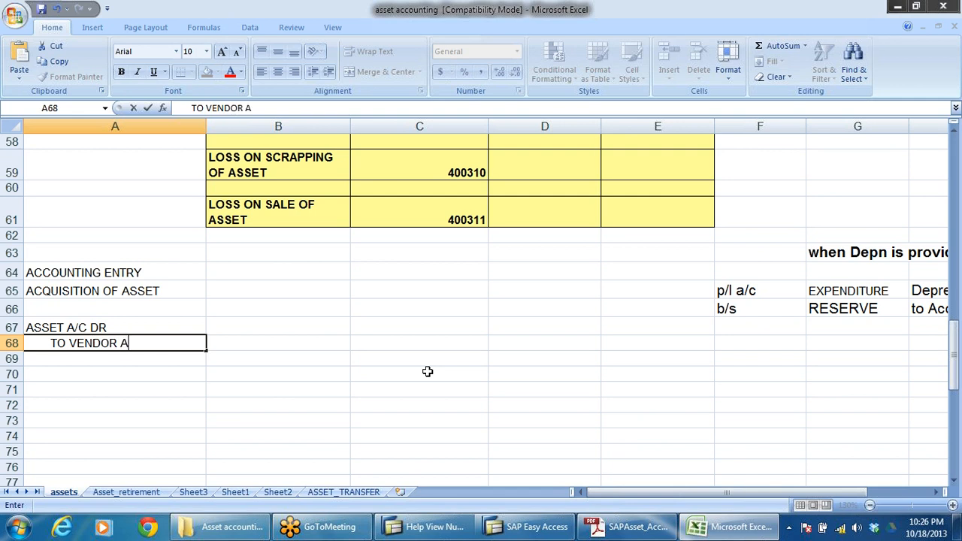
pyautogui.write('/C')
pyautogui.click(165, 383)
pyautogui.click(92, 331)
pyautogui.click(95, 344)
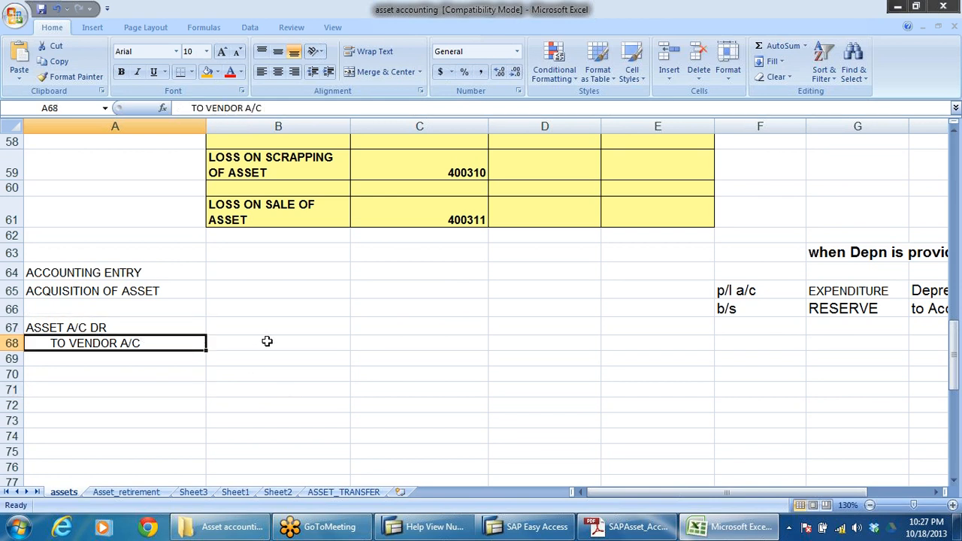
# Step: Switch to the SAP customizing session and leave the number range help and asset class views, returning to the implementation guide
pyautogui.click(440, 527)
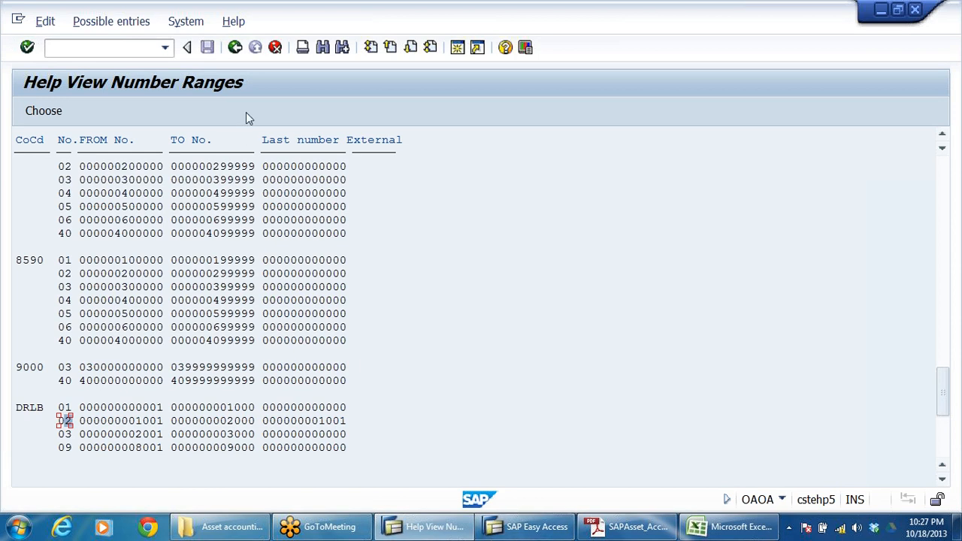
pyautogui.click(235, 48)
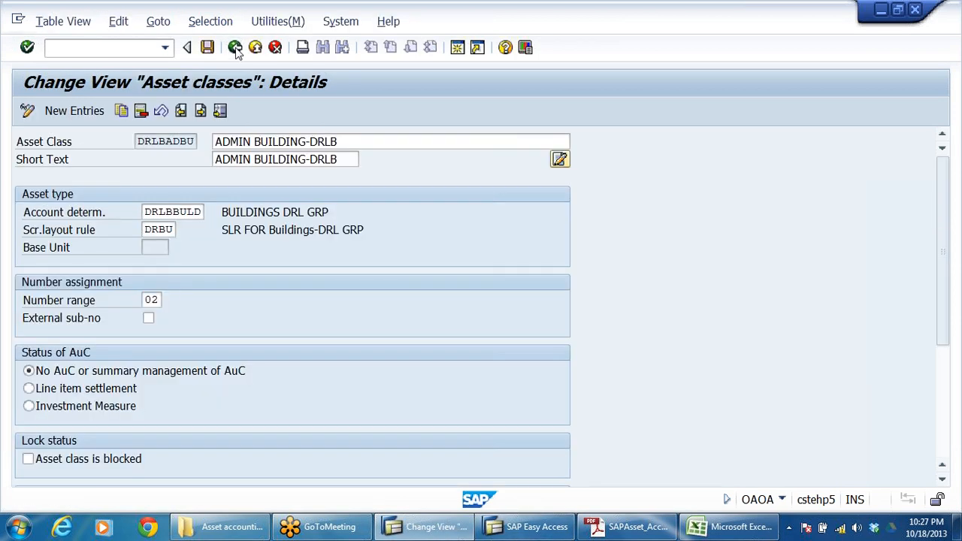
pyautogui.click(236, 48)
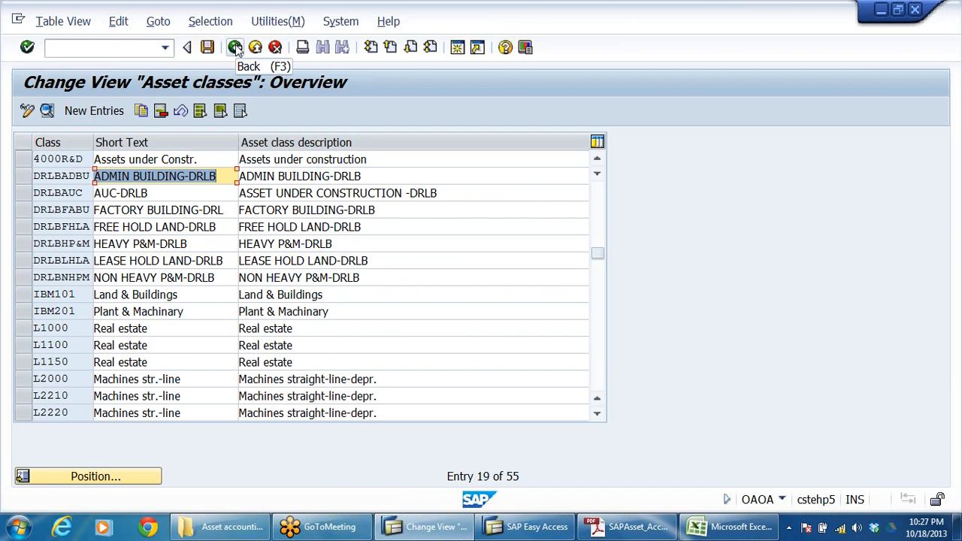
pyautogui.click(236, 48)
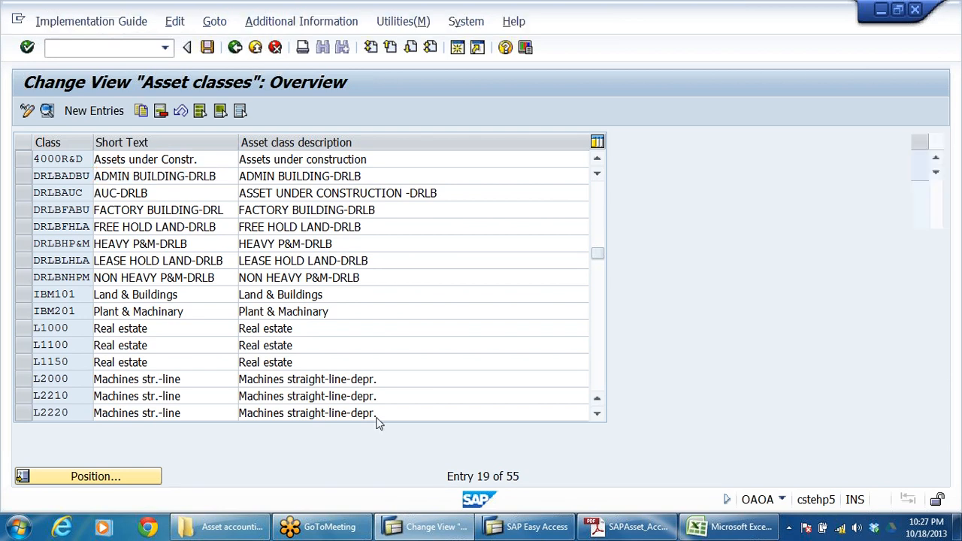
# Step: Switch to the SAP Easy Access session and expand Master Records under Accounts Payable in the menu tree
pyautogui.click(554, 526)
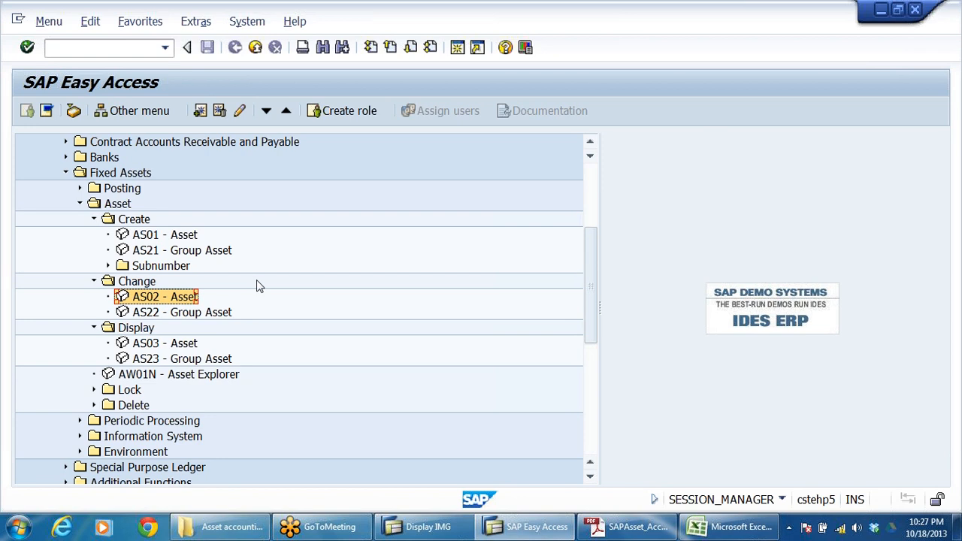
pyautogui.scroll(5, 324, 298)
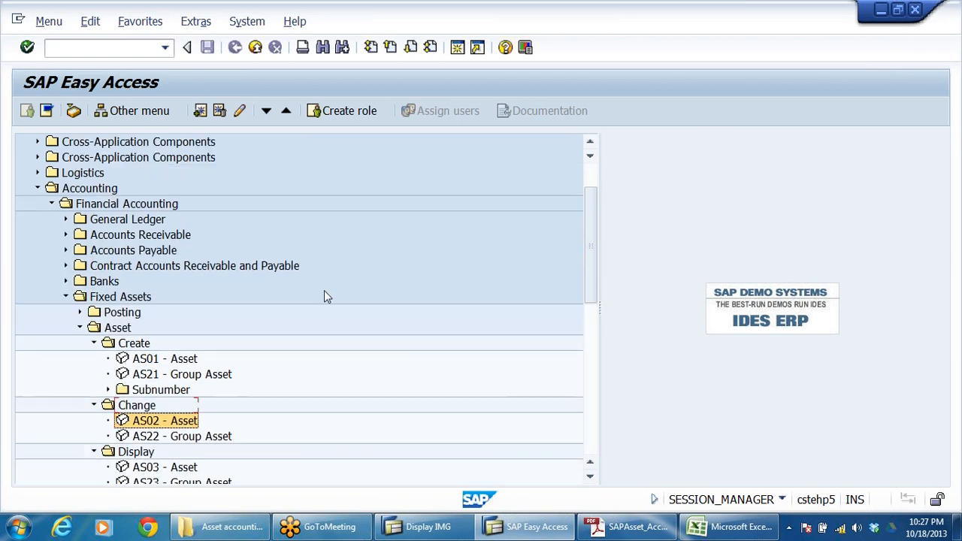
pyautogui.click(127, 267)
pyautogui.click(133, 283)
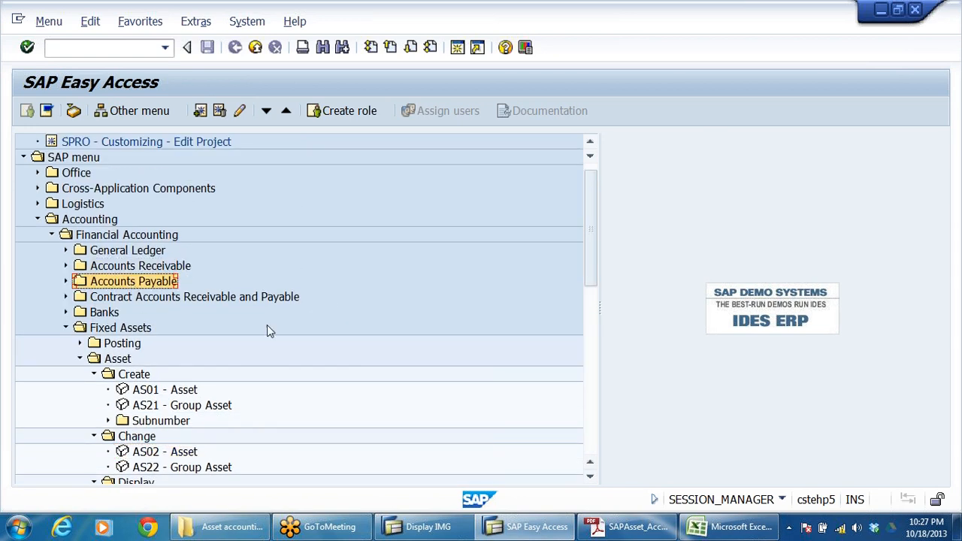
pyautogui.click(65, 282)
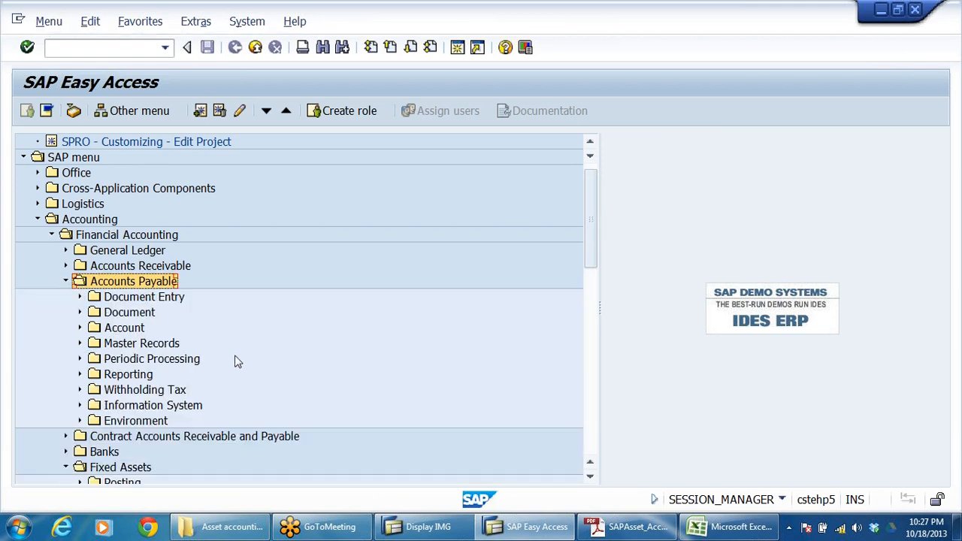
pyautogui.click(148, 298)
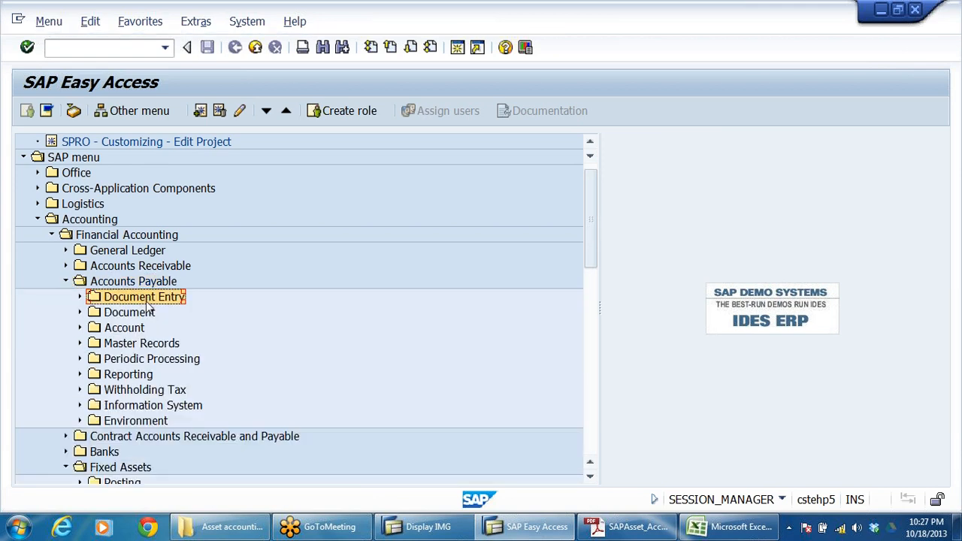
pyautogui.click(126, 329)
pyautogui.click(128, 344)
pyautogui.doubleClick(126, 345)
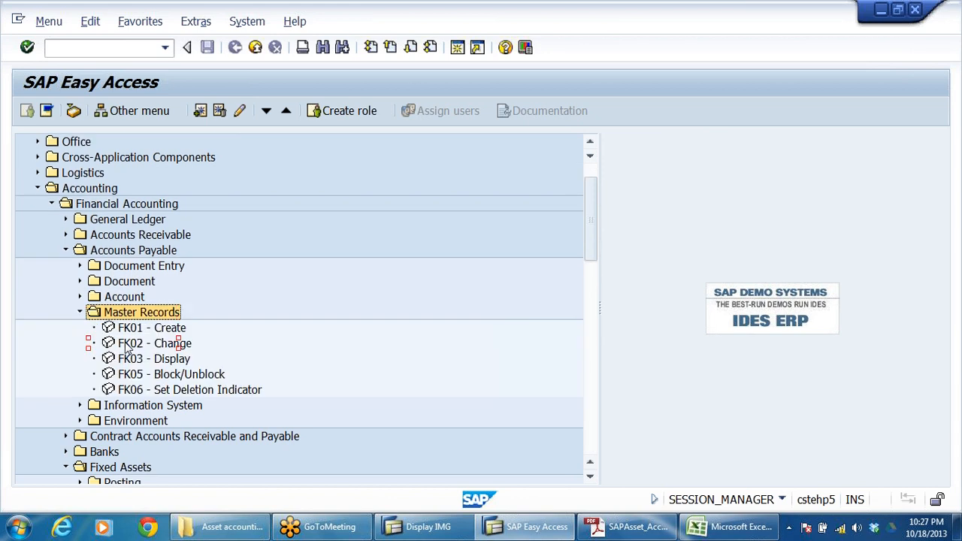
# Step: Start the FK01 - Create transaction for a new vendor from the Accounts Payable master records
pyautogui.click(128, 329)
pyautogui.click(125, 345)
pyautogui.press('Up')
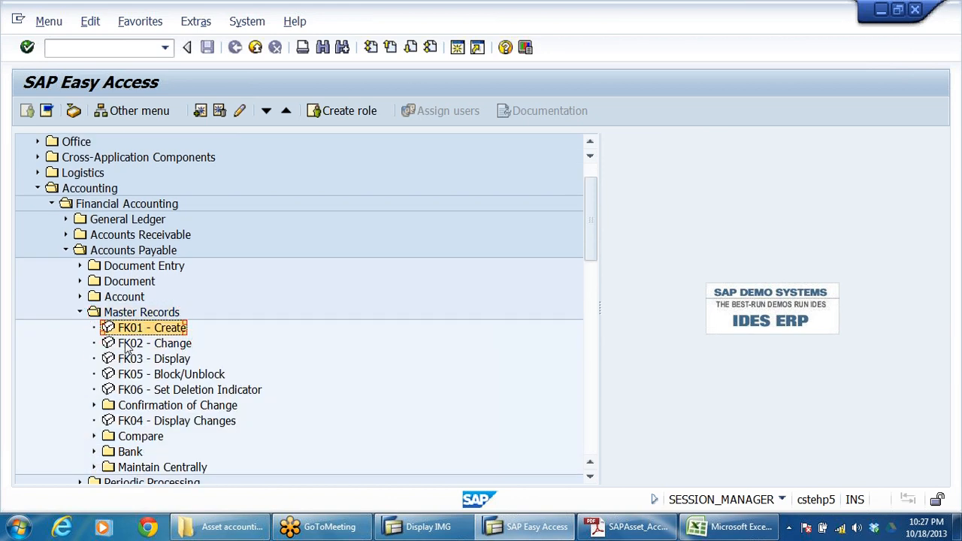
pyautogui.press('Return')
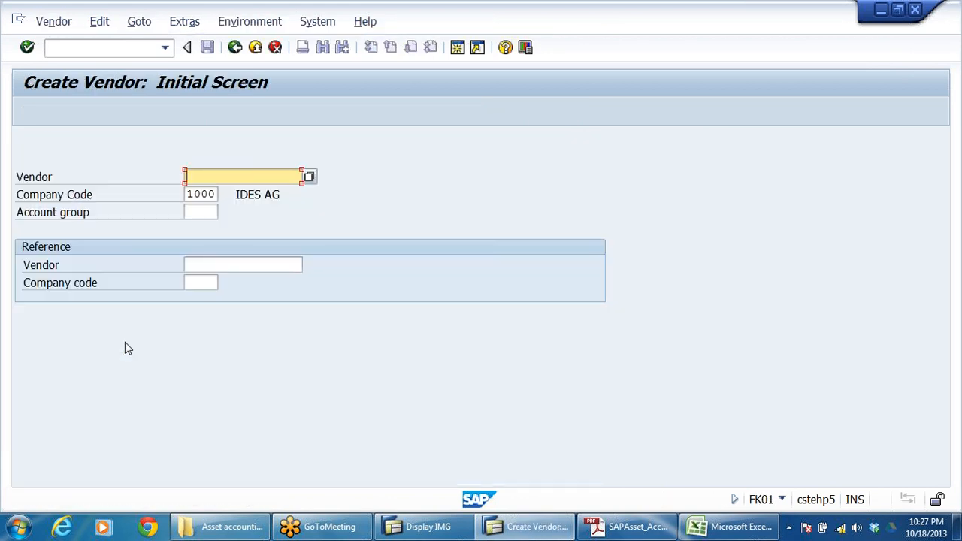
# Step: Set the new vendor's company code to DRLB and validate the entry
pyautogui.click(190, 213)
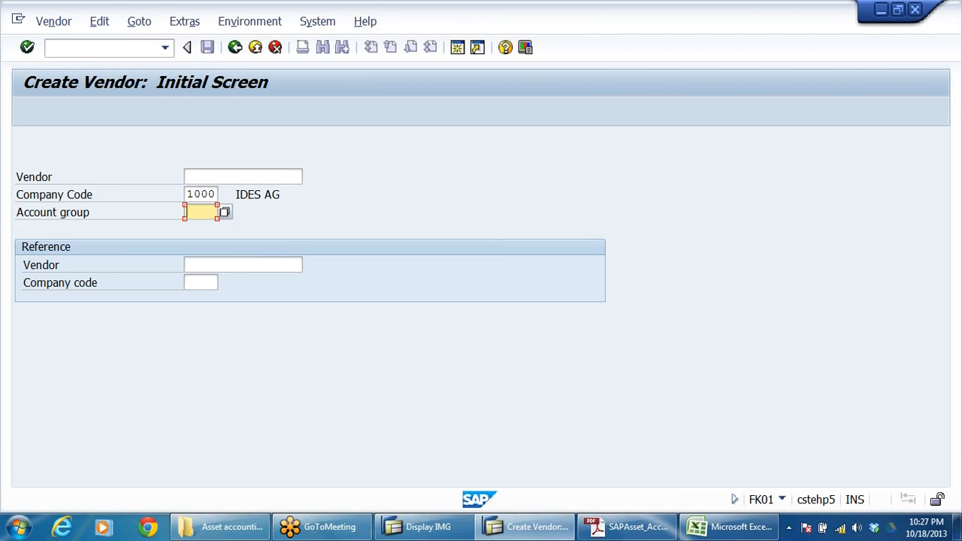
pyautogui.press('Up')
pyautogui.hotkey('shift', 'Right')
pyautogui.hotkey('shift', 'Right')
pyautogui.hotkey('shift', 'Right')
pyautogui.hotkey('shift', 'Right')
pyautogui.write('D')
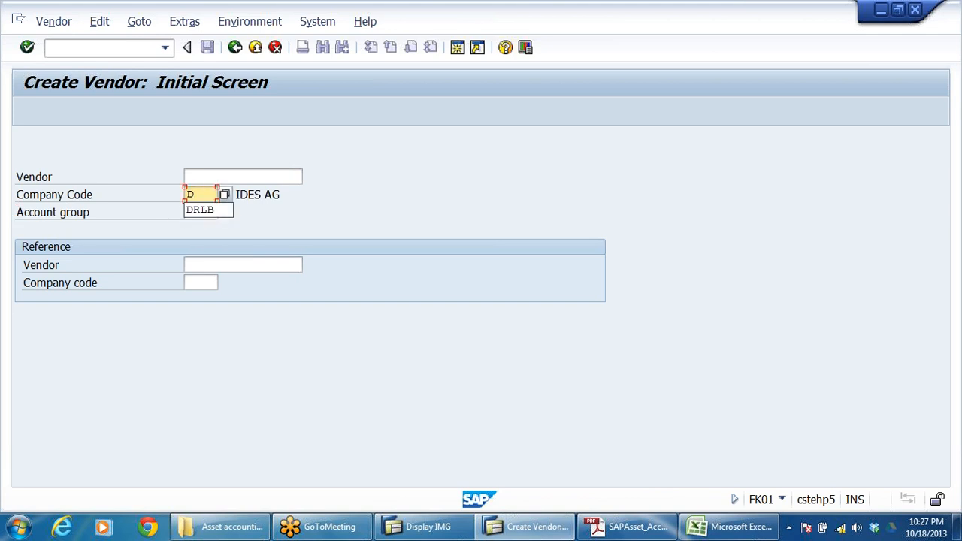
pyautogui.click(214, 210)
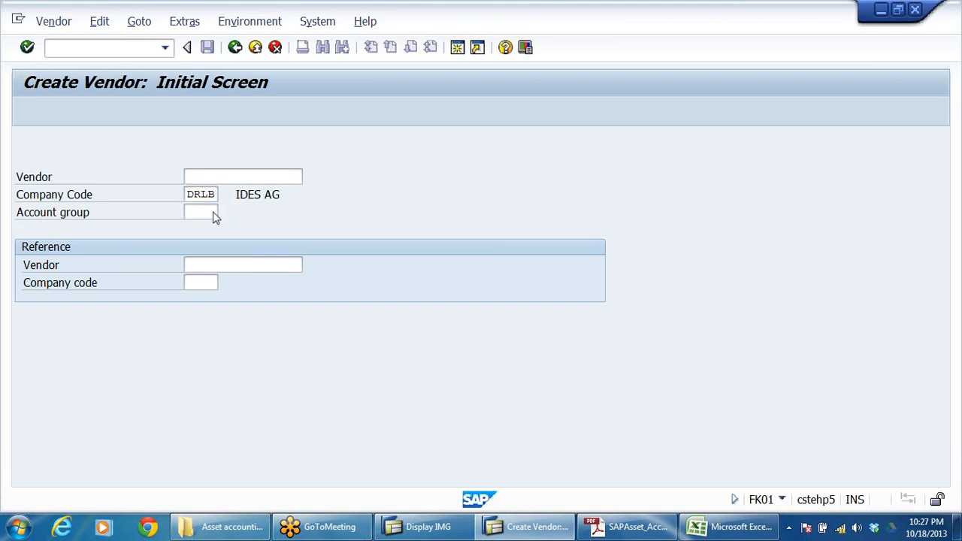
pyautogui.press('Return')
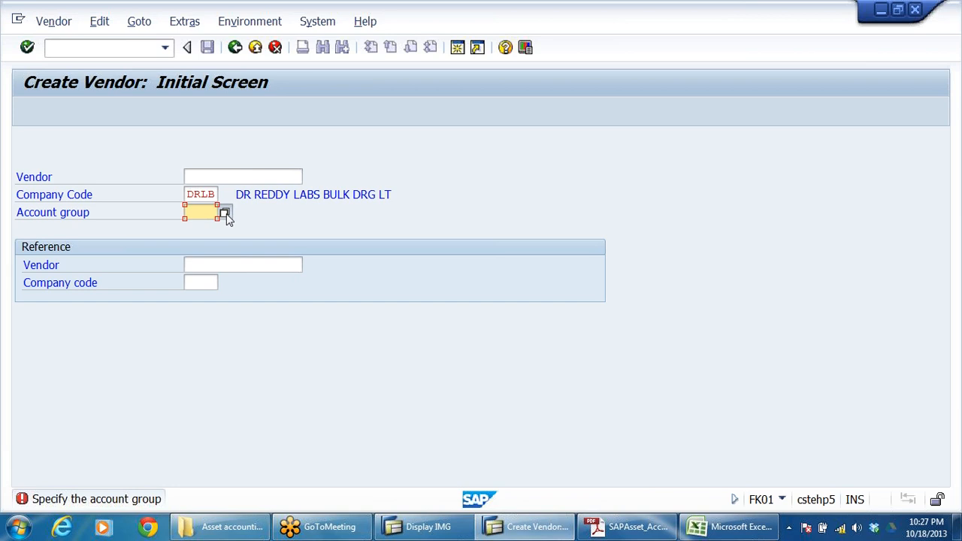
# Step: Choose account group DRAV (ASSET VENDOR GRP-DRL) from the account group list and continue to the address data
pyautogui.click(225, 214)
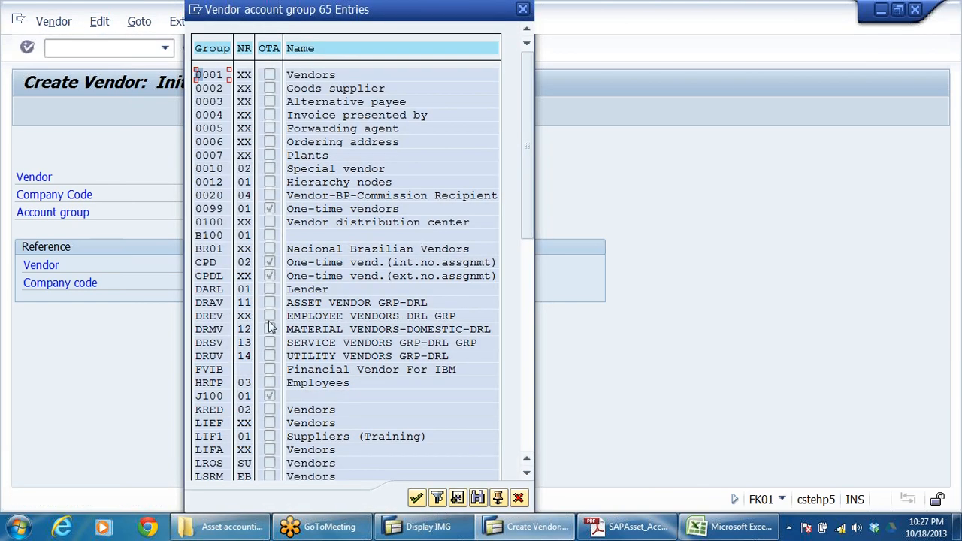
pyautogui.click(213, 304)
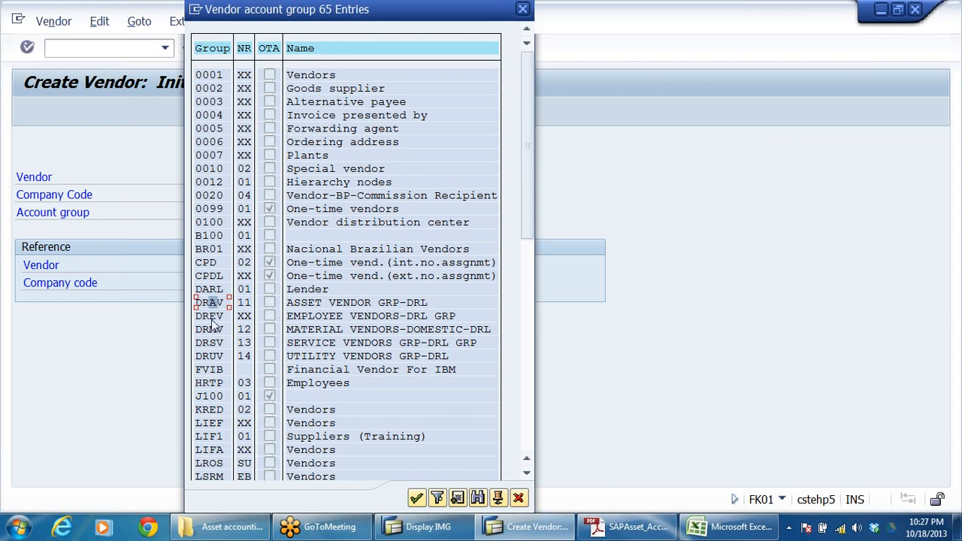
pyautogui.click(212, 318)
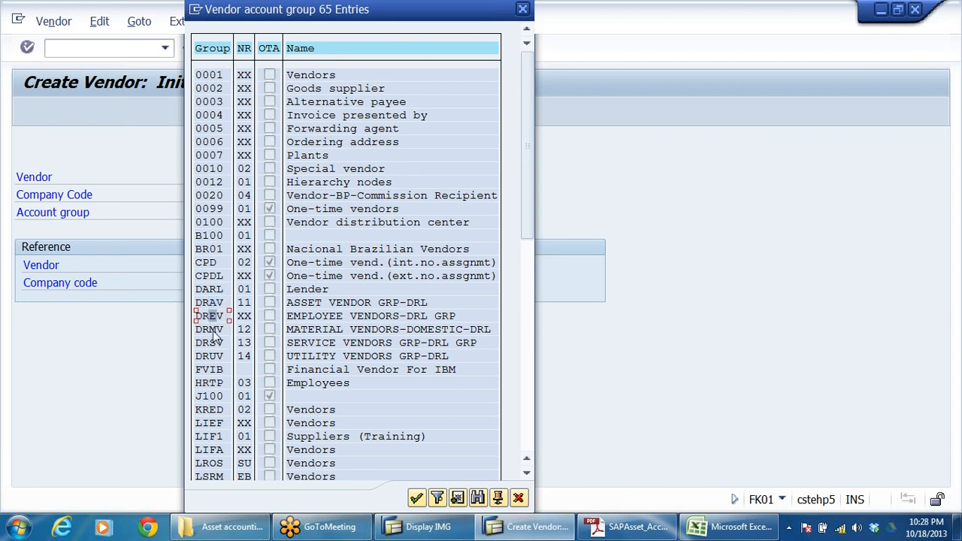
pyautogui.click(213, 331)
pyautogui.click(215, 344)
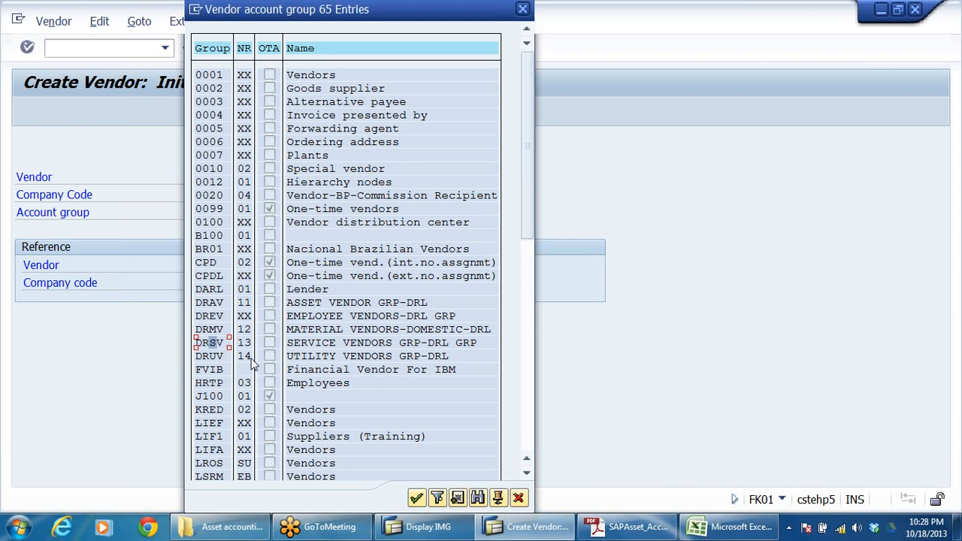
pyautogui.click(214, 304)
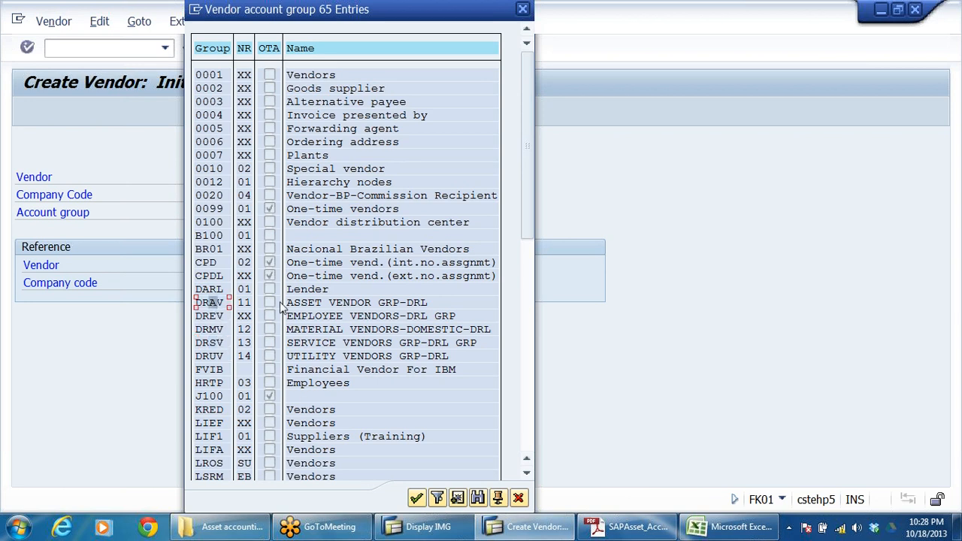
pyautogui.doubleClick(353, 305)
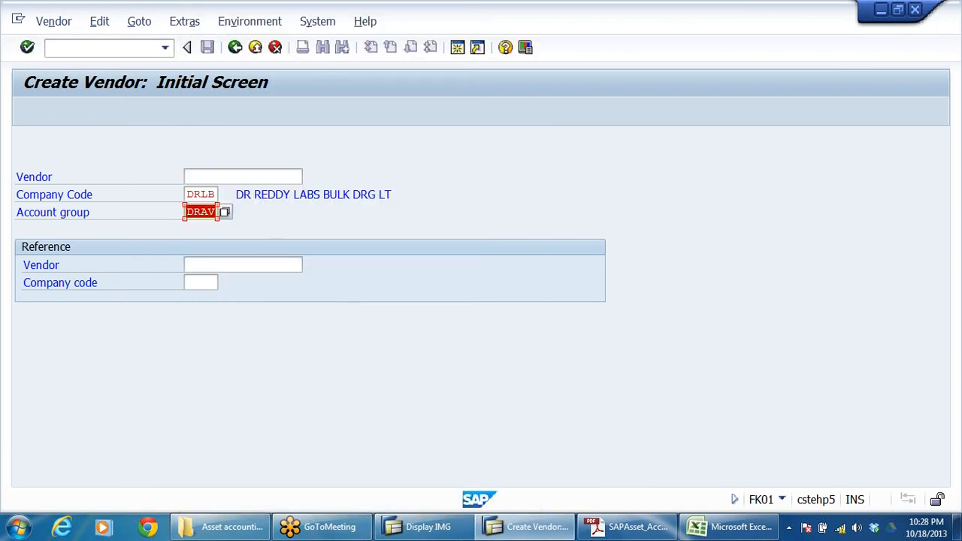
pyautogui.press('Return')
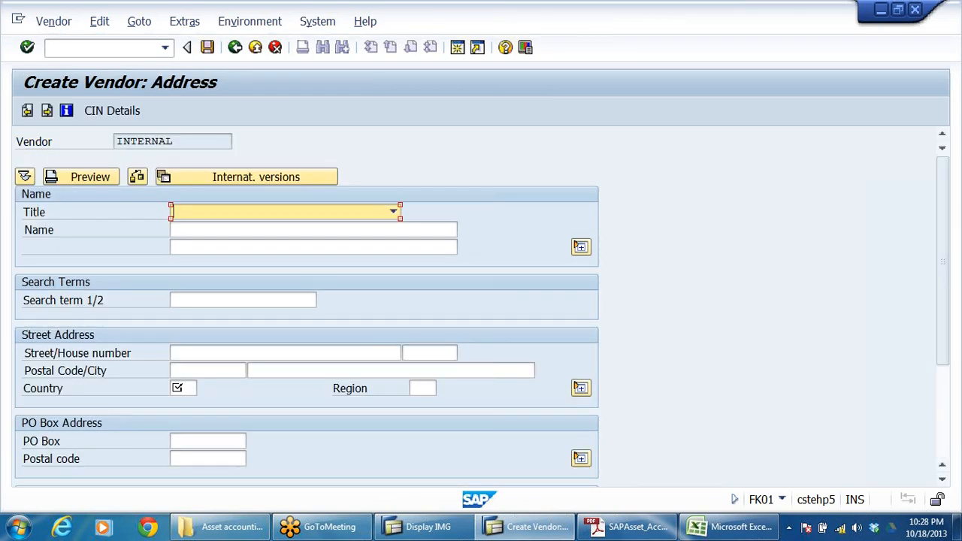
# Step: Enter ASSET VENDOR as the vendor name, pick the country, and continue to the control data
pyautogui.press('Tab')
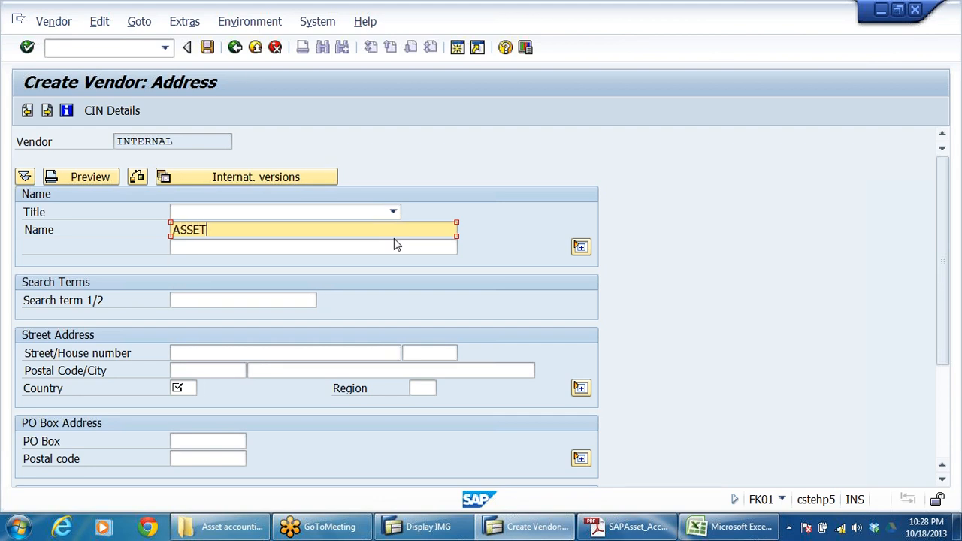
pyautogui.write('ASSET VENDOR')
pyautogui.scroll(-1, 309, 321)
pyautogui.click(179, 357)
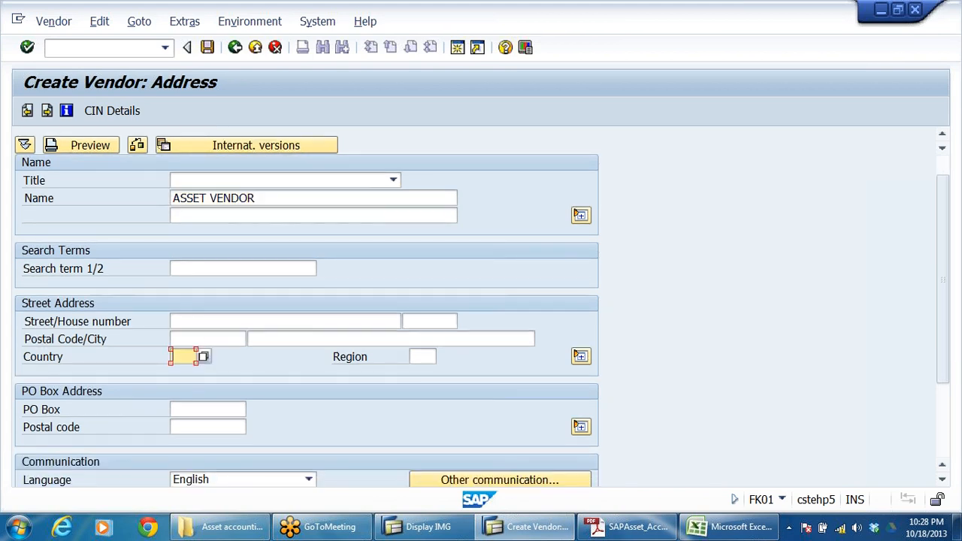
pyautogui.click(194, 372)
pyautogui.press('Return')
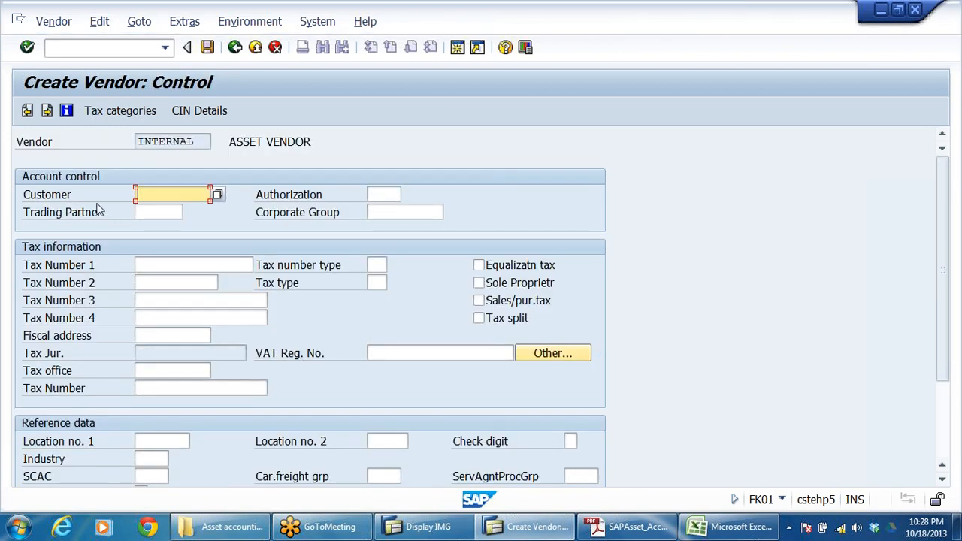
# Step: Skip the control and bank data and set the reconciliation account to 101205, S.CRS - ASSET VENDORS
pyautogui.press('Return')
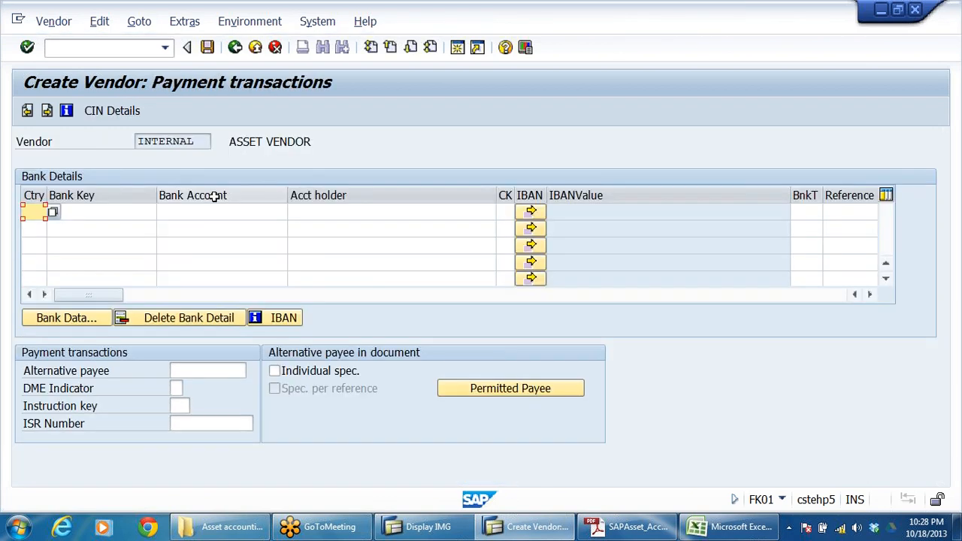
pyautogui.press('Return')
pyautogui.press('Return')
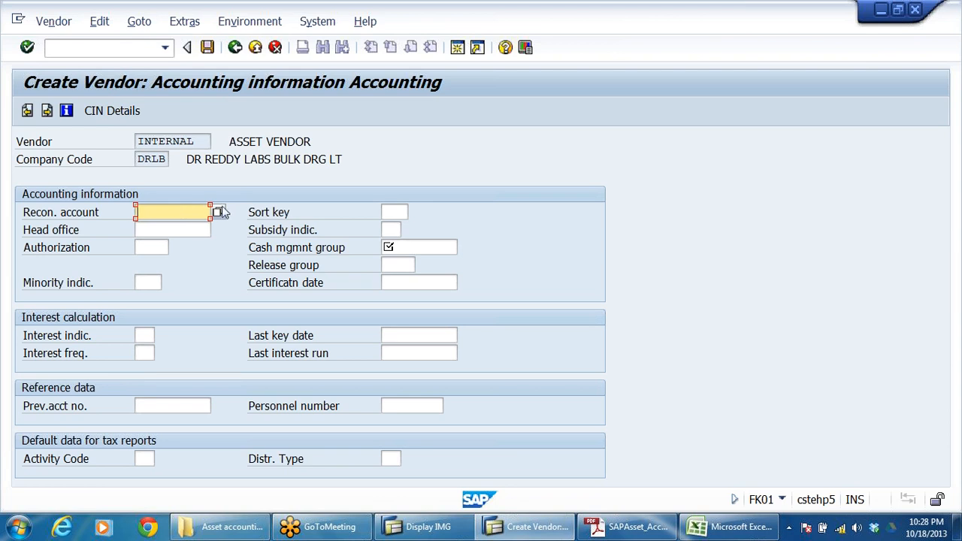
pyautogui.click(218, 212)
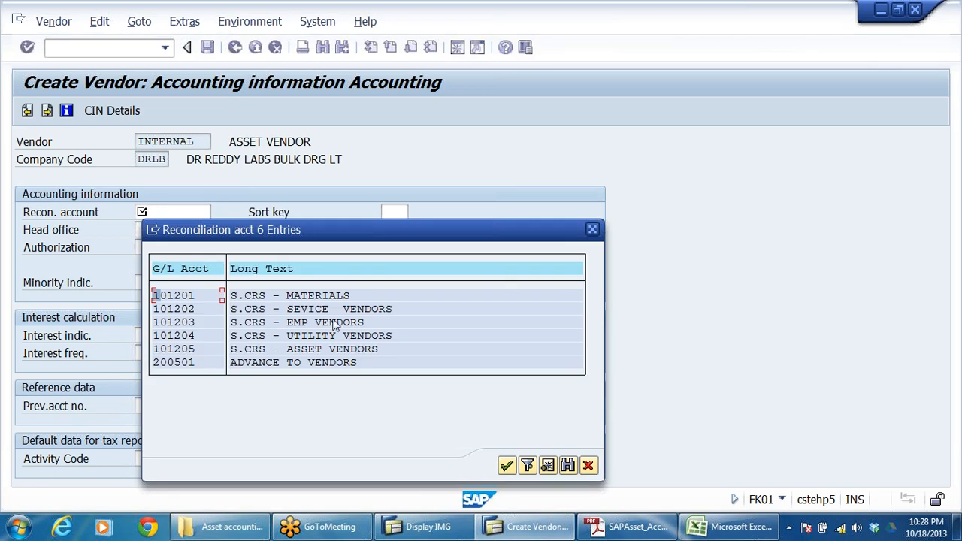
pyautogui.click(319, 296)
pyautogui.click(316, 309)
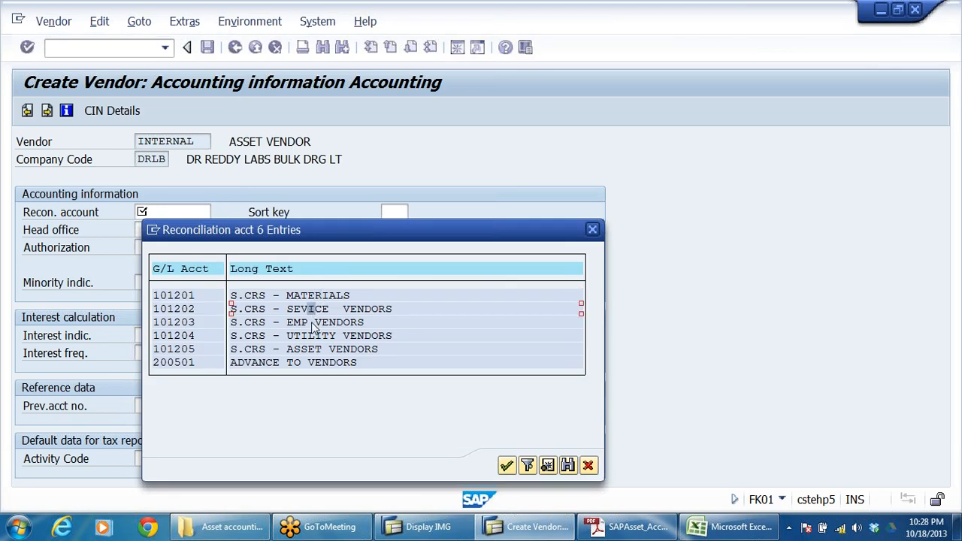
pyautogui.click(314, 322)
pyautogui.click(313, 336)
pyautogui.click(307, 350)
pyautogui.doubleClick(370, 349)
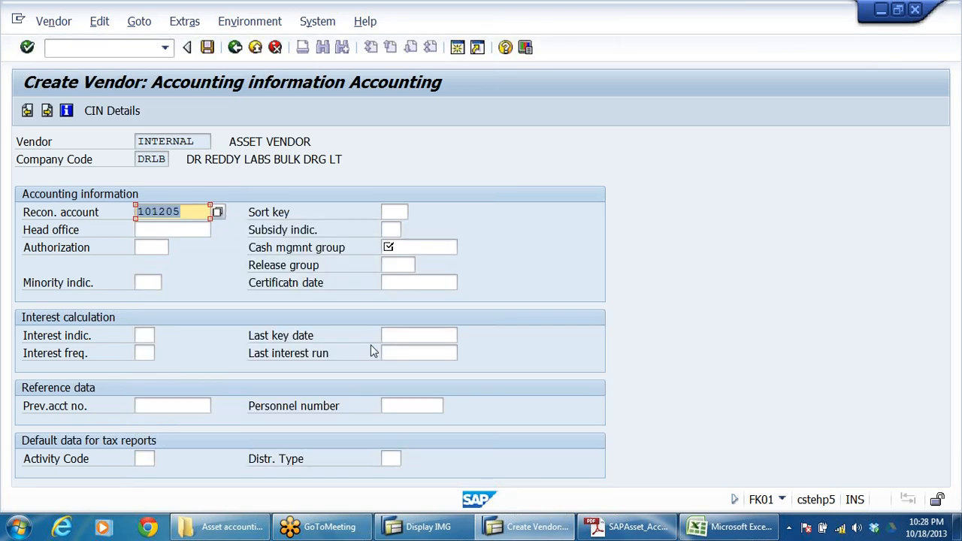
pyautogui.click(197, 213)
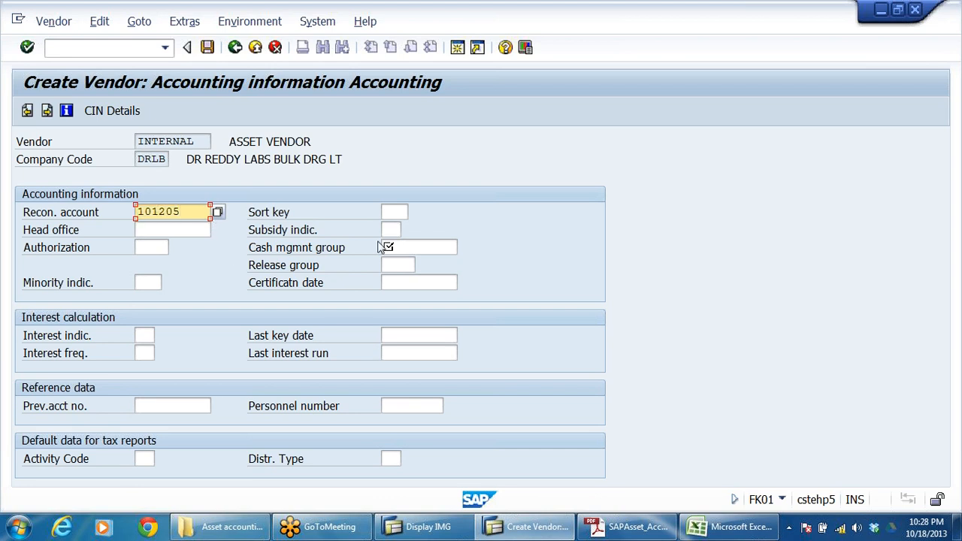
# Step: Set the sort key to 001, pick a cash management group, and continue to the payment transactions accounting data
pyautogui.click(395, 212)
pyautogui.write('001')
pyautogui.click(417, 247)
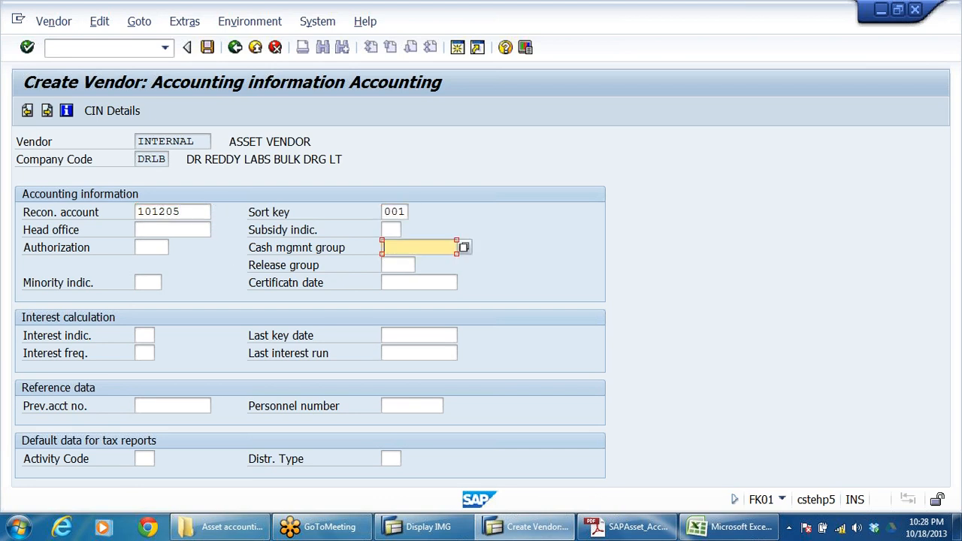
pyautogui.click(405, 263)
pyautogui.press('Return')
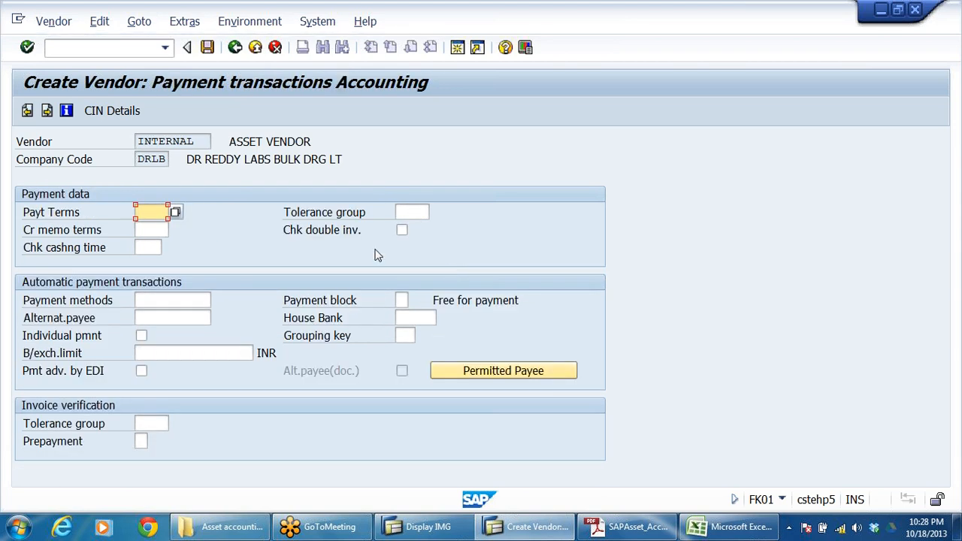
# Step: Set payment terms to 0001, tolerance group to DR09, and payment methods to C for the vendor
pyautogui.click(151, 212)
pyautogui.click(157, 227)
pyautogui.click(409, 212)
pyautogui.click(412, 227)
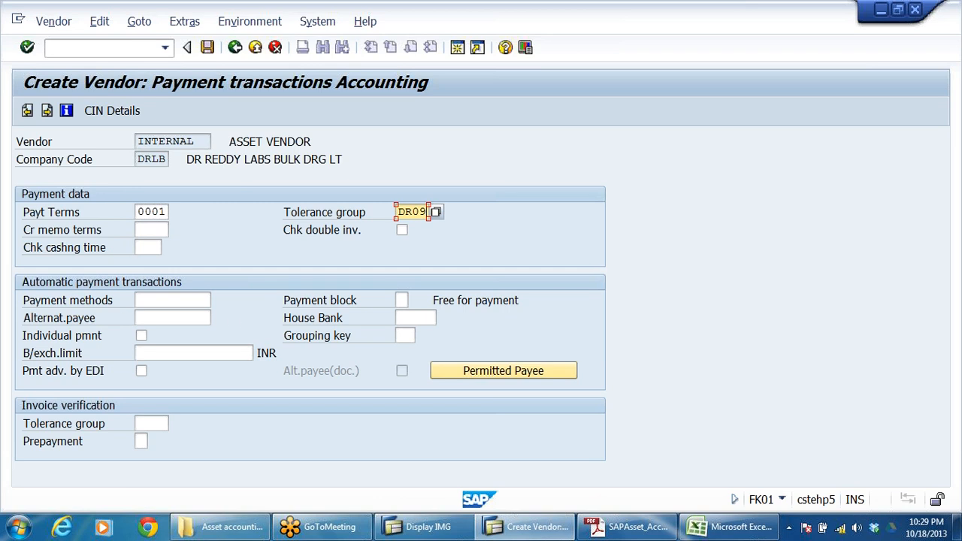
pyautogui.click(177, 301)
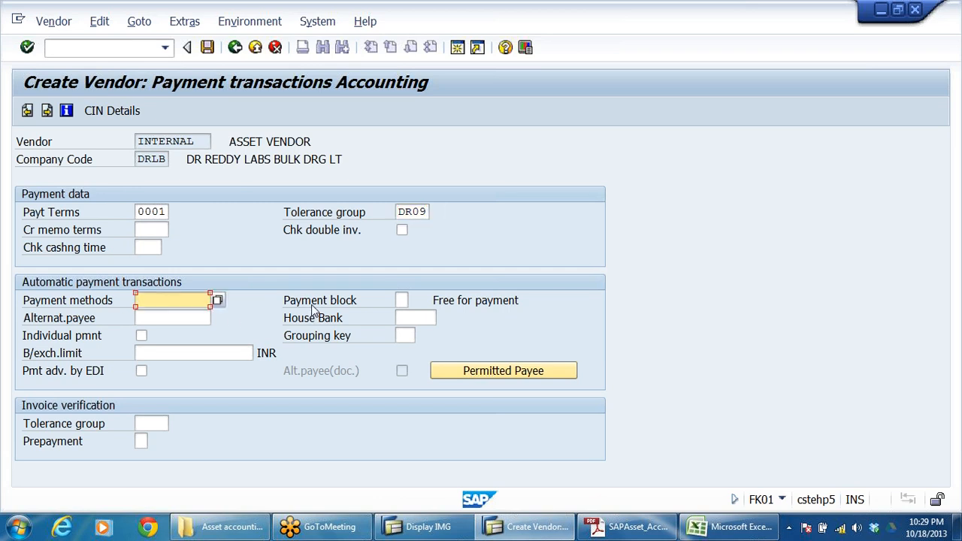
pyautogui.write('C')
# Step: Continue through the correspondence and withholding tax data without entries and save the vendor
pyautogui.press('Return')
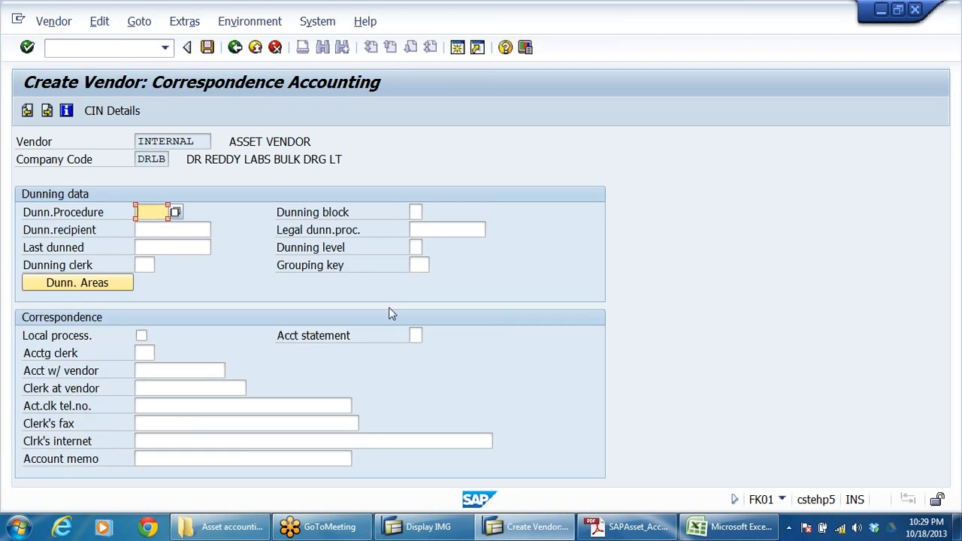
pyautogui.press('Return')
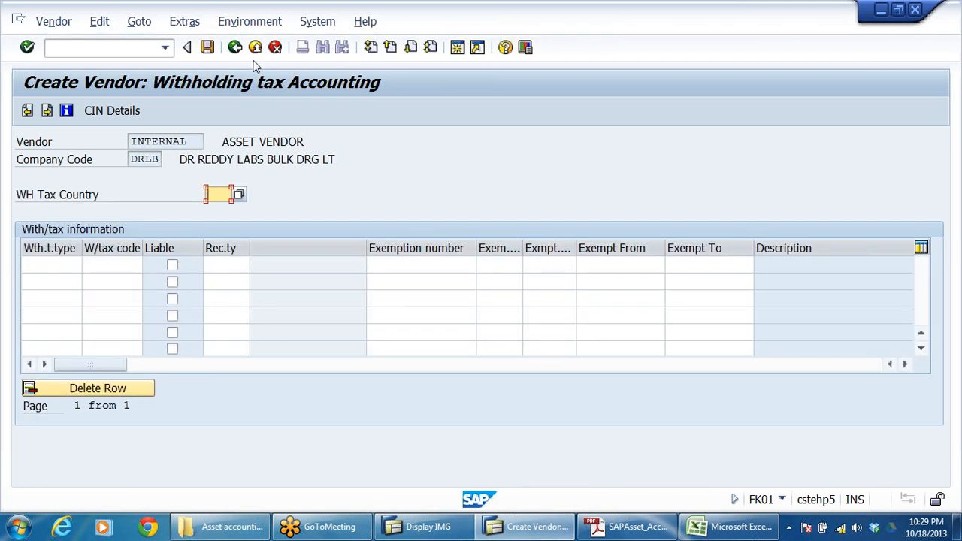
pyautogui.press('Return')
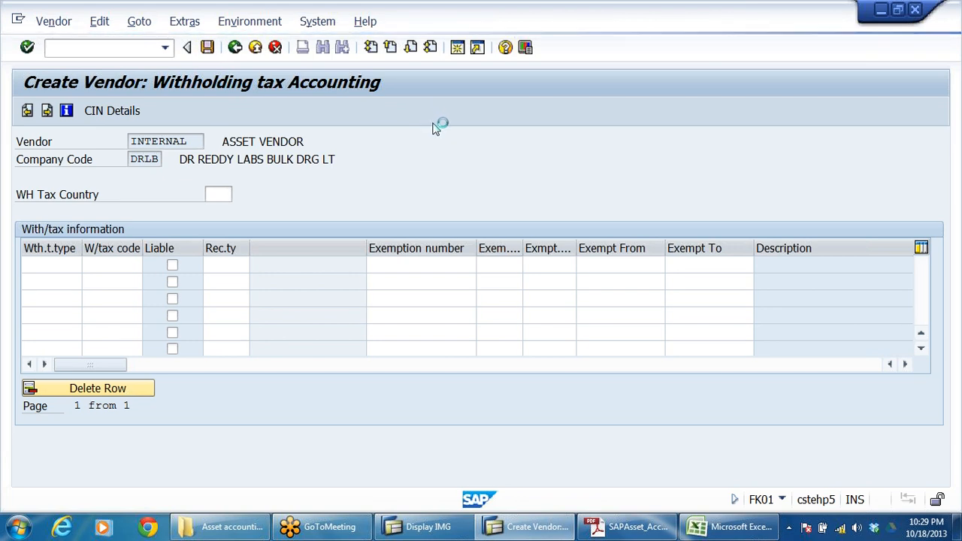
# Step: Switch to the Excel asset accounting workbook and examine the acquisition entry and the posting keys for asset debit and credit
pyautogui.click(760, 531)
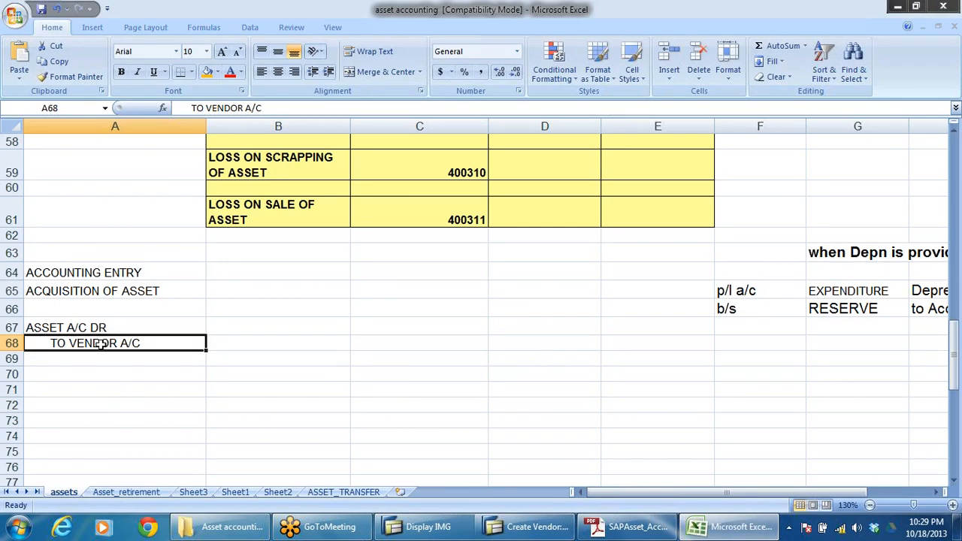
pyautogui.click(135, 328)
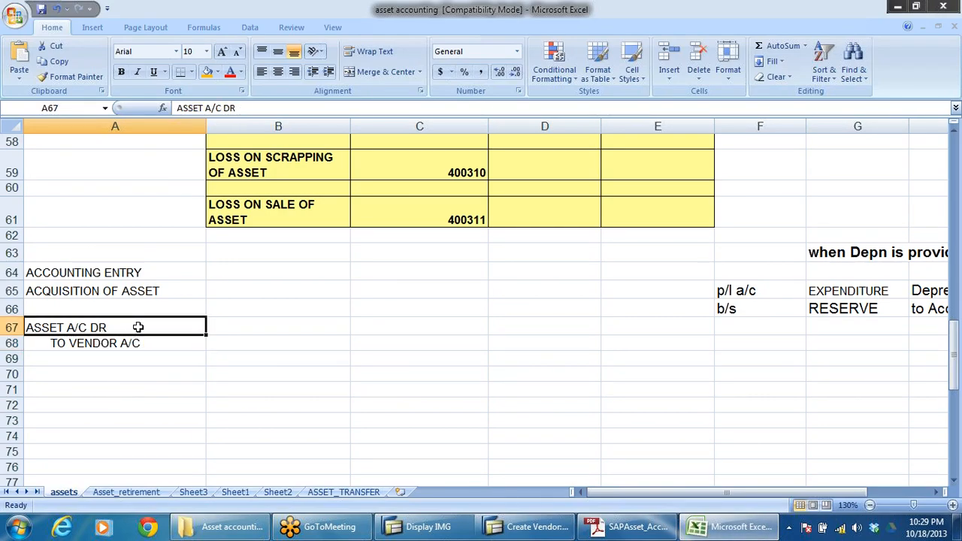
pyautogui.scroll(13, 468, 348)
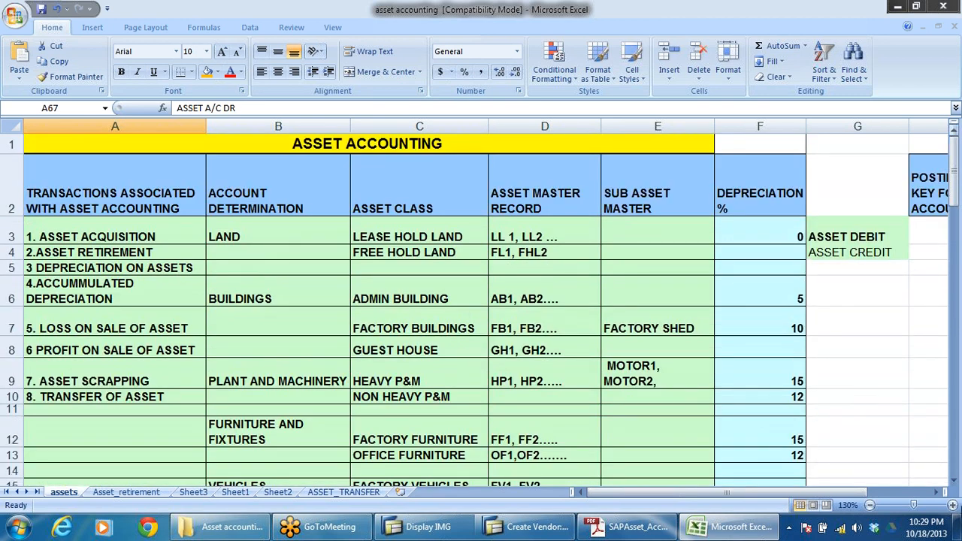
pyautogui.click(936, 493)
pyautogui.click(938, 496)
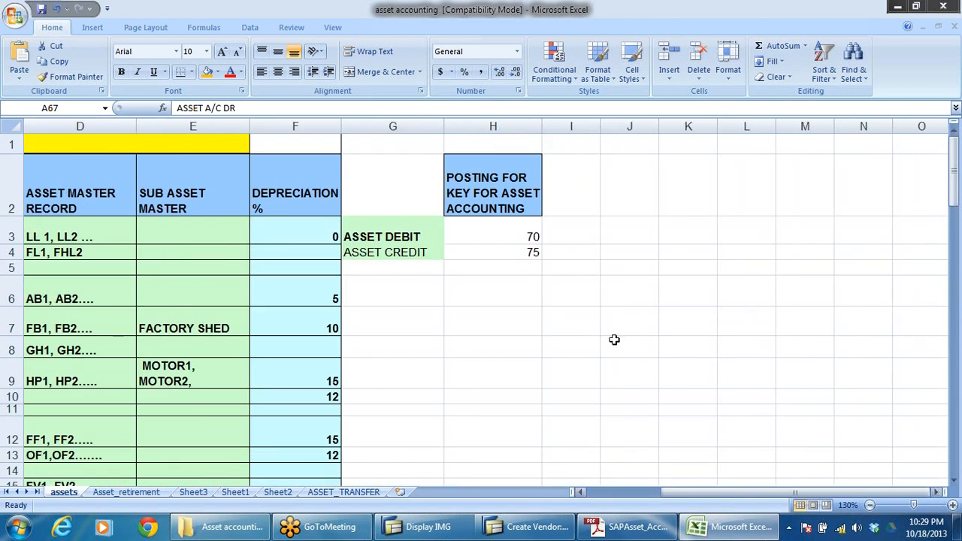
pyautogui.click(621, 343)
pyautogui.click(505, 184)
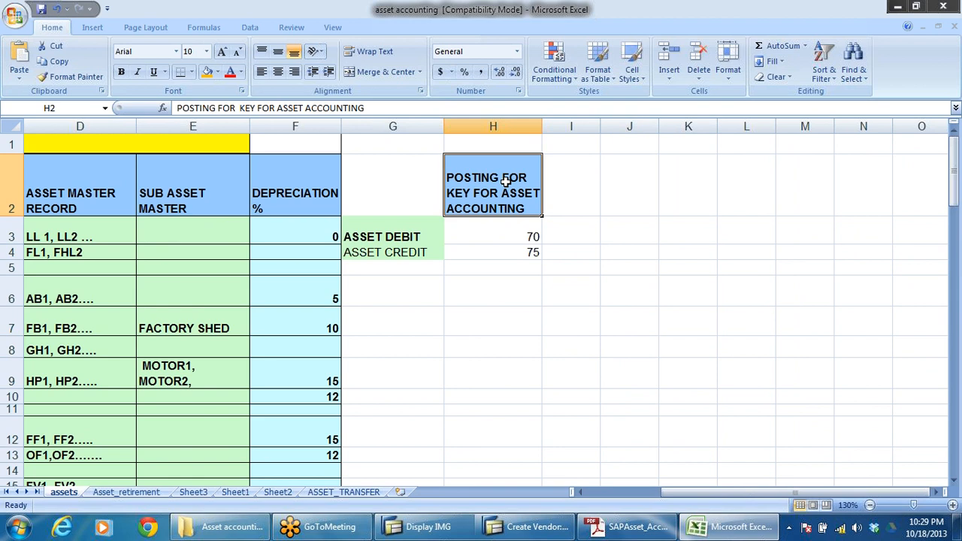
pyautogui.click(399, 237)
pyautogui.click(513, 237)
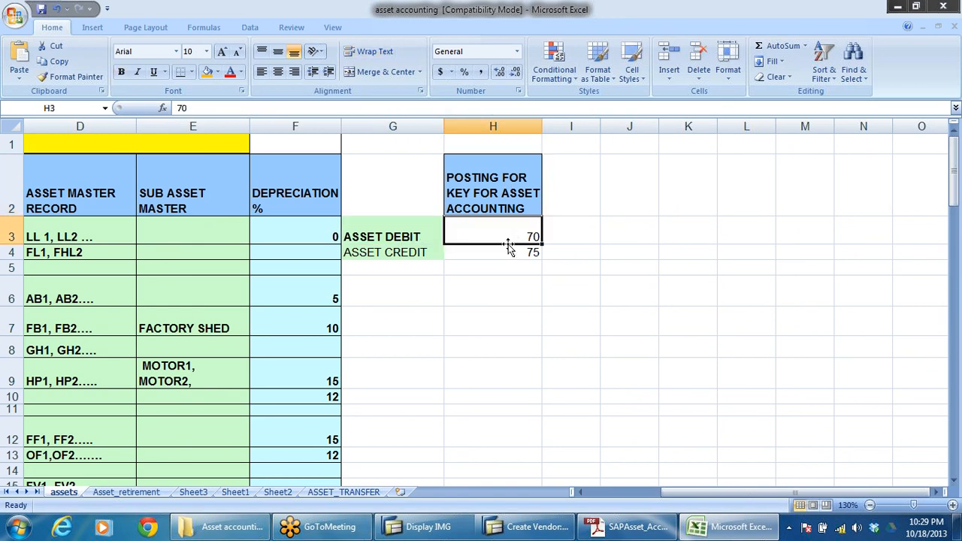
pyautogui.click(410, 254)
pyautogui.click(501, 255)
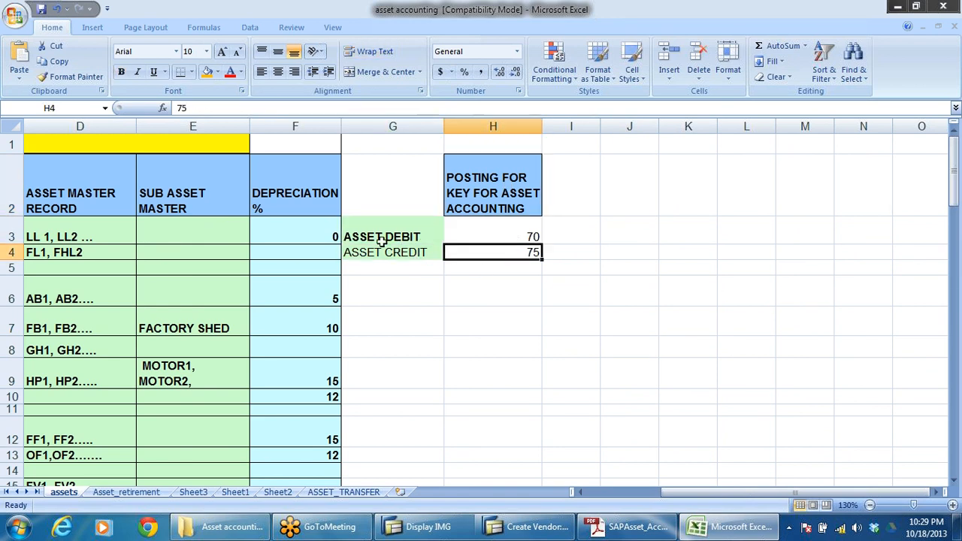
pyautogui.moveTo(364, 225); pyautogui.dragTo(367, 251)
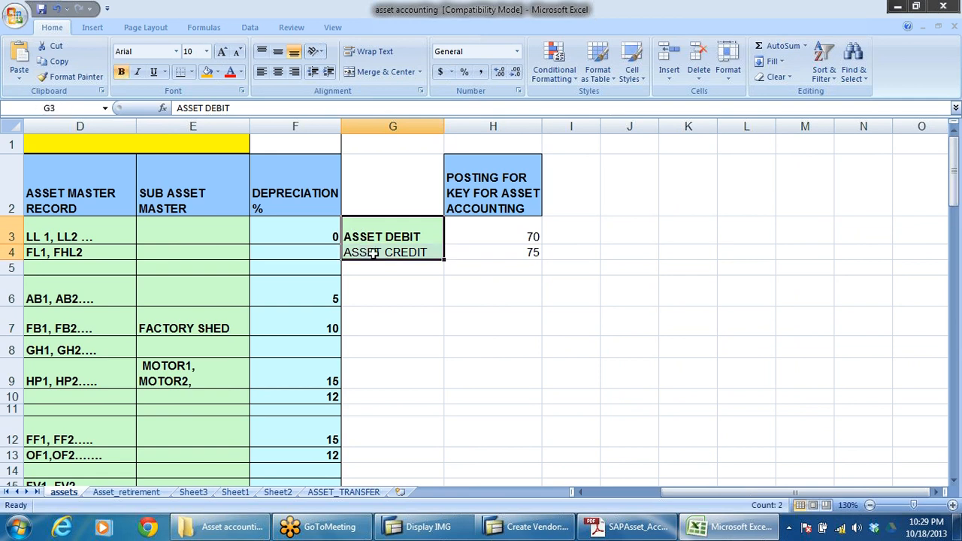
# Step: Open the fill color choices for the posting key values in H3:H4
pyautogui.moveTo(453, 228); pyautogui.dragTo(458, 252)
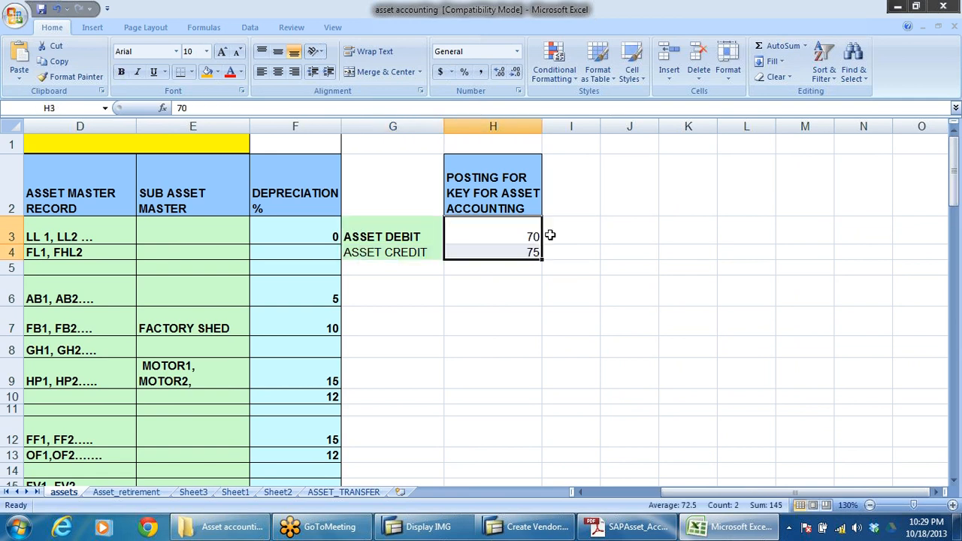
pyautogui.click(218, 73)
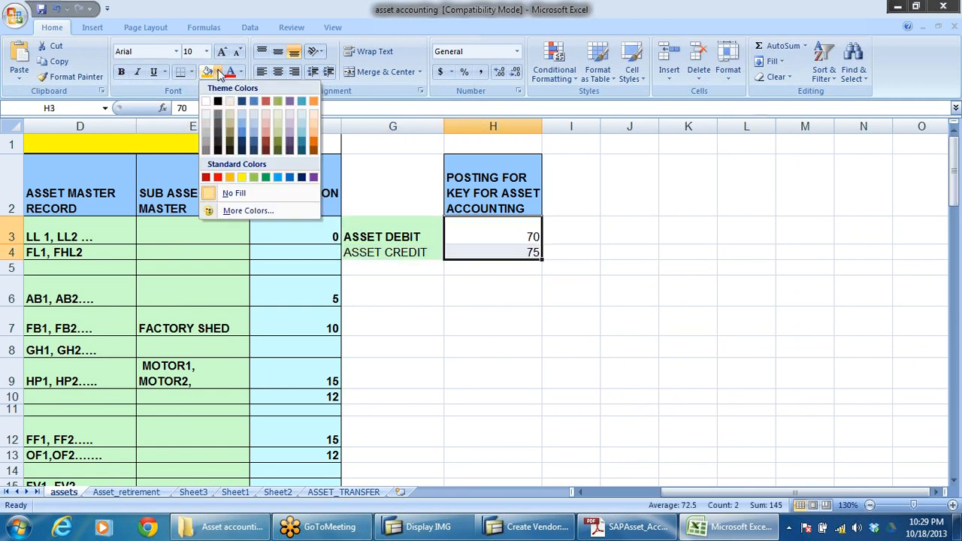
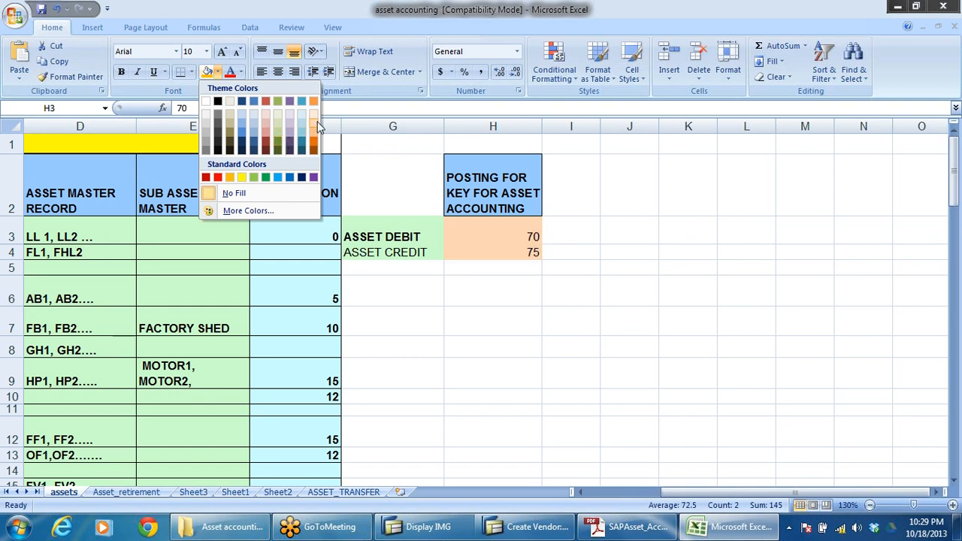
# Step: Fill the posting key values in H3:H4 with light orange and make them bold
pyautogui.click(314, 124)
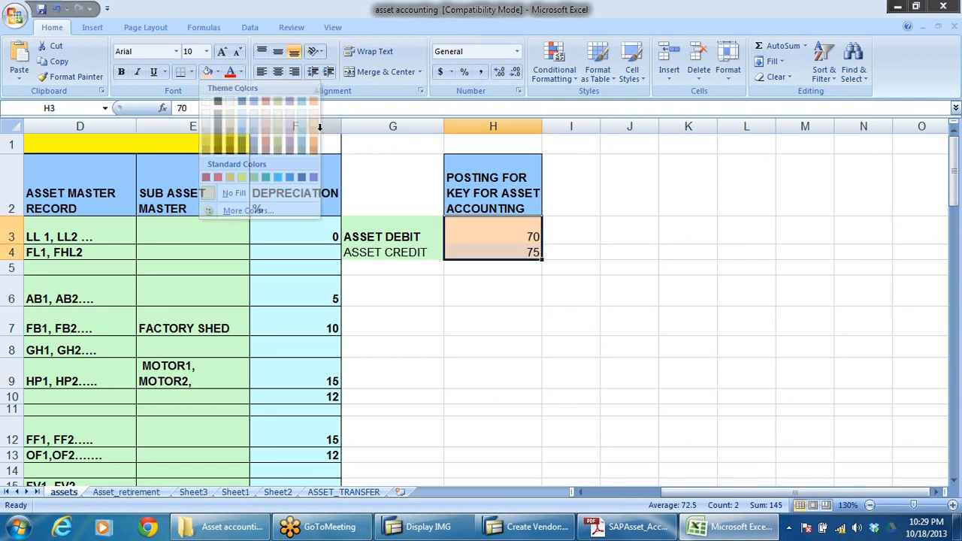
pyautogui.click(630, 233)
pyautogui.moveTo(507, 231); pyautogui.dragTo(519, 294)
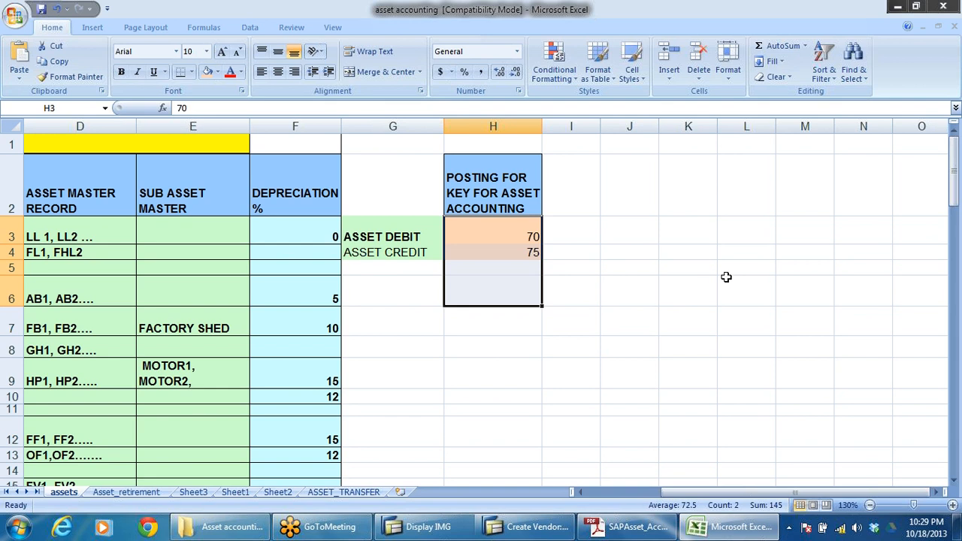
pyautogui.click(655, 253)
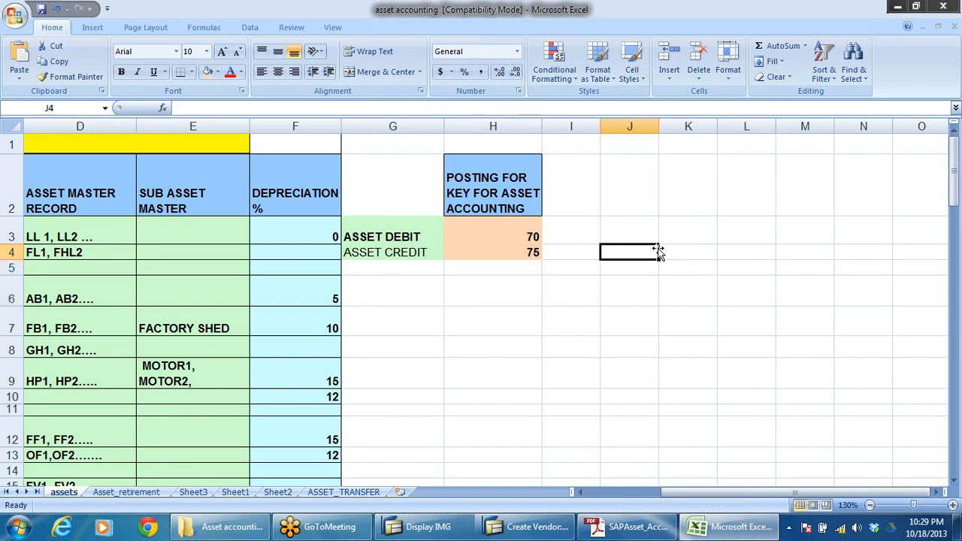
pyautogui.click(505, 228)
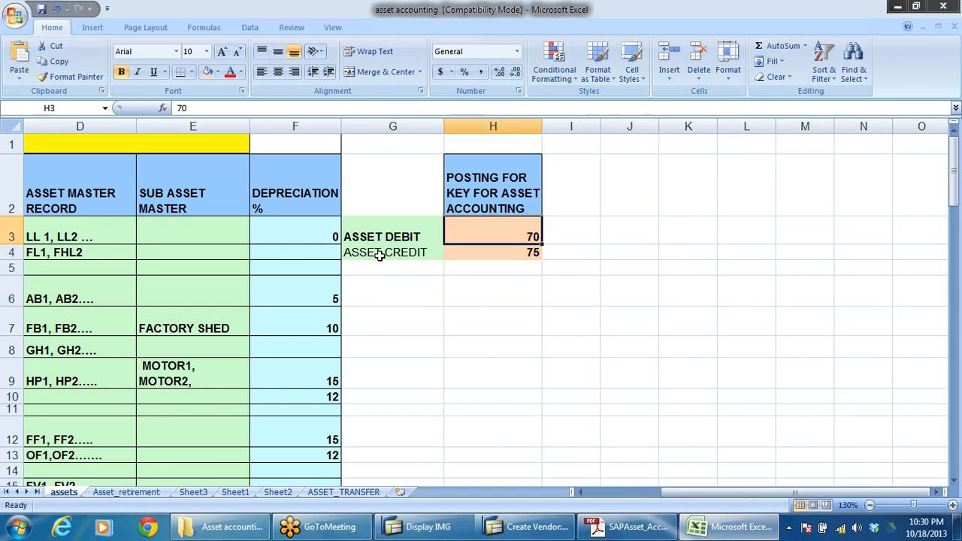
pyautogui.click(379, 255)
pyautogui.click(508, 254)
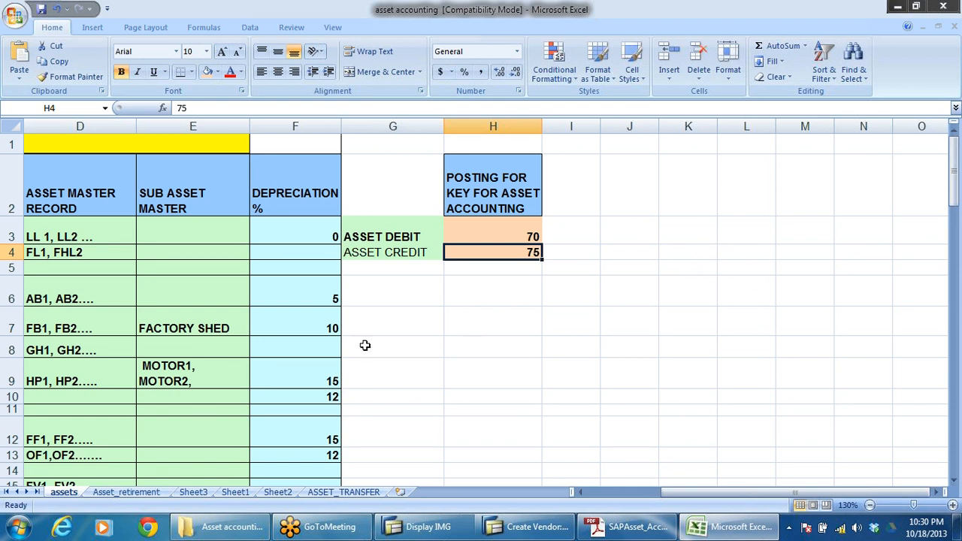
# Step: Add a GL DEBIT entry in G7 with posting key 40 in H7
pyautogui.click(408, 318)
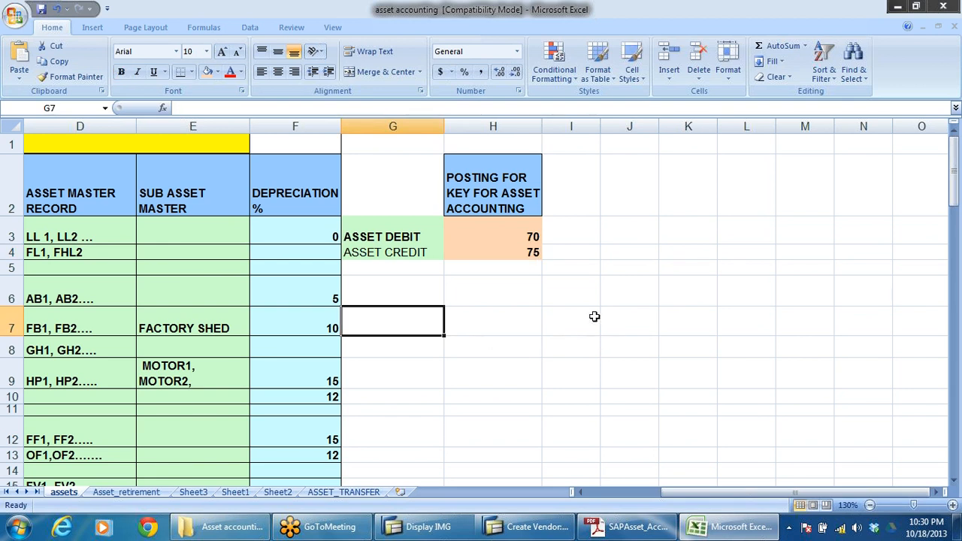
pyautogui.write('GL DEBIT')
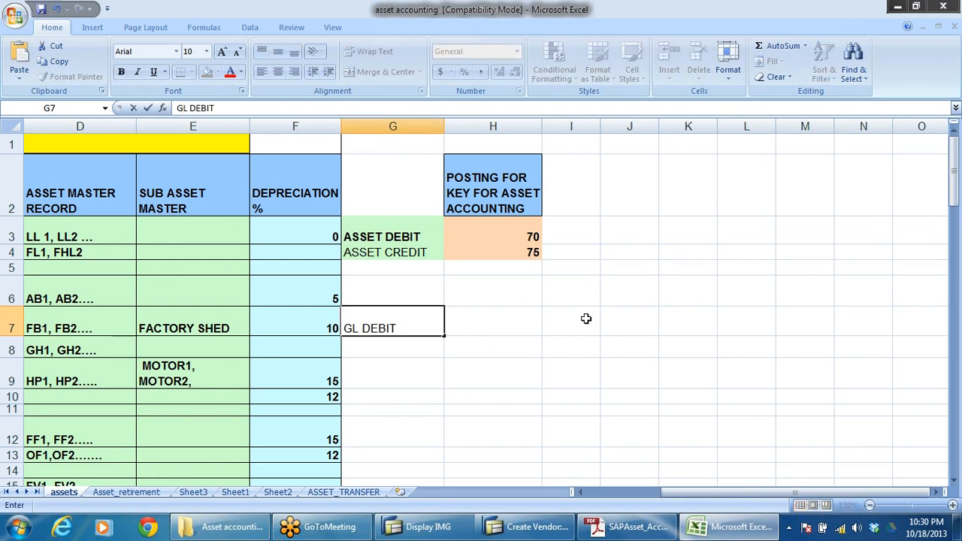
pyautogui.press('Tab')
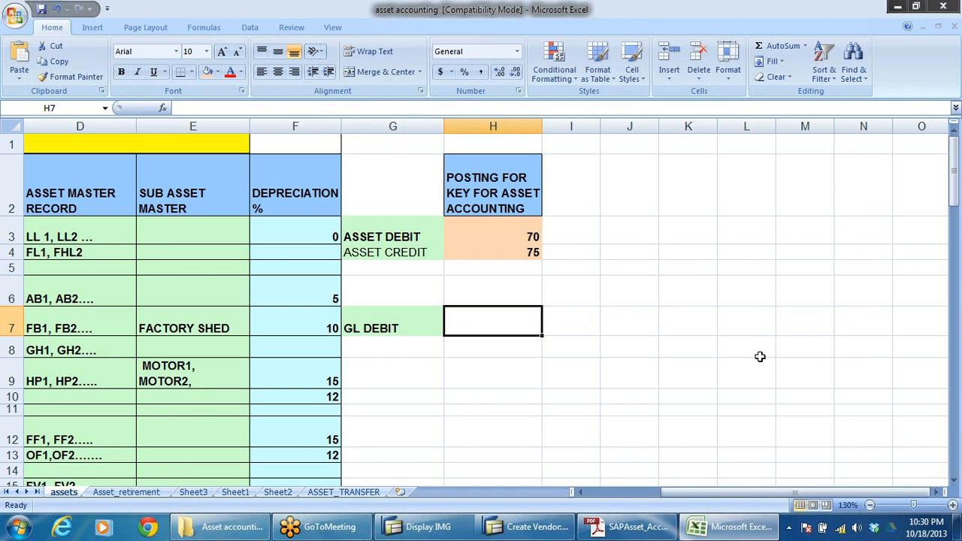
pyautogui.write('40')
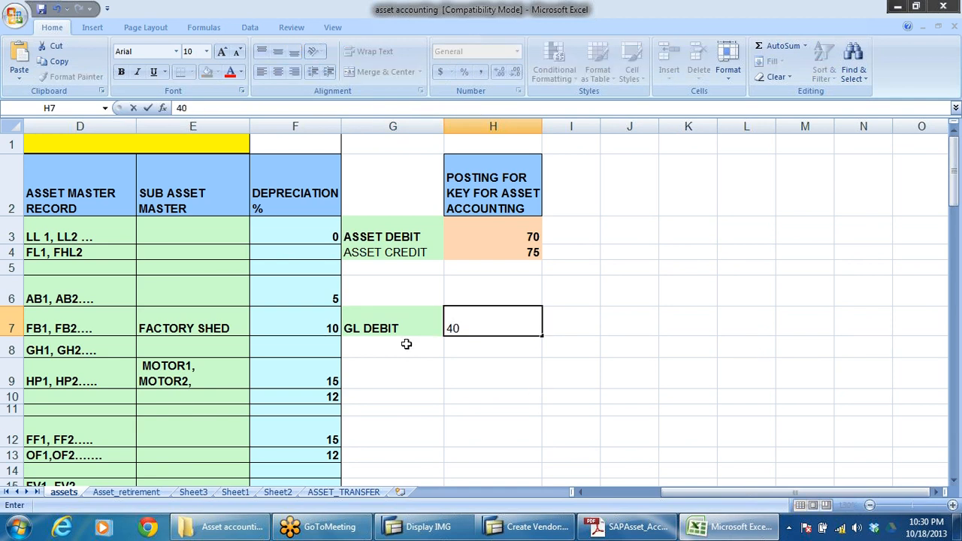
pyautogui.press('Return')
# Step: Add a GL CRDIT entry in G8 with posting key 50 in H8
pyautogui.write('GL CRD')
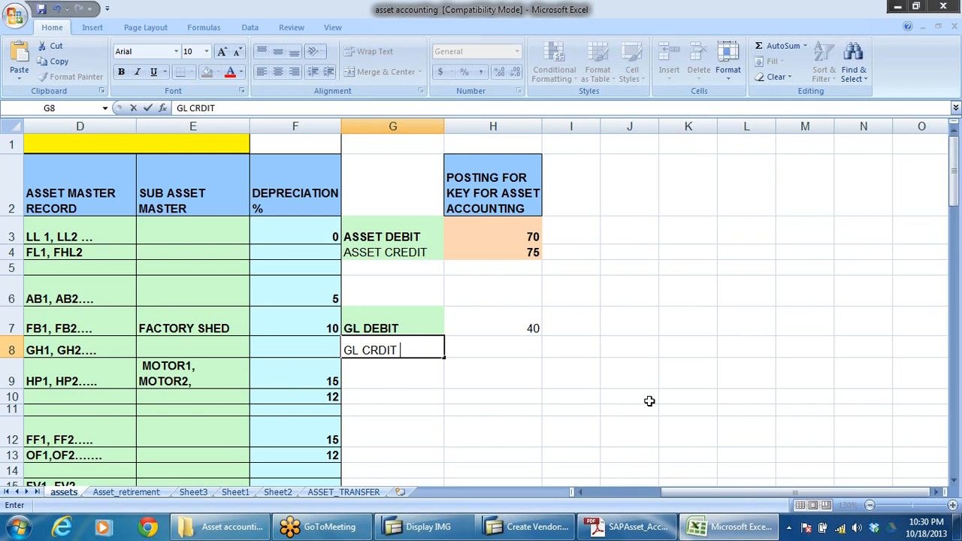
pyautogui.write('IT')
pyautogui.press('Tab')
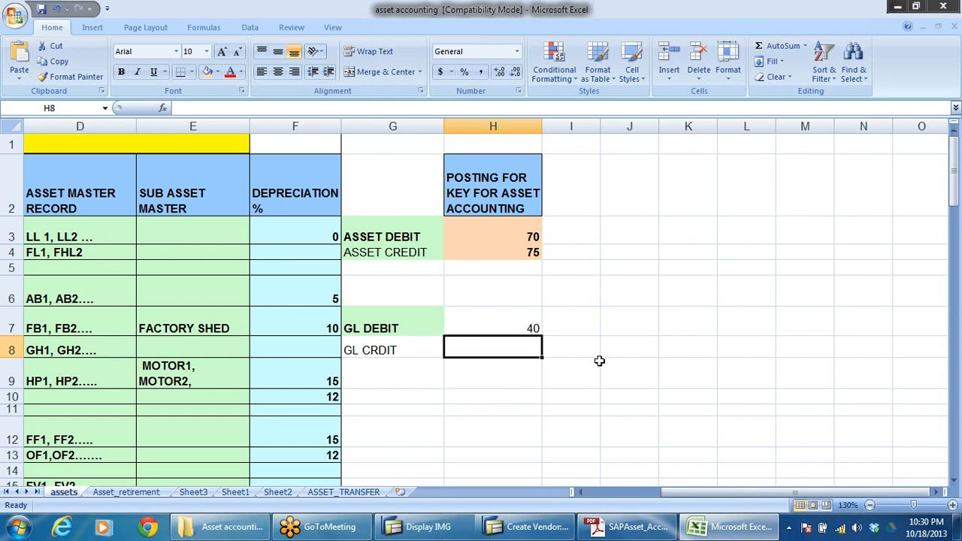
pyautogui.write('50')
pyautogui.click(571, 377)
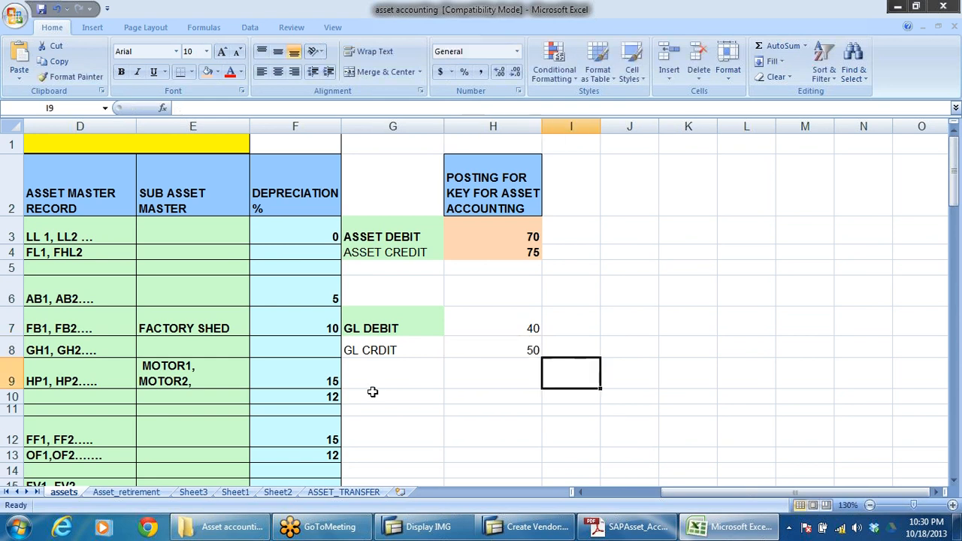
# Step: Enter the label CUSTOMER DEBIT in cell G10
pyautogui.click(369, 399)
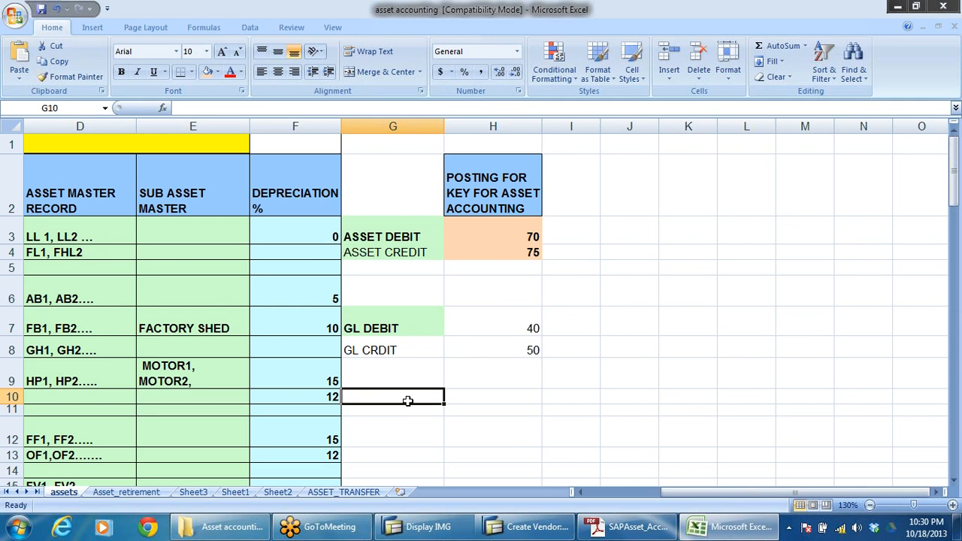
pyautogui.write('CUSTOMER DEB')
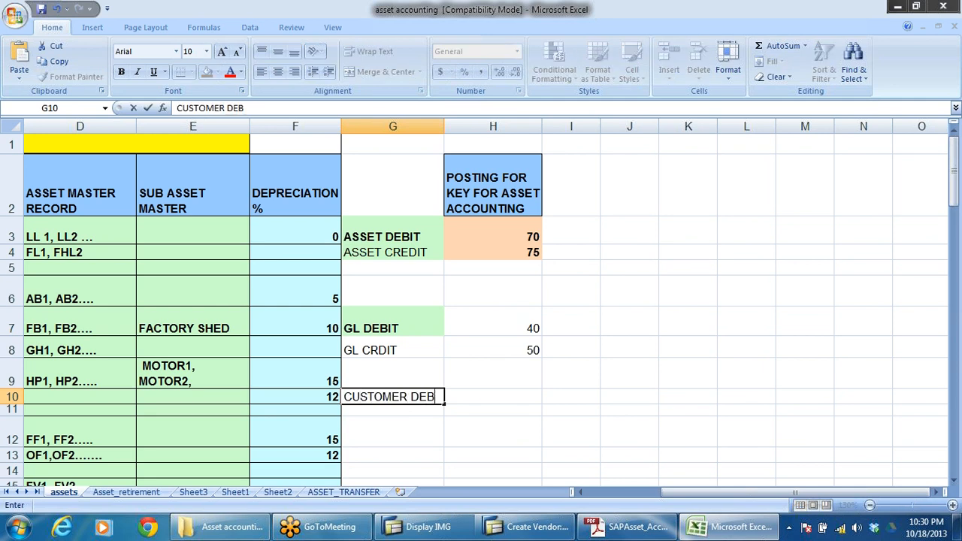
pyautogui.write('IT')
pyautogui.click(483, 429)
# Step: Set the number format of cell H10 to Text
pyautogui.click(526, 398)
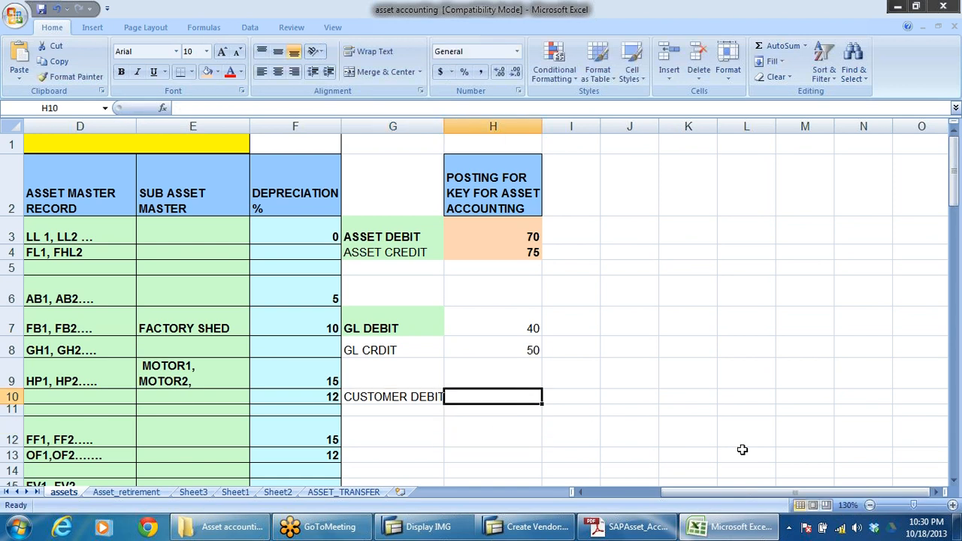
pyautogui.click(518, 424)
pyautogui.click(518, 399)
pyautogui.rightClick(520, 401)
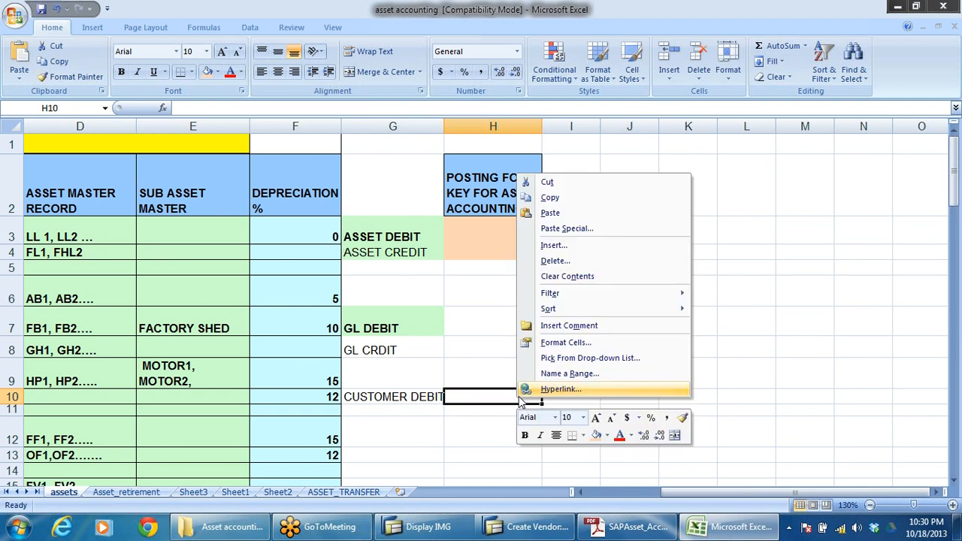
pyautogui.click(577, 348)
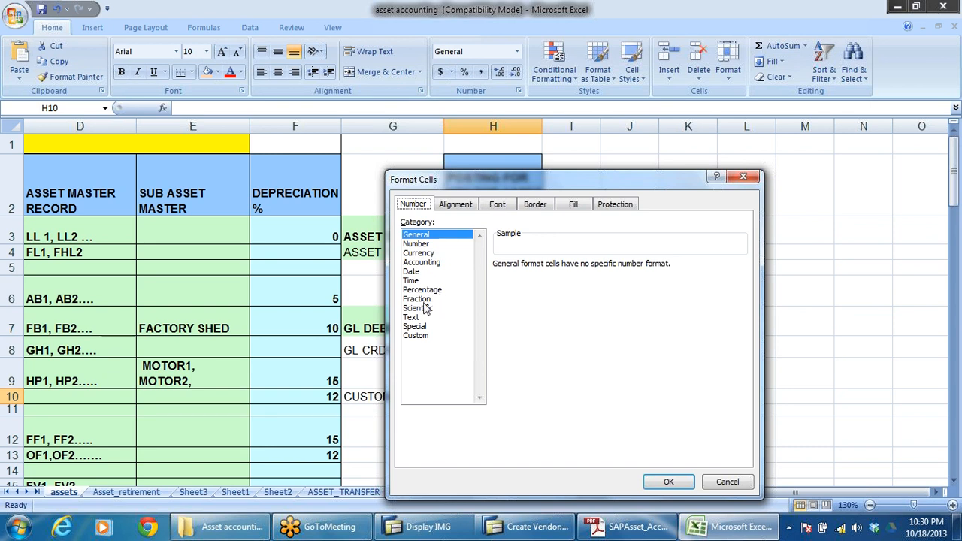
pyautogui.click(409, 319)
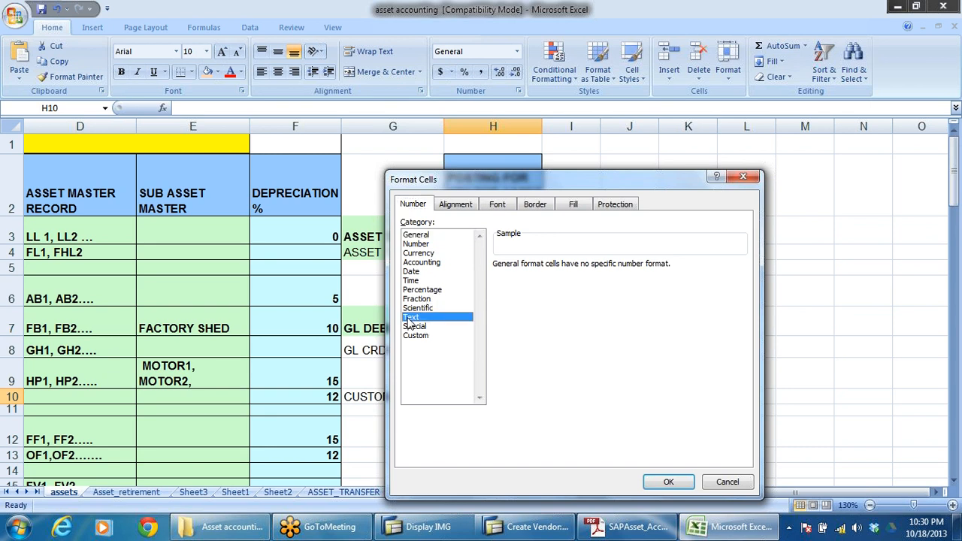
pyautogui.click(669, 482)
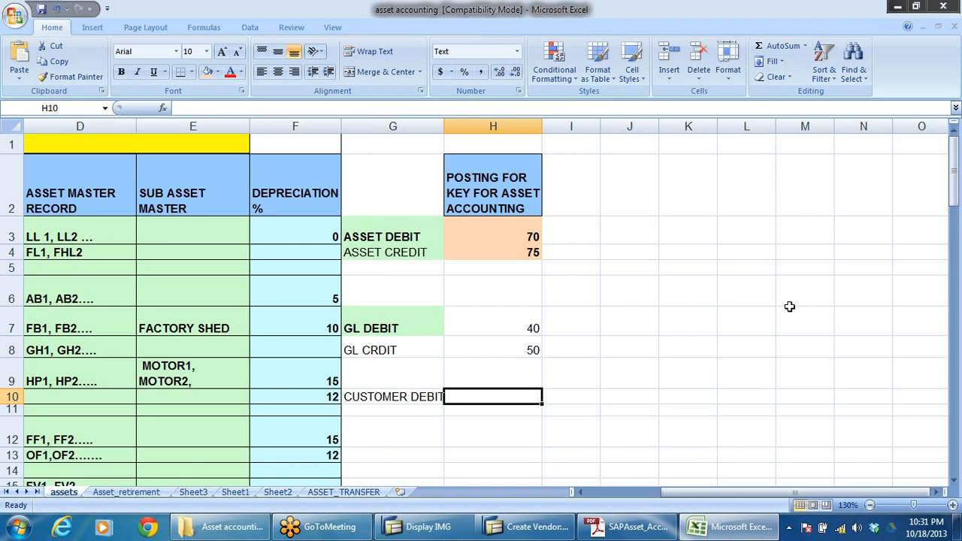
# Step: Enter posting key 01 for the customer debit in H10
pyautogui.click(789, 308)
pyautogui.click(531, 395)
pyautogui.write('01')
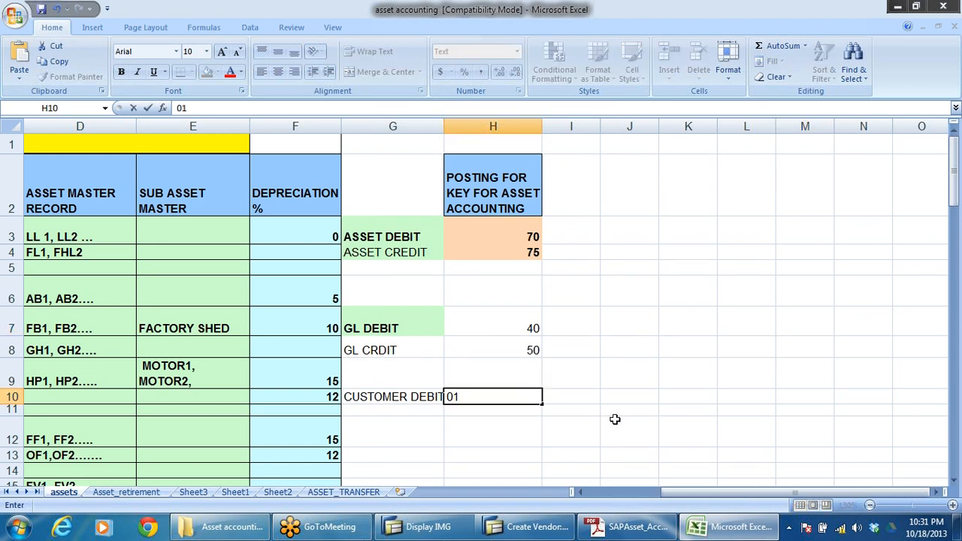
pyautogui.click(616, 419)
# Step: Add a COSTOMER CRDIT entry in G11 with posting key 15 in H11
pyautogui.click(370, 410)
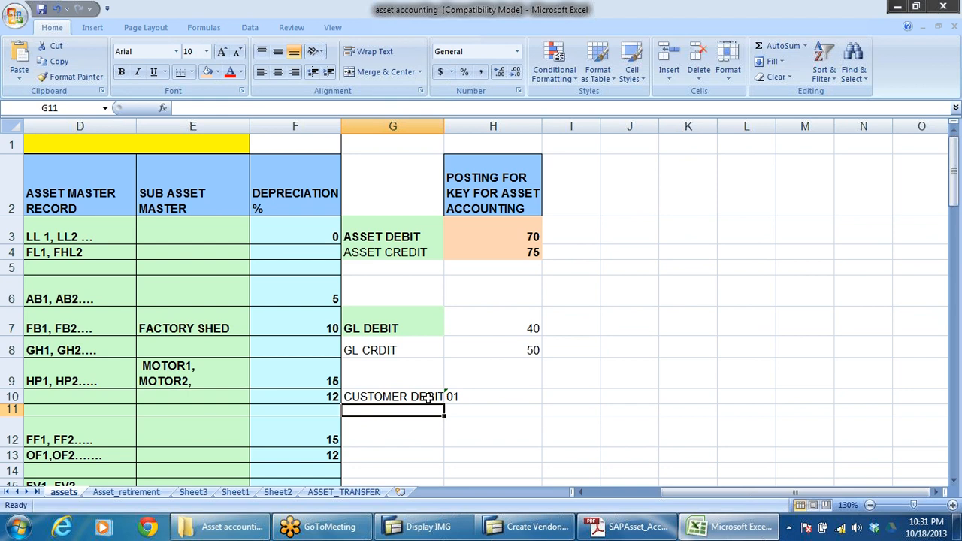
pyautogui.write('COST')
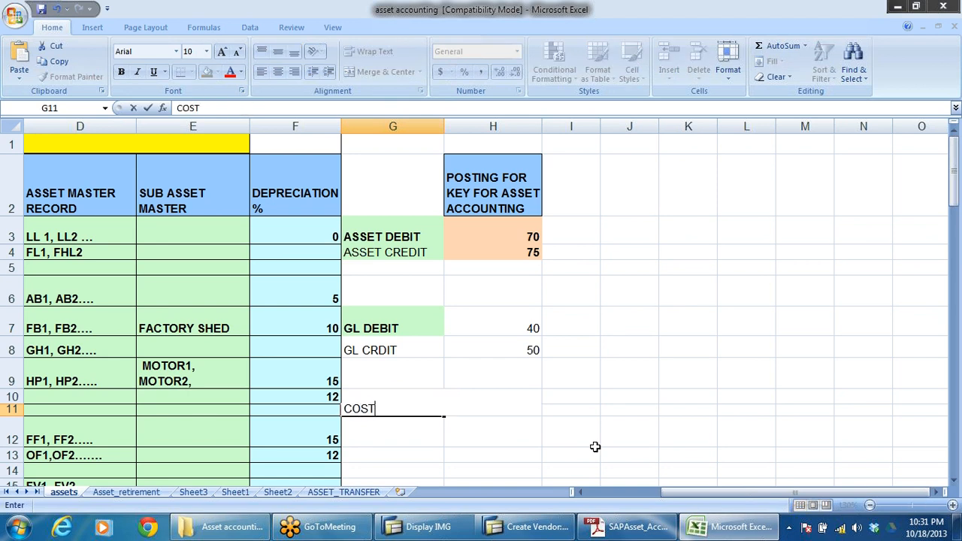
pyautogui.write('OMER CR')
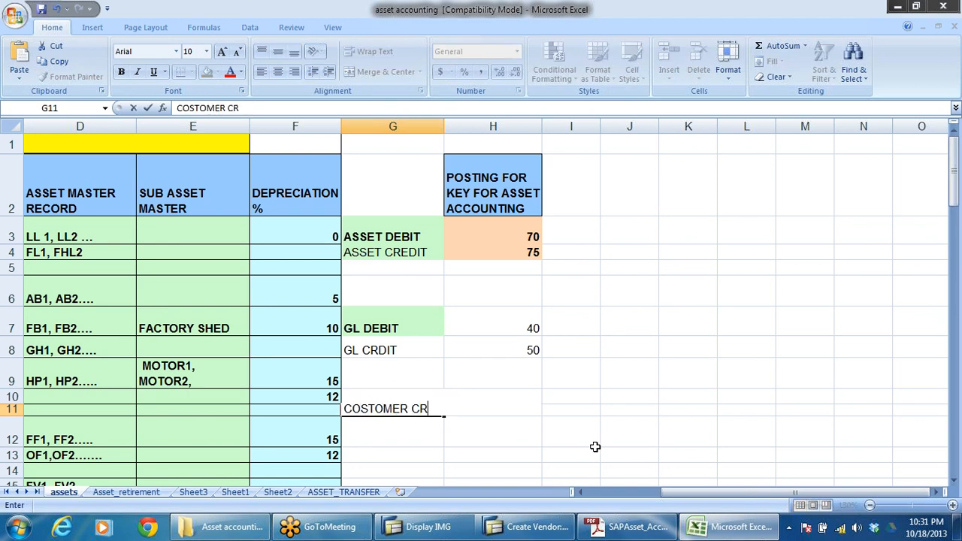
pyautogui.write('DIT')
pyautogui.click(595, 446)
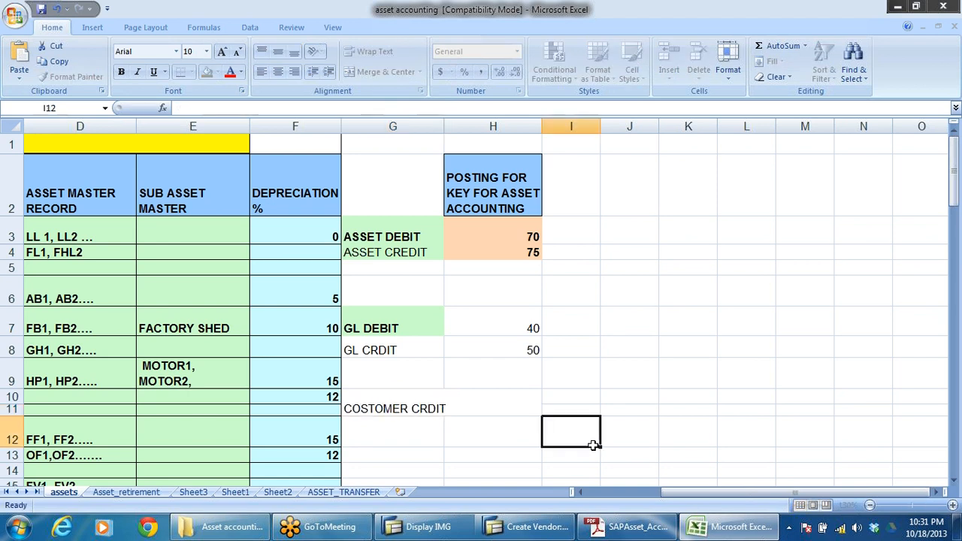
pyautogui.click(504, 414)
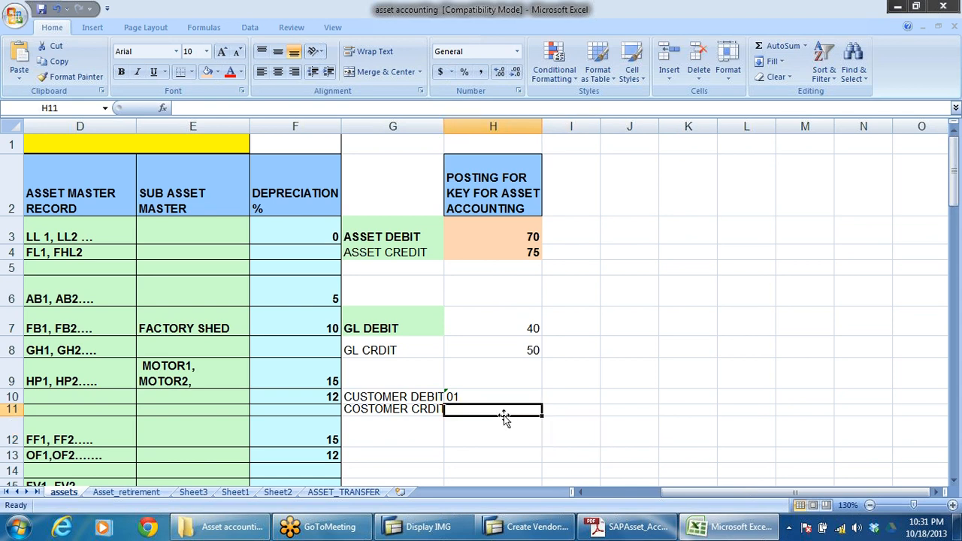
pyautogui.write('15')
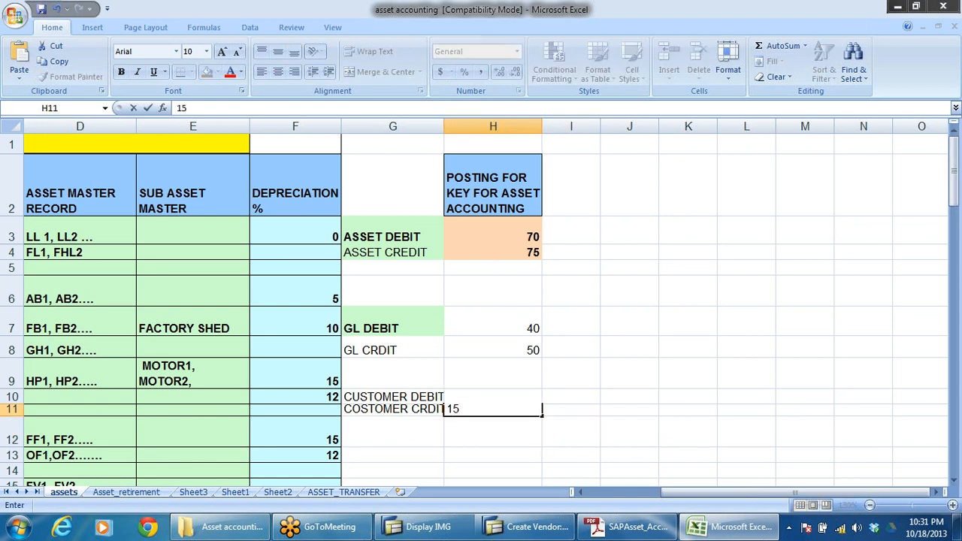
pyautogui.click(693, 384)
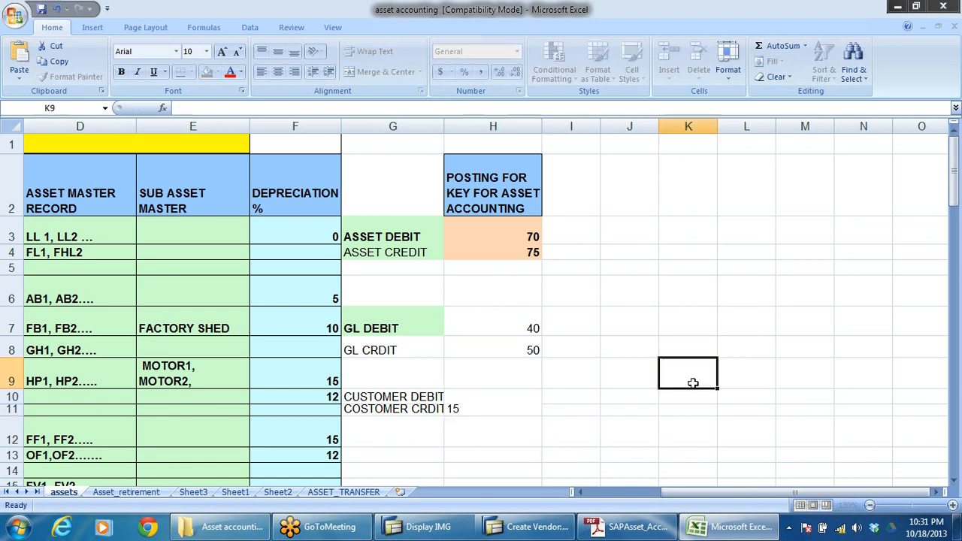
# Step: Copy the text format of H10 onto the customer credit key in H11
pyautogui.click(469, 396)
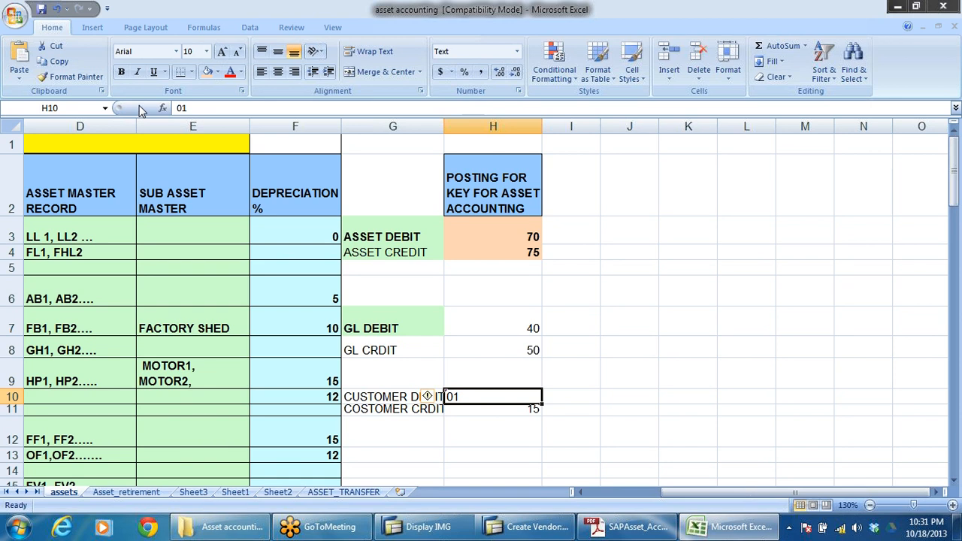
pyautogui.click(76, 77)
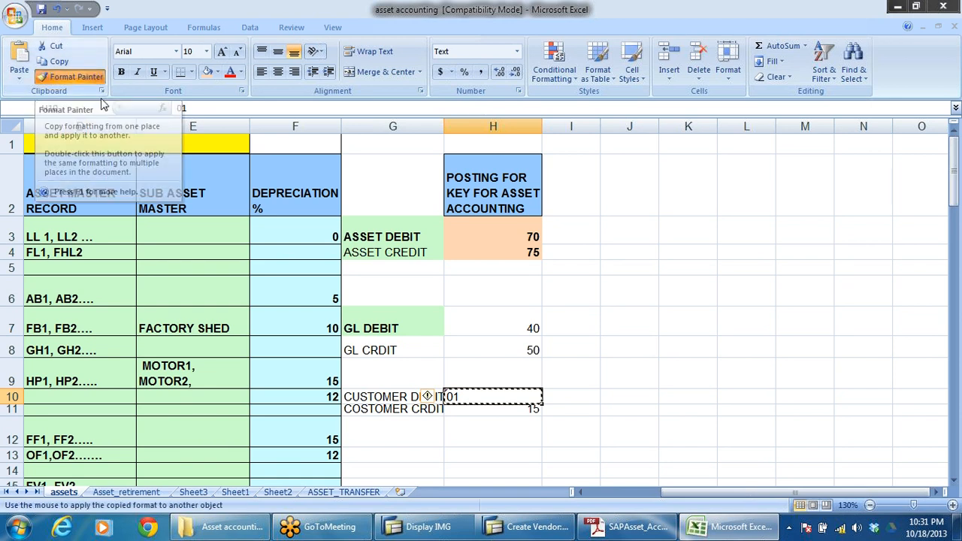
pyautogui.click(485, 409)
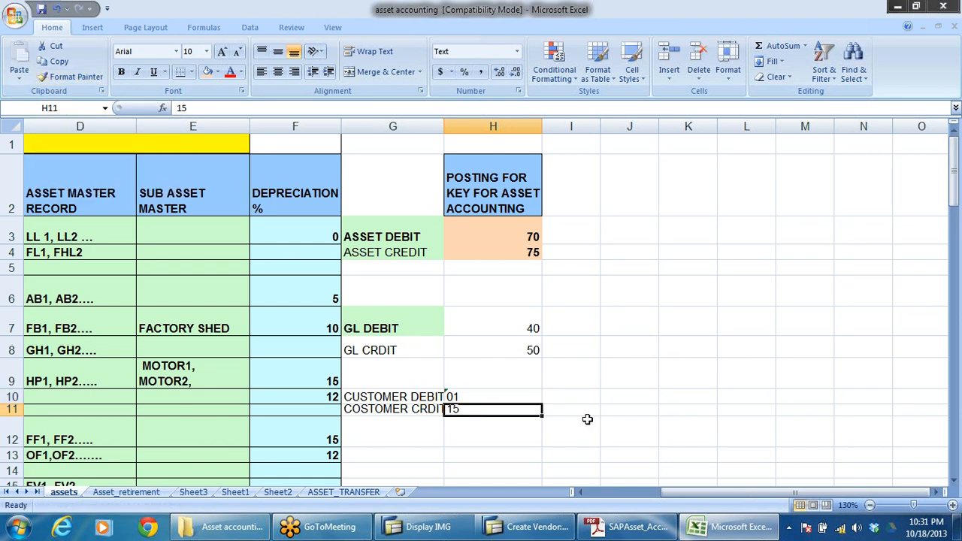
pyautogui.click(615, 410)
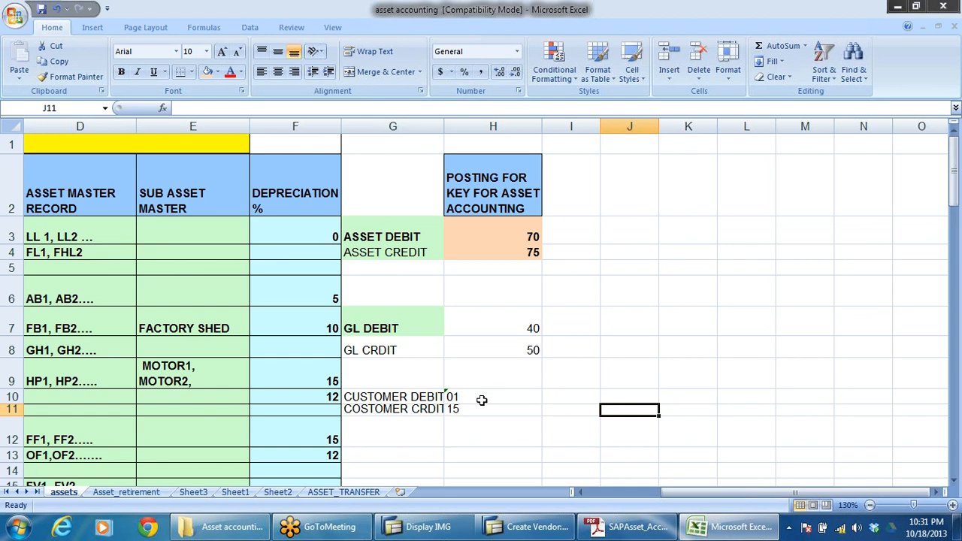
# Step: Widen column G slightly to fit the customer debit and credit labels
pyautogui.moveTo(442, 124); pyautogui.dragTo(458, 125)
pyautogui.click(733, 346)
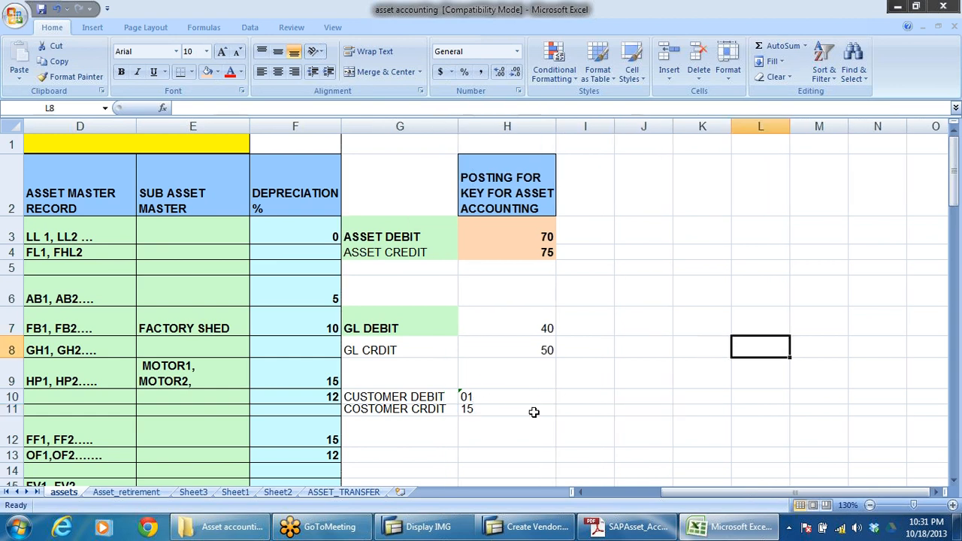
pyautogui.click(466, 398)
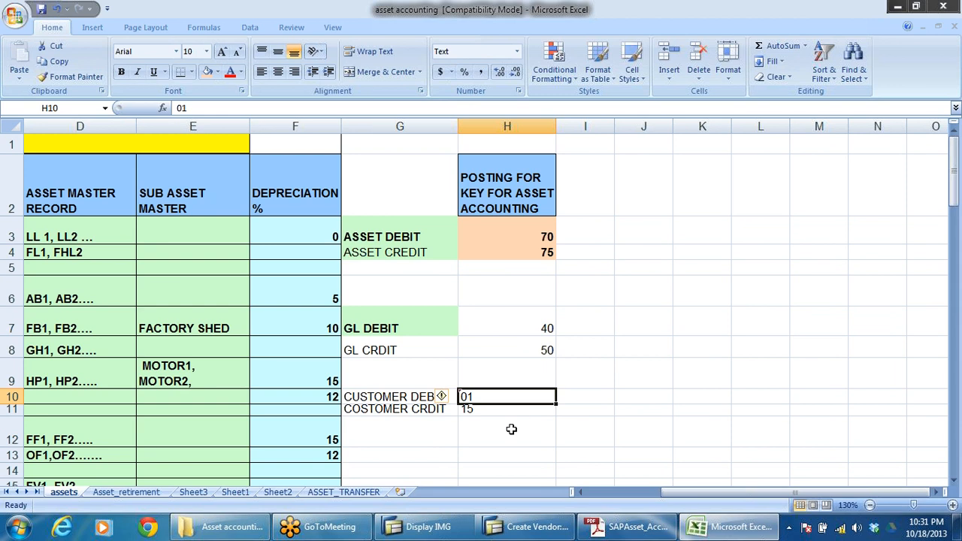
# Step: Add a VENDOR DEBIT label in G13 below the customer posting key entries
pyautogui.click(374, 450)
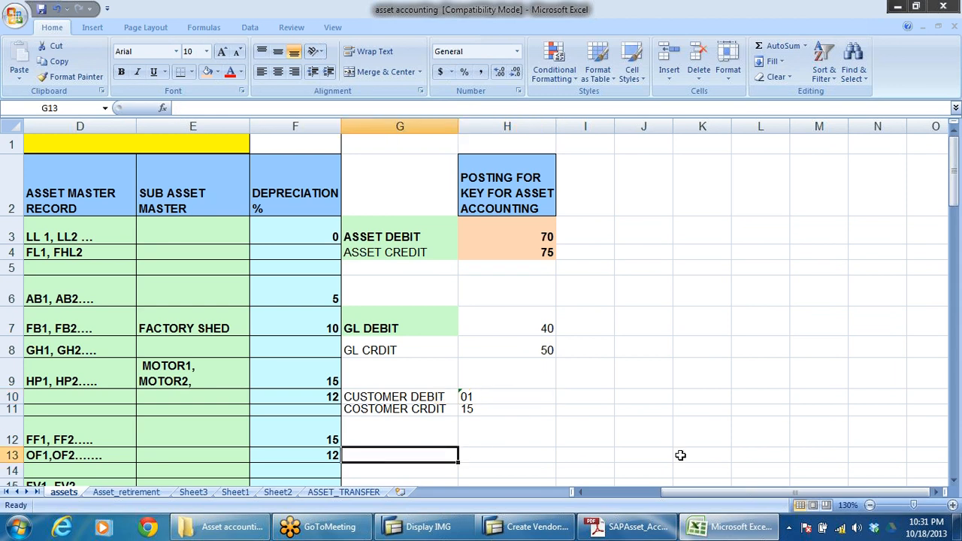
pyautogui.write('VENDOR')
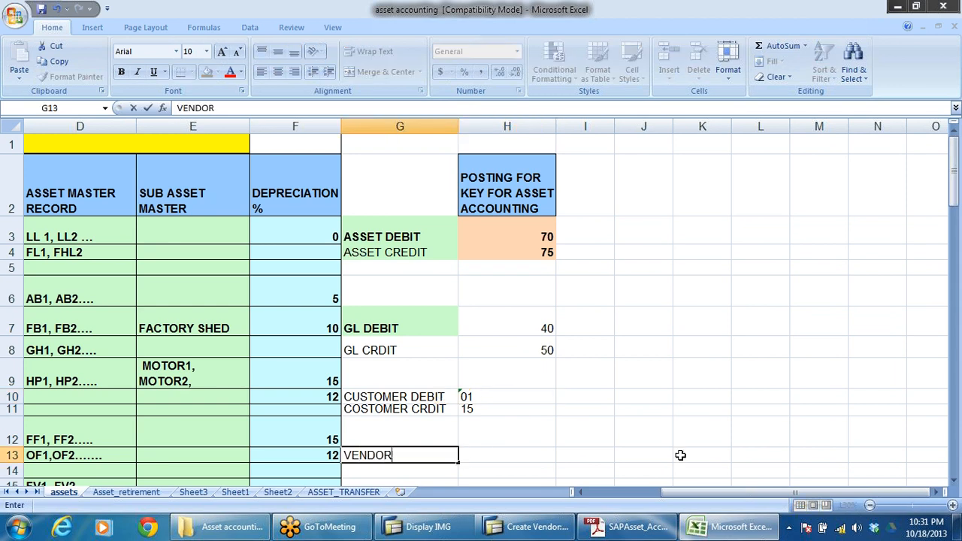
pyautogui.write(' DEBOT')
pyautogui.press('BackSpace')
pyautogui.press('BackSpace')
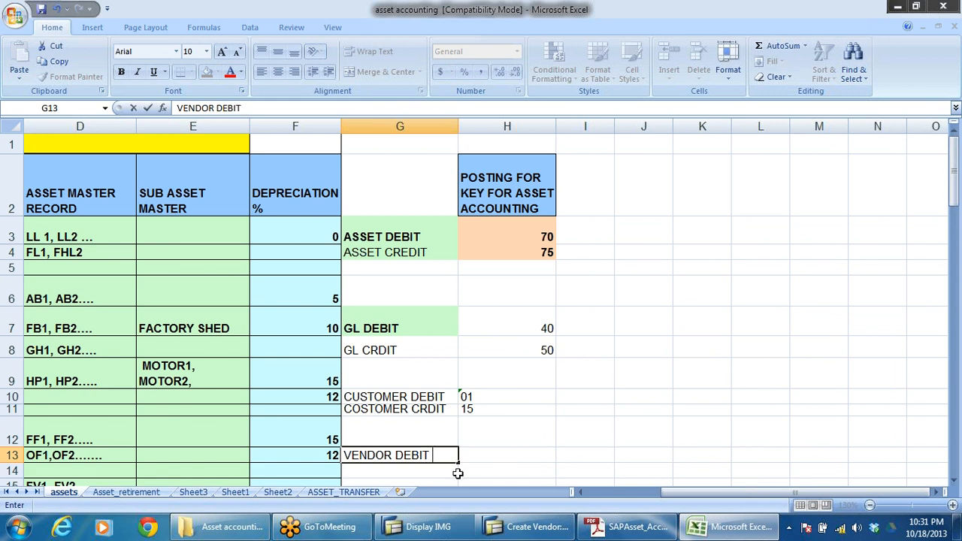
pyautogui.scroll(-1, 472, 475)
pyautogui.click(427, 408)
# Step: Add a VENDOR CREDIT label in G14 directly below the vendor debit label
pyautogui.click(408, 358)
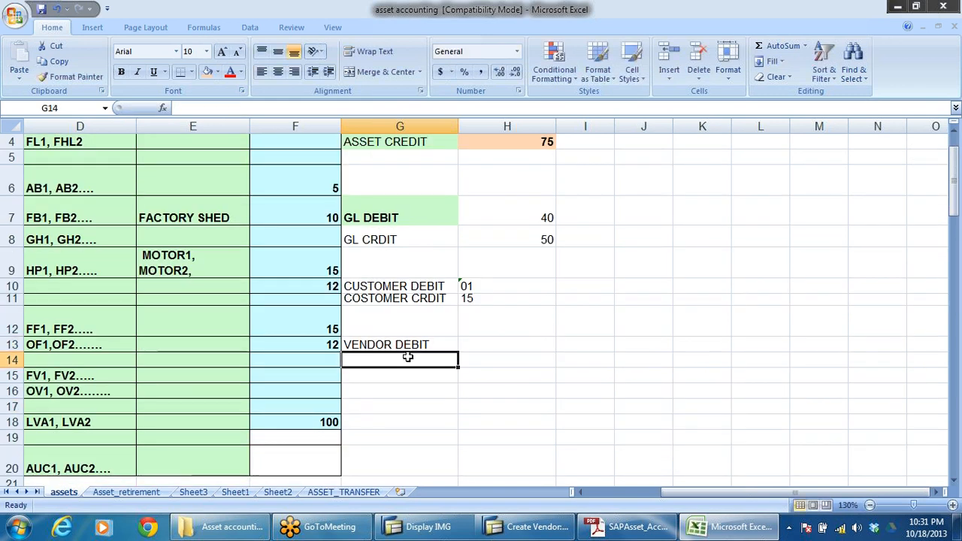
pyautogui.write('VENDOR ')
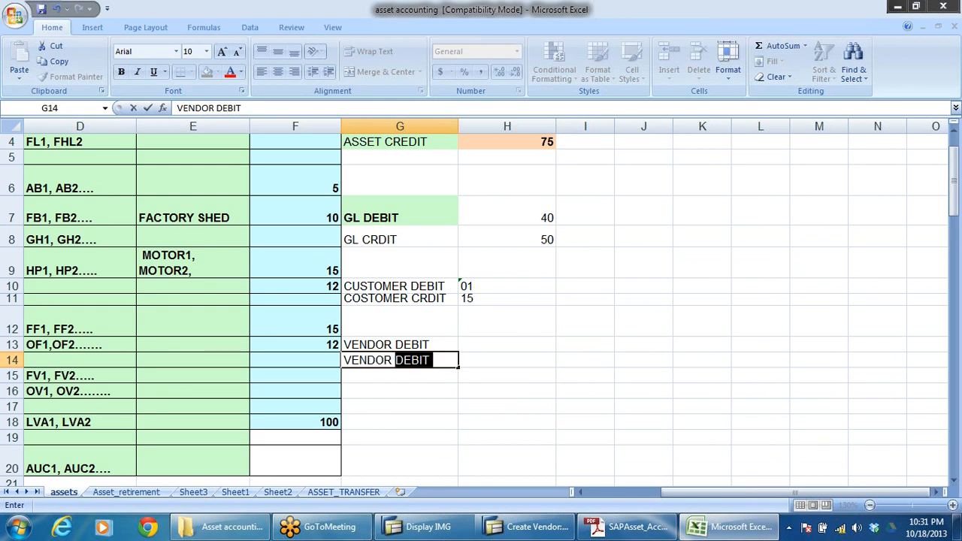
pyautogui.write('CREDIT')
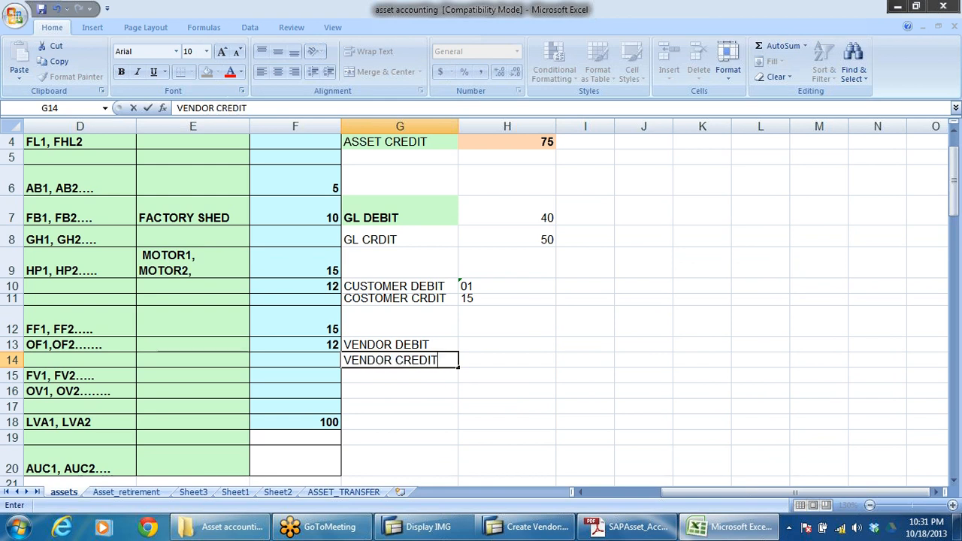
# Step: Enter posting key 25 for the vendor debit in H13 and 31 for the vendor credit in H14
pyautogui.click(512, 387)
pyautogui.click(518, 343)
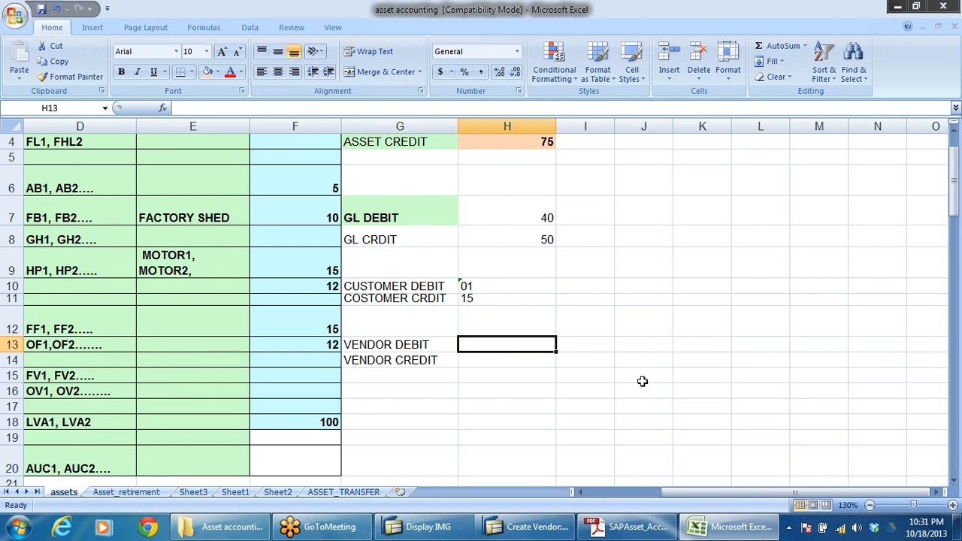
pyautogui.write('25')
pyautogui.press('Return')
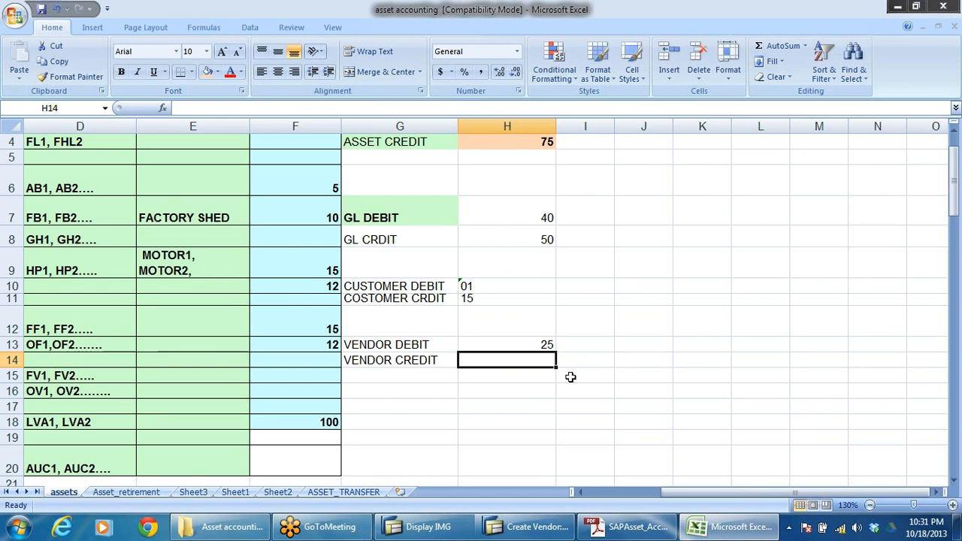
pyautogui.write('31')
pyautogui.click(703, 323)
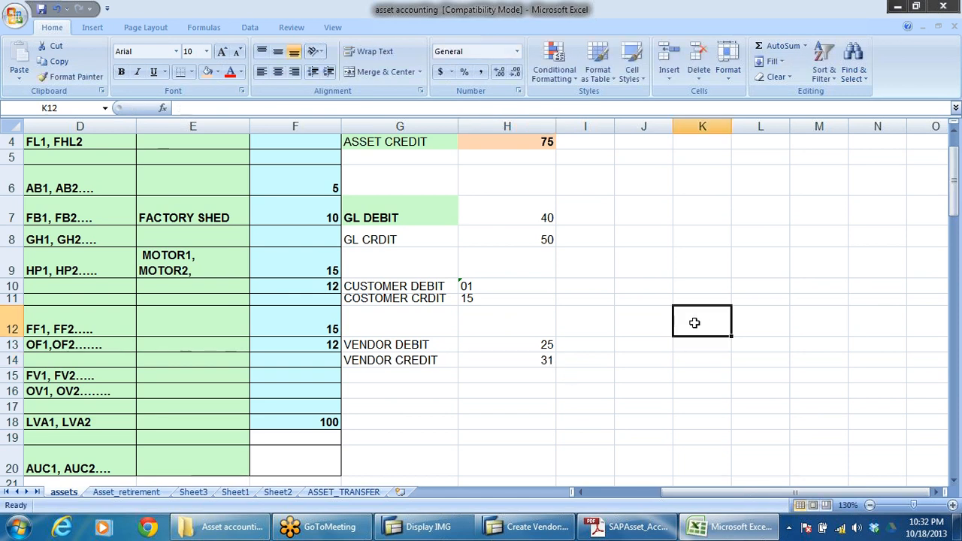
# Step: Review the debit and credit posting keys listed for assets, GL, customers and vendors in columns G and H
pyautogui.scroll(1, 728, 232)
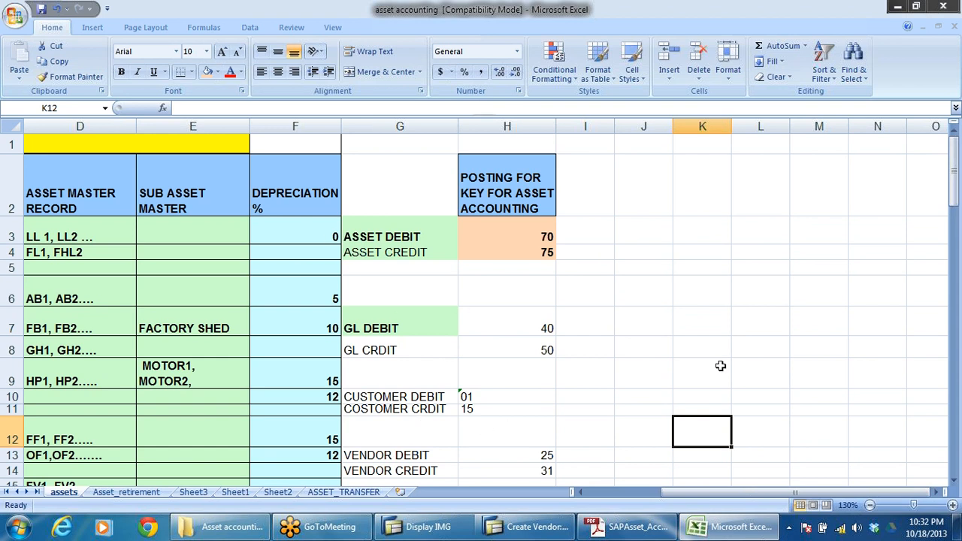
pyautogui.moveTo(528, 224); pyautogui.dragTo(594, 409)
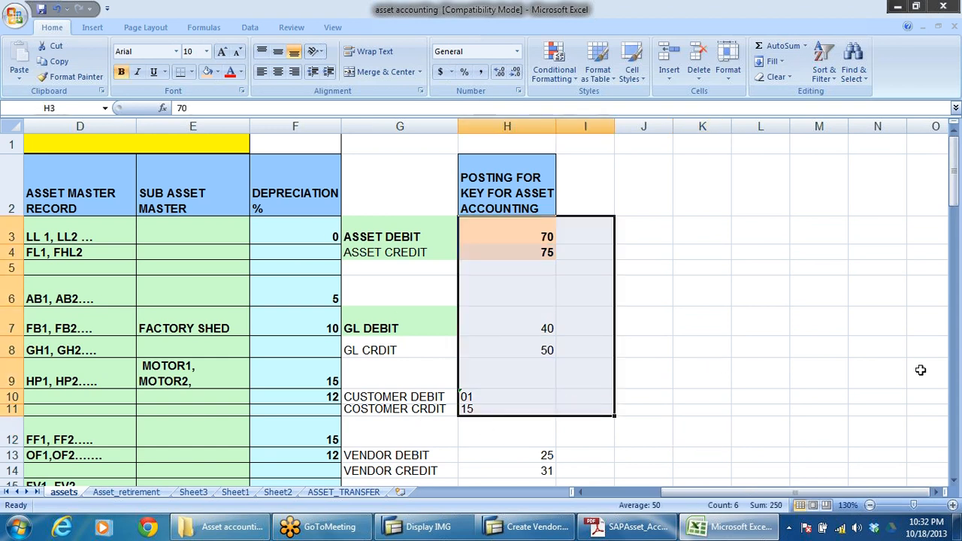
pyautogui.click(655, 319)
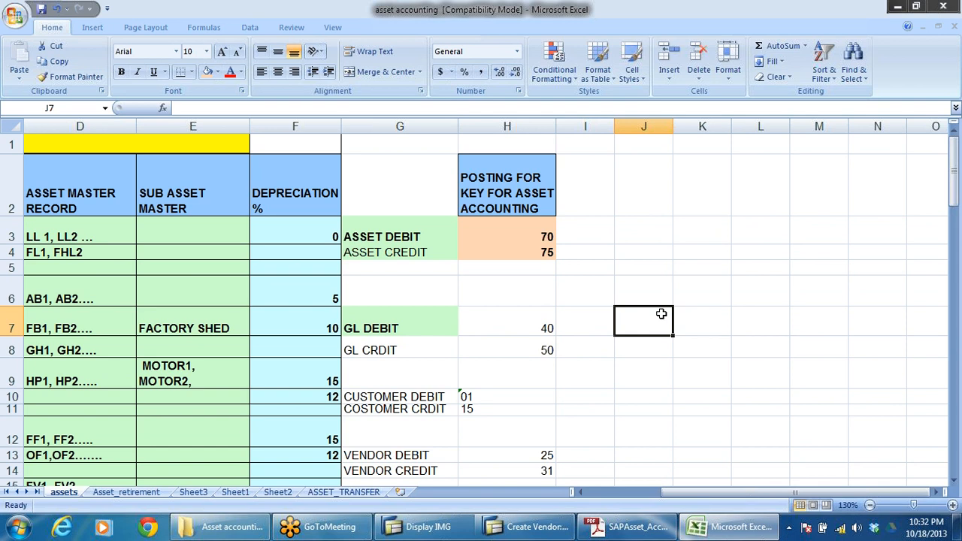
pyautogui.click(544, 243)
pyautogui.click(544, 252)
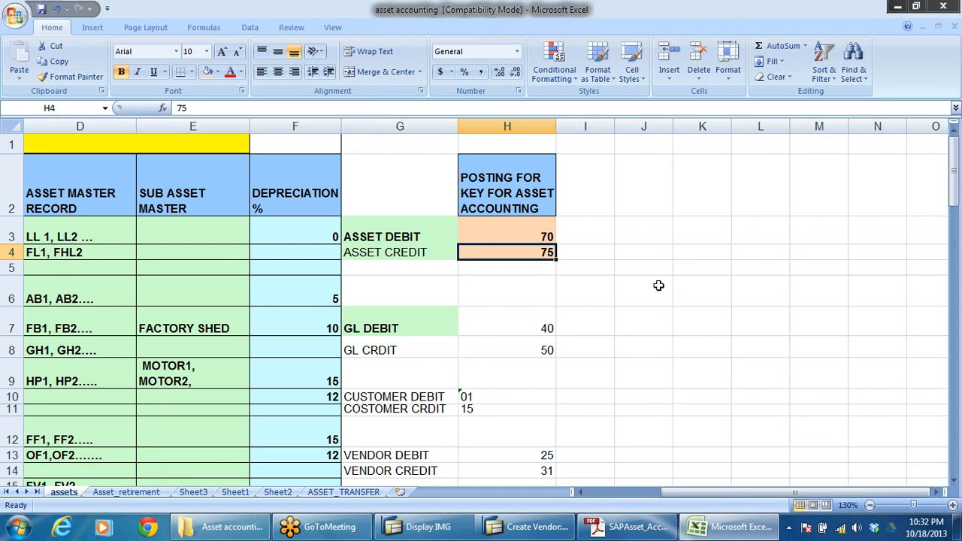
pyautogui.click(709, 289)
pyautogui.scroll(-2, 766, 300)
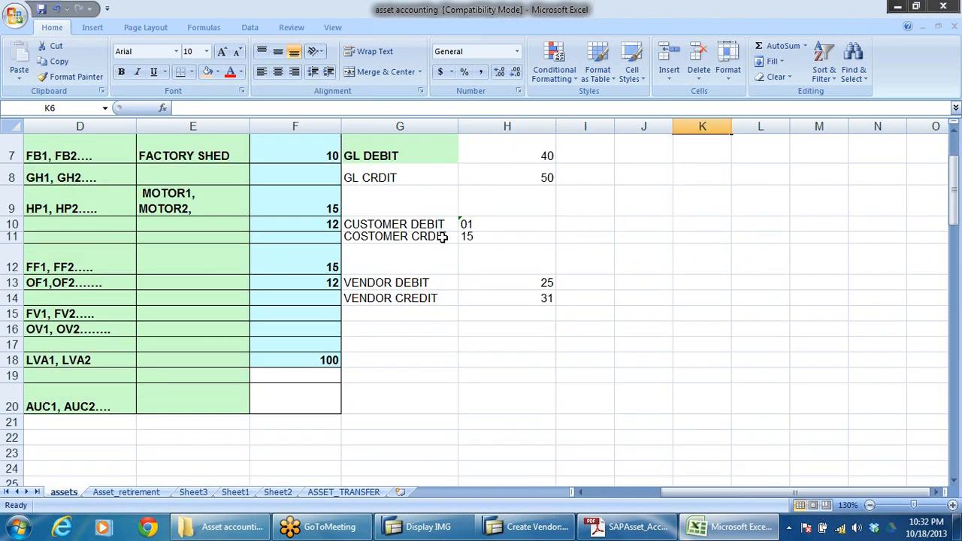
pyautogui.click(403, 224)
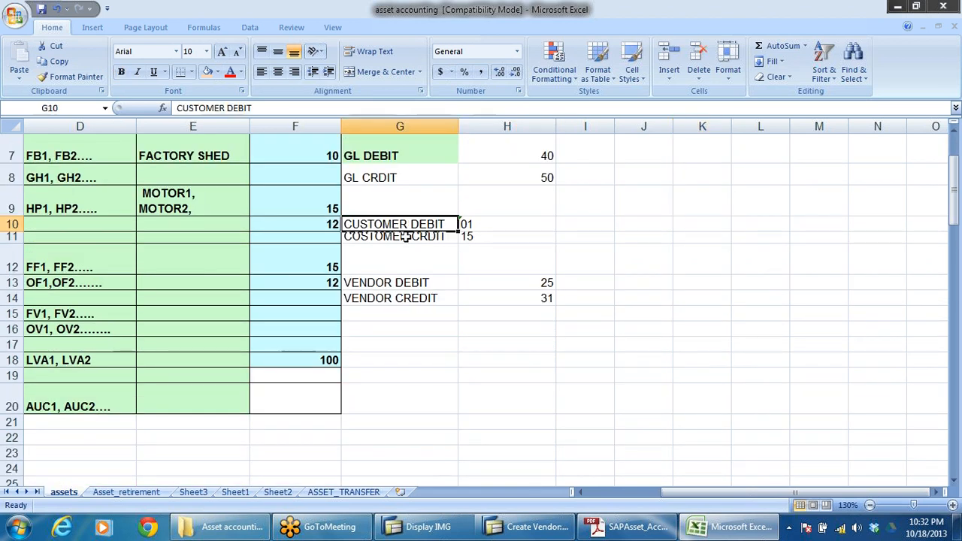
pyautogui.click(406, 237)
pyautogui.click(406, 296)
pyautogui.click(516, 282)
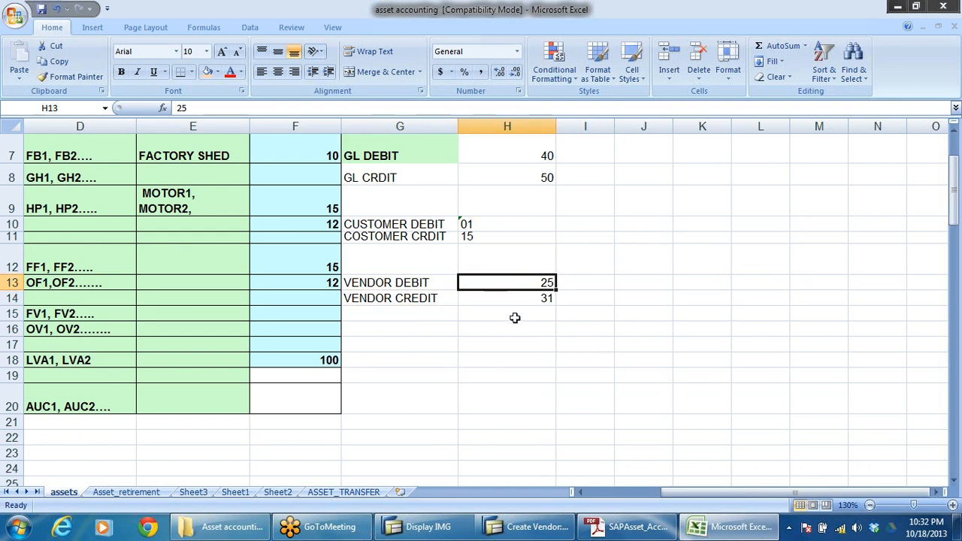
pyautogui.moveTo(545, 290); pyautogui.dragTo(547, 300)
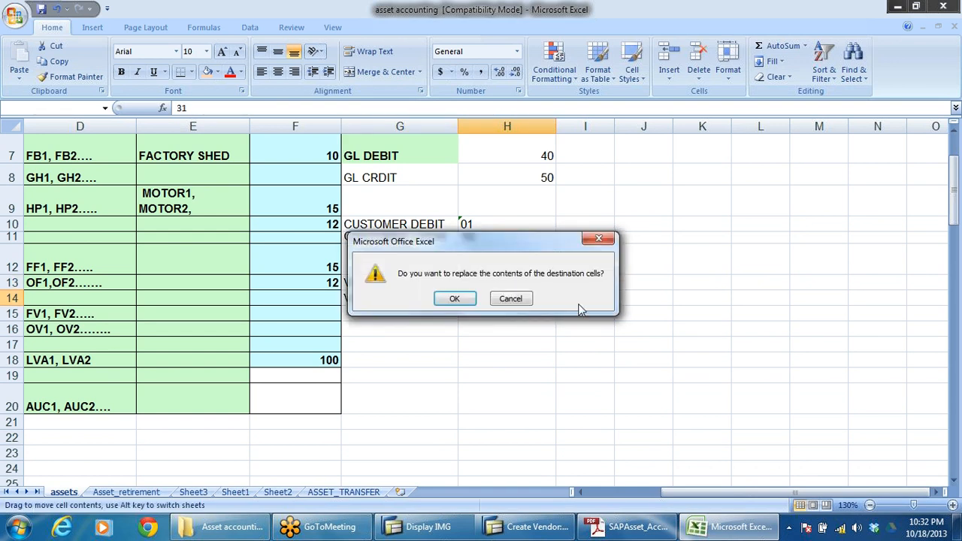
pyautogui.click(599, 241)
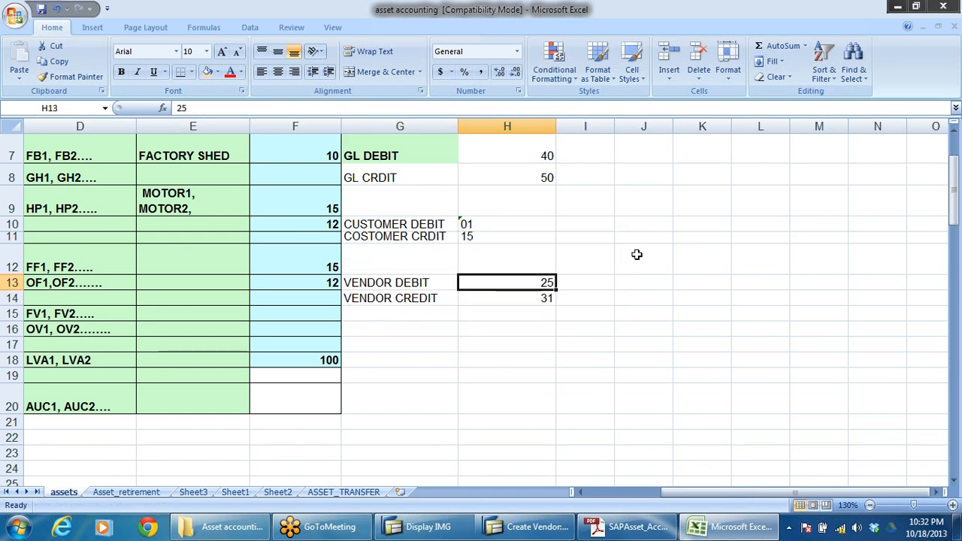
pyautogui.click(638, 253)
pyautogui.click(584, 282)
pyautogui.click(576, 297)
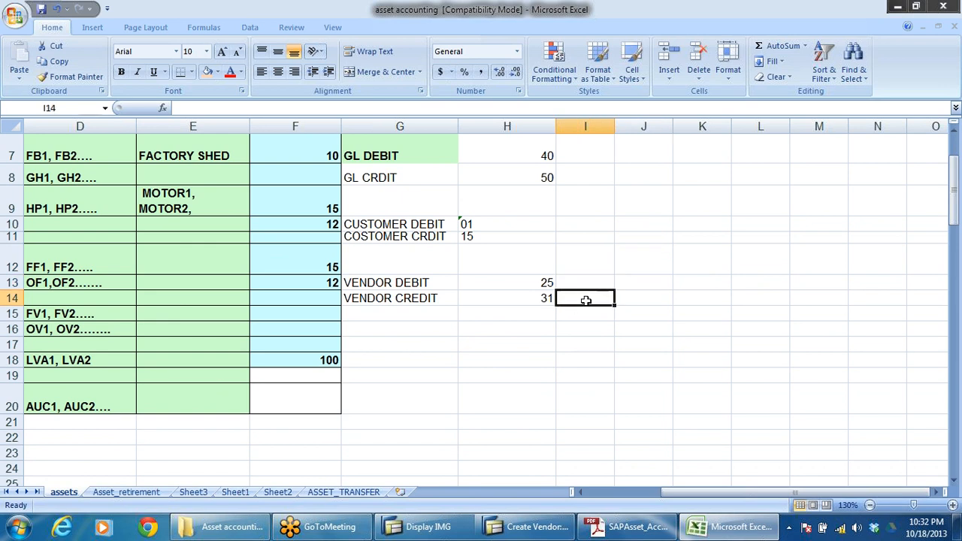
pyautogui.click(569, 283)
pyautogui.click(571, 298)
pyautogui.click(589, 225)
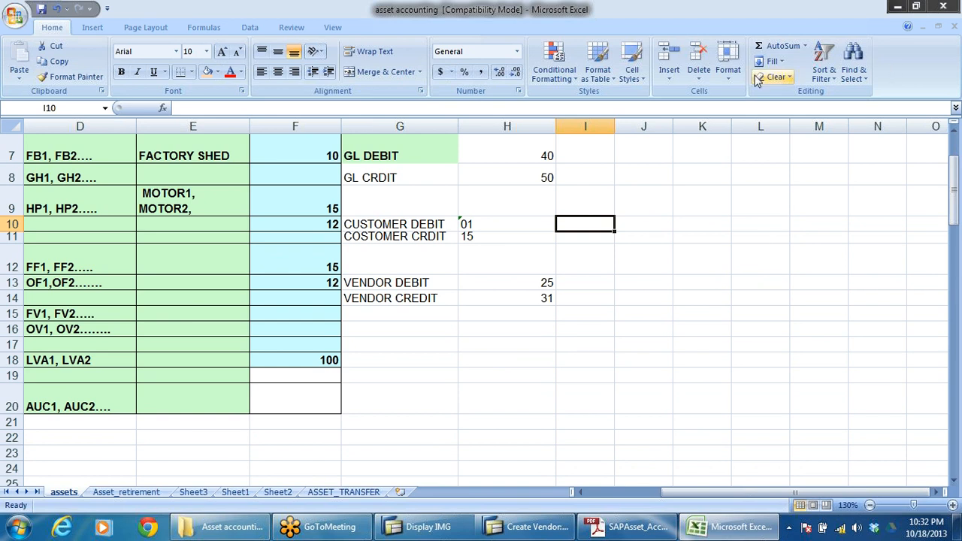
pyautogui.click(539, 157)
pyautogui.click(535, 177)
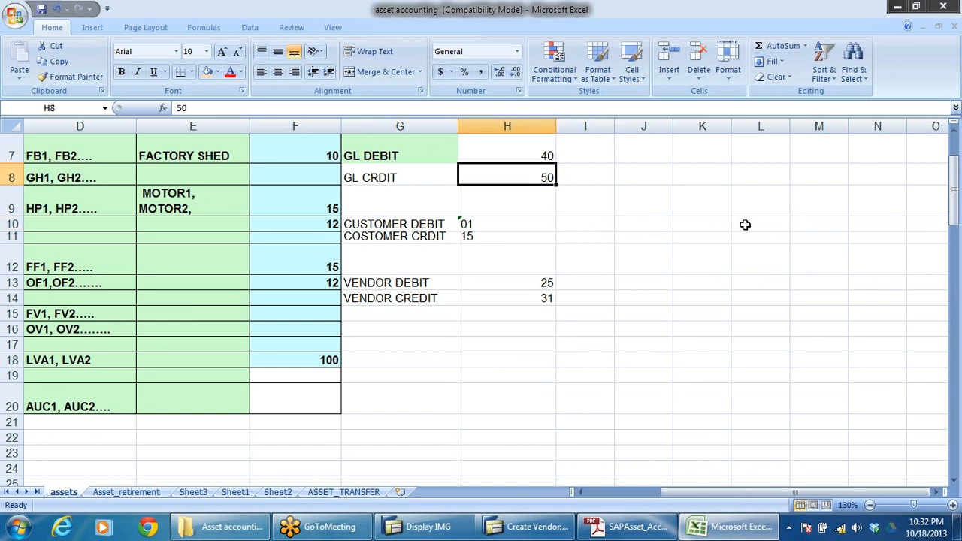
pyautogui.scroll(2, 709, 235)
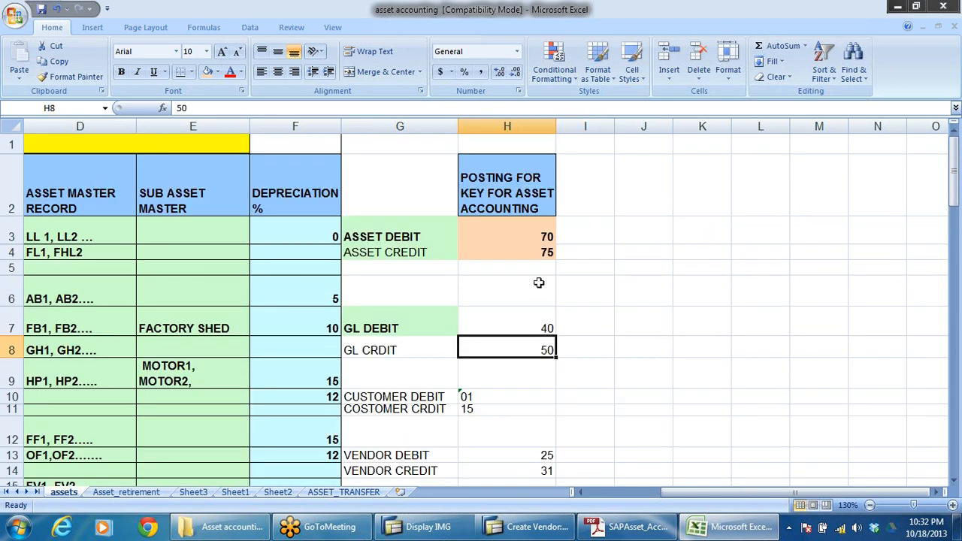
pyautogui.click(735, 251)
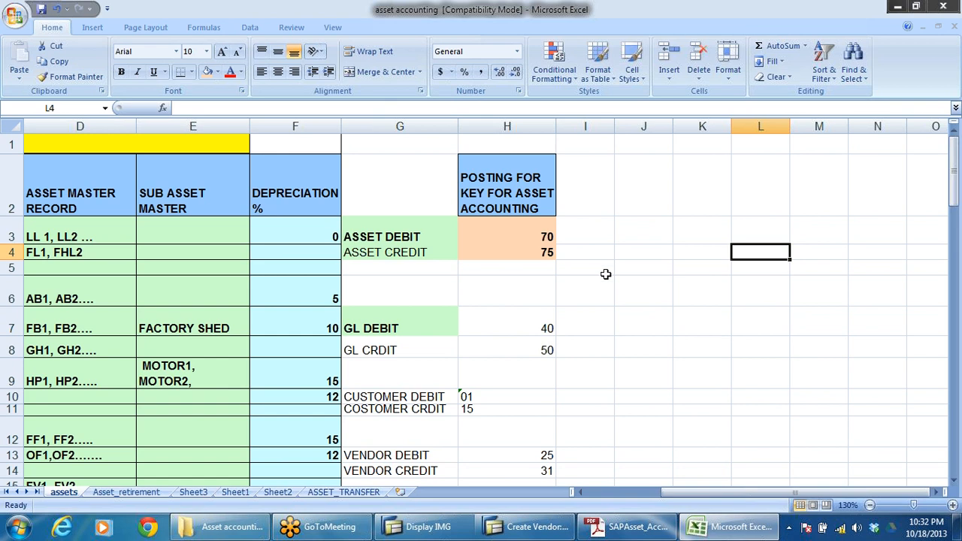
pyautogui.click(538, 235)
pyautogui.click(540, 252)
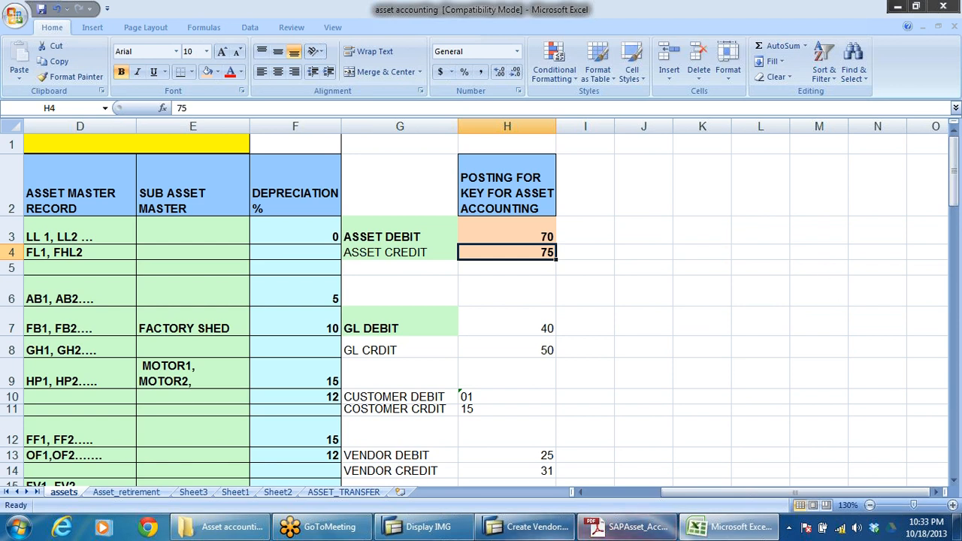
# Step: Switch to SAP, leave vendor creation for the Easy Access menu and collapse the Accounts Payable folder
pyautogui.click(524, 527)
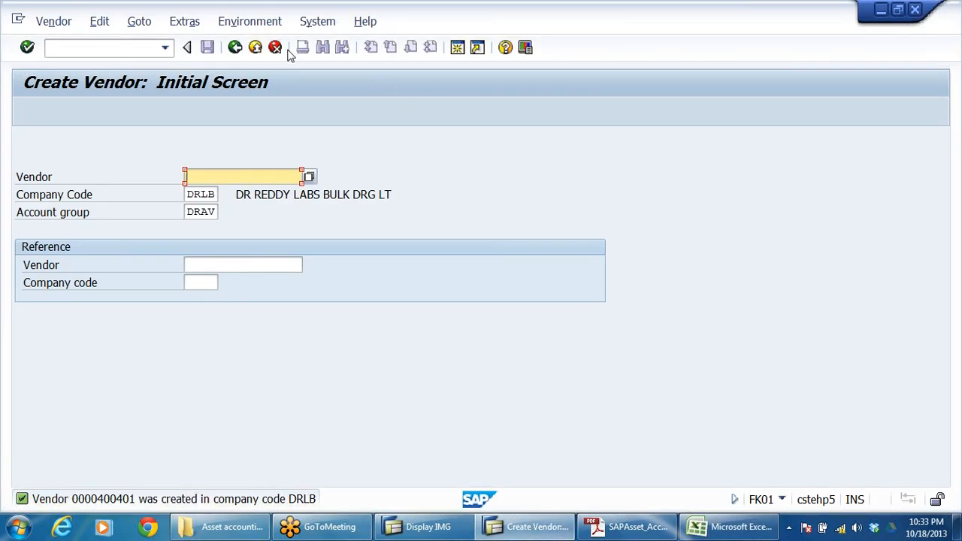
pyautogui.click(255, 47)
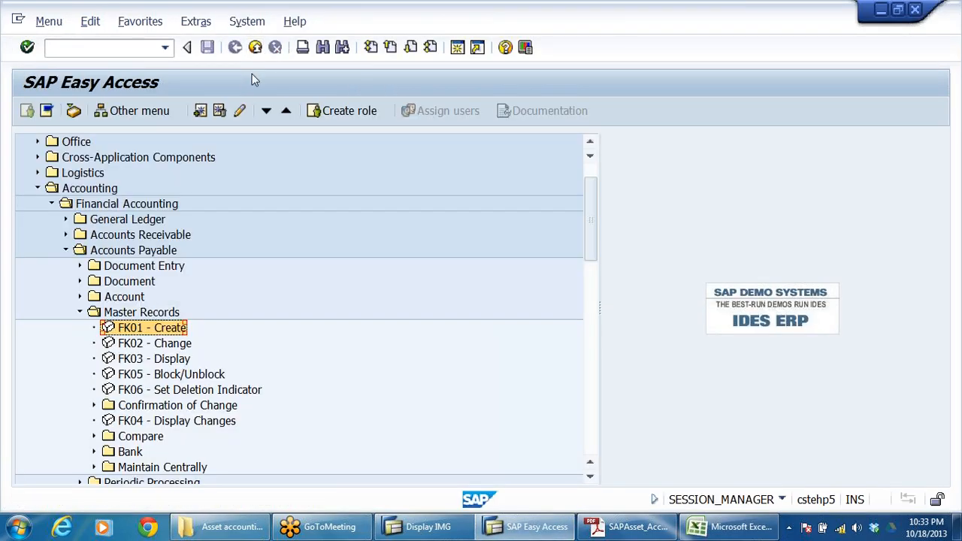
pyautogui.click(80, 312)
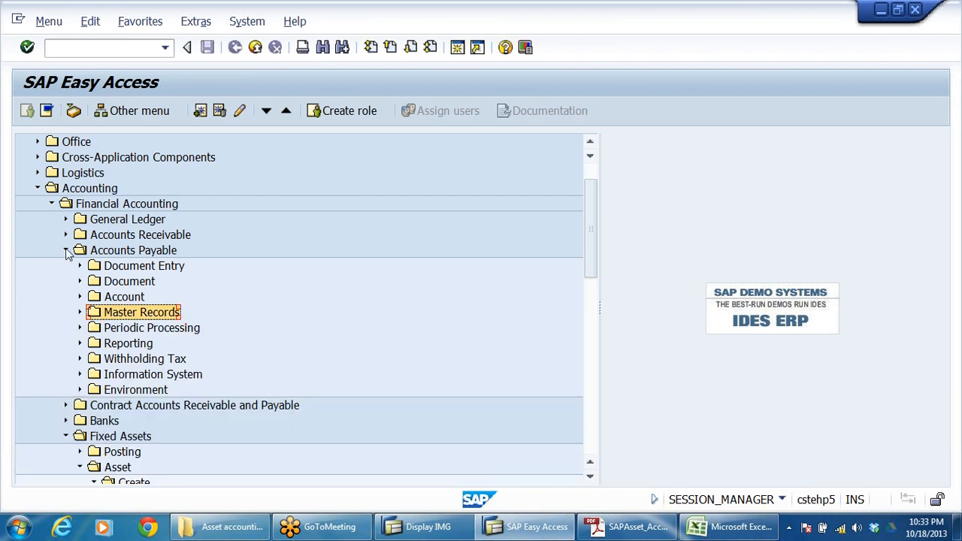
pyautogui.click(66, 250)
pyautogui.click(86, 48)
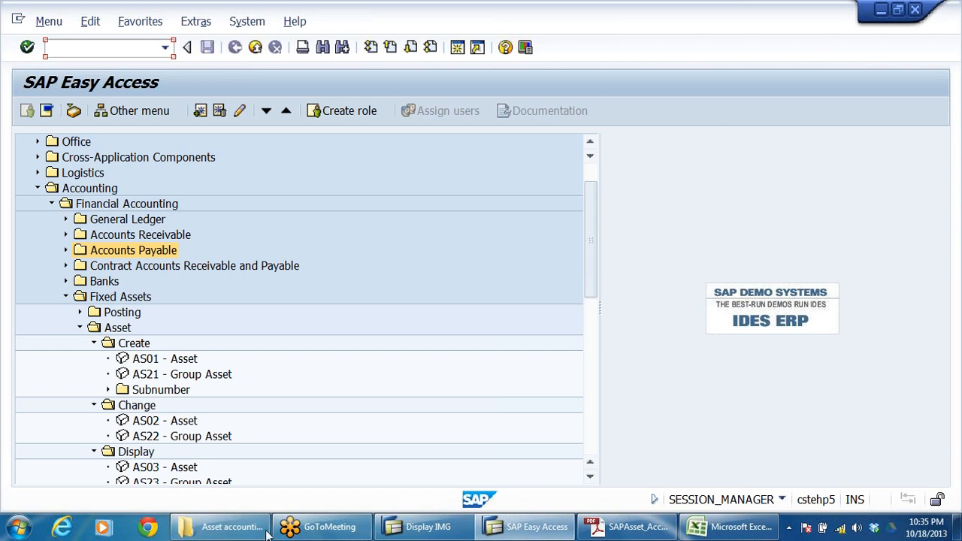
# Step: Open the asset vendor in FK02 under Accounts Payable master records, showing its company code accounting information
pyautogui.click(514, 532)
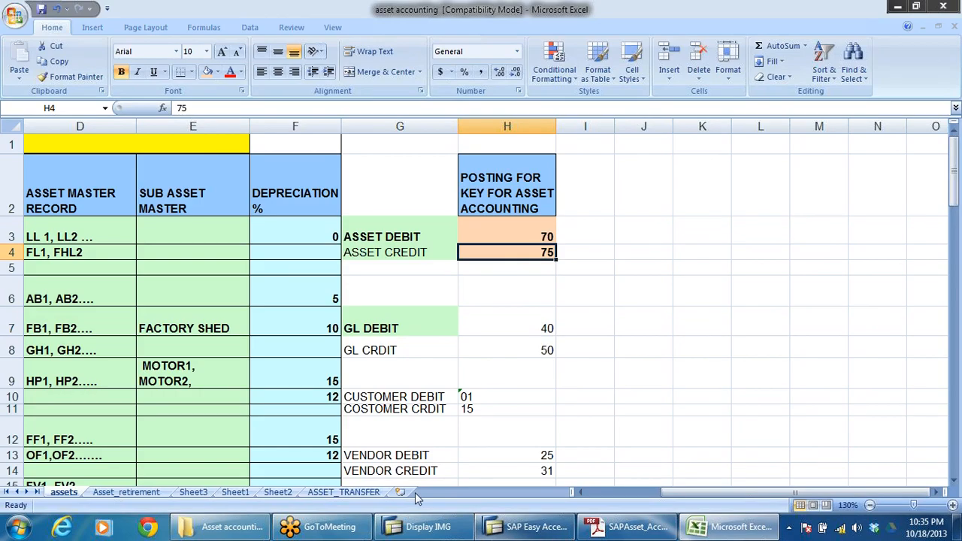
pyautogui.click(520, 527)
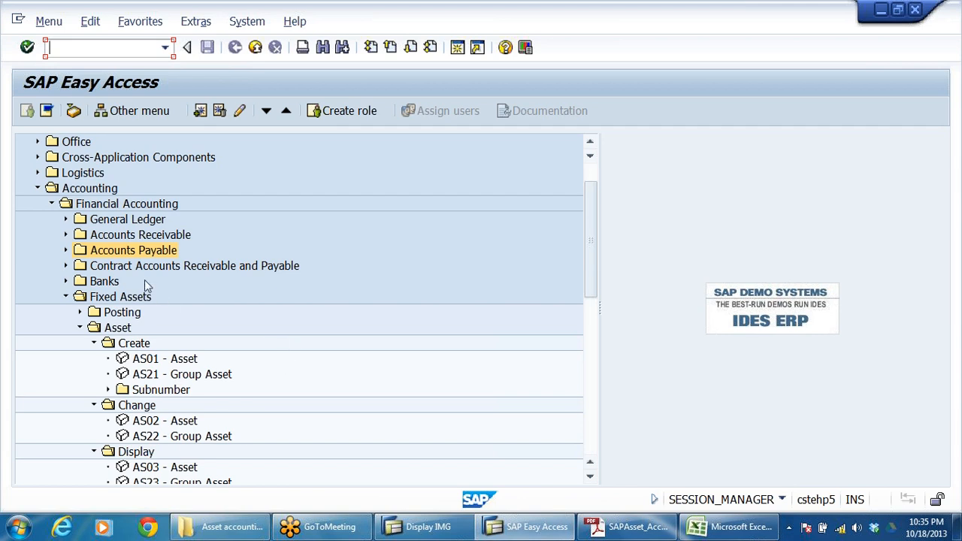
pyautogui.click(65, 251)
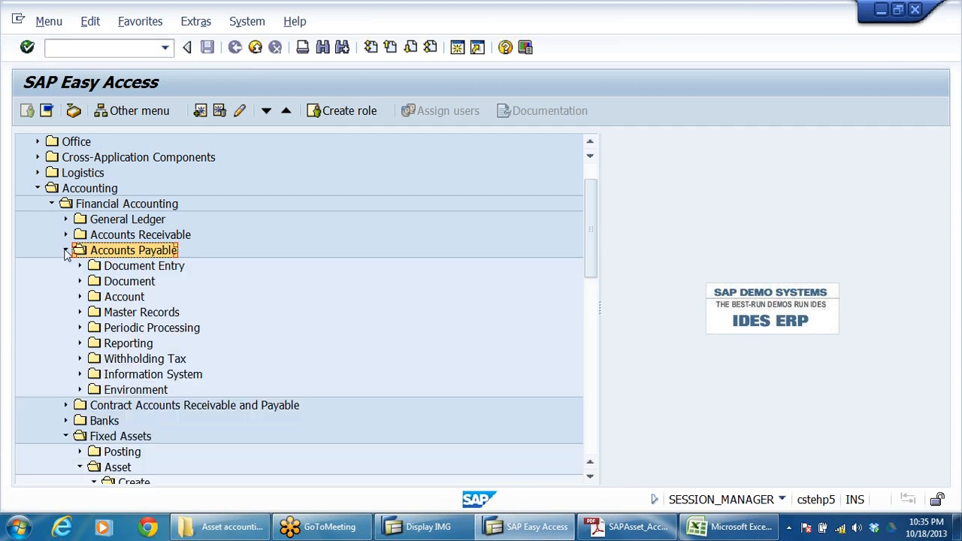
pyautogui.click(79, 312)
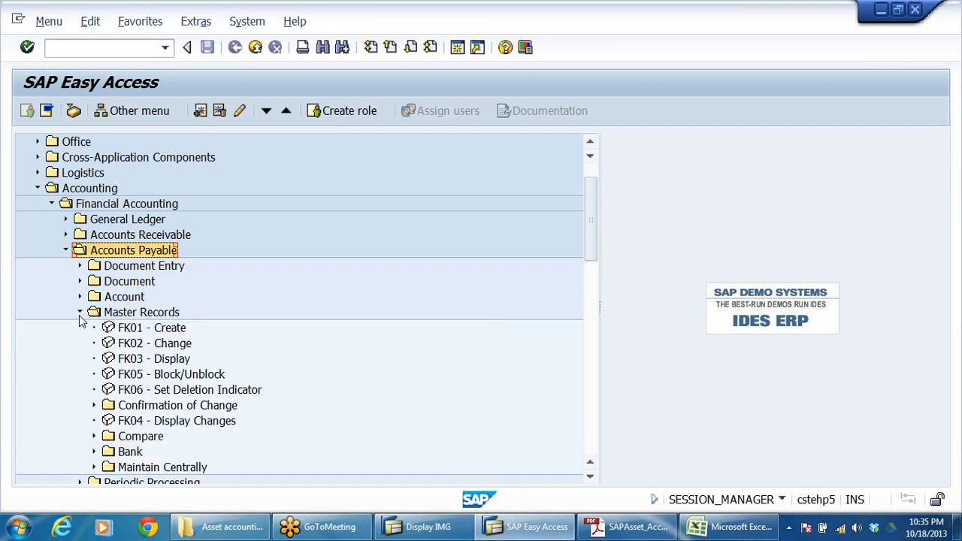
pyautogui.doubleClick(137, 344)
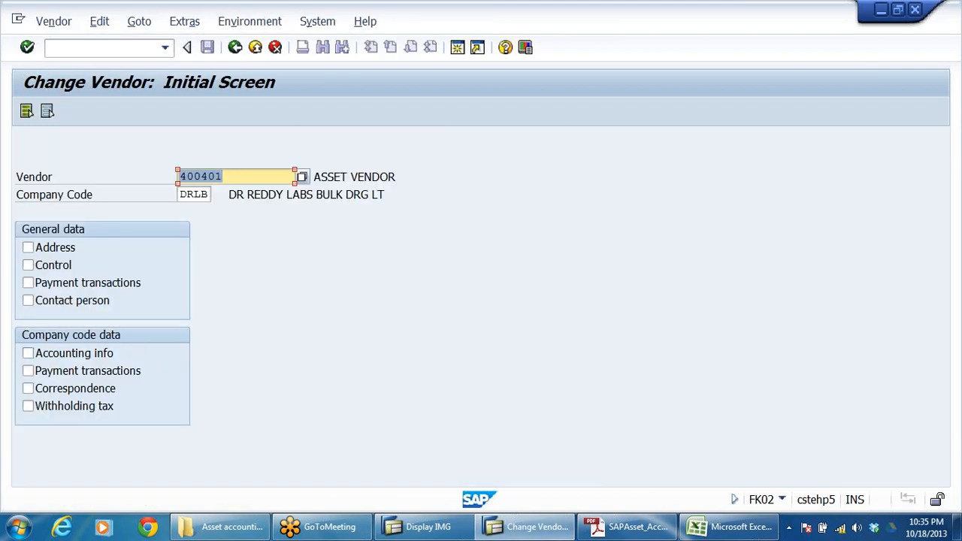
pyautogui.click(85, 353)
pyautogui.press('Return')
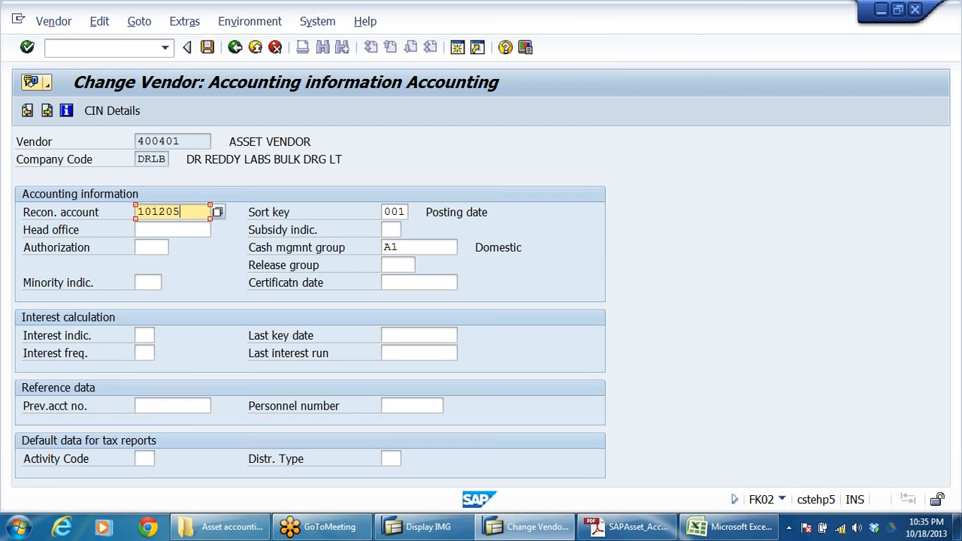
# Step: Examine the asset vendor's reconciliation account, then return to the SAP Easy Access menu without changing the record
pyautogui.moveTo(181, 212); pyautogui.dragTo(26, 297)
pyautogui.click(87, 214)
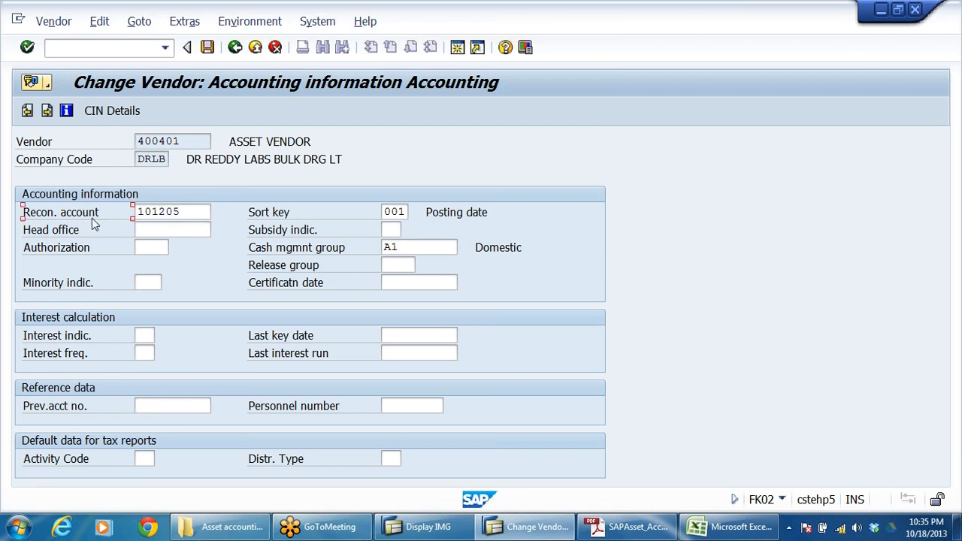
pyautogui.click(172, 212)
pyautogui.moveTo(229, 141); pyautogui.dragTo(399, 159)
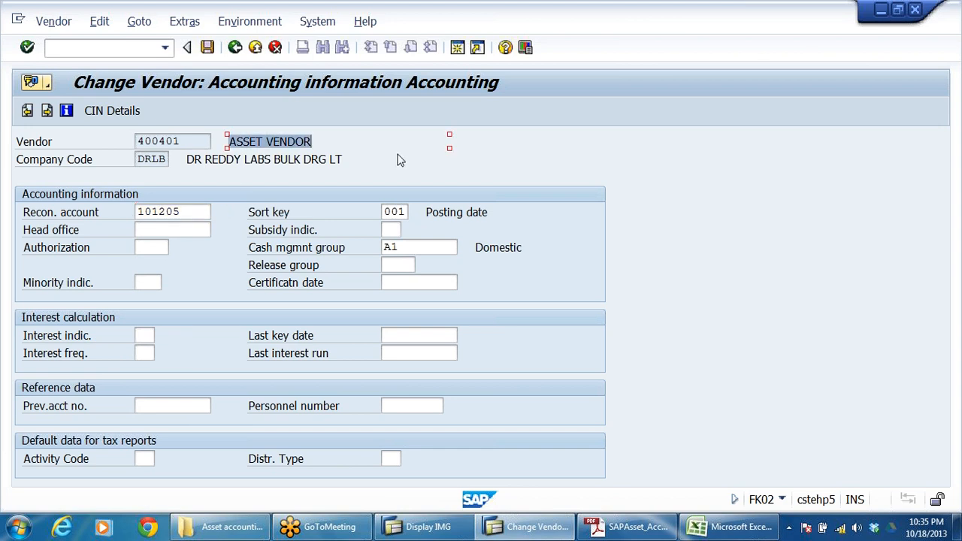
pyautogui.click(182, 212)
pyautogui.moveTo(183, 212); pyautogui.dragTo(3, 384)
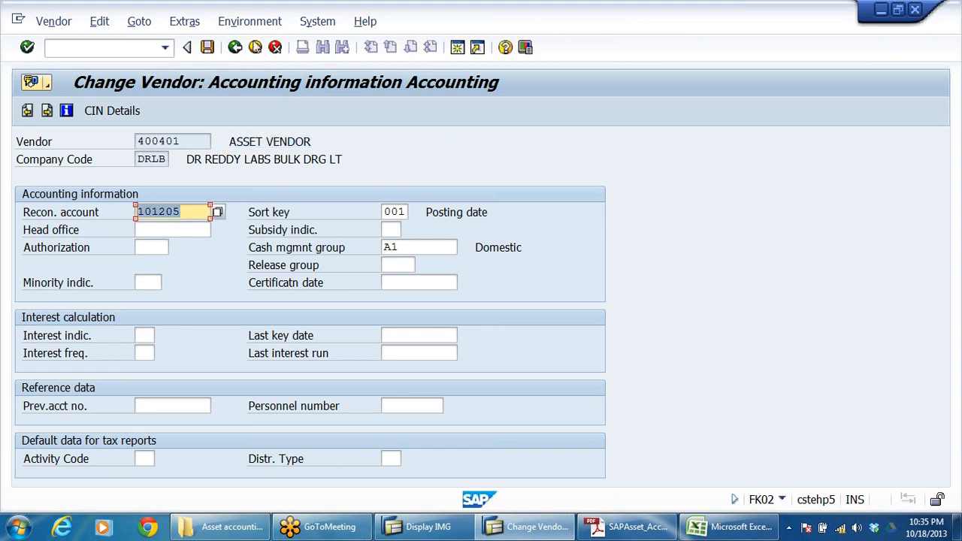
pyautogui.click(255, 47)
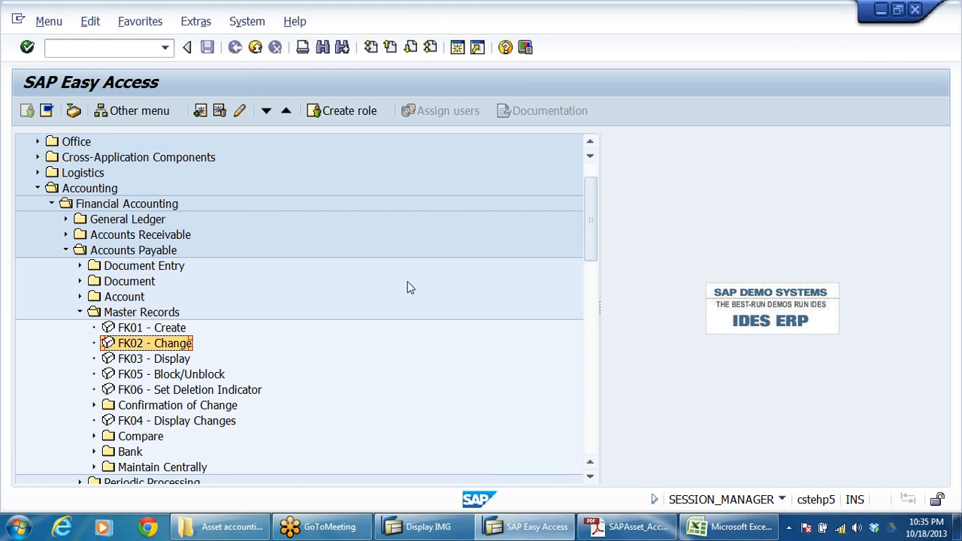